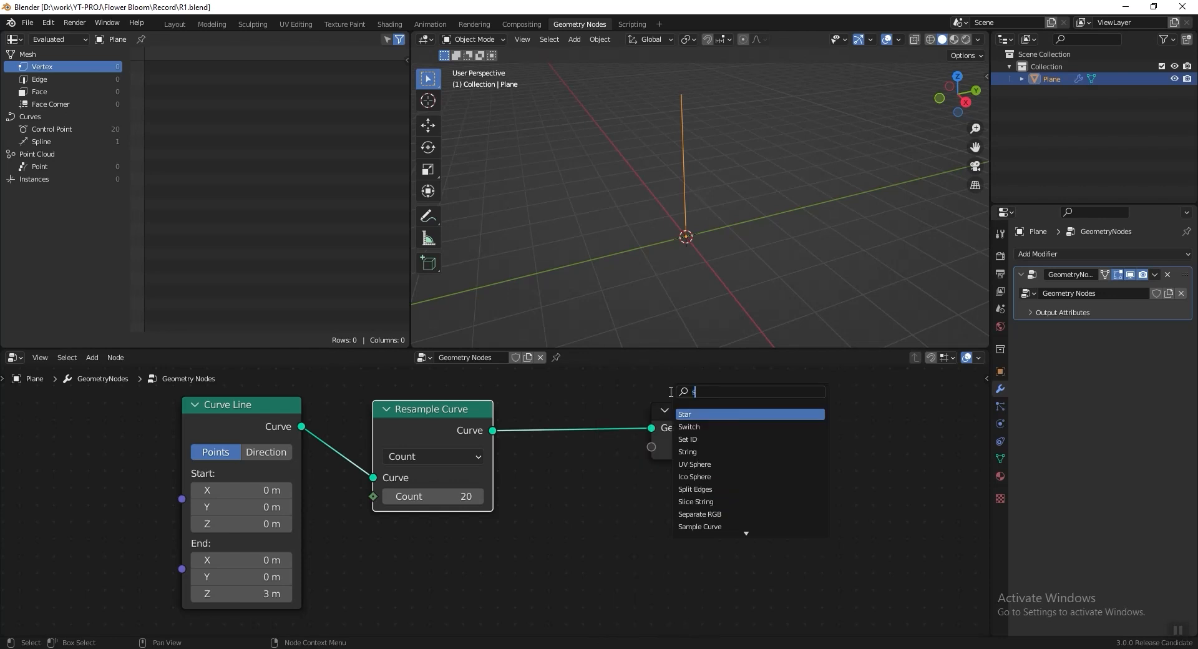
Step: Insert a Set Position node after Resample Curve and connect a new Curve Parameter node's Factor to its Offset
click(699, 427)
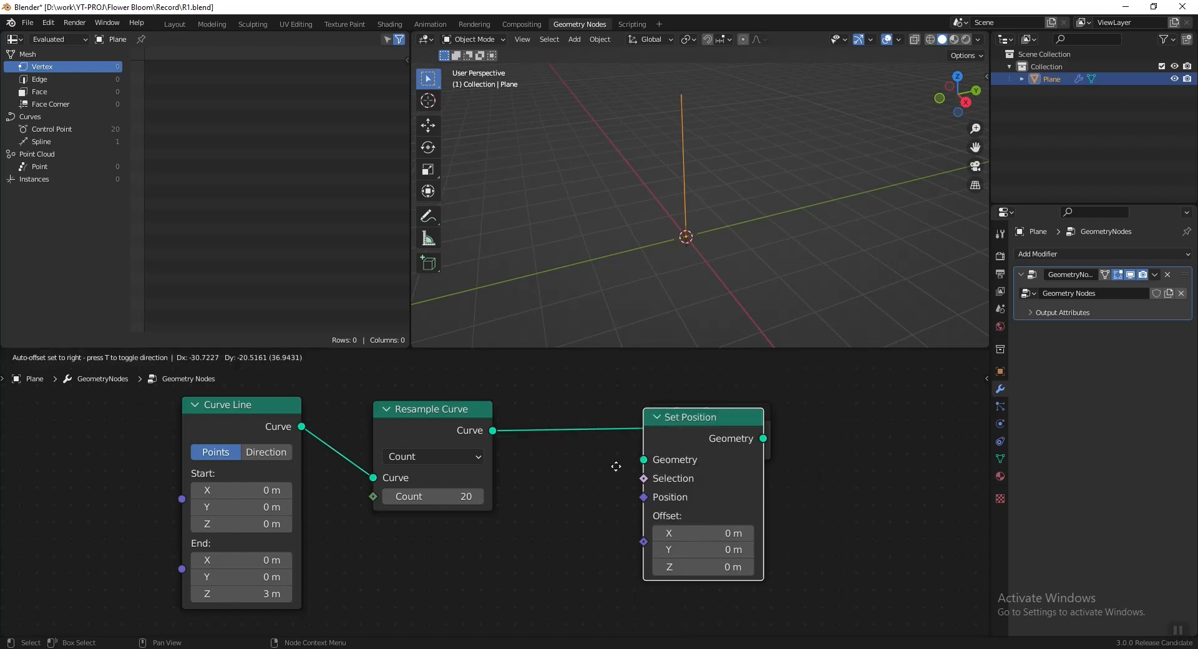
click(571, 421)
key(shift+a)
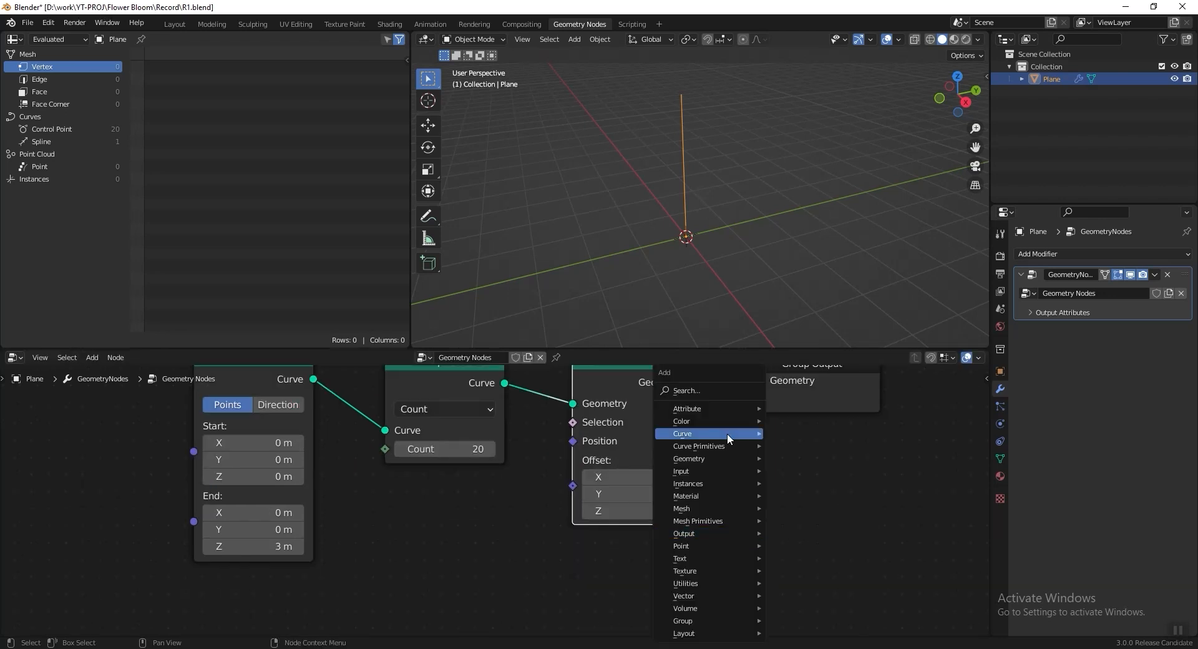
click(717, 392)
text(curv)
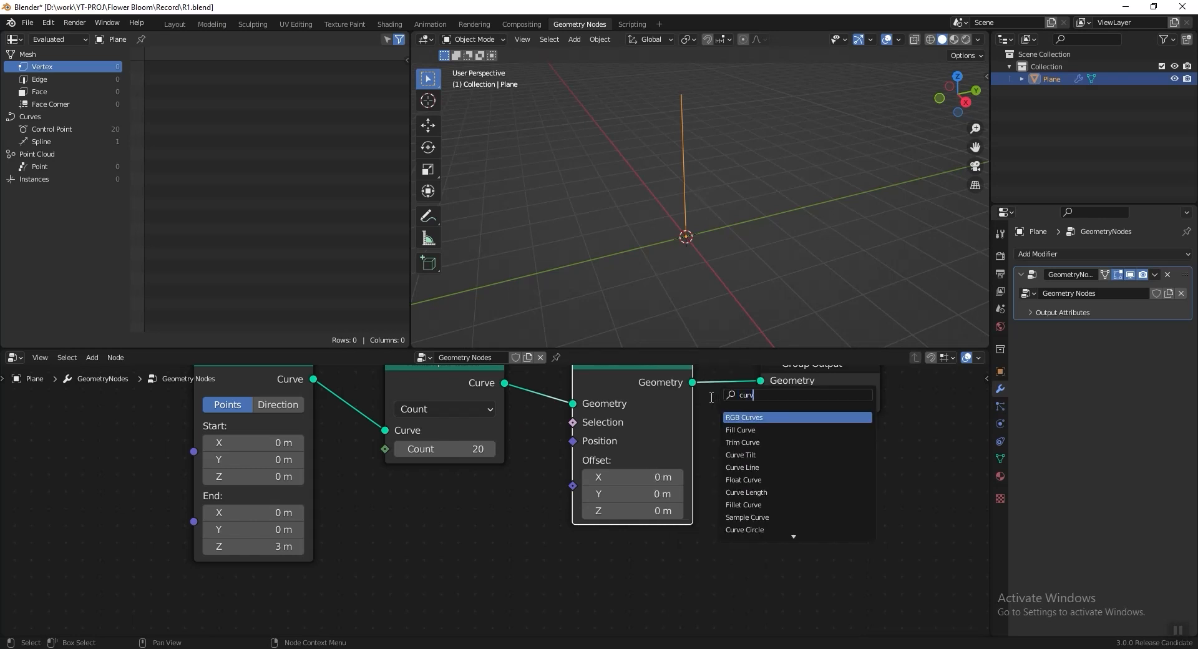
text(e param)
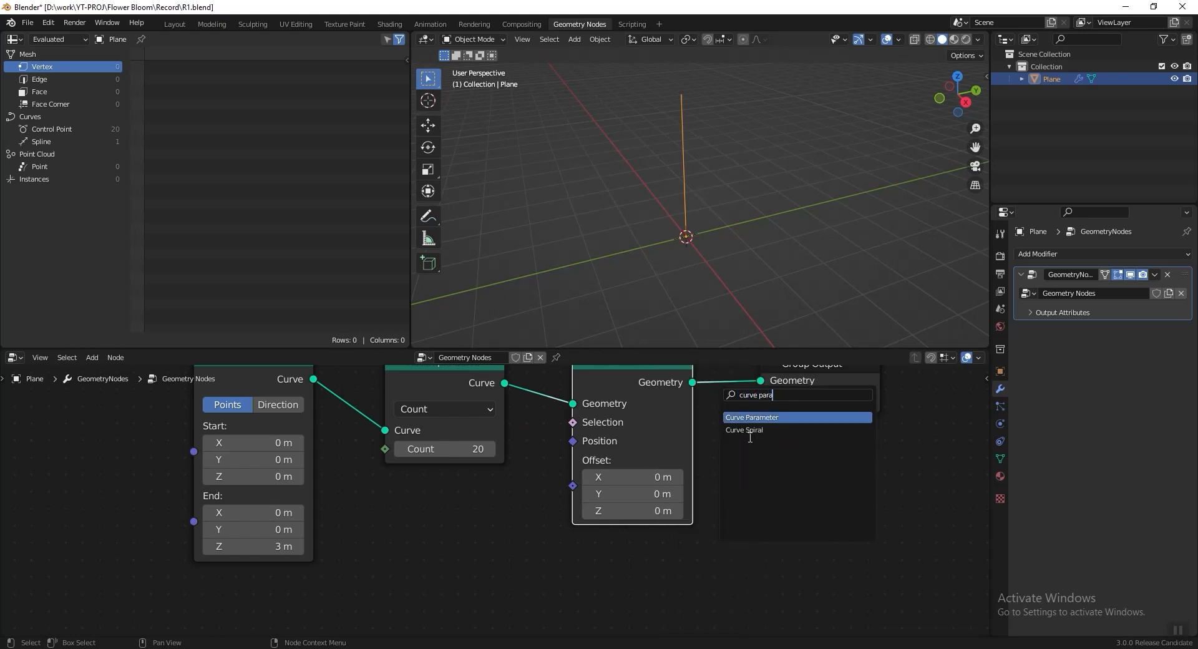
click(770, 418)
click(218, 617)
drag(285, 619, 573, 485)
Step: Insert a Float Curve node on the link between Curve Parameter and the Set Position Offset
key(shift+a)
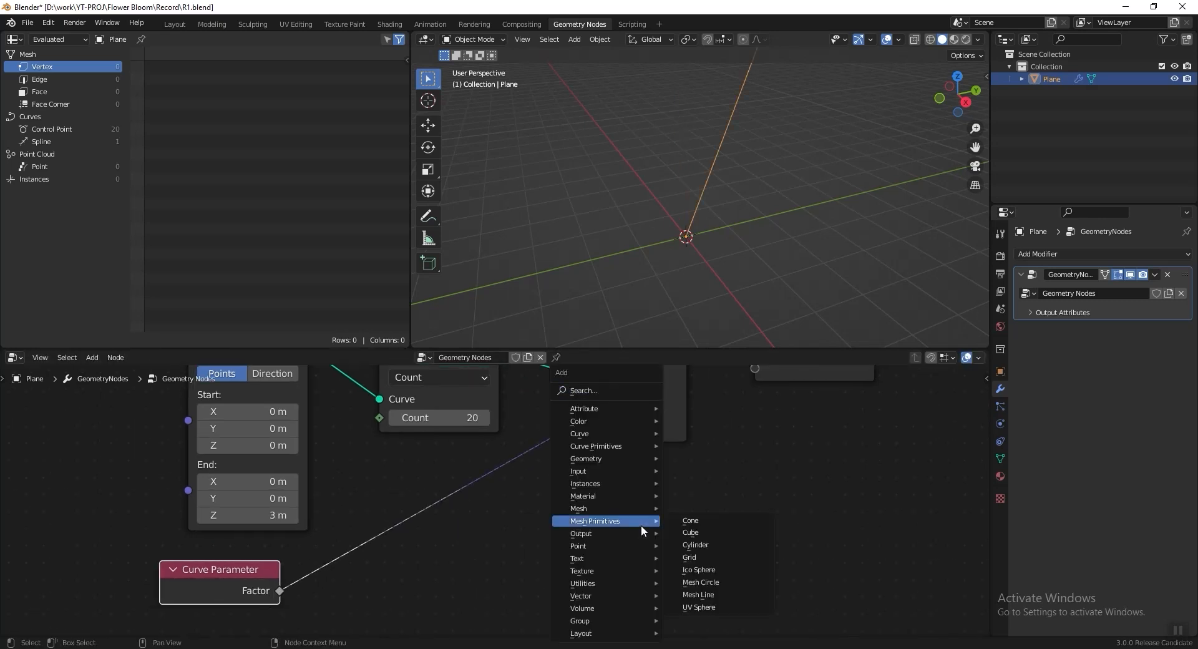
click(608, 397)
text(float cu)
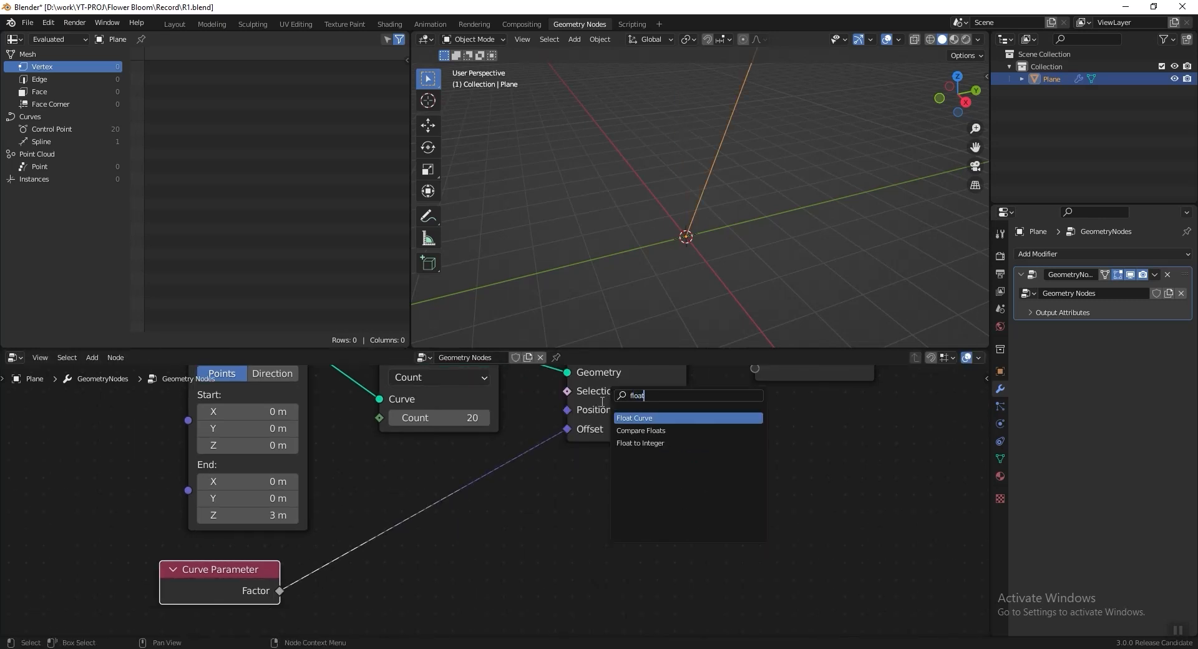
click(636, 422)
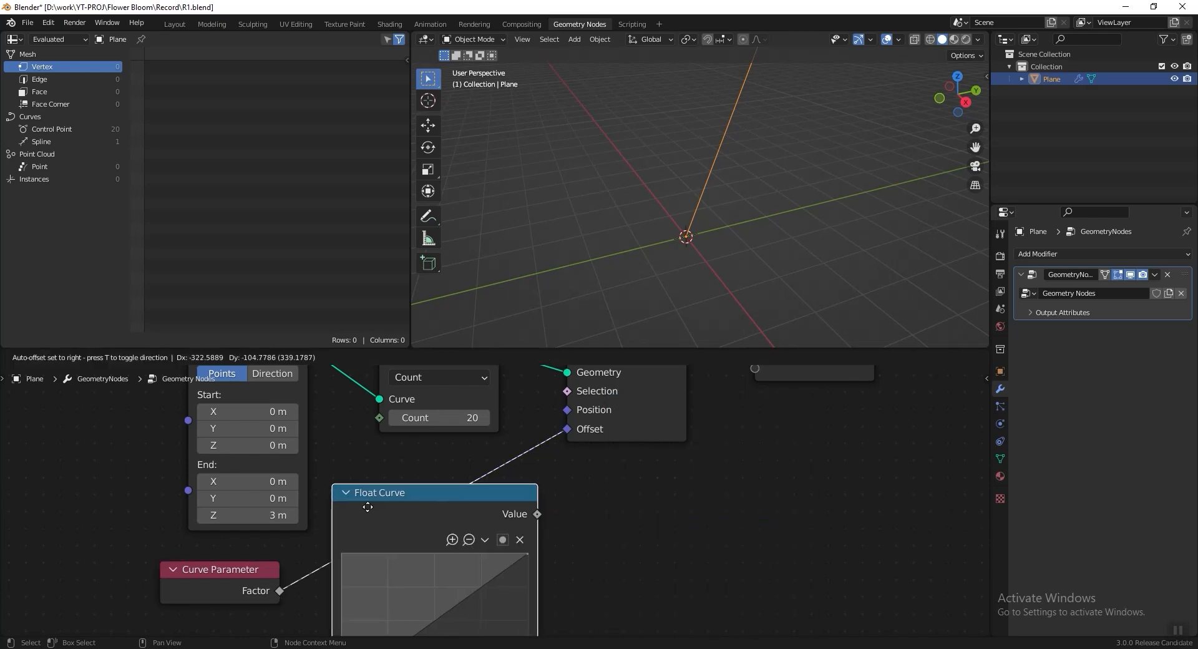
click(366, 503)
Step: Insert a Combine XYZ node between Float Curve and the Set Position Offset, with the curve value feeding X
middle_drag(710, 526, 611, 526)
key(shift+a)
click(568, 390)
text(combine)
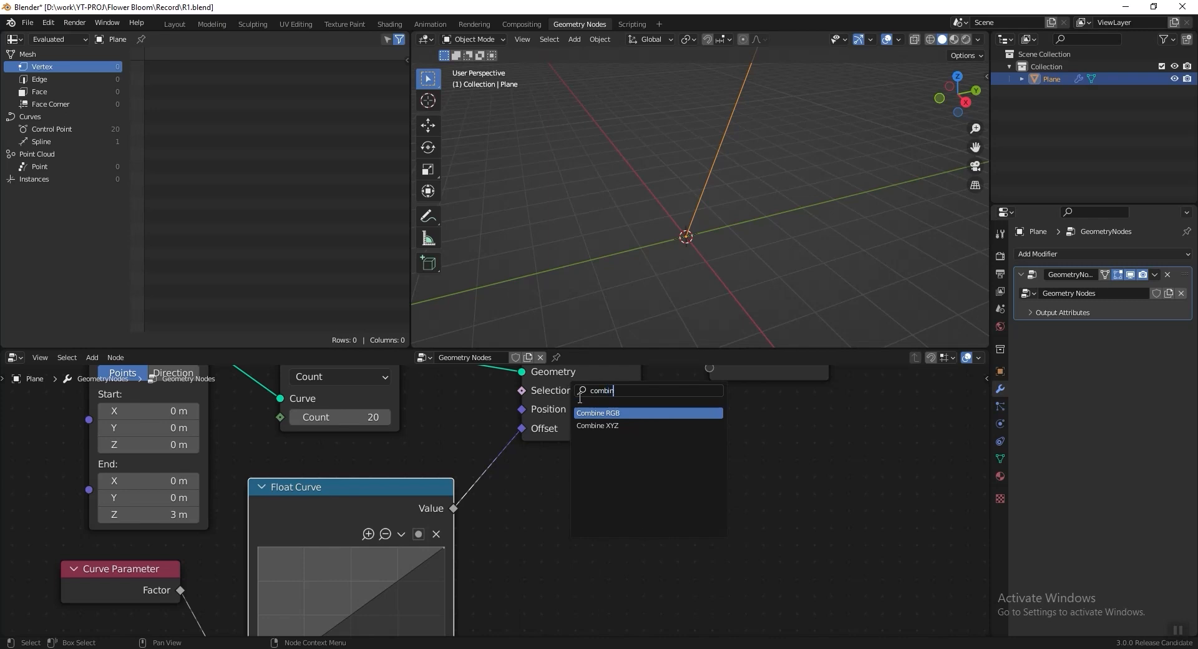
click(595, 425)
click(547, 487)
middle_drag(586, 505, 521, 534)
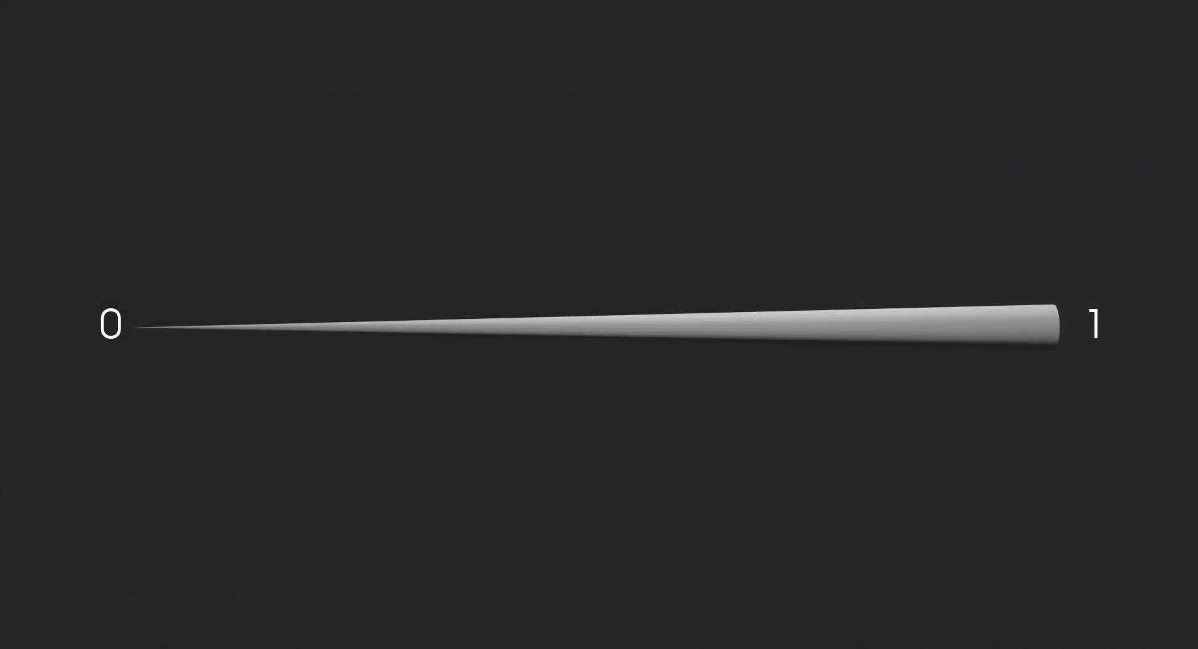
Step: Shape the Float Curve into an S-bend with two points, the second at about X 0.76, Y 0.61, and save the file
drag(312, 581, 318, 524)
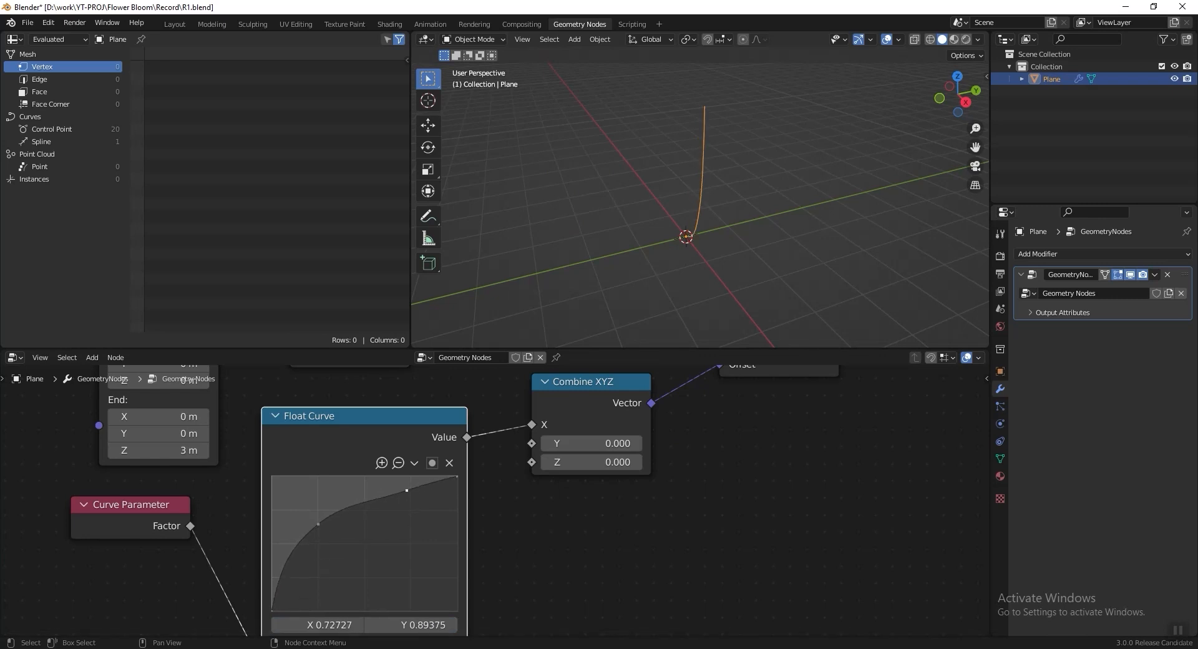
drag(407, 490, 413, 528)
middle_drag(691, 281, 728, 241)
key(ctrl+s)
Step: Join all nodes except Group Output in a frame labelled "Curve Line for Petal" and move Group Output farther away from it
key(Home)
drag(249, 377, 637, 590)
key(ctrl+j)
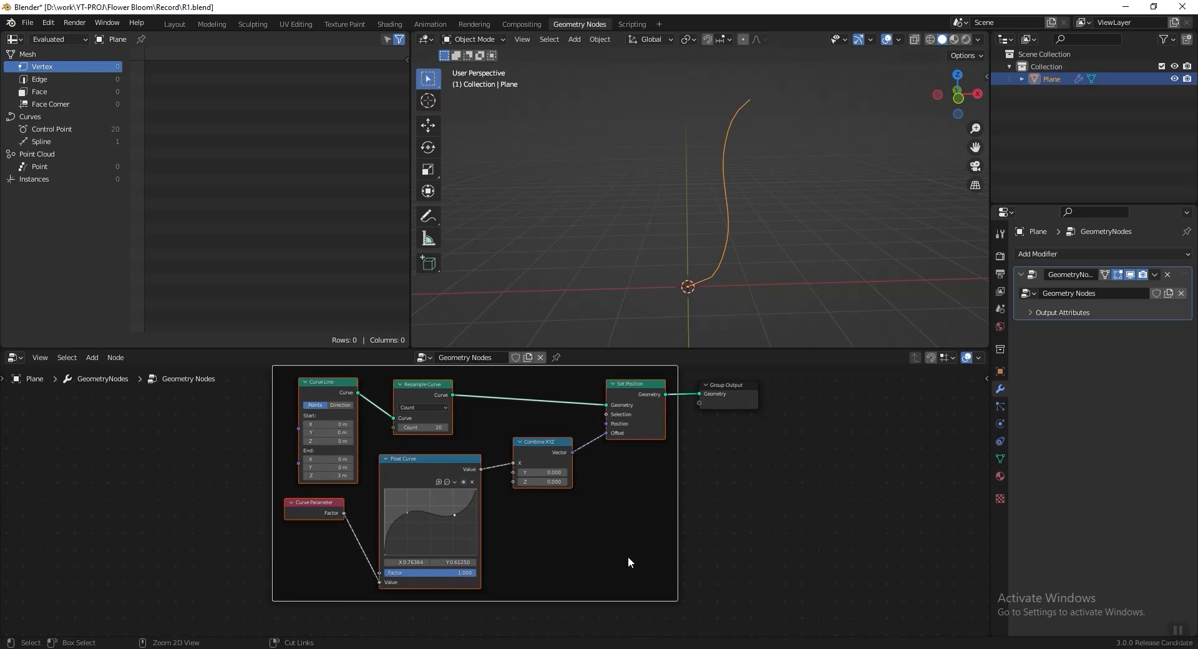
key(F2)
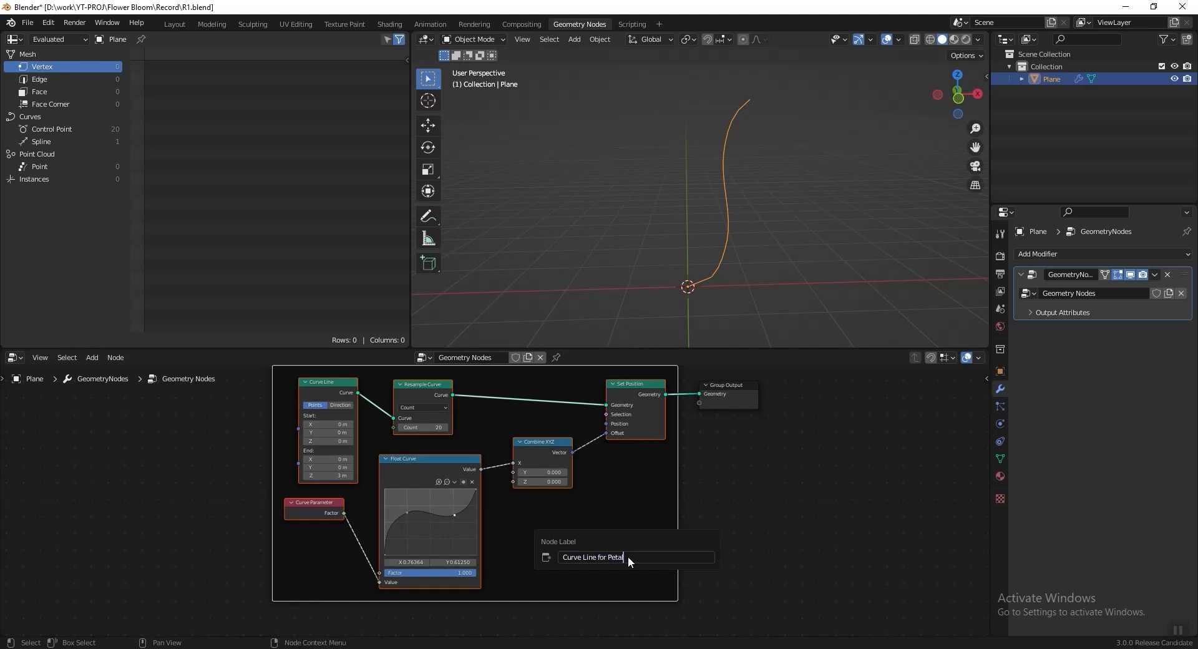
text(Curve Line for Petal)
key(Return)
drag(729, 406, 815, 433)
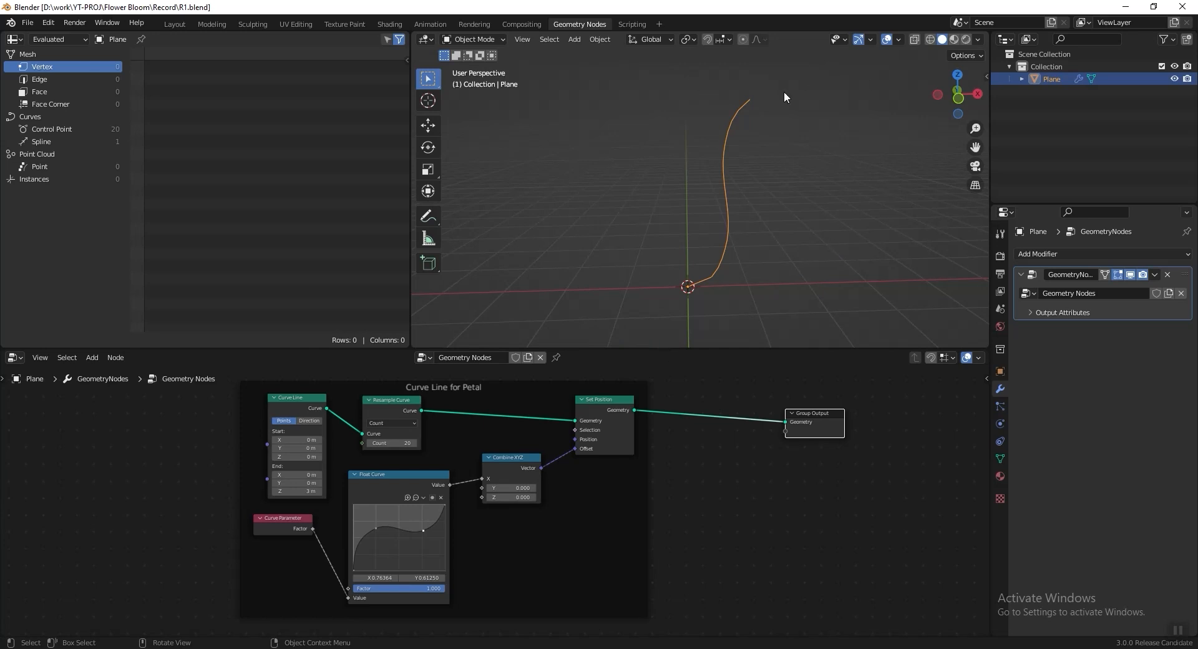
Step: Insert a Curve to Mesh node between Set Position and Group Output
scroll(686, 477, up, 3)
key(shift+a)
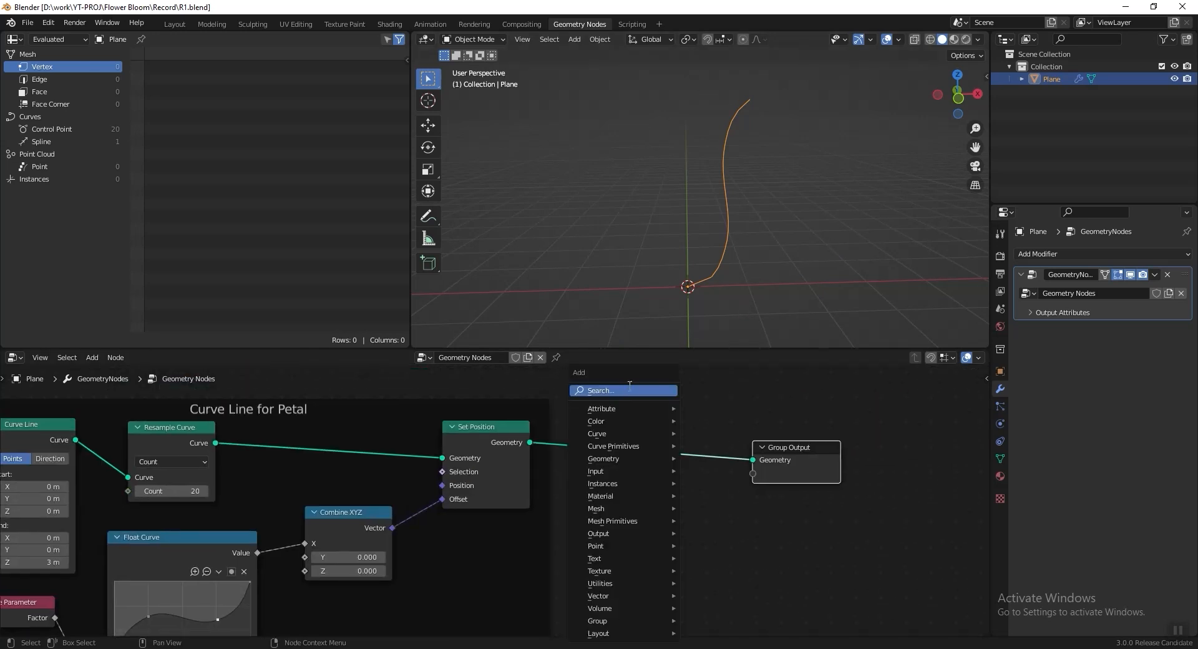
text(curve to me)
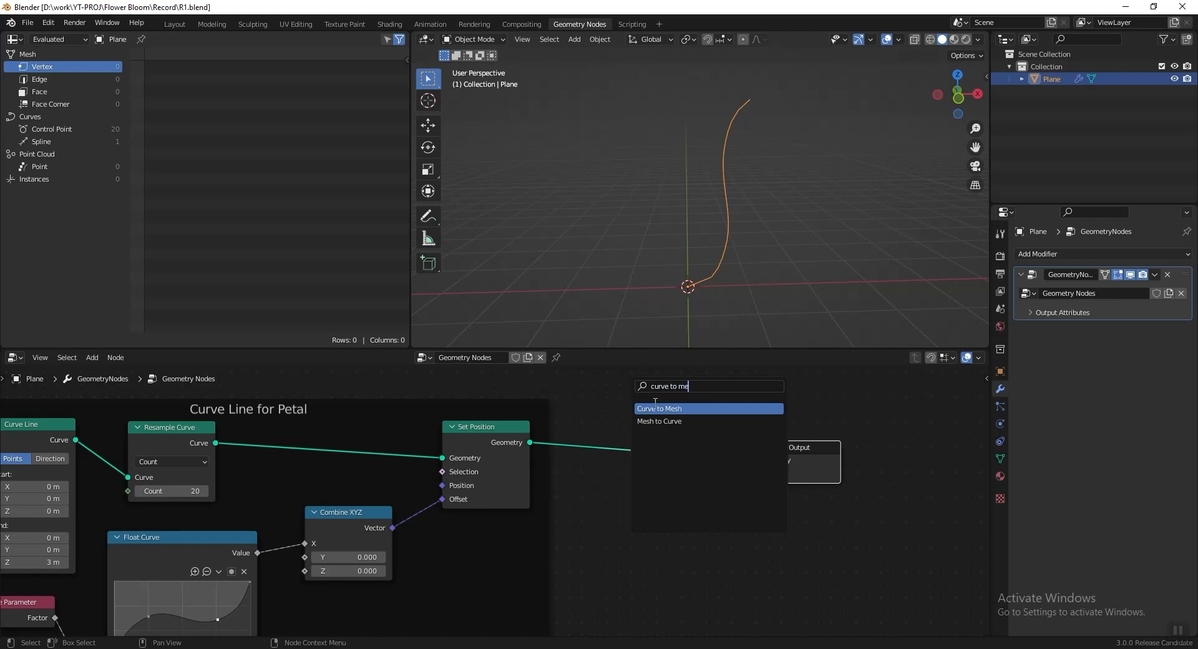
key(Return)
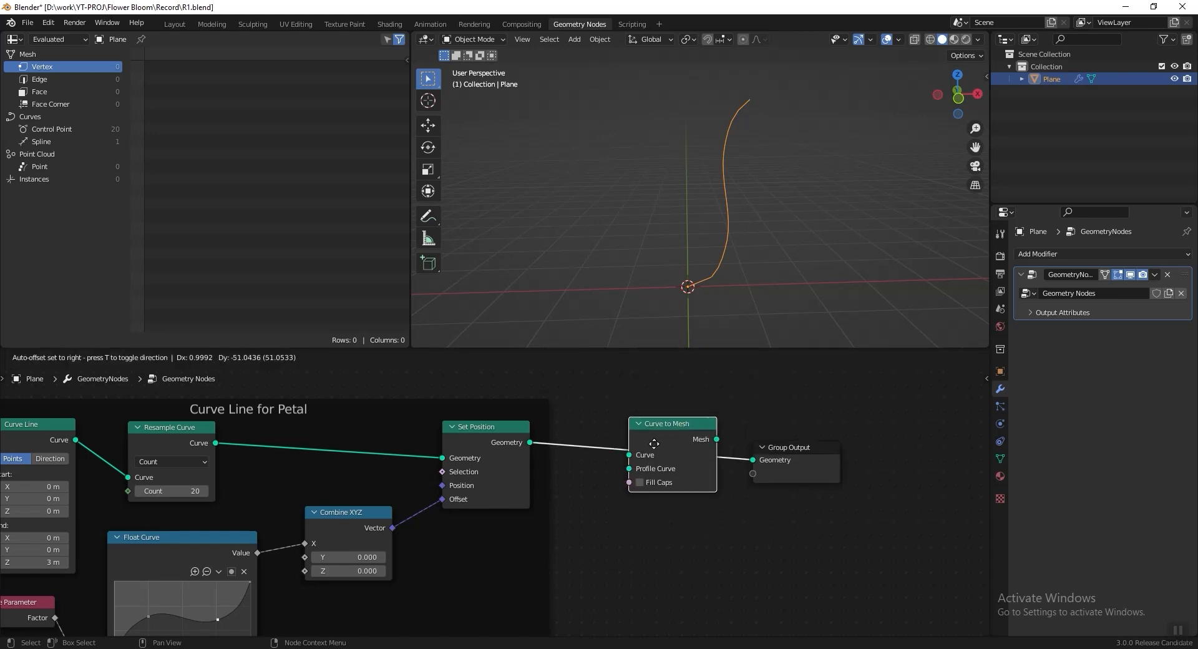
click(645, 443)
Step: Add a Quadrilateral curve node, connect it to Curve to Mesh's Profile Curve, and enable Fill Caps
key(shift+a)
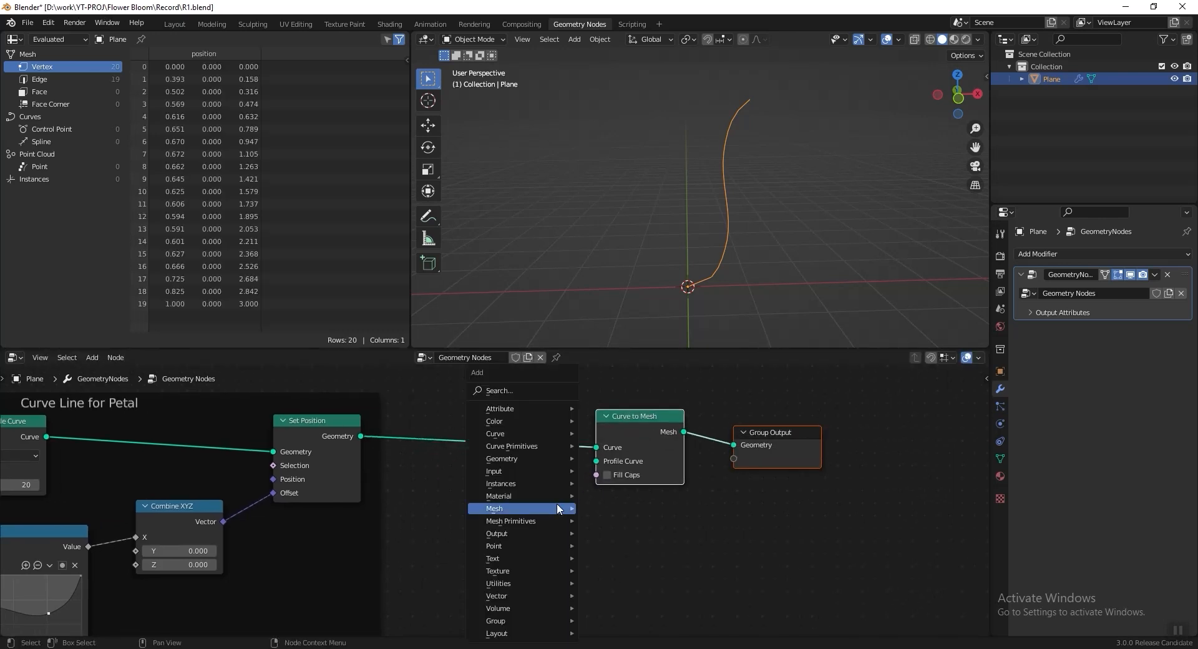
mouse_move(547, 447)
click(647, 507)
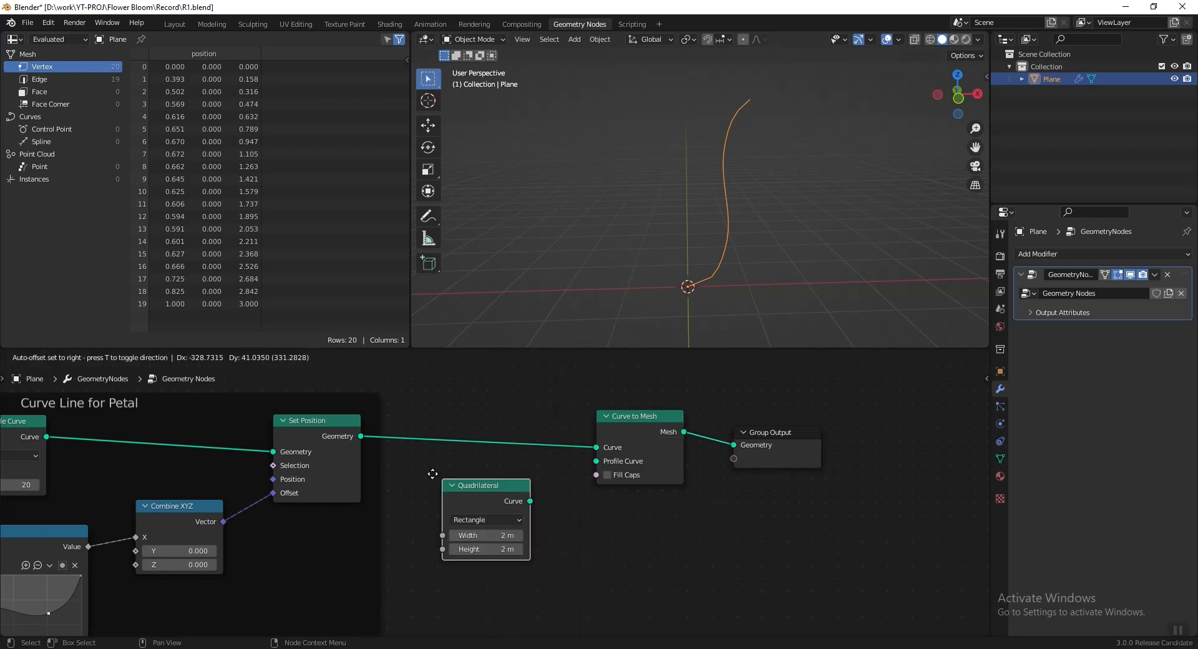
click(440, 478)
drag(488, 492, 596, 461)
middle_drag(612, 429, 604, 403)
click(599, 449)
Step: Set the Quadrilateral node's height to 0.08 m
middle_drag(624, 281, 687, 198)
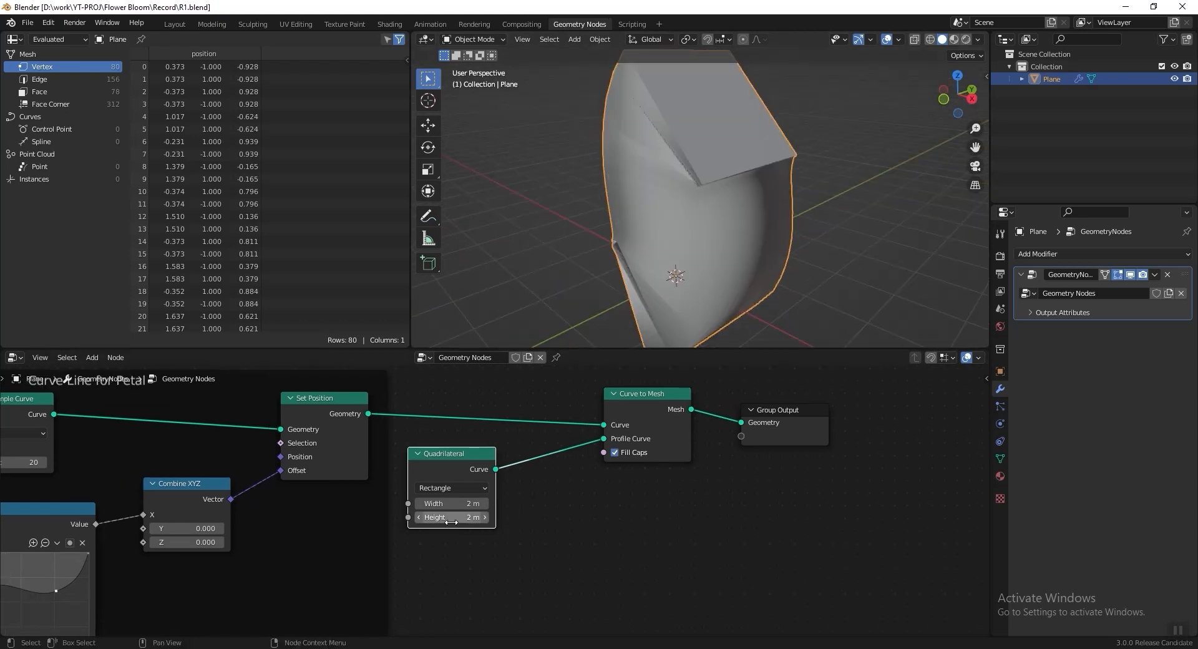
click(452, 517)
key(BackSpace)
text(.08)
key(Return)
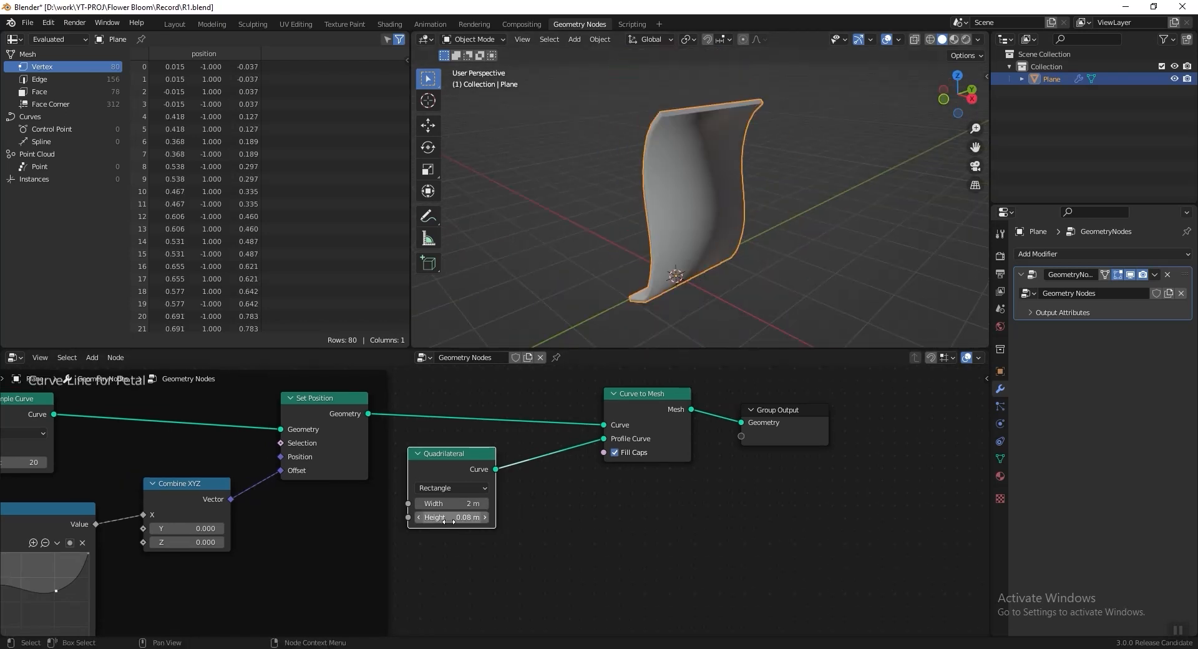
Step: Enable the wireframe overlay in the 3D viewport and save the file
click(898, 40)
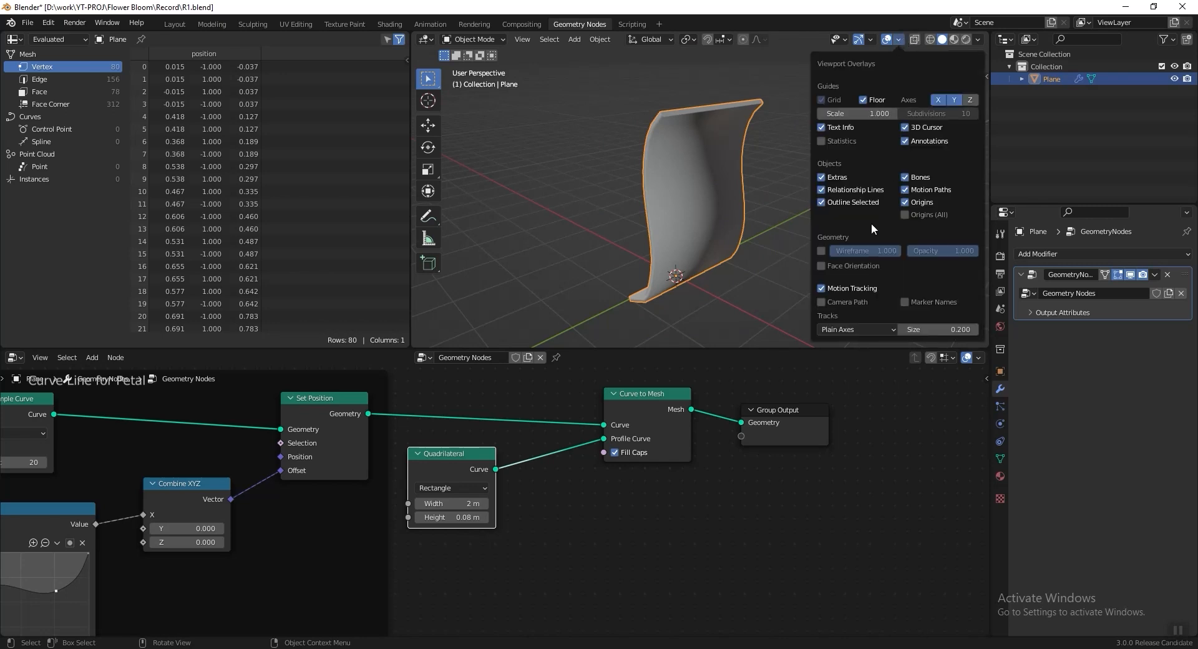
click(821, 250)
middle_drag(709, 253, 853, 242)
key(ctrl+s)
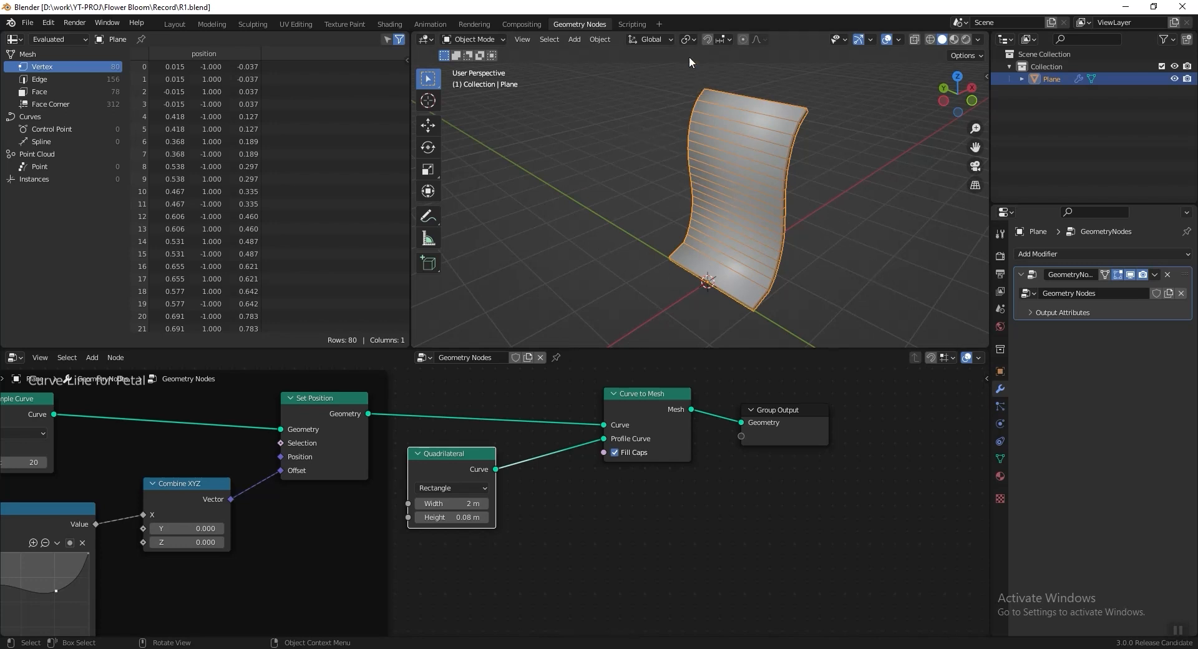
Step: Duplicate the Resample Curve node, insert the copy between Quadrilateral and Curve to Mesh, and save the file
middle_drag(496, 460, 544, 458)
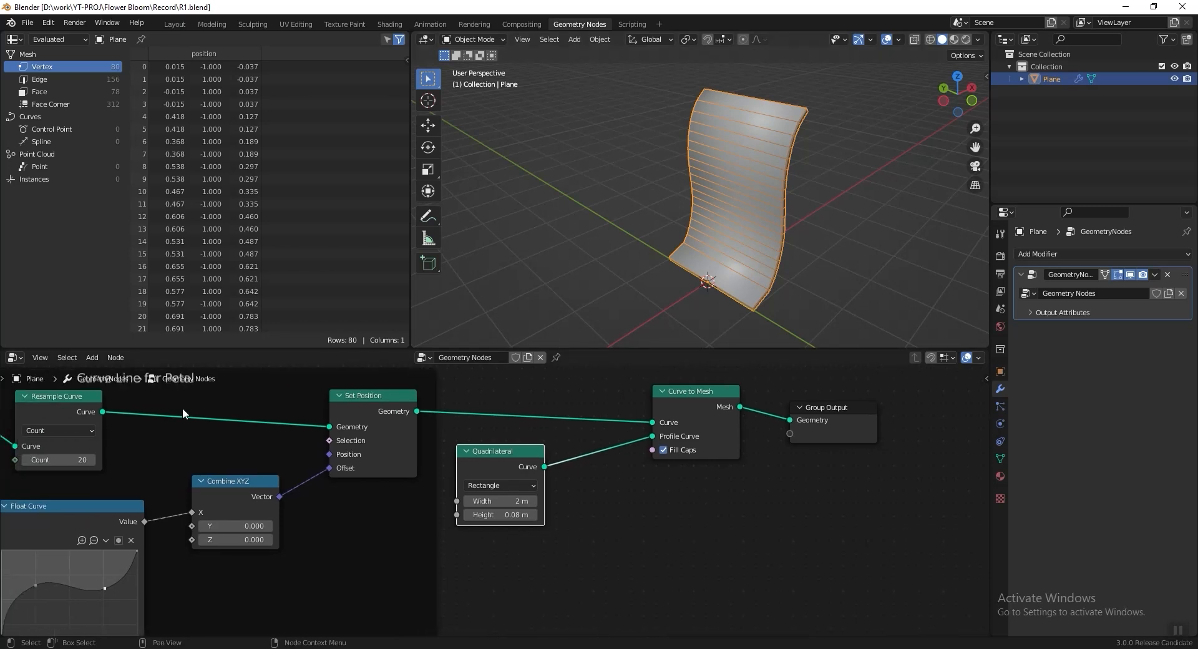
drag(68, 396, 73, 398)
key(shift+d)
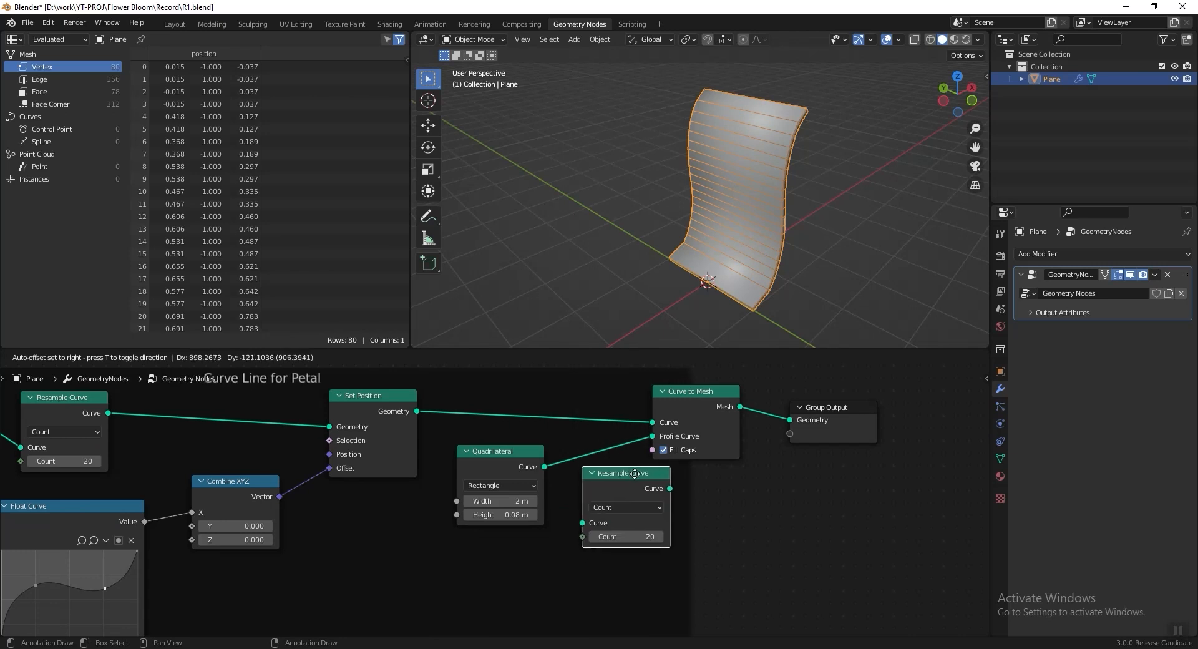
click(648, 449)
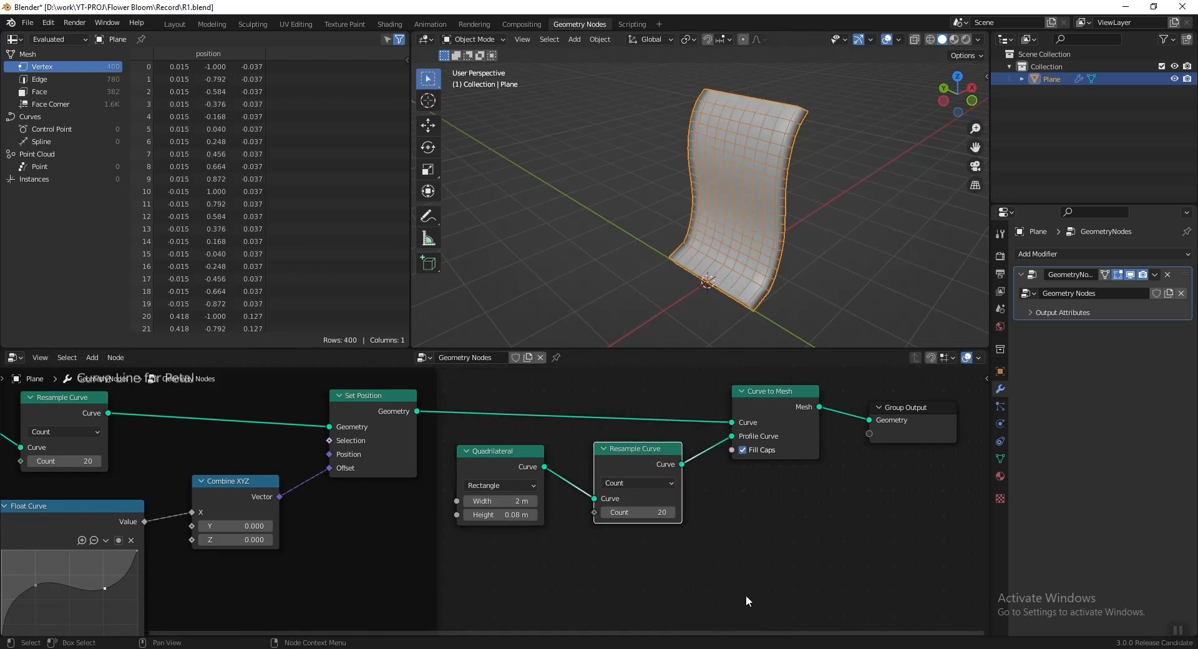
key(ctrl+s)
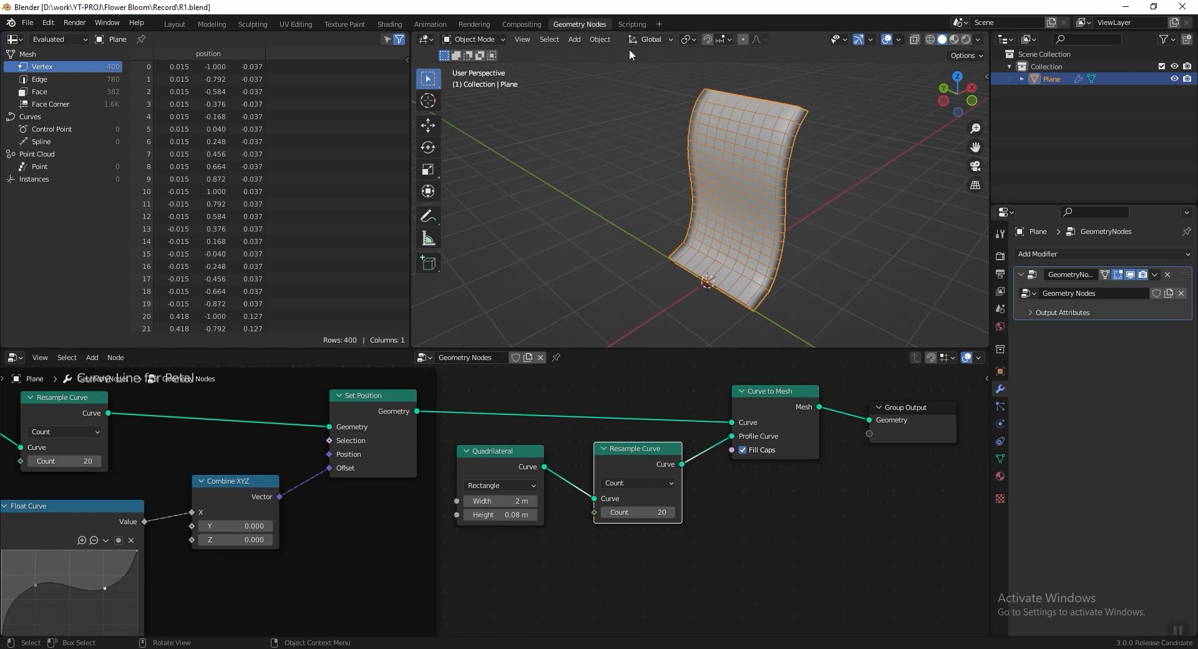
Step: Insert a Set Curve Radius node between Set Position and Curve to Mesh, and save the file
middle_drag(699, 477, 642, 492)
key(shift+a)
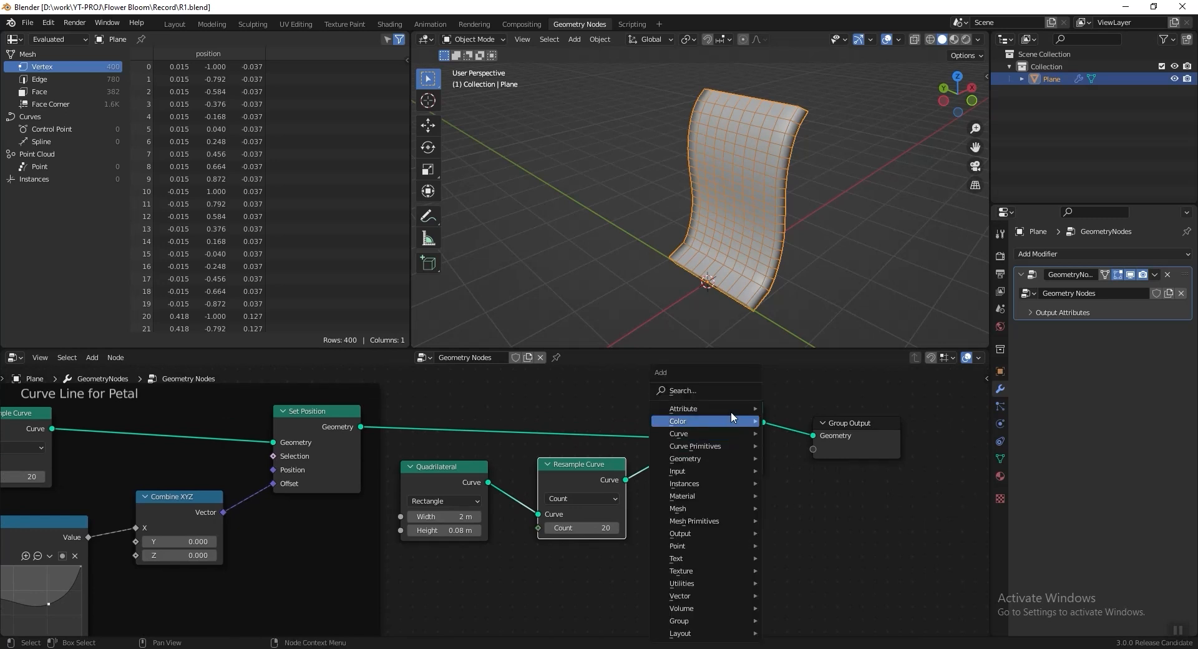
click(730, 392)
text(set c)
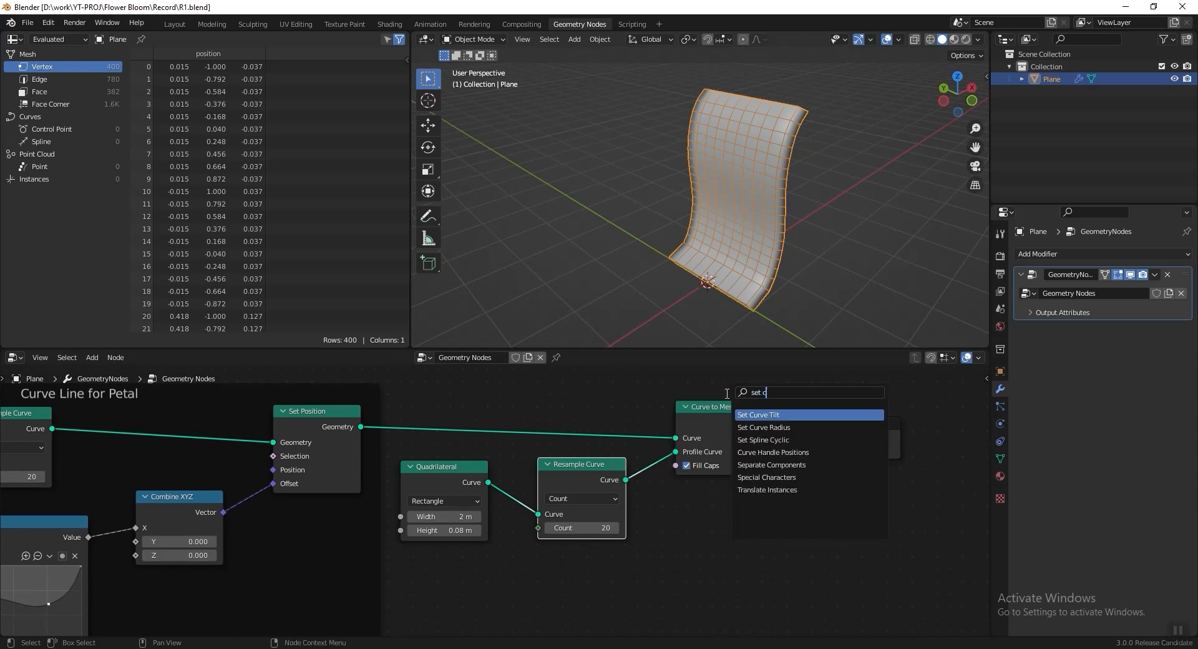
text(urv)
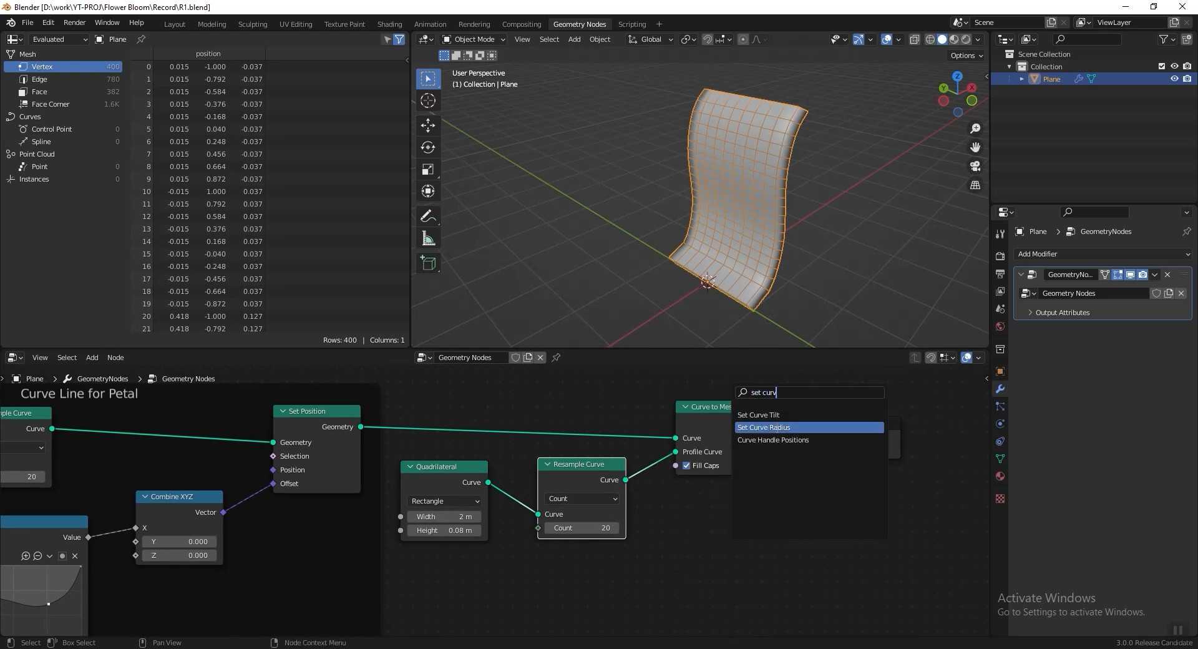
click(780, 429)
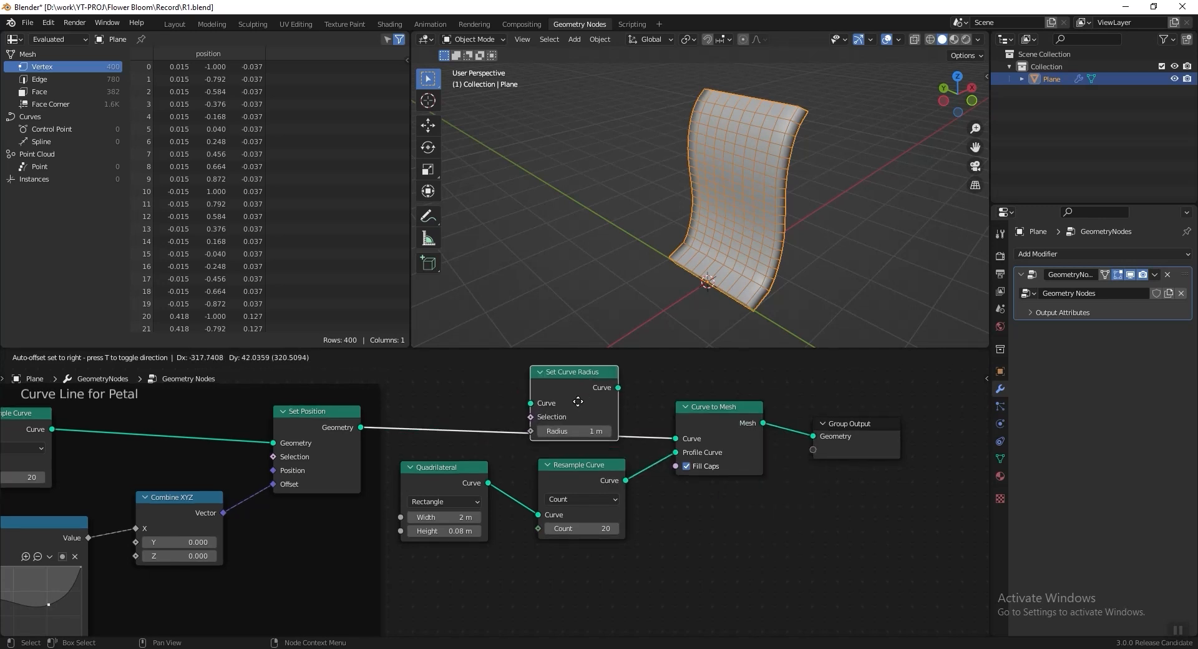
click(584, 415)
key(ctrl+s)
Step: Duplicate the Curve Parameter and Float Curve nodes outside the frame and connect the copied curve's Value to Set Curve Radius's Radius
key(Home)
click(87, 560)
shift+click(184, 518)
key(shift+d)
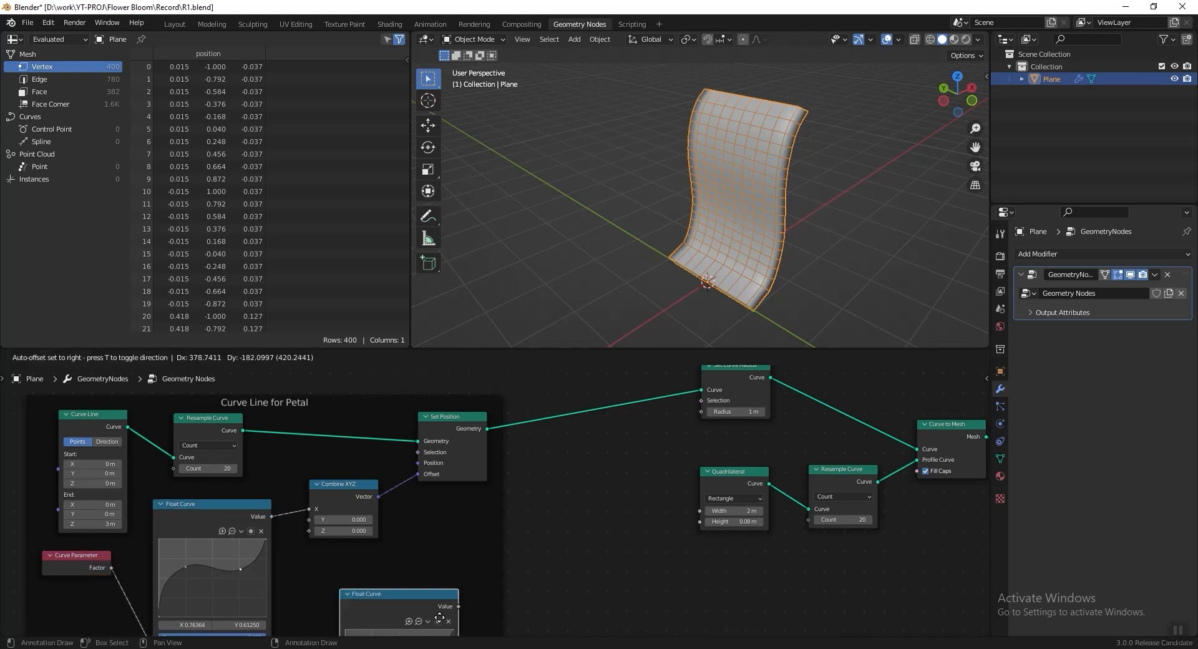
click(582, 543)
key(alt+a)
middle_drag(672, 481, 420, 504)
scroll(436, 487, up, 4)
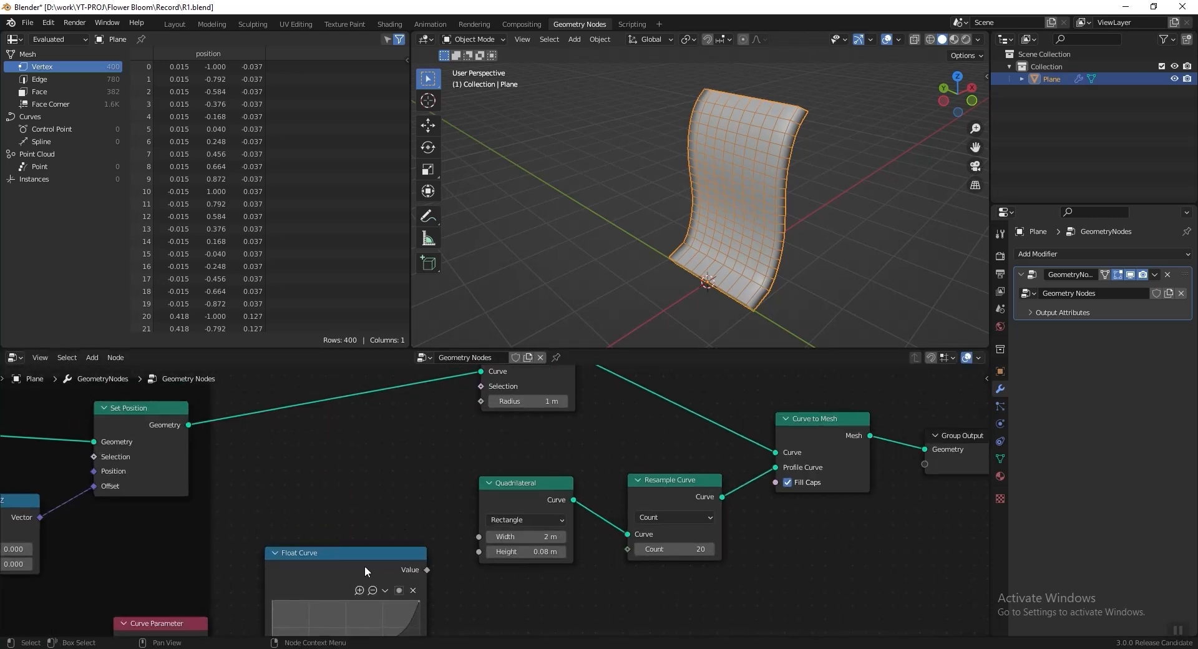
shift+scroll(474, 518, up, 2)
drag(429, 622, 481, 455)
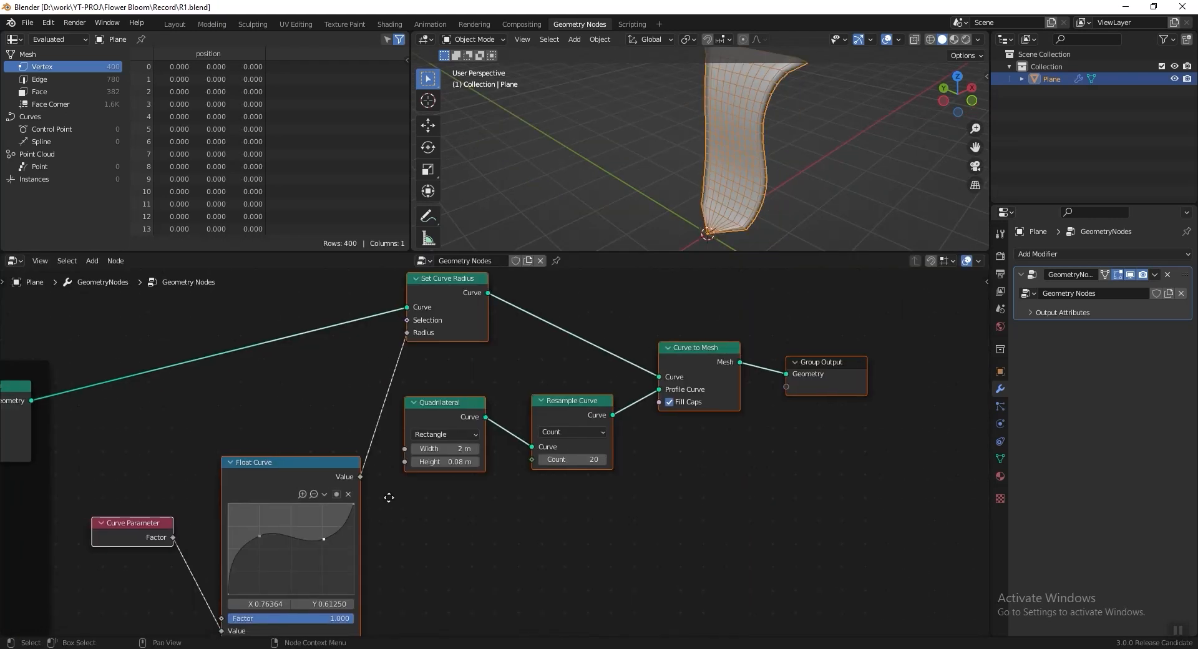
Step: Reset the duplicated Float Curve to its default straight line
middle_drag(389, 497, 449, 446)
key(alt+a)
scroll(376, 458, up, 3)
click(355, 442)
click(400, 541)
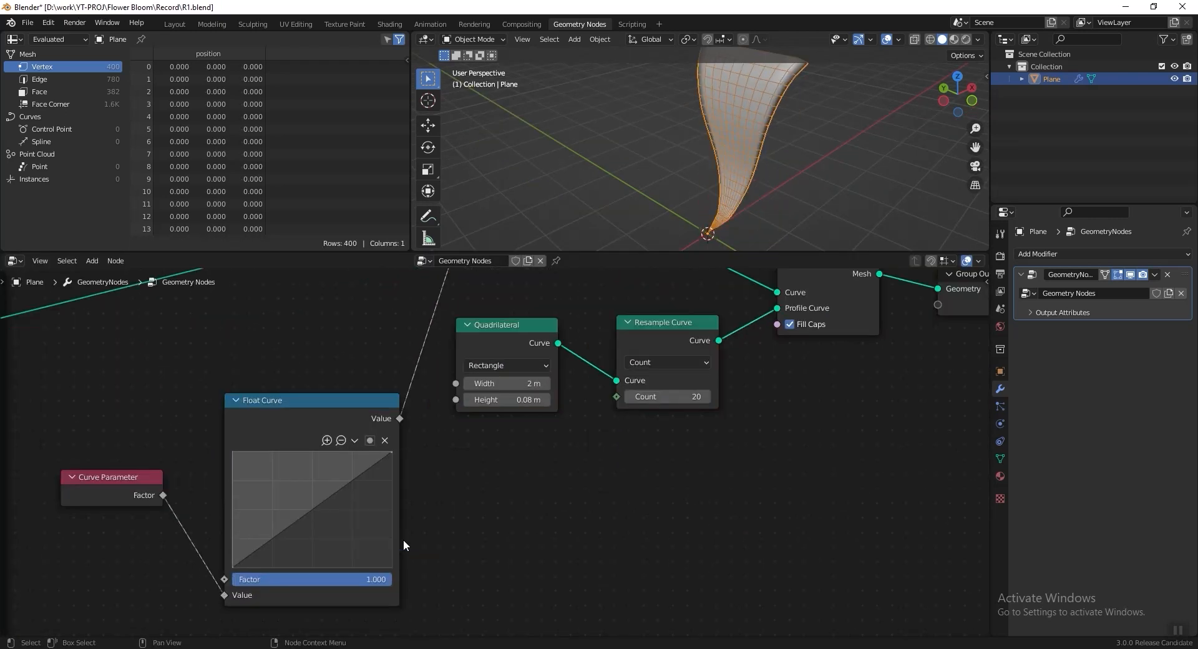
Step: Shape the radius Float Curve into an arch with a raised middle point, a lowered end, and the start at about Y 0.62
drag(306, 514, 306, 487)
drag(391, 454, 391, 528)
drag(232, 565, 232, 511)
drag(306, 487, 314, 462)
drag(232, 511, 232, 497)
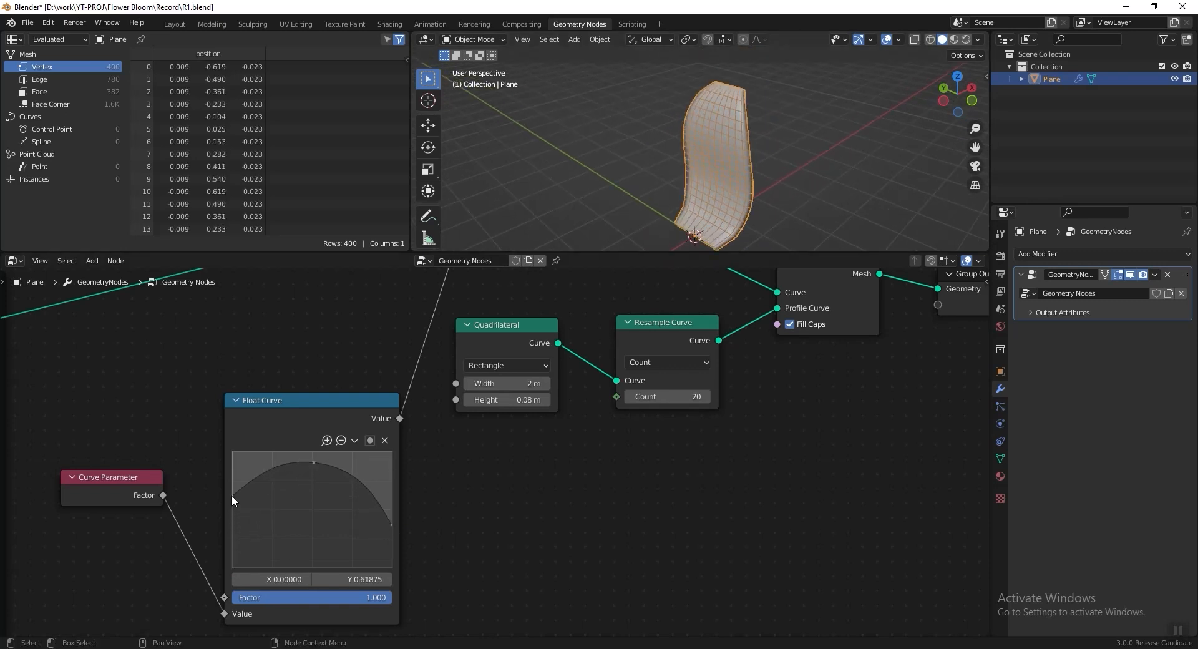
Step: Set the end point of the radius Float Curve to about Y 0.40 and save the file
drag(391, 524, 391, 519)
middle_drag(635, 174, 691, 176)
key(ctrl+s)
Step: Group the radius, profile and Curve to Mesh nodes in a frame labelled "Petal Modelling"
scroll(639, 460, down, 4)
drag(251, 297, 600, 589)
key(ctrl+j)
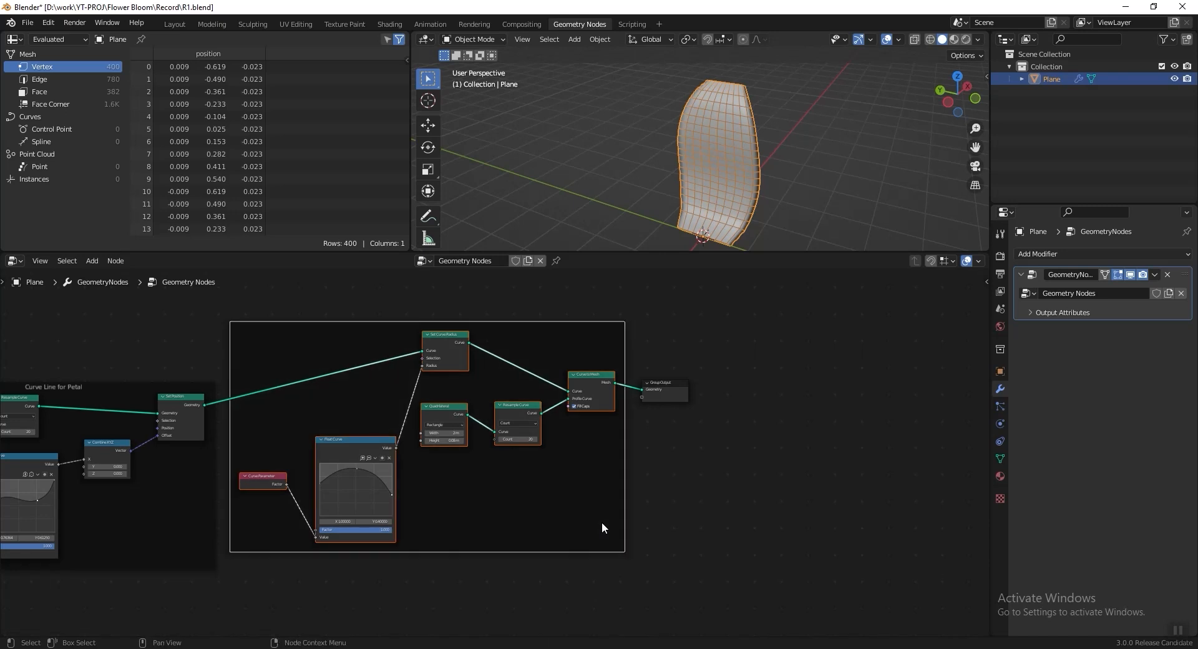
key(F2)
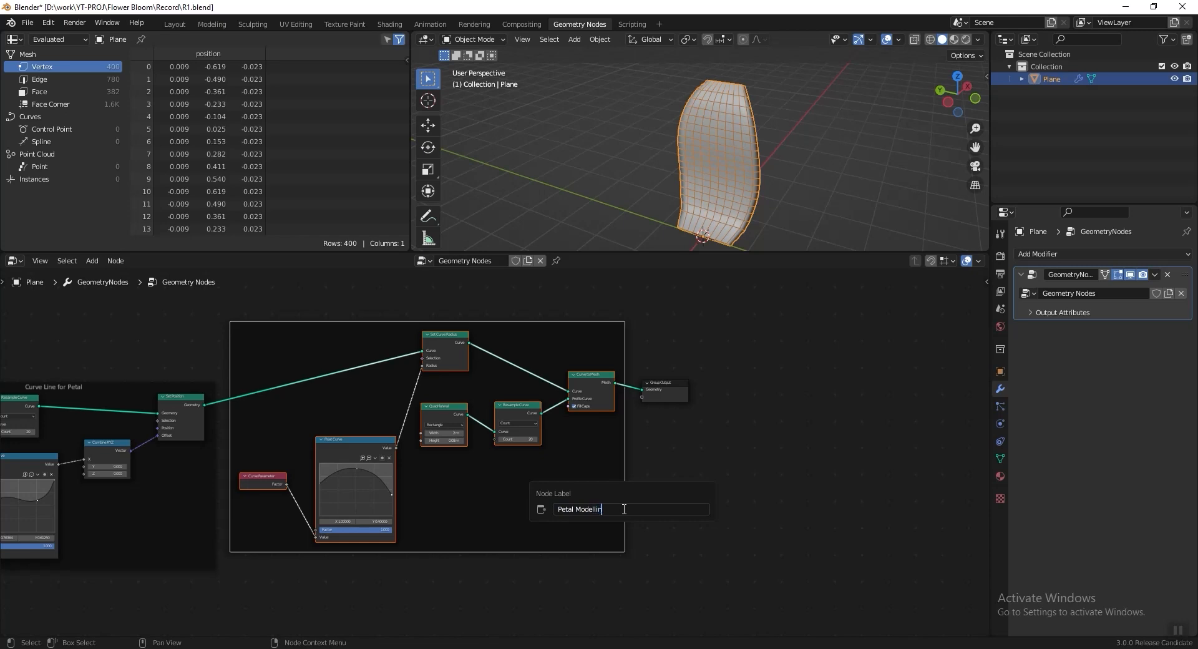
text(Petal Modelling)
key(Return)
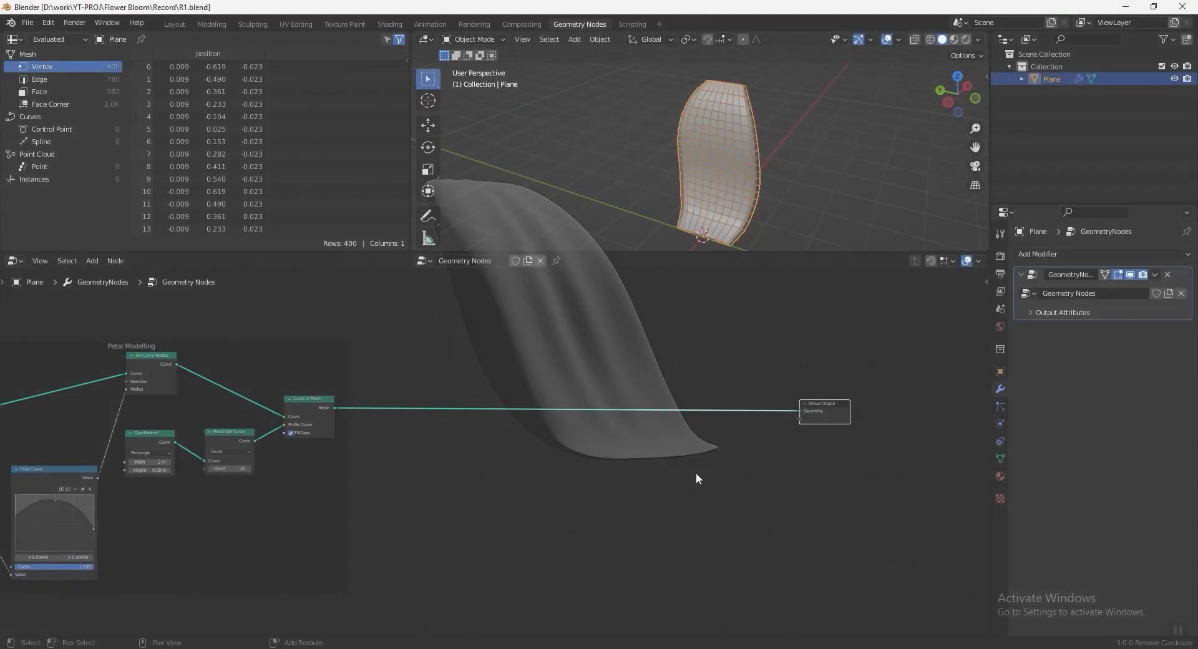
Step: Insert a Set Position node between Curve to Mesh and Group Output, outside the Petal Modelling frame
key(shift+a)
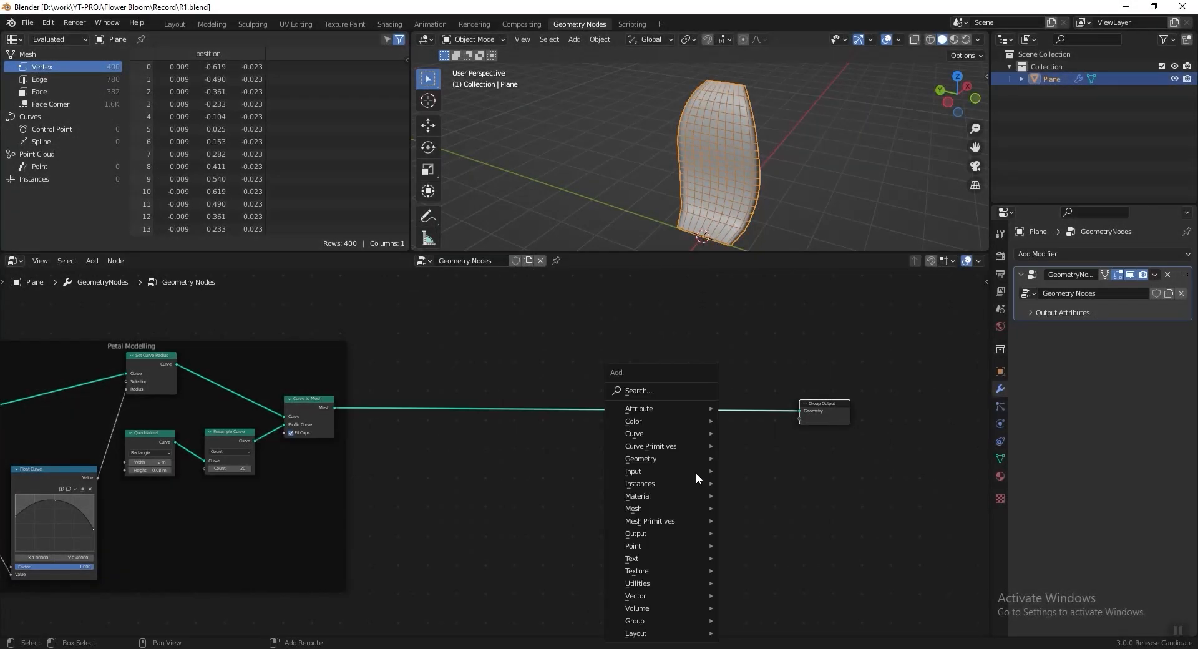
text(set p)
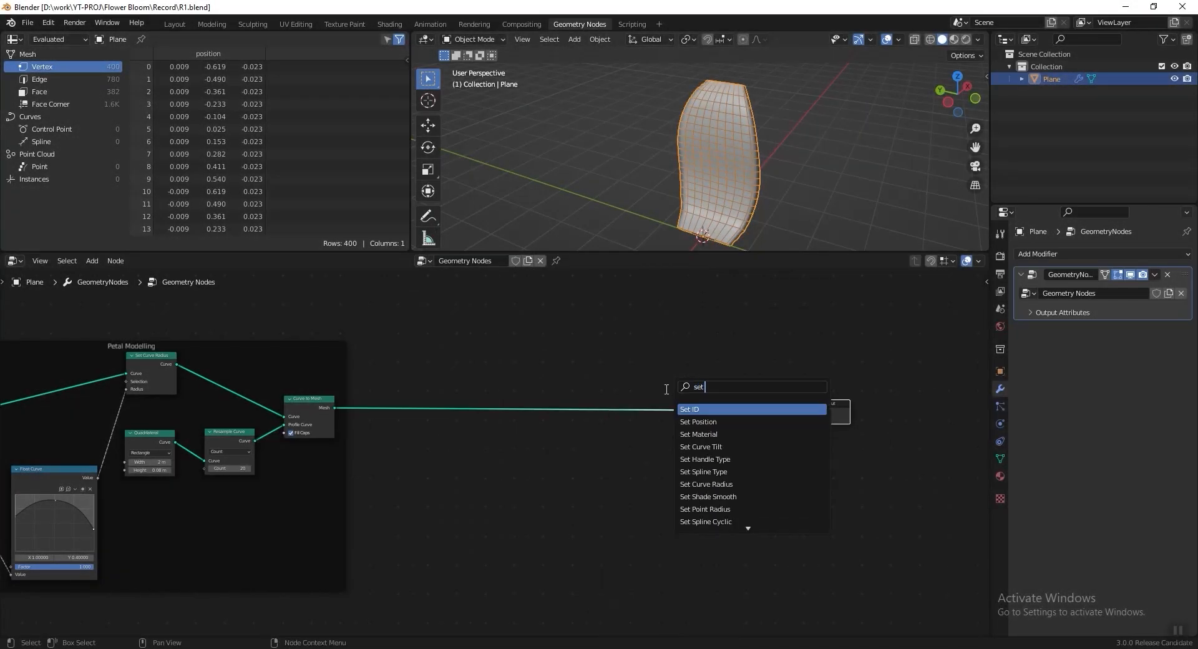
key(Return)
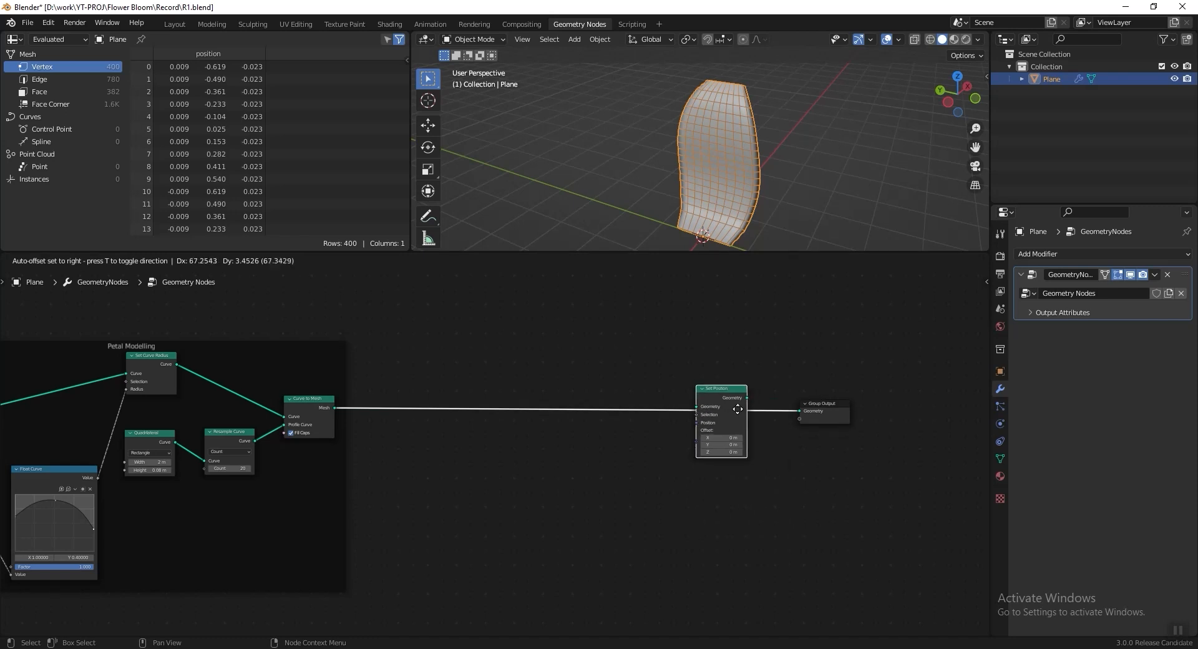
click(754, 469)
scroll(552, 481, up, 3)
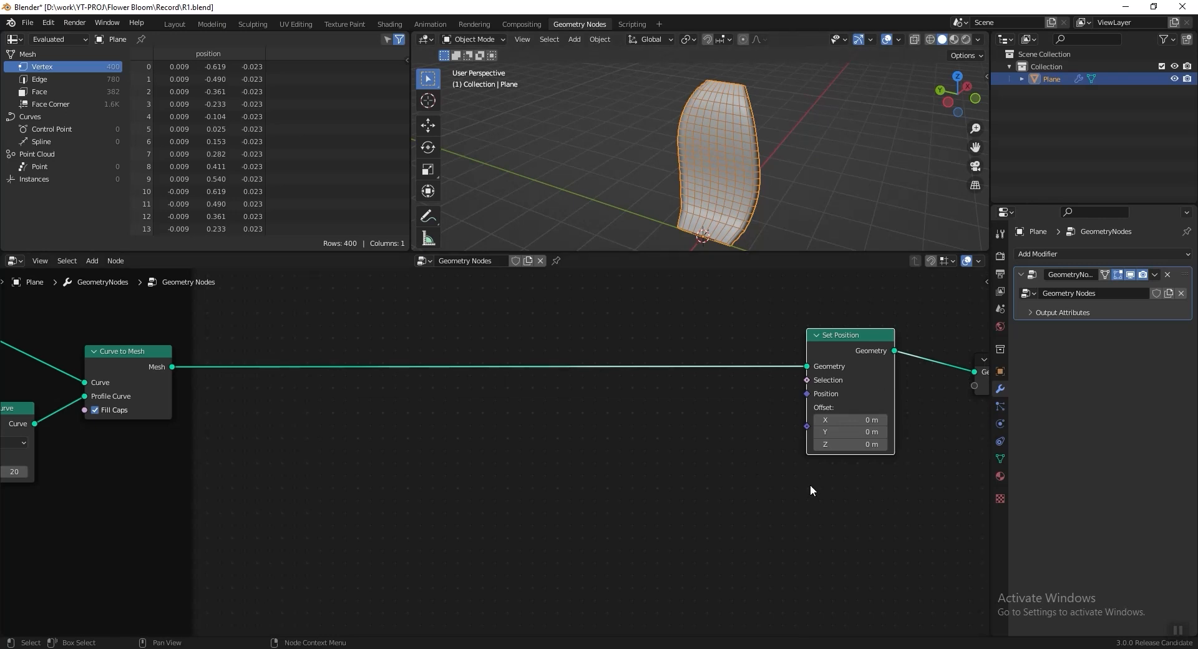
Step: Add a Normal node below the mesh link and connect it to the new Set Position's Offset
key(shift+a)
click(383, 390)
text(normal)
click(399, 416)
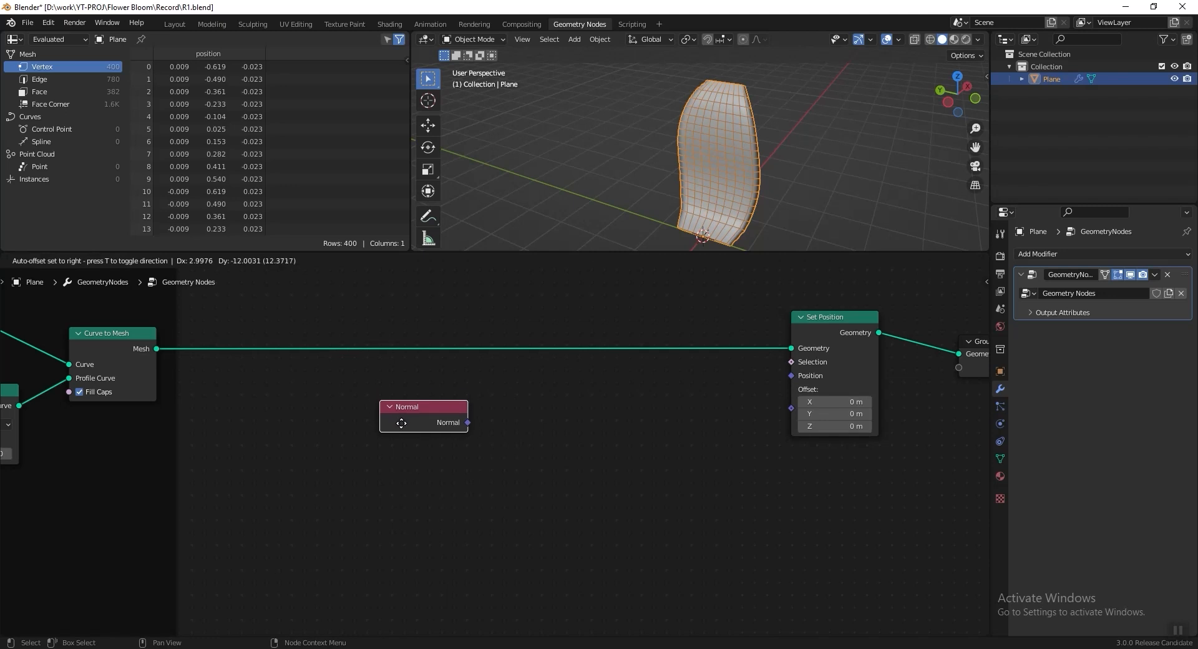
click(272, 487)
drag(337, 493, 791, 406)
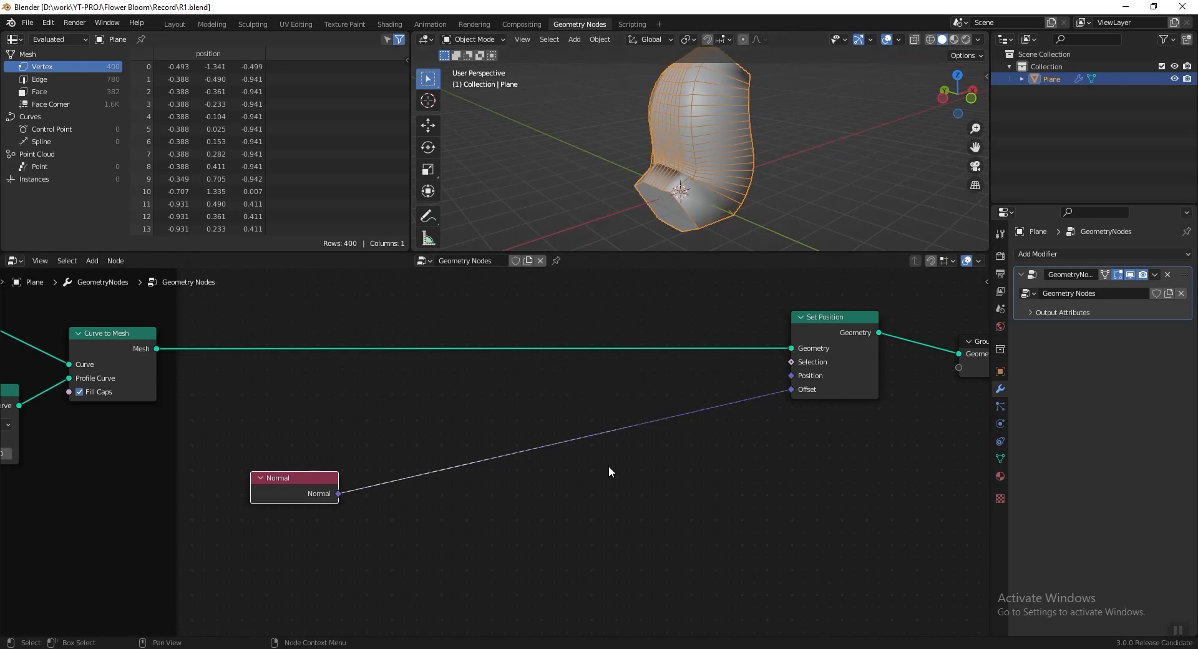
Step: Insert a Combine XYZ node between Normal and Set Position's Offset, with the normal feeding X
key(shift+a)
text(combin)
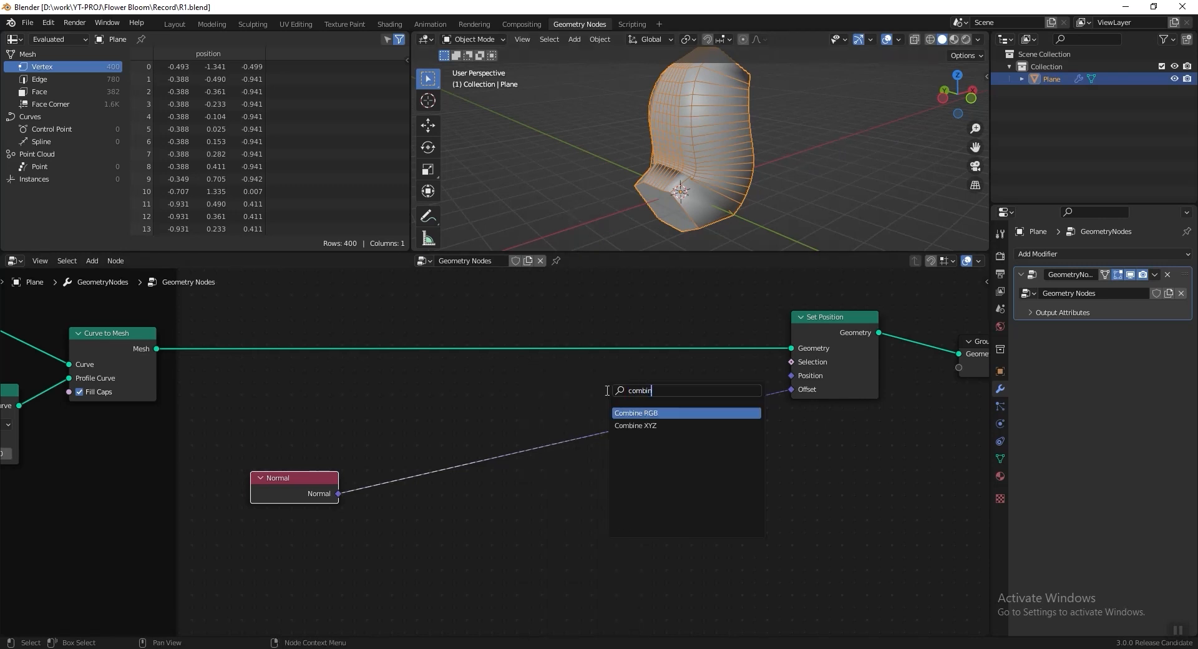
click(635, 426)
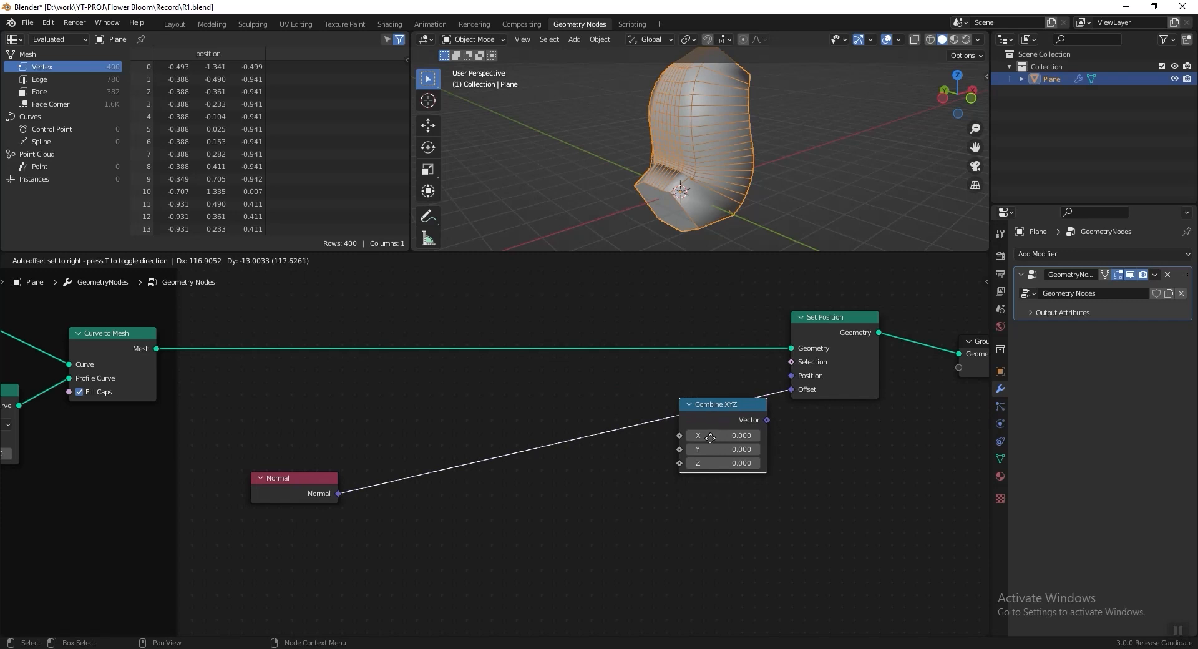
click(674, 412)
Step: Insert a Capture Attribute node between Resample Curve and Curve to Mesh's Profile Curve
middle_drag(633, 439, 541, 500)
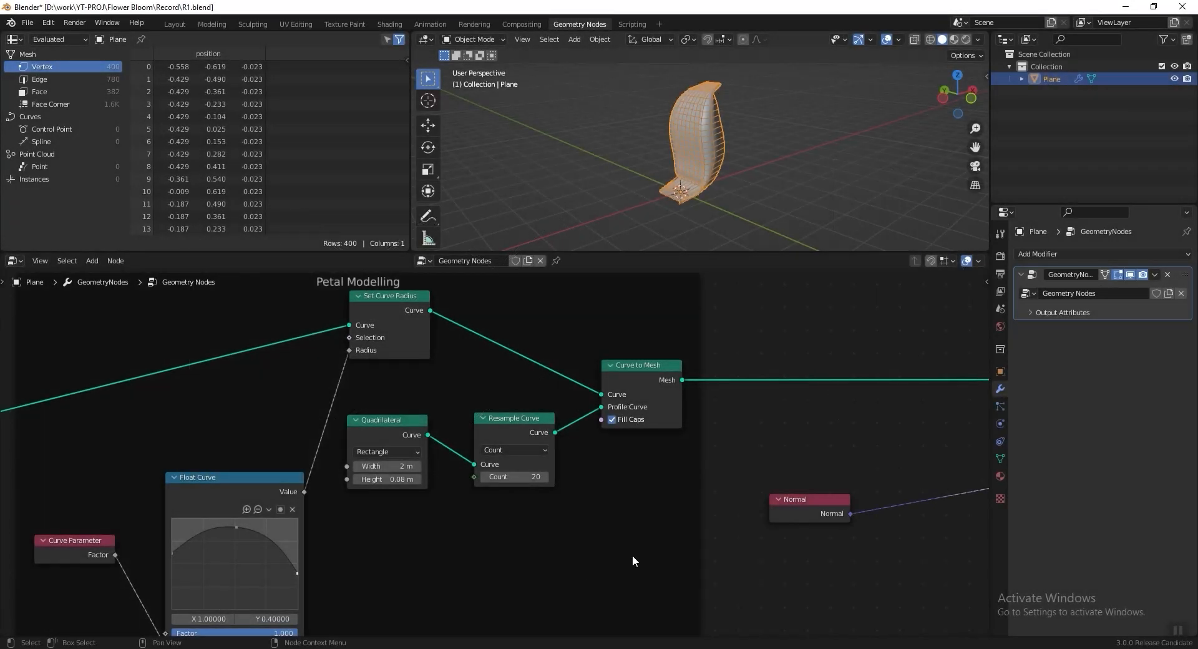
key(shift+a)
mouse_move(623, 408)
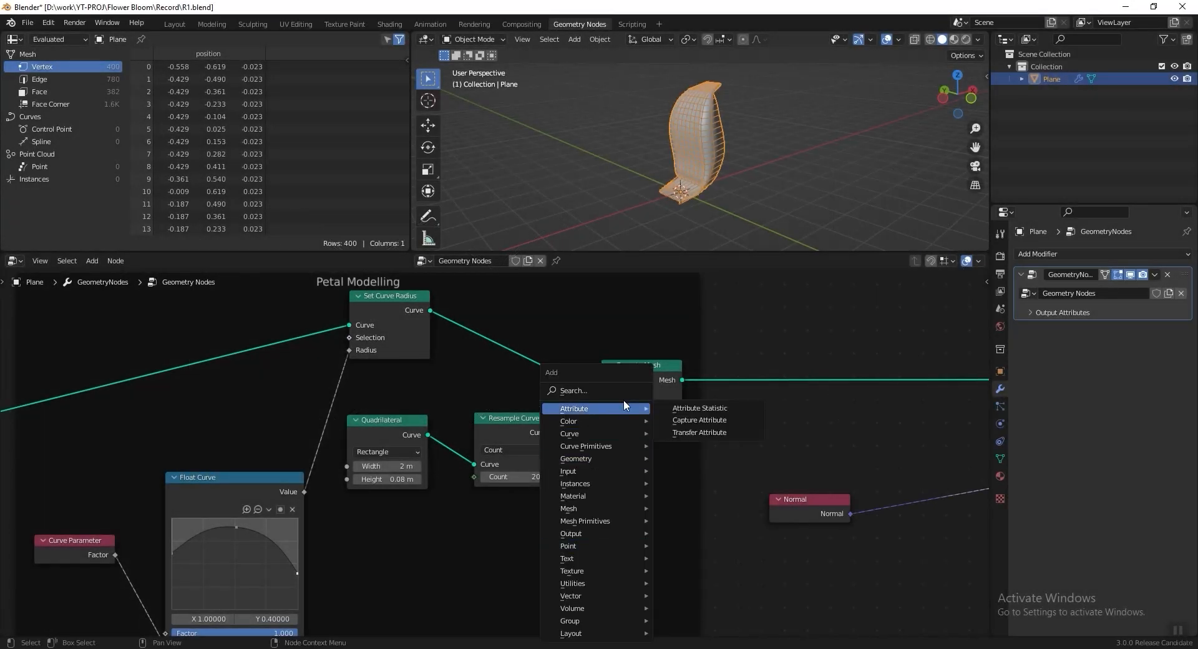
click(683, 416)
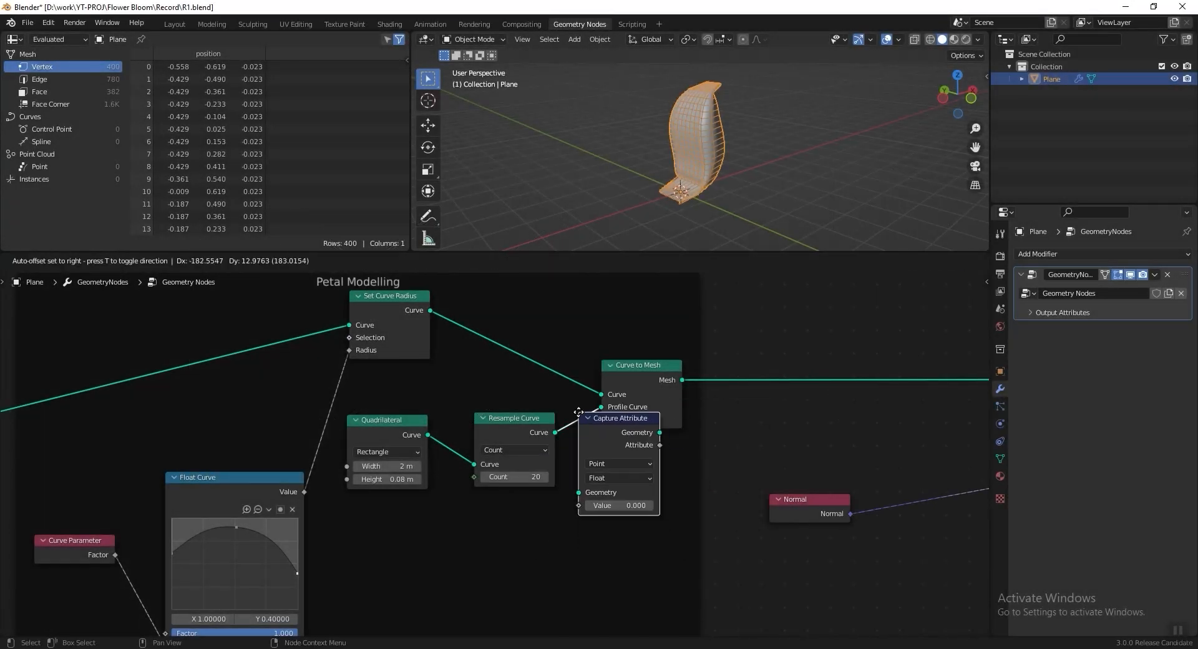
click(578, 416)
Step: Add a Position node, connect it to Capture Attribute's Value, and tidy the surrounding profile nodes
middle_drag(578, 412, 474, 413)
scroll(544, 462, up, 1)
key(shift+a)
mouse_move(572, 468)
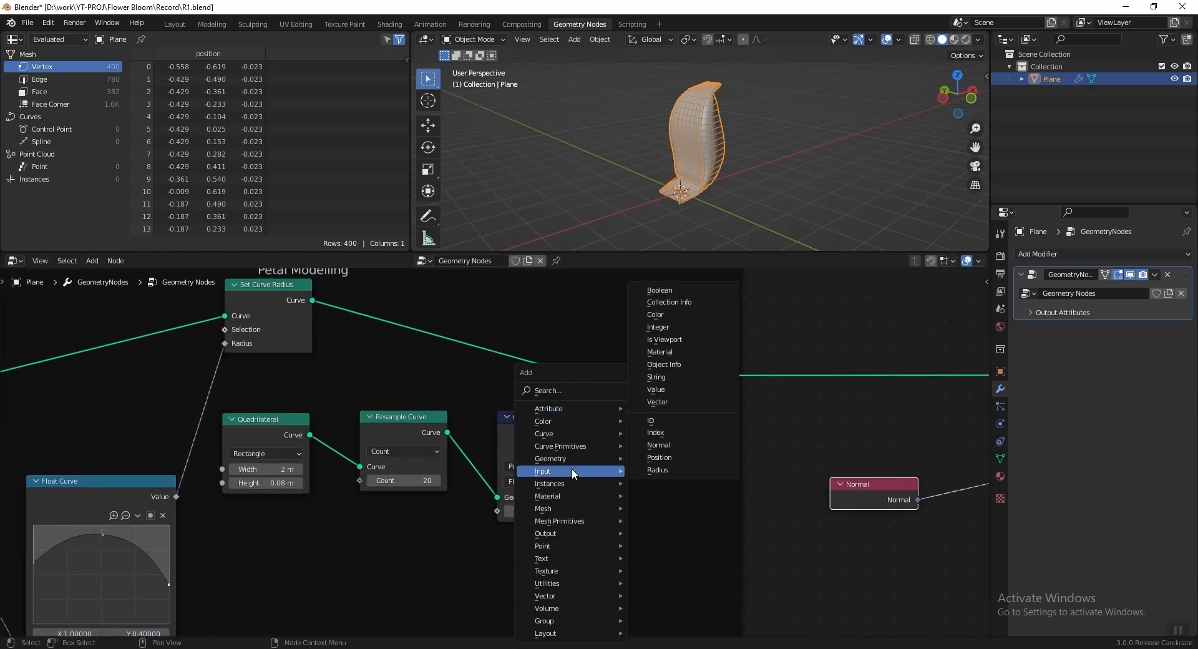
click(671, 455)
click(238, 527)
drag(399, 544, 497, 511)
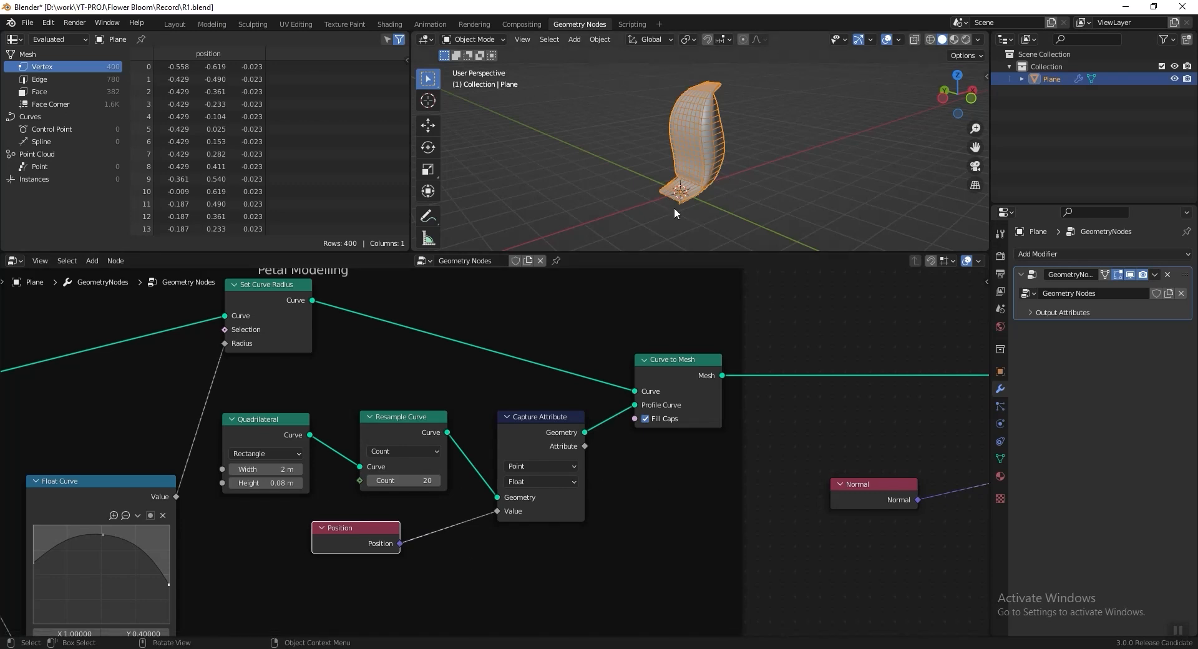
drag(248, 421, 272, 404)
drag(550, 418, 527, 419)
Step: Insert a Vector Math Add node between Normal and Combine XYZ and connect the captured Attribute to its second Vector
middle_drag(600, 327, 474, 337)
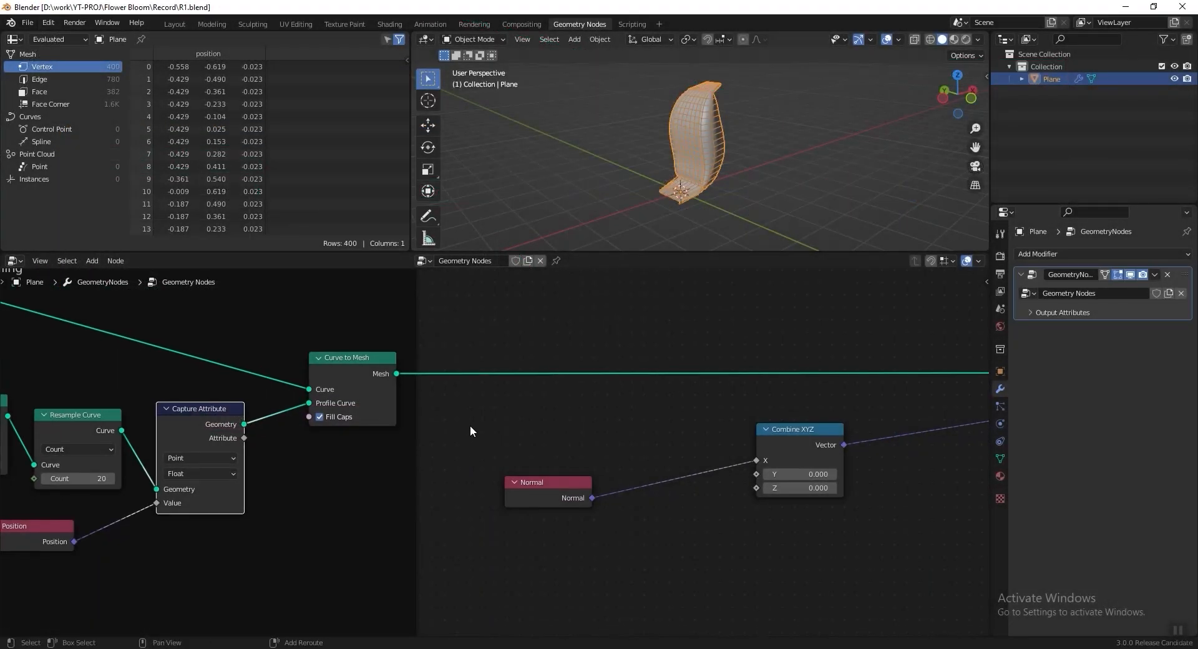
key(shift+a)
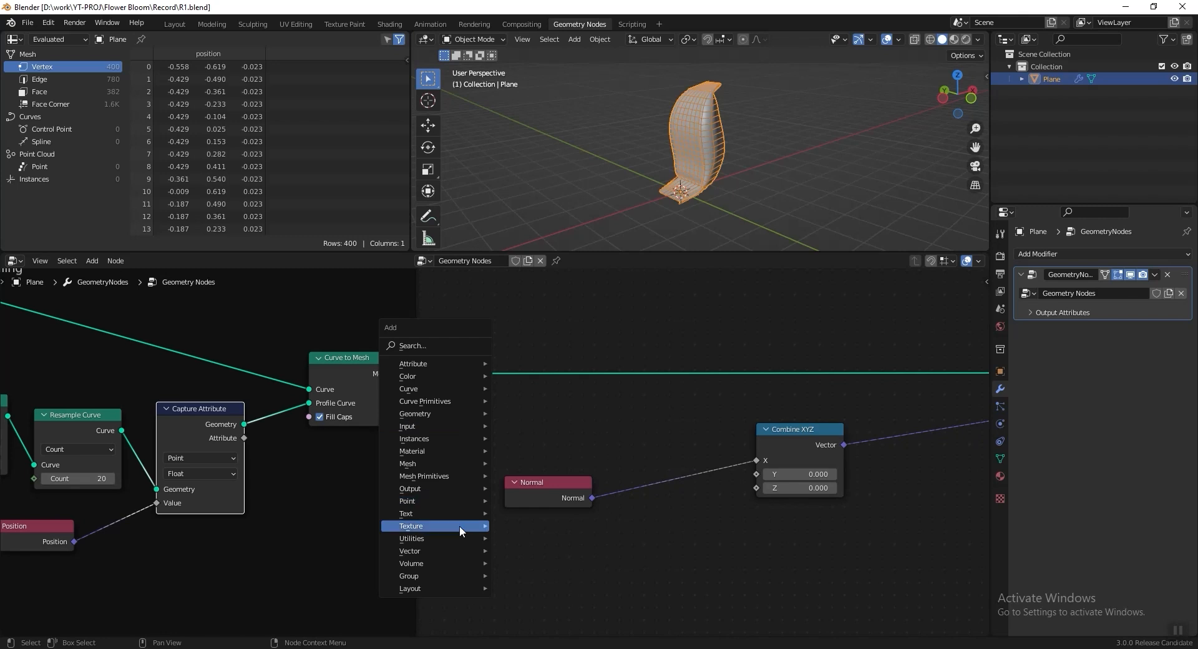
mouse_move(488, 549)
click(587, 589)
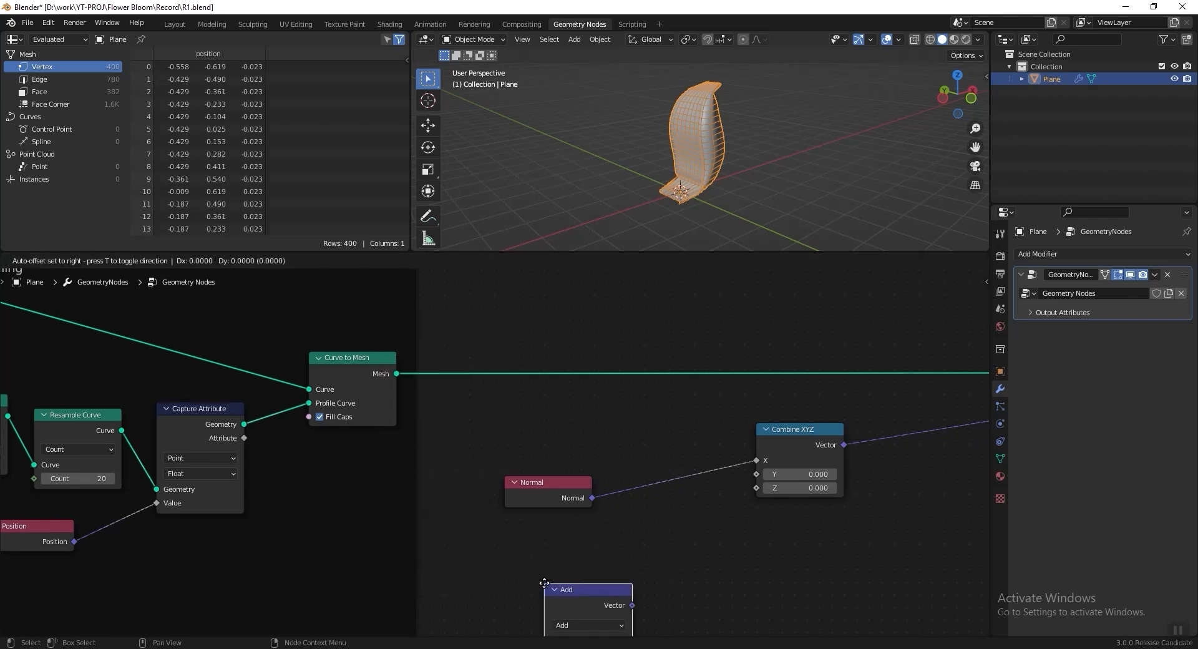
click(636, 468)
drag(245, 436, 642, 538)
drag(536, 483, 512, 427)
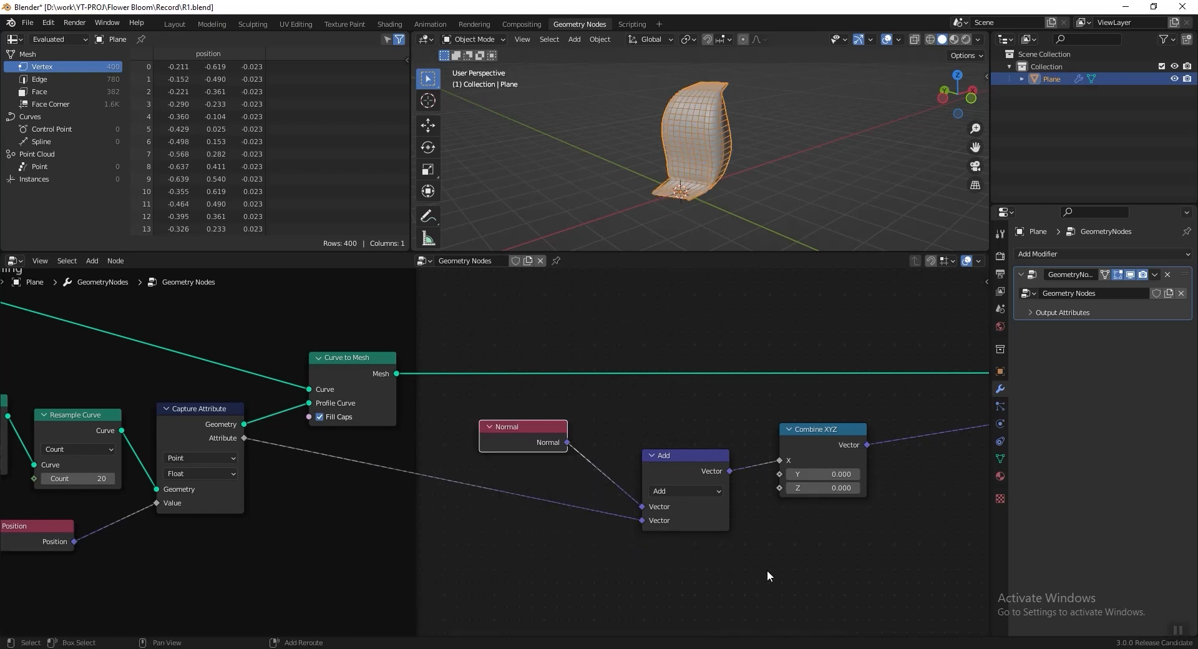
Step: Insert a Math node on the link from Capture Attribute to the vector Add node and set it to Multiply
key(shift+a)
mouse_move(755, 555)
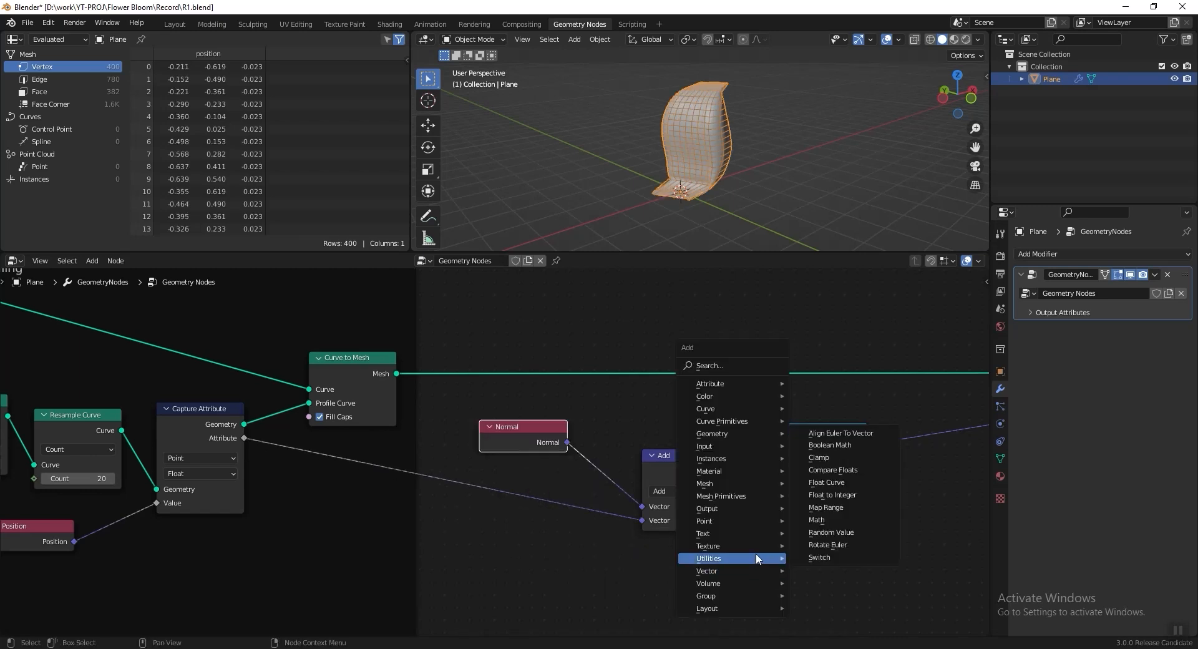
click(850, 517)
click(454, 473)
click(499, 515)
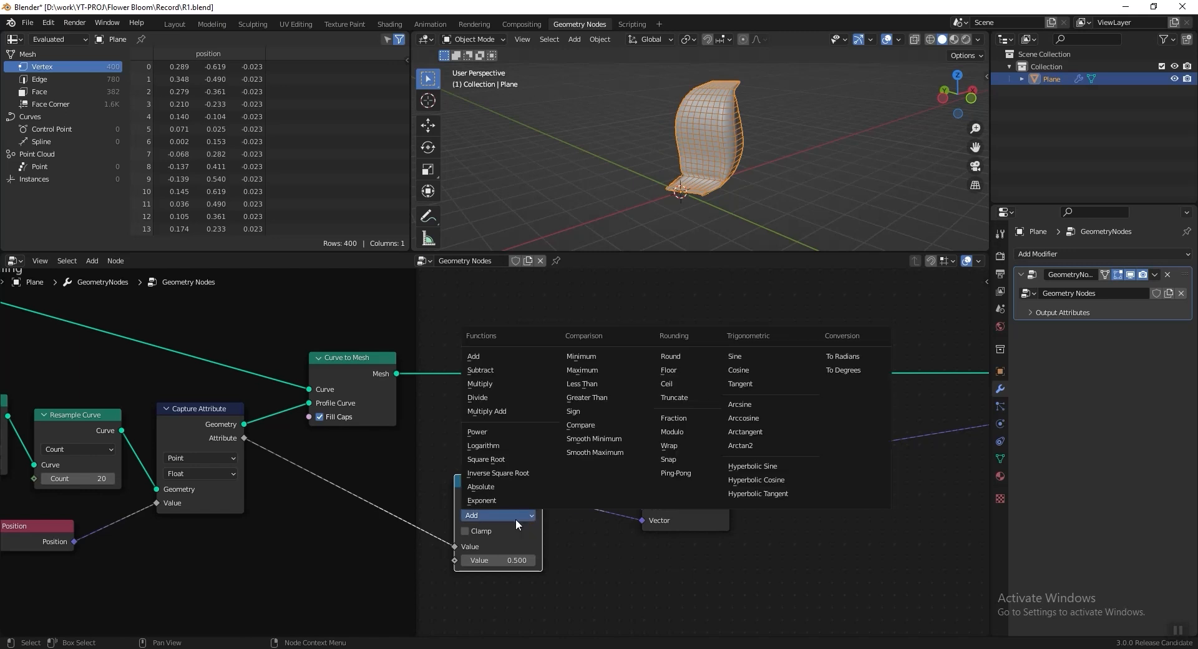
click(510, 384)
Step: Duplicate the Math node onto its output link, change the copy to Ping-Pong and set its Scale to 1
key(shift+d)
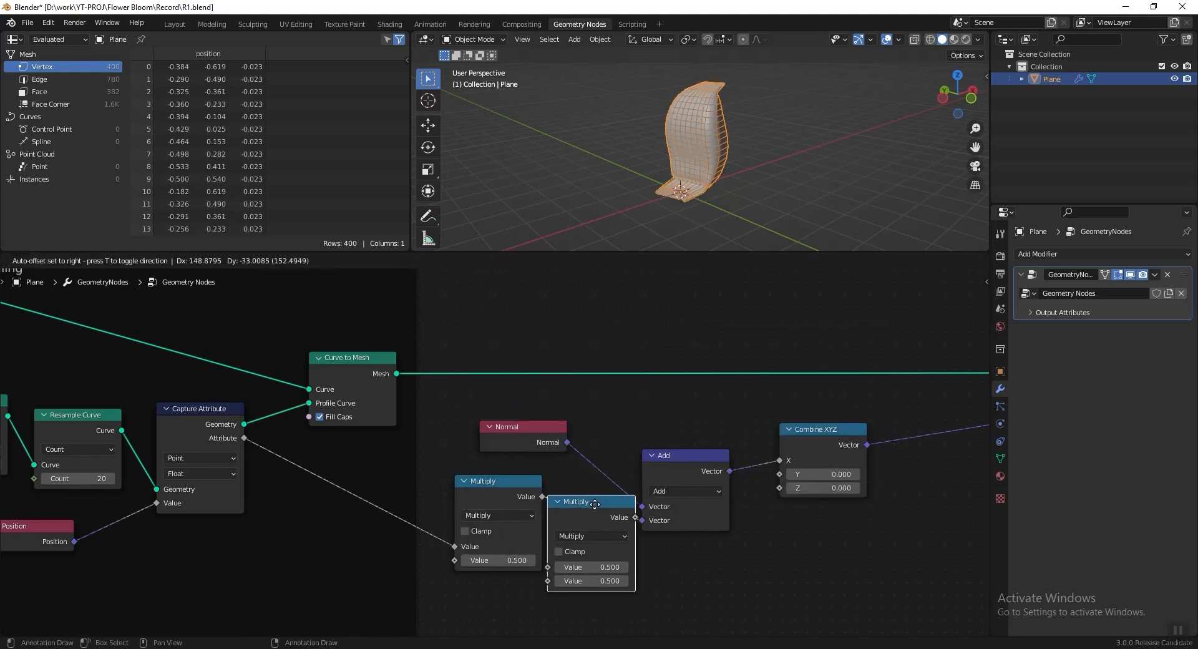
click(650, 519)
click(646, 531)
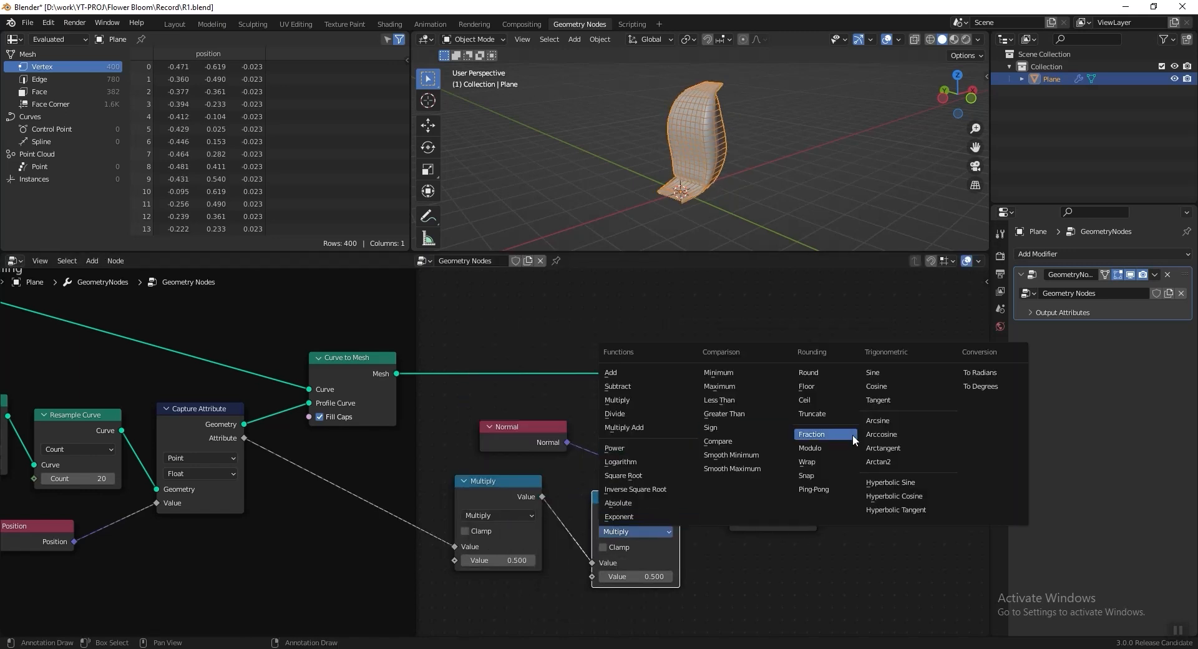
click(834, 486)
click(635, 576)
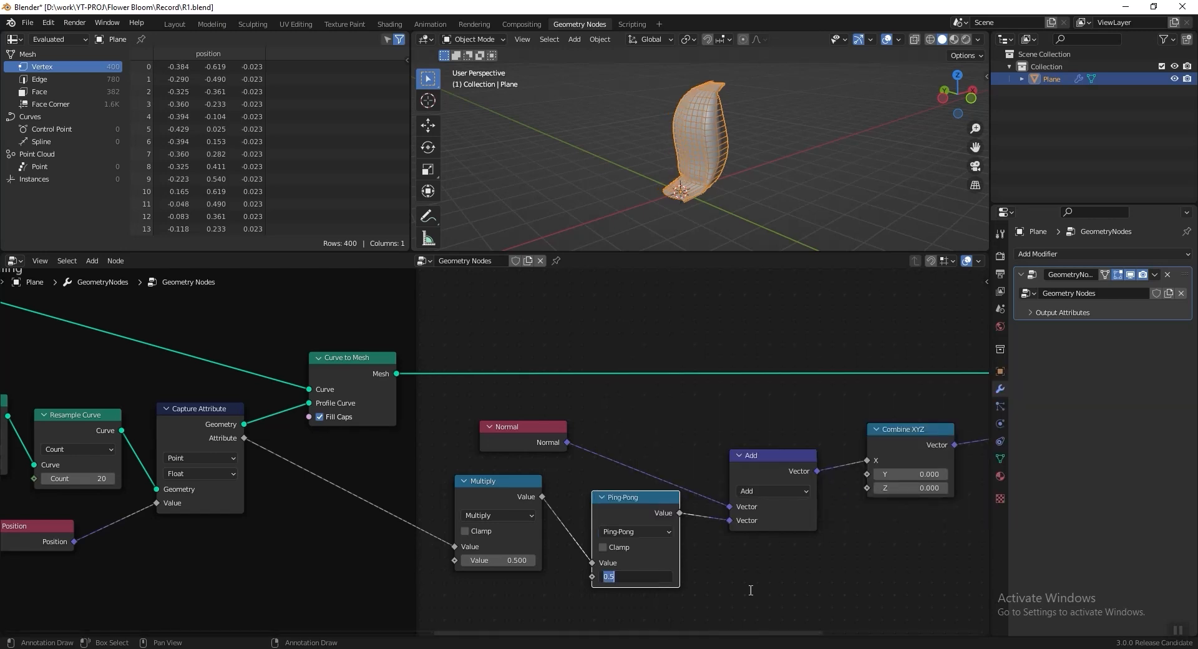
text(1)
key(Return)
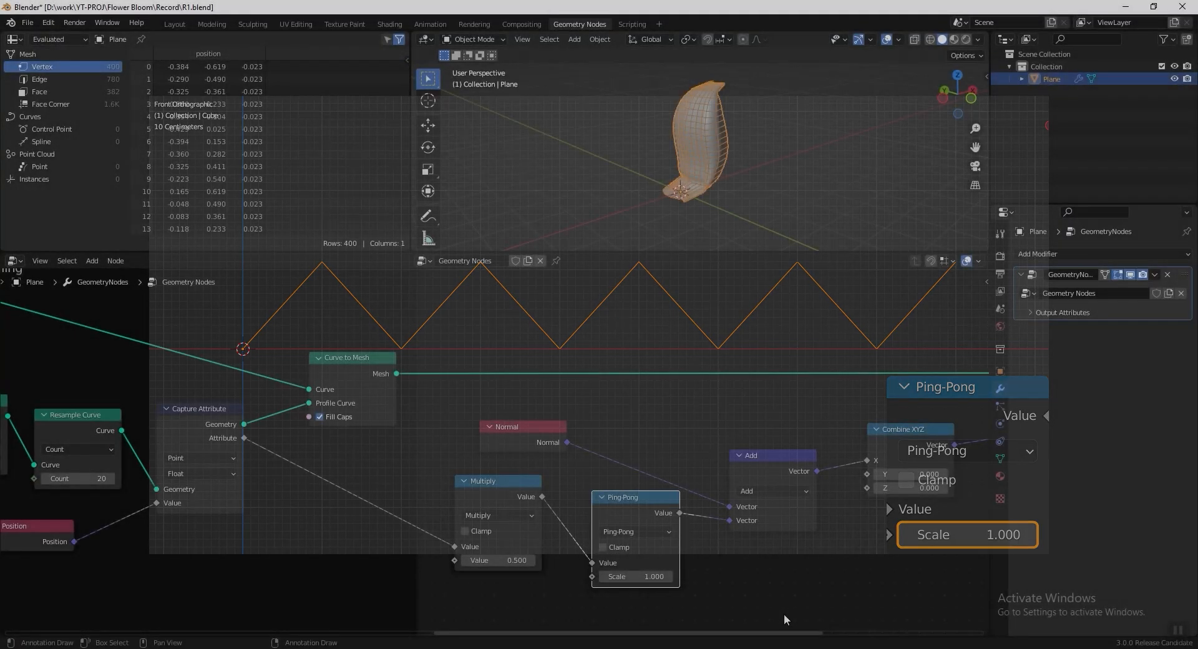
Step: Set the Math Multiply value to 16.8 and change the Vector Math operation to Multiply
scroll(693, 581, up, 4)
drag(455, 426, 481, 421)
drag(468, 511, 745, 511)
click(818, 420)
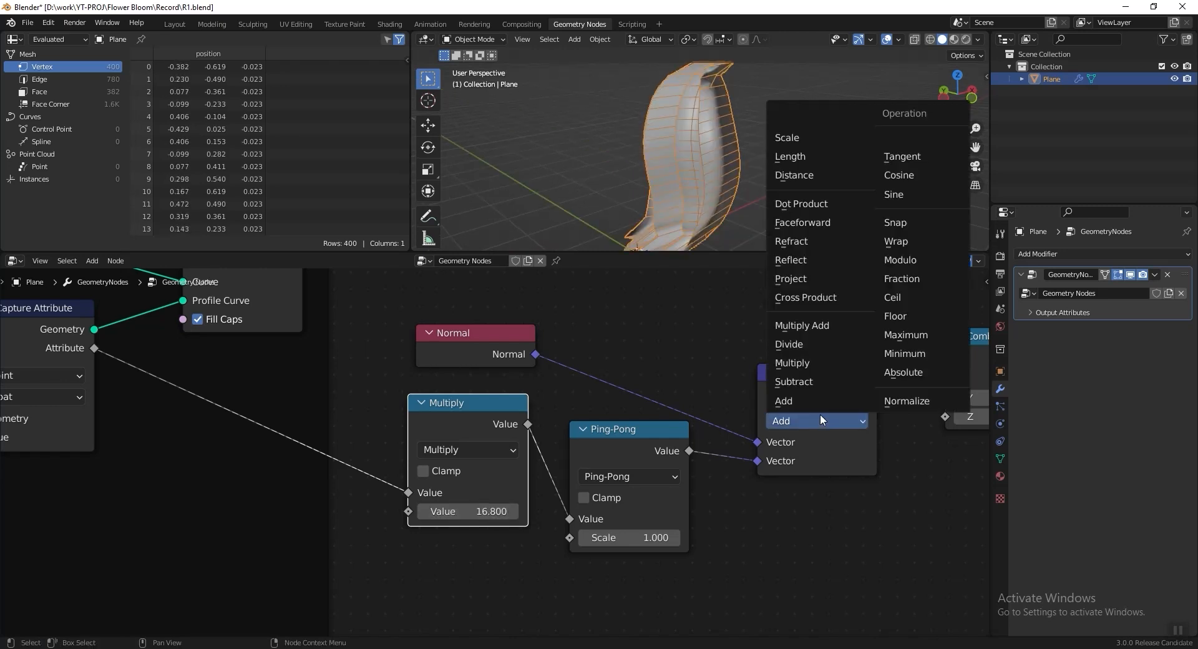
click(823, 384)
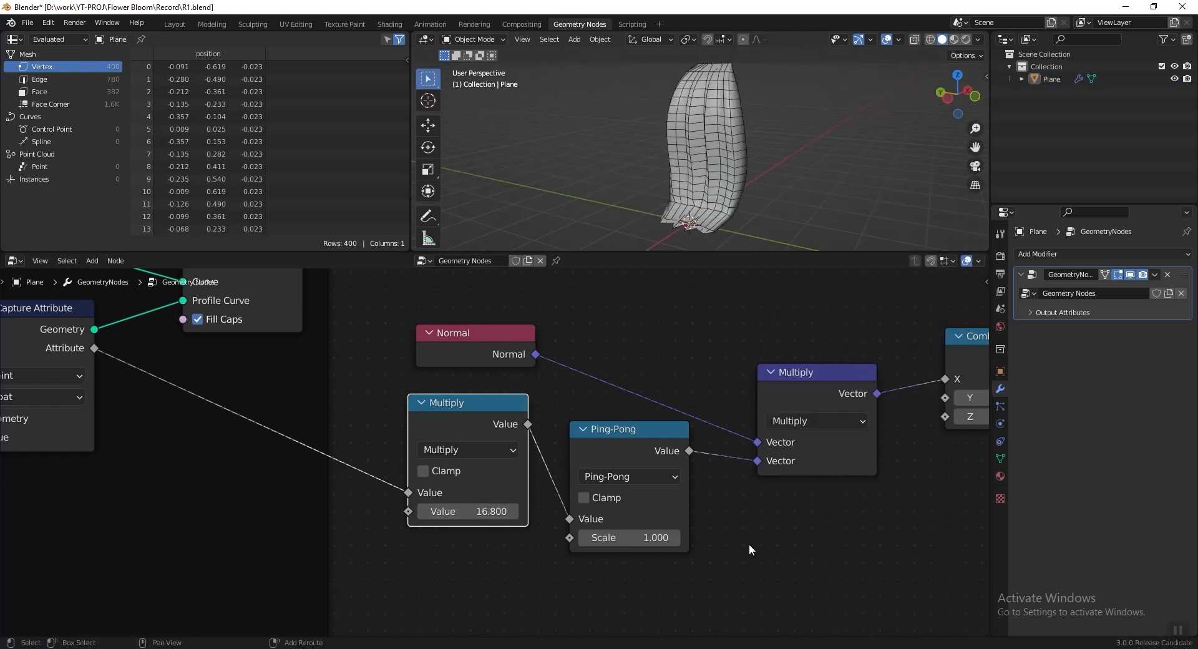
Step: Insert a Float Curve node between Ping-Pong and the vector Multiply node
key(shift+a)
click(733, 346)
text(float)
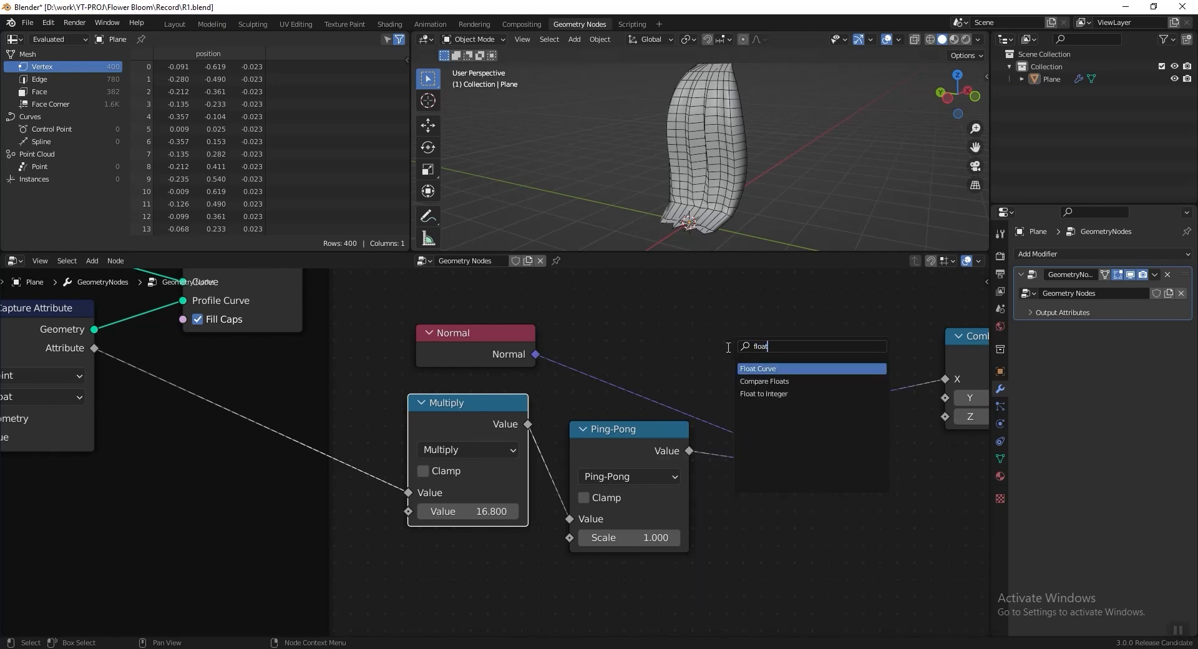
key(Return)
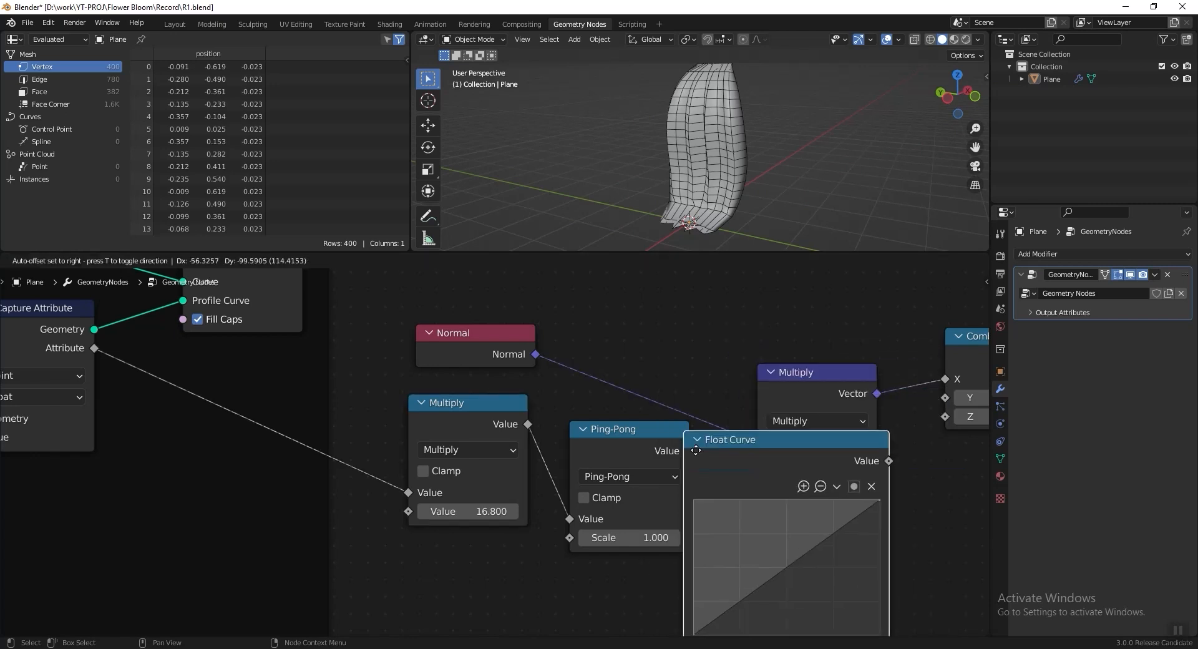
click(728, 451)
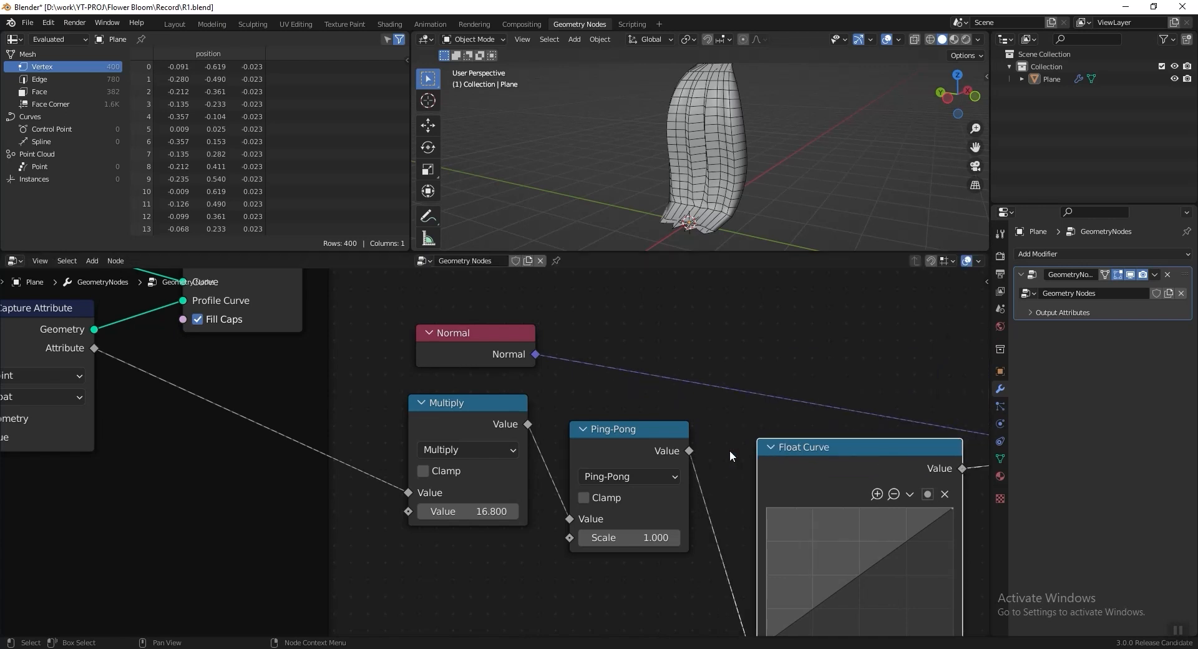
Step: Shape the new Float Curve into a low hump peaking about two-thirds along and ending at about Y 0.34
middle_drag(729, 450, 617, 386)
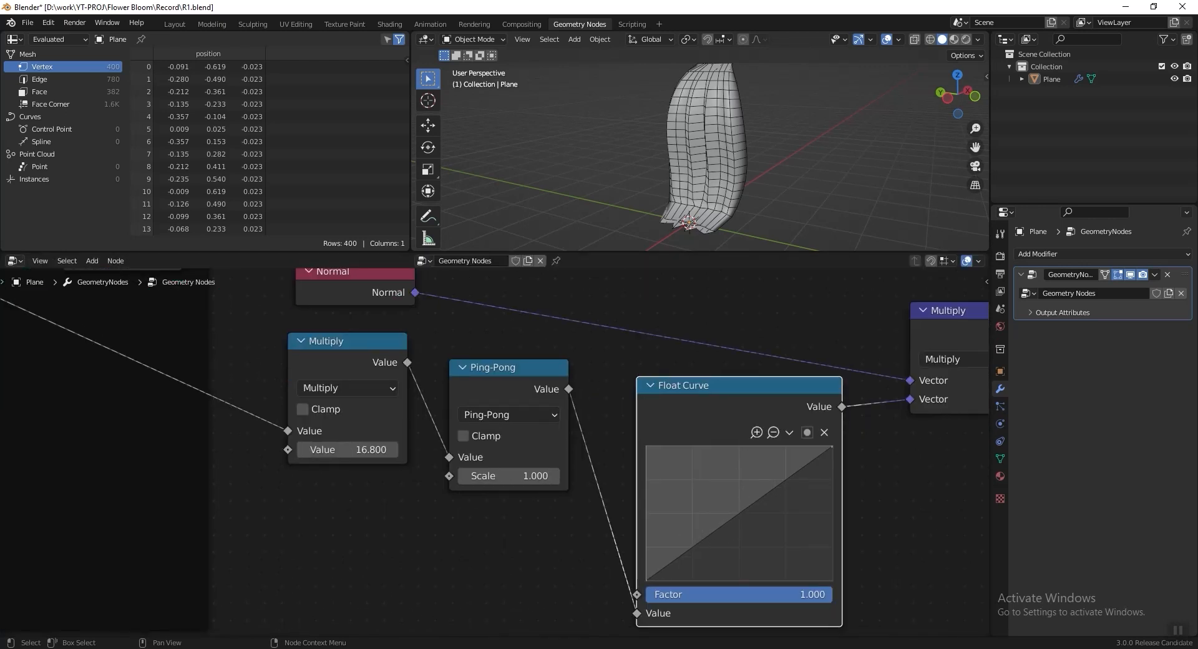
drag(733, 517, 733, 534)
drag(792, 485, 770, 488)
drag(830, 445, 830, 525)
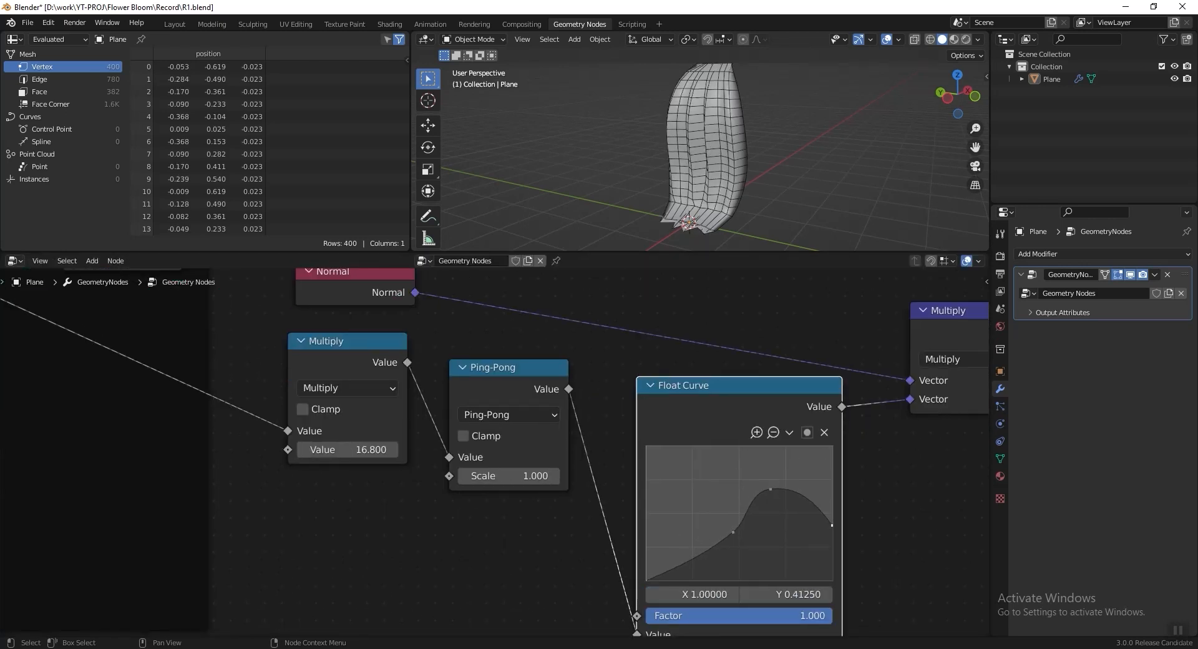
drag(770, 490, 729, 538)
drag(830, 526, 831, 534)
middle_drag(686, 156, 773, 146)
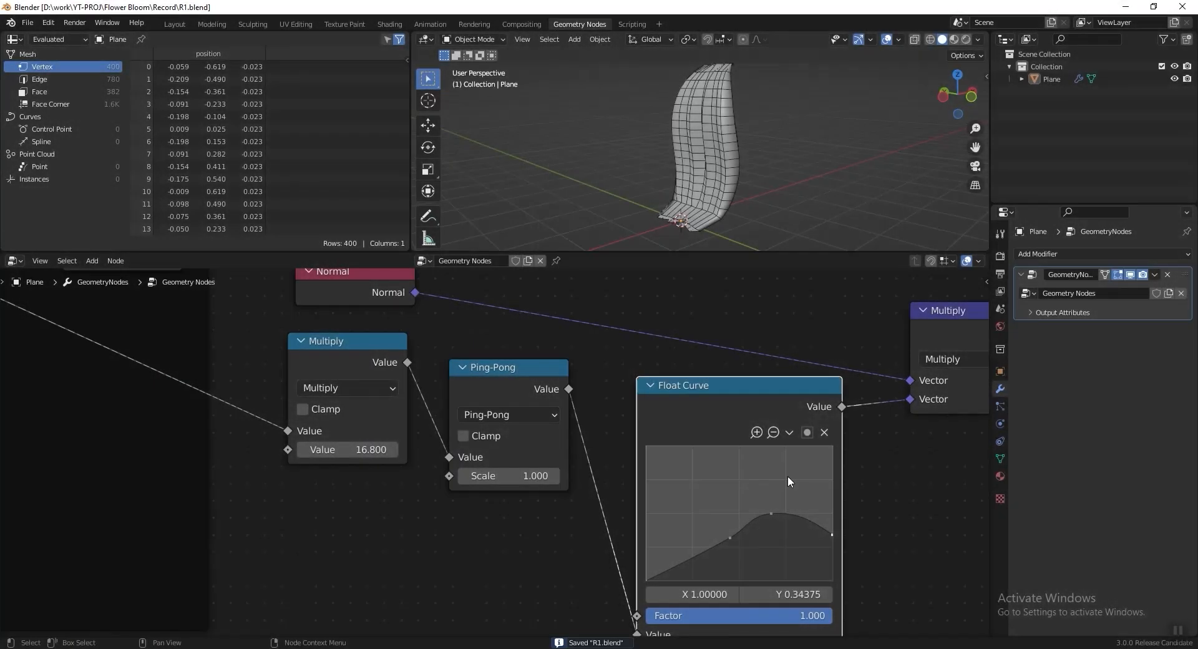
Step: Move the Set Position node closer to Combine XYZ, leaving a gap before Group Output
scroll(787, 475, down, 3)
scroll(759, 481, up, 2)
middle_drag(759, 481, 436, 521)
scroll(586, 455, up, 4)
drag(649, 346, 485, 361)
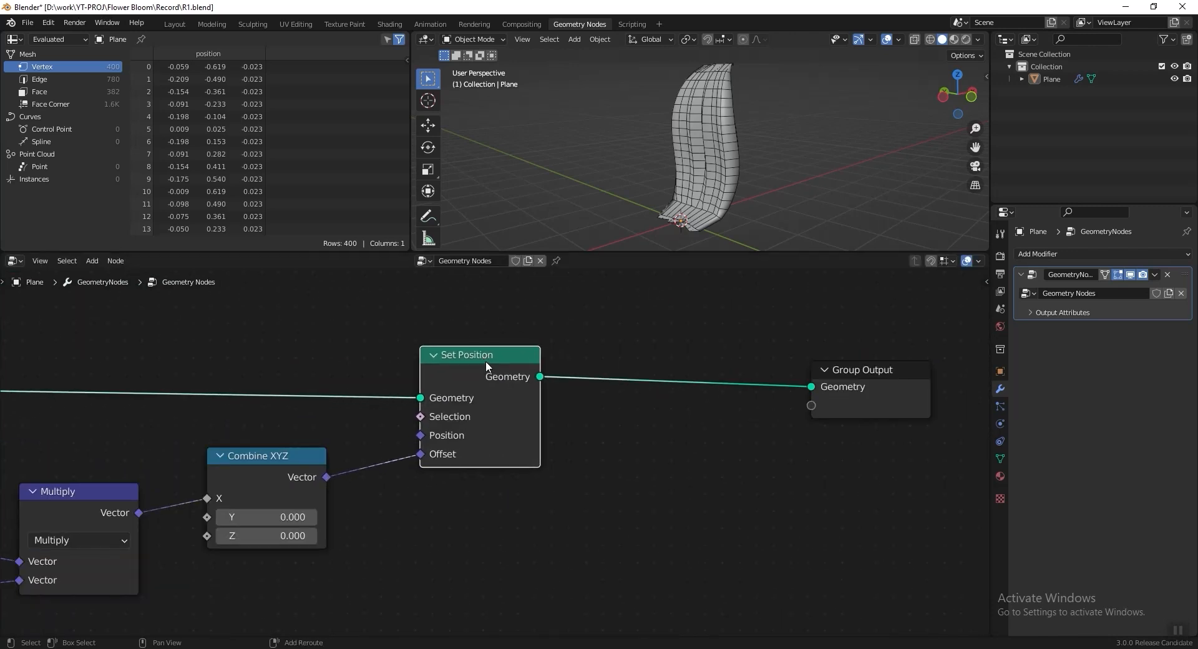
Step: Duplicate the Set Position node, insert the copy before Group Output, and label it as the one for the displacement map
key(shift+d)
click(672, 357)
key(F2)
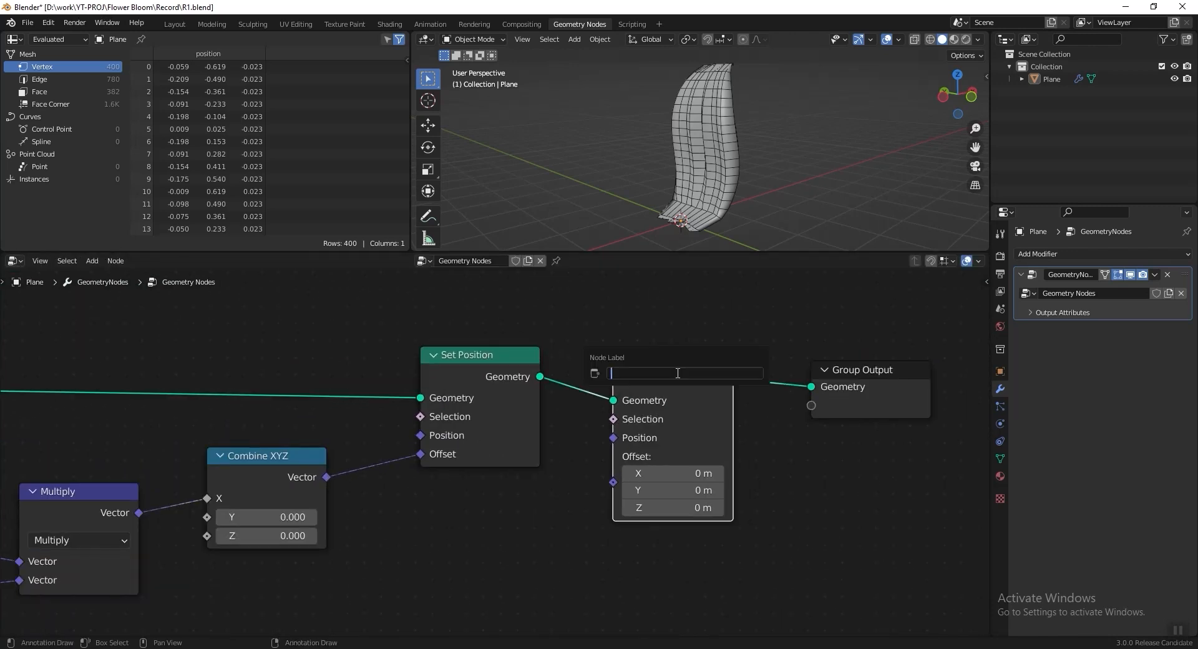
text(Set Position for sidplacement map)
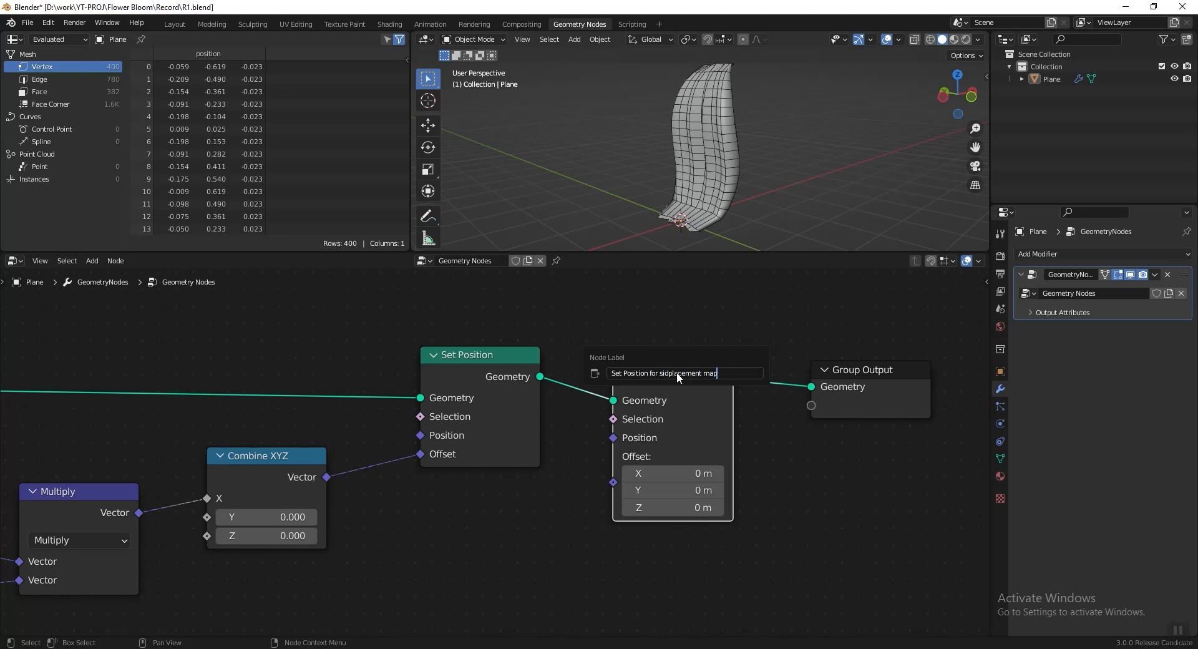
key(Return)
Step: Label the original node "Set Position for wrinkles", then widen both Set Position nodes and shift Group Output to make room
click(491, 369)
key(F2)
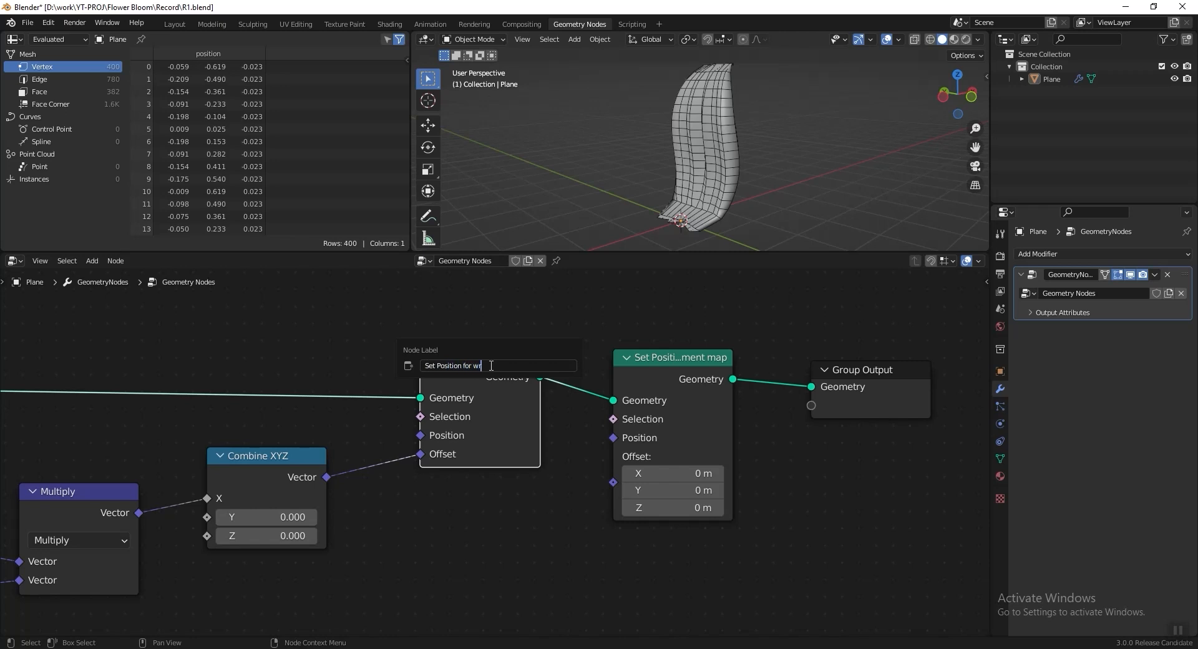
text(Set Position for wrink)
key(Return)
drag(541, 417, 579, 418)
drag(733, 431, 793, 439)
drag(851, 406, 874, 405)
Step: Correct the spelling of the second node's label to "Set Position for displacement map"
drag(724, 370, 717, 371)
key(F2)
key(BackSpace)
key(BackSpace)
text(is)
key(Return)
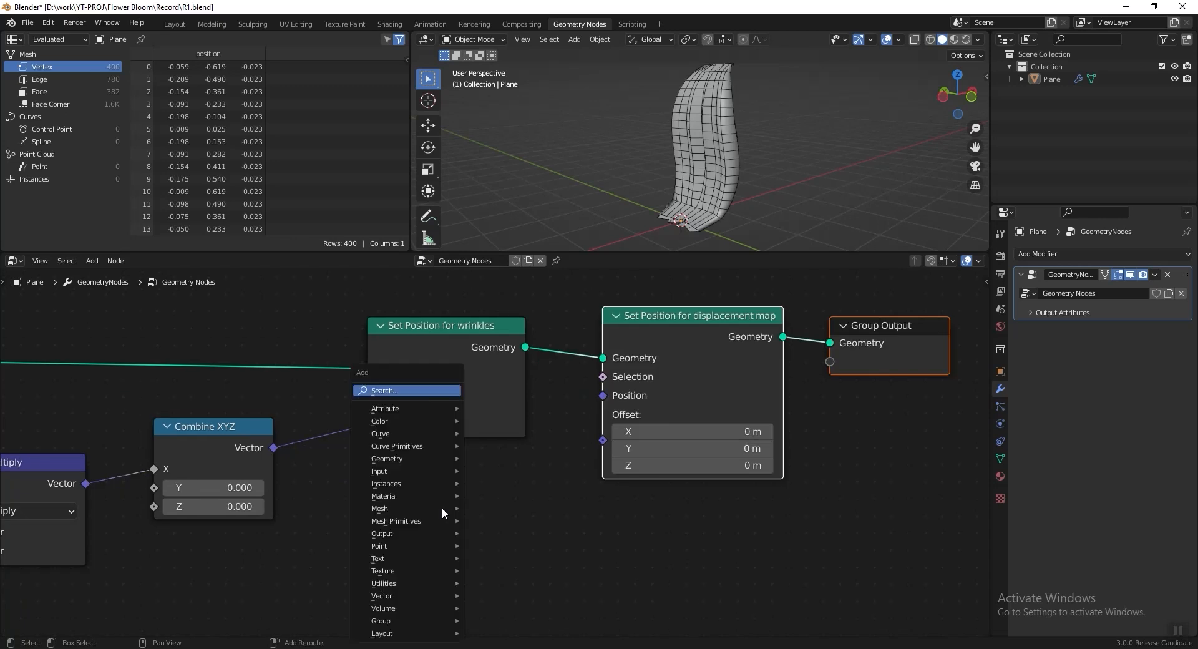
Step: Add a Position node and connect it to the Position input of Set Position for displacement map
text(po)
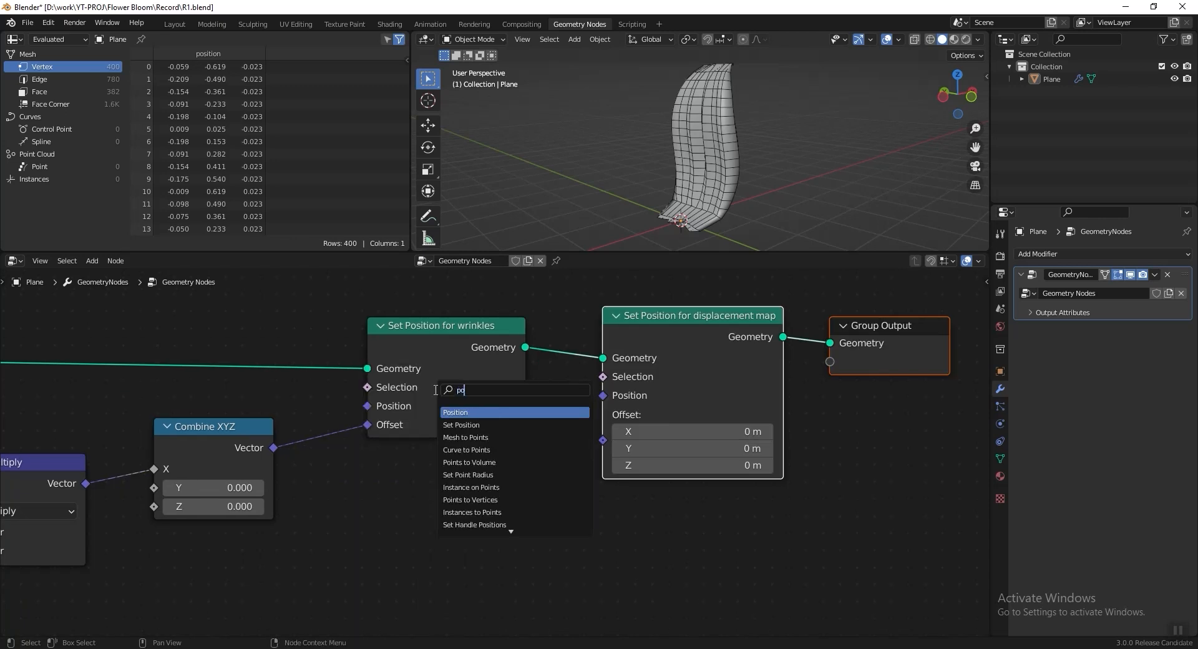
key(Return)
click(306, 564)
drag(400, 579, 604, 398)
Step: Insert a Vector Math Add node on the link between Position and Set Position for displacement map
key(shift+a)
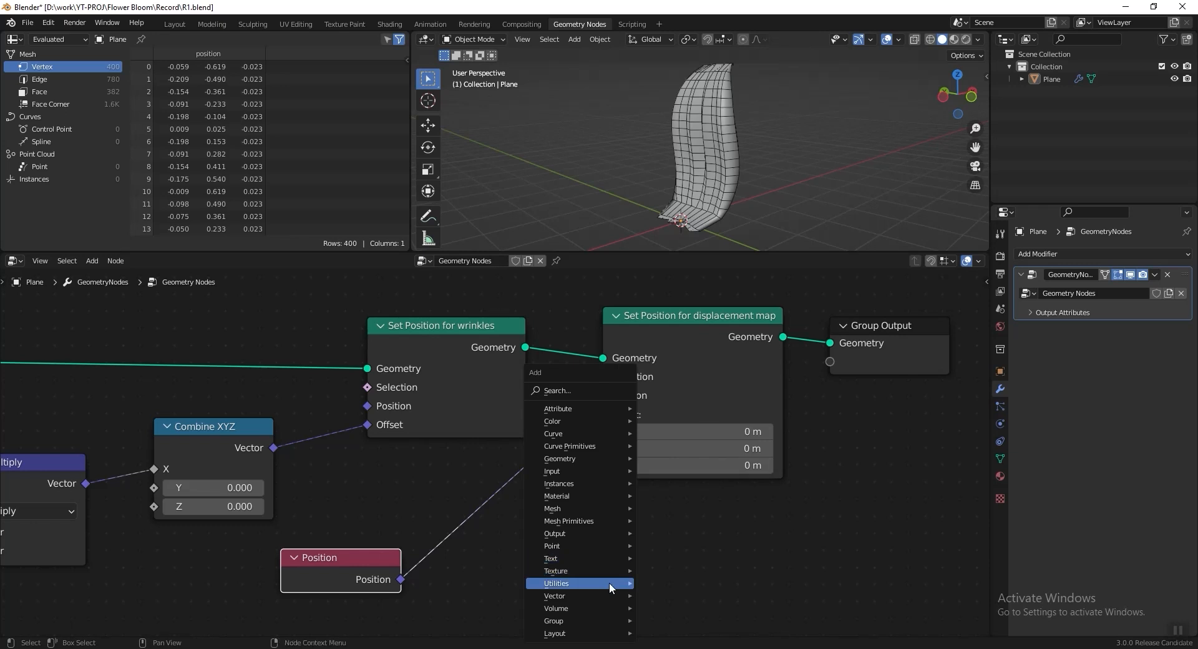
mouse_move(609, 596)
click(702, 583)
click(511, 455)
Step: Add a Noise Texture node and connect its Color output to the second Vector input of the Add node
middle_drag(460, 544, 497, 413)
key(shift+a)
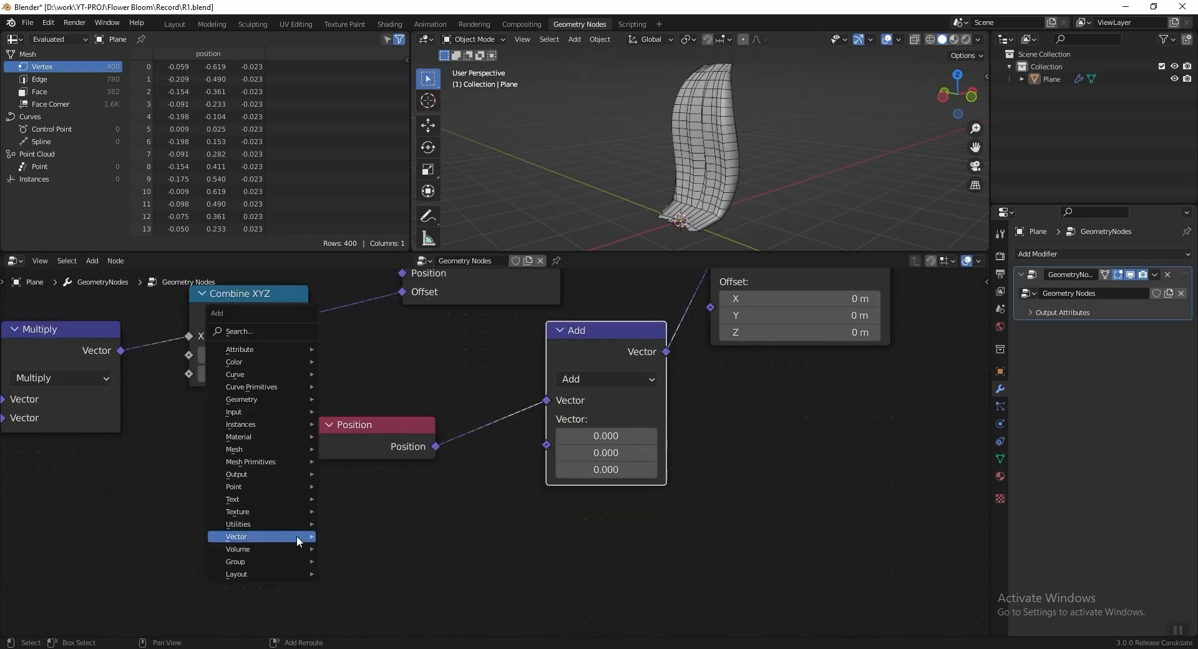
click(275, 330)
text(noise)
click(304, 369)
click(237, 549)
drag(294, 578, 540, 446)
middle_drag(399, 531, 376, 481)
Step: Set the Noise Texture's Scale to 1 and its Distortion to 1
drag(210, 593, 100, 594)
scroll(502, 443, down, 1)
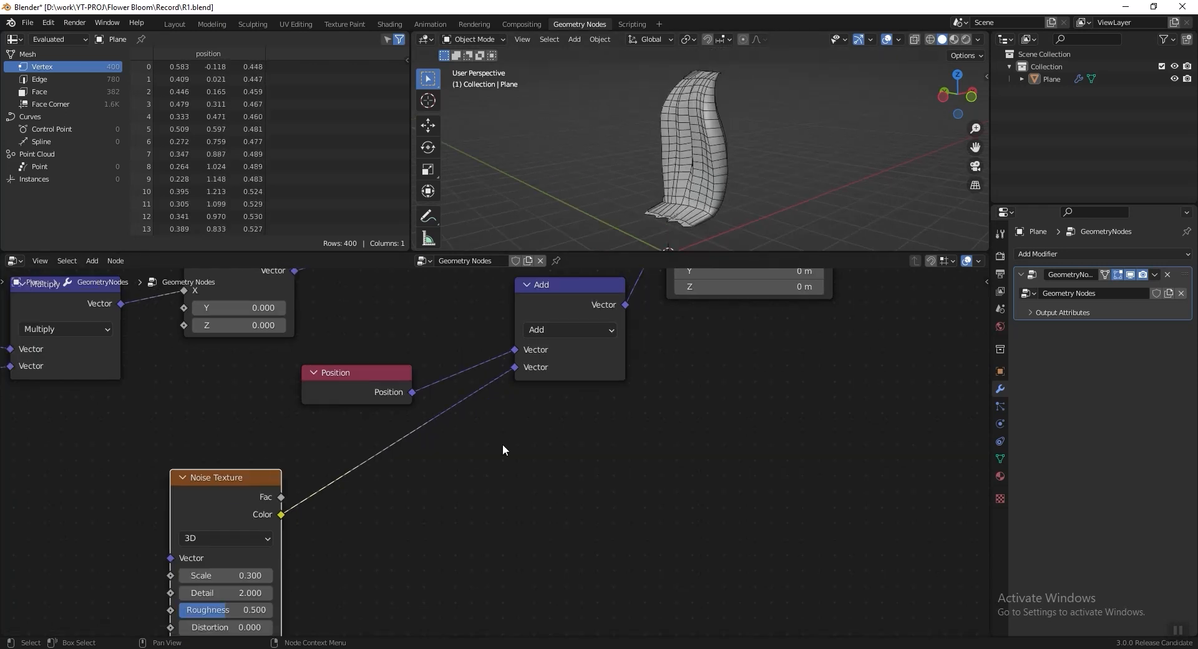
click(223, 574)
text(1)
key(Return)
middle_drag(386, 571, 401, 516)
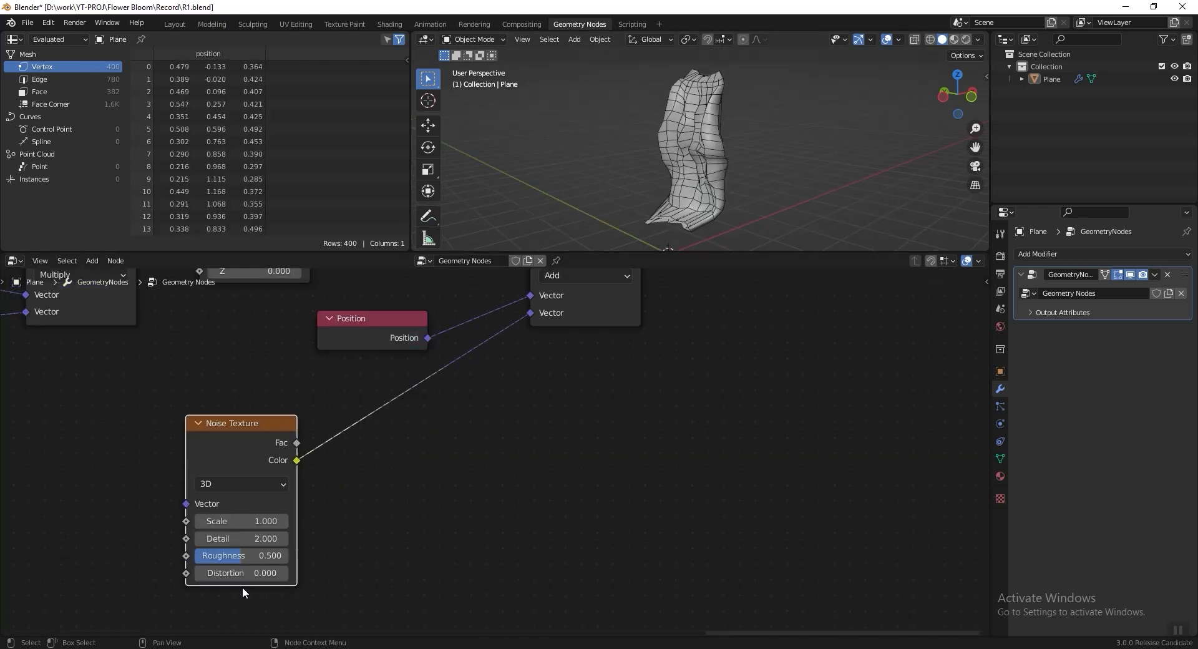
click(245, 573)
key(Return)
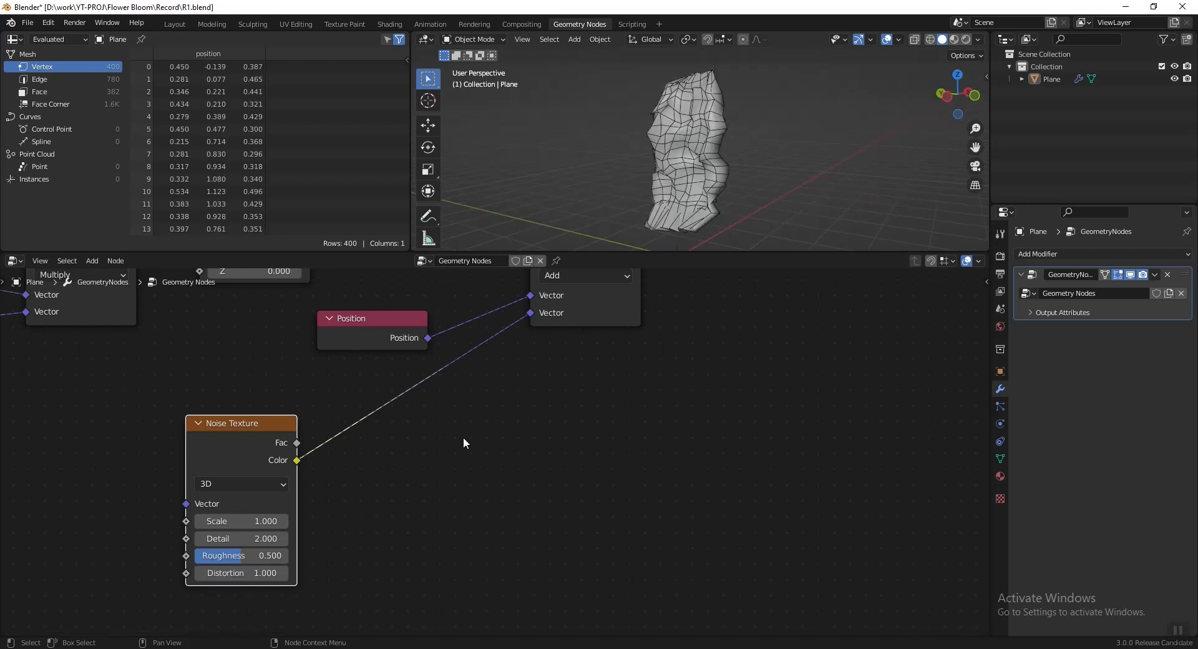
Step: Insert a Map Range node between the Noise Texture's Color output and the vector Add node
key(shift+a)
click(447, 394)
text(map)
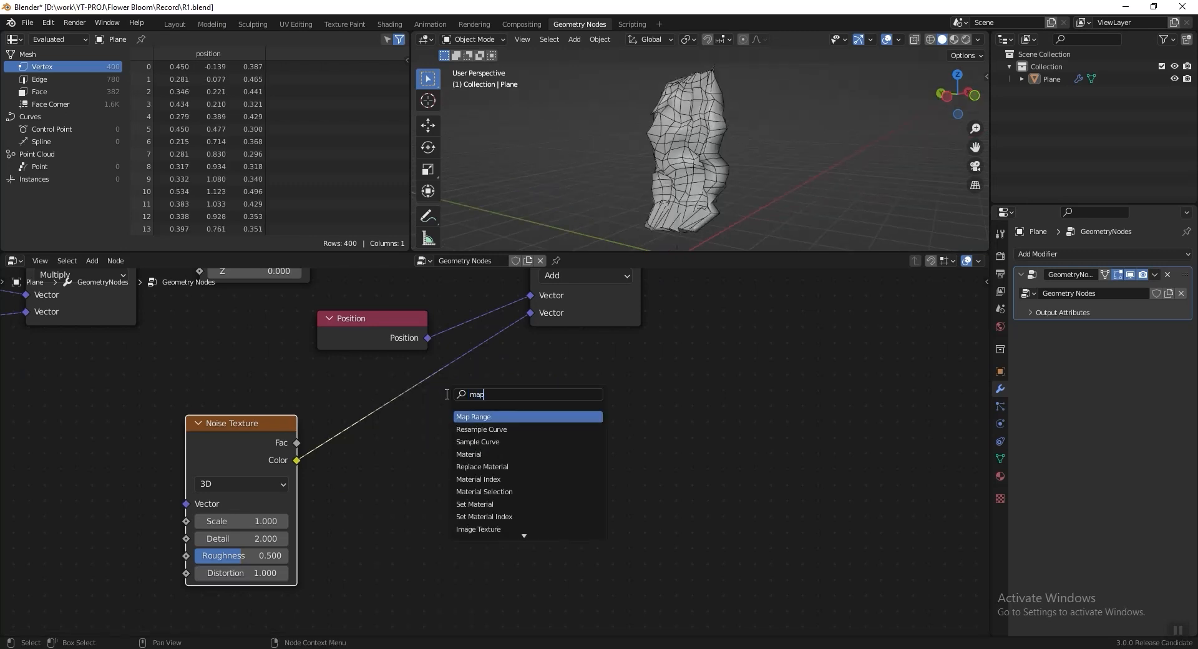
click(478, 416)
click(395, 409)
Step: Set the Map Range node to From Min -2, From Max 0.5, To Min 1 and To Max 0
scroll(394, 409, up, 2)
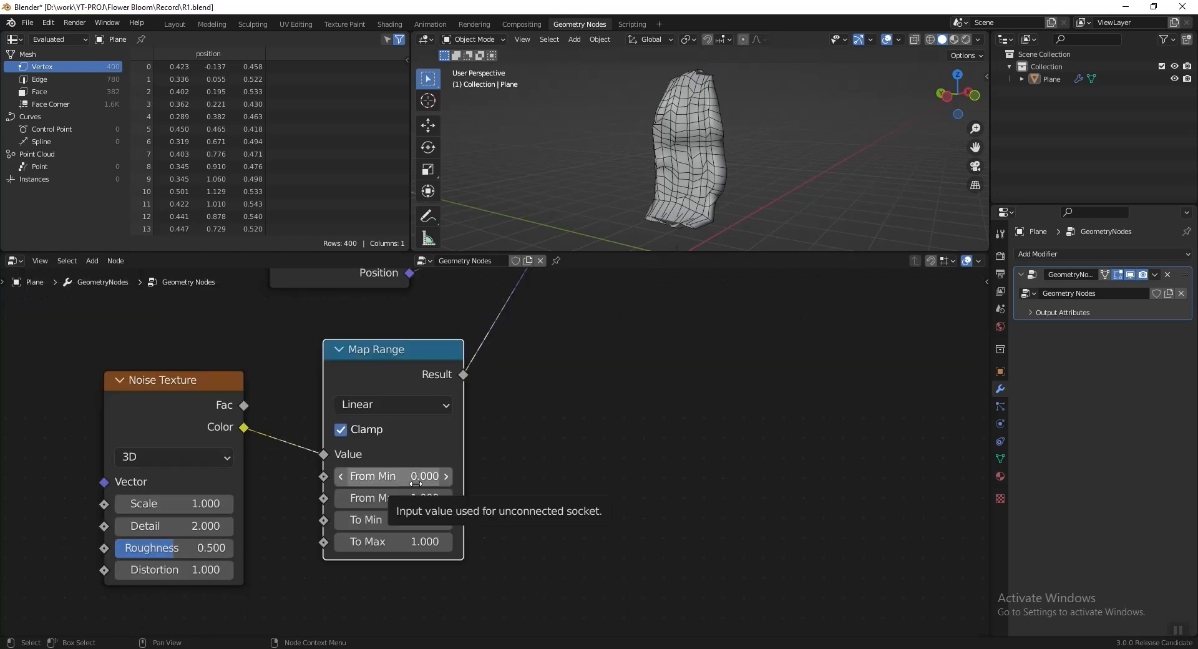
click(391, 476)
text(-2)
key(Tab)
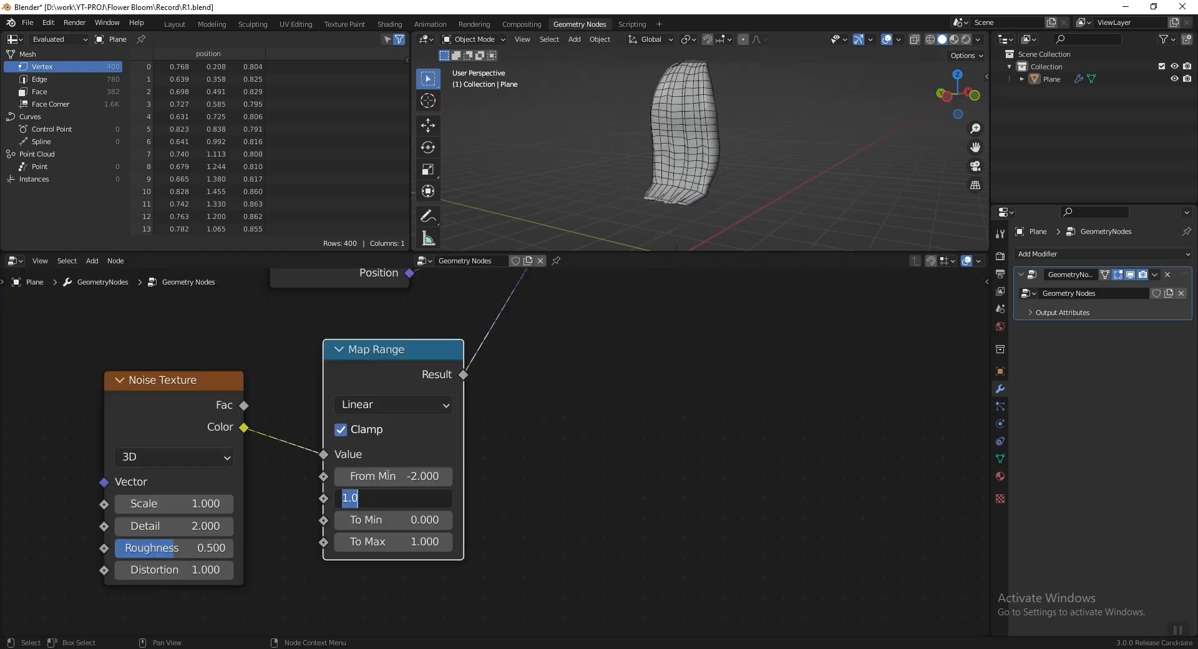
text(0.5)
key(Tab)
text(1)
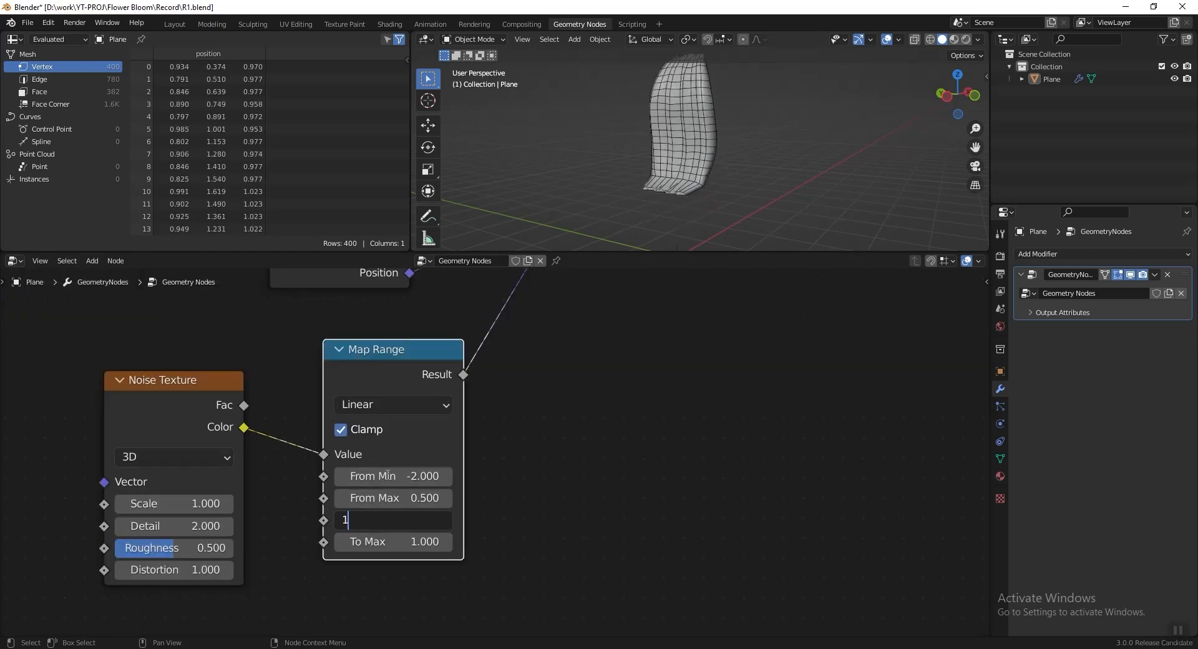
key(Tab)
text(0)
key(Return)
Step: Save the file with the noise displacement nodes in place
middle_drag(615, 138, 629, 163)
scroll(631, 460, down, 2)
scroll(651, 387, down, 4)
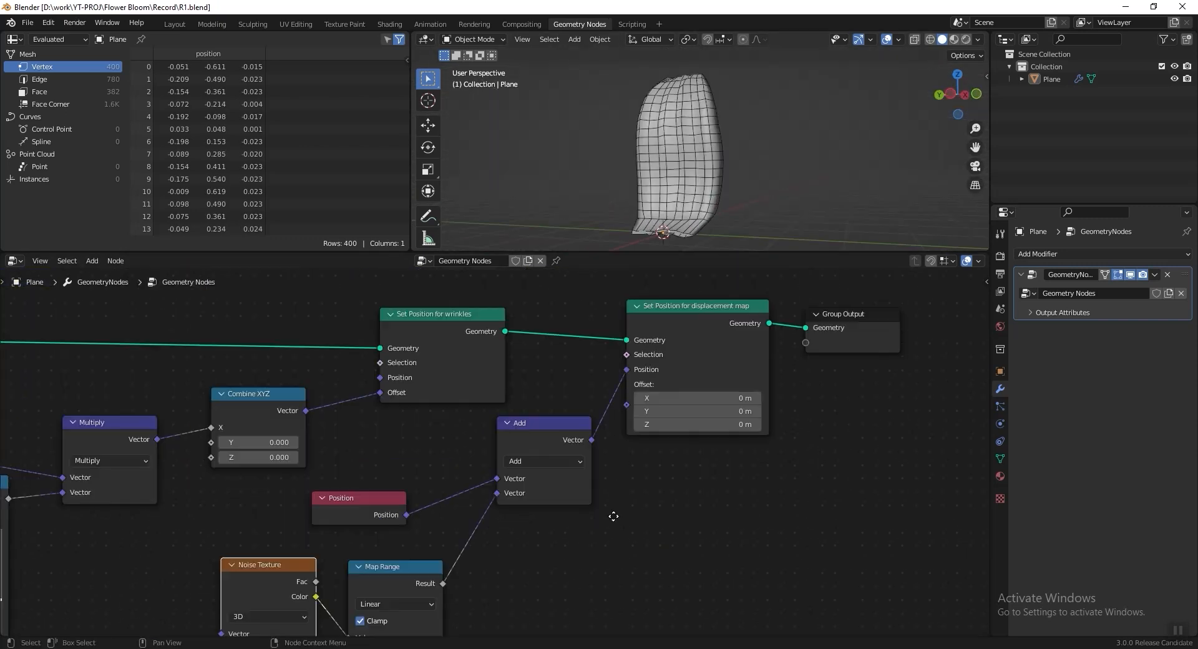
key(ctrl+s)
Step: Join the ridge and noise displacement nodes, including both Set Position nodes, into a frame labelled "Wrinkles"
drag(254, 342, 656, 554)
key(ctrl+j)
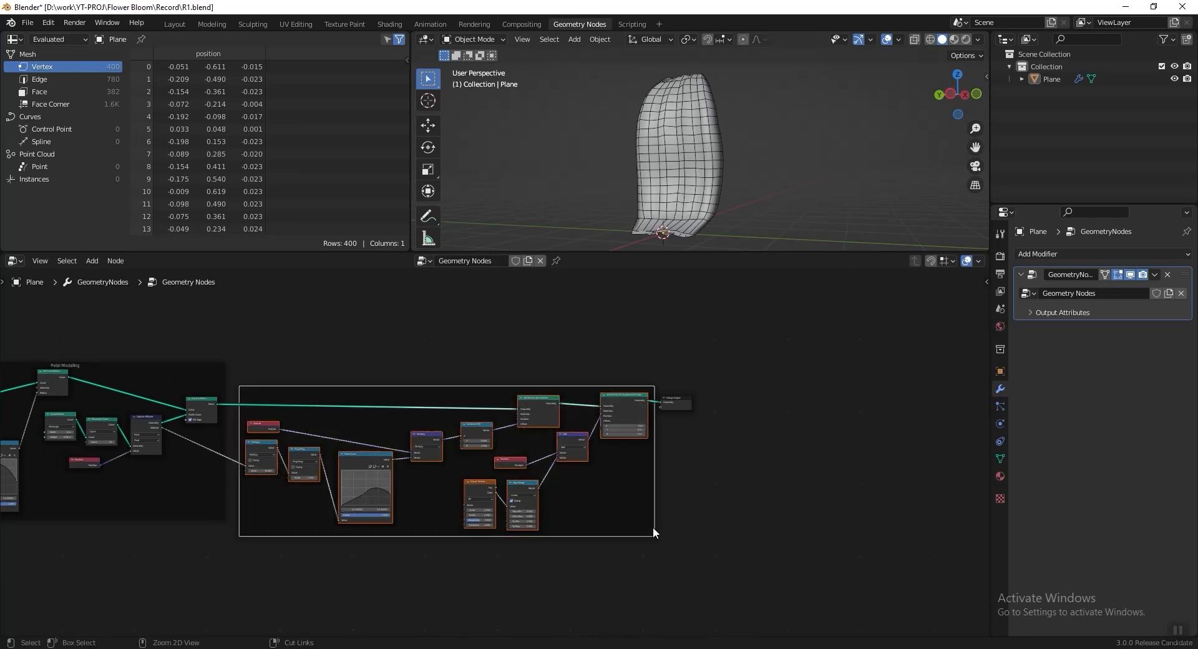
scroll(653, 526, up, 2)
key(F2)
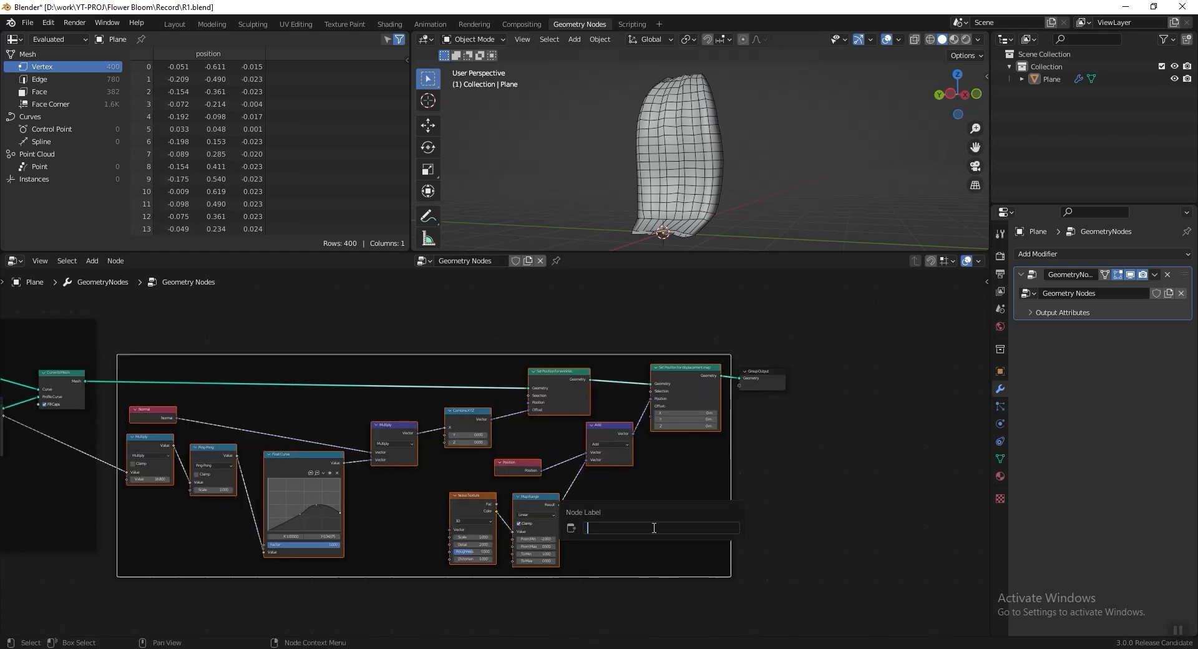
text(Wrinkle)
key(Return)
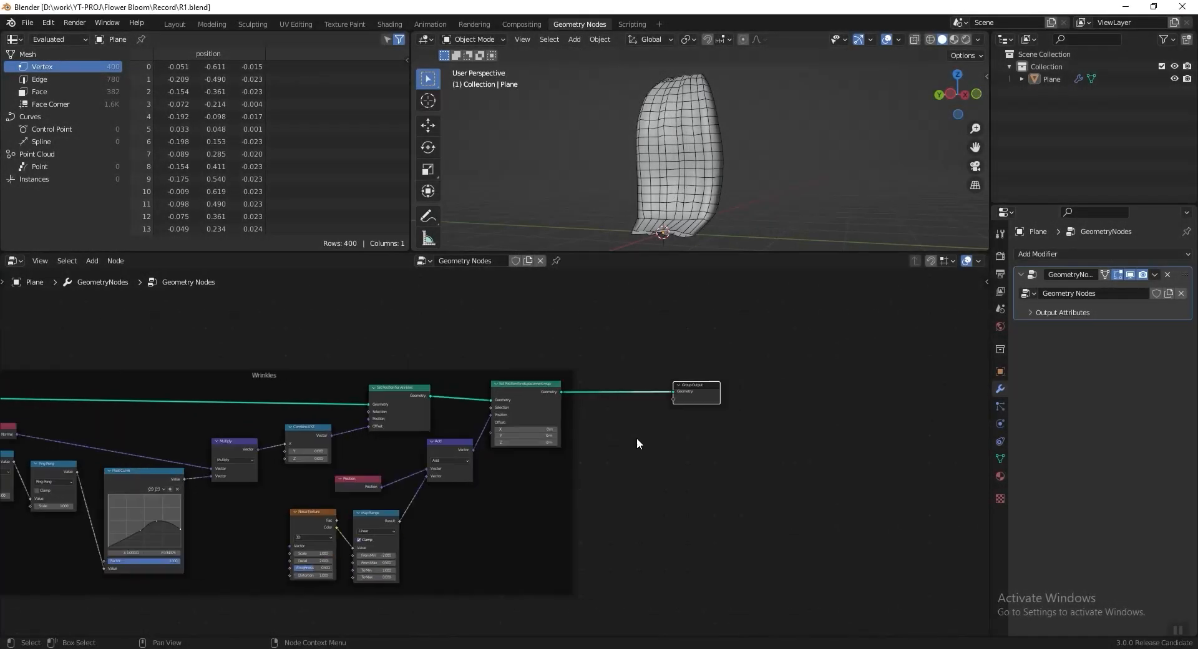
Step: Insert a Join Geometry node between Set Position for displacement map and Group Output
key(shift+a)
click(567, 391)
text(join)
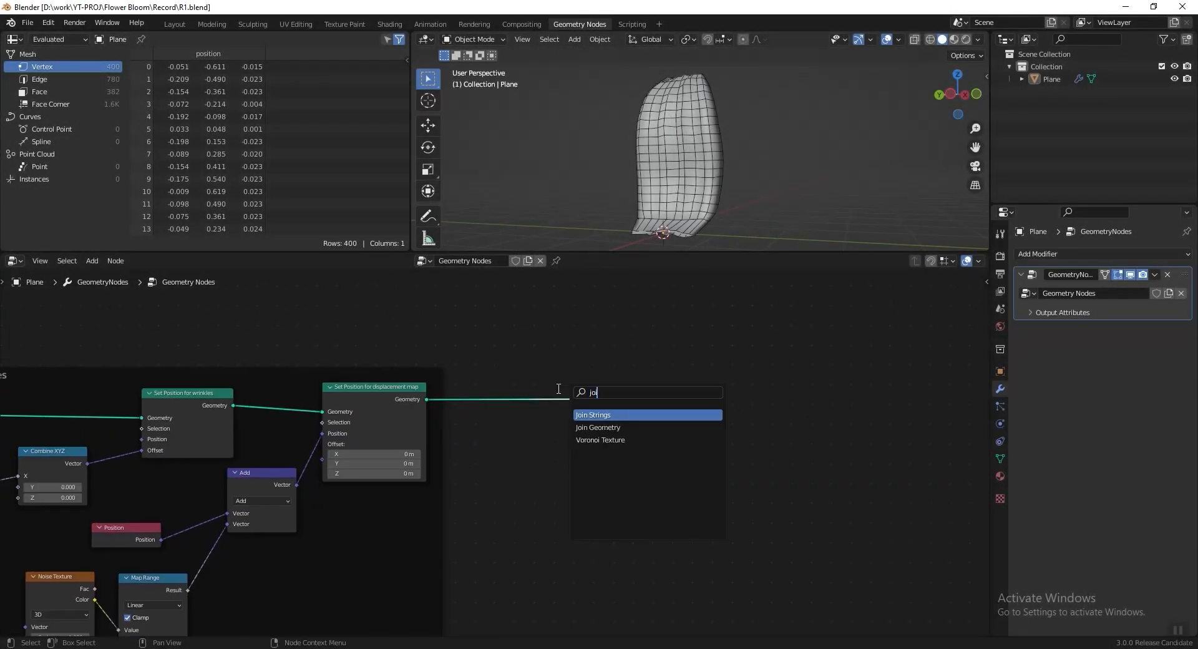
click(581, 429)
click(499, 422)
Step: Move Join Geometry and Group Output well away from the Wrinkles frame and save the file
drag(634, 365, 469, 410)
drag(507, 396, 822, 396)
scroll(541, 388, up, 4)
middle_drag(822, 395, 562, 363)
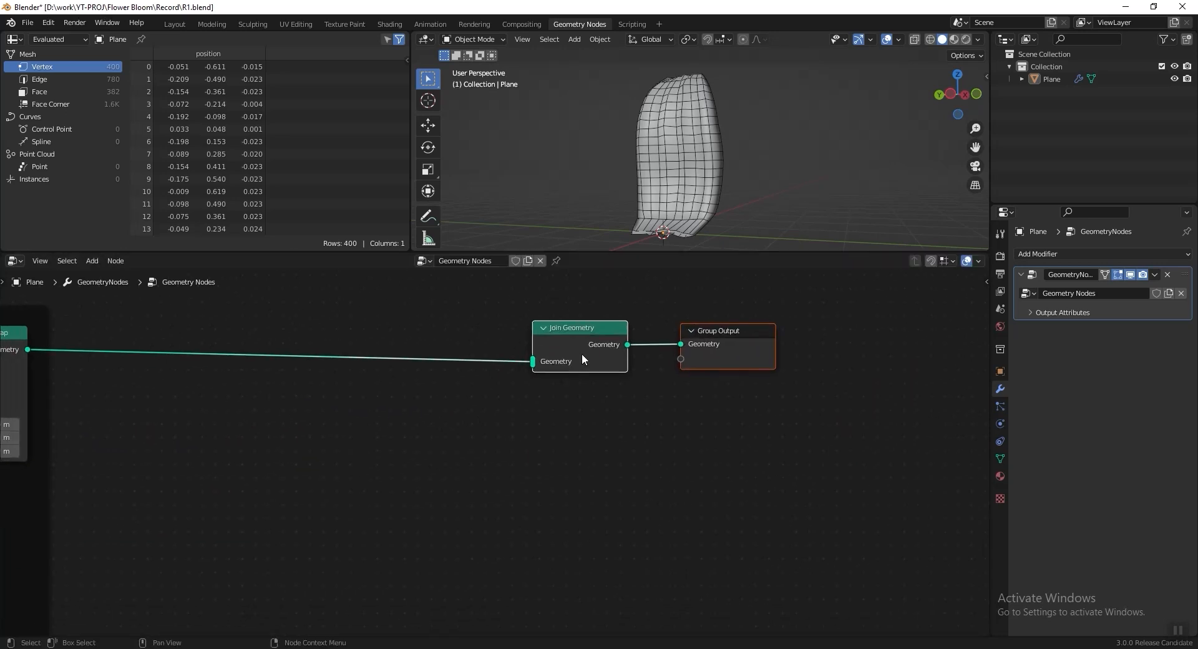
drag(582, 353, 730, 353)
click(658, 425)
key(ctrl+s)
Step: Add a Curve Spiral node connected to Join Geometry and cut the petal's direct link into Join Geometry
key(shift+a)
mouse_move(477, 447)
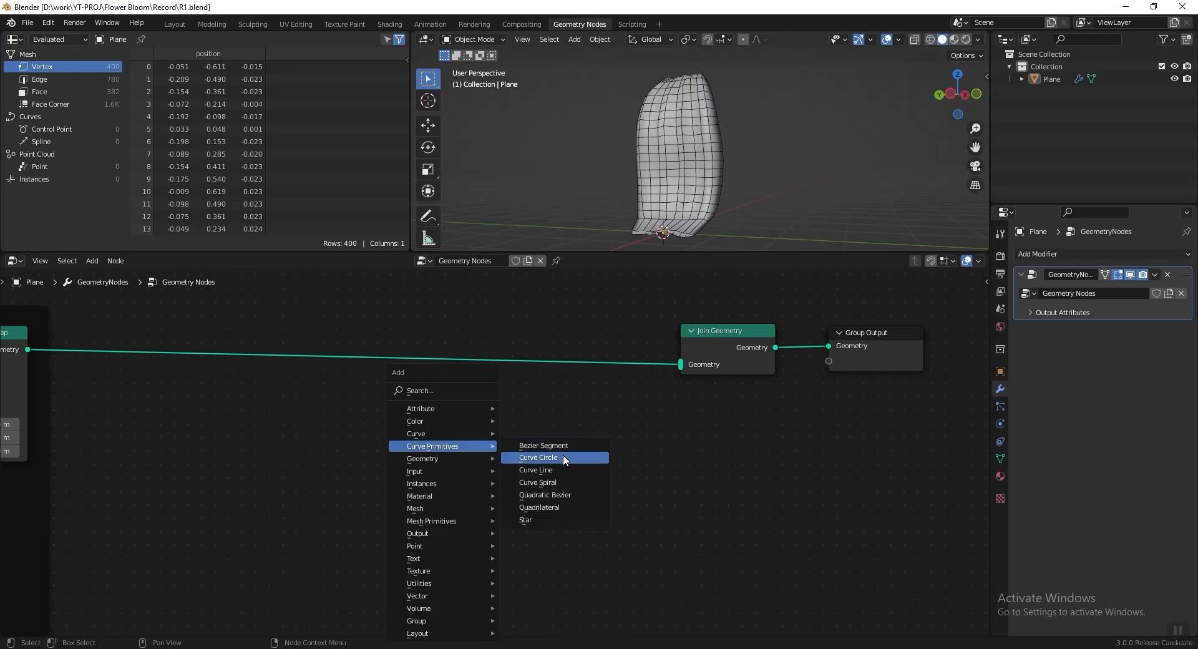
click(563, 482)
click(373, 419)
drag(466, 441, 679, 364)
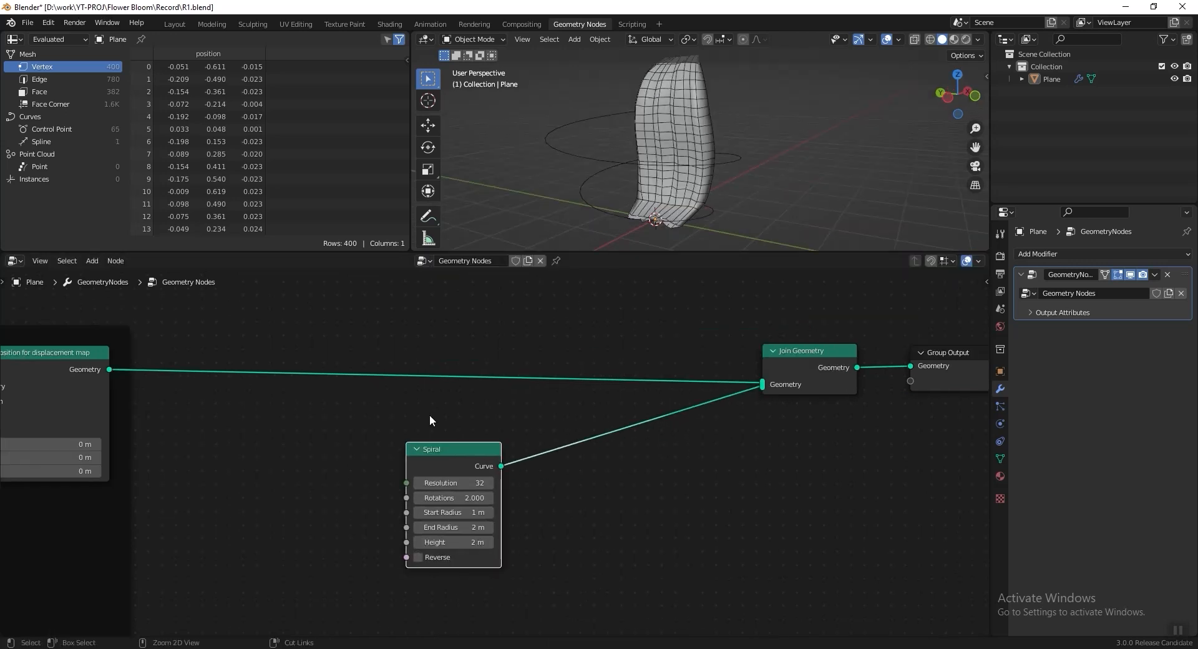
ctrl+right_drag(428, 414, 574, 329)
ctrl+right_drag(580, 321, 582, 320)
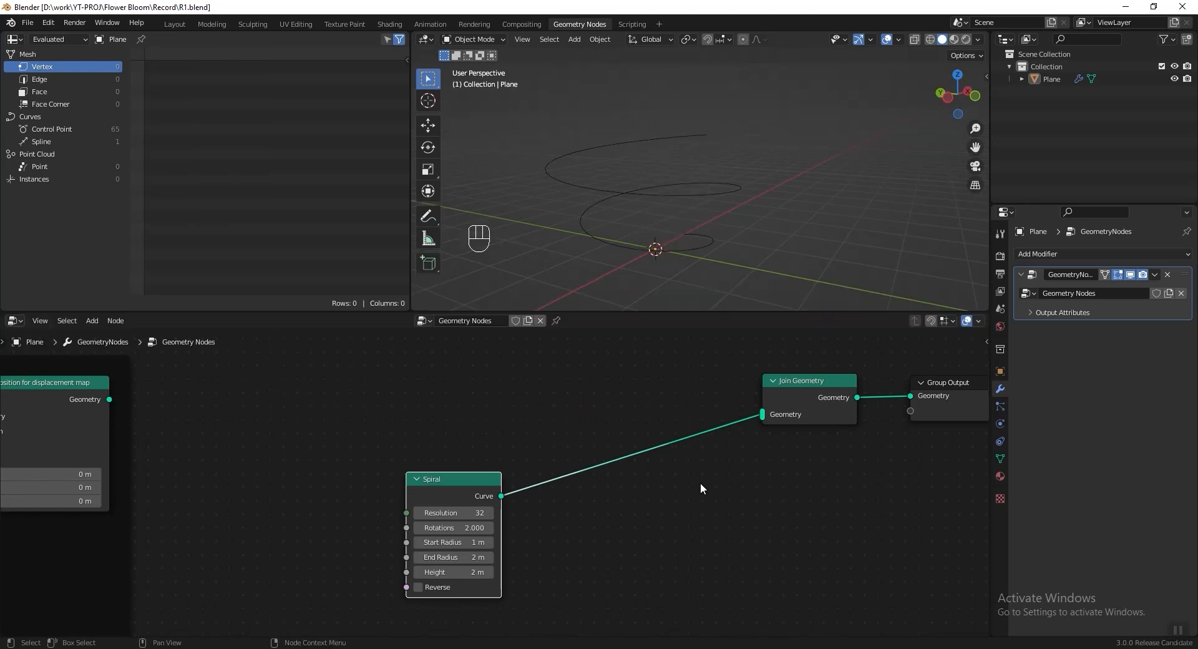
Step: Insert an Instance on Points node on the link between Spiral and Join Geometry
key(shift+a)
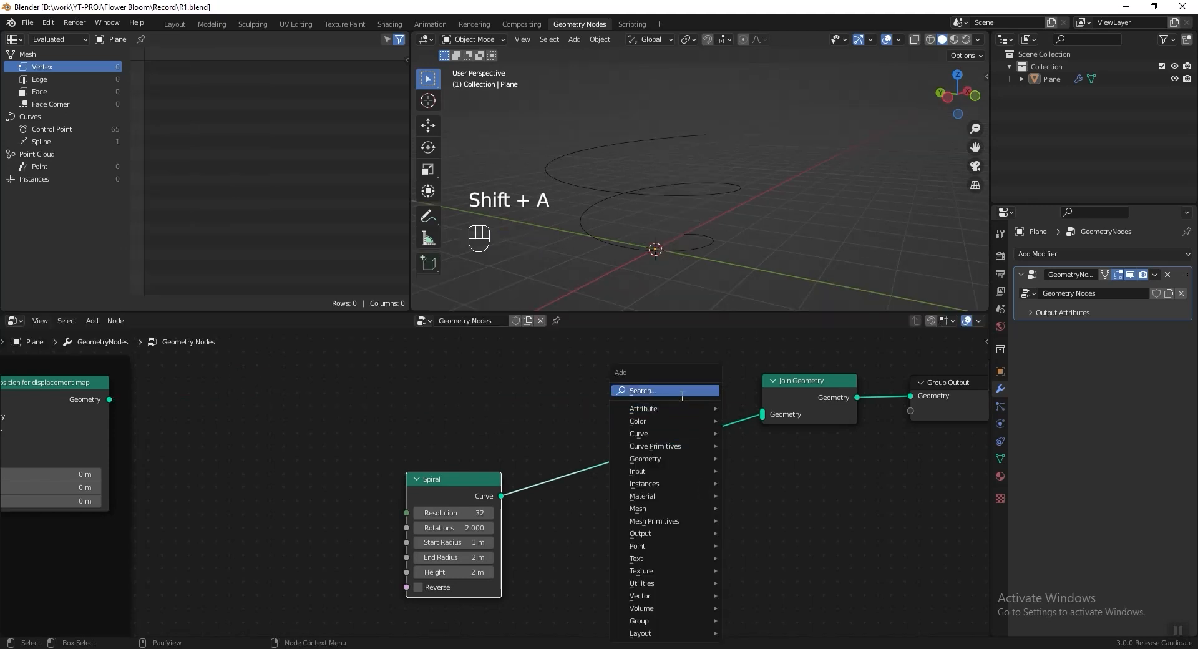
click(681, 397)
text(instan)
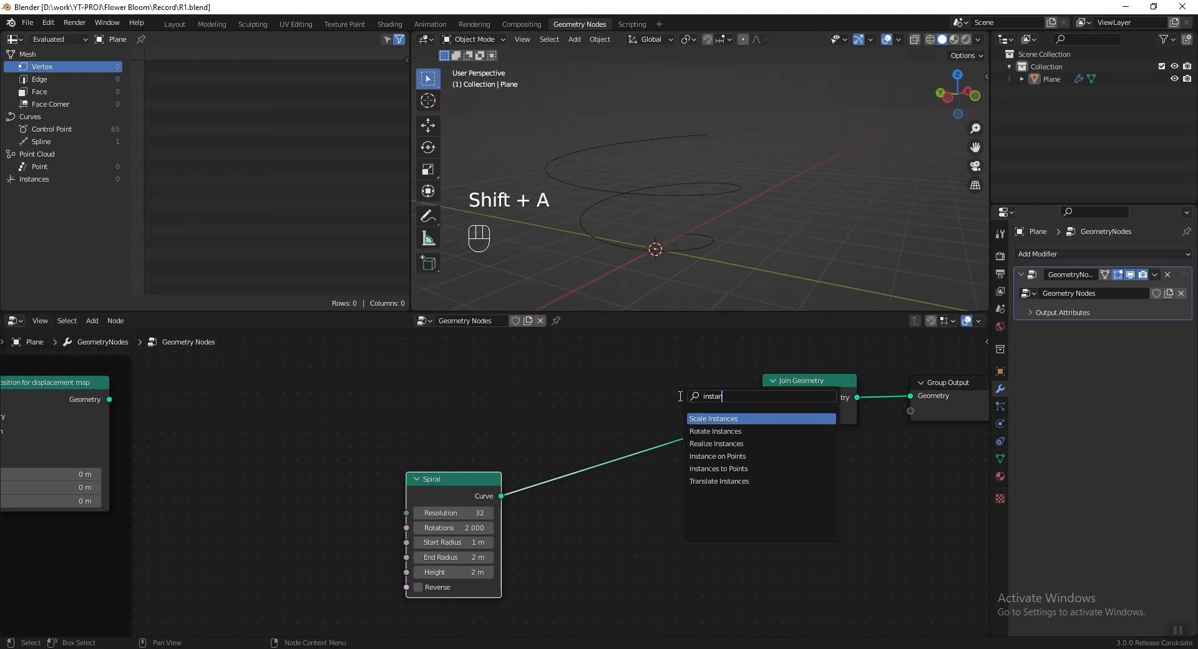
key(Down)
key(Down)
key(Down)
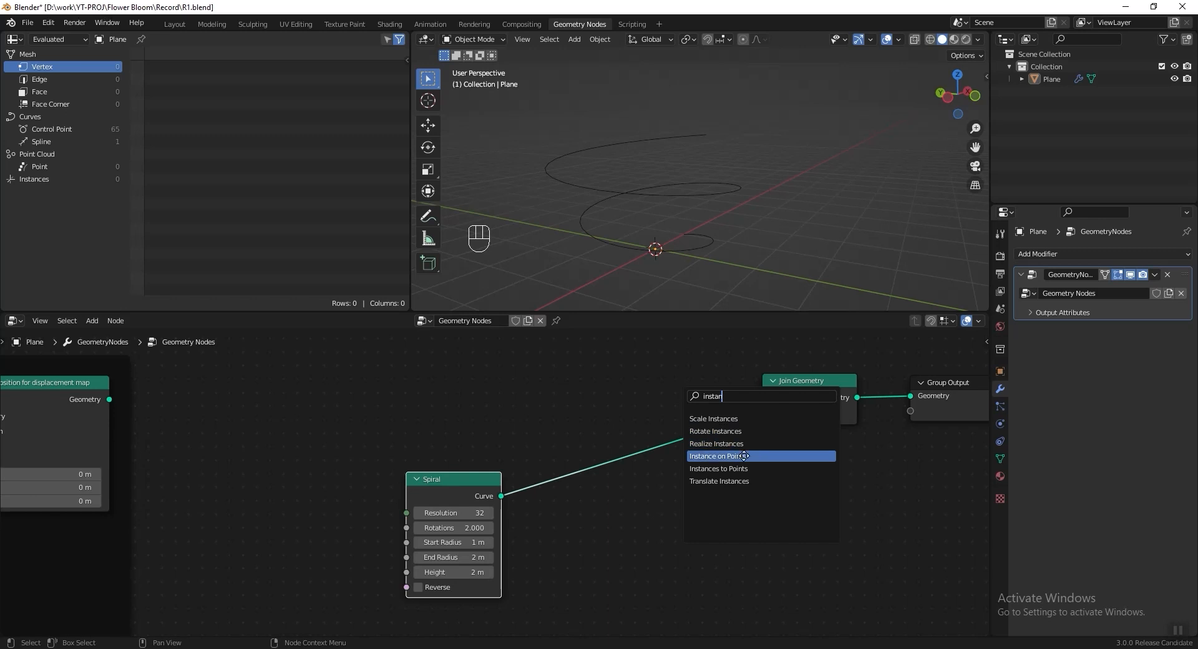
key(Return)
click(640, 468)
Step: Connect the Geometry output of Set Position for displacement map to the Instance input of Instance on Points
middle_drag(172, 413, 249, 405)
drag(186, 392, 658, 472)
scroll(676, 124, down, 3)
middle_drag(677, 109, 733, 219)
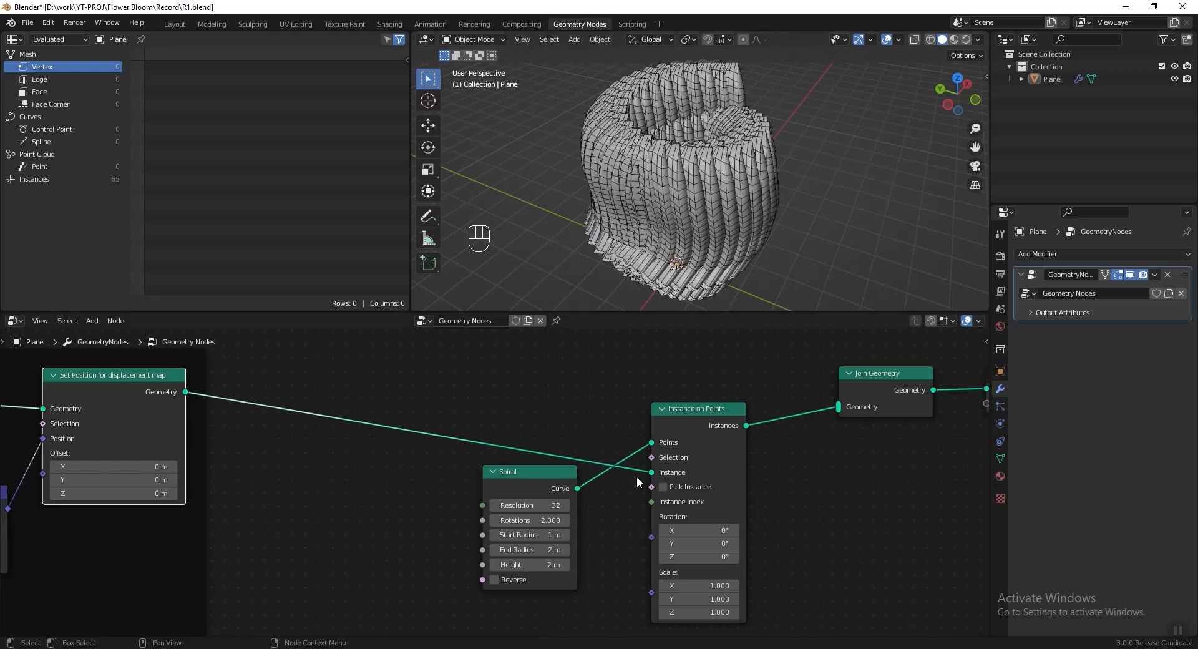
Step: Insert a Rotate Instances node between Instance on Points and Join Geometry
middle_drag(844, 506, 742, 479)
key(shift+a)
click(721, 388)
text(rotate)
click(746, 437)
click(682, 414)
Step: Add an Align Euler to Vector node and connect its output to the Rotation input of Rotate Instances
middle_drag(722, 637, 627, 556)
key(shift+a)
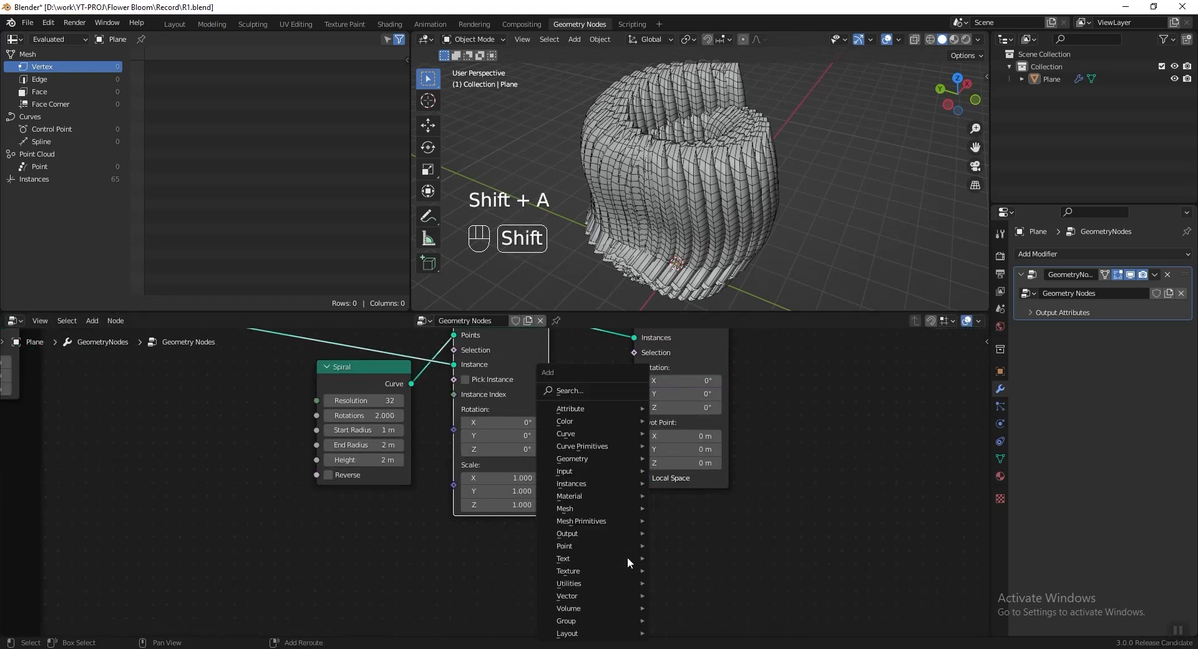
click(602, 390)
text(align)
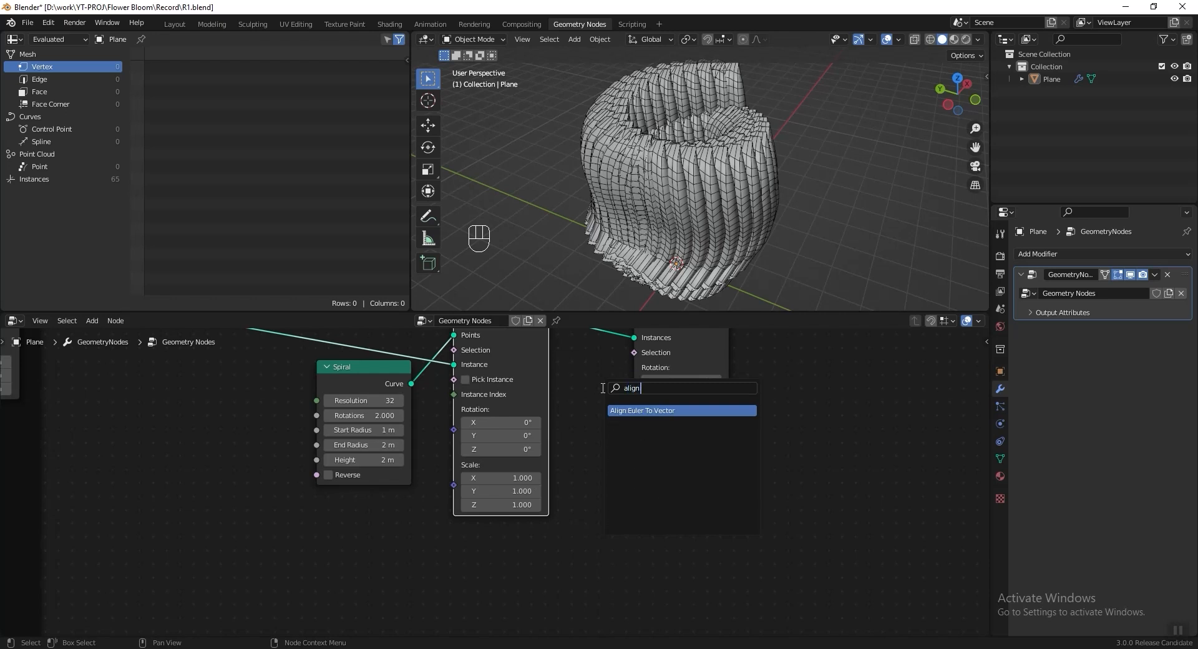
click(625, 410)
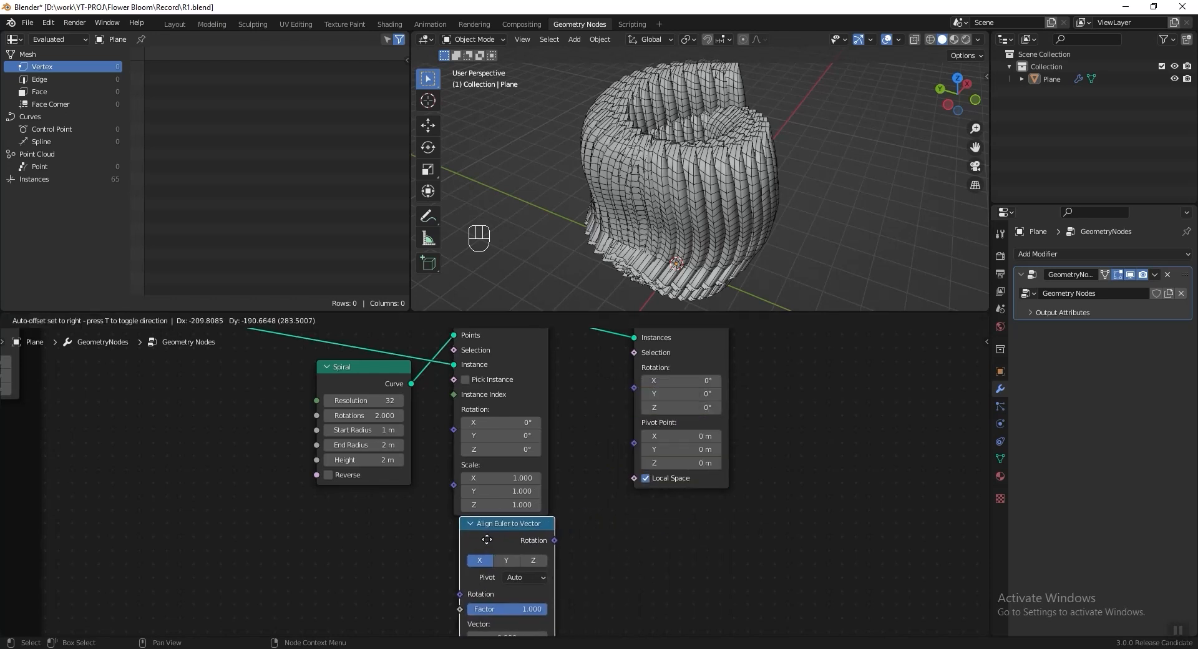
click(480, 548)
drag(546, 550, 634, 388)
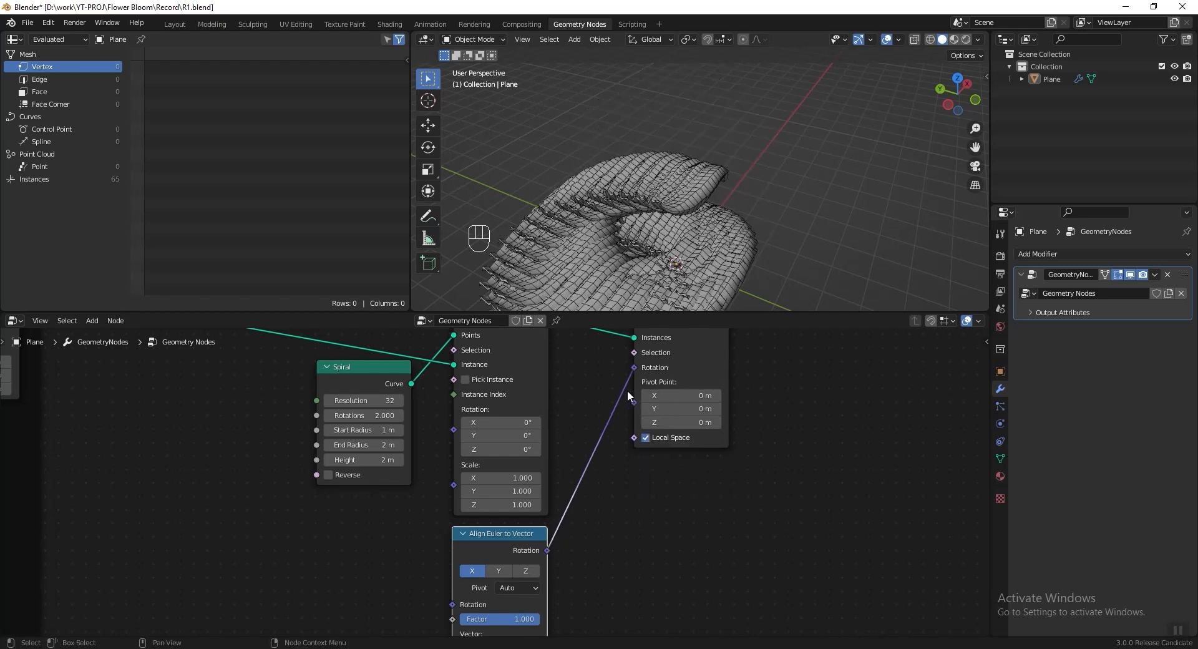
Step: Add a Position node and connect it to the Vector input of Align Euler to Vector
middle_drag(667, 552, 684, 494)
key(shift+a)
click(673, 391)
text(po)
click(684, 416)
click(333, 546)
drag(379, 550, 467, 574)
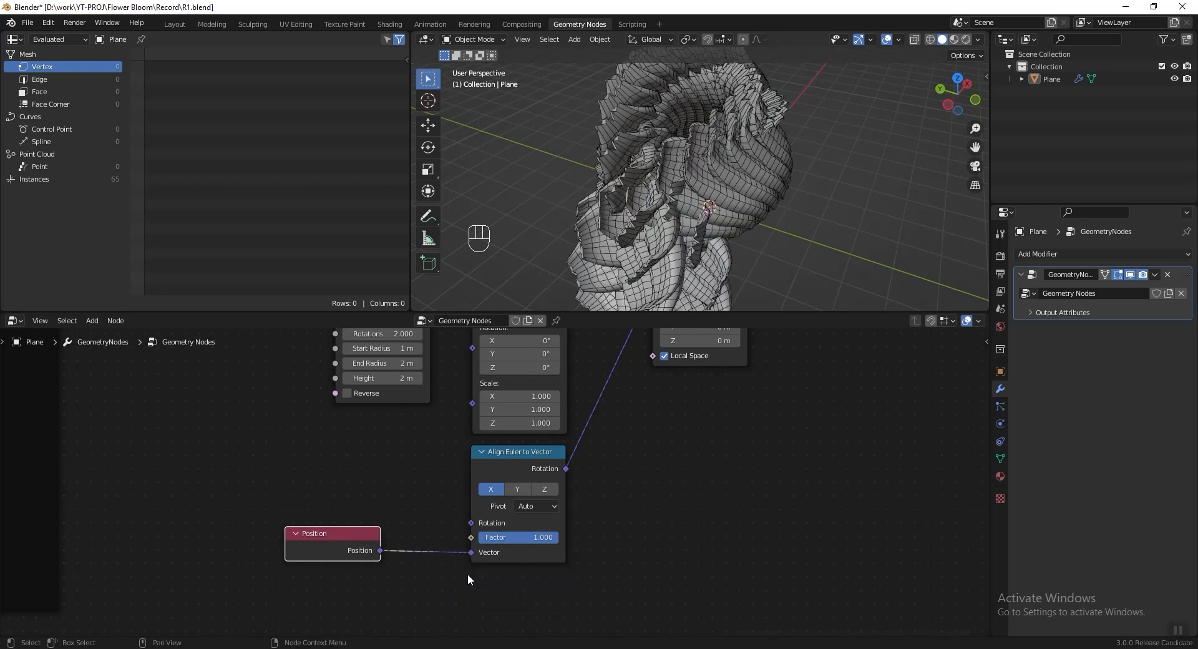
Step: Set the Pivot of the Align Euler to Vector node to Z
click(539, 506)
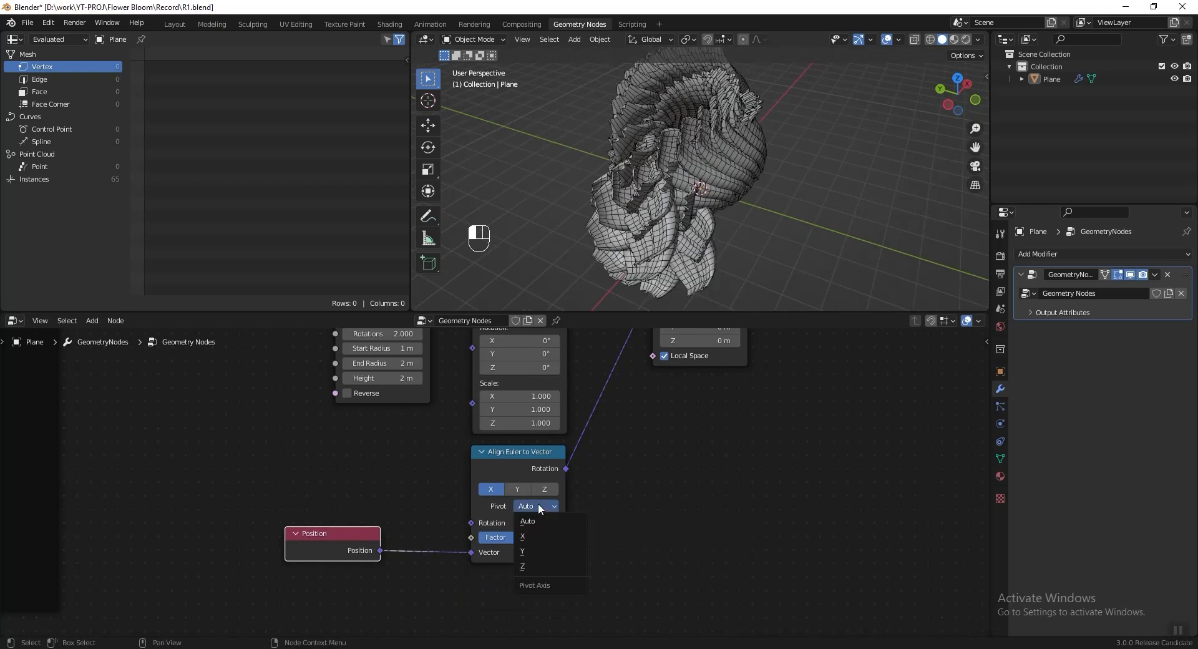
click(546, 574)
scroll(689, 218, up, 2)
shift+middle_drag(682, 213, 666, 231)
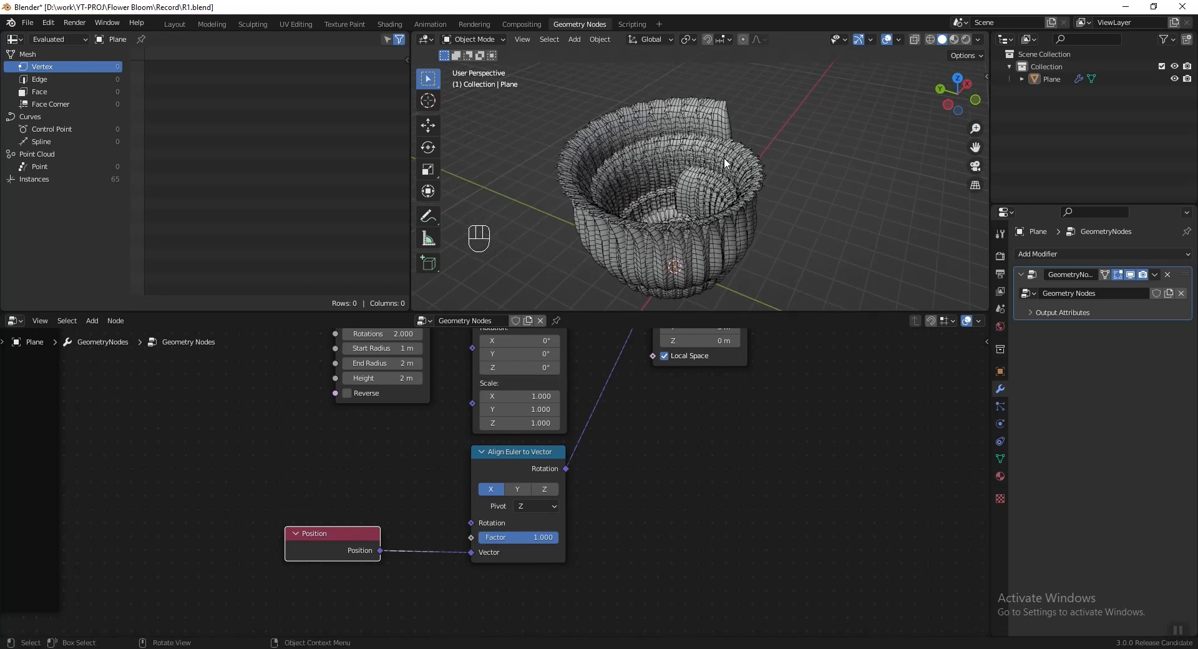
Step: Add a Curve Parameter node, connect its Factor to the Scale input of Instance on Points, and save the file
middle_drag(324, 466, 388, 447)
key(shift+a)
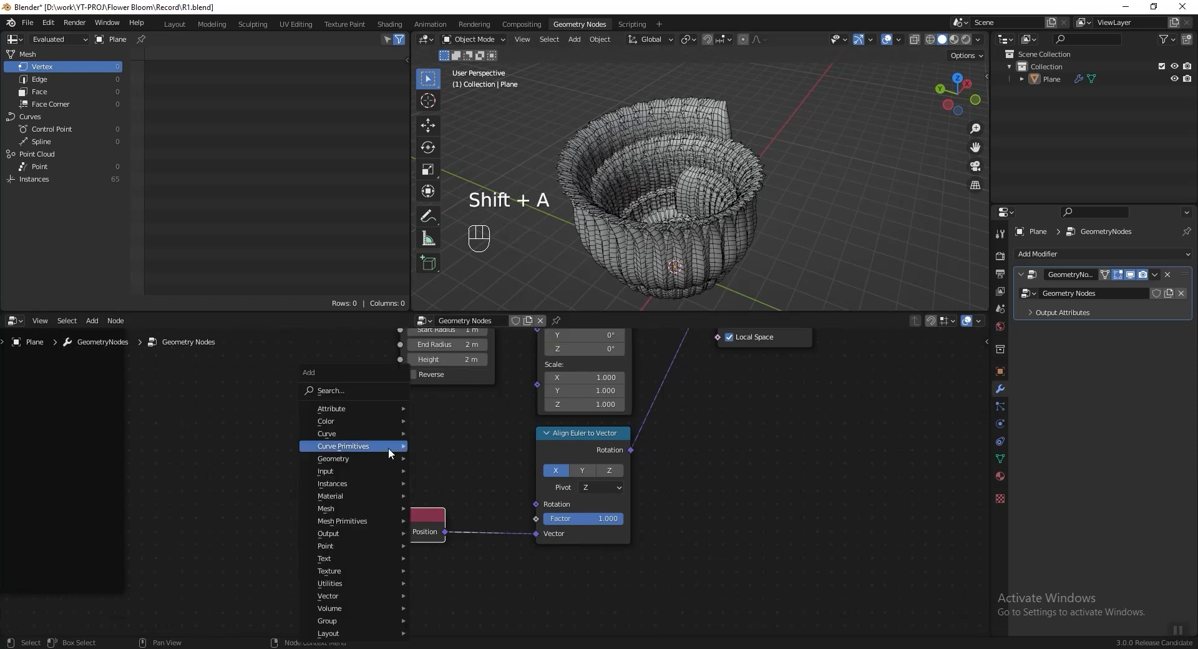
click(386, 387)
text(curve pa)
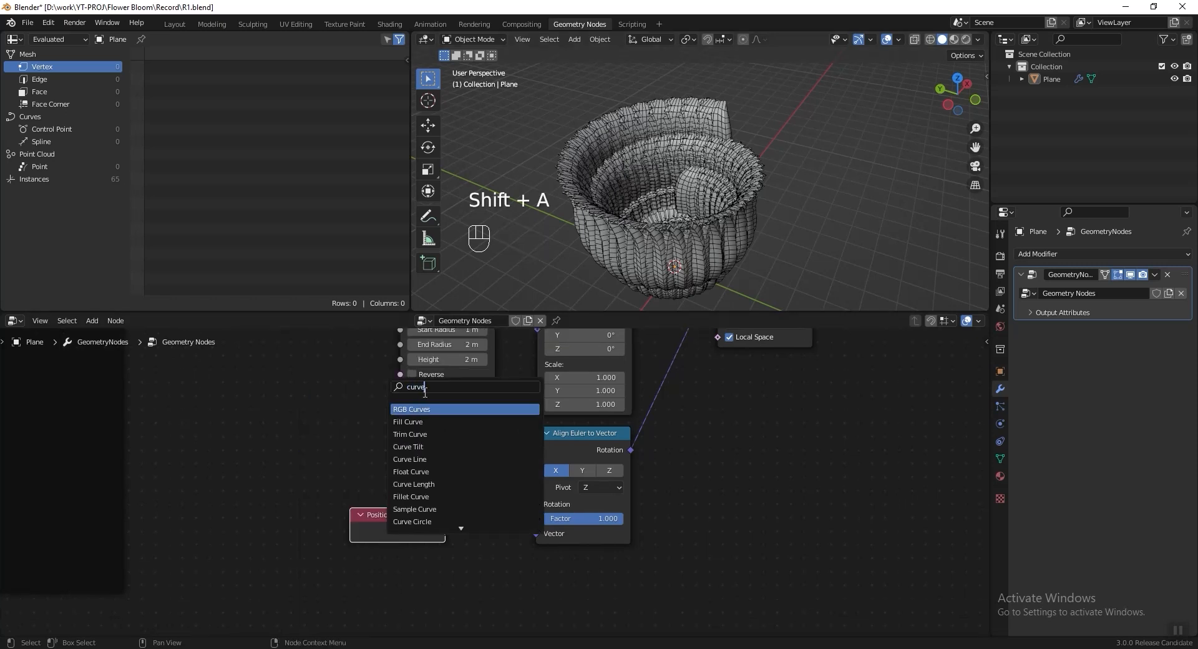
click(456, 408)
click(444, 472)
middle_drag(444, 472, 371, 545)
drag(398, 550, 463, 460)
middle_drag(686, 221, 658, 223)
mouse_move(365, 532)
mouse_down()
mouse_move(363, 508)
mouse_move(351, 516)
mouse_up()
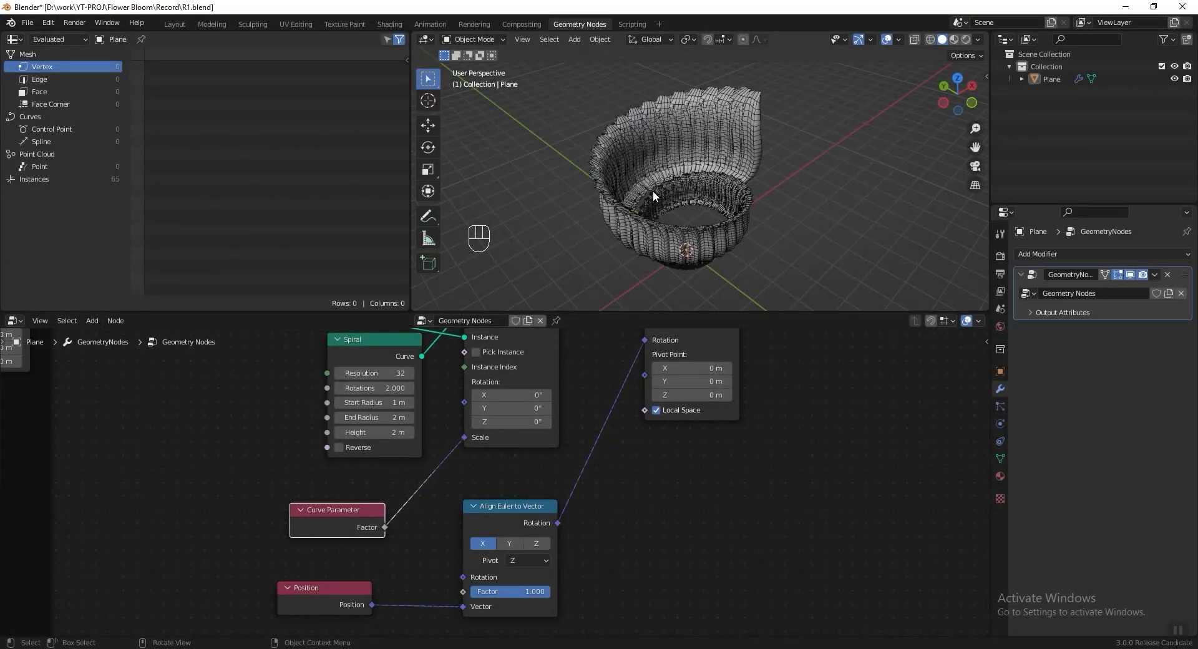
key(ctrl+s)
Step: Insert a Float Curve node between Curve Parameter and the Scale input of Instance on Points
key(shift+a)
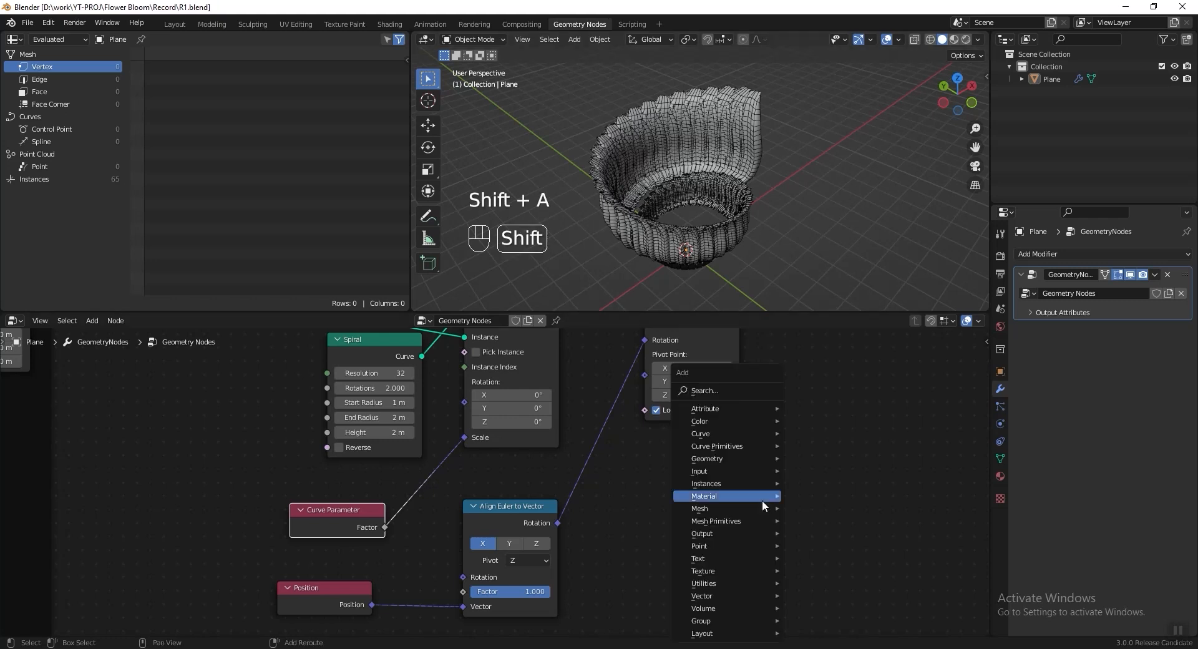
click(747, 388)
text(floa)
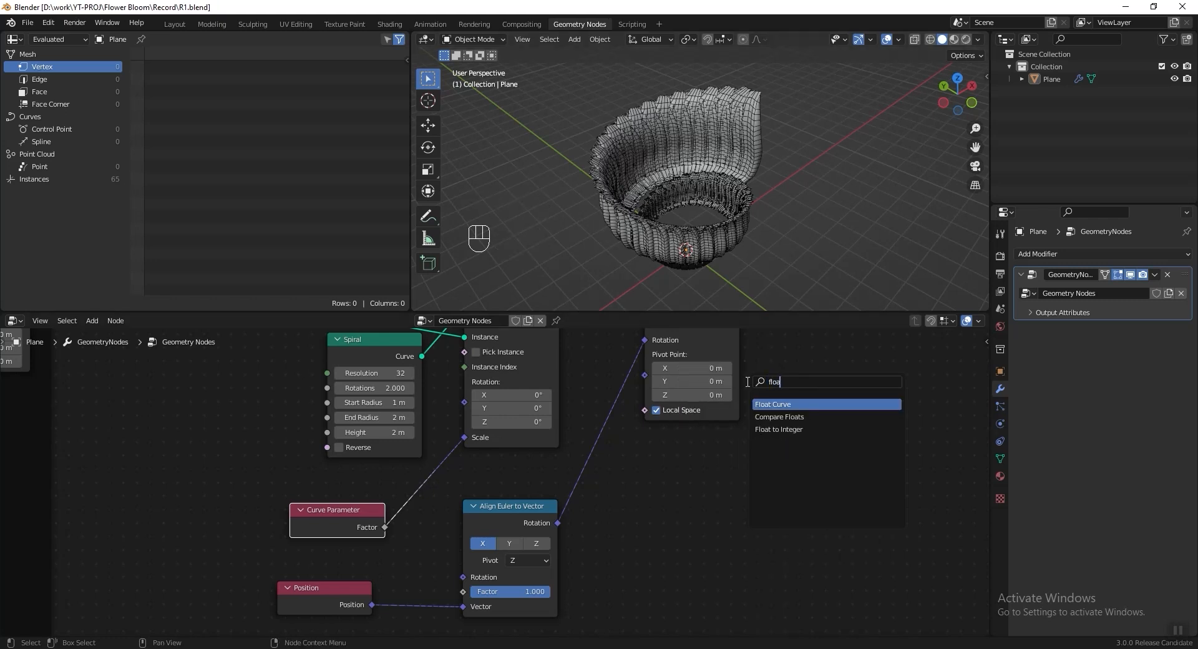
key(Return)
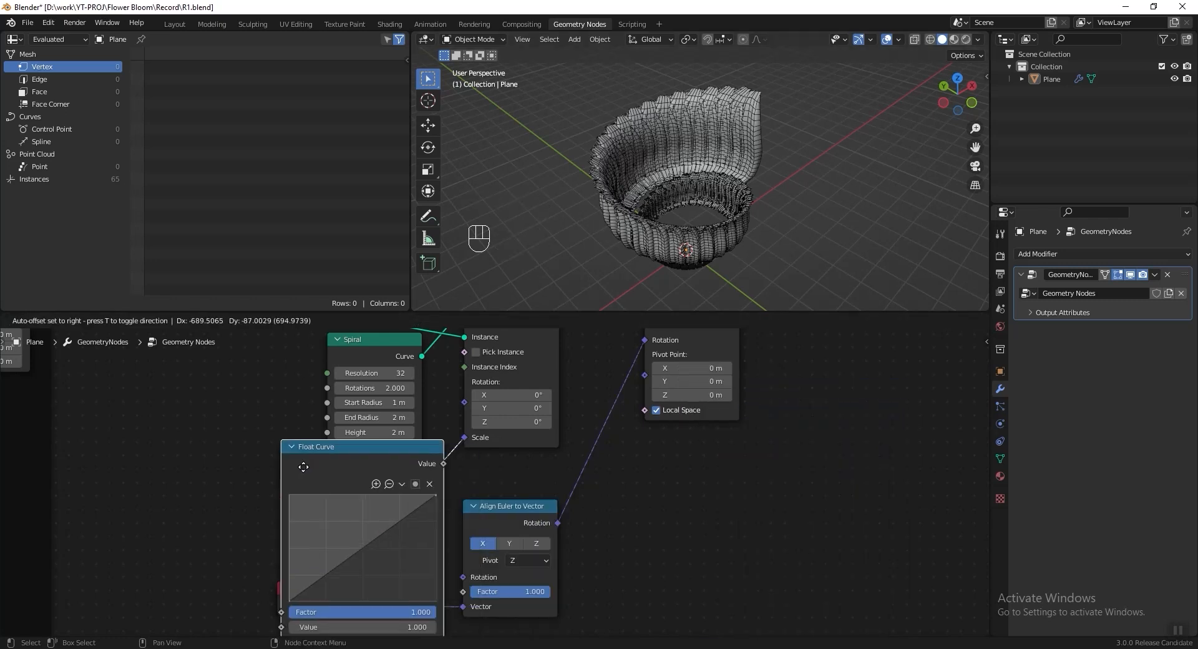
click(420, 484)
Step: Rearrange the Curve Parameter, Align Euler to Vector and Position nodes so that they sit clear of the Float Curve node
drag(337, 516, 287, 494)
drag(491, 507, 490, 414)
drag(519, 576, 580, 622)
middle_drag(424, 584, 418, 550)
drag(339, 551, 340, 581)
drag(550, 525, 704, 510)
middle_drag(704, 511, 696, 516)
drag(314, 598, 604, 587)
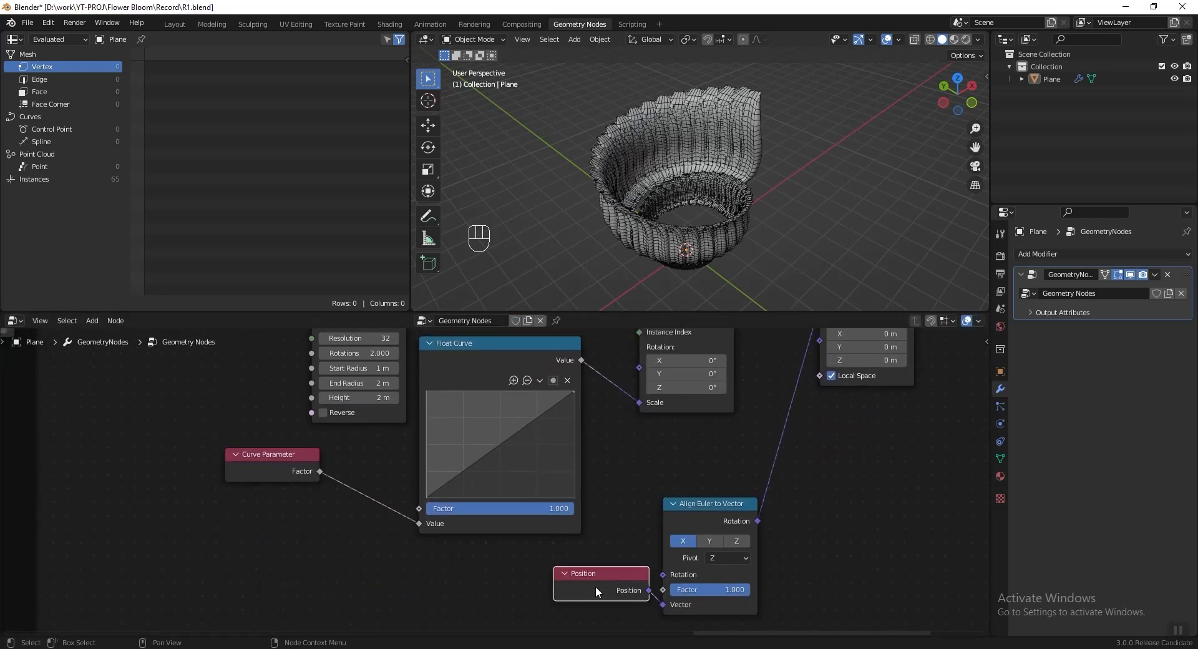
Step: Shape the Float Curve into a falling arc with an added middle point and its end point at about X 0.868, Y 0, then save
scroll(437, 518, up, 1)
middle_drag(423, 503, 382, 546)
drag(381, 546, 379, 464)
drag(540, 429, 510, 540)
drag(457, 509, 461, 457)
click(512, 540)
drag(512, 540, 516, 541)
scroll(694, 219, up, 2)
shift+middle_drag(695, 244, 764, 187)
key(ctrl+s)
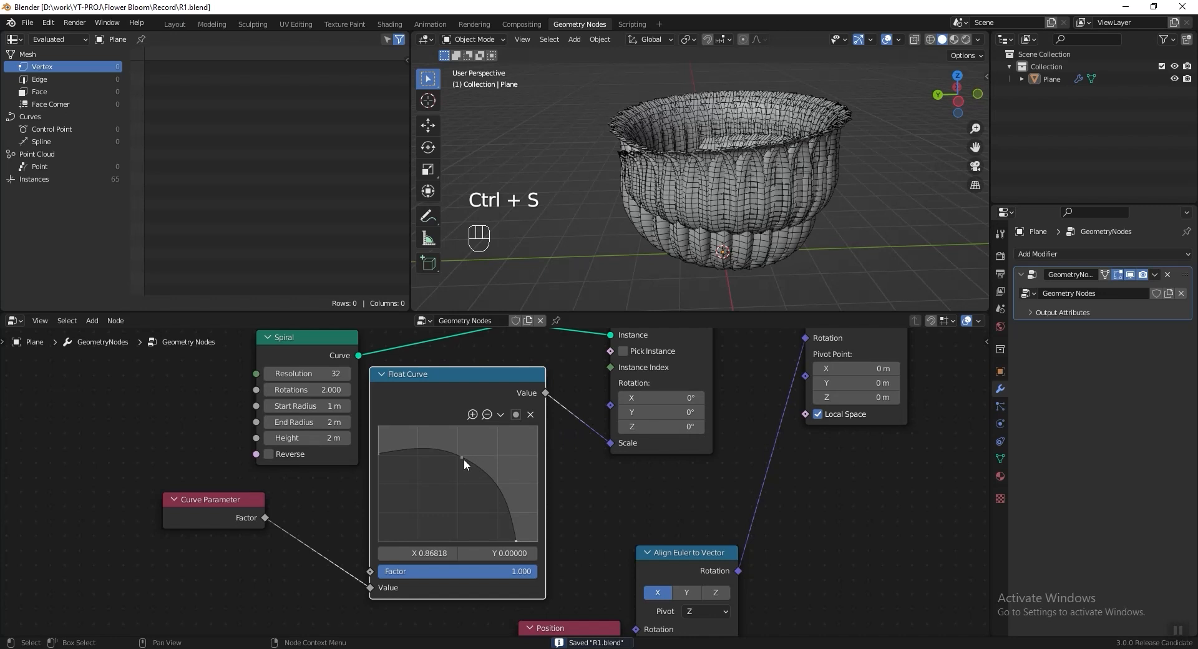
Step: Fine-tune the Float Curve's middle point, lower its start point to about Y 0.706, and save the file
drag(462, 457, 466, 462)
drag(379, 454, 378, 460)
middle_drag(624, 187, 773, 218)
key(ctrl+s)
Step: Set the Spiral node's Resolution to 11 and its Rotations to 5
middle_drag(413, 456, 450, 490)
scroll(450, 489, up, 4)
middle_drag(529, 471, 534, 531)
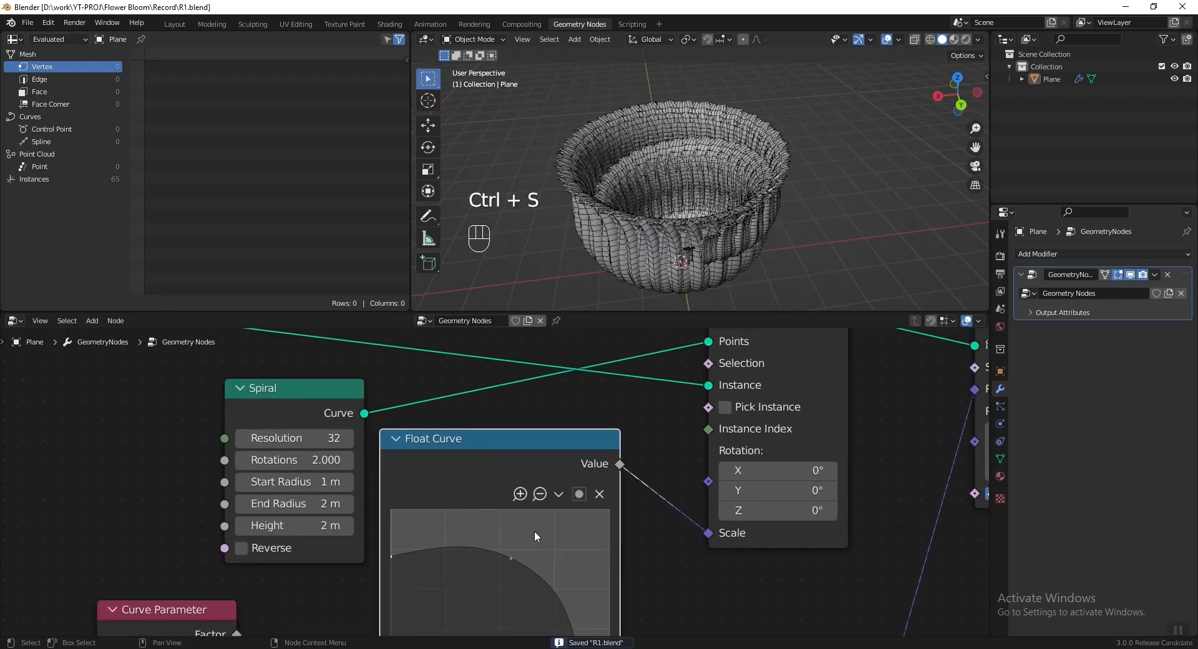
middle_drag(534, 530, 590, 527)
drag(372, 405, 340, 398)
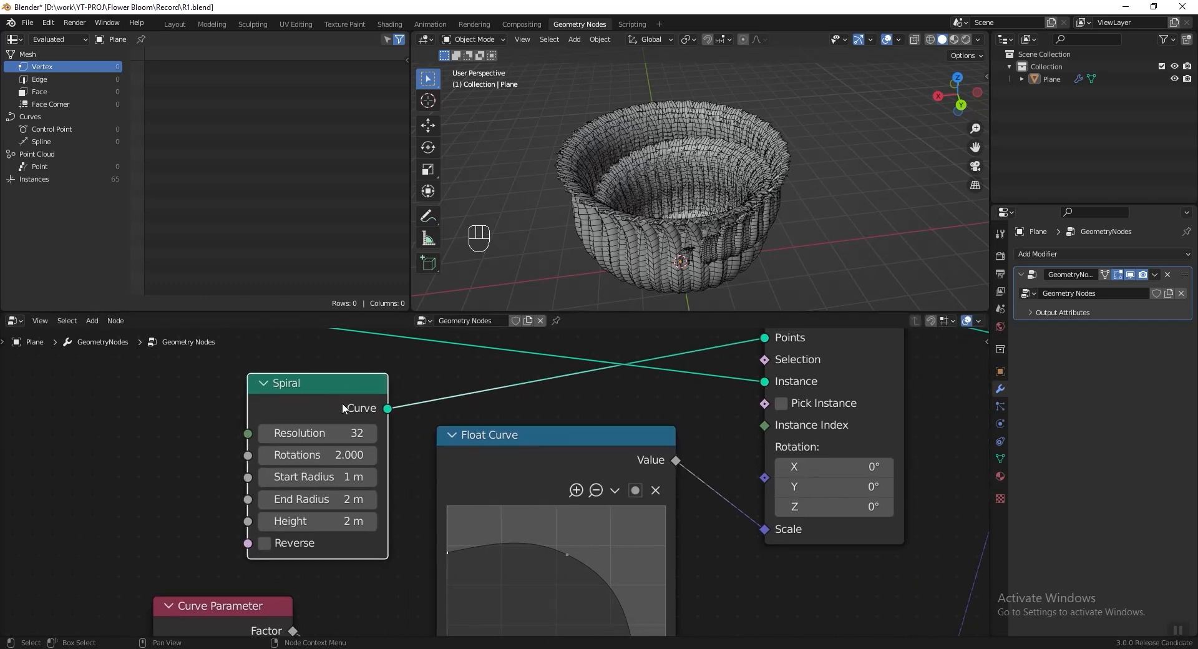
click(329, 433)
text(11)
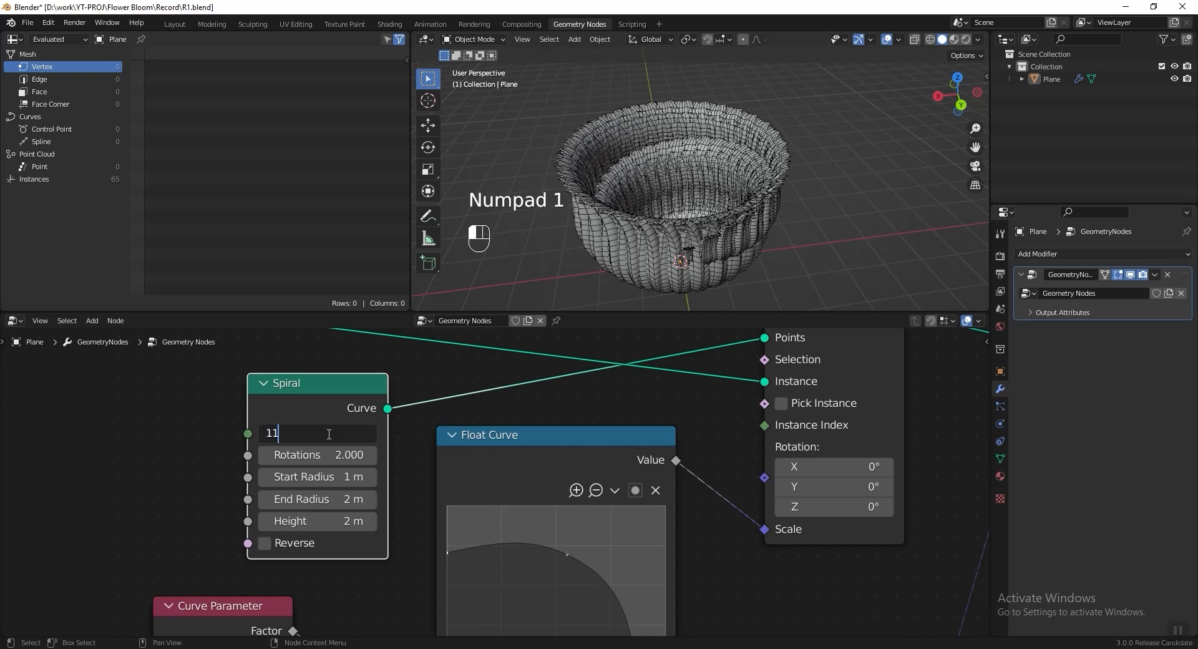
key(Return)
click(308, 455)
text(5)
key(Return)
Step: Set the Spiral node's End Radius to 0 m and its Height to 0.7 m
click(326, 498)
text(0)
key(Return)
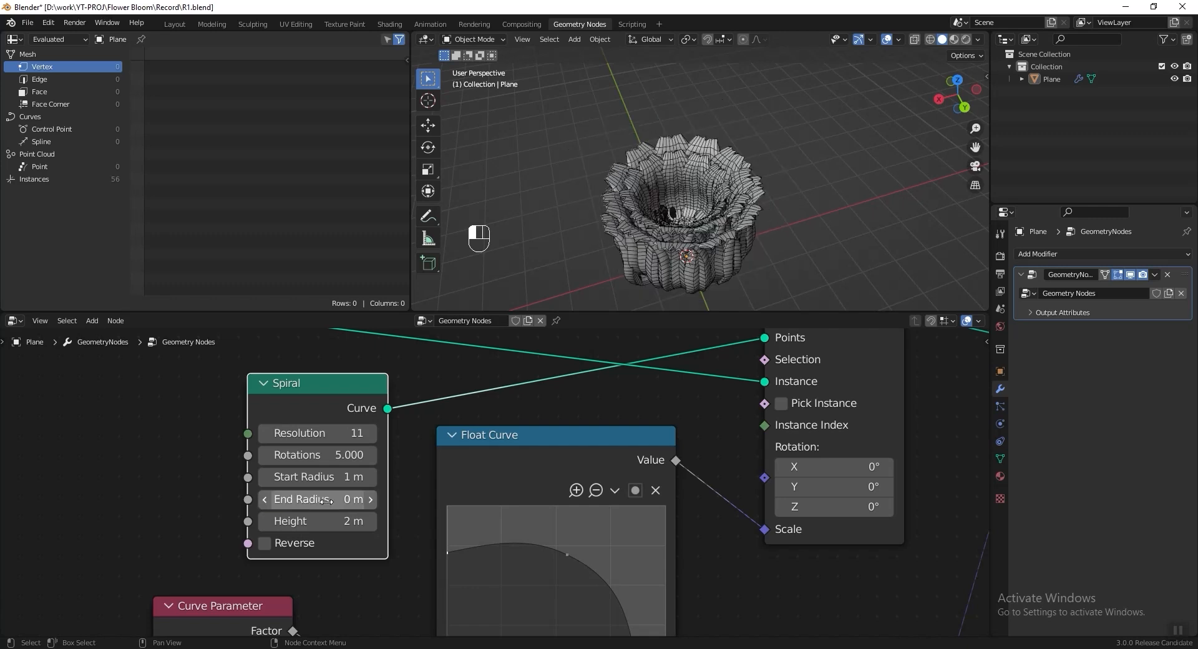
middle_drag(697, 220, 715, 154)
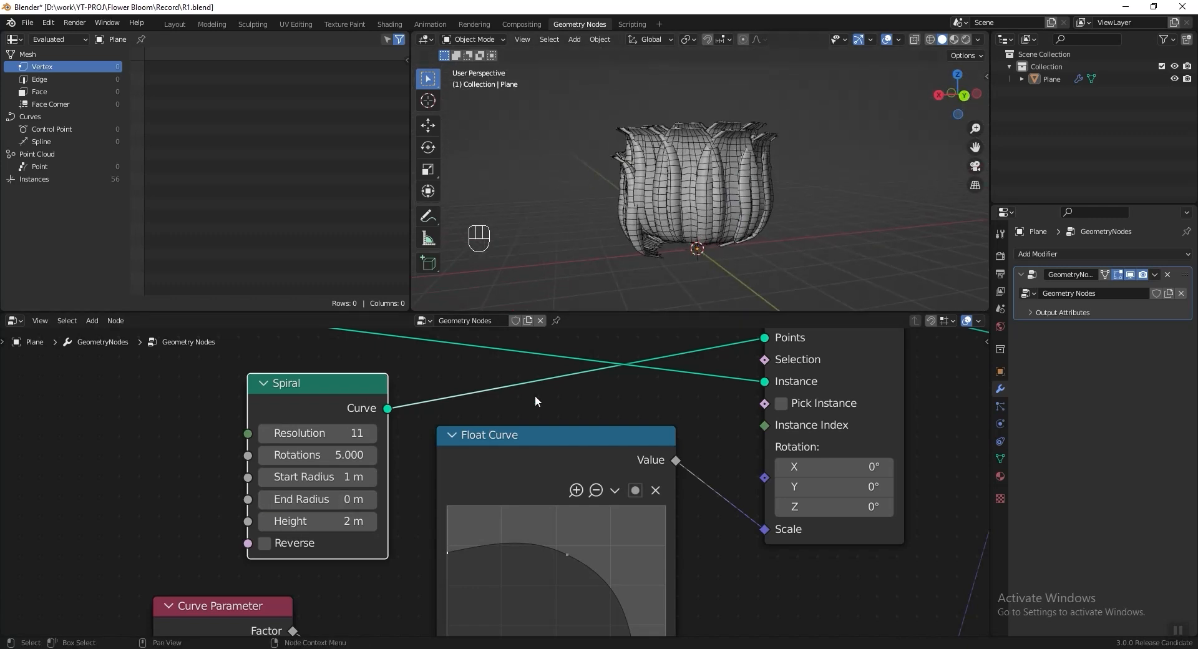
drag(337, 521, 315, 520)
click(337, 523)
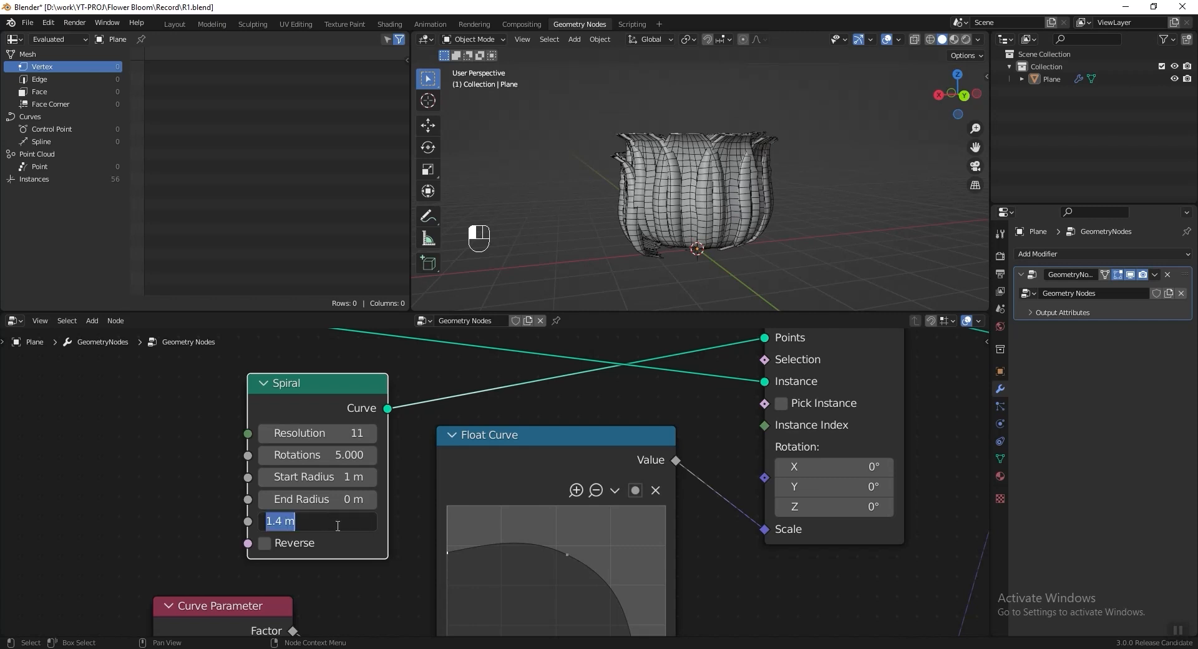
text(0.7)
key(Return)
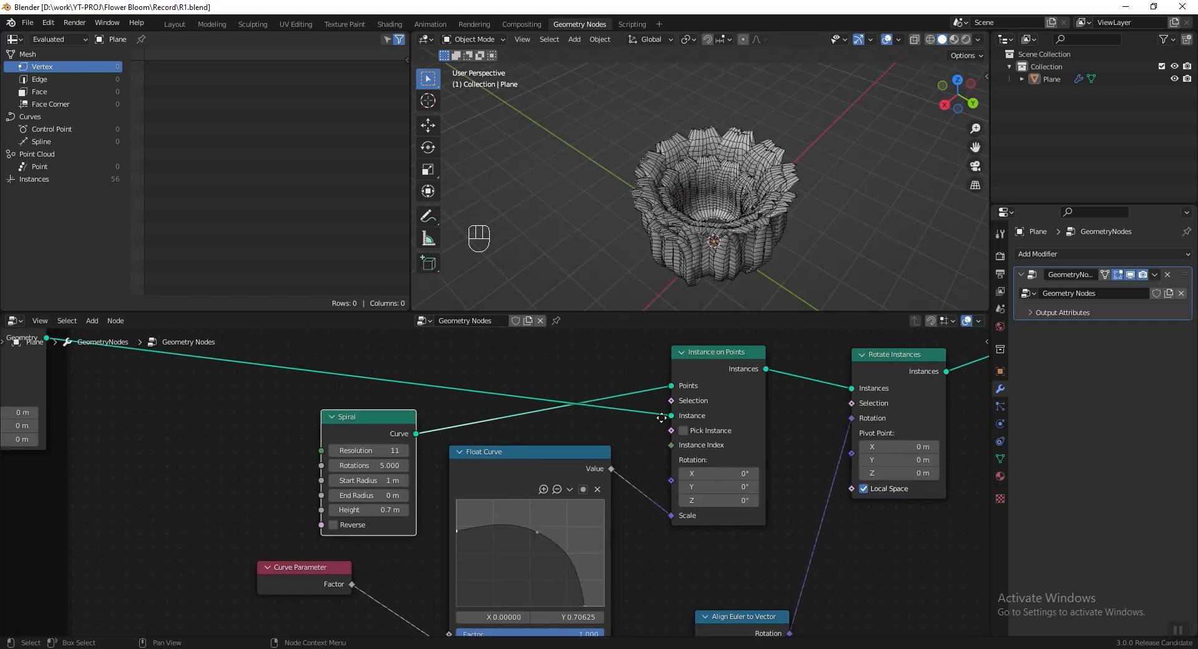
Step: Duplicate the Rotate Instances node, insert the copy before Join Geometry, and set its Y rotation to 40°
scroll(662, 417, up, 2)
middle_drag(685, 302, 579, 402)
click(579, 402)
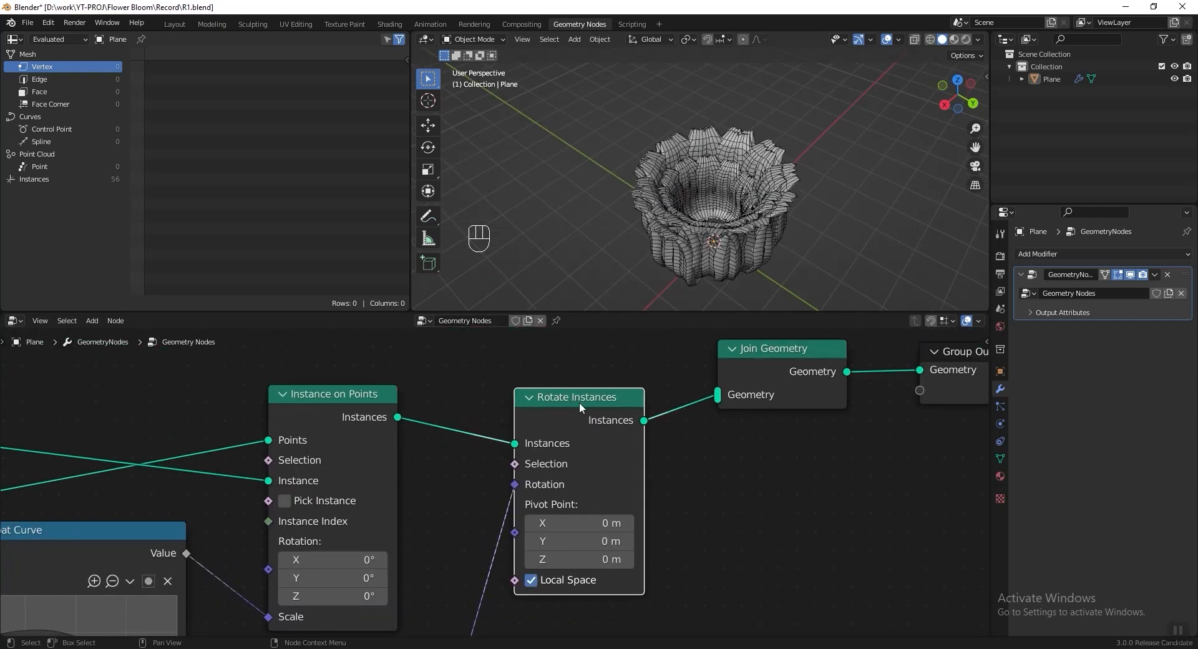
key(shift+d)
click(720, 384)
middle_drag(720, 384, 603, 374)
click(655, 497)
text(40)
key(Return)
Step: Insert a Subdivision Surface node between Join Geometry and Group Output
scroll(639, 521, down, 2)
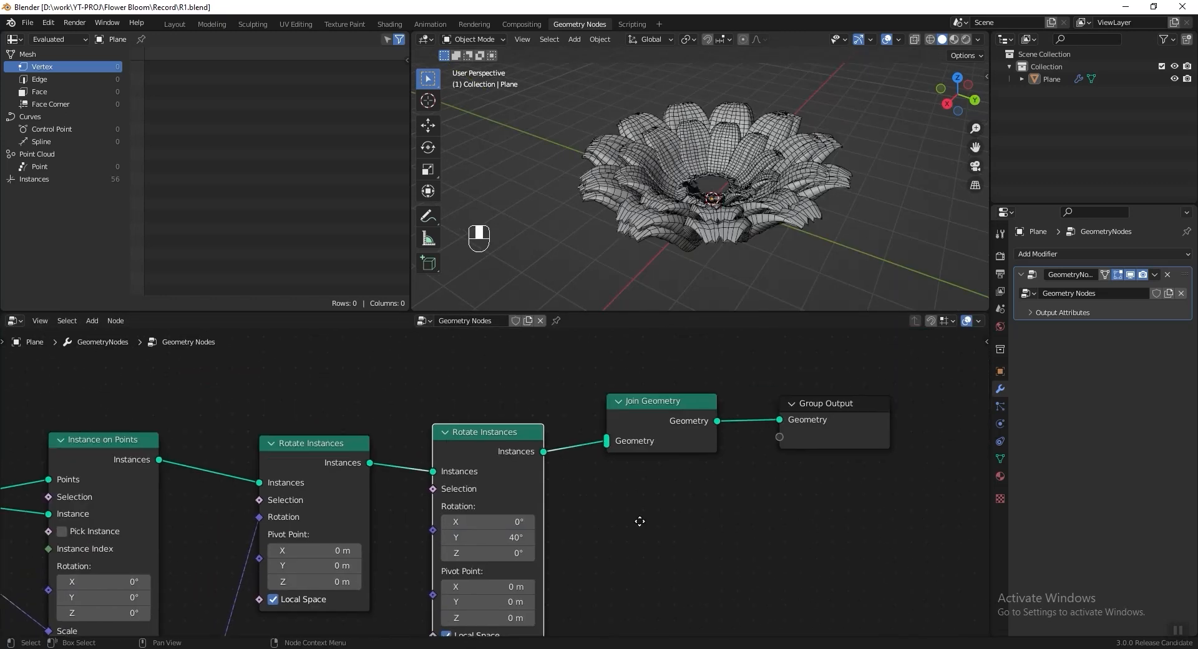
key(shift+a)
text(sub)
click(718, 439)
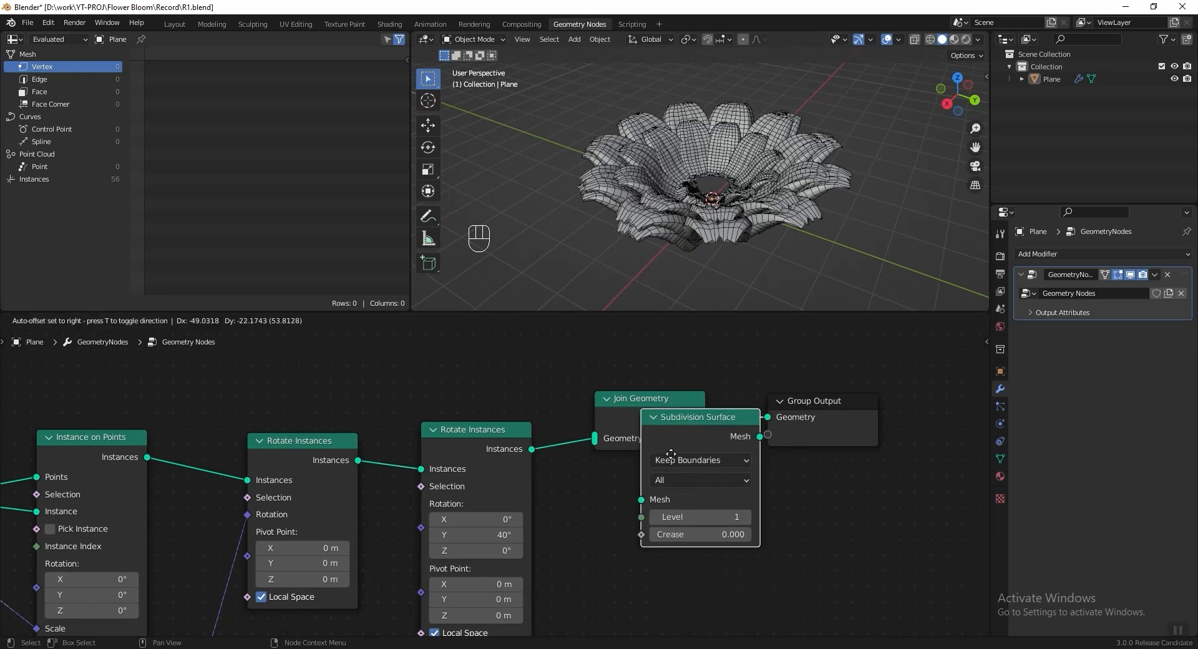
click(758, 434)
Step: Hide the viewport overlays and set the Subdivision Surface level to 2
scroll(783, 185, up, 1)
click(886, 40)
middle_drag(860, 73, 788, 299)
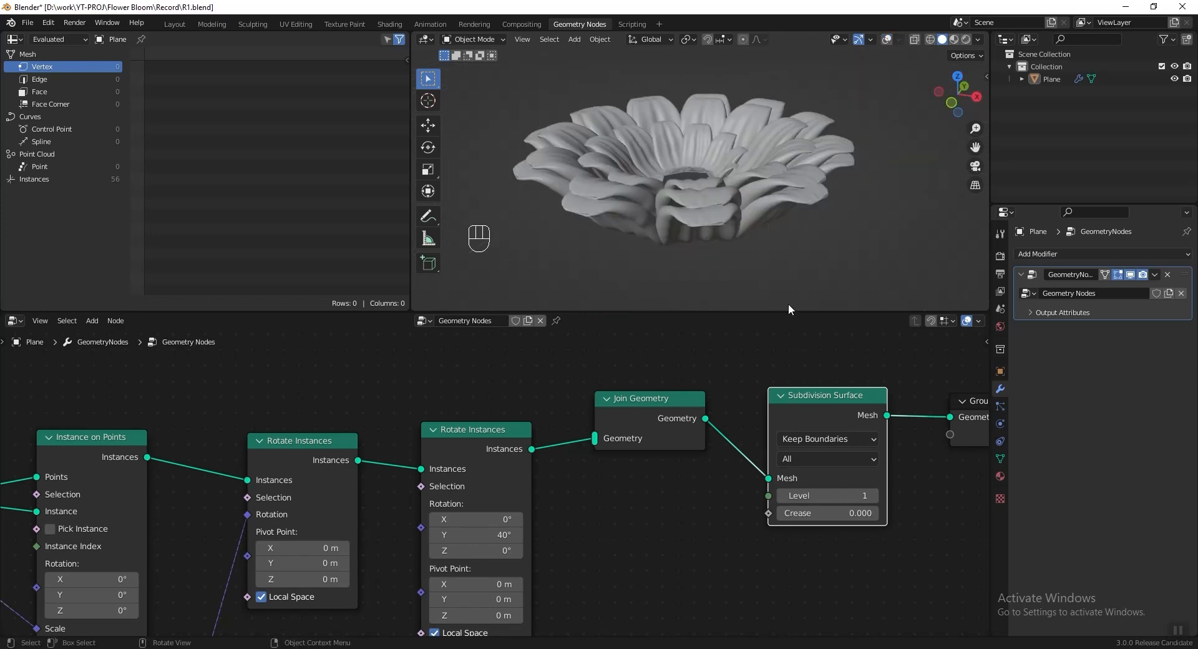
click(872, 496)
middle_drag(702, 156, 751, 175)
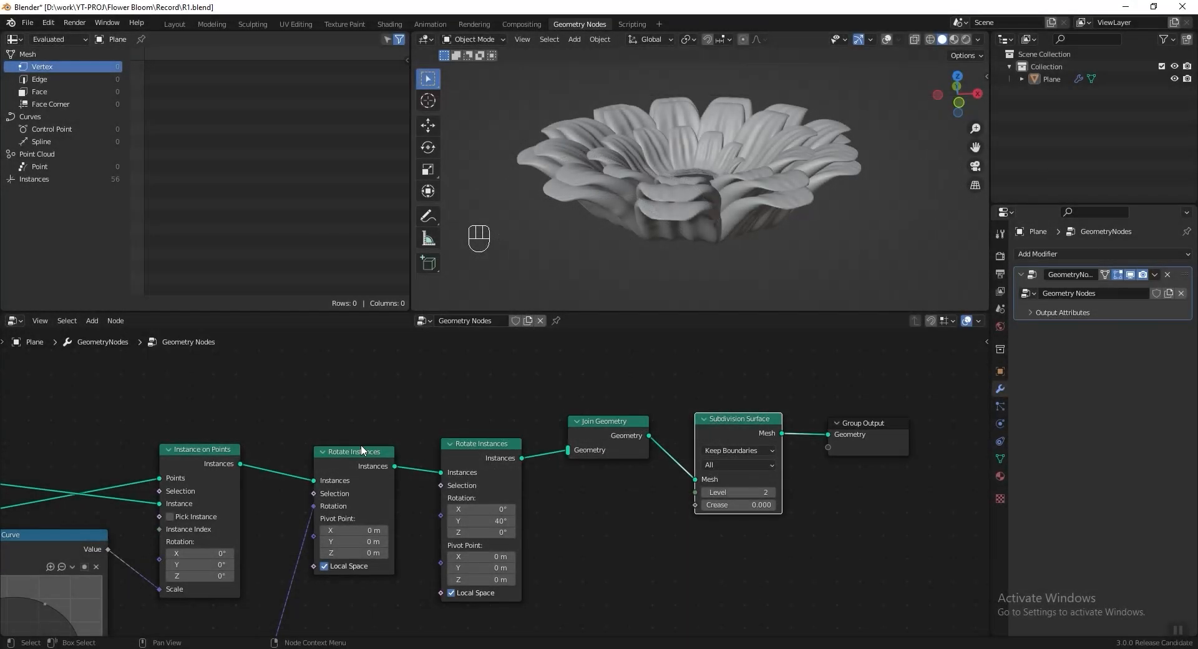
Step: Insert a Delete Geometry node between Spiral and Instance on Points, moving the Spiral node aside to make room
middle_drag(114, 463, 627, 425)
scroll(455, 429, up, 7)
middle_drag(468, 431, 624, 427)
drag(624, 427, 457, 402)
scroll(527, 487, down, 3)
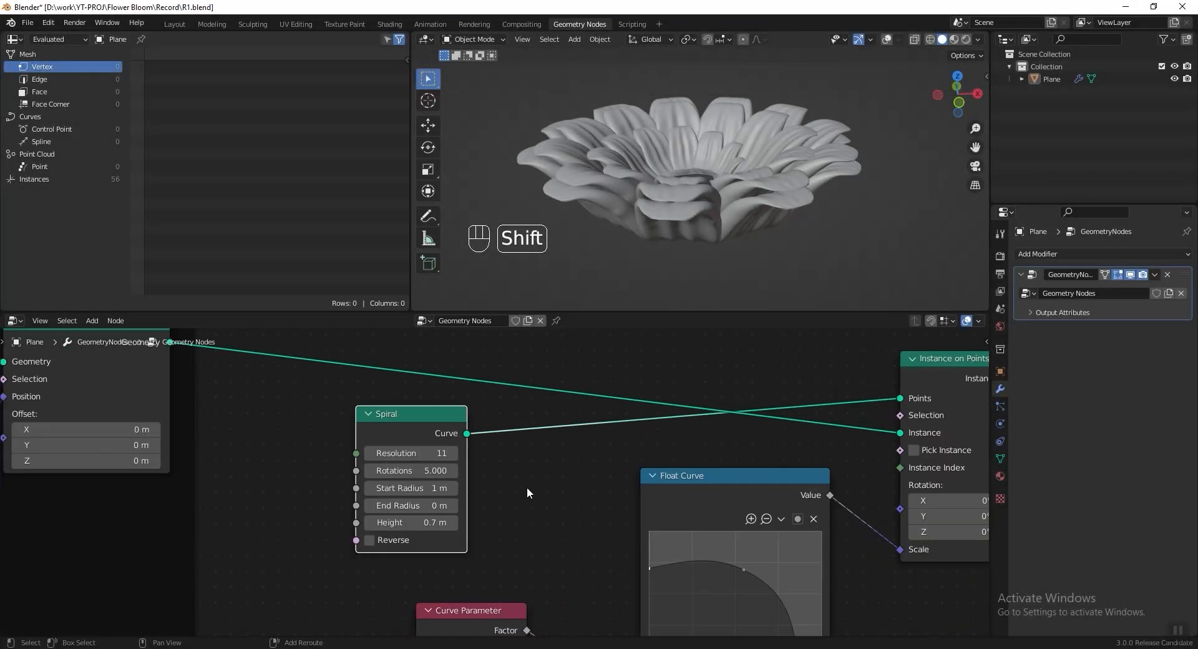
key(shift+a)
click(527, 385)
text(de)
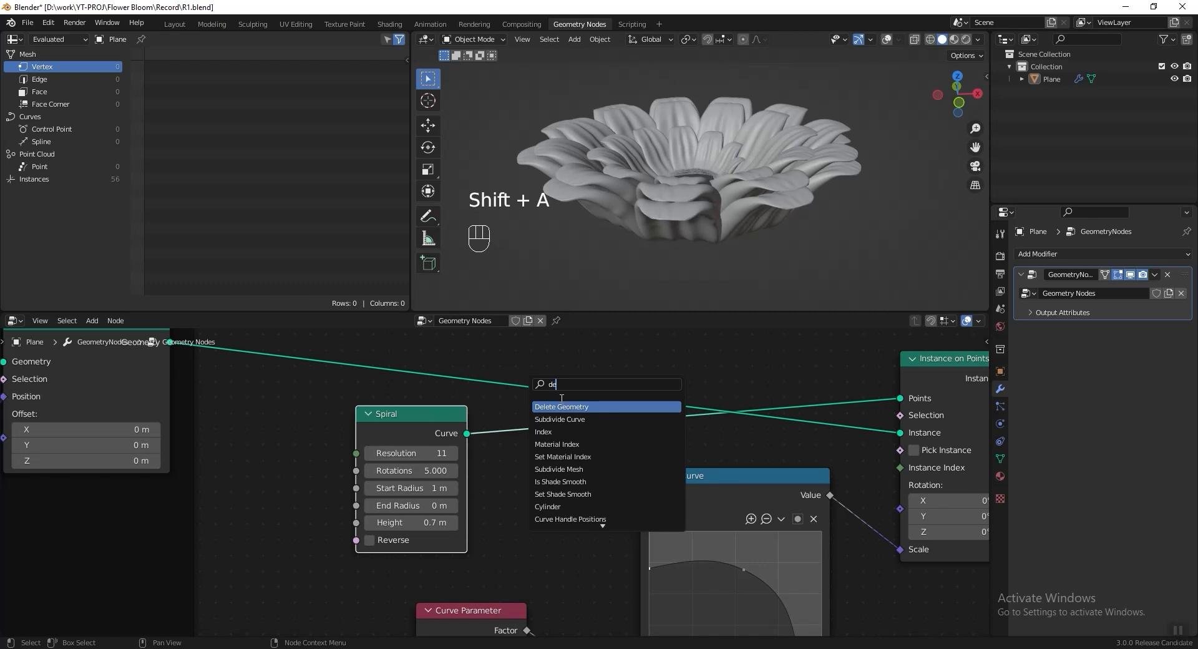
click(562, 406)
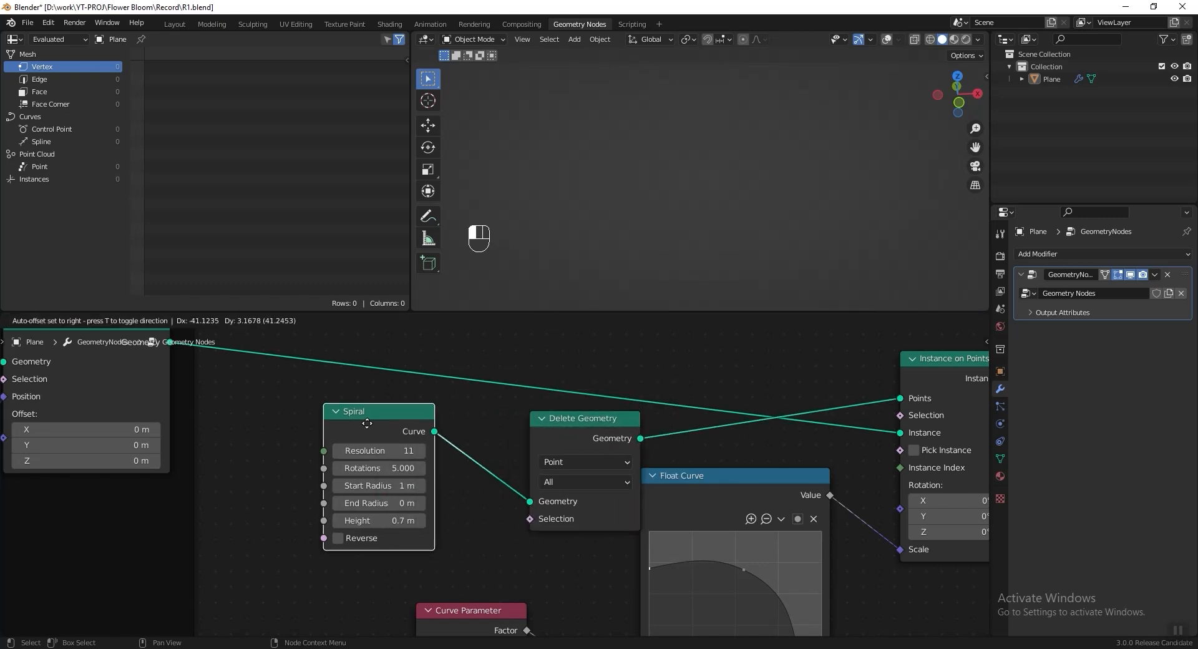
click(367, 423)
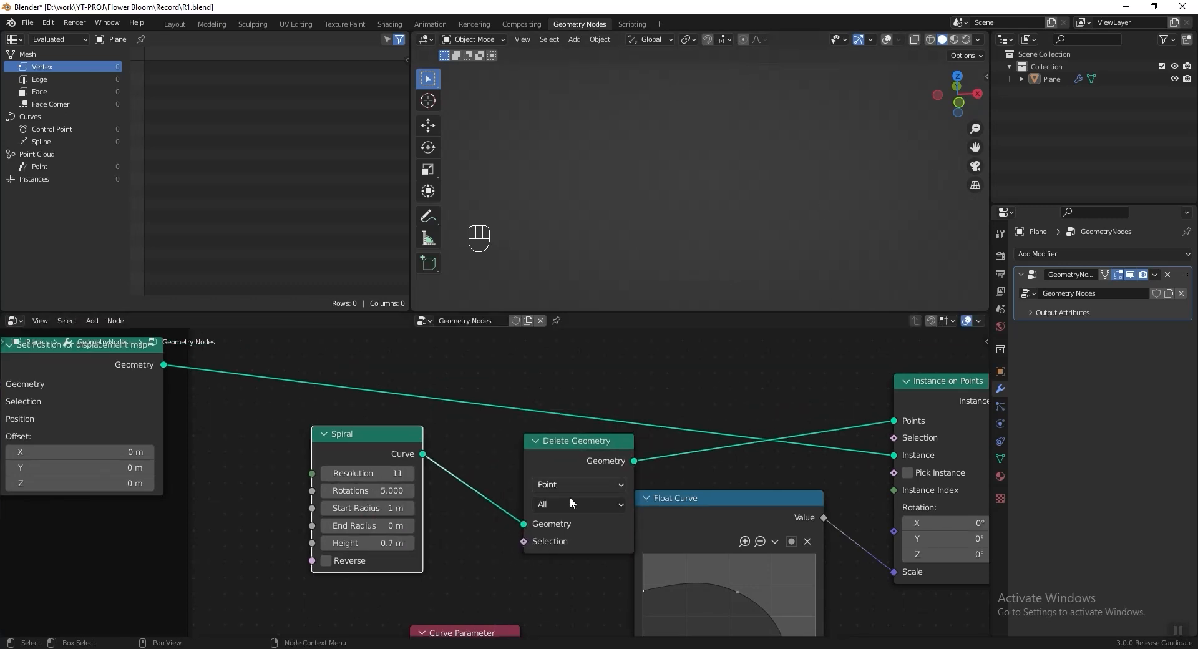
Step: Move the Spiral and Delete Geometry nodes up to clear space beneath them in the node tree
mouse_move(520, 542)
mouse_down()
mouse_move(469, 572)
mouse_move(507, 552)
mouse_up()
middle_drag(525, 430, 522, 483)
drag(542, 492, 529, 351)
middle_drag(499, 435, 505, 495)
drag(391, 555, 413, 422)
middle_drag(414, 421, 443, 369)
Step: Add an Index node below the Spiral and connect it to the Selection input of Delete Geometry
key(shift+a)
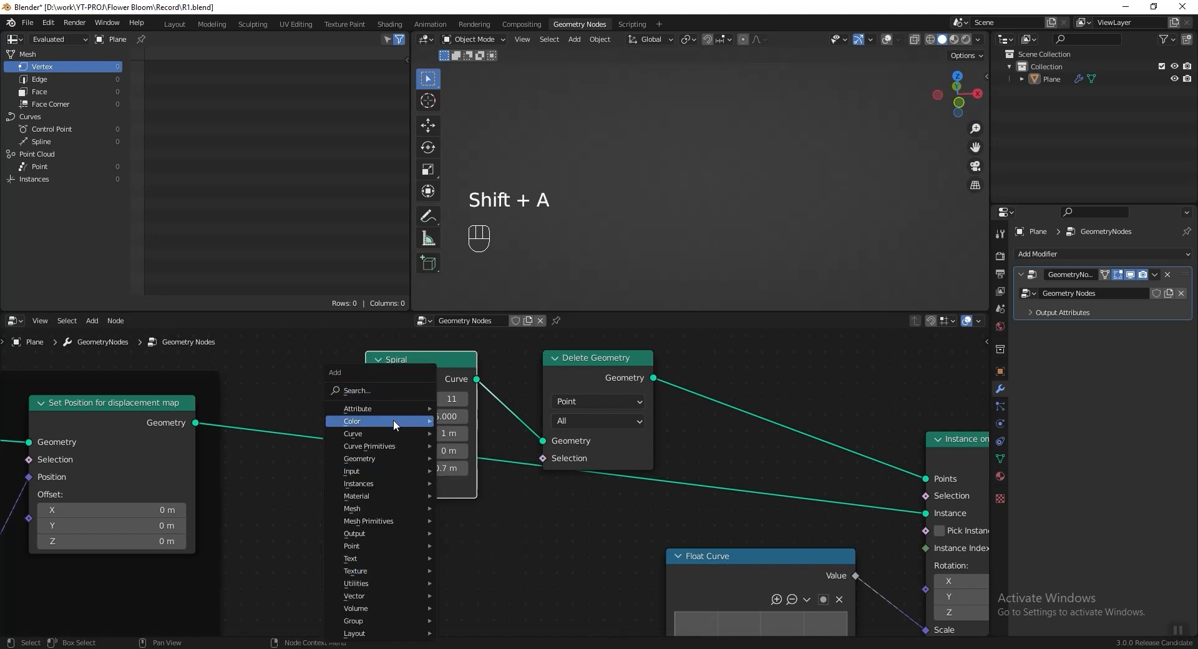
text(index)
key(Return)
click(275, 579)
drag(364, 548, 532, 433)
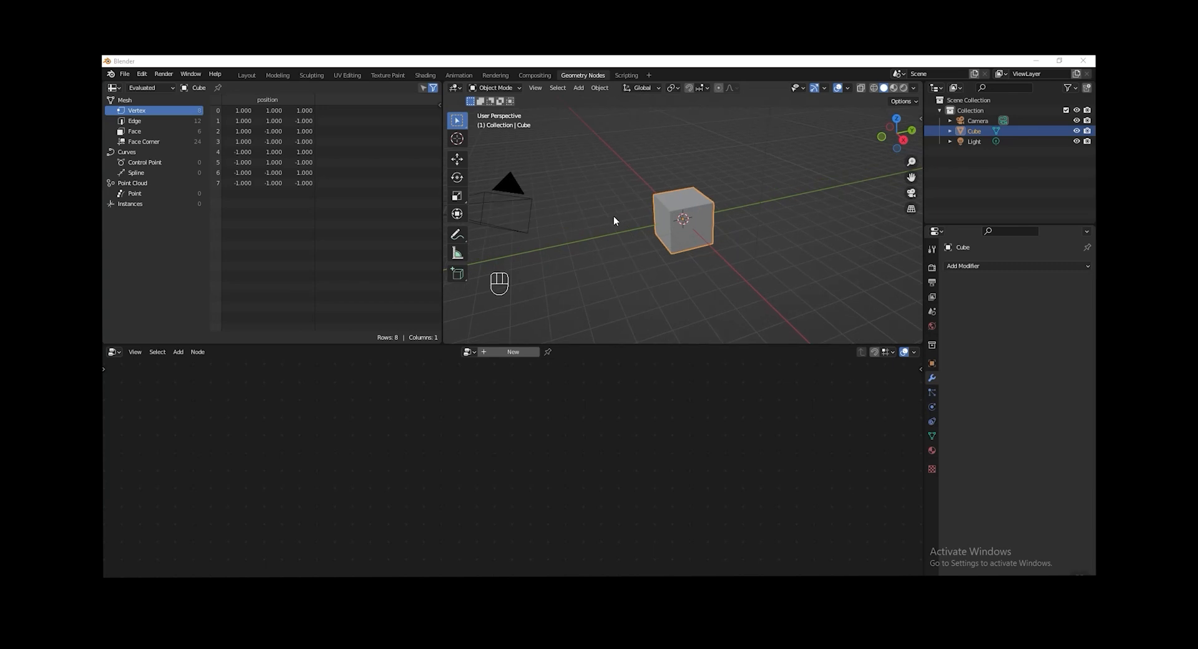
Step: In the default cube scene, enter Edit Mode on the cube, enable the Indices overlay, and zoom in on its vertex indices
scroll(613, 216, up, 5)
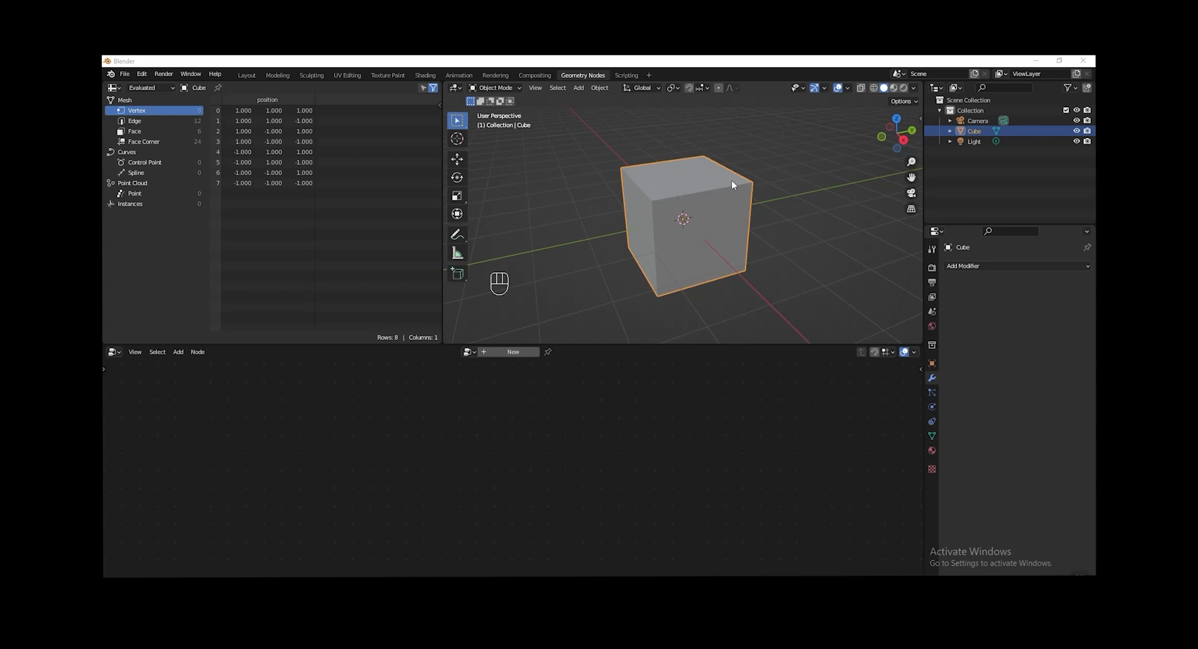
key(Tab)
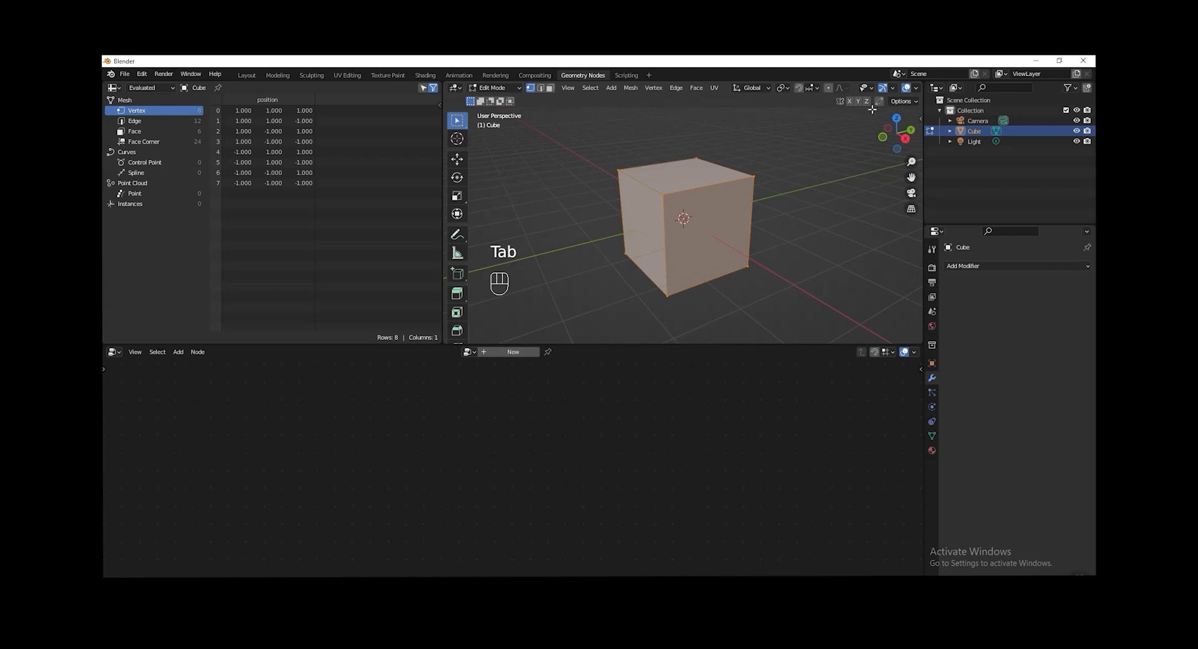
click(915, 88)
click(852, 403)
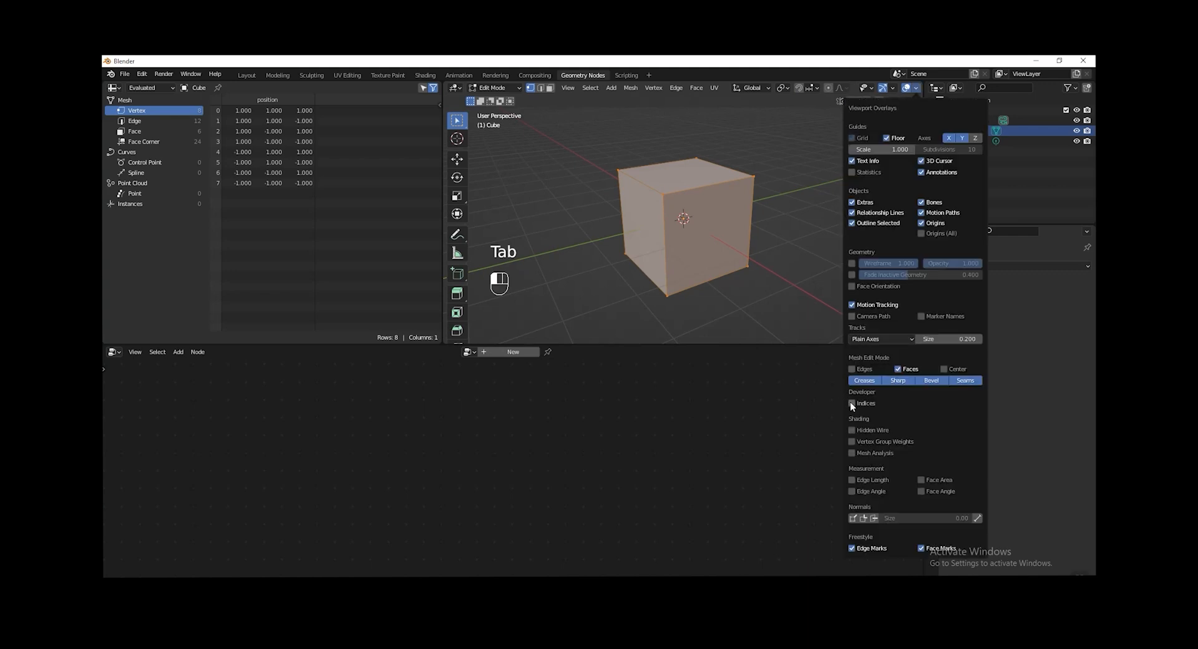
scroll(712, 208, up, 5)
scroll(667, 191, up, 2)
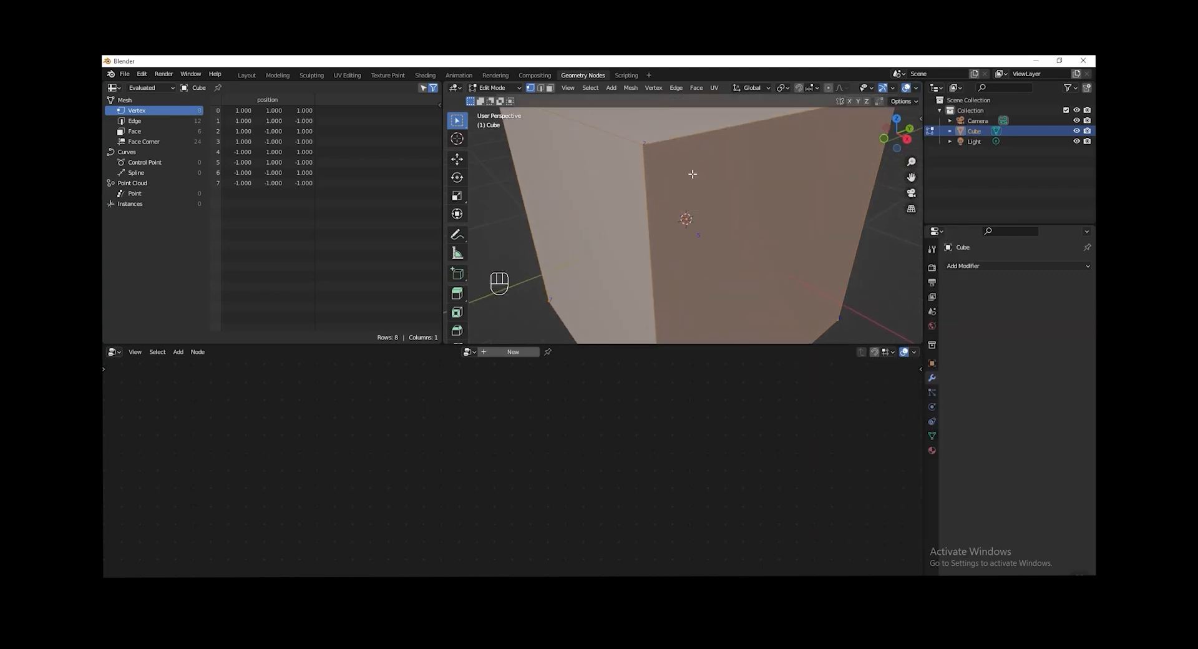
middle_drag(657, 214, 767, 224)
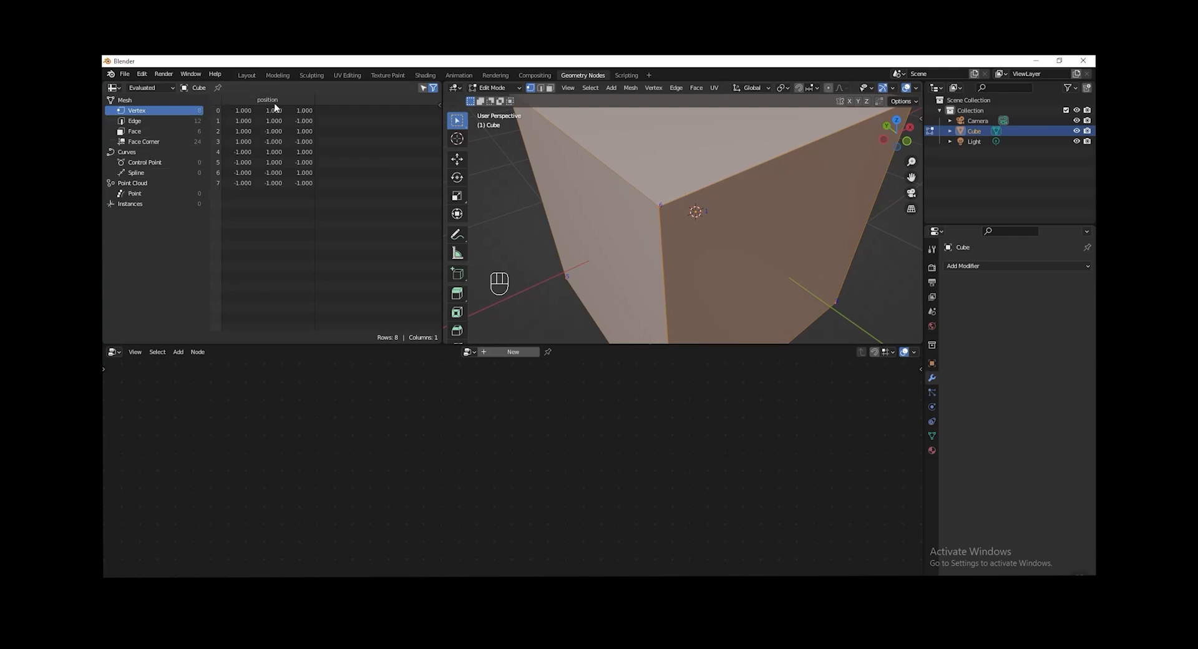
scroll(631, 317, down, 5)
key(shift+b)
drag(655, 288, 691, 321)
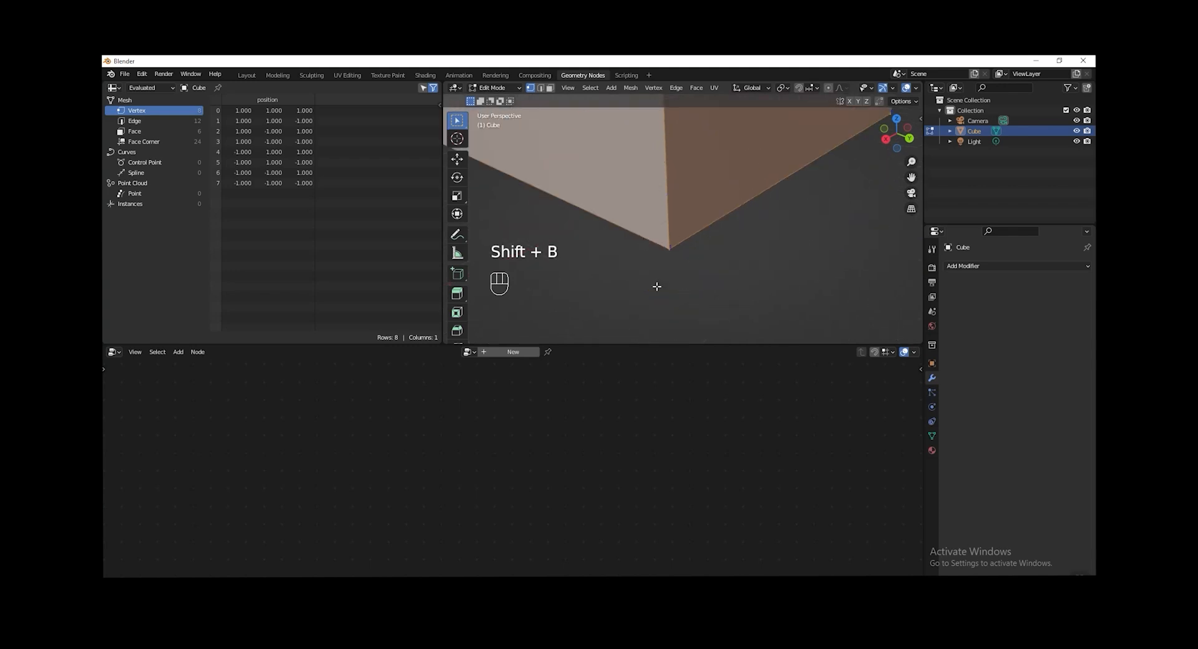
Step: Create a new geometry node tree on the cube and insert a Set Position node between Group Input and Group Output
click(531, 354)
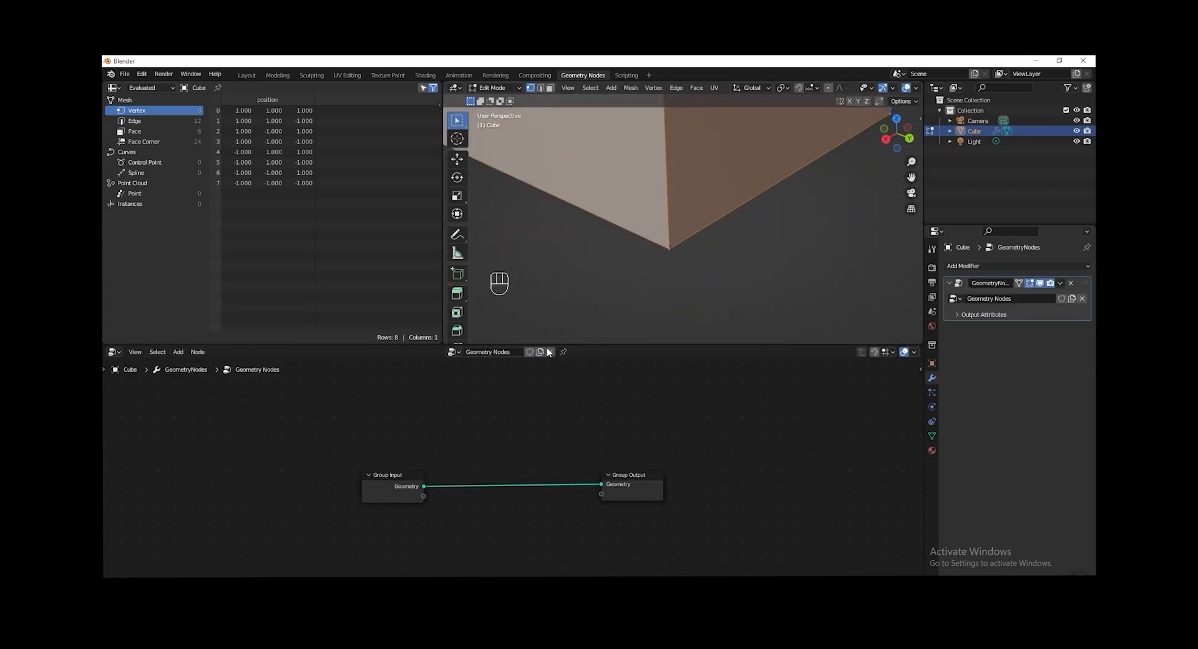
key(shift+a)
click(568, 379)
text(set)
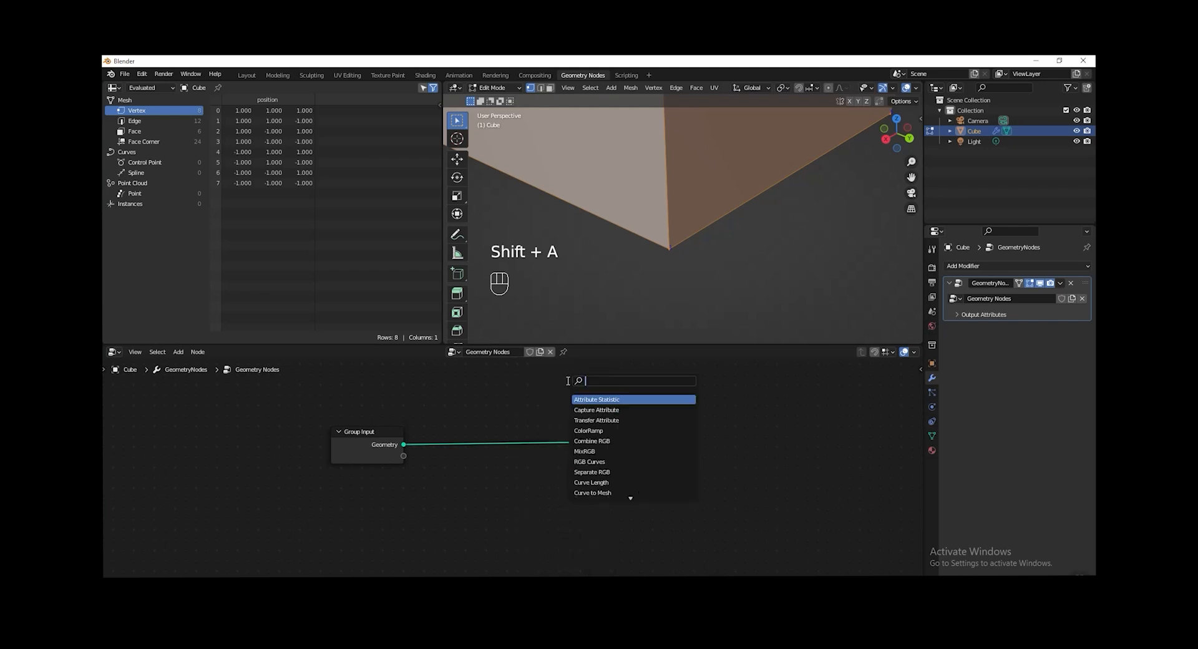
click(589, 410)
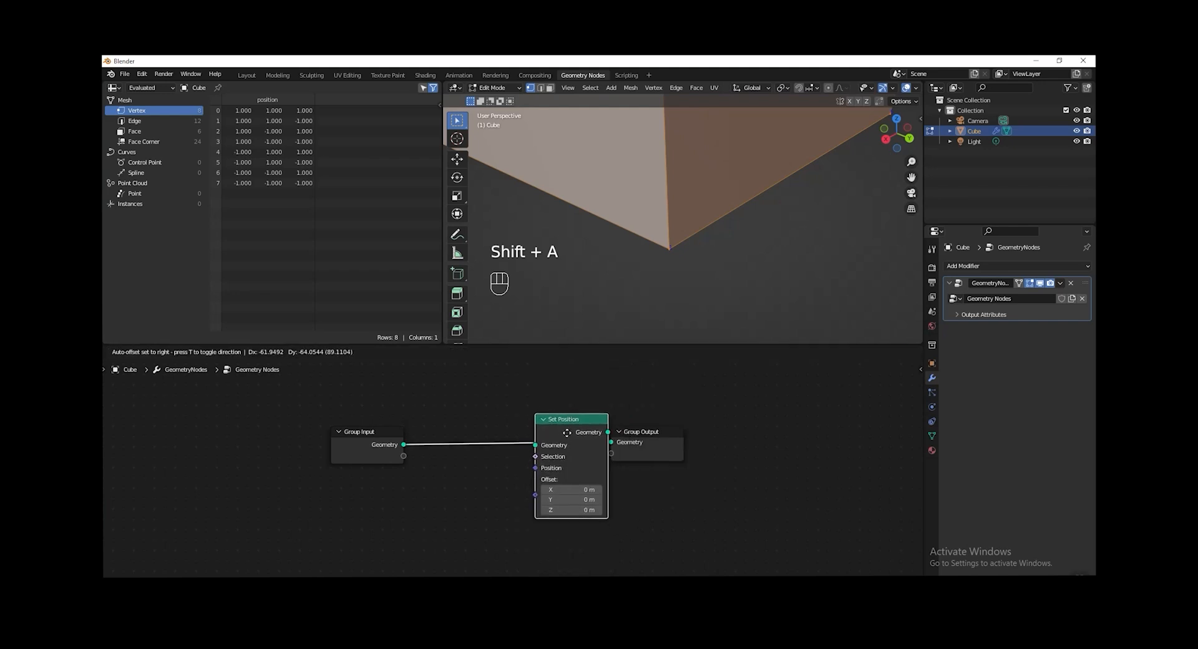
click(549, 419)
Step: Add an Index node below Group Input and connect it to the Selection input of Set Position
key(shift+a)
click(335, 381)
text(index)
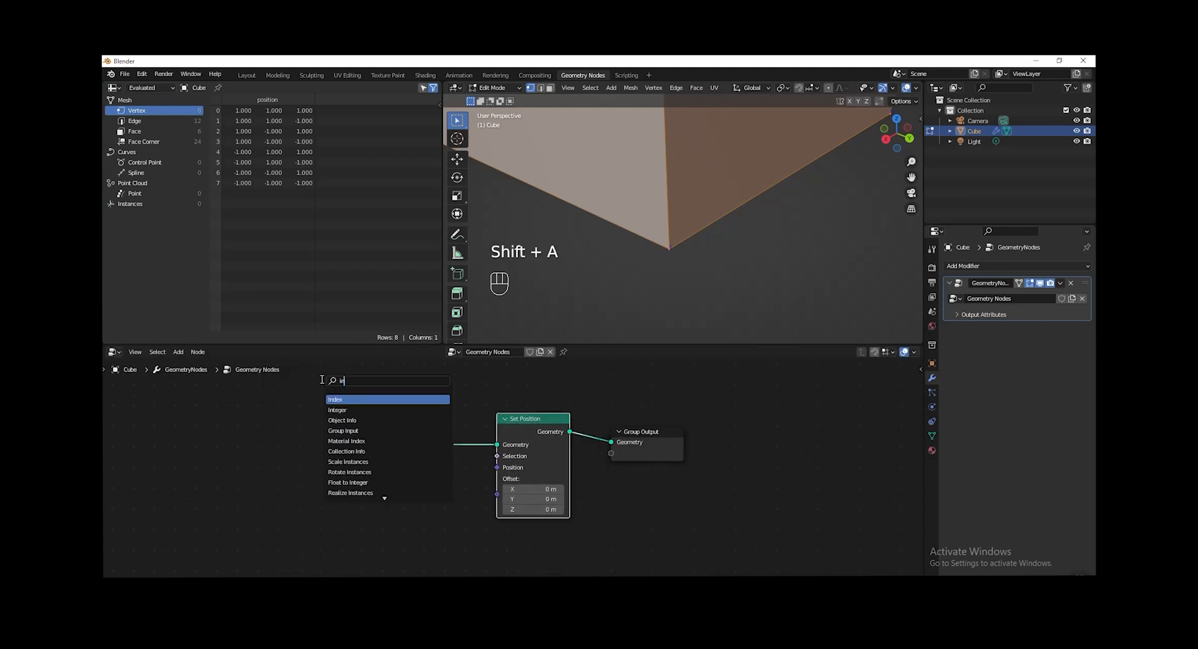
click(357, 399)
click(287, 527)
drag(325, 532, 497, 456)
Step: Insert a Math node between Index and Set Position, set to Compare with a comparison value of 1
key(shift+a)
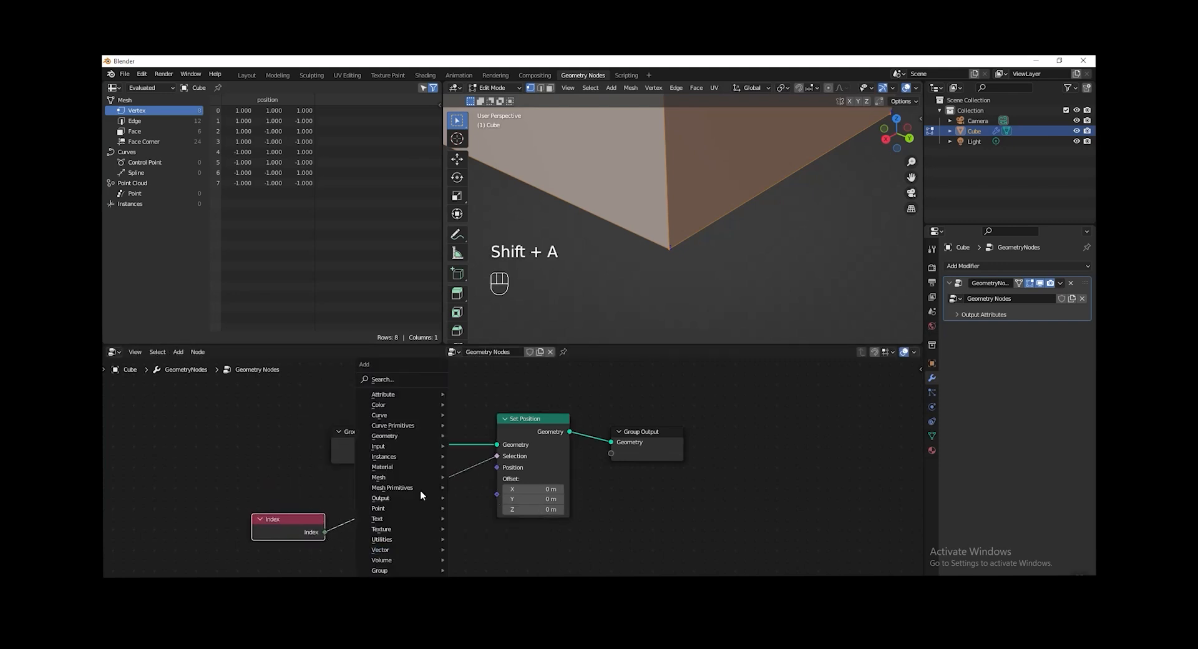
click(408, 378)
text(math)
click(426, 393)
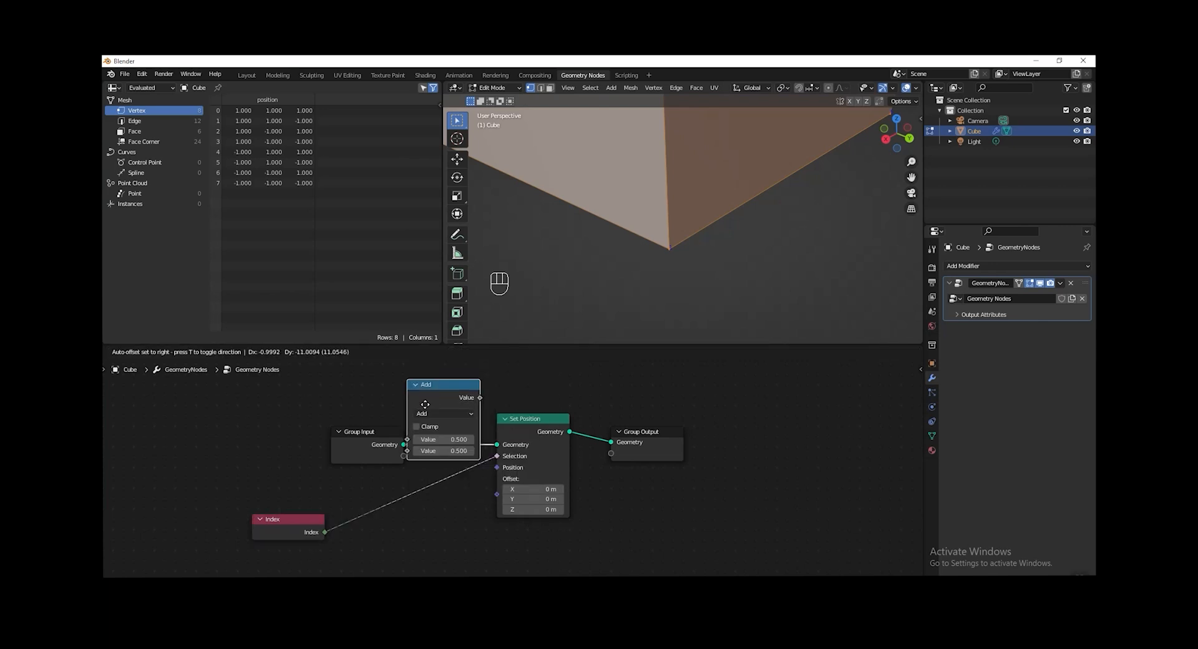
click(442, 496)
click(429, 503)
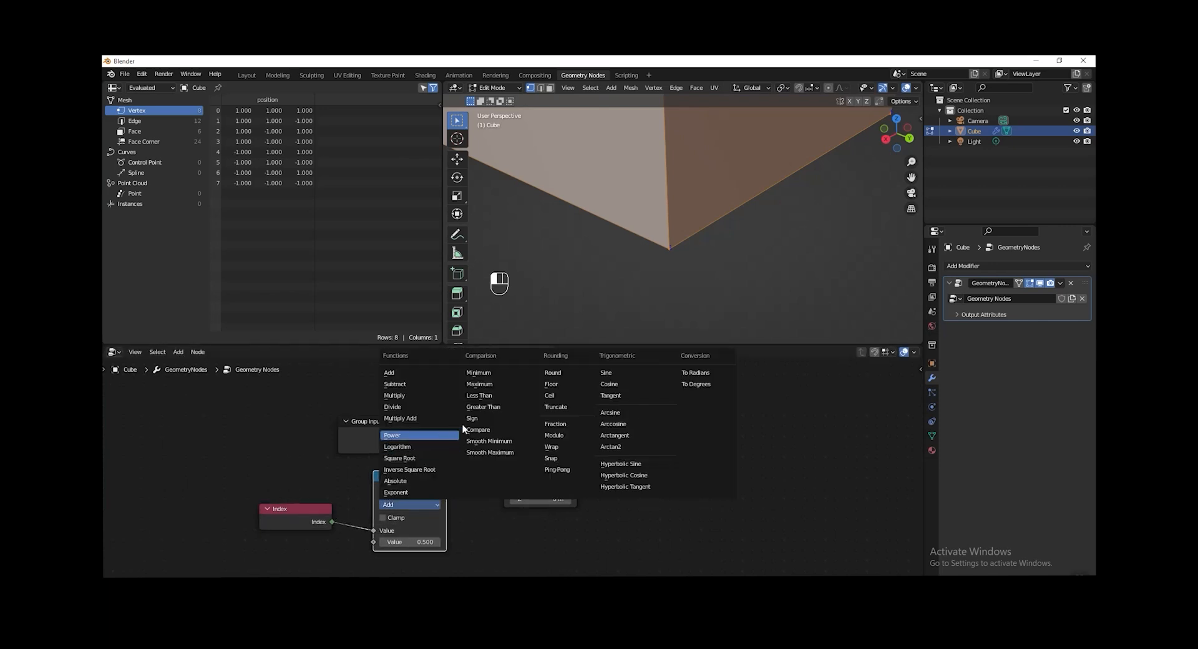
click(511, 431)
click(408, 542)
text(1)
key(Return)
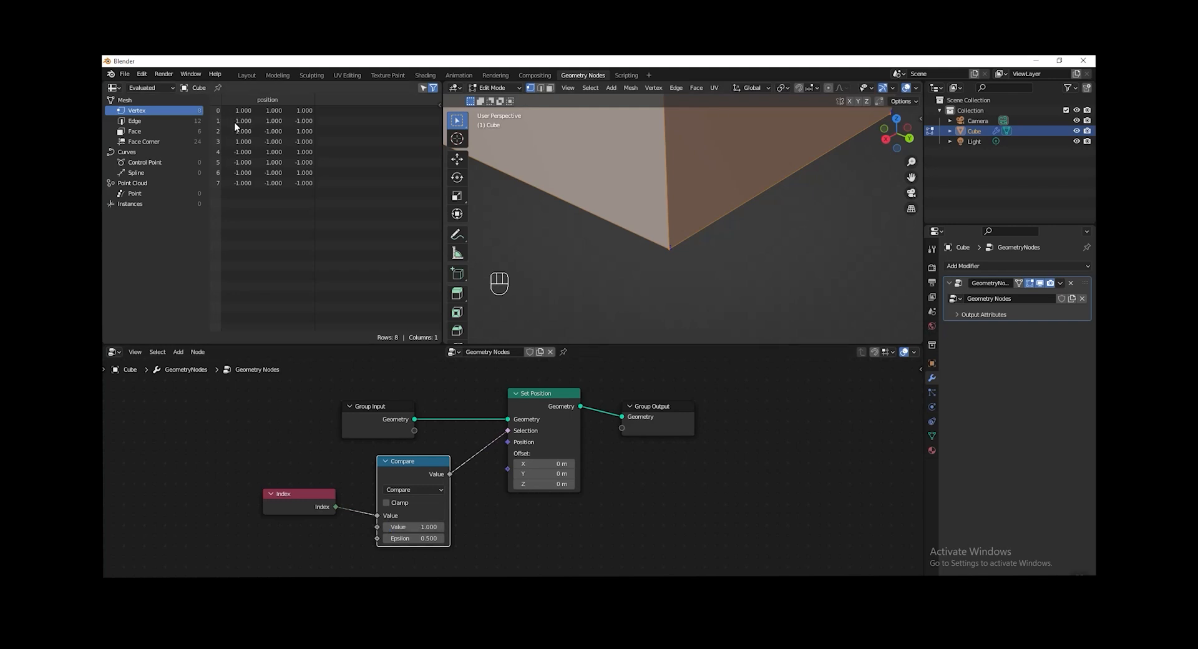
Step: Set the Set Position node's Z offset to 1 m and inspect the cube's displaced vertex
drag(307, 507, 307, 494)
mouse_move(549, 507)
mouse_down()
mouse_move(577, 506)
mouse_move(549, 506)
mouse_up()
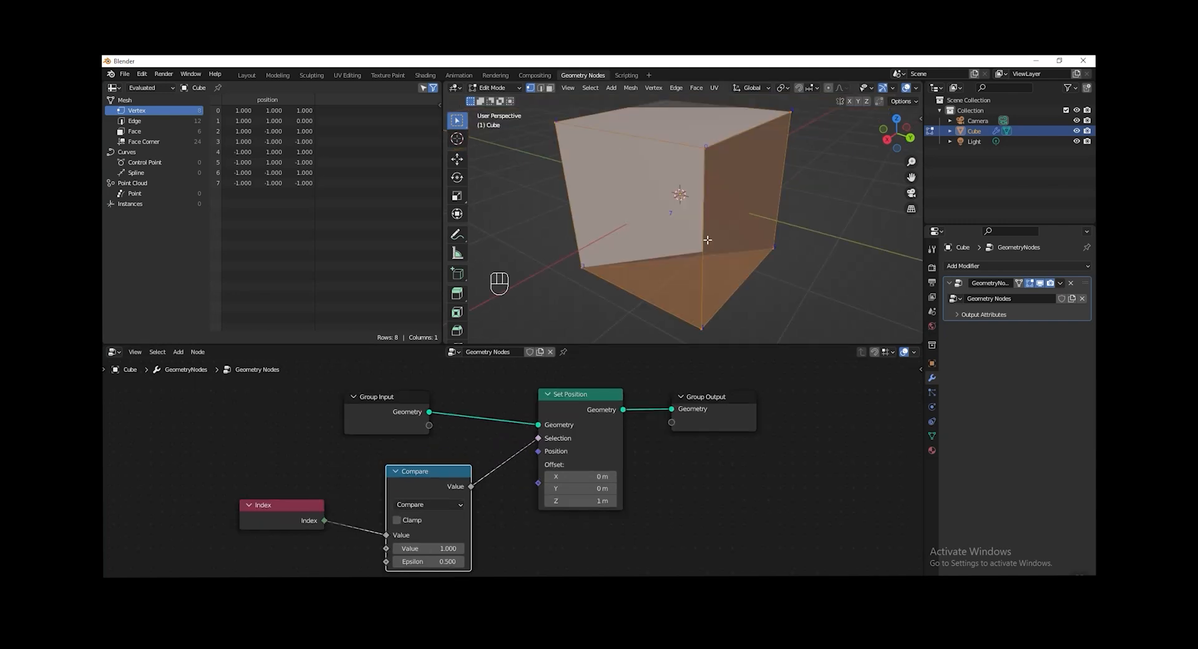
scroll(707, 240, down, 1)
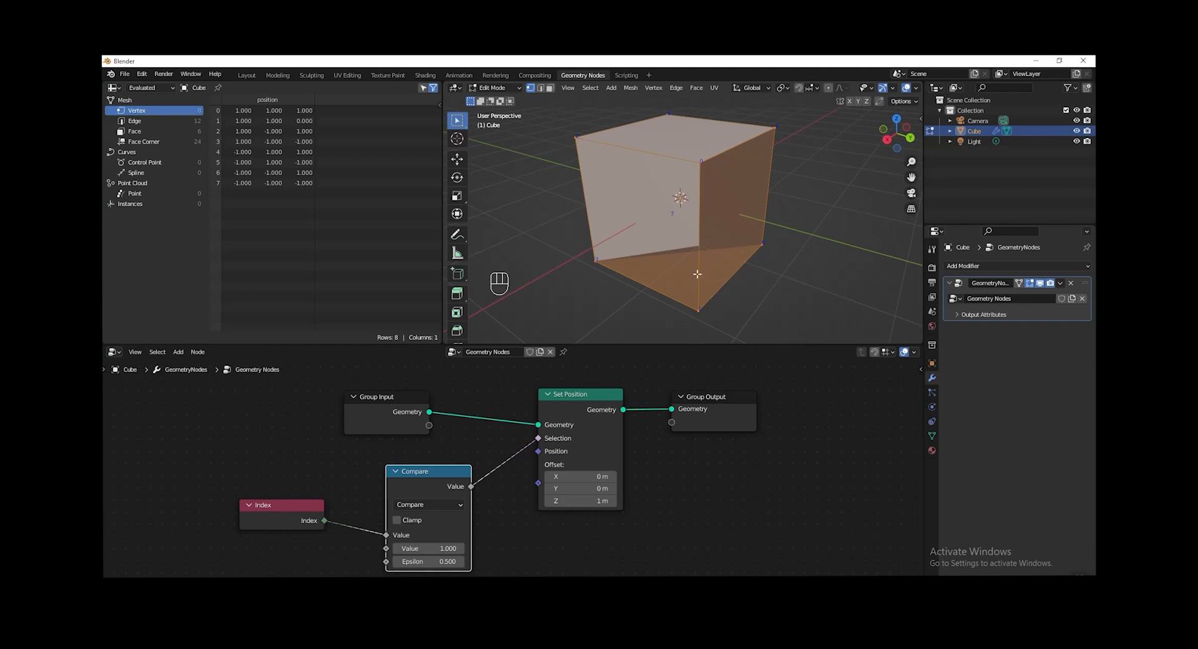
Step: Switch the Compare node to Less Than with a threshold of 2 and inspect the effect on the cube's vertices
click(442, 507)
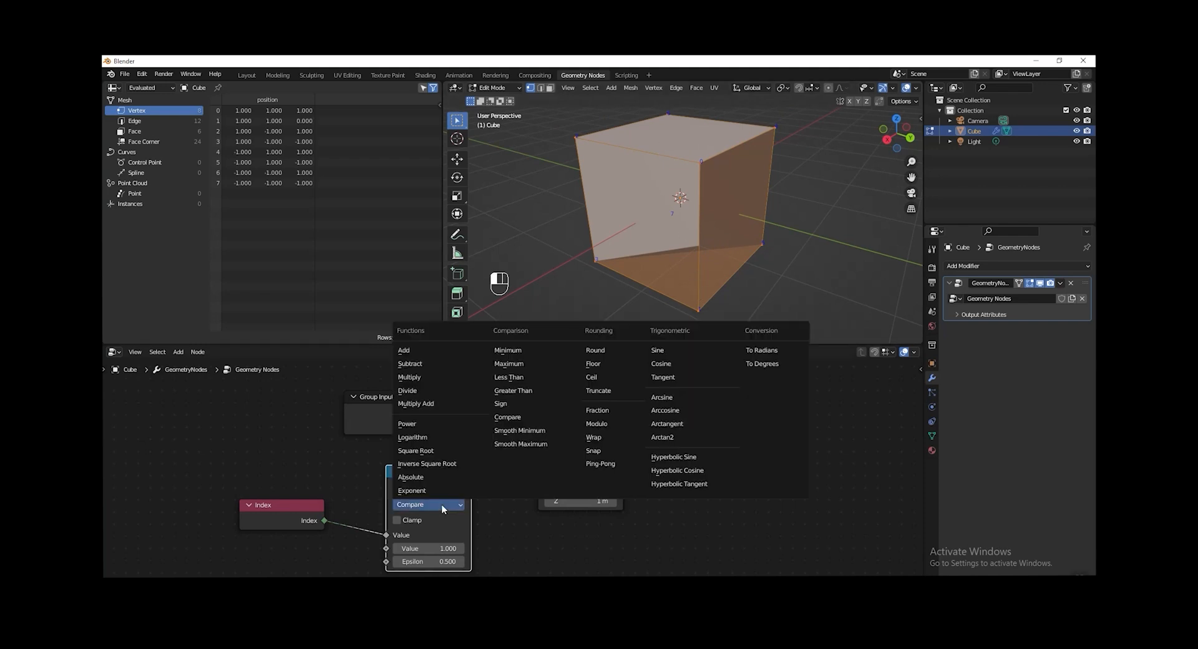
click(534, 377)
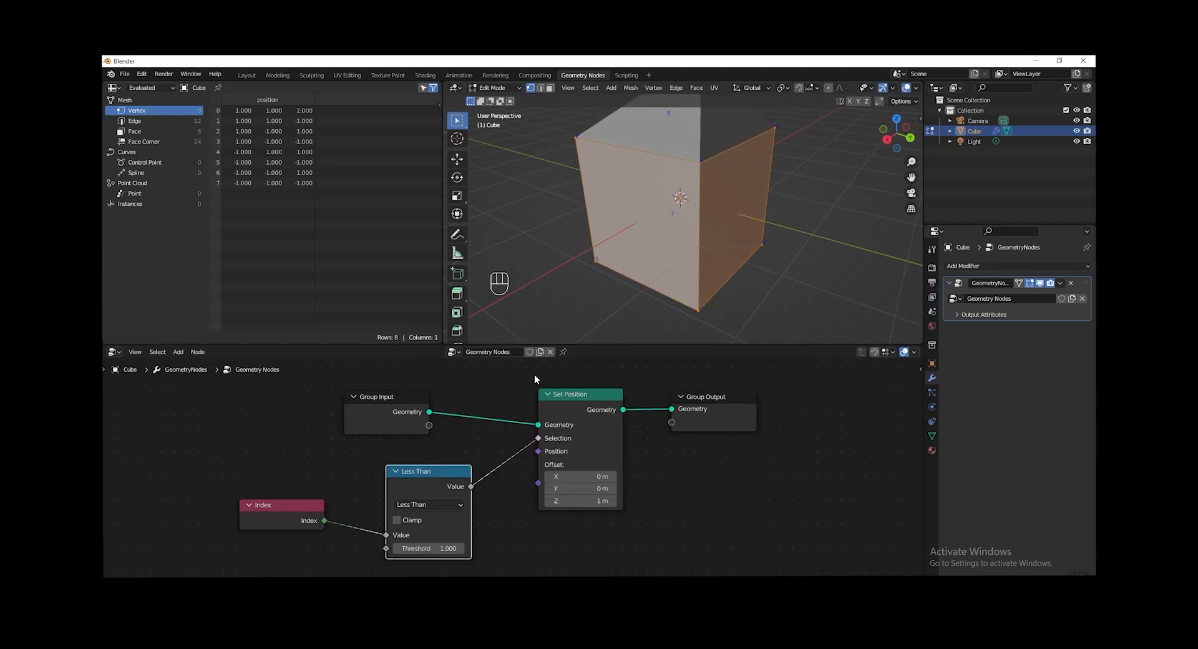
click(422, 548)
text(2)
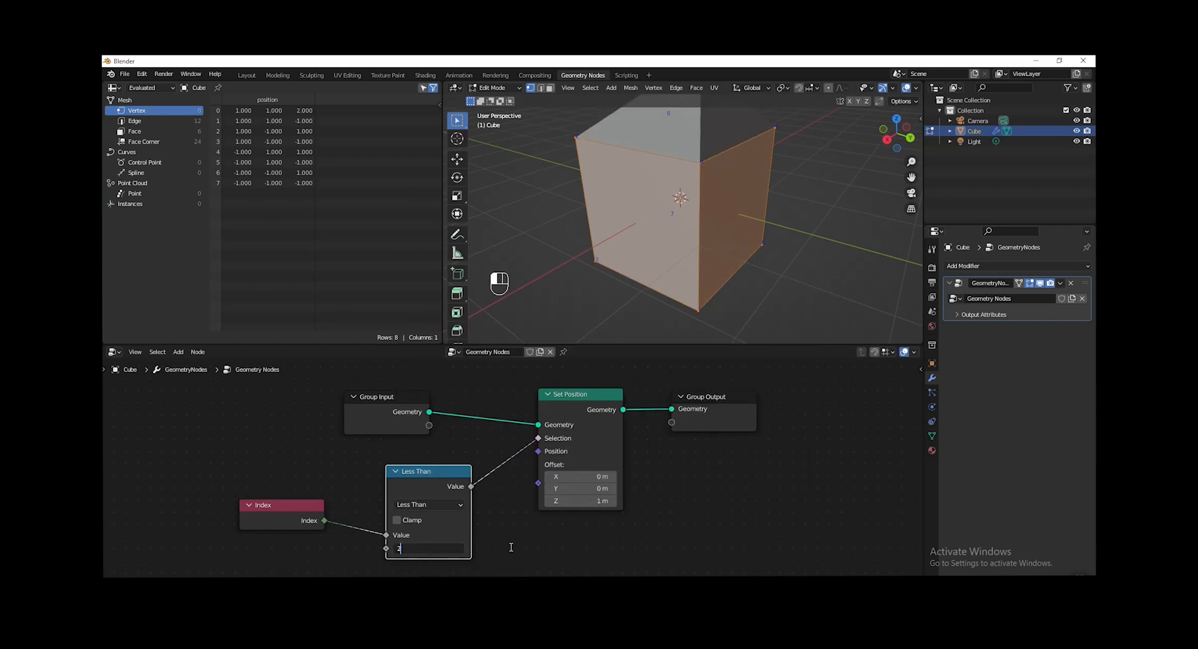
key(Return)
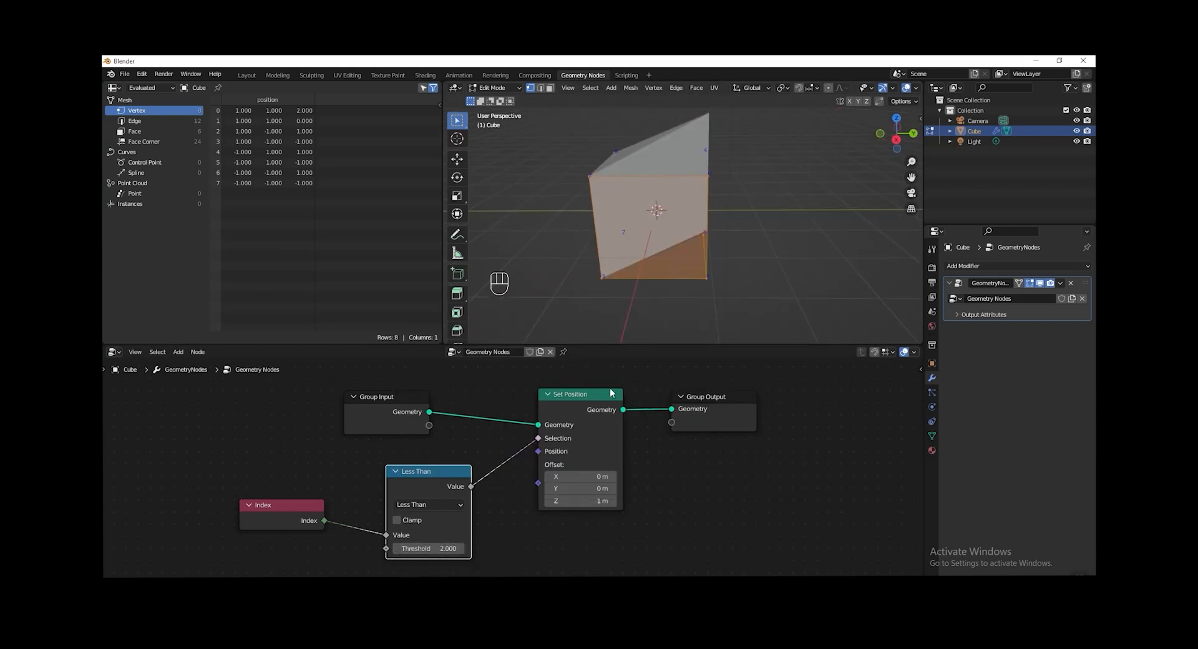
shift+middle_drag(721, 239, 671, 279)
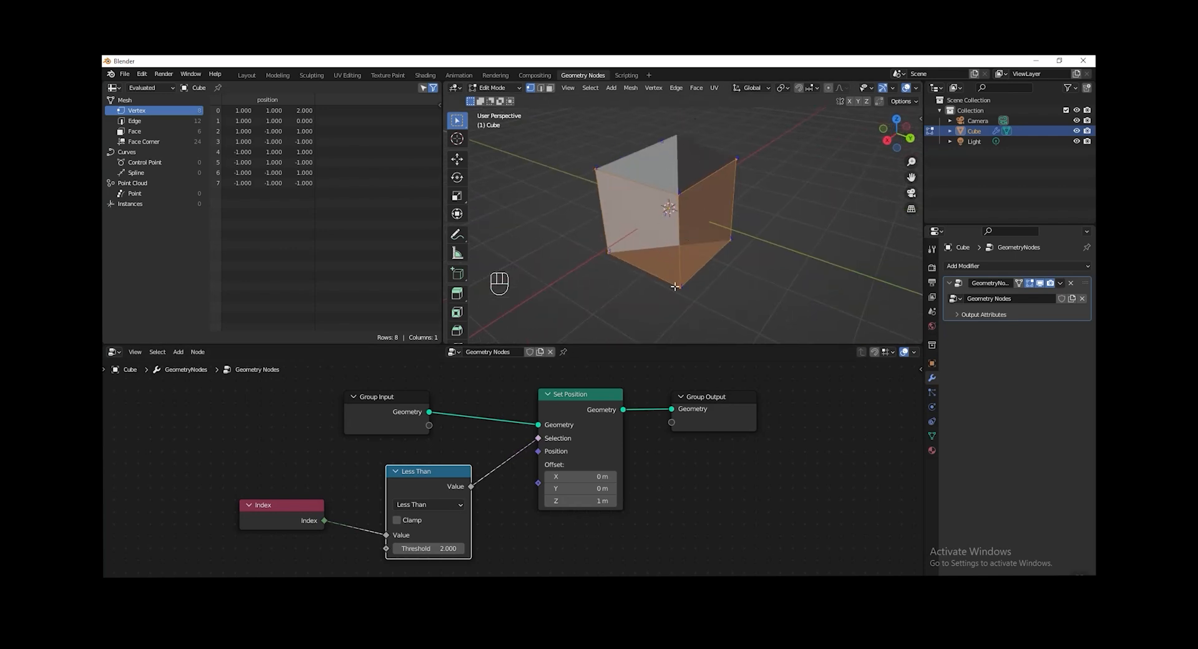
middle_drag(674, 286, 619, 345)
scroll(557, 476, down, 1)
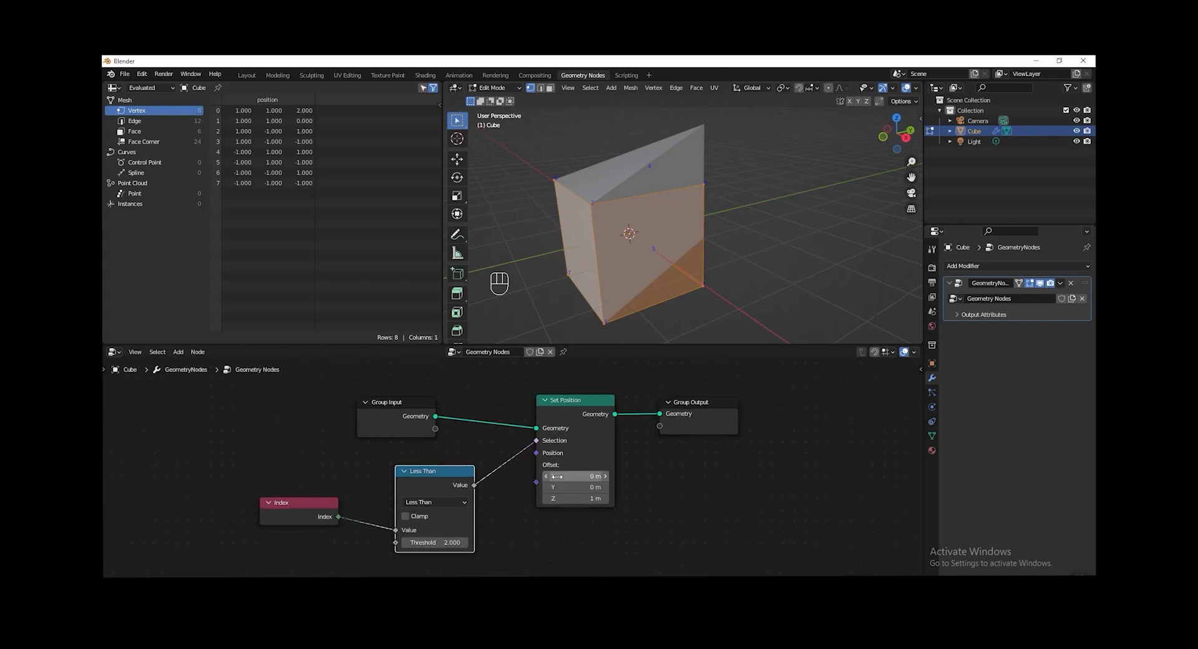
drag(431, 471, 422, 471)
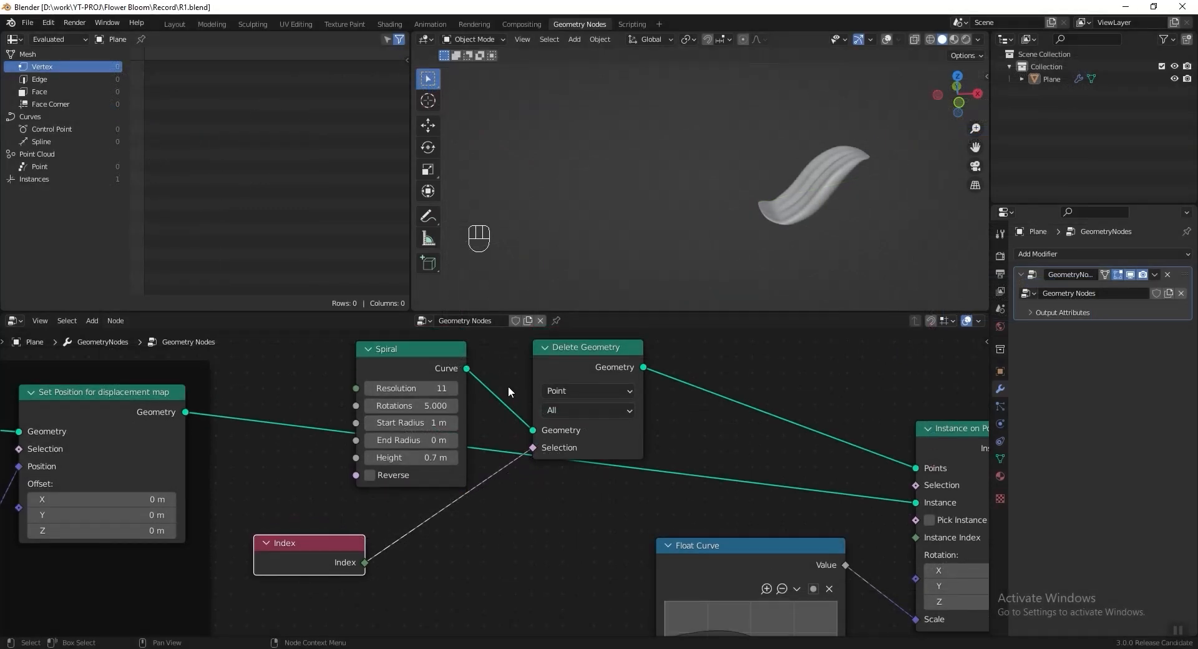
Step: In the flower file R1.blend, shift the Spiral node aside and insert a Math node between Index and Delete Geometry's Selection input
middle_drag(508, 386, 502, 418)
drag(438, 400, 421, 397)
middle_drag(502, 478, 503, 457)
key(shift+a)
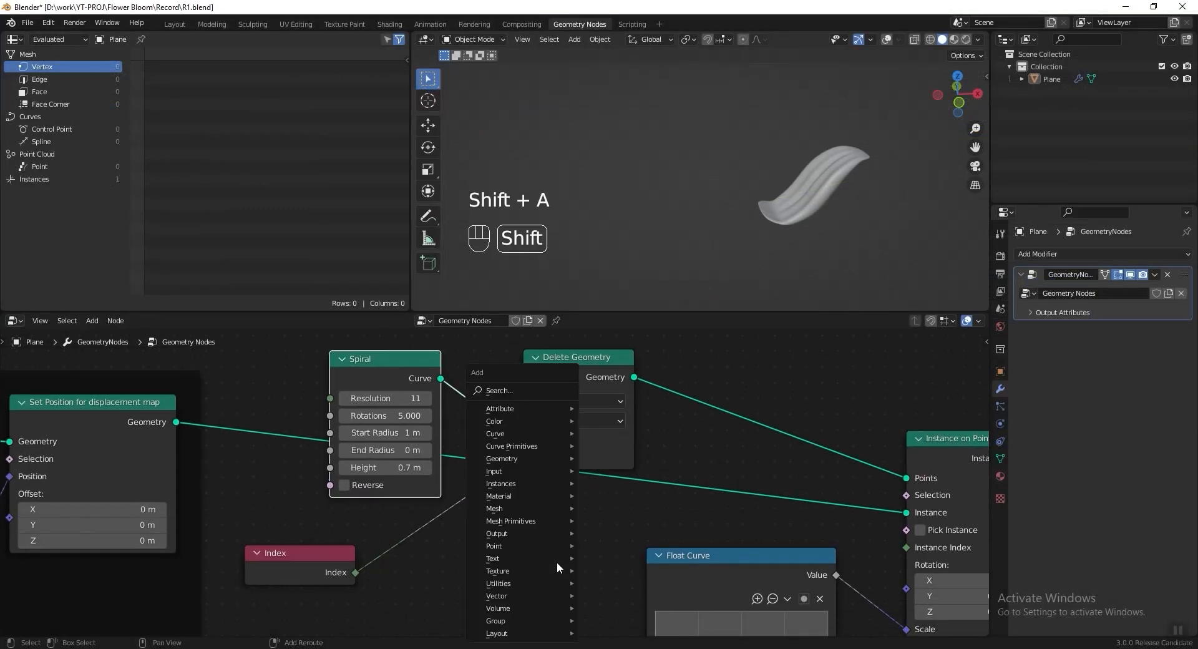
click(506, 393)
text(add)
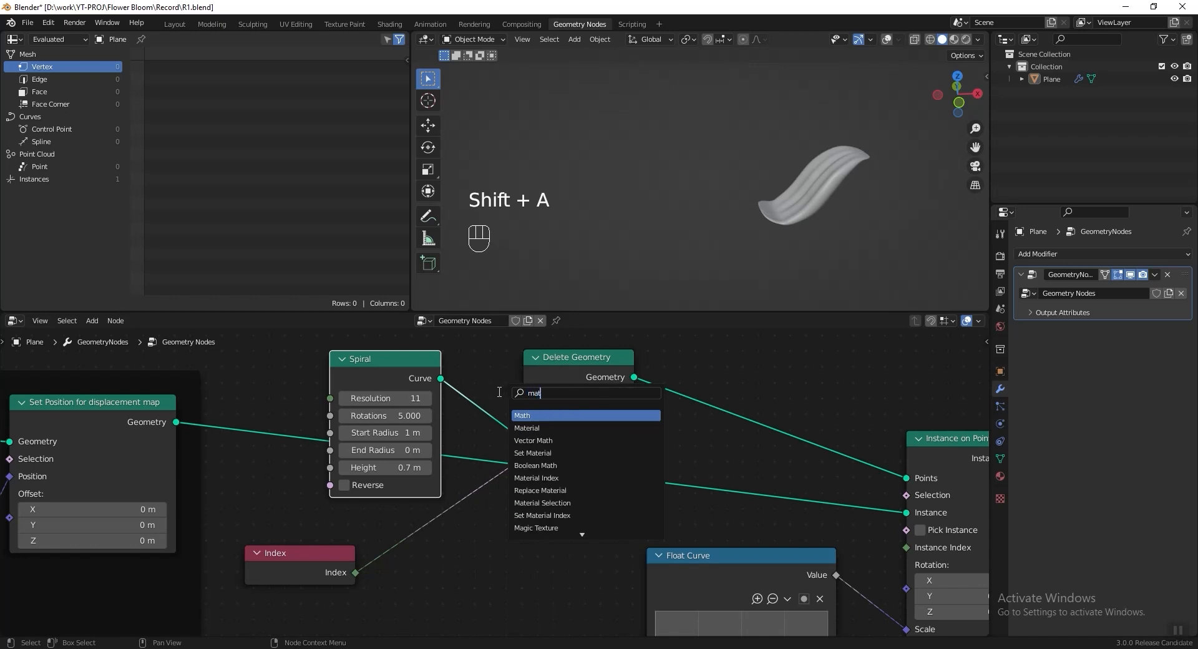
key(Return)
click(426, 533)
Step: Set the new Math node's operation to Ping-Pong with a scale of 1 and save the file
click(492, 540)
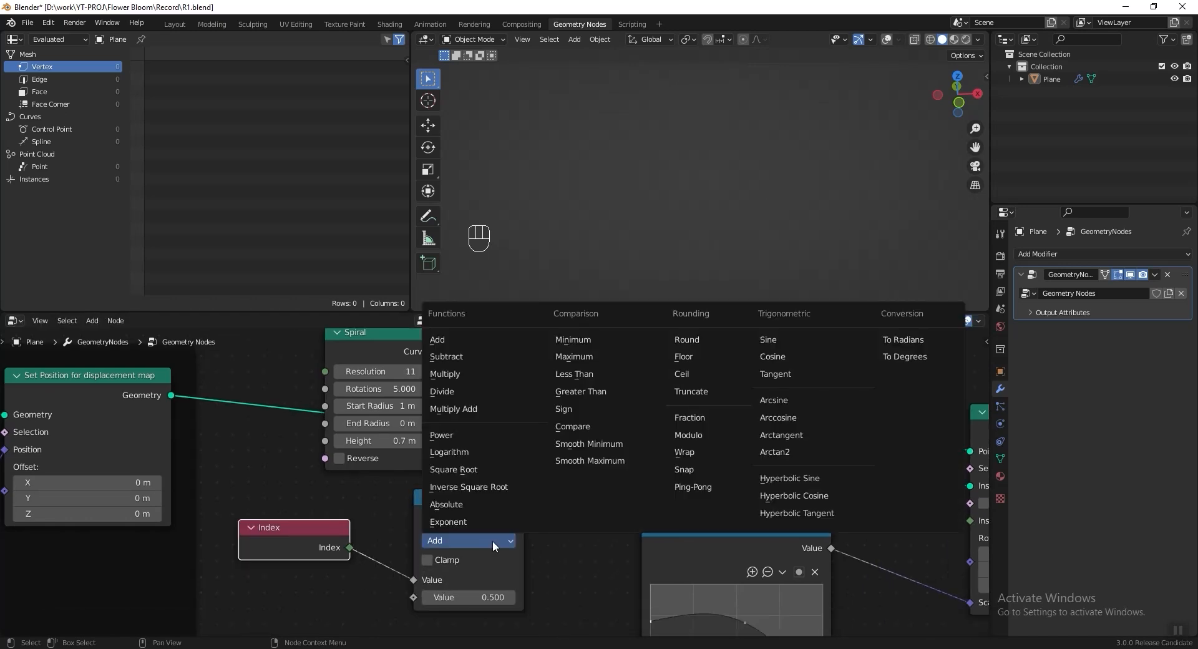
click(692, 491)
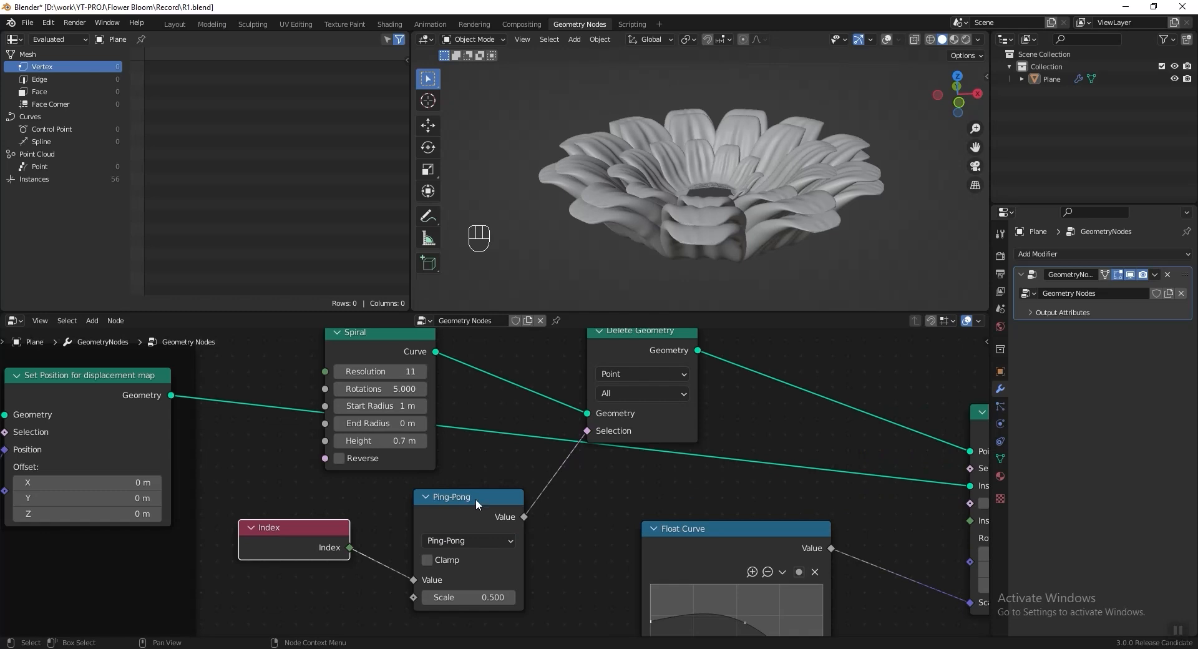
click(473, 596)
text(1)
key(Return)
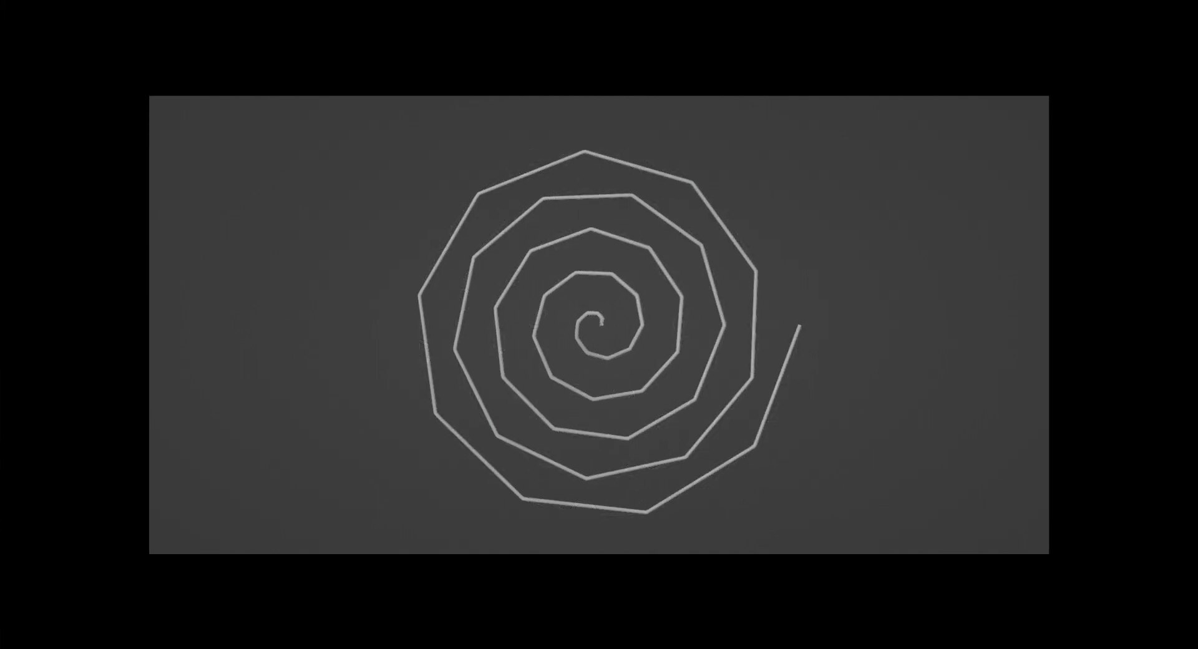
key(ctrl+s)
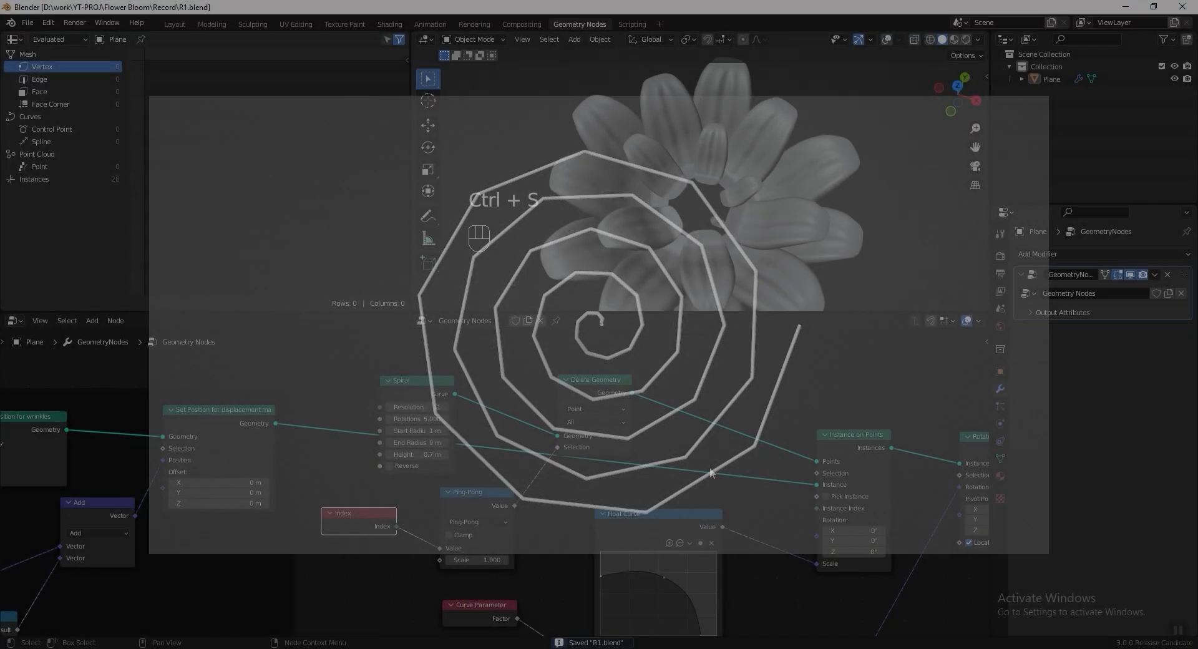
Step: Group the nodes from Spiral and Index through the last Rotate Instances in a frame labelled "Clonning" and save the file
scroll(710, 467, down, 3)
scroll(374, 412, down, 2)
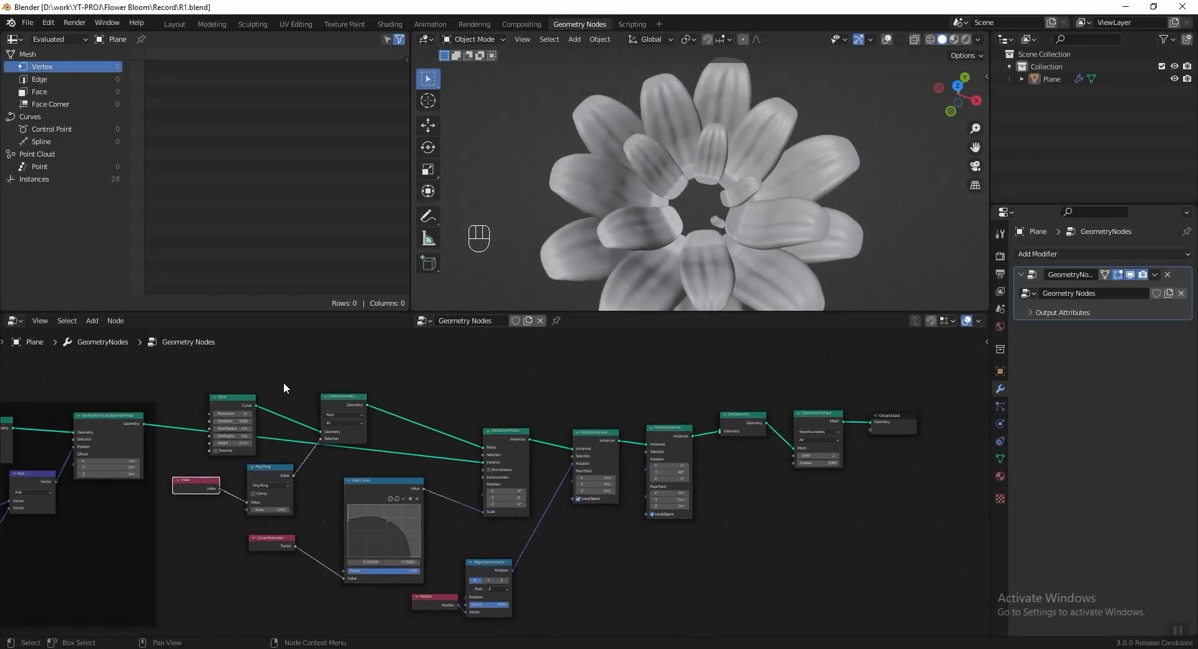
drag(194, 355, 705, 609)
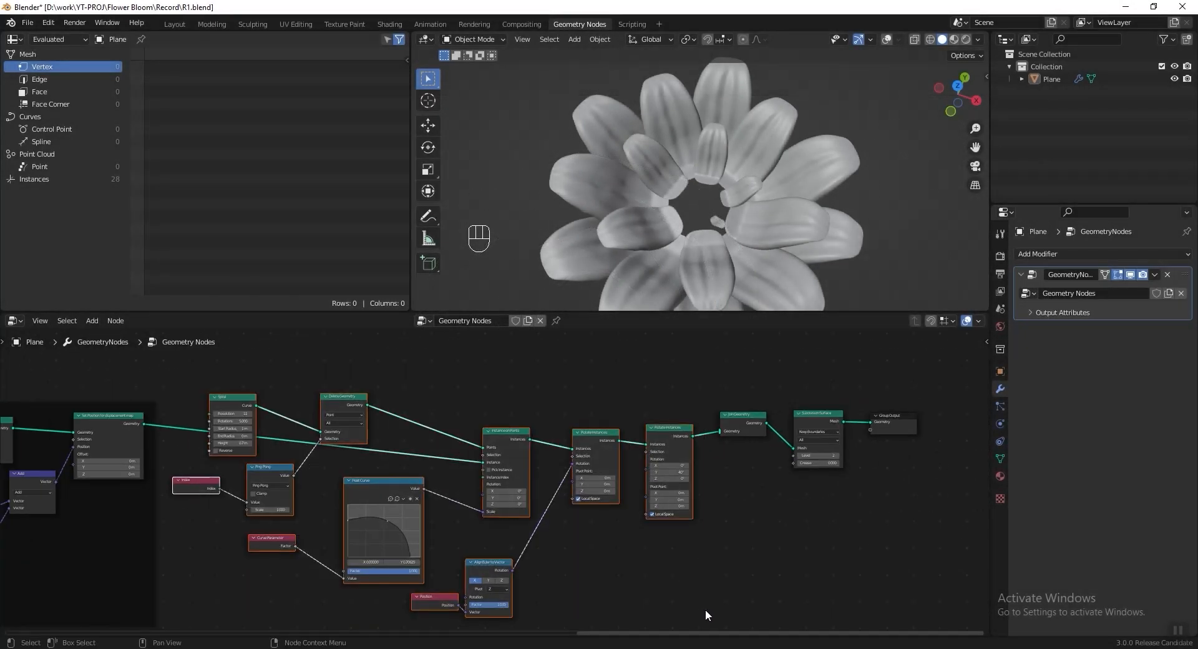
key(ctrl+j)
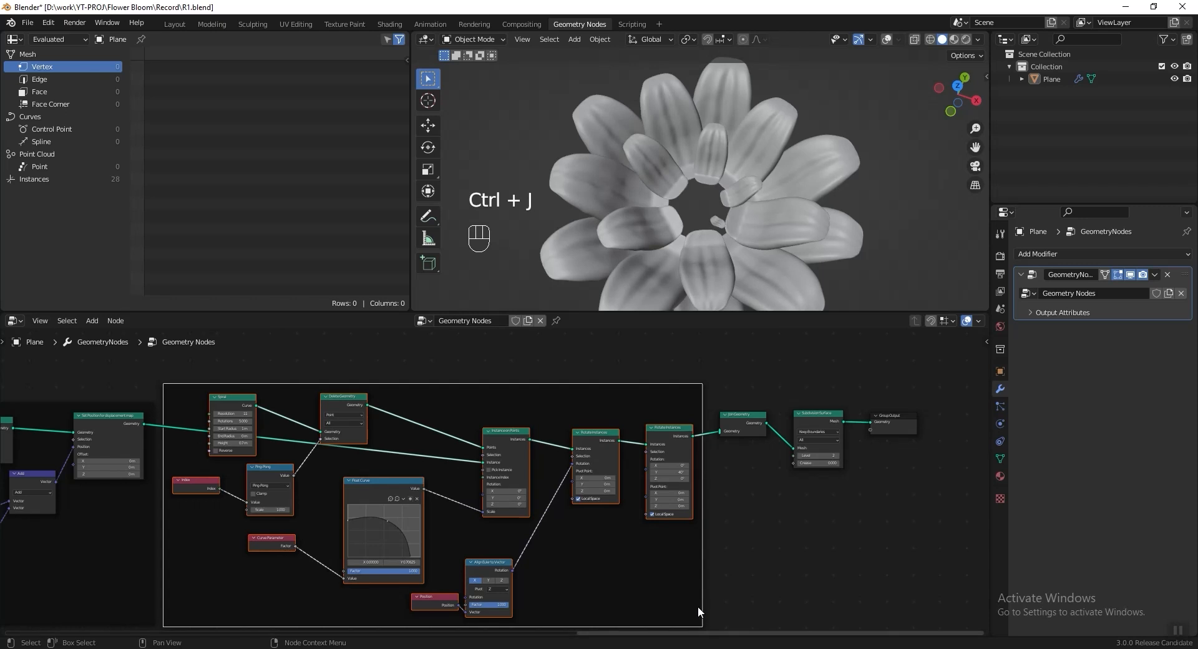
key(F2)
text(Clonning)
key(Return)
middle_drag(498, 374, 682, 385)
key(ctrl+s)
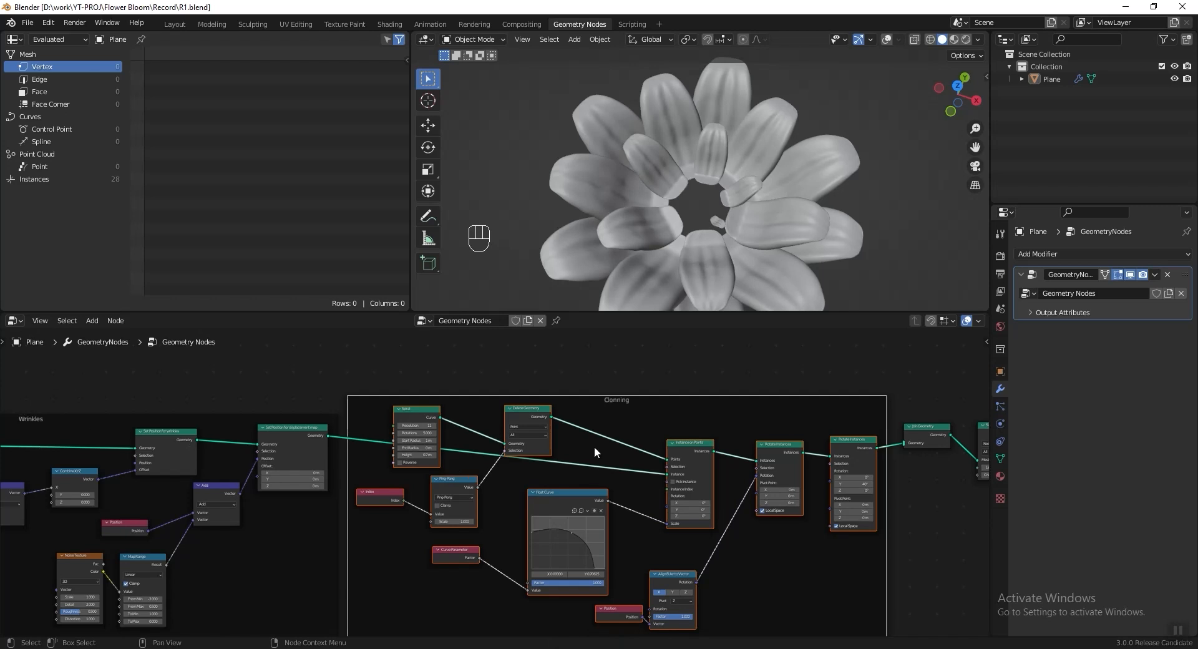
Step: Set the Spiral node's Resolution to 19 and save the file
middle_drag(643, 439, 368, 442)
drag(717, 493, 811, 434)
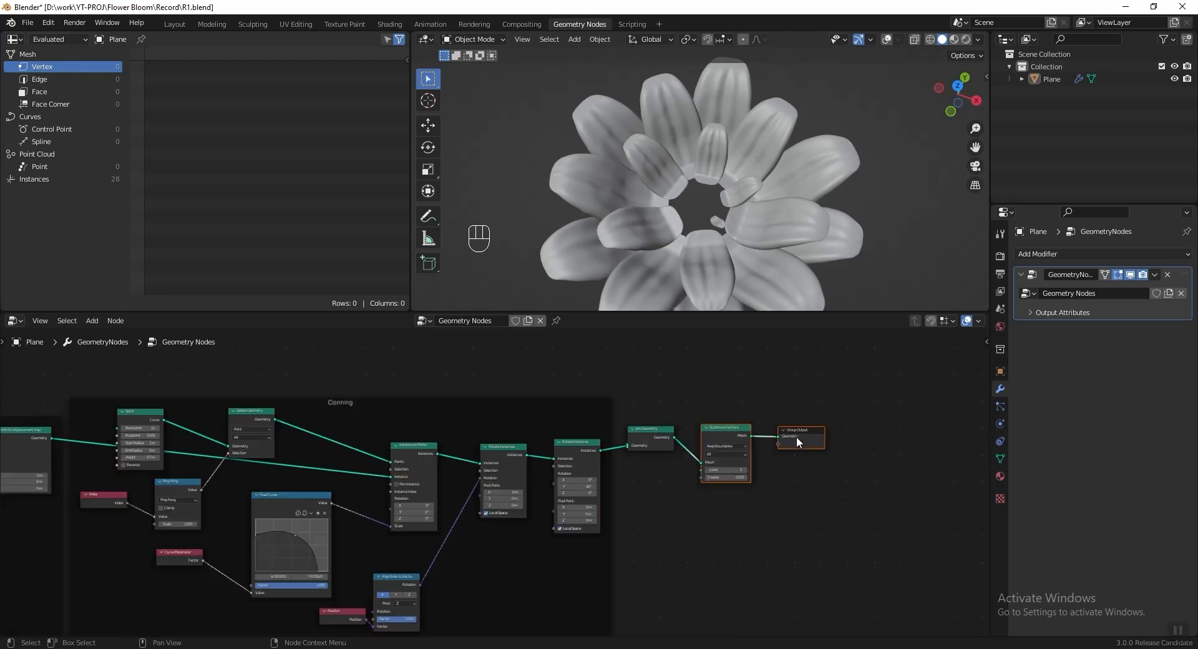
key(ctrl+s)
scroll(398, 456, up, 5)
middle_drag(398, 456, 538, 493)
click(398, 448)
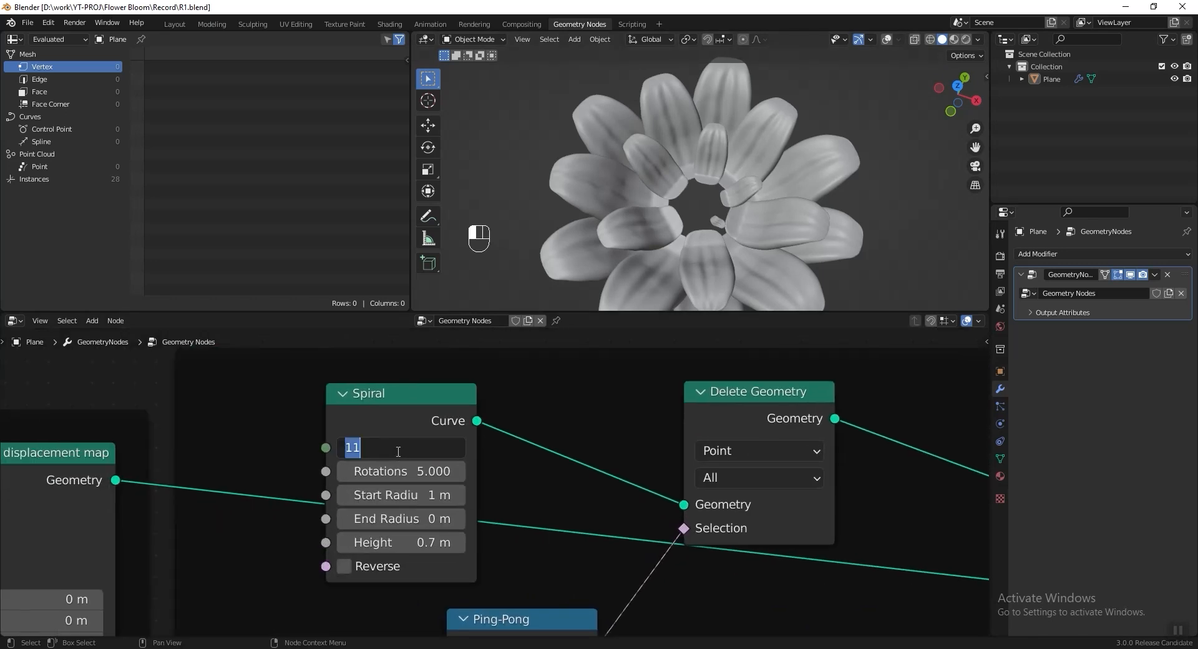
text(19)
key(Return)
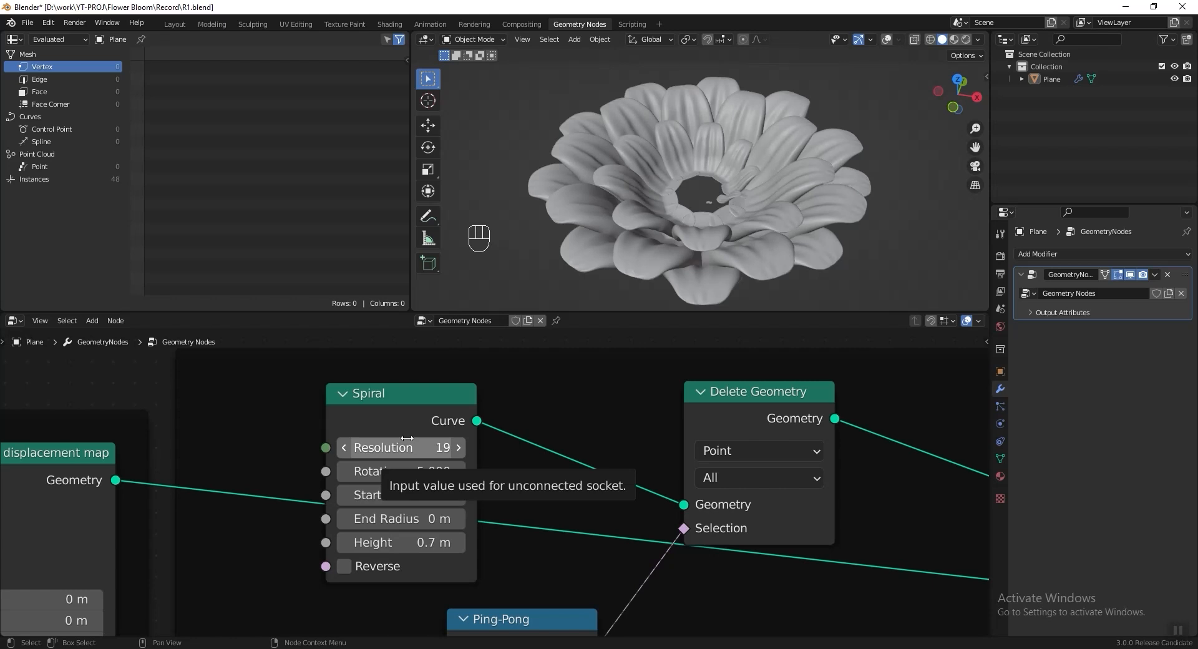
key(ctrl+s)
Step: Set the Spiral node's Height to 1 m and inspect the flower from another angle
click(412, 544)
text(1)
key(Return)
middle_drag(711, 206, 715, 152)
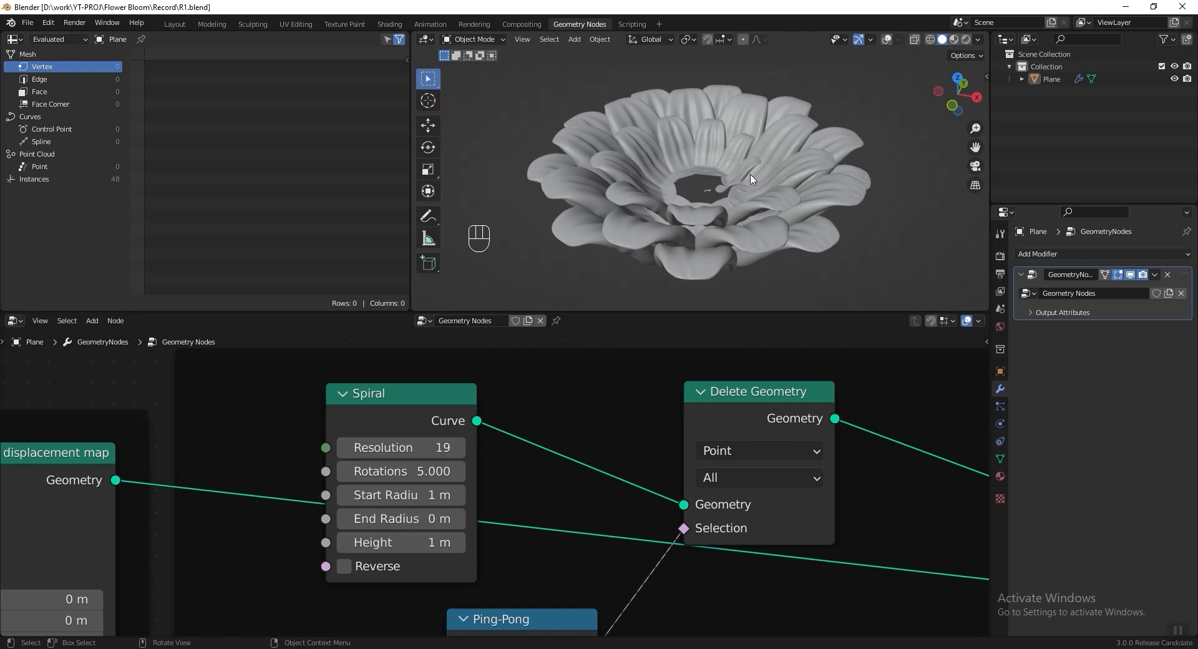
Step: Move the Join Geometry, Subdivision Surface and Group Output nodes farther away from the Clonning frame
scroll(432, 412, down, 5)
drag(430, 410, 645, 508)
key(g)
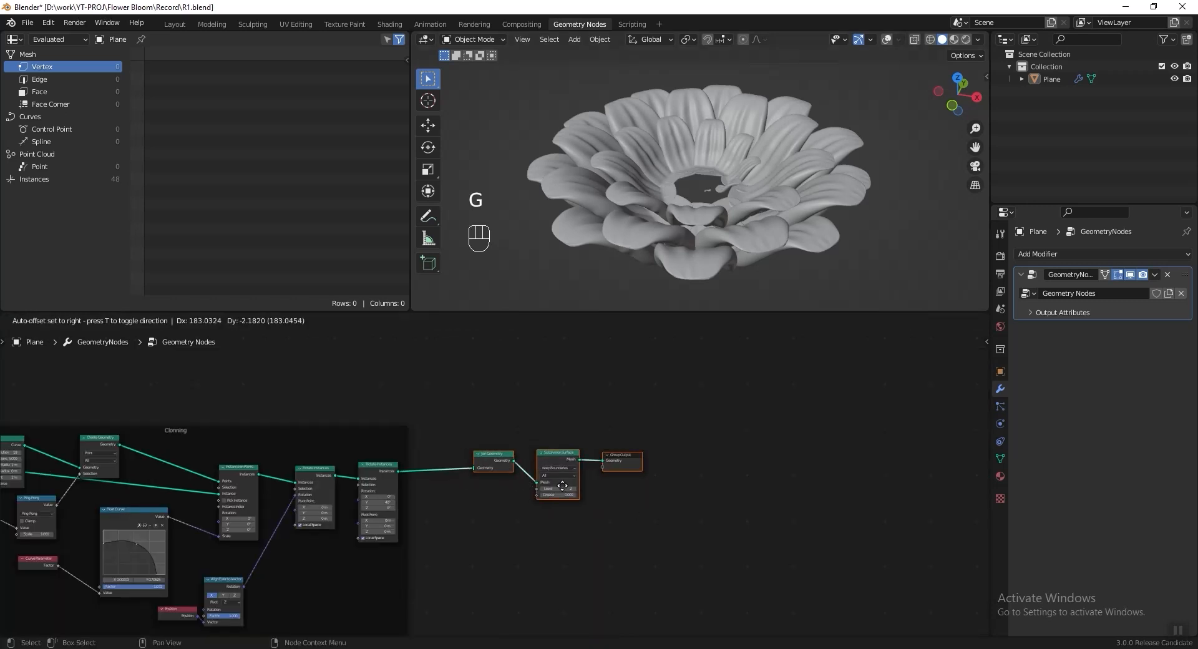
click(848, 450)
scroll(437, 468, up, 4)
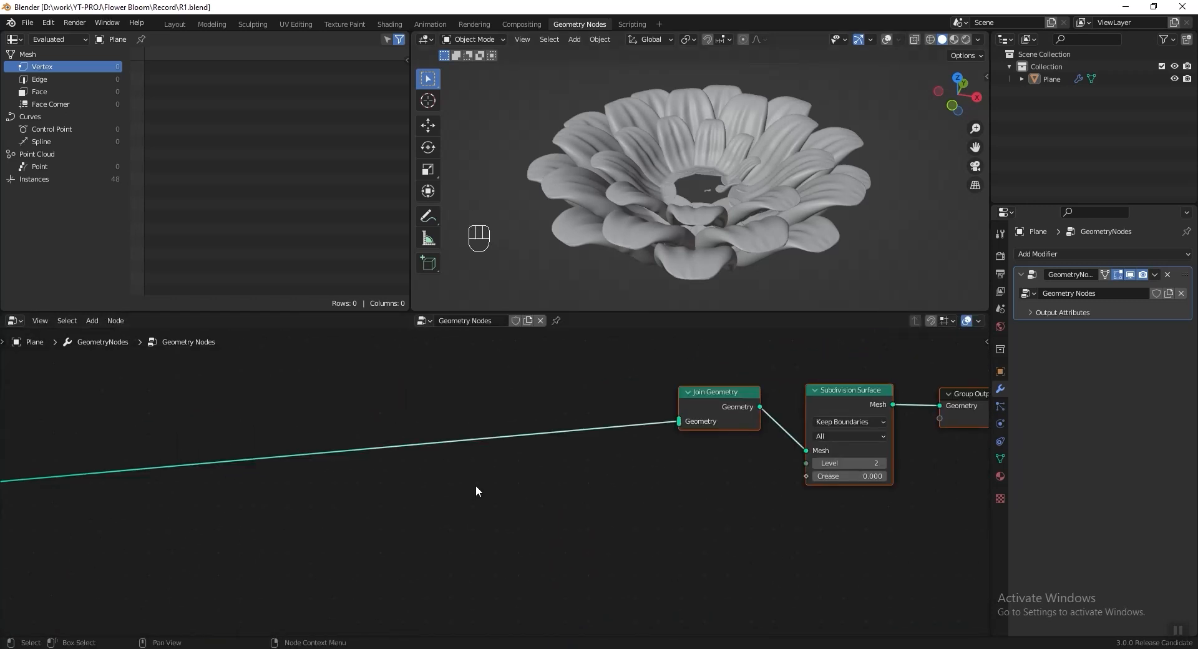
Step: Add a Curve Circle node below Join Geometry and connect its Curve output to Join Geometry
key(shift+a)
mouse_move(474, 446)
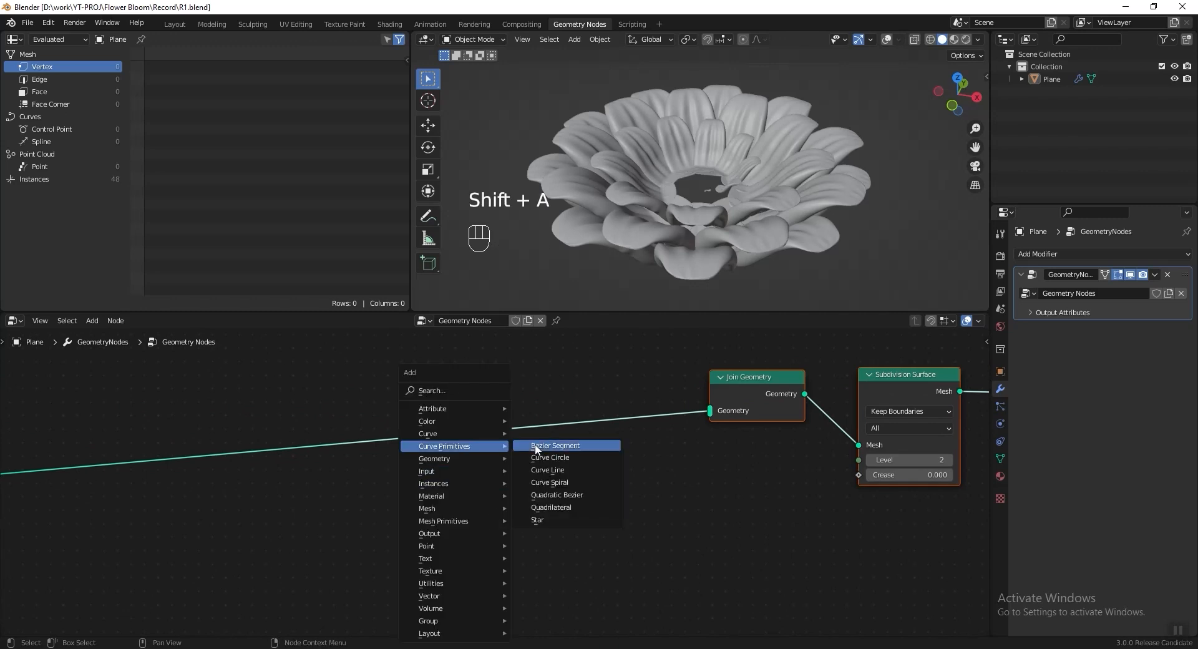
click(586, 458)
click(431, 522)
drag(469, 543, 705, 416)
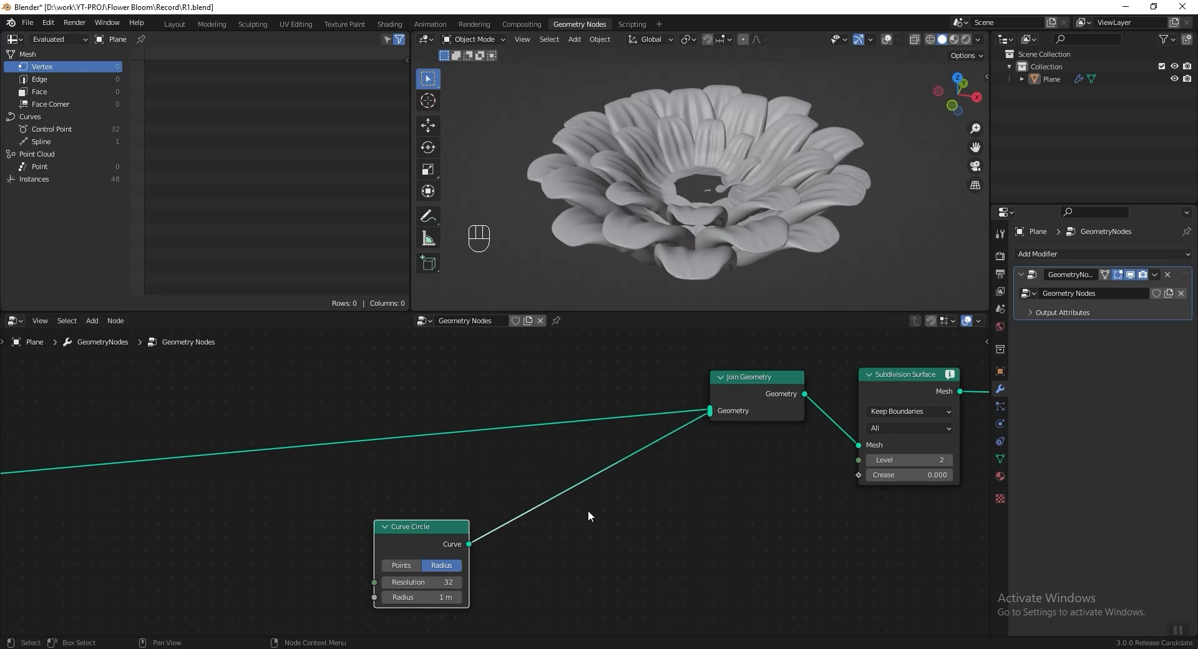
Step: Add an Instance on Points node between the Curve Circle and Join Geometry nodes
key(shift+a)
text(instance)
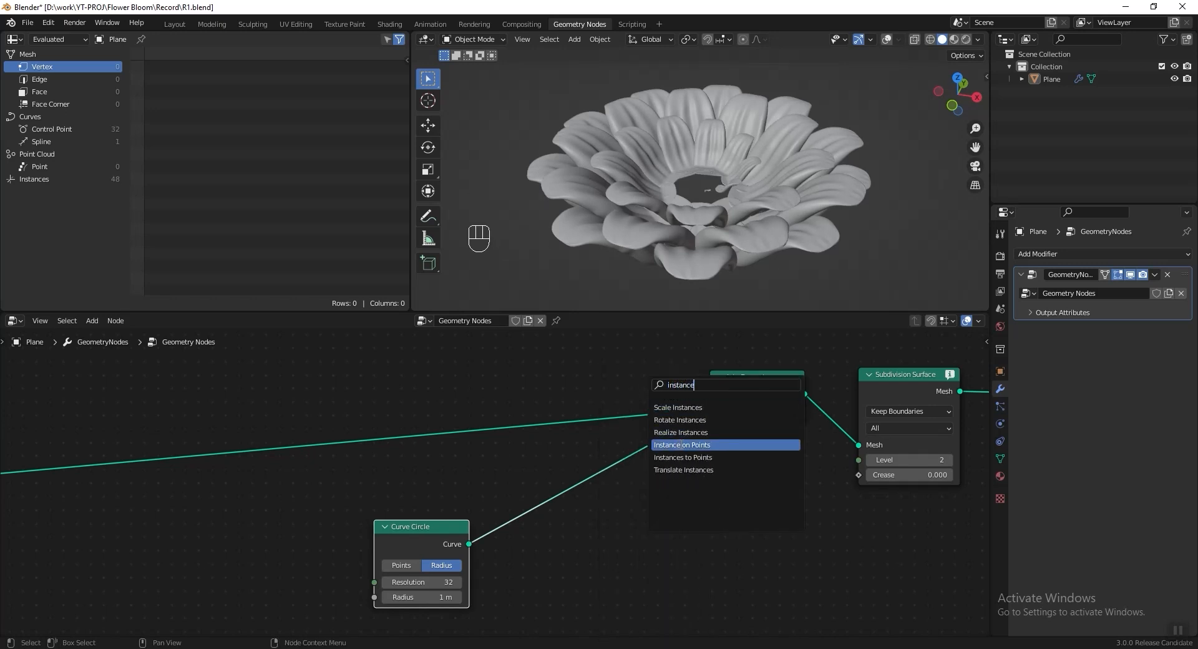
click(682, 445)
Step: Connect the Geometry output of the "Set Position for wrinkles" node to the Instance input of the new Instance on Points node
scroll(597, 492, down, 10)
middle_drag(357, 474, 797, 445)
middle_drag(420, 489, 780, 475)
middle_drag(331, 462, 540, 448)
scroll(537, 445, up, 5)
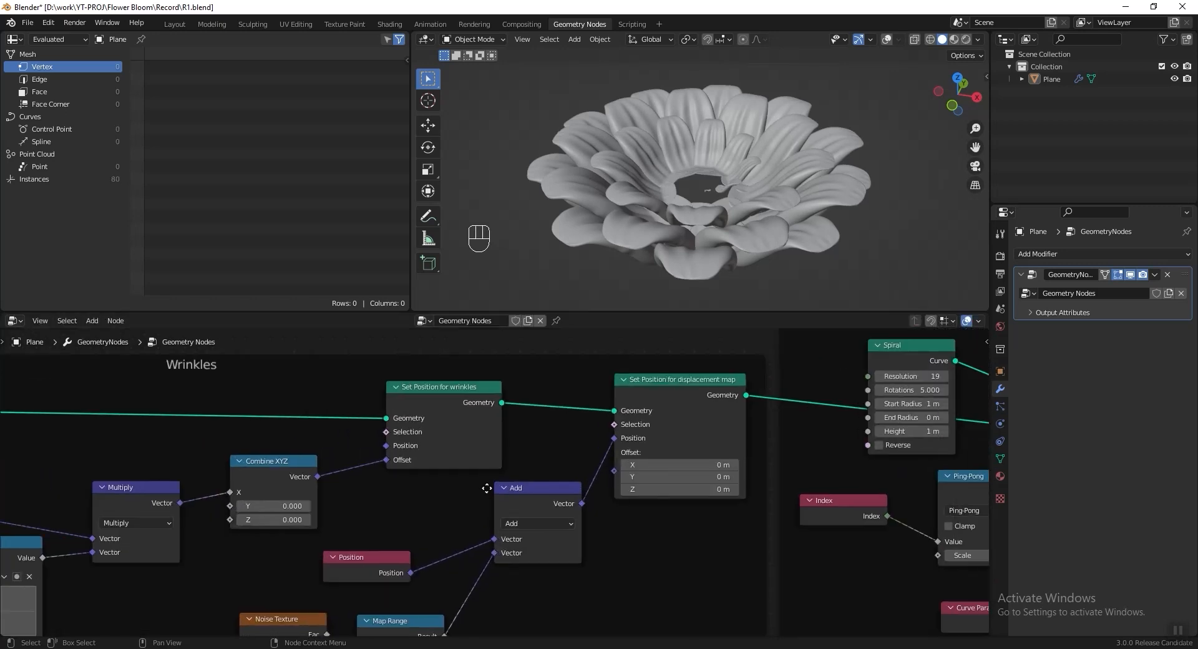
drag(485, 403, 512, 436)
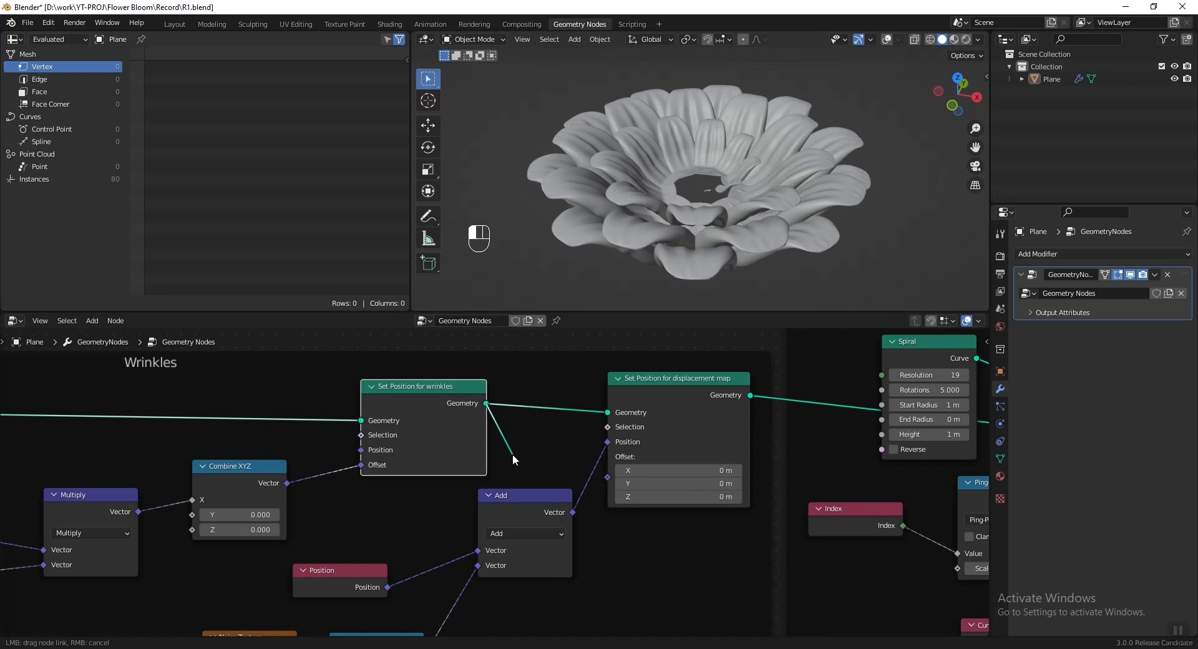
drag(513, 460, 514, 456)
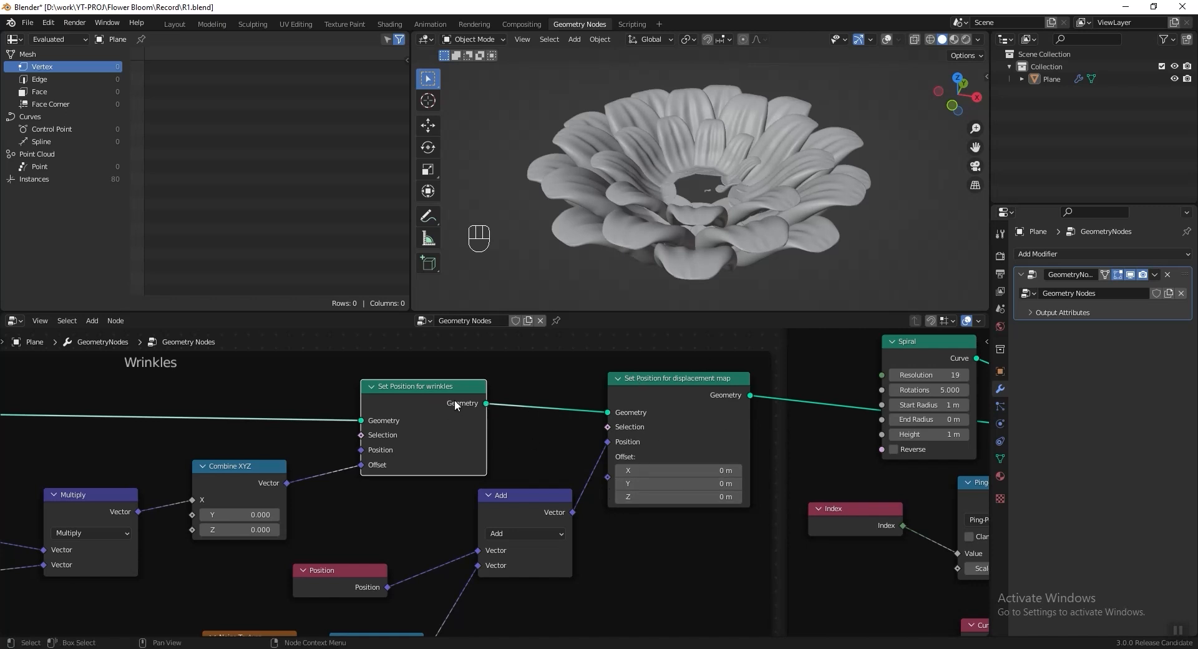
drag(486, 403, 749, 436)
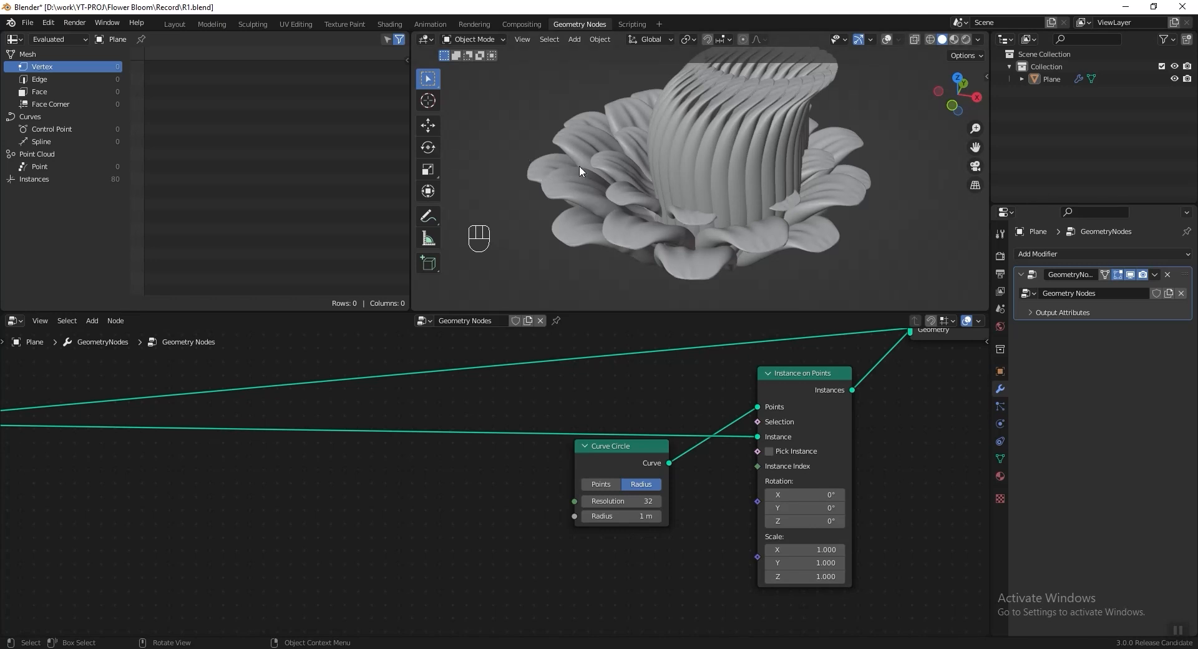
Step: Insert a Rotate Instances node between the new Instance on Points node and Join Geometry
middle_drag(917, 484, 762, 505)
key(shift+a)
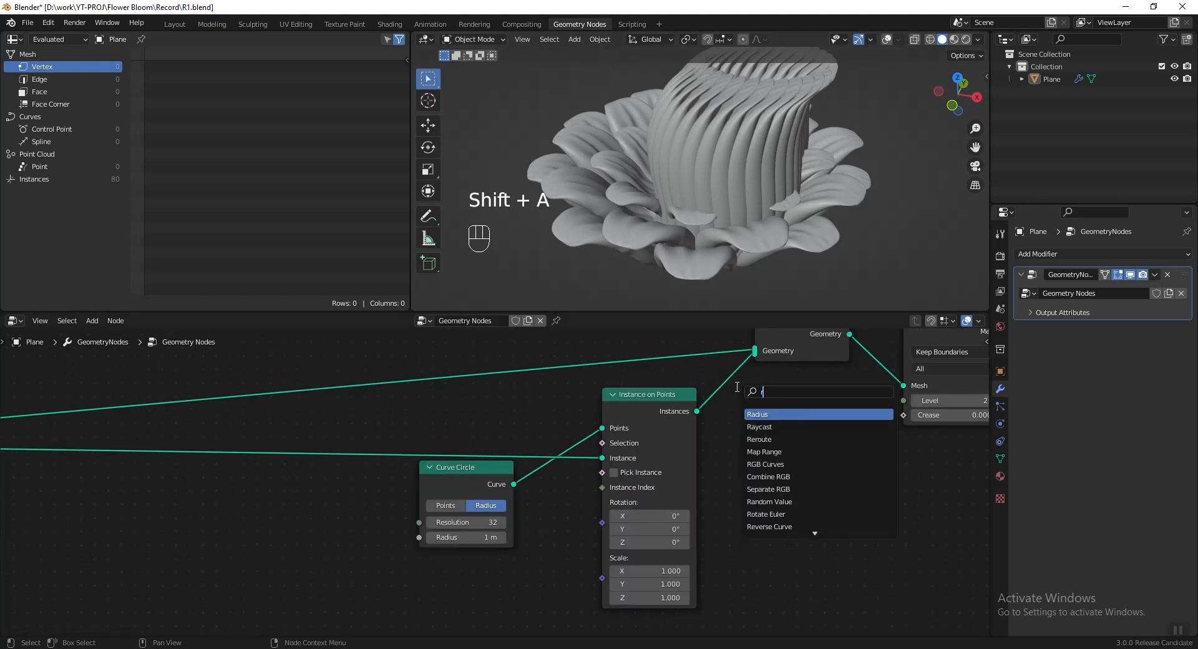
text(rotate)
click(780, 437)
click(753, 428)
Step: Add an Align Euler to Vector node below Instance on Points and connect its Rotation output to Rotate Instances' Rotation input
middle_drag(807, 615, 702, 546)
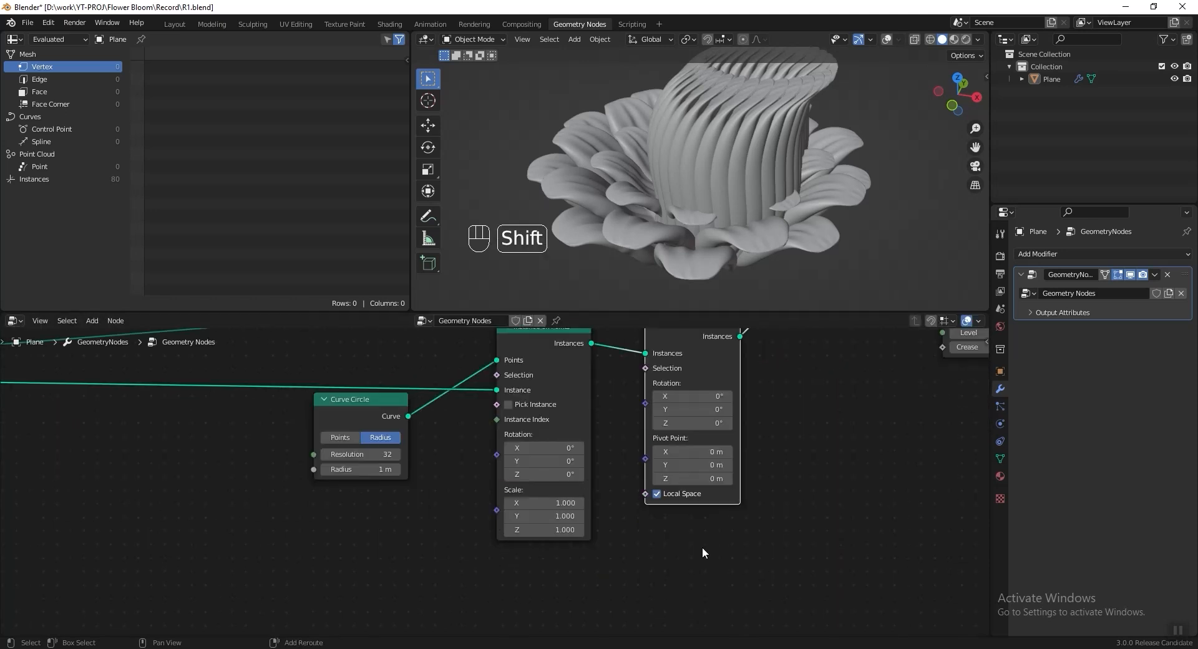
key(shift+a)
click(677, 393)
text(align eul)
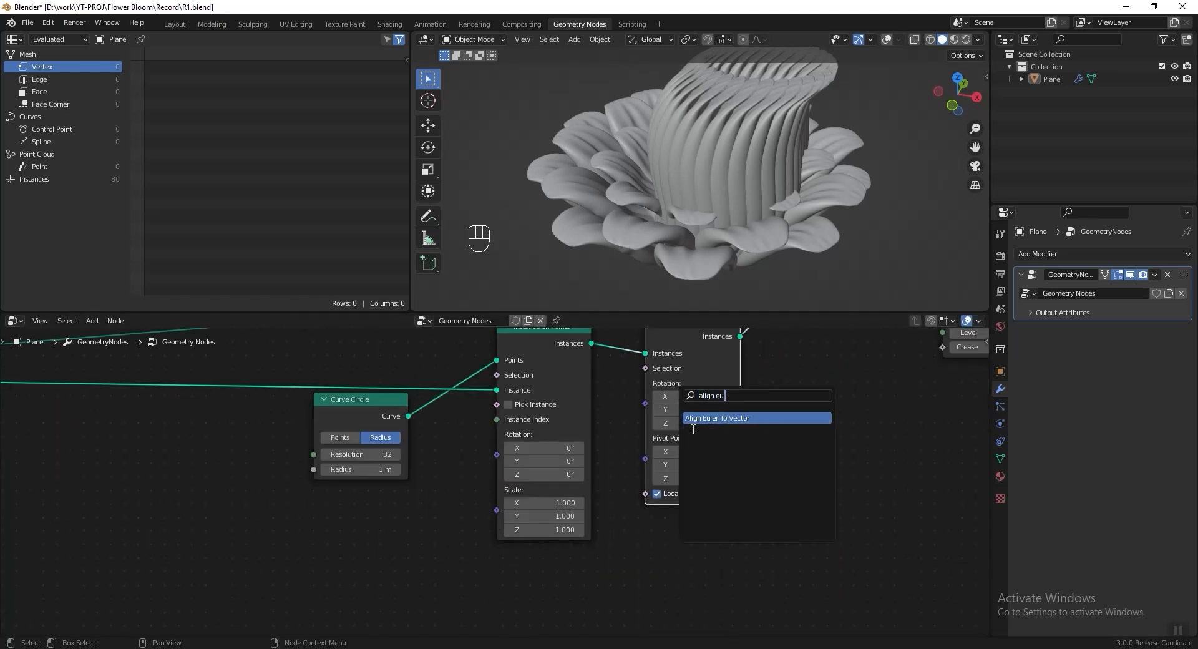
click(694, 418)
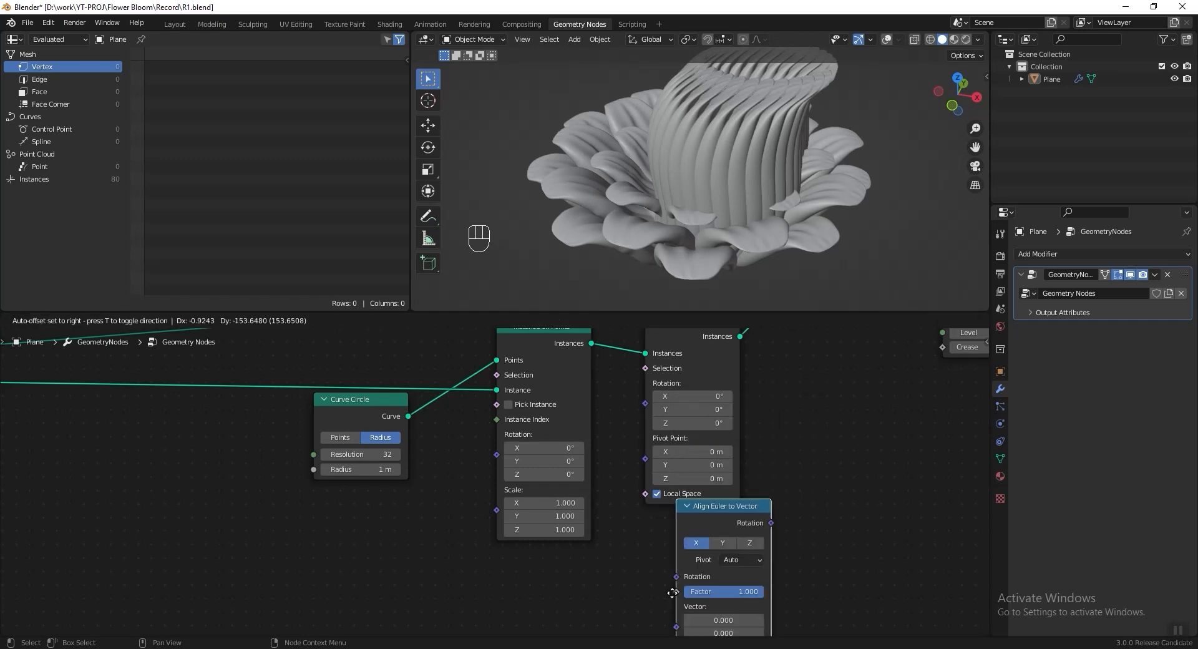
click(523, 573)
drag(593, 574, 645, 397)
Step: Add a Position node and connect it to the Vector input of Align Euler to Vector
middle_drag(661, 548, 696, 436)
key(shift+a)
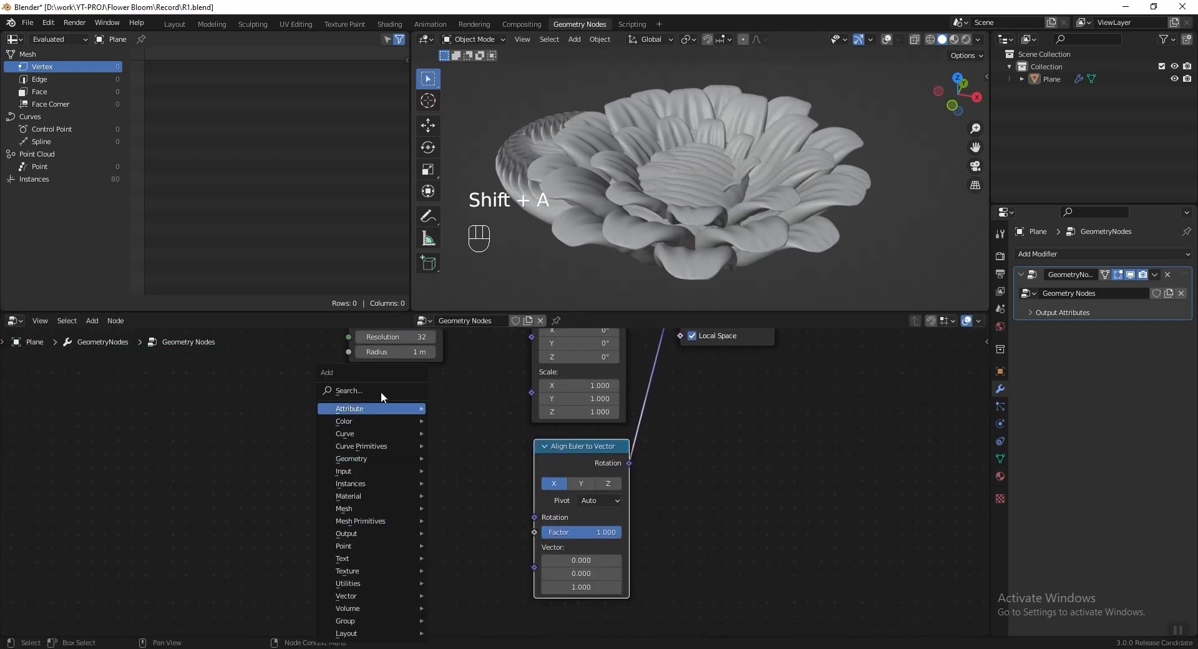
text(posi)
key(Return)
click(332, 540)
drag(408, 548, 530, 570)
Step: Insert a Transform node between Rotate Instances and Join Geometry
scroll(657, 376, down, 1)
middle_drag(658, 378, 599, 497)
scroll(746, 437, up, 1)
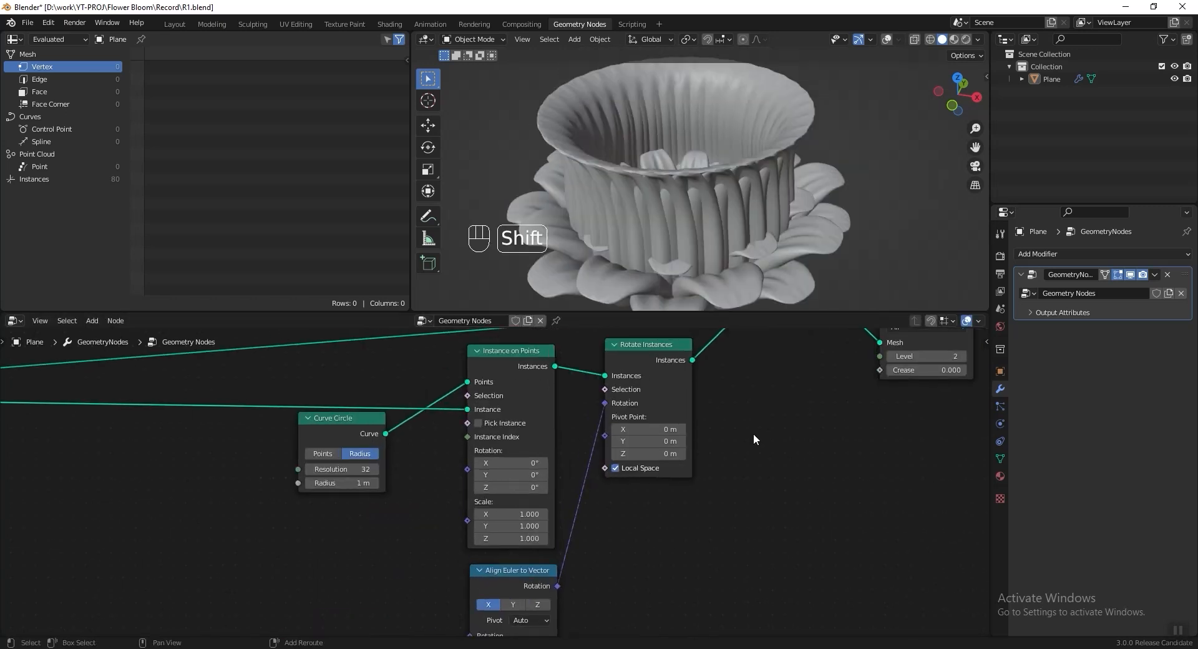
key(shift+a)
text(tra)
key(Return)
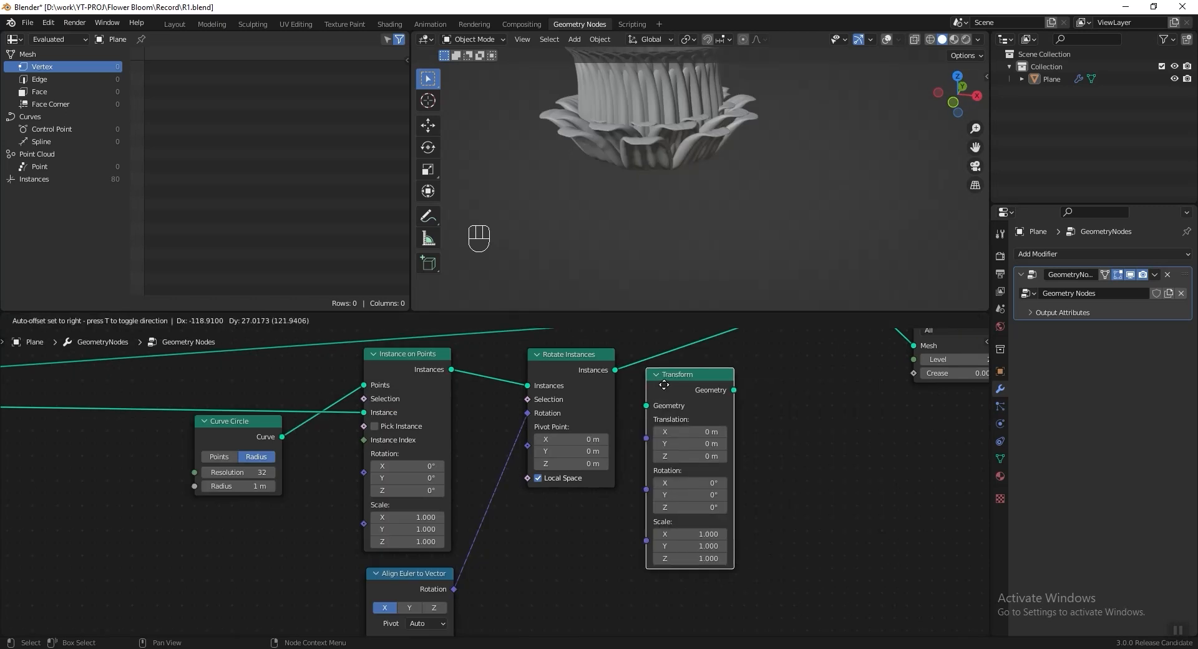
click(666, 367)
Step: Set the Transform node's Y rotation to 180° and its Z translation to 0.1 m
drag(709, 433, 624, 433)
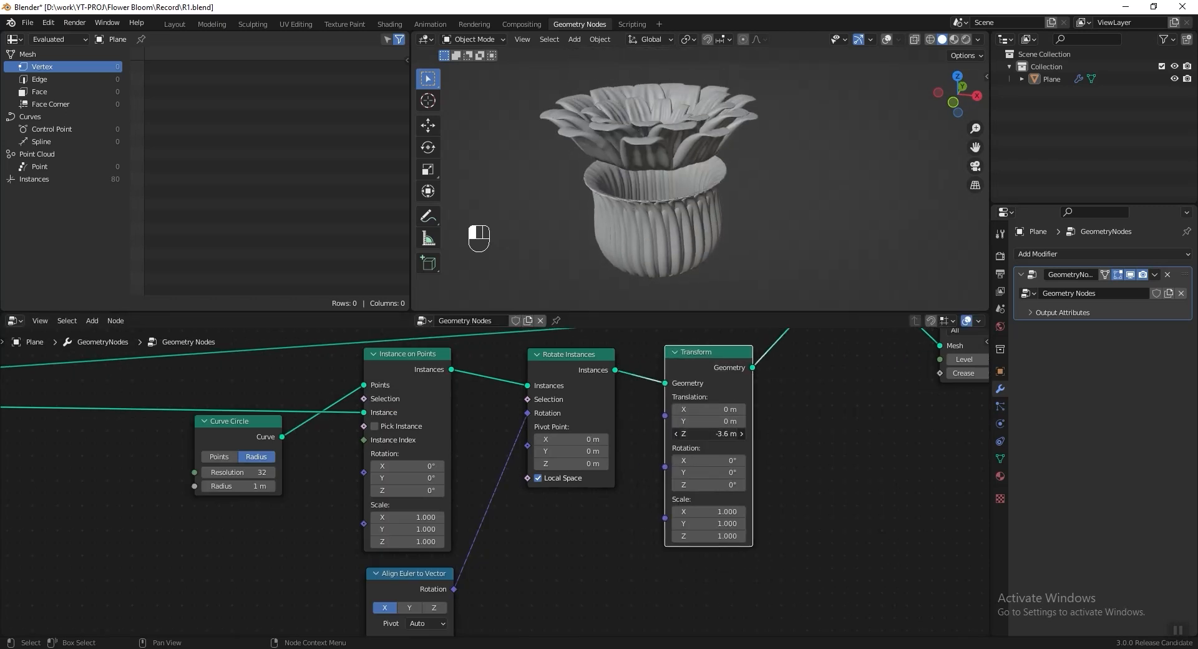
double_click(713, 471)
text(180)
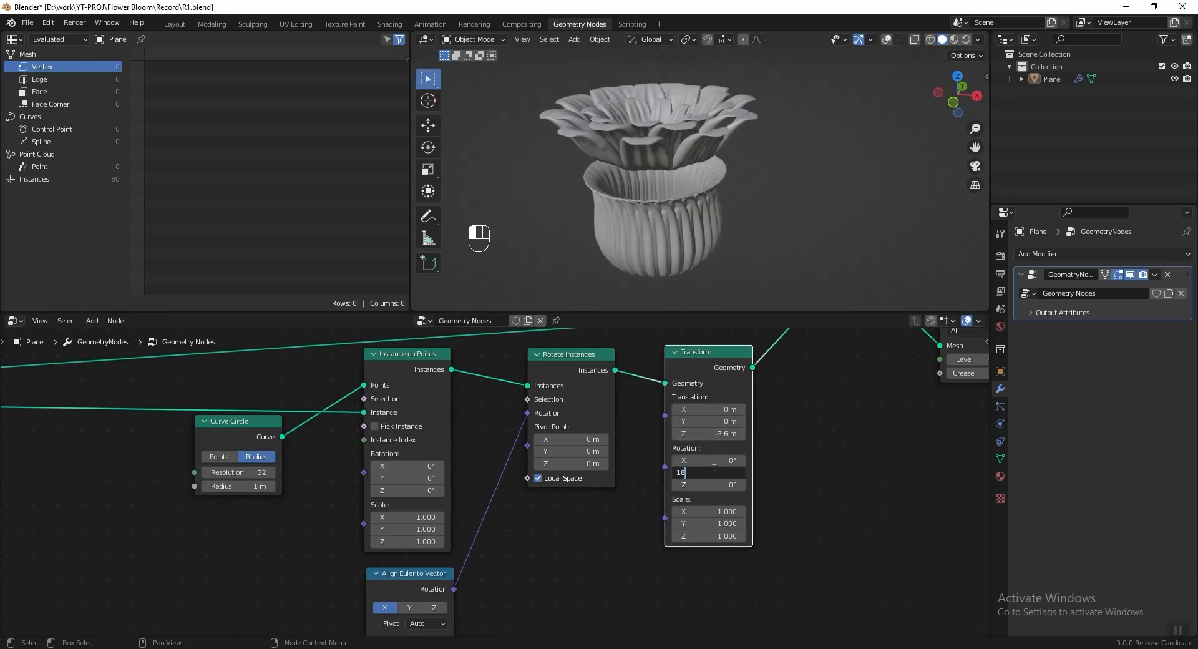
key(Return)
drag(709, 433, 783, 433)
click(710, 431)
key(BackSpace)
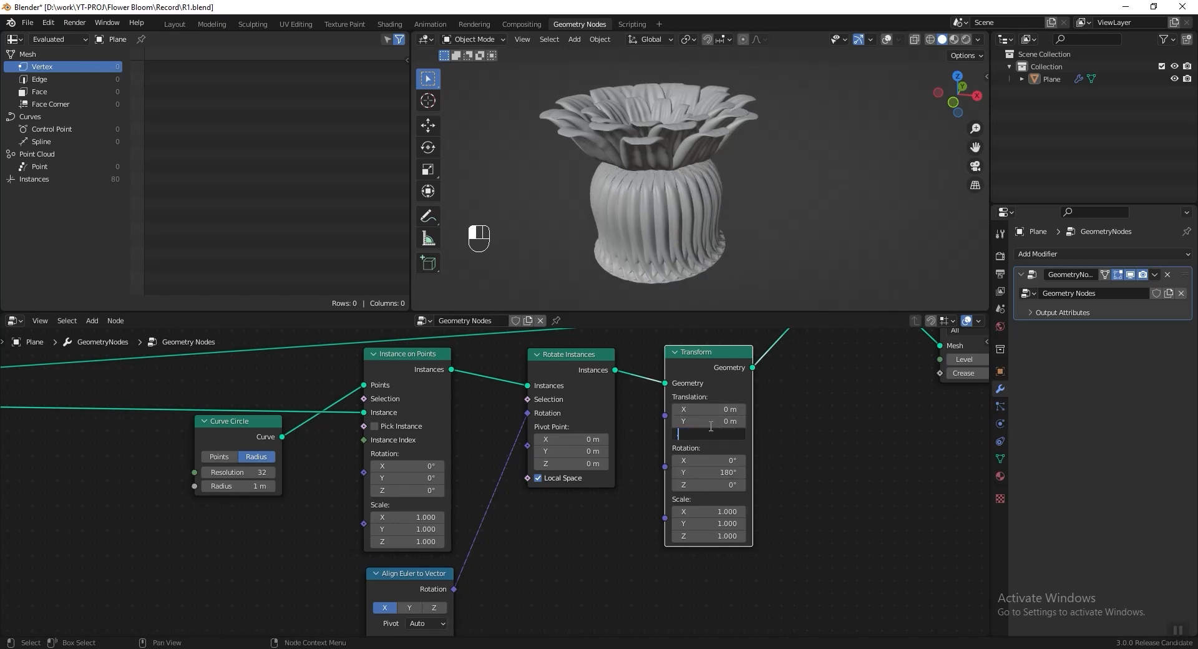
text(.1)
key(Return)
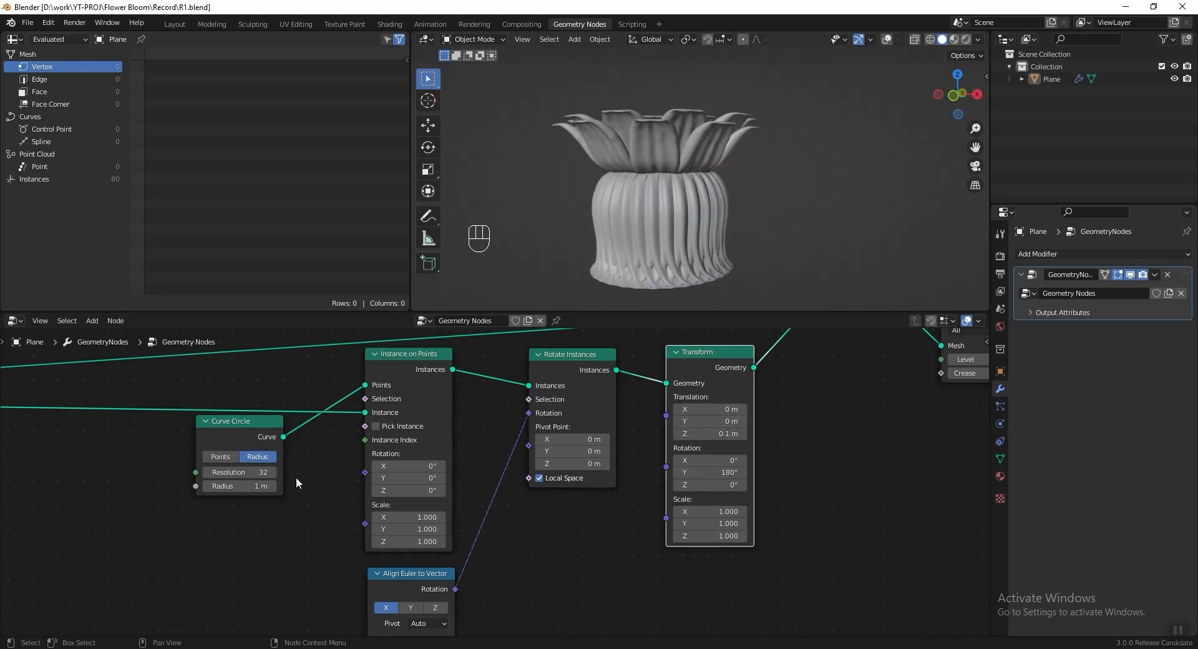
Step: Set the Curve Circle node's Resolution to 5
click(237, 472)
text(5)
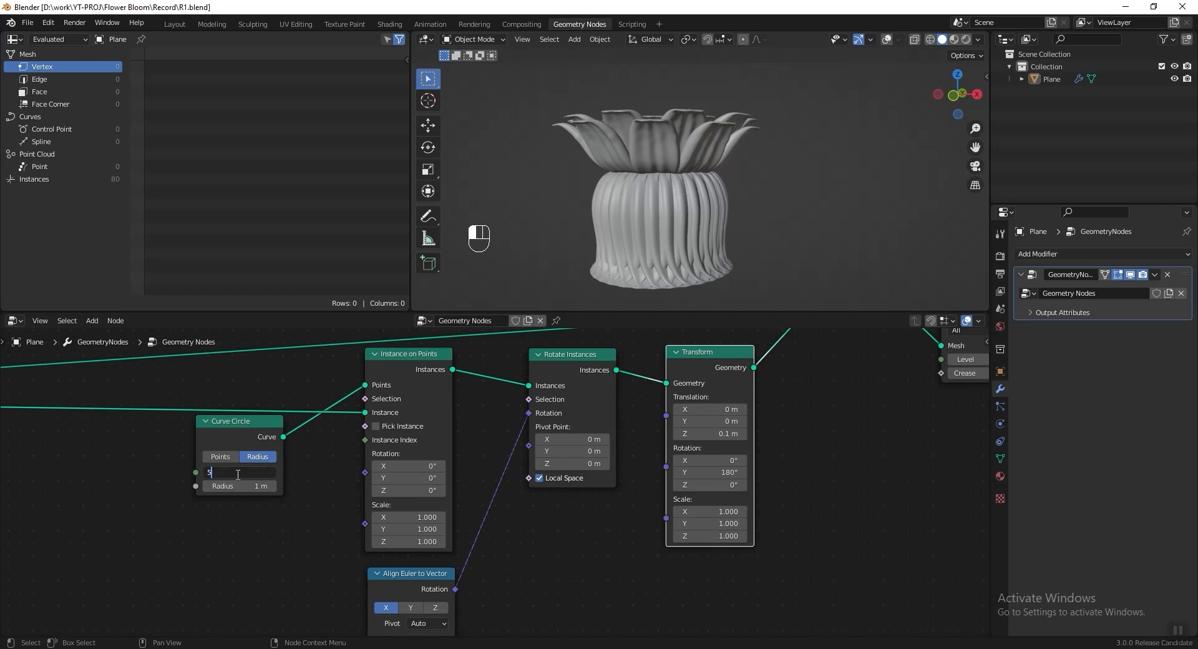
key(Return)
Step: Duplicate the Rotate Instances node, insert the copy after Transform, and set its Y rotation to 24°
middle_drag(655, 382, 565, 414)
click(487, 394)
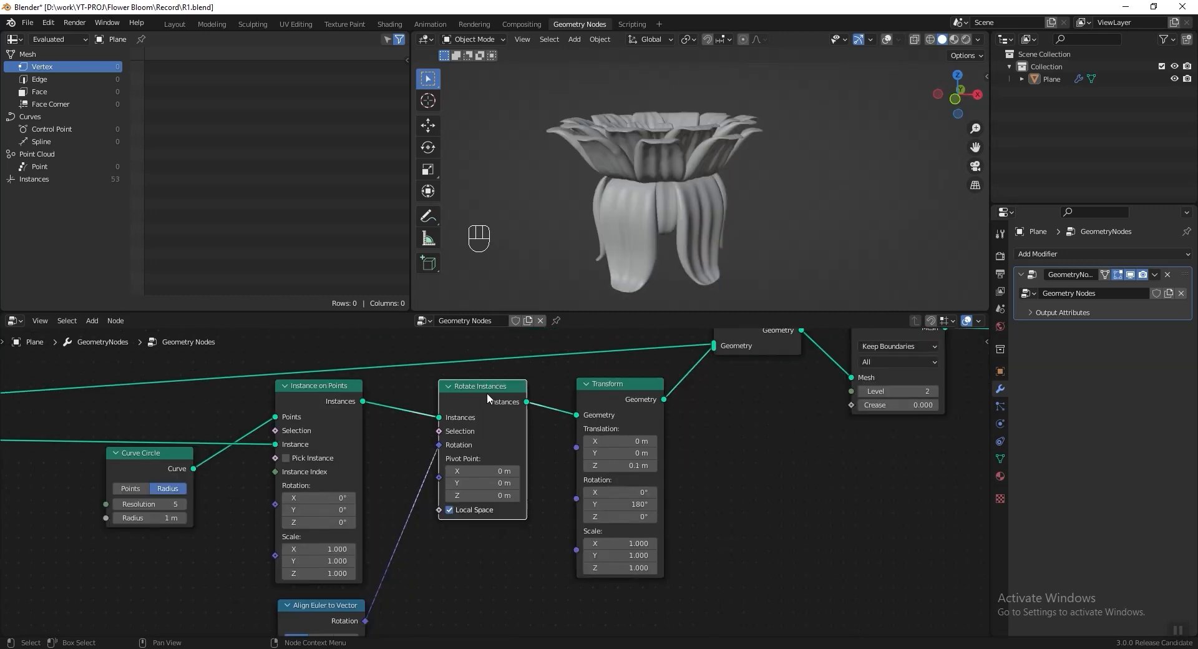
key(shift+d)
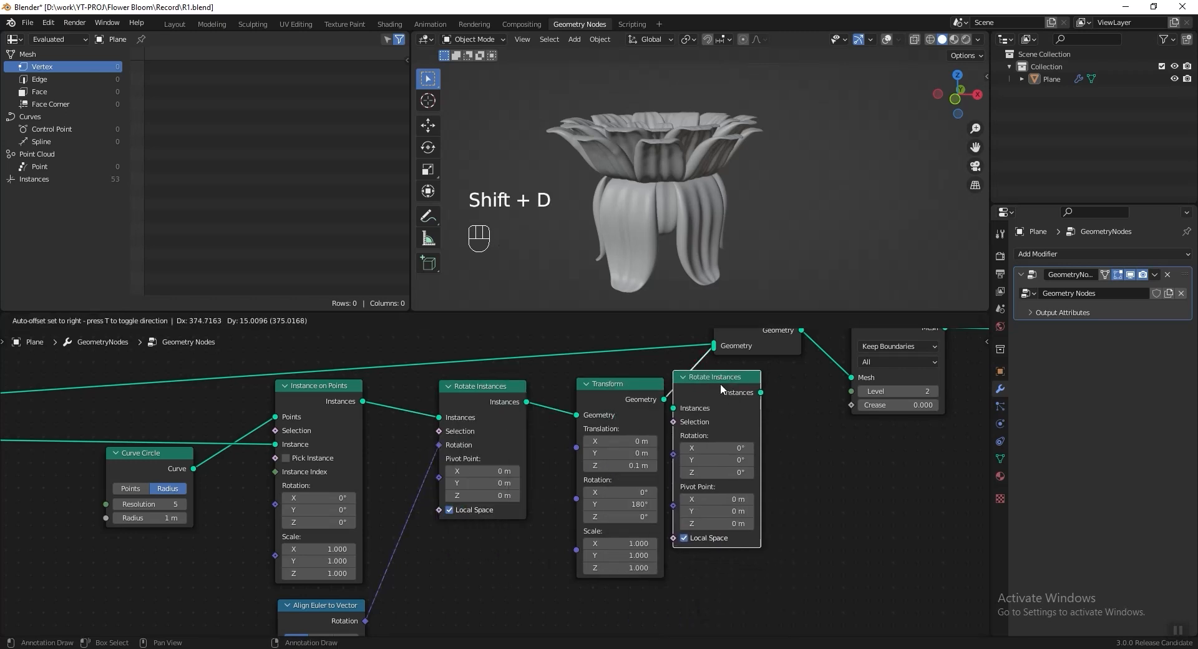
click(721, 382)
middle_drag(825, 417, 737, 412)
click(723, 465)
text(2)
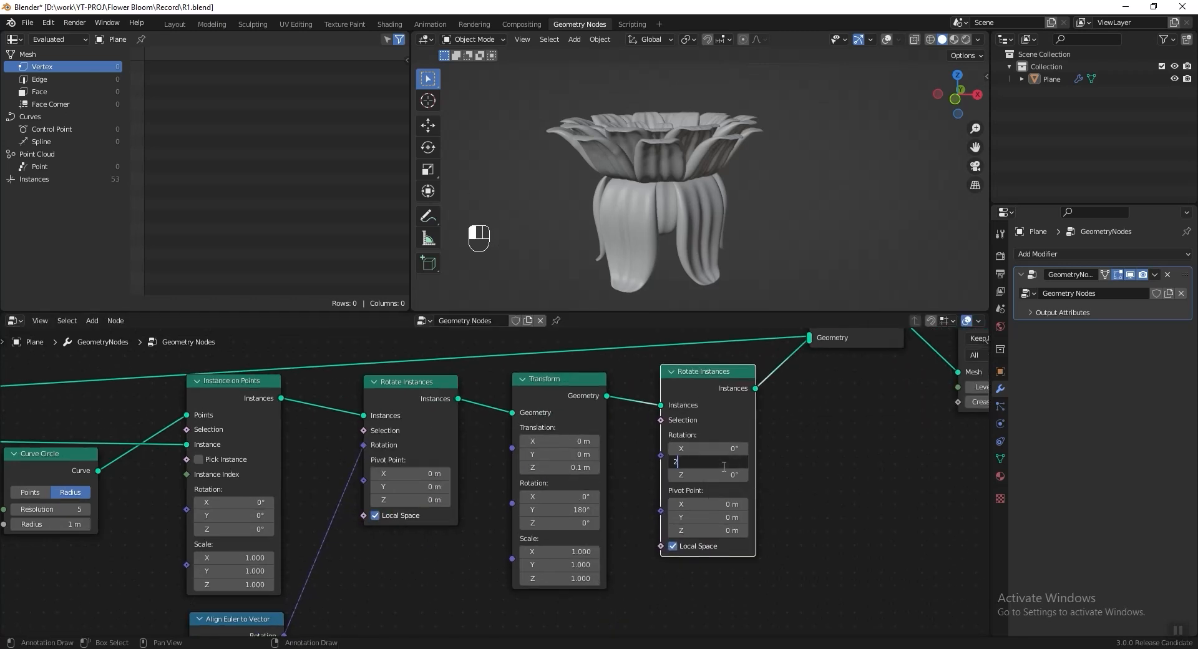
text(4)
key(Return)
Step: Set the Curve Circle node's Radius to 0.7 m and save the file
middle_drag(631, 185, 643, 187)
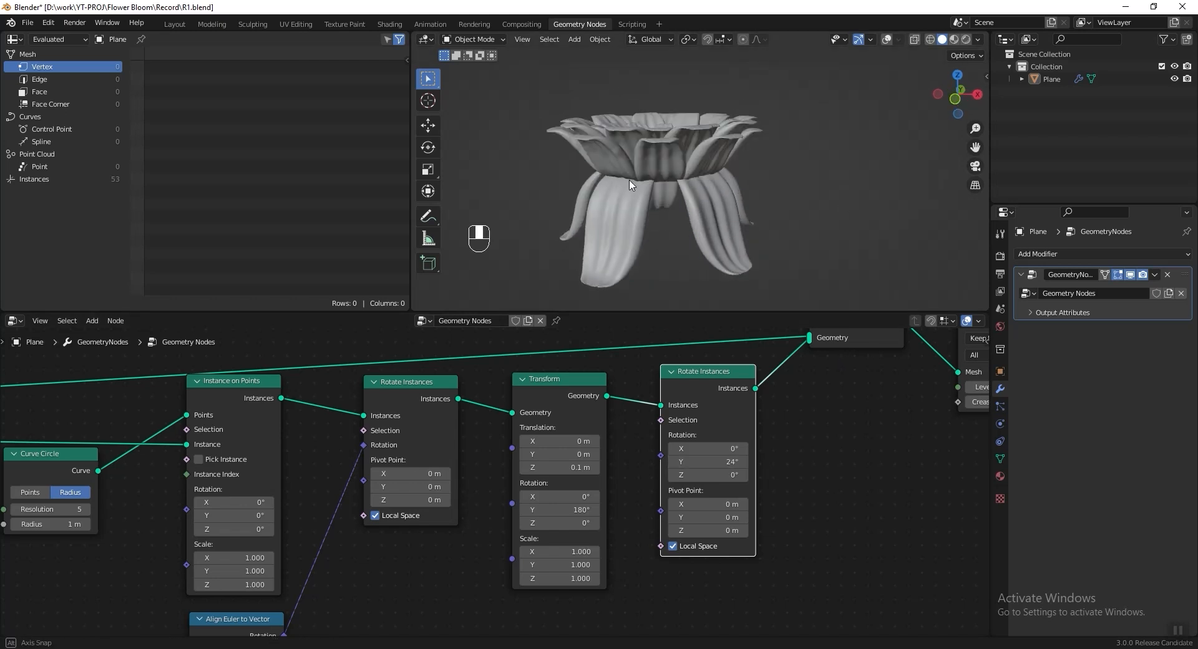
scroll(653, 192, up, 5)
middle_drag(190, 513, 619, 472)
scroll(620, 472, up, 3)
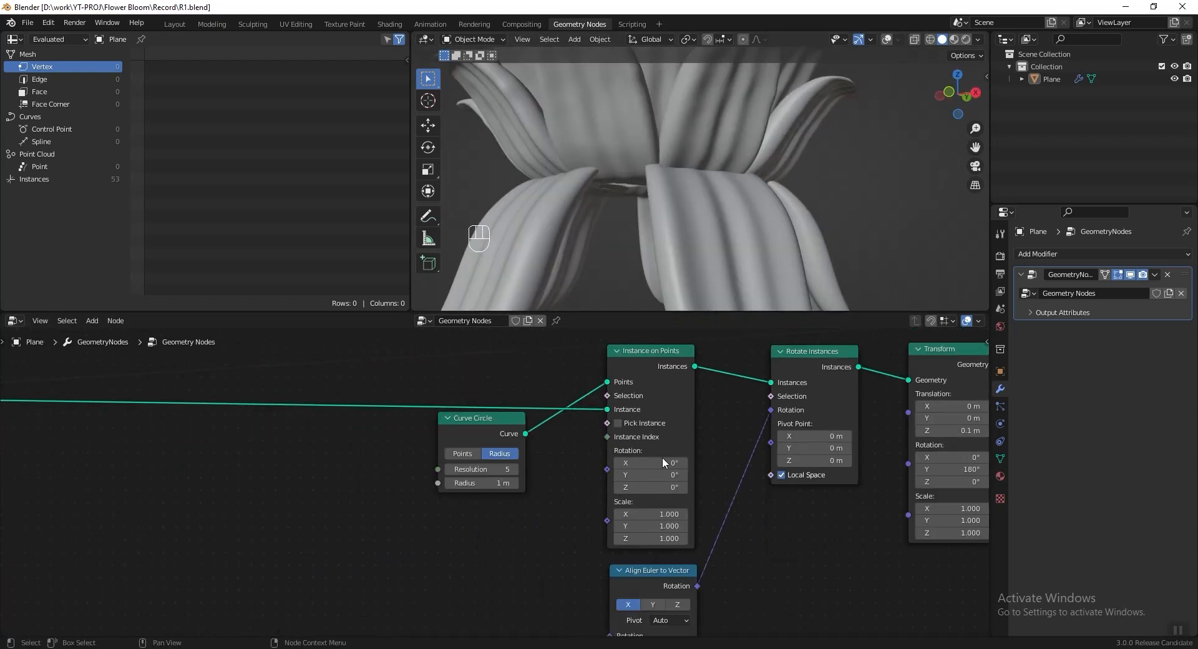
click(487, 484)
text(0.7)
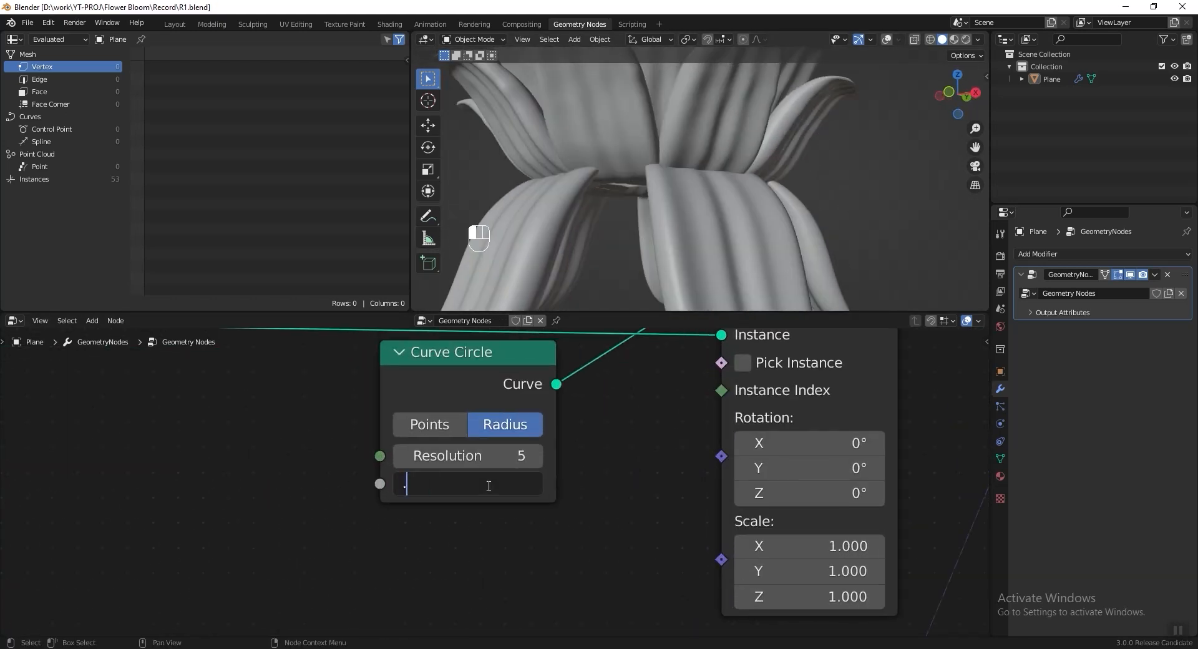
key(Return)
scroll(489, 484, down, 4)
key(ctrl+s)
Step: Add a Random Value node below Curve Circle and connect its Value output to the Scale input of Instance on Points
scroll(699, 174, down, 5)
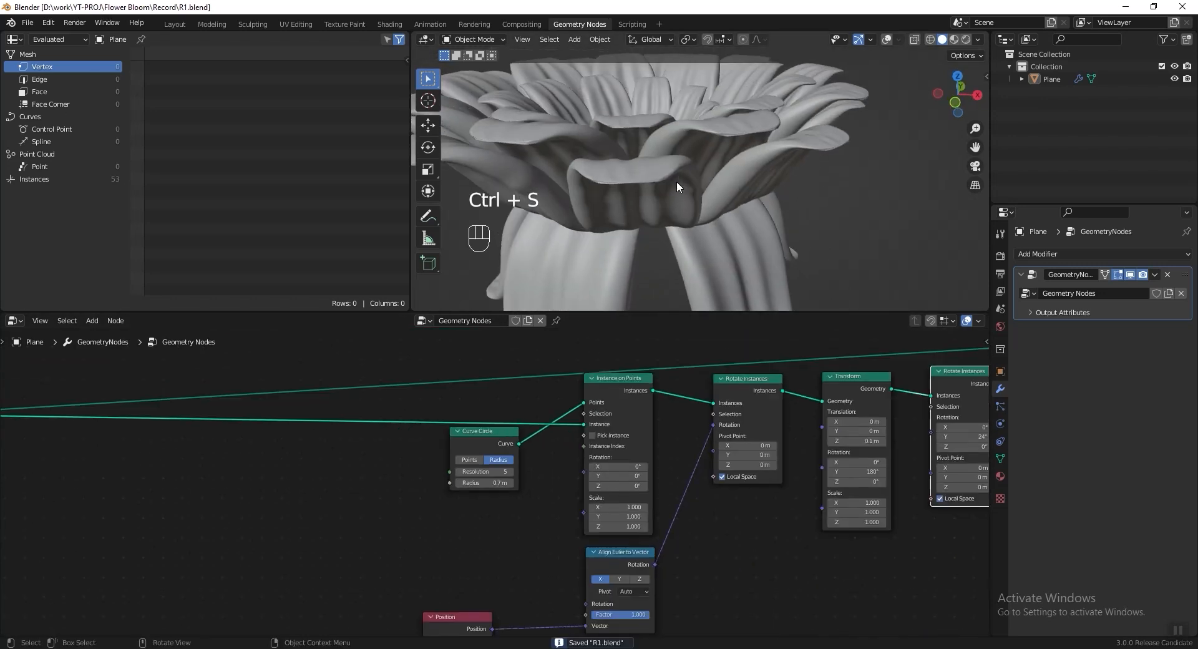
middle_drag(841, 375, 610, 398)
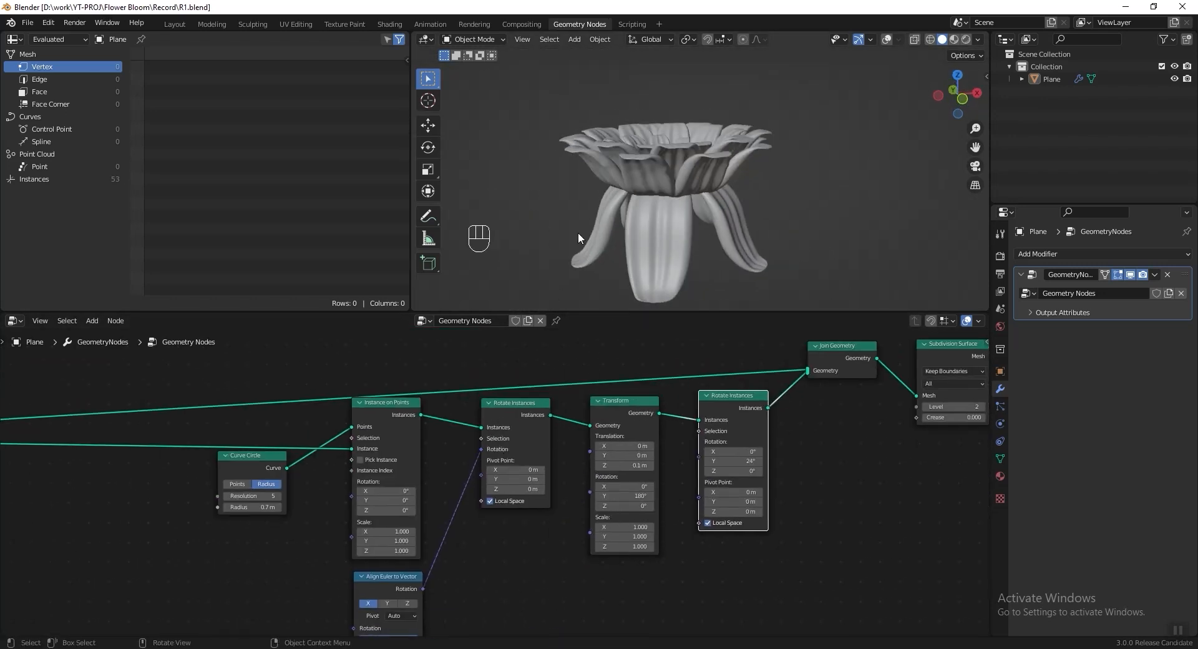
scroll(437, 530, up, 3)
key(shift+a)
text(rand)
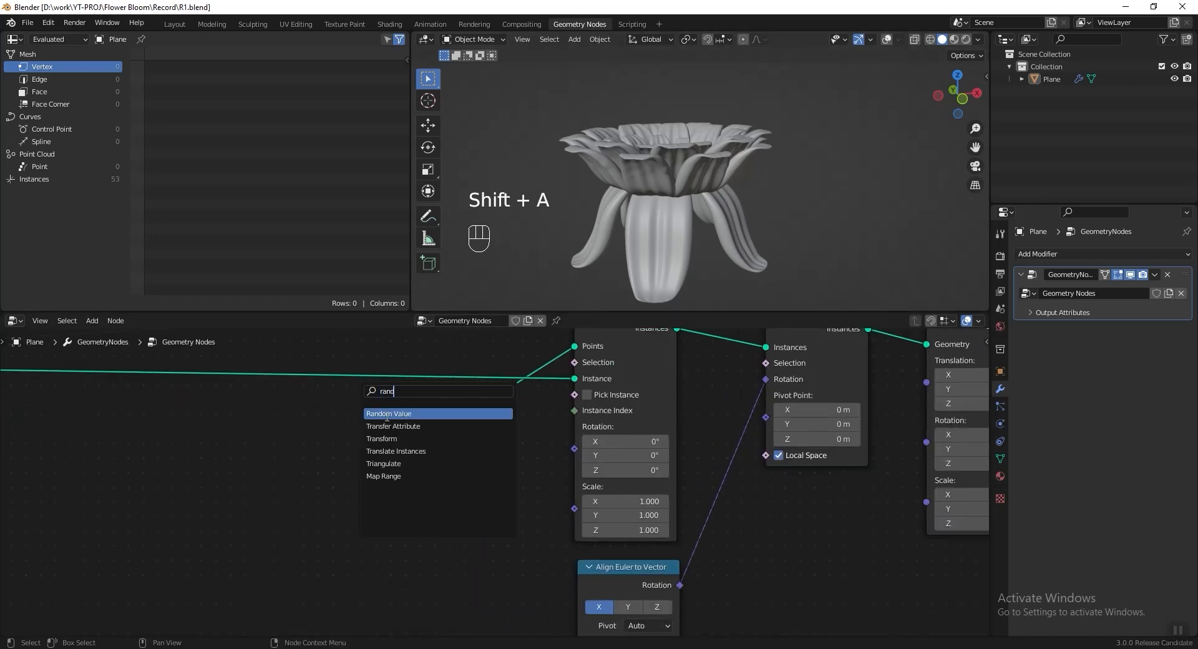
click(387, 417)
click(391, 525)
middle_drag(391, 525, 380, 554)
drag(457, 546, 559, 538)
Step: Set the Random Value node's Min to 0.5 and Max to 0.7, and save the file
middle_drag(493, 554, 488, 515)
click(403, 553)
key(BackSpace)
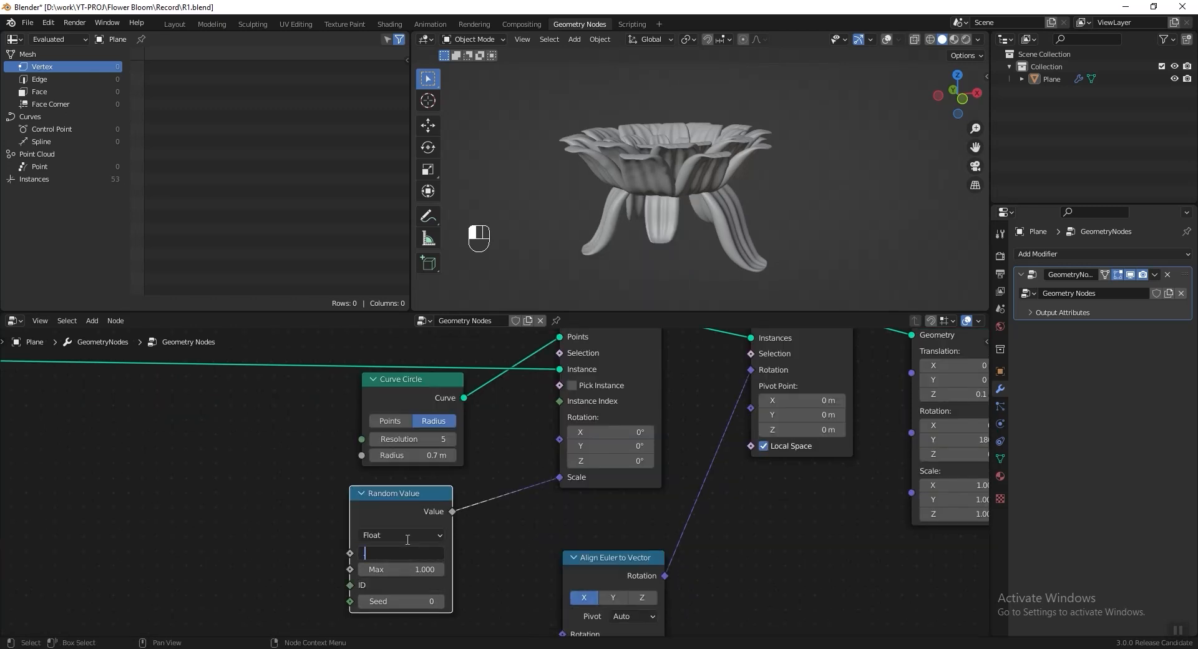
text(.5)
key(Tab)
key(BackSpace)
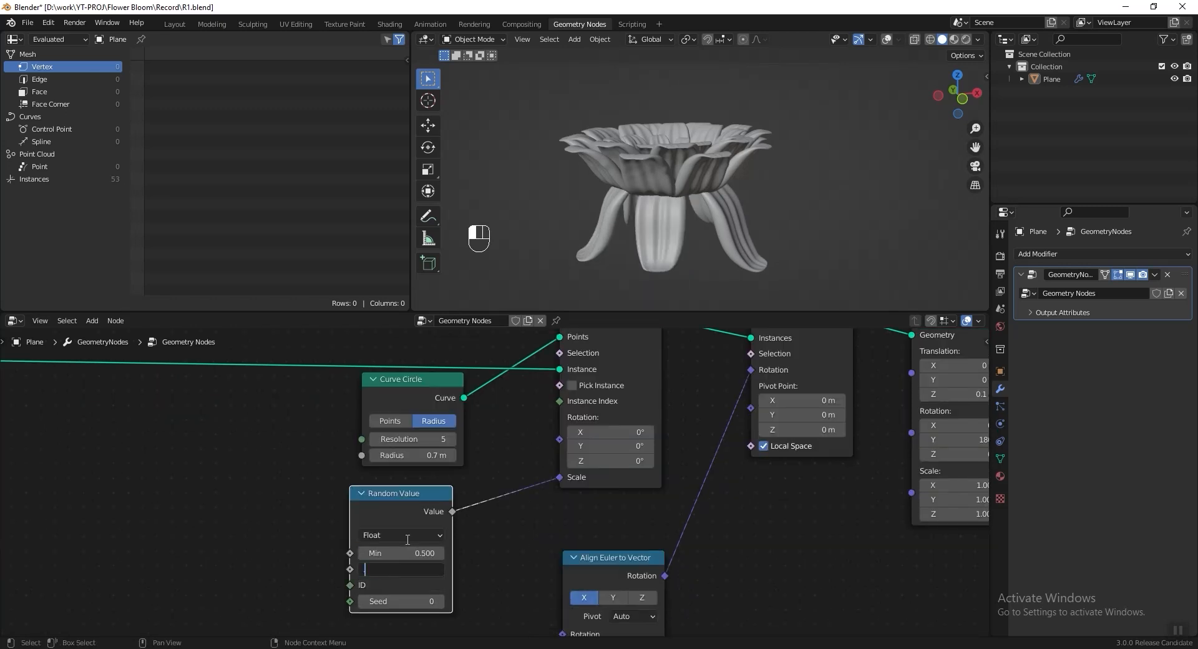
text(.7)
key(Return)
key(ctrl+s)
middle_drag(702, 179, 608, 183)
key(ctrl+s)
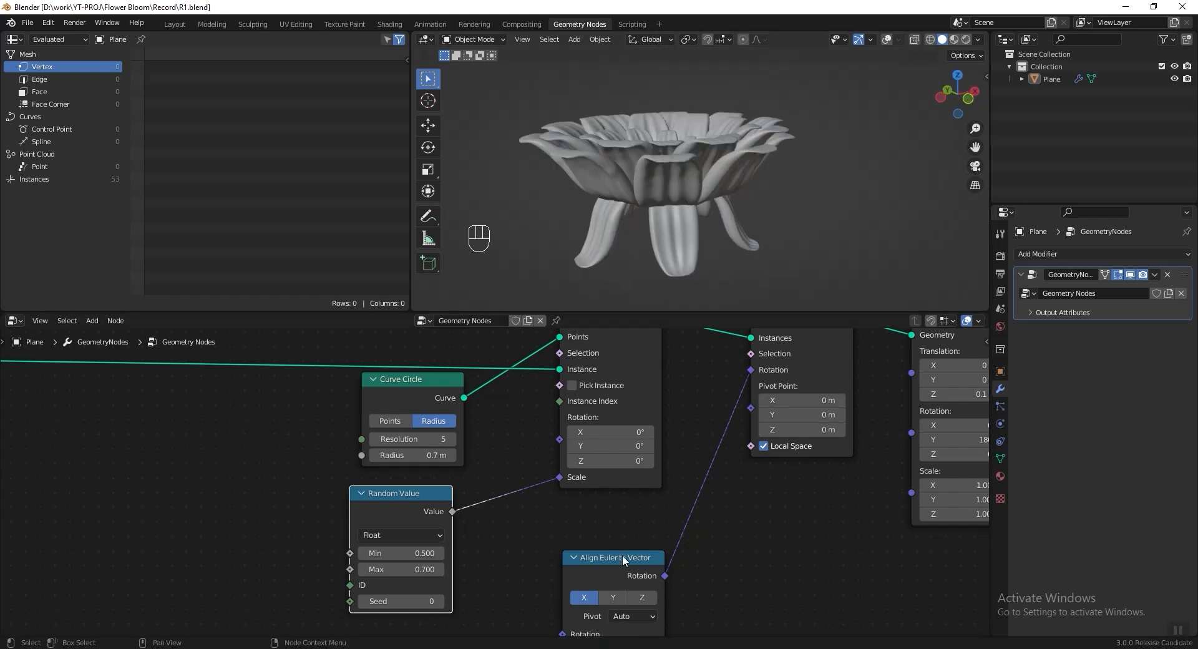
Step: Group the nodes from Curve Circle and Position through the last Rotate Instances into a frame labelled "Sepal" and save the file
scroll(109, 355, down, 4)
drag(108, 355, 552, 594)
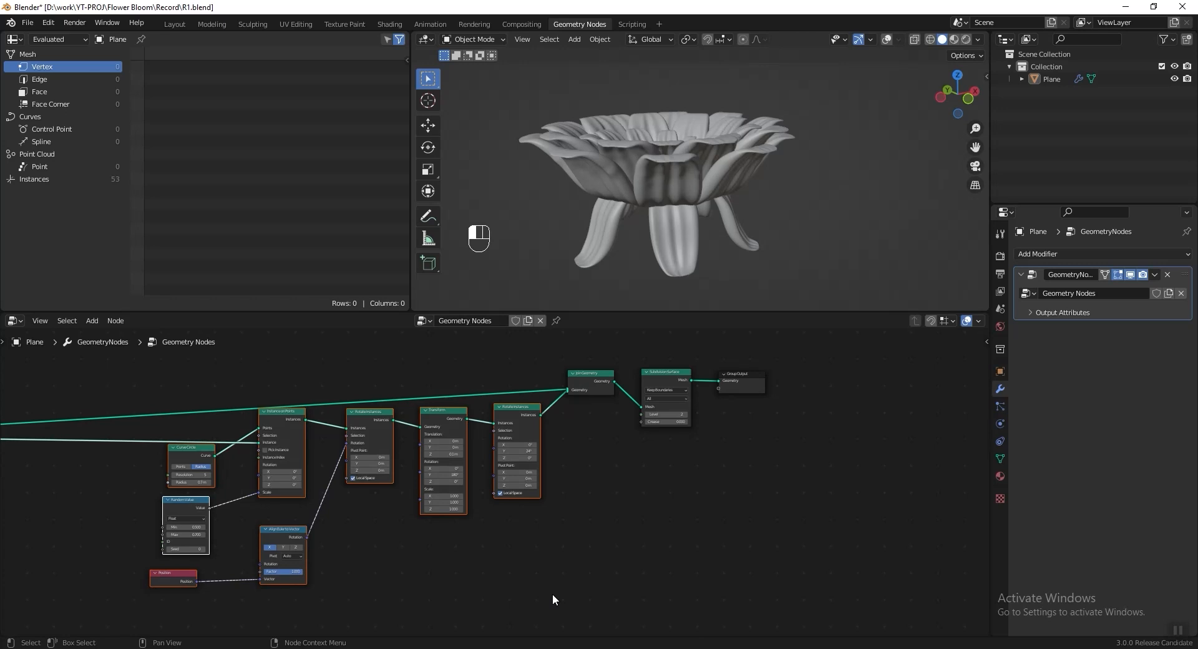
key(ctrl+j)
key(F2)
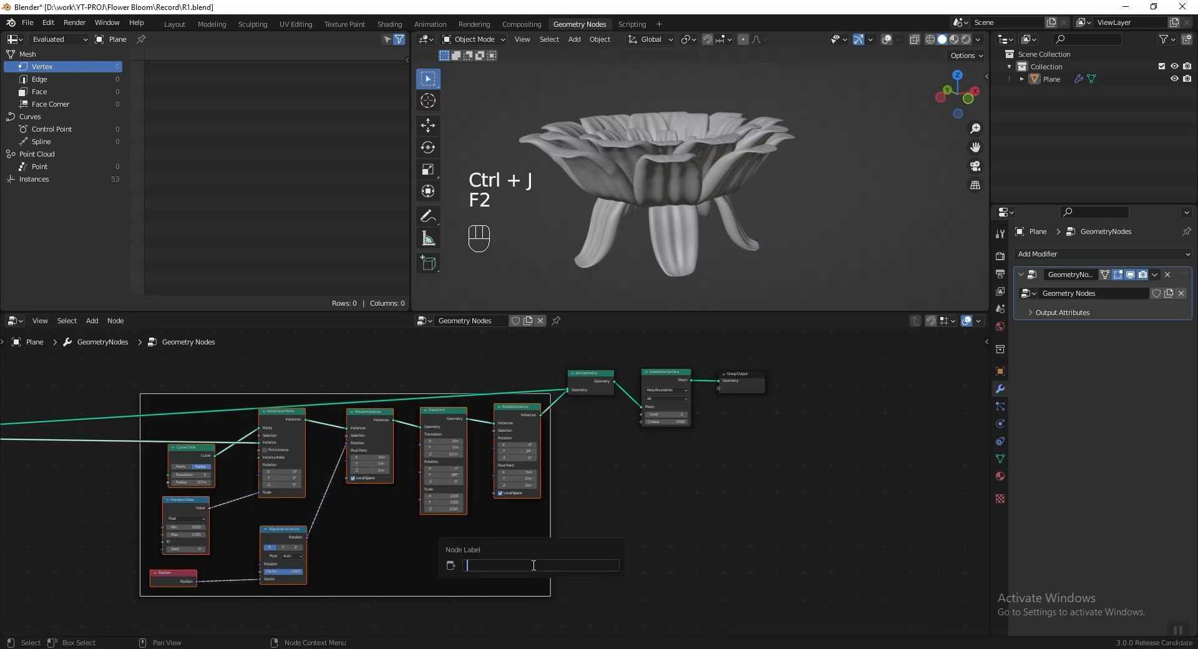
text(Sepal)
key(Return)
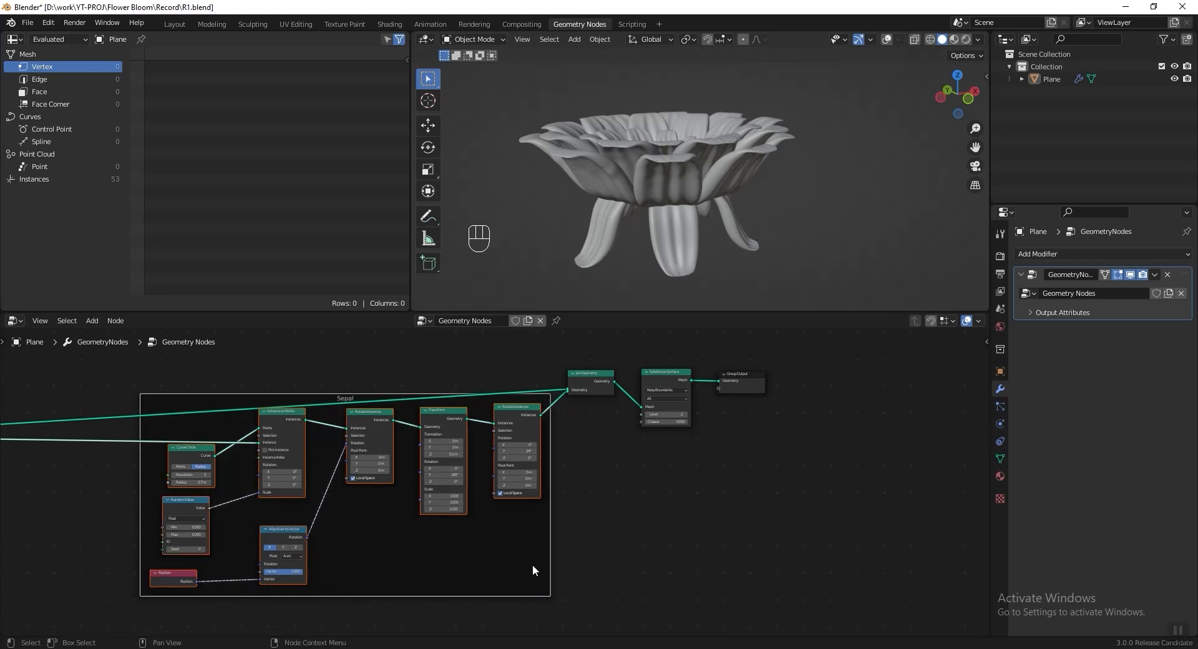
key(ctrl+s)
Step: Move the Join Geometry, Subdivision Surface and Group Output nodes away from the Sepal frame and save the file
click(620, 535)
scroll(680, 518, down, 2)
drag(592, 521, 433, 520)
key(ctrl+s)
scroll(684, 475, up, 2)
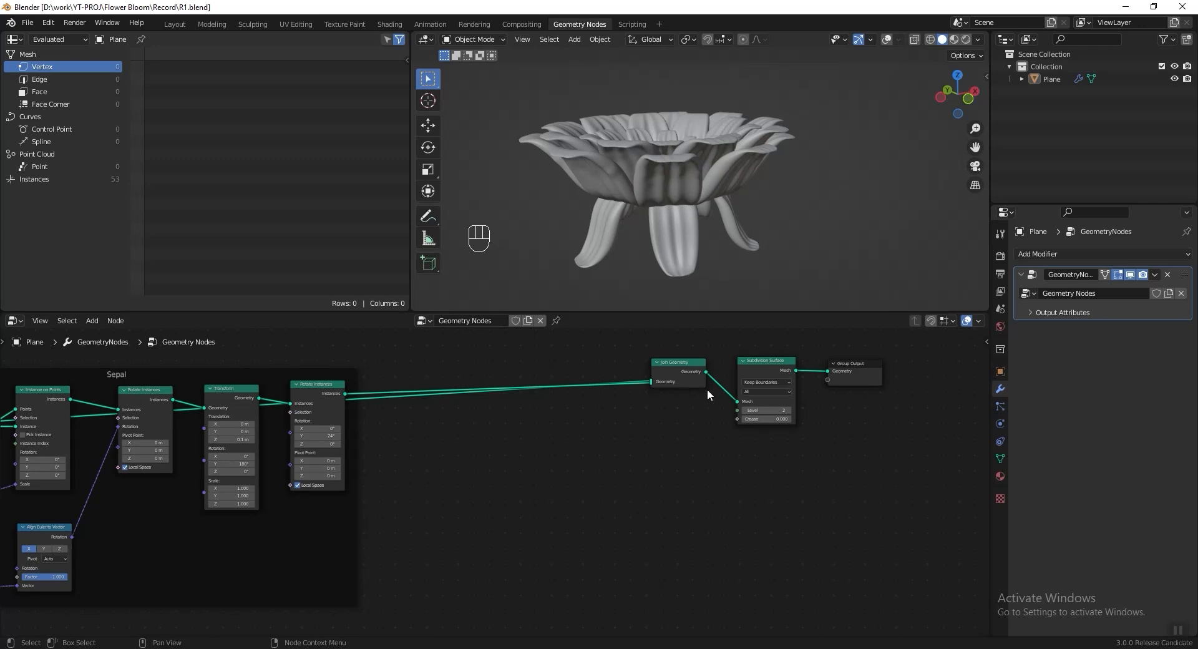
Step: Place Join Geometry just beside the Sepal frame and move the Subdivision Surface and Group Output nodes farther away
drag(685, 378, 434, 395)
scroll(547, 410, up, 1)
middle_drag(548, 410, 327, 443)
drag(453, 368, 721, 490)
key(g)
click(561, 484)
Step: Duplicate the Join Geometry node and insert the copy just before Subdivision Surface
middle_drag(560, 484, 478, 481)
click(107, 400)
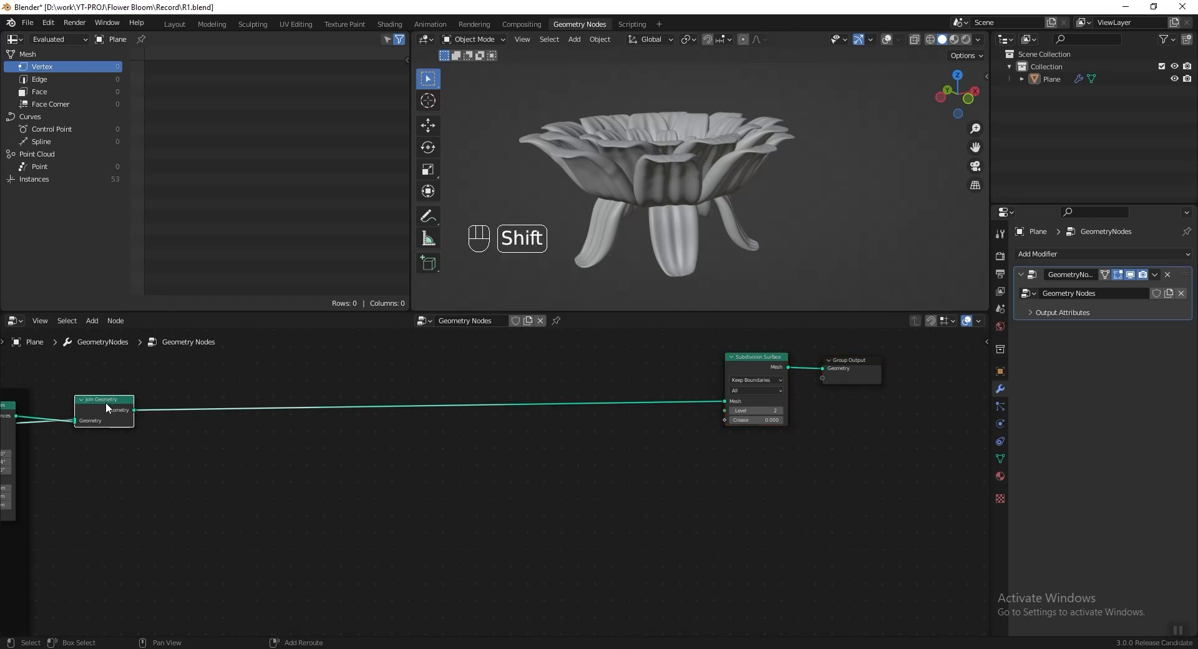
key(shift+d)
click(663, 392)
Step: Reposition the second Join Geometry, Subdivision Surface and Group Output nodes together and save the file
drag(935, 439, 666, 378)
key(g)
click(665, 392)
key(ctrl+s)
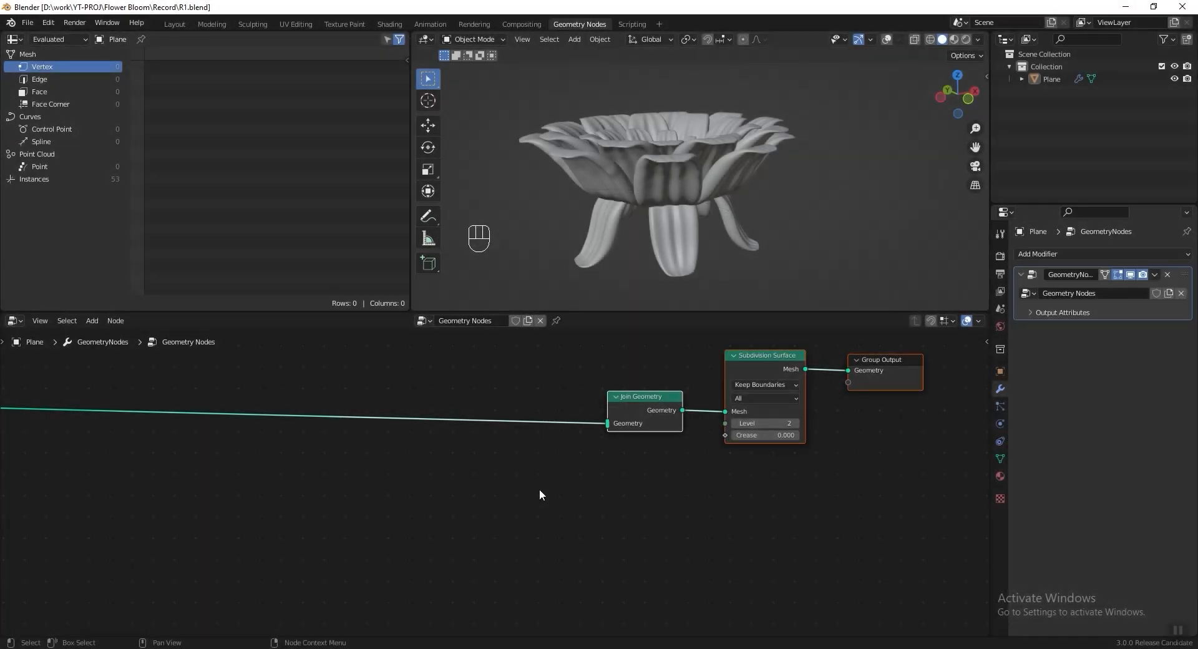
Step: Add a Curve Line node below the main link and connect its Curve output to the second Join Geometry node
middle_drag(539, 488, 618, 444)
key(shift+a)
mouse_move(306, 448)
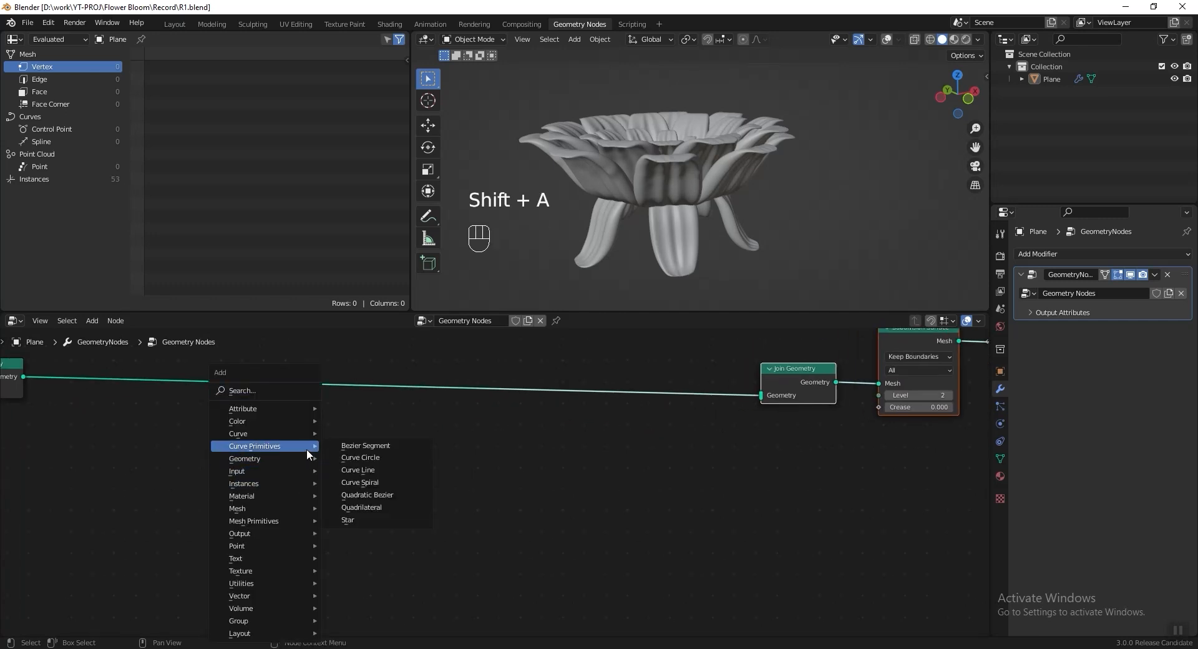
click(373, 471)
click(249, 506)
drag(261, 528, 760, 397)
key(g)
click(378, 446)
Step: Insert a Curve to Mesh node between Curve Line and Join Geometry
key(shift+a)
mouse_move(432, 570)
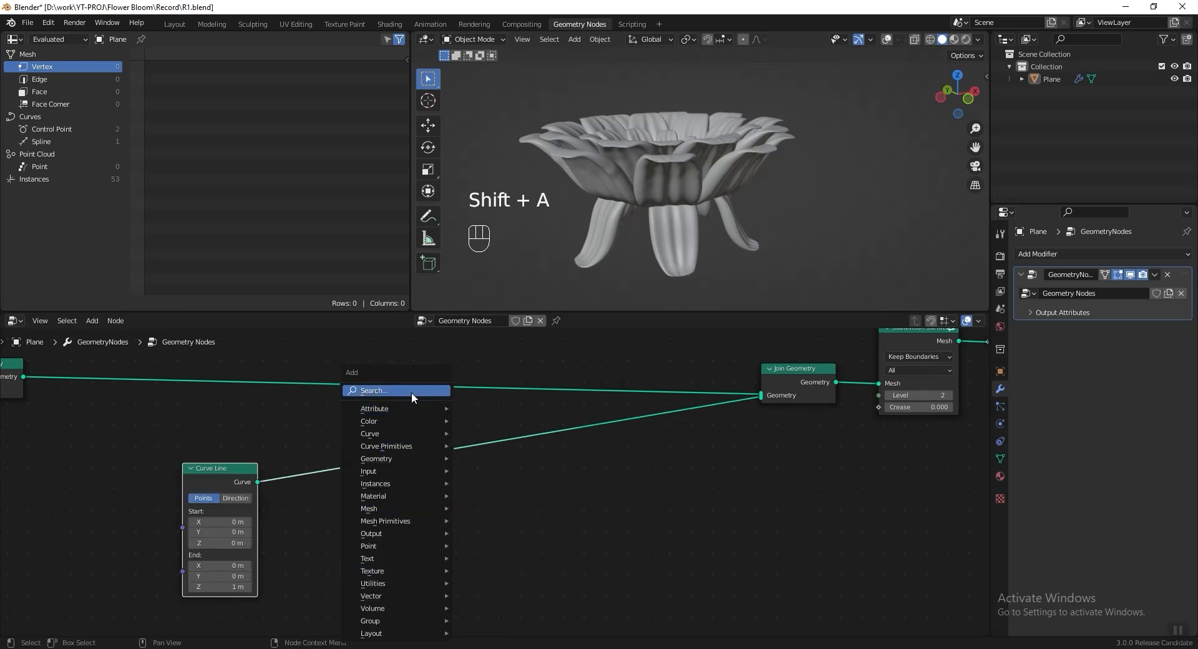
click(411, 392)
text(curve to mesh)
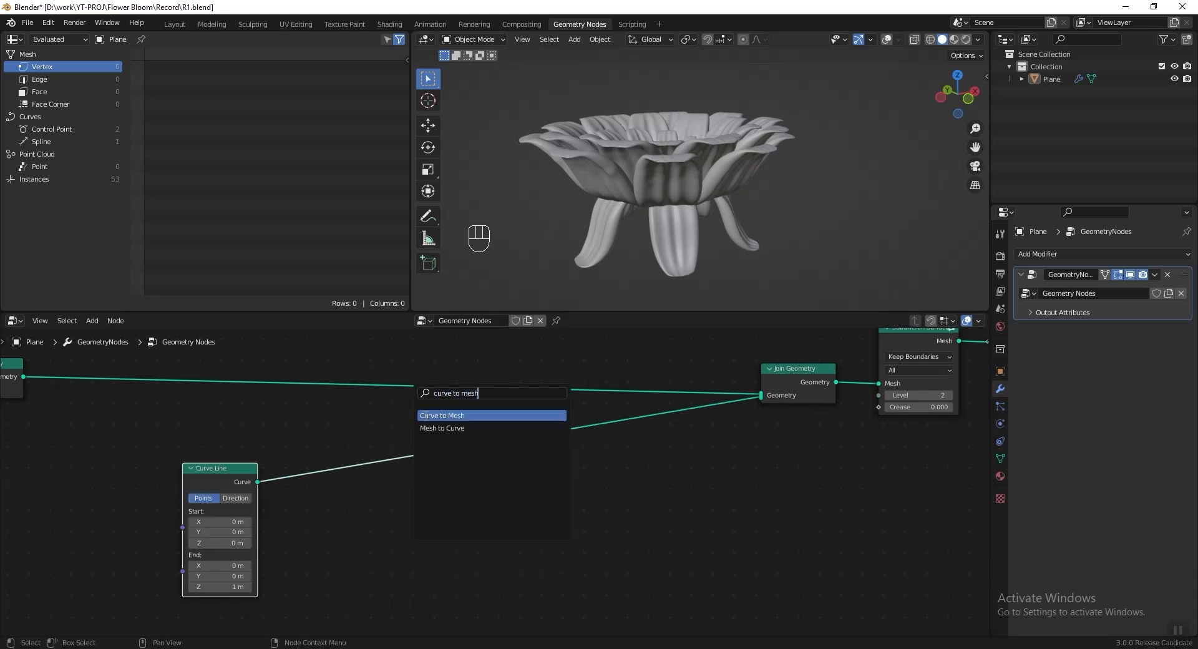
key(Return)
drag(300, 476, 551, 443)
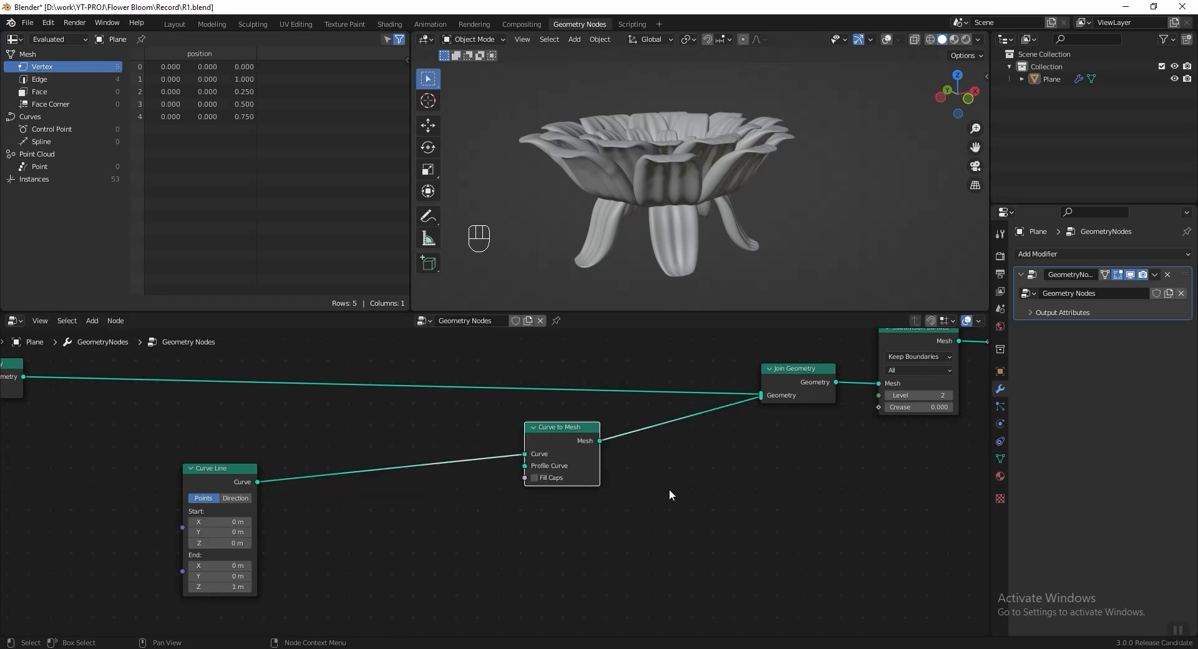
Step: Add a Curve Circle node and connect it to the Profile Curve input of Curve to Mesh
key(shift+a)
mouse_move(660, 444)
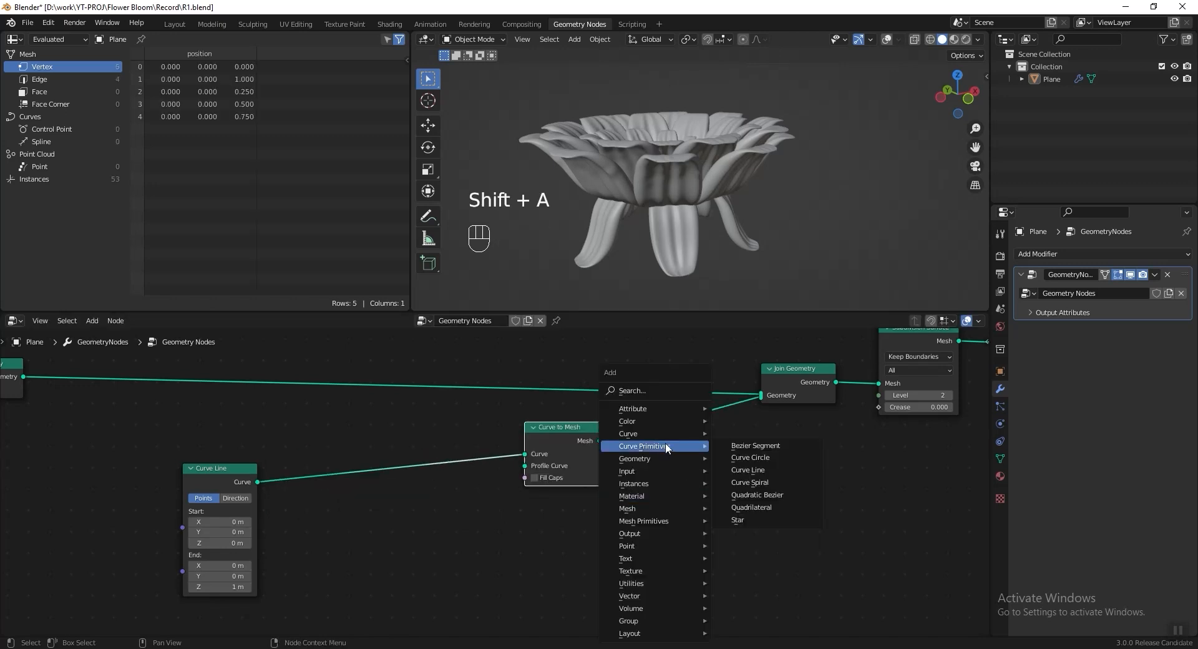
click(783, 457)
click(309, 512)
drag(380, 524, 524, 466)
Step: Insert a Transform node between Curve to Mesh and Join Geometry
middle_drag(779, 479, 742, 483)
key(shift+a)
text(tra)
key(Return)
click(653, 501)
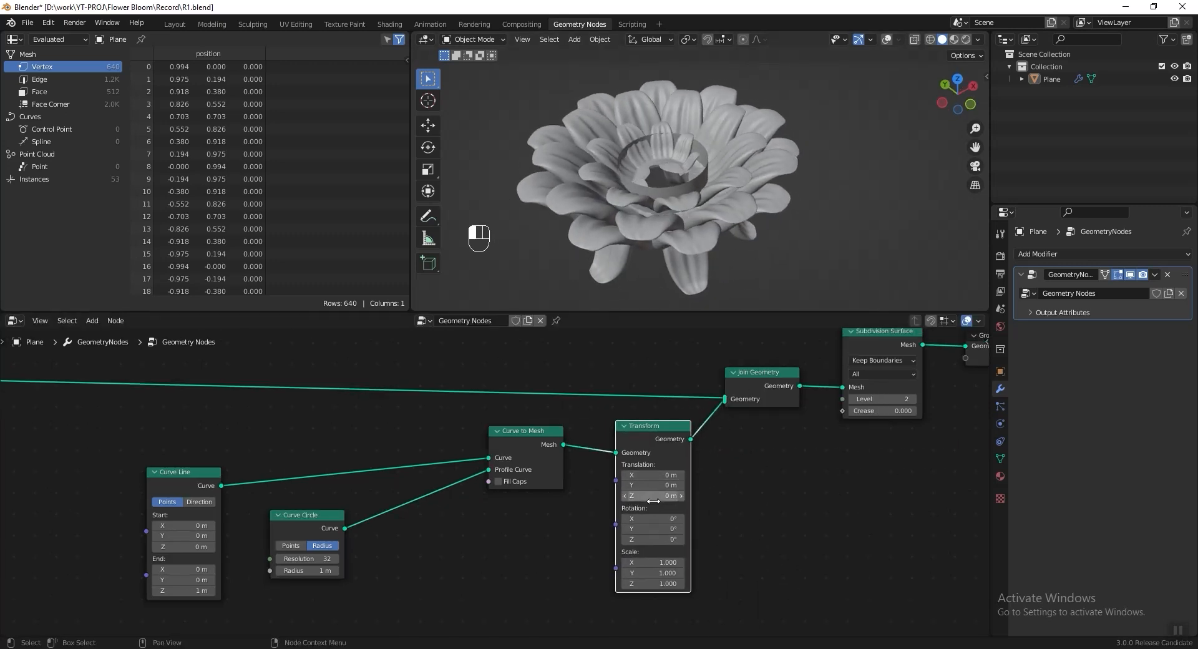
Step: Lower the cylinder beneath the sepals by setting the Transform node's Z translation to -2.4 m
drag(657, 496, 616, 496)
middle_drag(690, 193, 688, 111)
drag(657, 494, 618, 494)
middle_drag(686, 187, 679, 322)
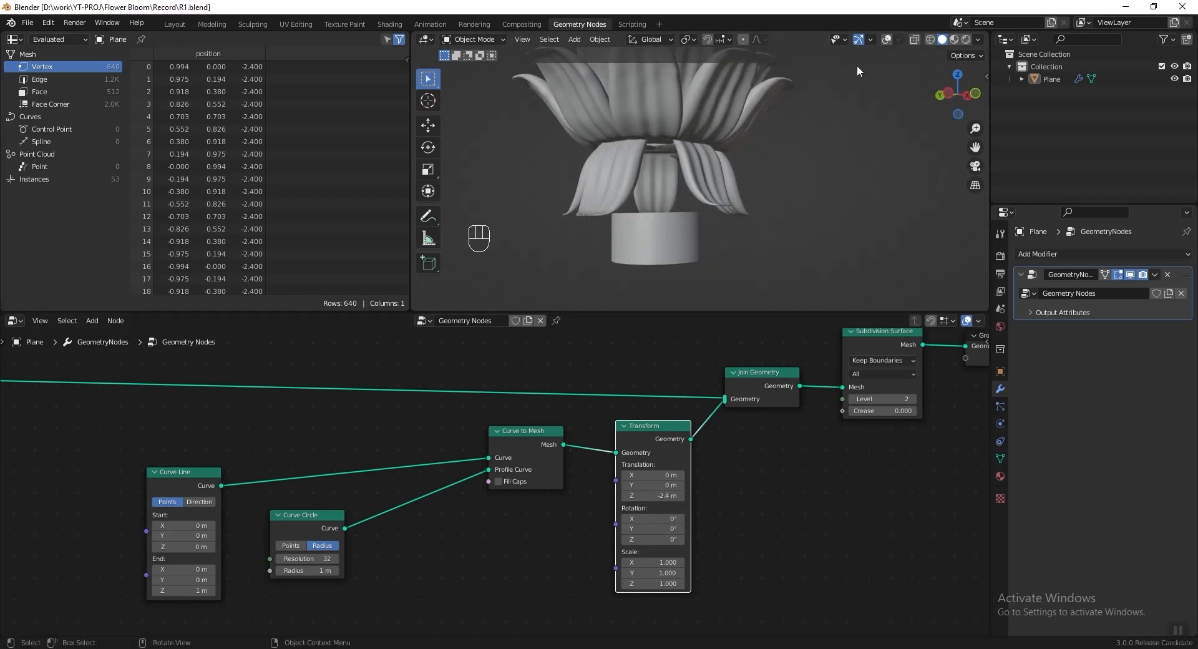
Step: Turn on the viewport overlays to show the wireframe and mute the Subdivision Surface node
click(885, 40)
shift+middle_drag(662, 166, 627, 204)
middle_drag(885, 344, 861, 380)
drag(860, 376, 863, 368)
key(m)
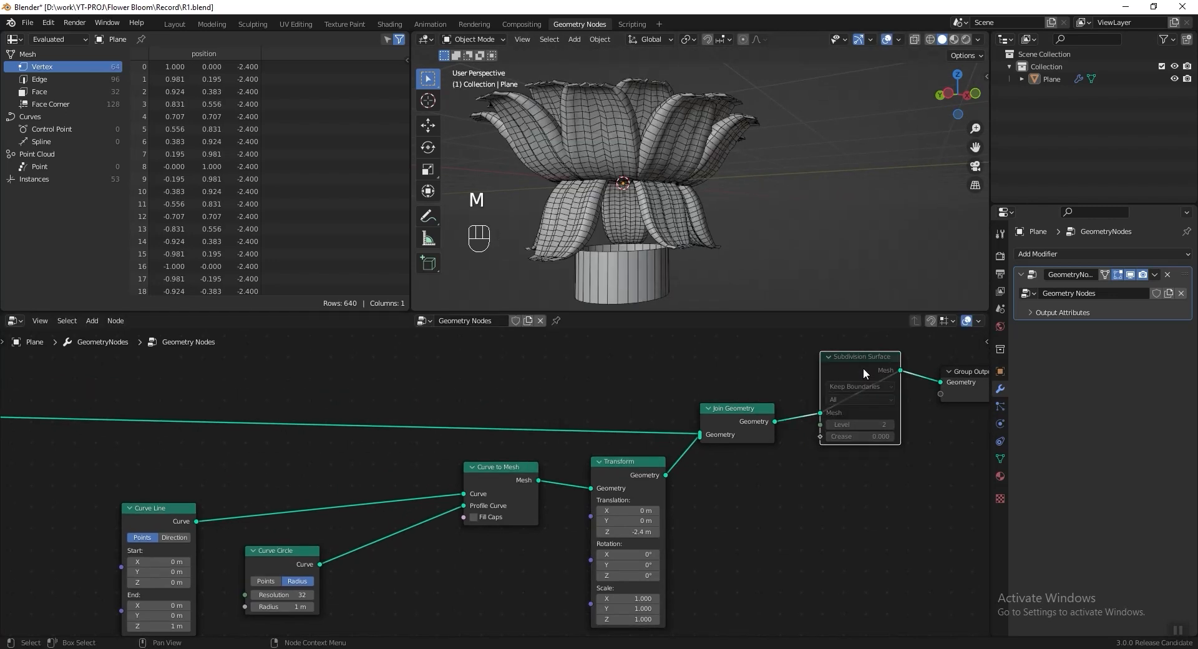
middle_drag(683, 161, 664, 276)
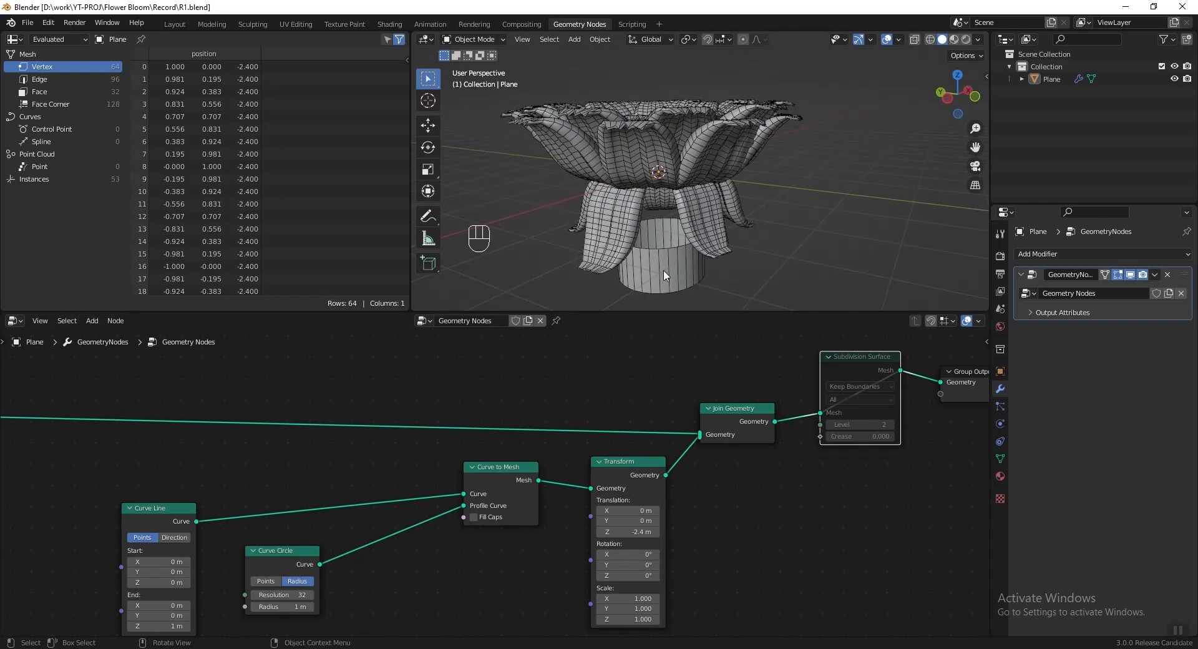
Step: Insert a Resample Curve node with a count of 10 between Curve Line and Curve to Mesh
middle_drag(601, 540, 622, 529)
key(shift+a)
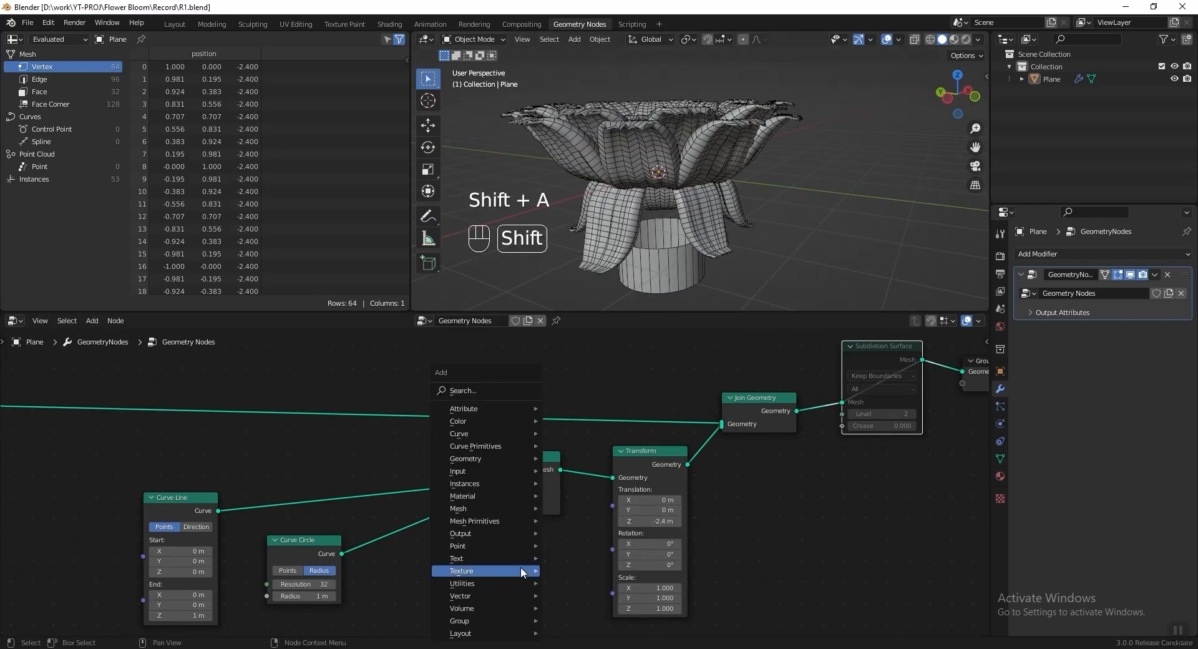
click(520, 395)
text(resa)
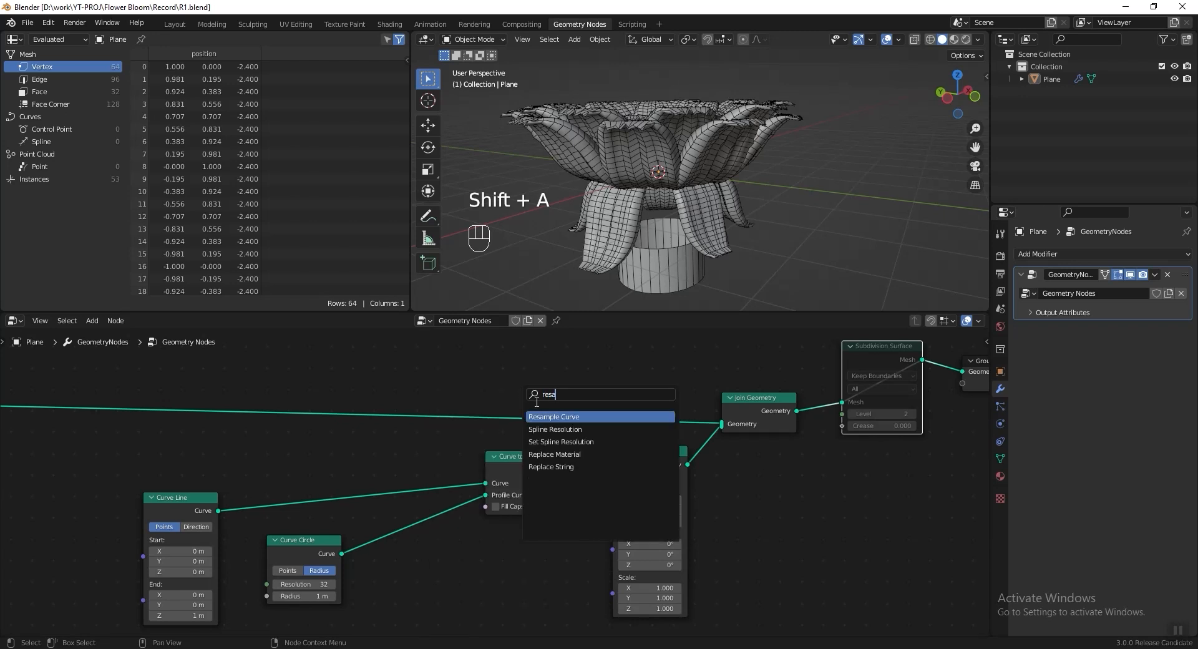
click(546, 414)
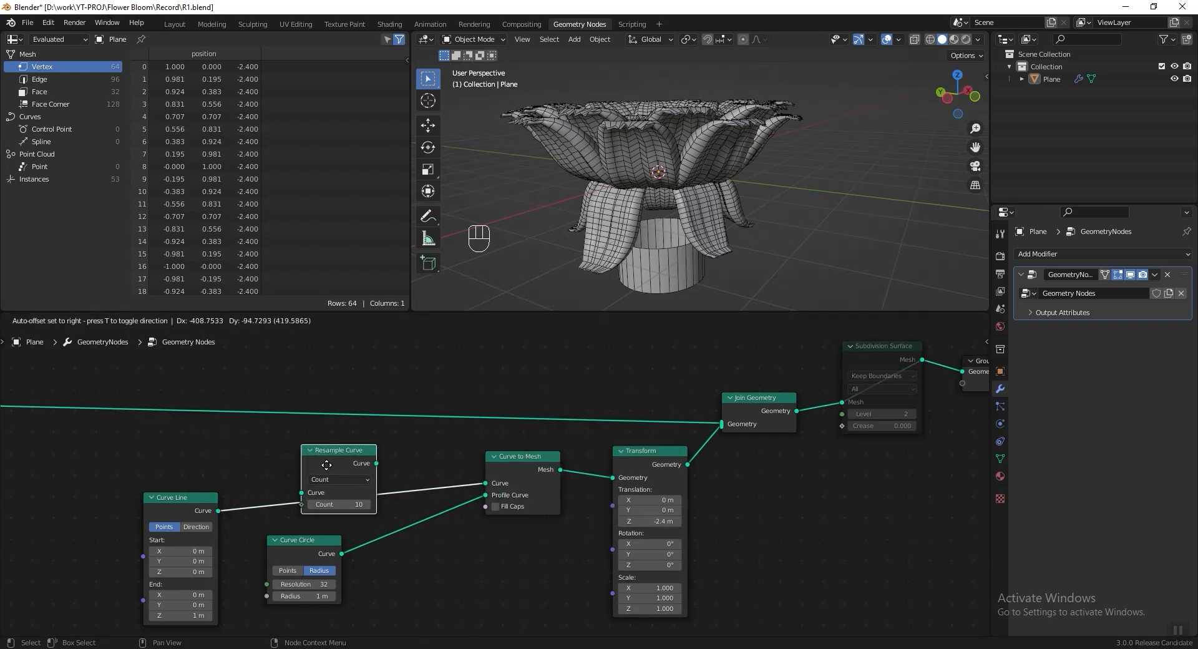
click(309, 476)
Step: Insert a Set Curve Radius node between Resample Curve and Curve to Mesh, and place Curve Circle beneath it
scroll(434, 480, up, 2)
key(shift+a)
click(488, 391)
text(set cu)
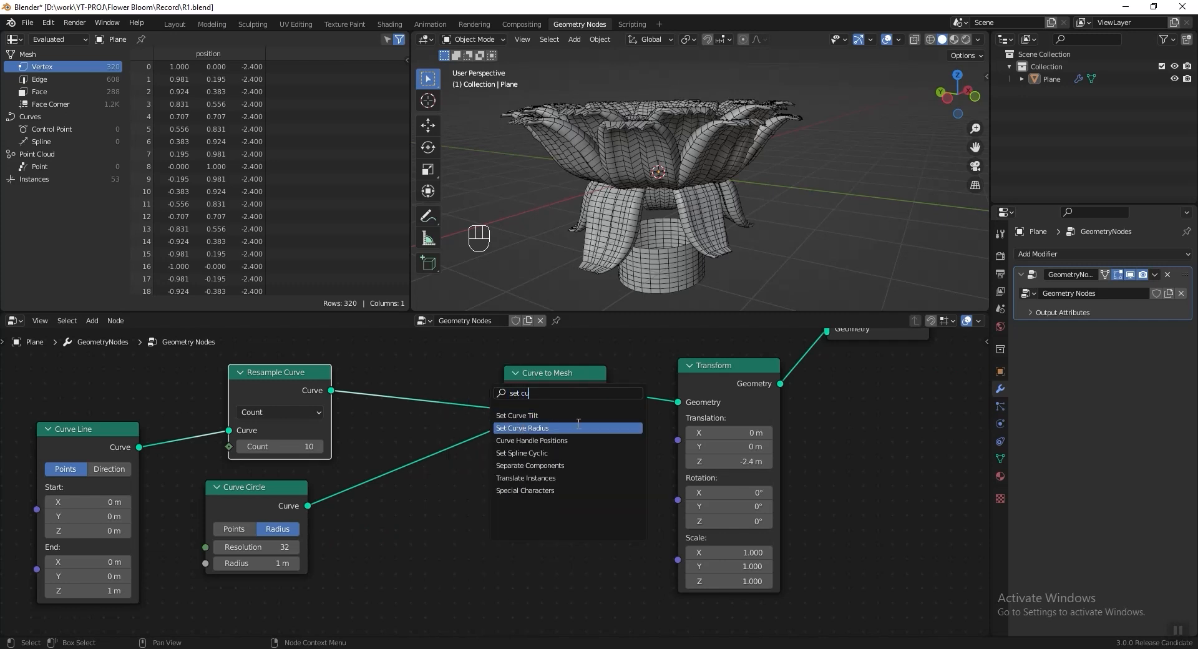
click(568, 428)
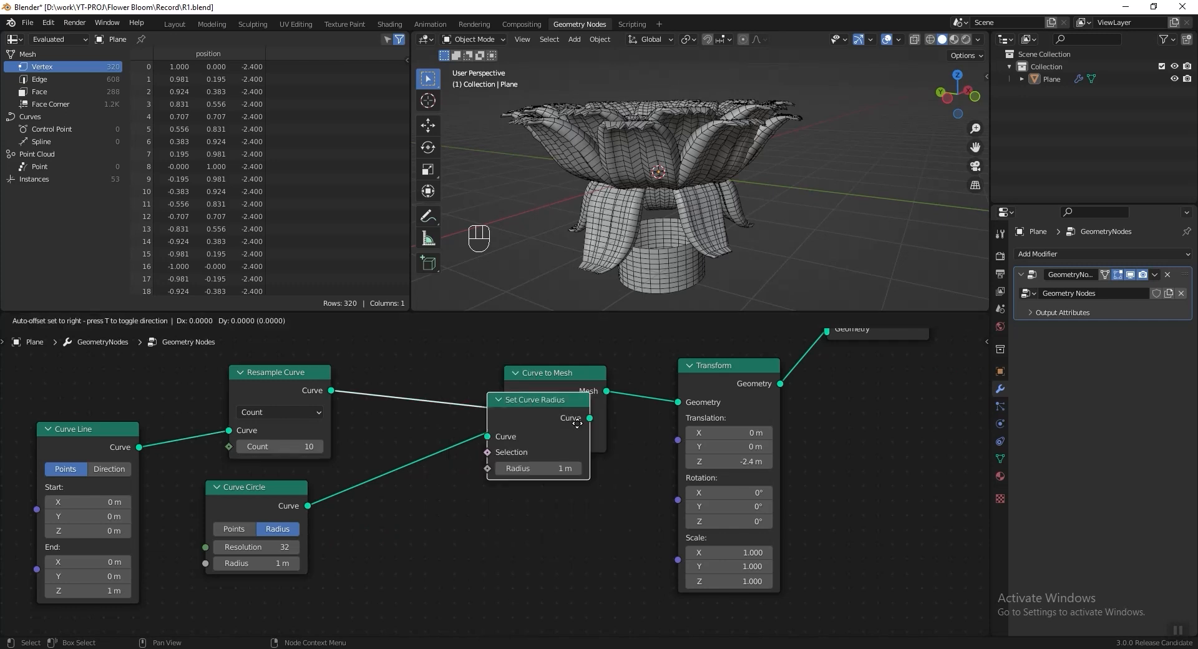
click(459, 382)
drag(256, 487, 383, 481)
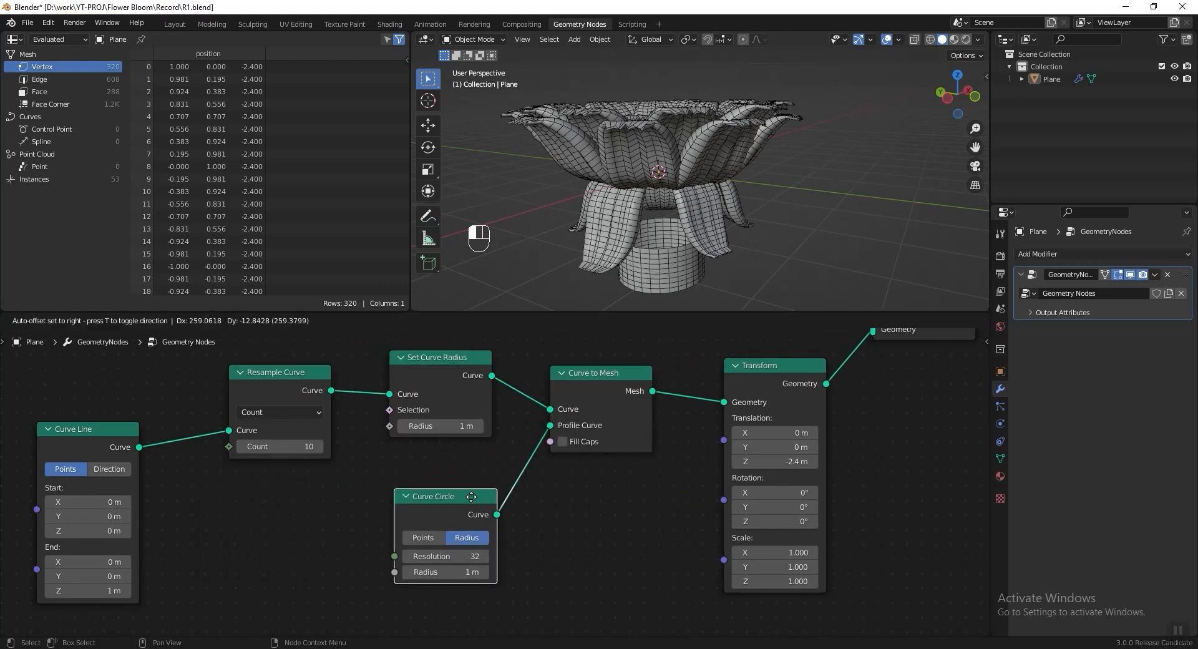
drag(383, 480, 441, 473)
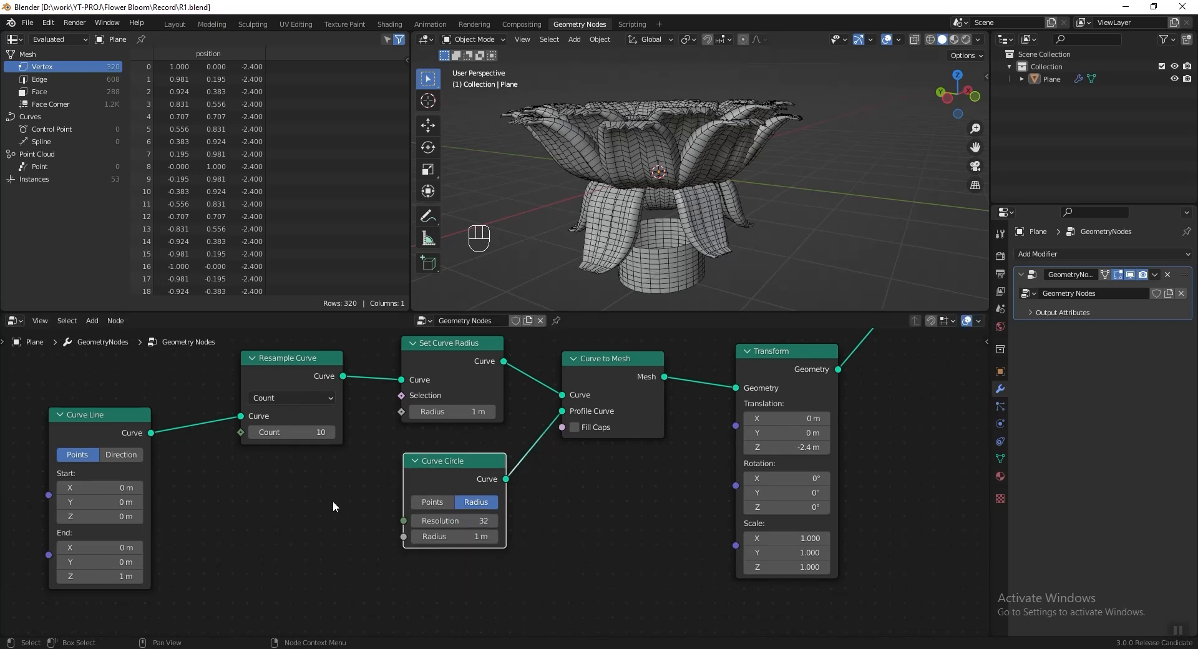
Step: Add a Curve Parameter node below Curve Line and connect its Factor to the Radius of Set Curve Radius
key(shift+a)
click(336, 392)
text(curve pera)
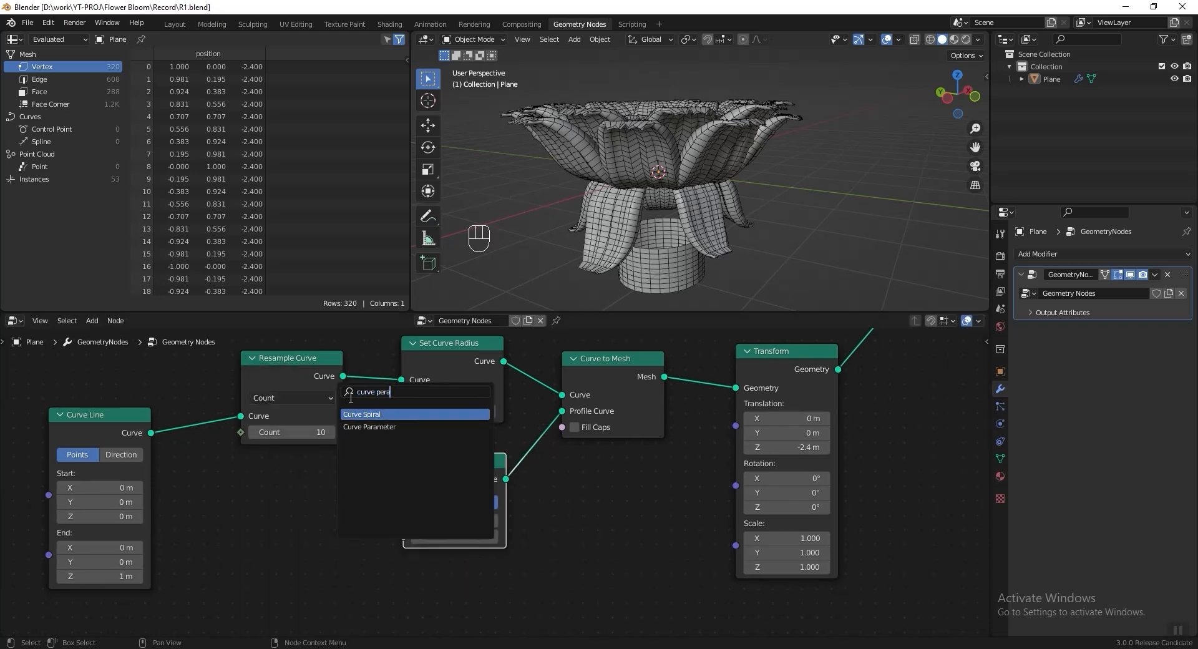
click(369, 427)
drag(392, 413, 401, 412)
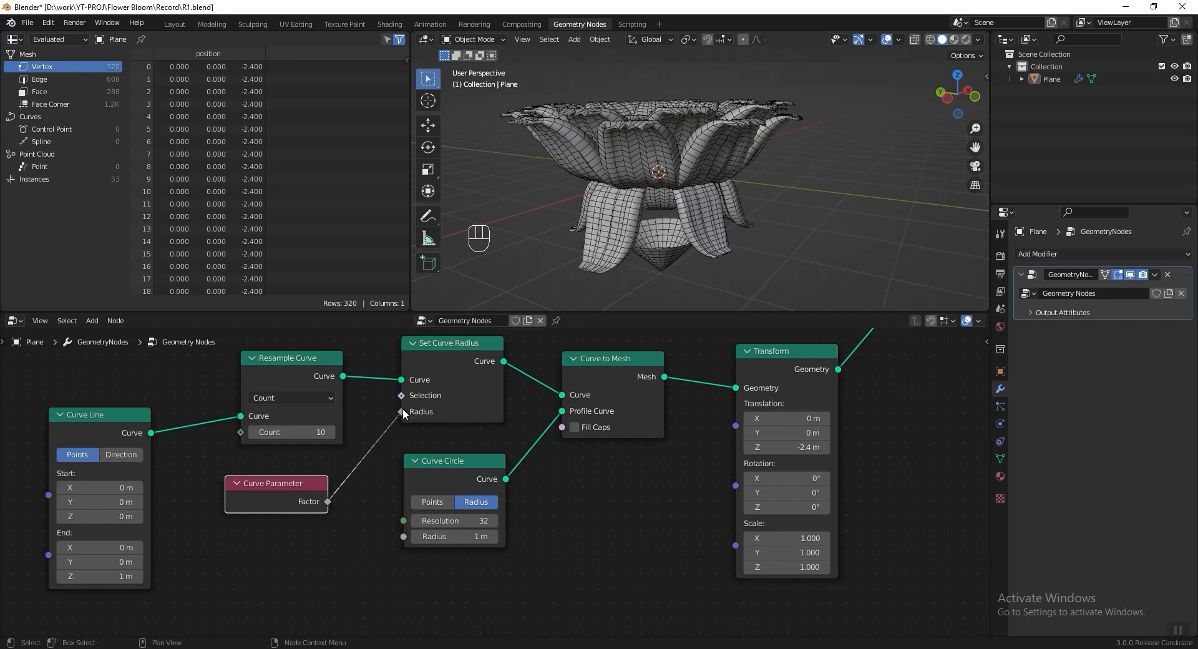
key(g)
click(443, 398)
Step: Insert a Float Curve node between Curve Parameter and the Radius input of Set Curve Radius
key(shift+a)
click(446, 390)
text(flo)
click(481, 412)
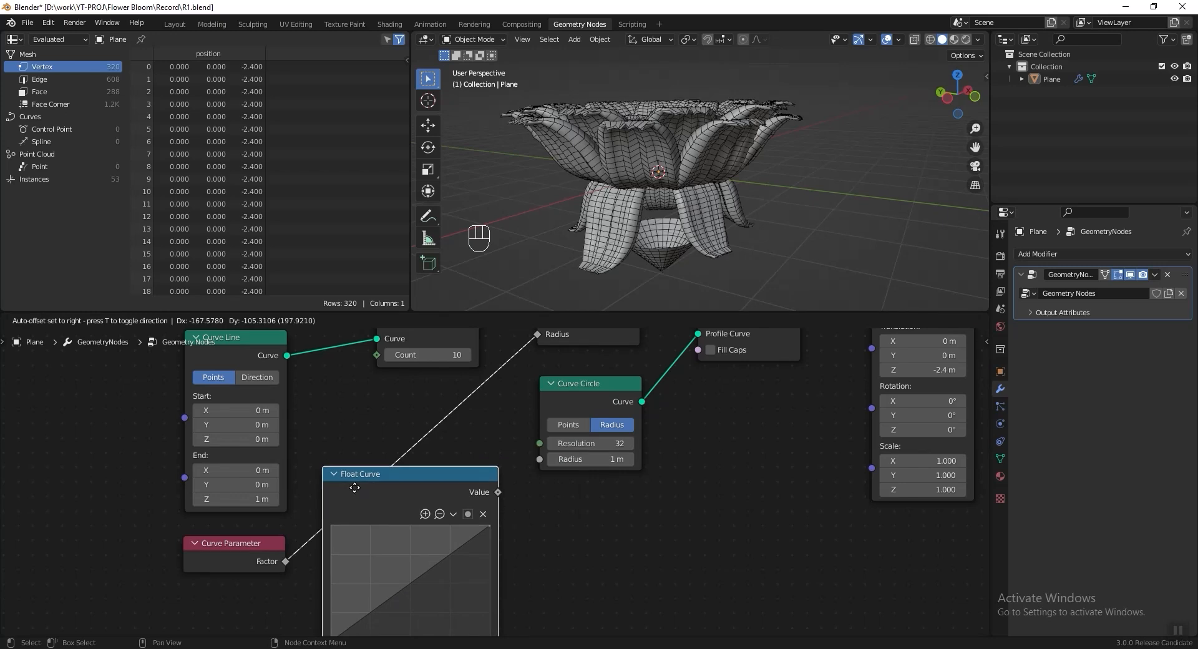
click(436, 485)
Step: Shape the Float Curve with its start point at Y 0.10625 and a middle point near X 0.659, Y 0.300, and save the file
drag(328, 573, 327, 564)
middle_drag(661, 256, 653, 203)
scroll(653, 193, up, 4)
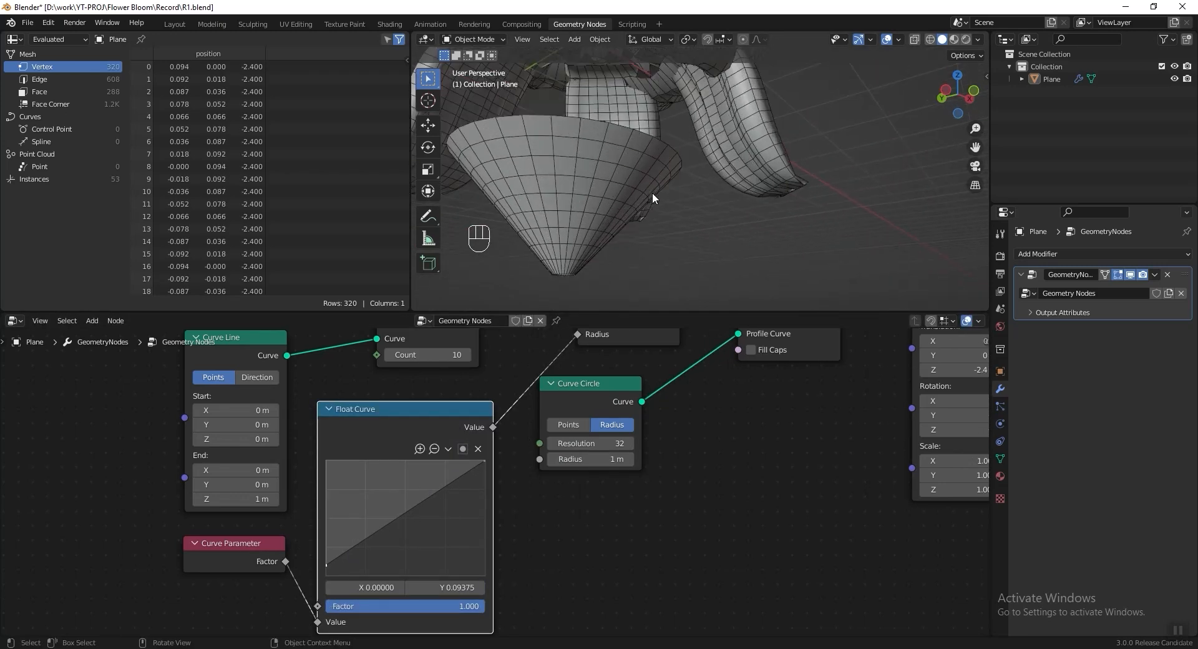
drag(400, 511, 432, 540)
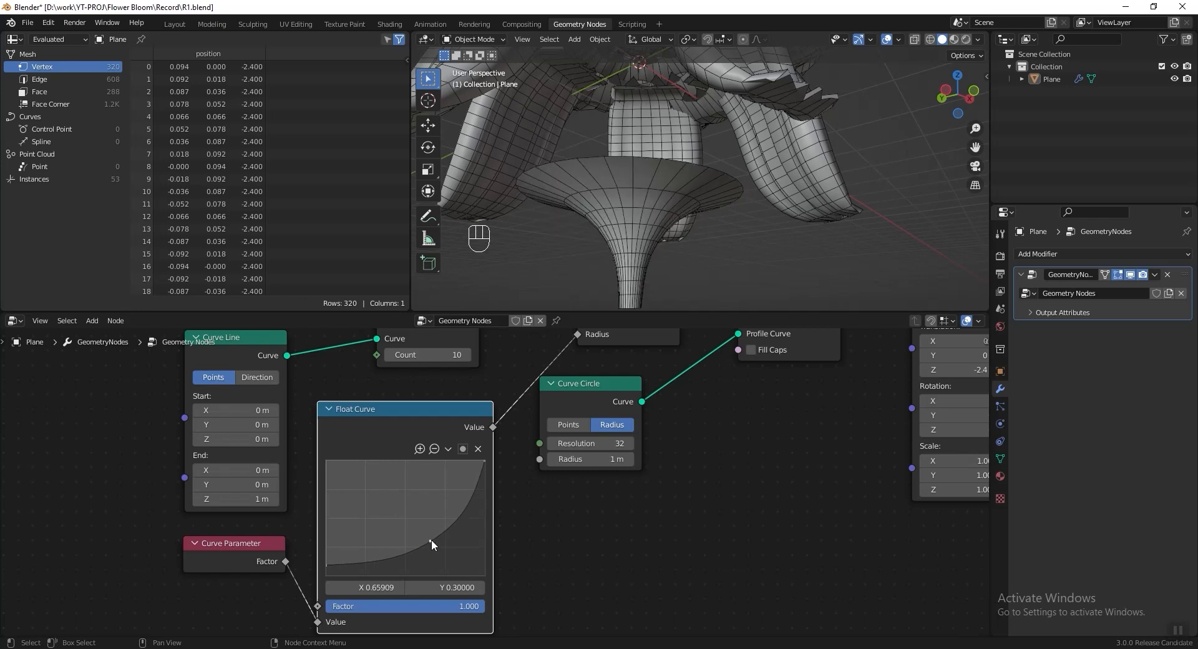
mouse_move(652, 193)
middle_down()
mouse_move(643, 182)
mouse_move(657, 196)
mouse_move(675, 188)
middle_up()
key(ctrl+s)
drag(328, 575, 330, 562)
key(ctrl+s)
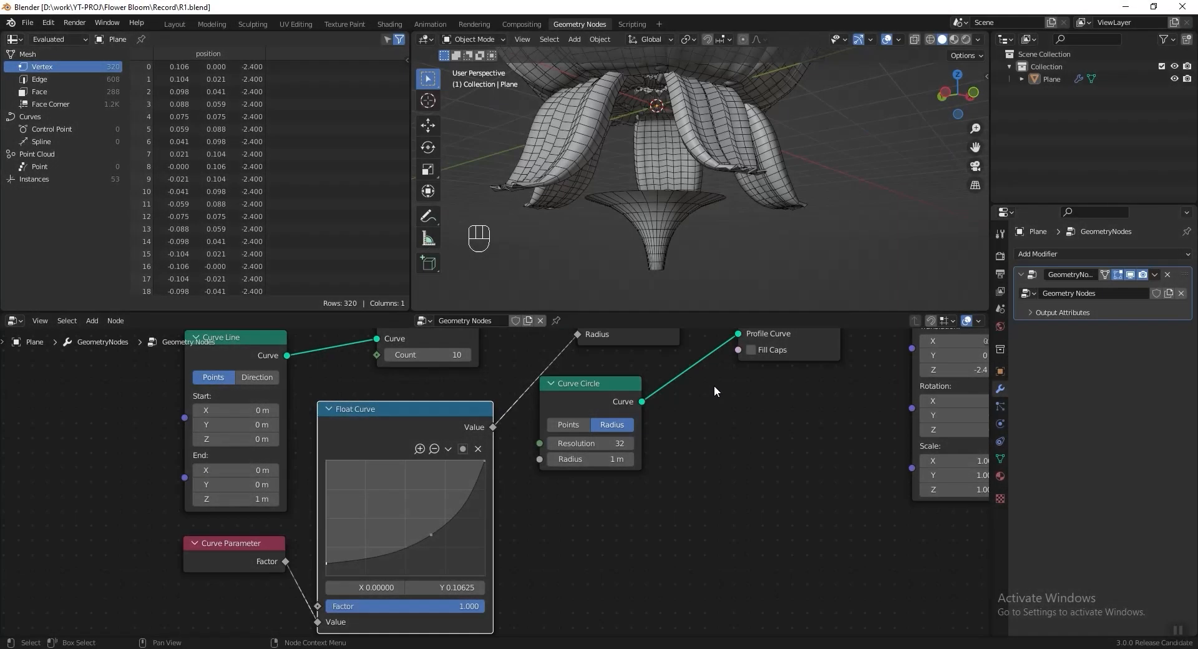
Step: Insert a Capture Attribute node between Set Curve Radius and Curve to Mesh
shift+middle_drag(714, 384, 661, 566)
key(shift+a)
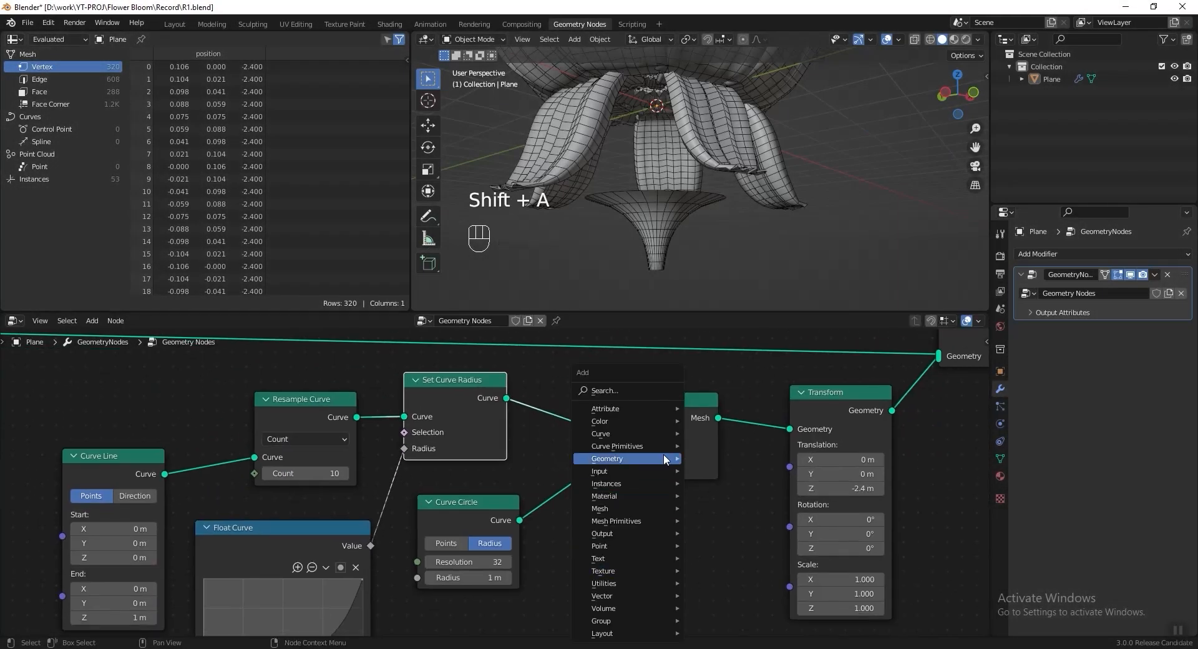
mouse_move(668, 407)
click(739, 414)
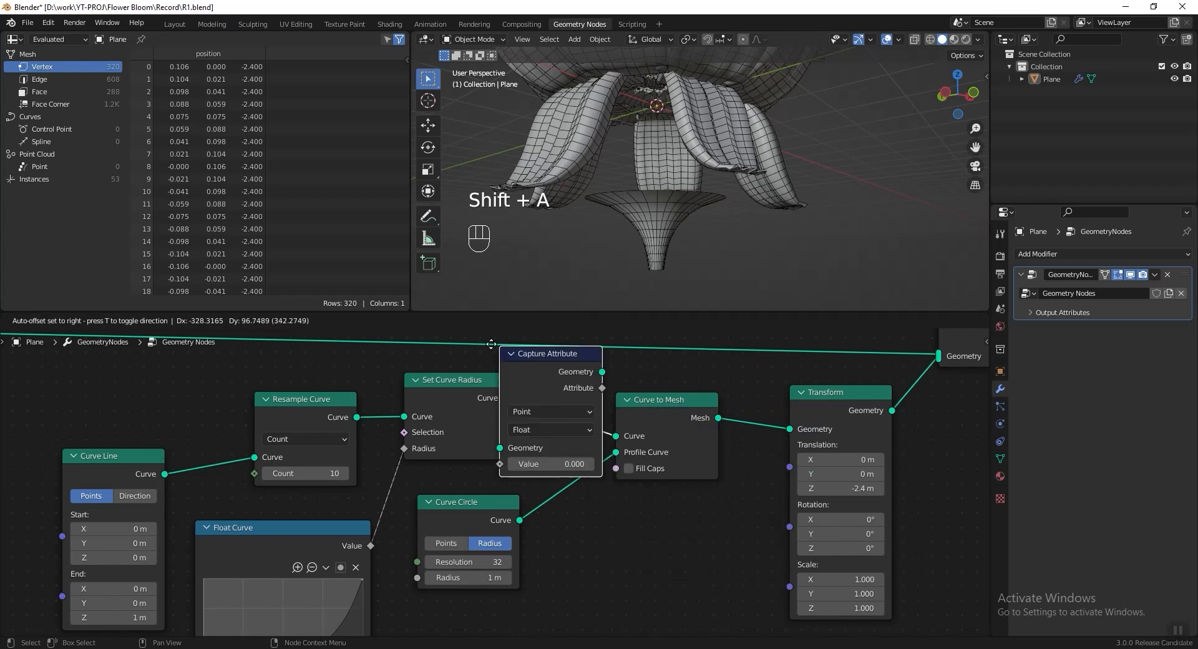
click(576, 484)
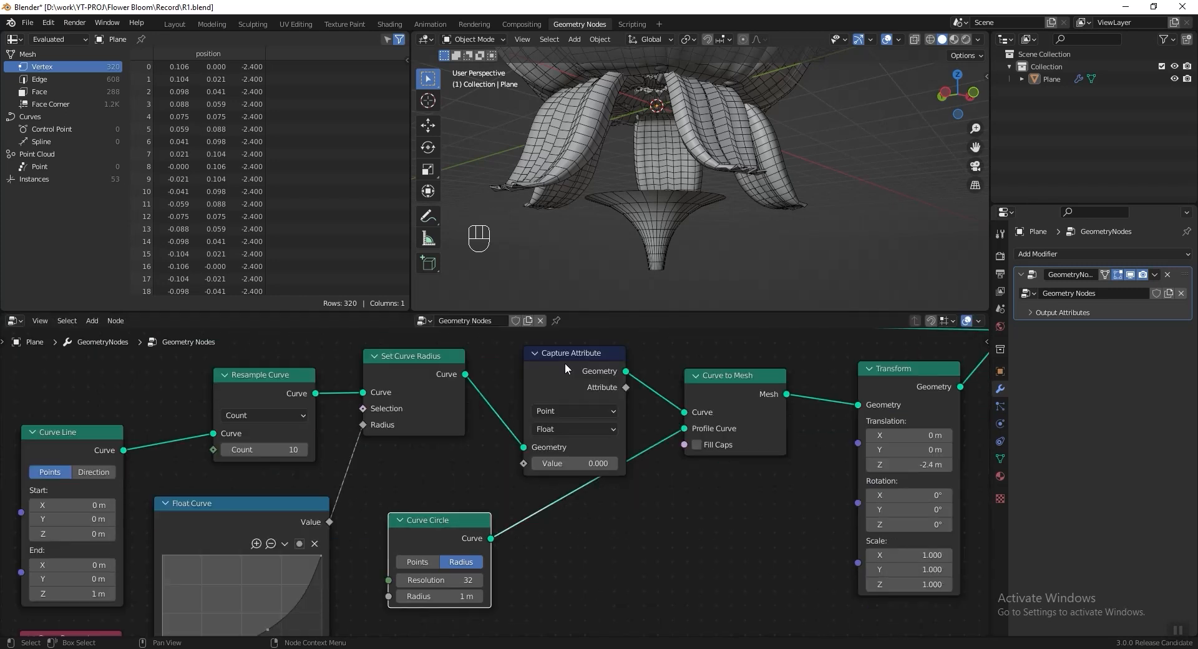
Step: Duplicate Capture Attribute, insert the copy between Curve Circle and Curve to Mesh, and tidy the Curve Line and Curve Circle nodes
key(shift+d)
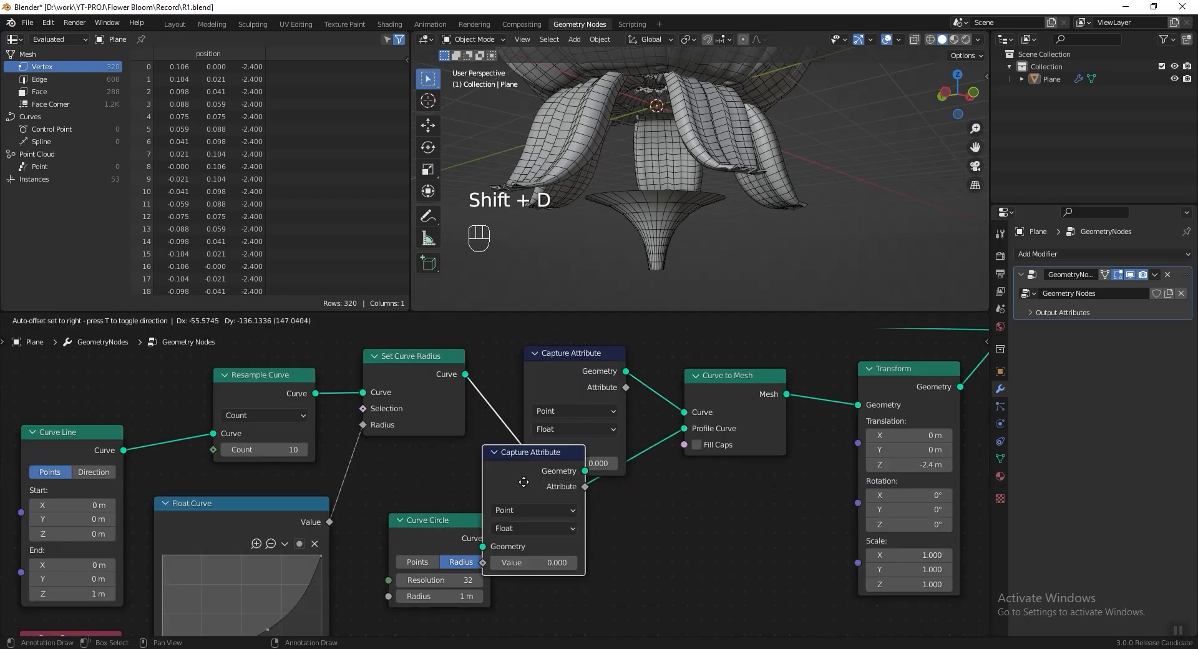
click(569, 504)
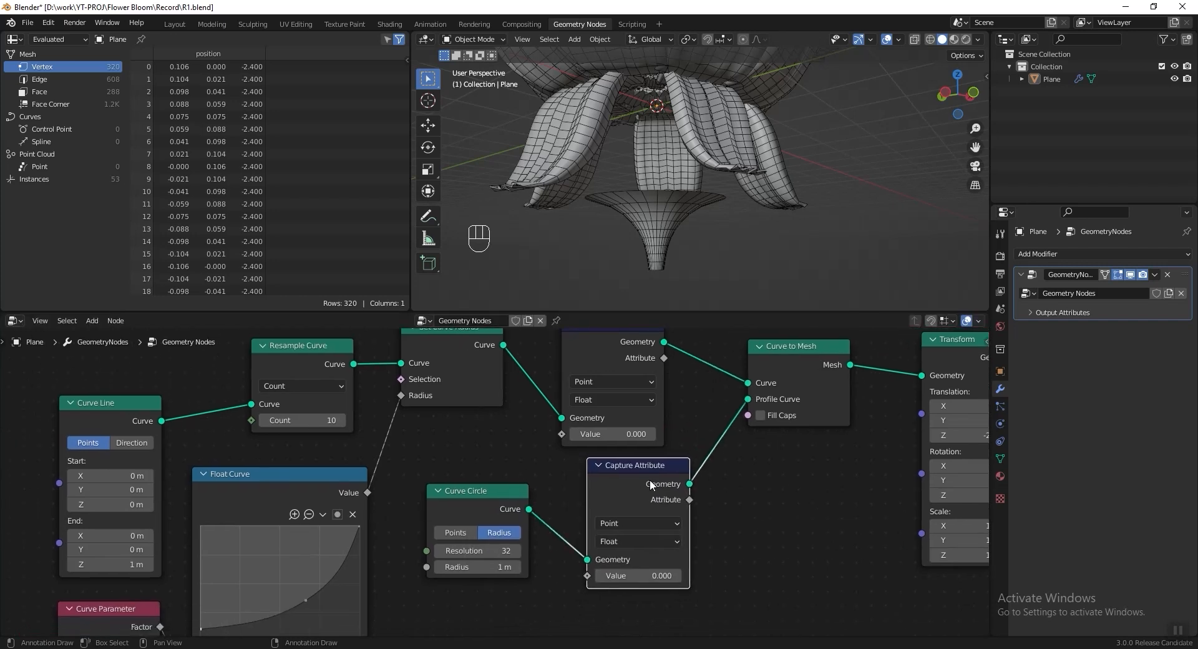
scroll(504, 489, down, 1)
drag(203, 440, 203, 415)
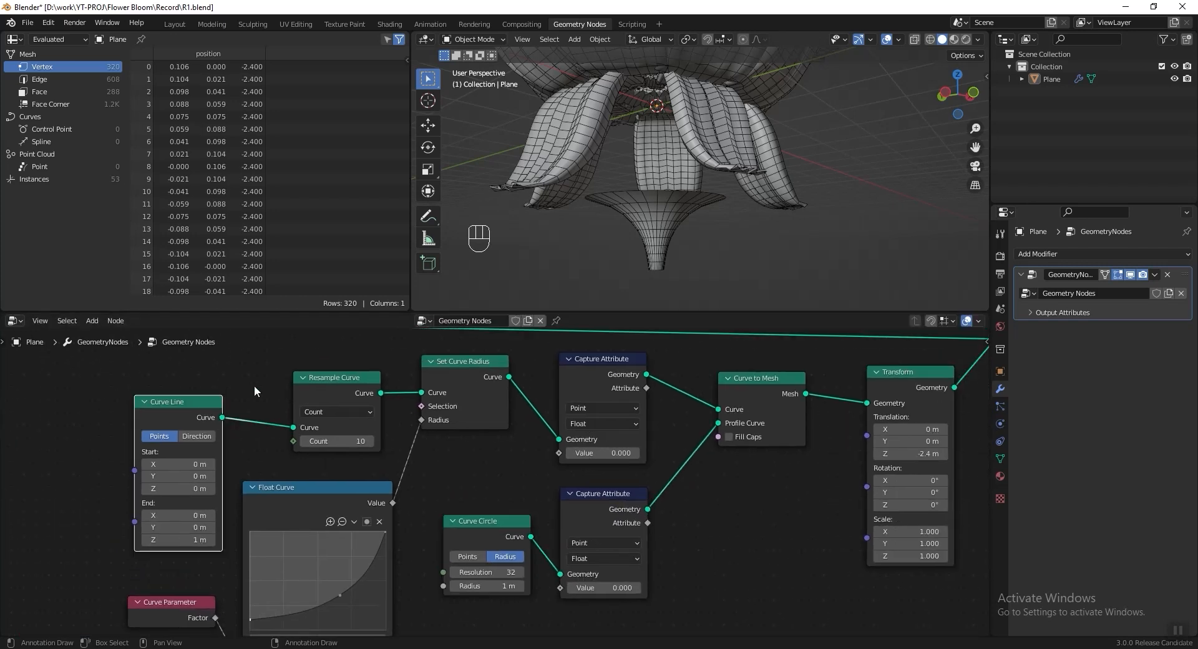
middle_drag(346, 522, 320, 490)
drag(452, 498, 441, 505)
middle_drag(512, 443, 449, 449)
Step: Add a Position node below Curve Circle and connect it to the Value inputs of both Capture Attribute nodes
key(shift+a)
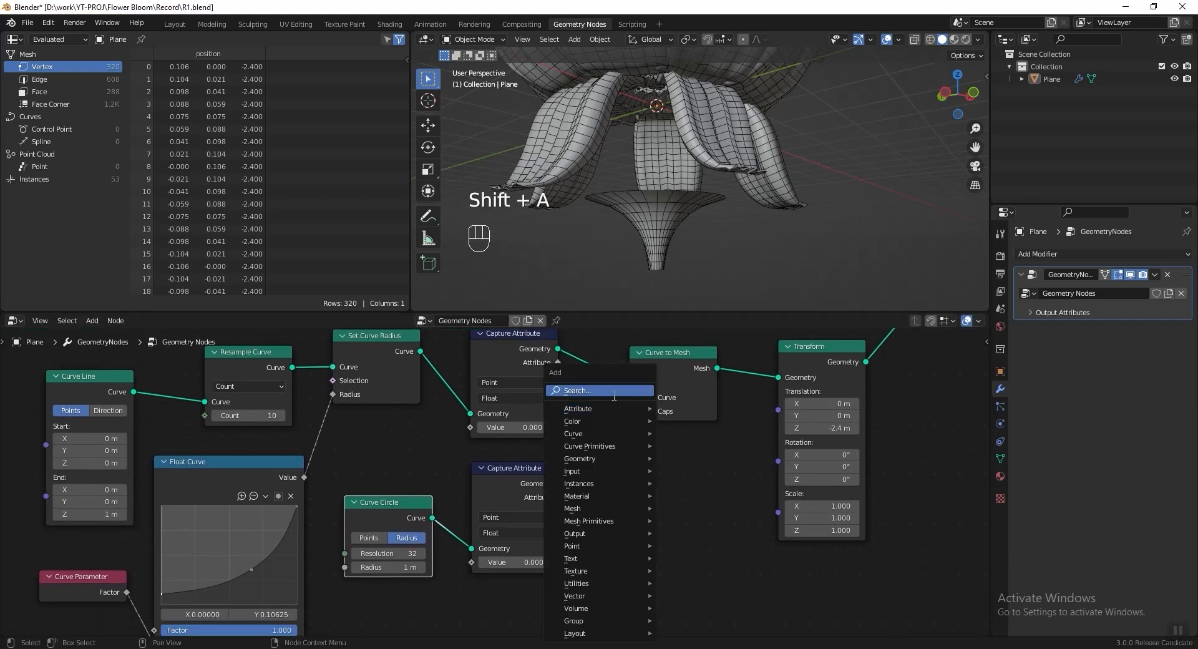
text(po)
key(Return)
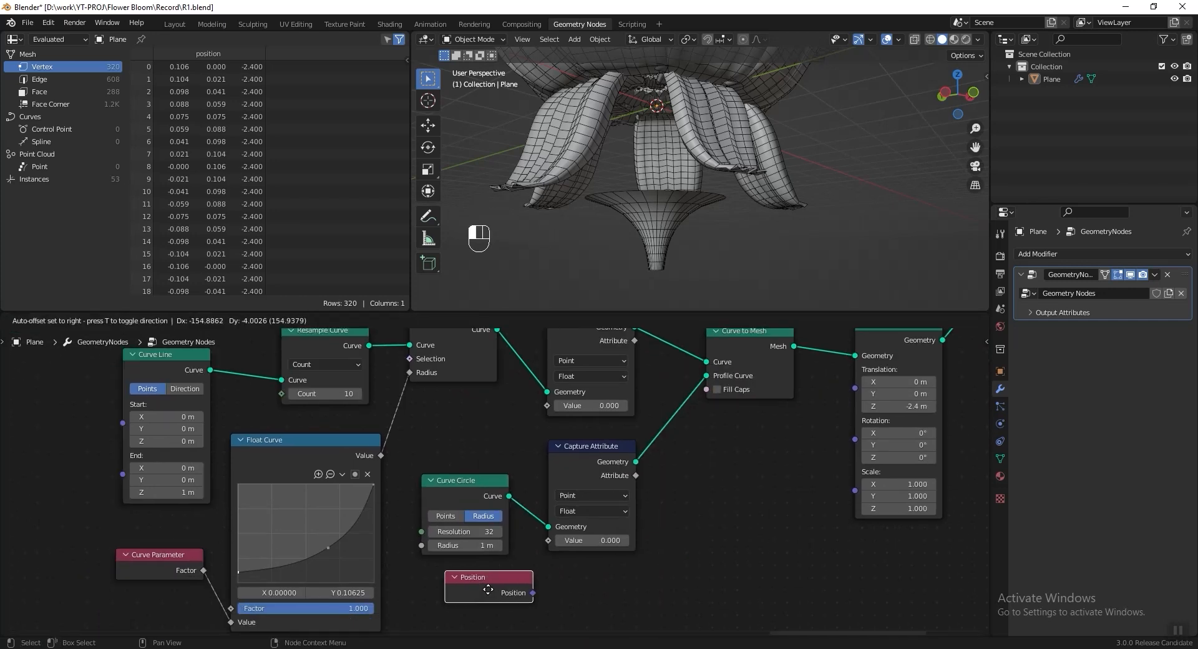
click(462, 577)
drag(503, 598, 558, 511)
drag(545, 403, 546, 406)
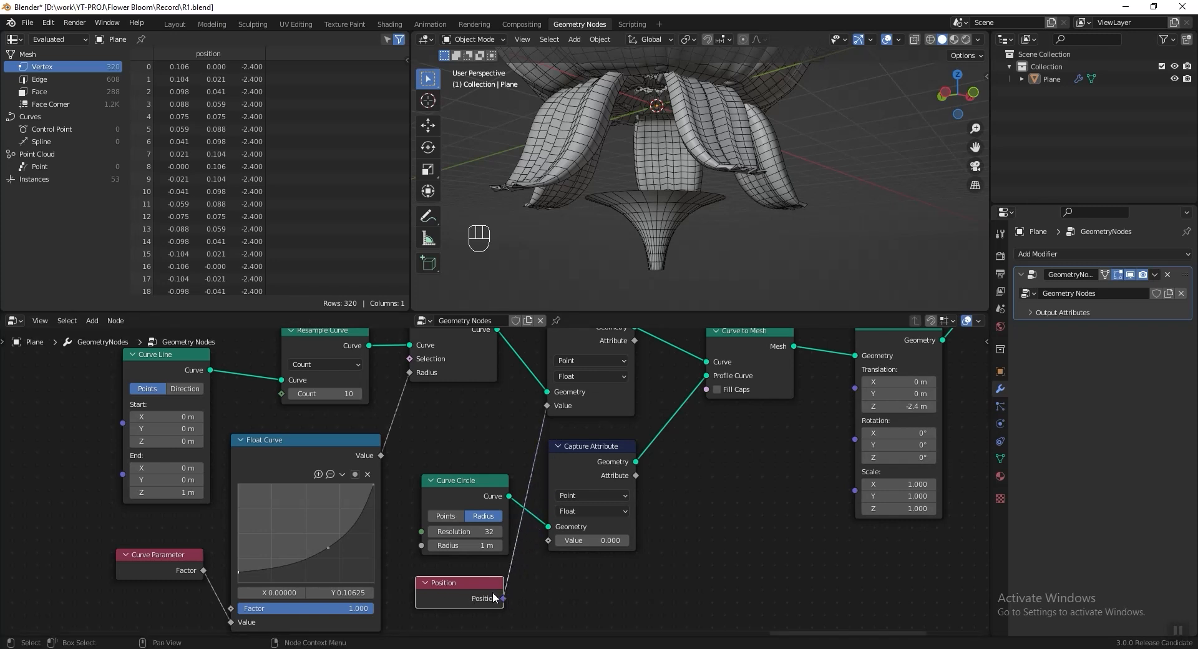
drag(539, 540, 548, 541)
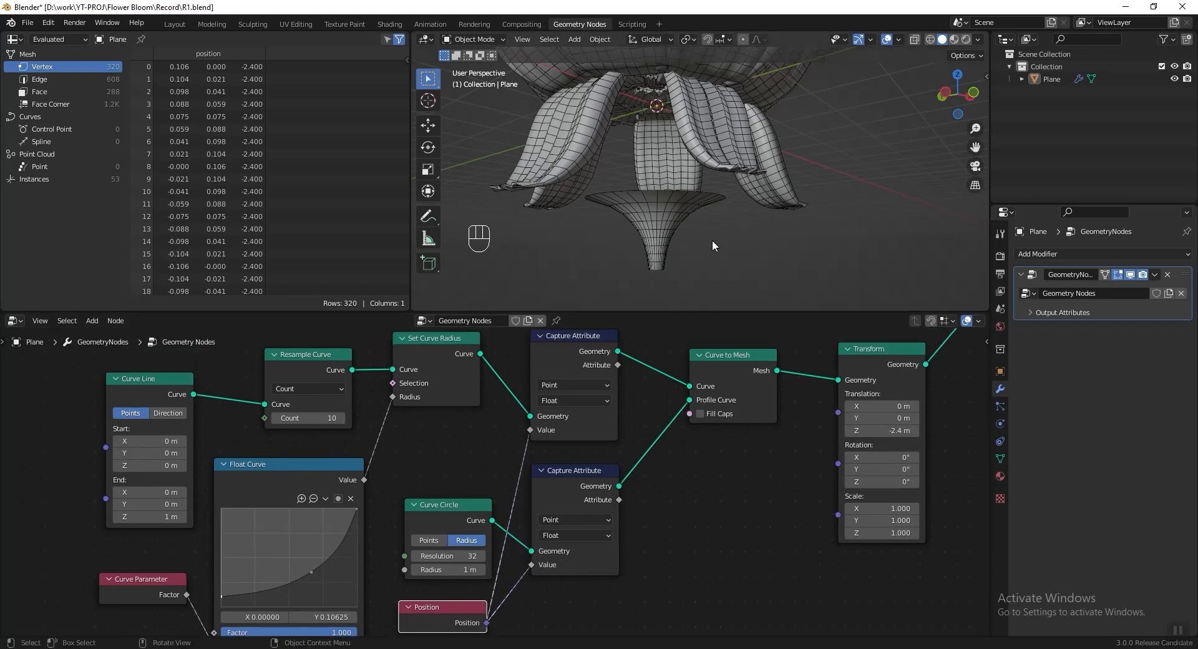
Step: Nudge the Curve Circle and Curve Line nodes into a tidier layout and save the file
drag(449, 505, 448, 490)
mouse_move(172, 383)
mouse_down()
mouse_move(172, 373)
mouse_move(164, 384)
mouse_up()
scroll(600, 482, down, 3)
key(ctrl+s)
Step: Move Transform, Join Geometry and the output nodes farther from Curve to Mesh to make room, and save the file
scroll(600, 480, down, 2)
drag(795, 354, 488, 474)
scroll(436, 476, down, 2)
key(g)
click(783, 450)
middle_drag(537, 499, 474, 493)
scroll(647, 474, up, 4)
key(ctrl+s)
scroll(477, 497, up, 1)
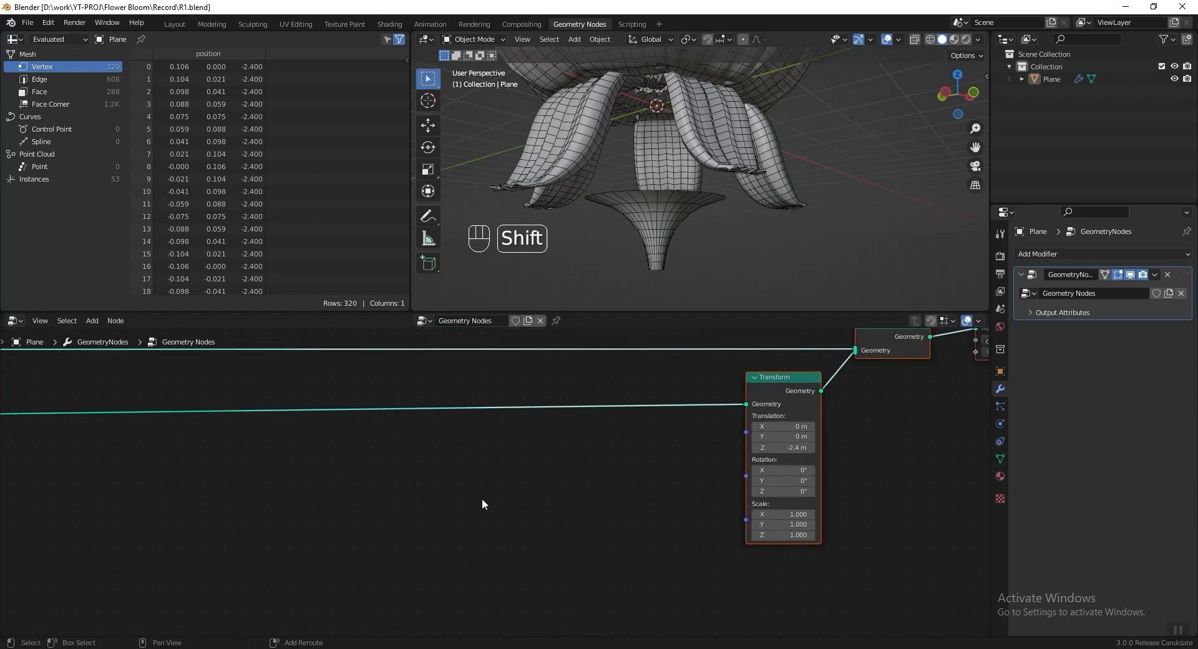
Step: Insert a Set Position node between Curve to Mesh and Transform
key(shift+a)
text(se)
click(522, 426)
click(635, 446)
Step: Add a Normal node below the Curve to Mesh link and connect it to the Offset input of Set Position
key(shift+a)
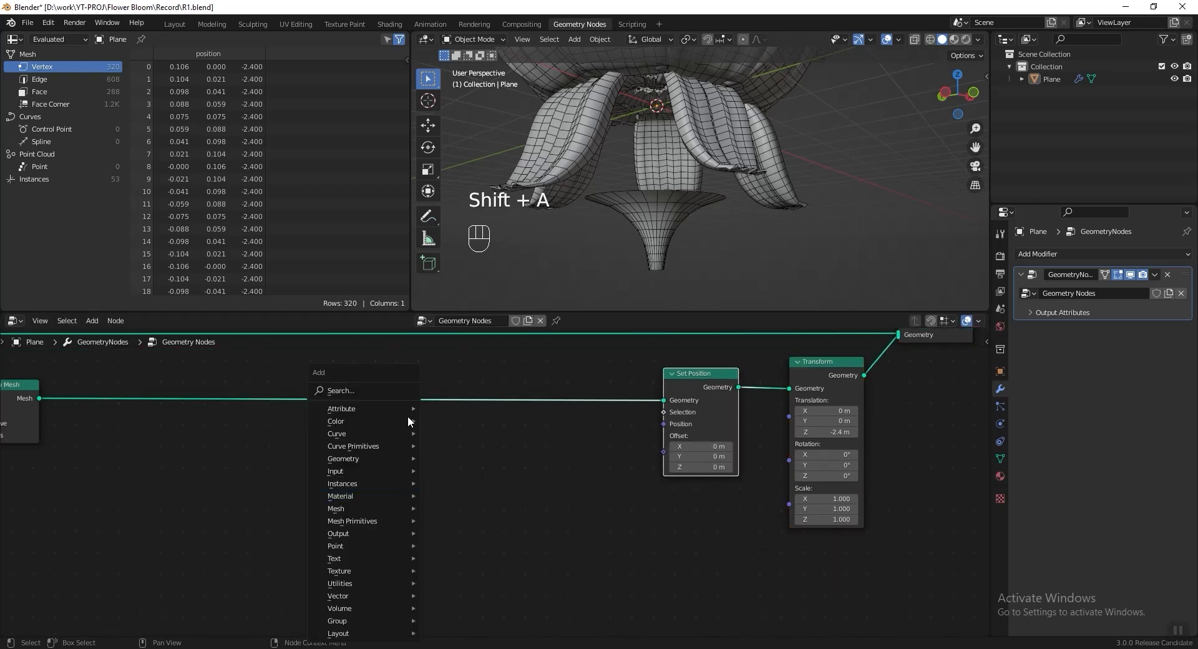
text(normal)
key(Return)
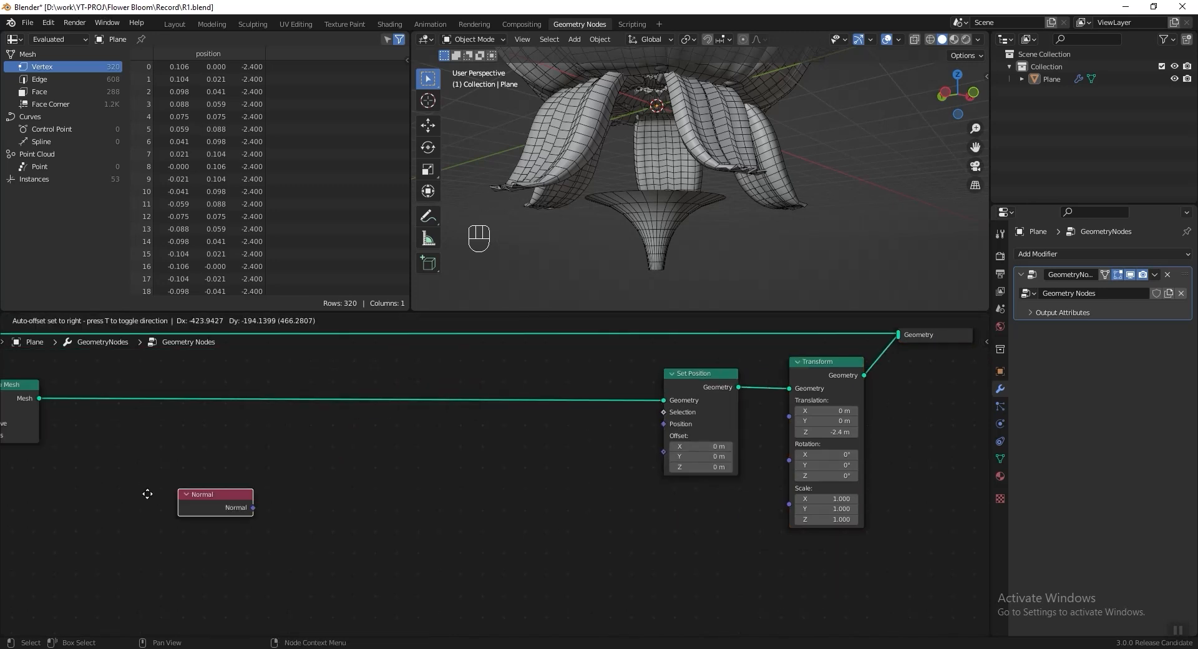
click(112, 527)
drag(150, 530, 652, 469)
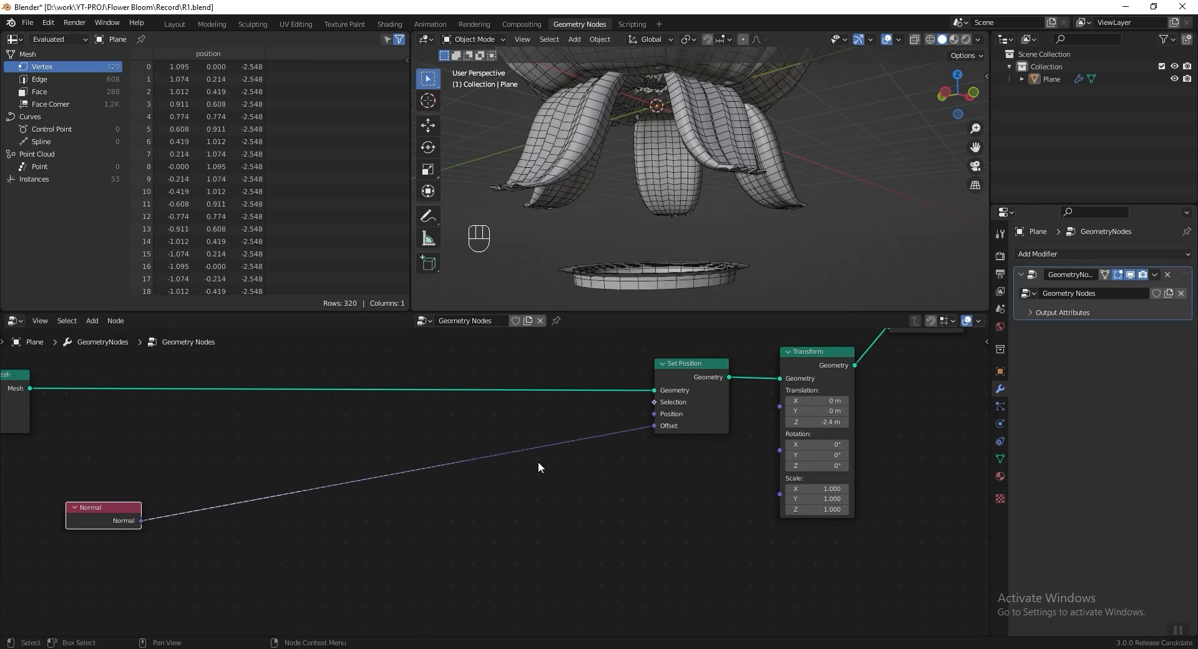
Step: Insert a Combine XYZ node into the link between Normal and Set Position's Offset, routed through its X input
key(shift+a)
text(combine xyz)
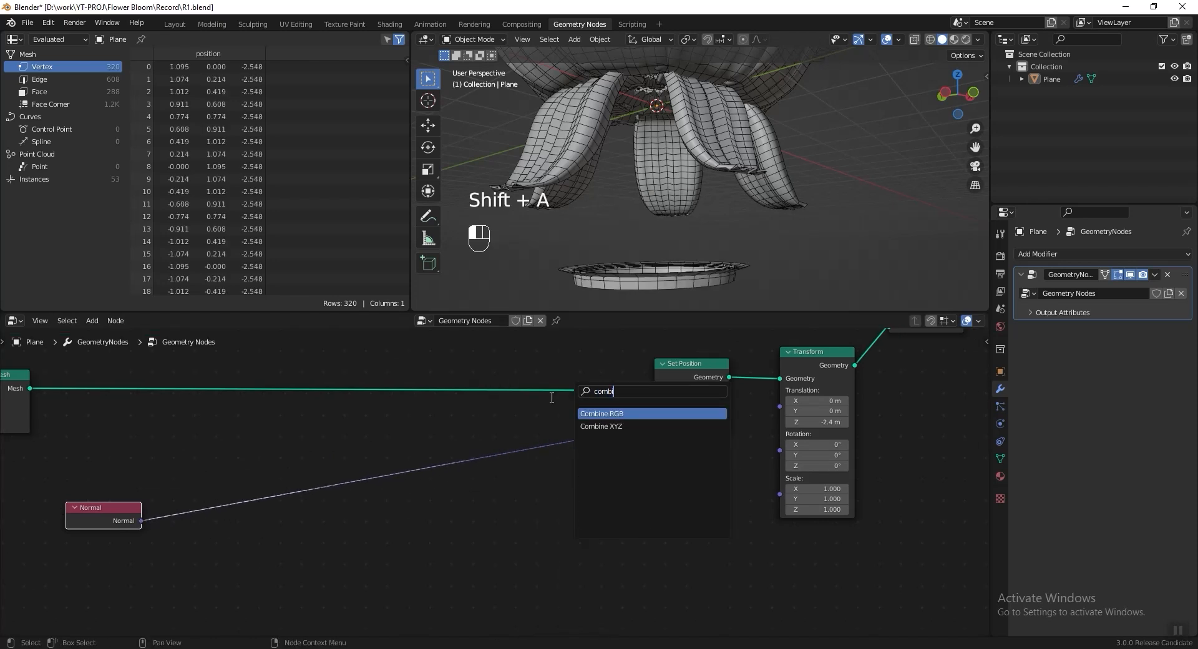
key(Return)
click(588, 447)
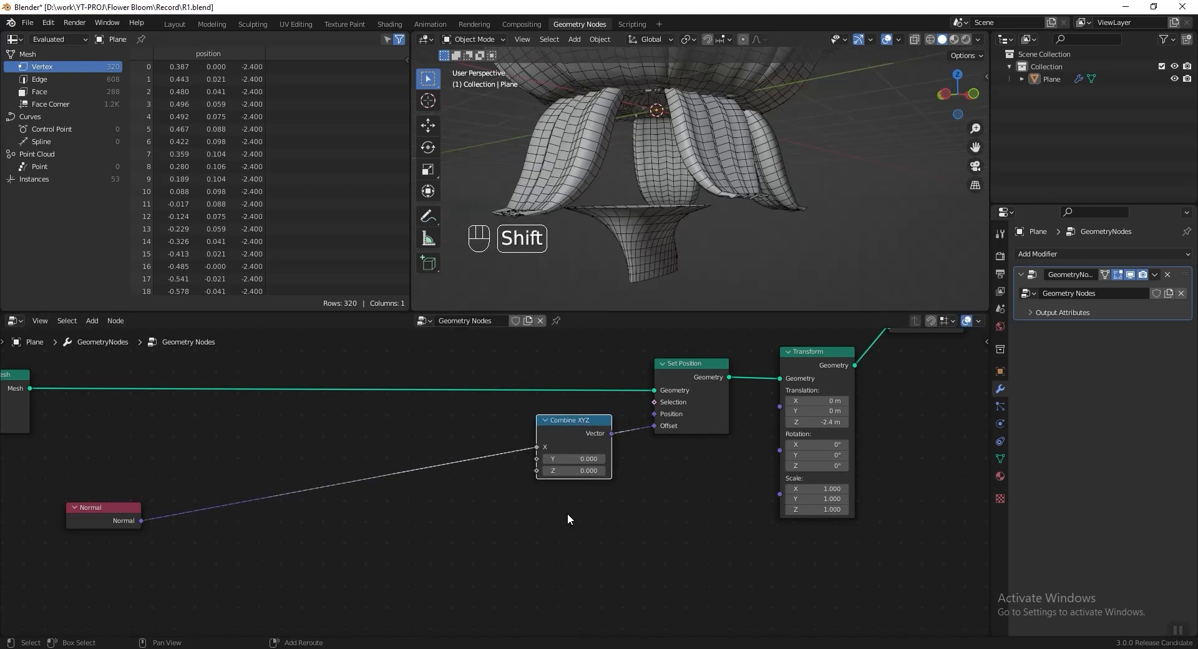
Step: Insert a Math node set to Multiply between the Normal node and the X input of Combine XYZ
key(shift+a)
text(m)
key(Return)
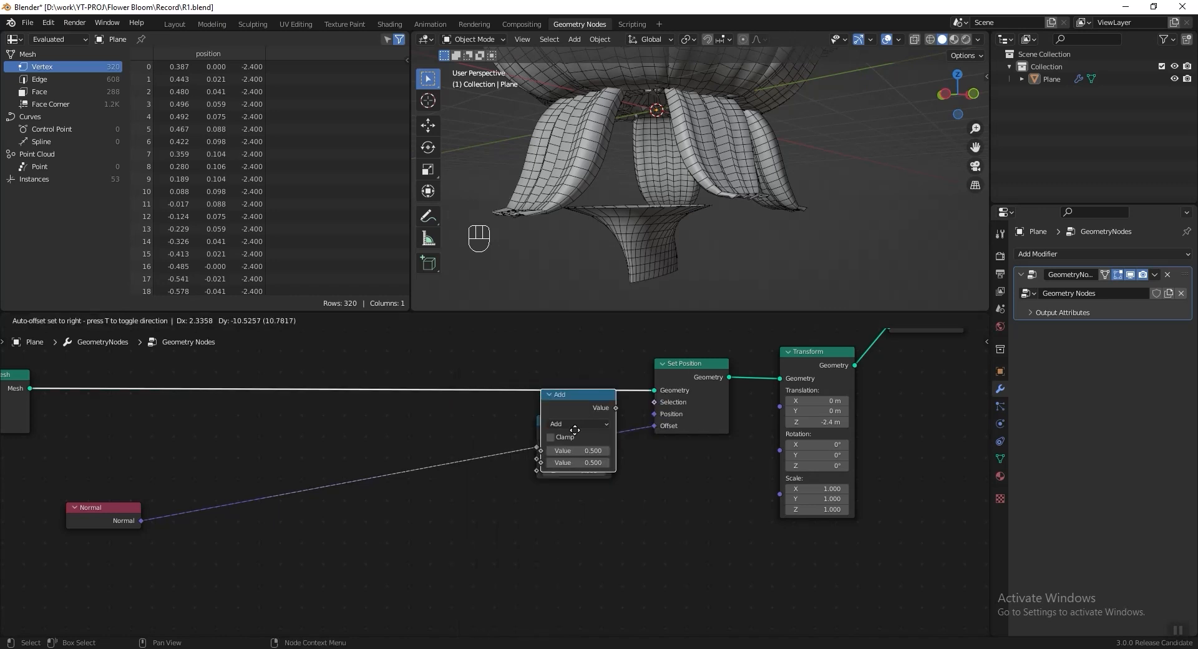
click(462, 440)
click(474, 455)
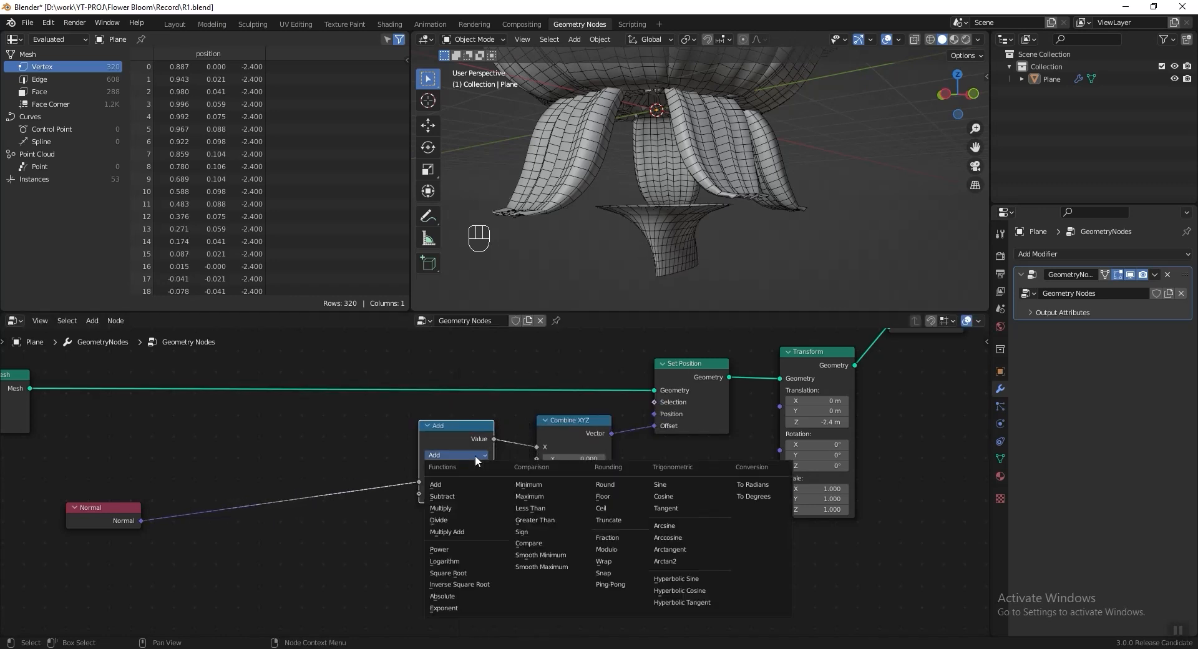
click(460, 507)
Step: Duplicate the Multiply node below the original and connect its output to the Y input of Combine XYZ
key(shift+d)
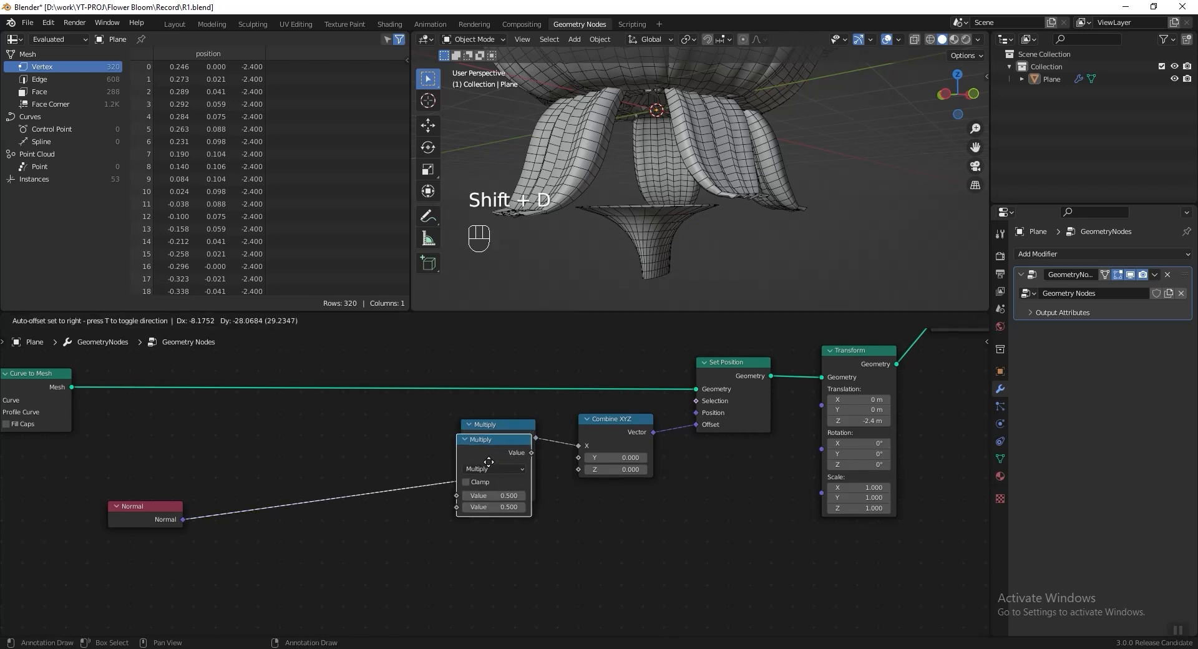
click(493, 532)
drag(532, 533, 578, 457)
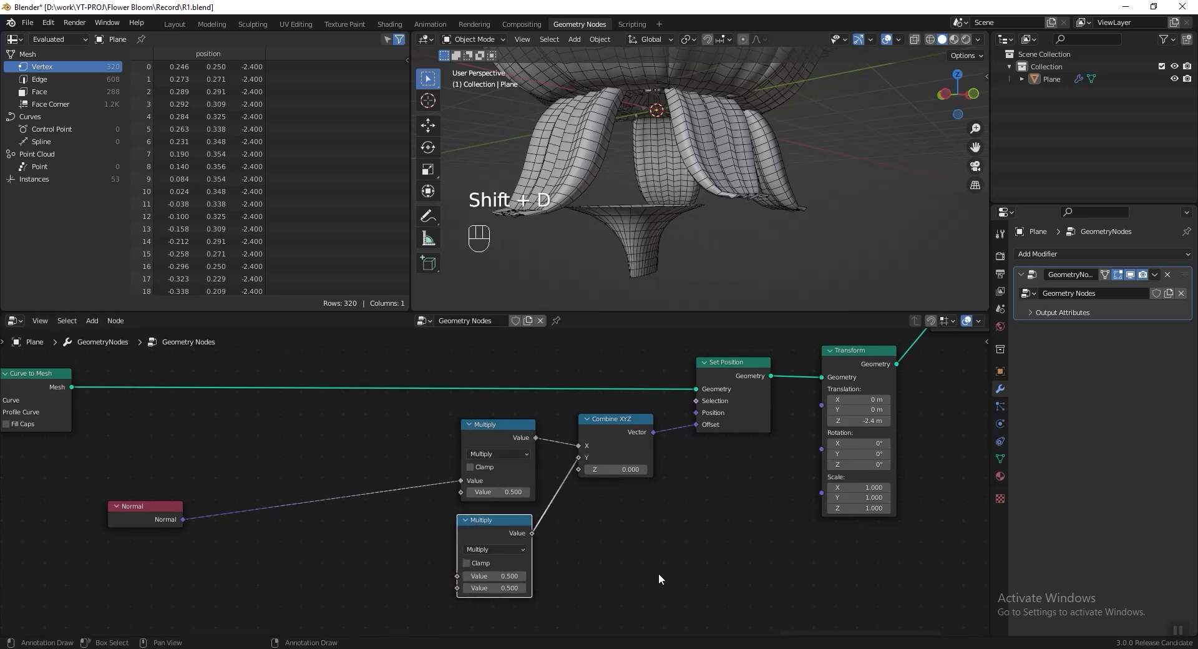
Step: Insert a Separate XYZ node between Normal and the upper Multiply, feeding X there and Y to the lower Multiply
drag(141, 519, 162, 482)
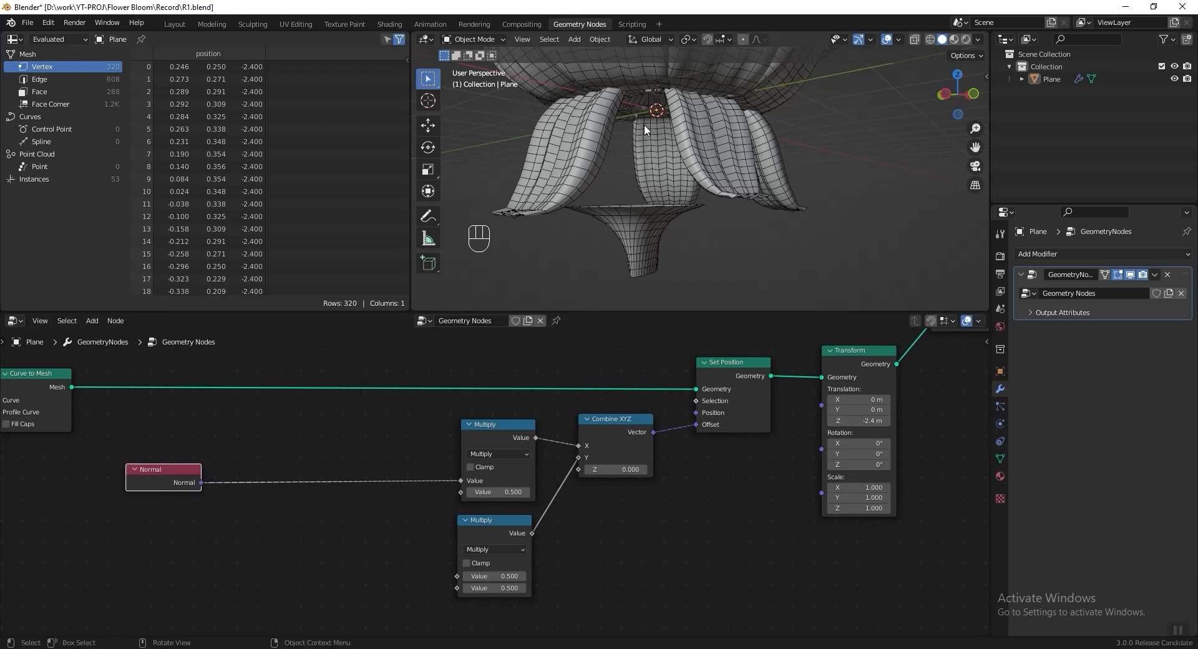
key(shift+a)
text(sepe)
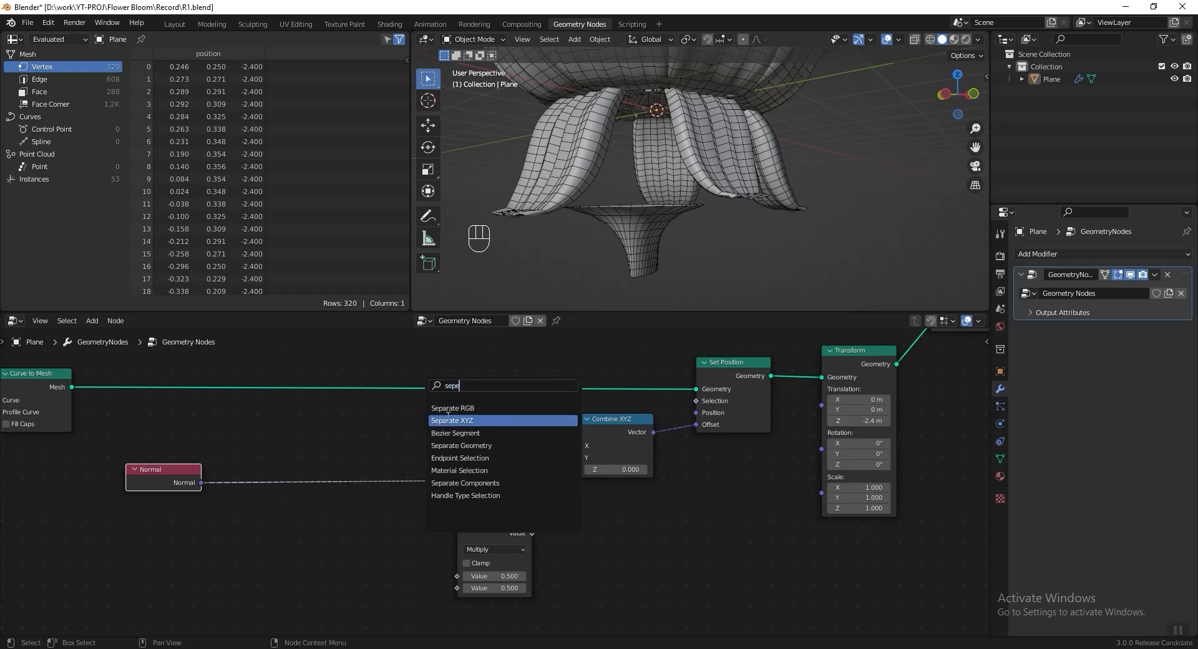
click(468, 423)
click(319, 478)
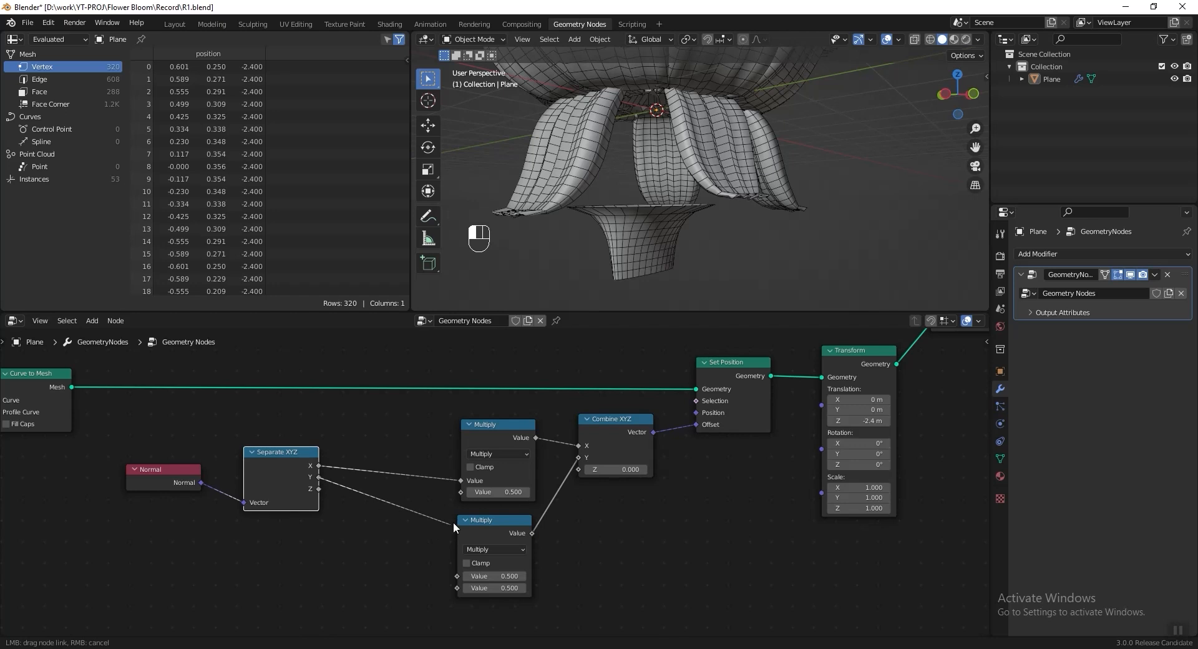
drag(457, 574, 457, 575)
Step: Duplicate a Multiply node below Separate XYZ and connect its output to the second Value input of both existing Multiply nodes
middle_drag(500, 537, 626, 494)
click(637, 481)
key(shift+d)
click(426, 499)
drag(445, 509, 586, 449)
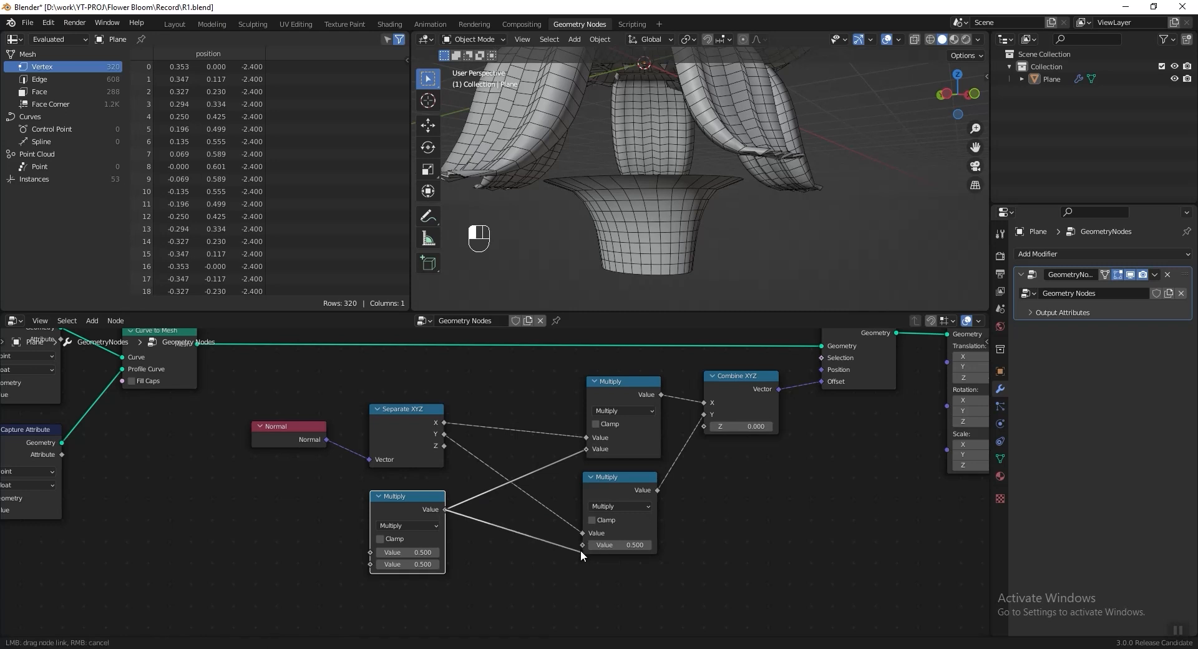
drag(580, 557, 582, 545)
Step: Duplicate the Multiply node twice before itself, set the middle copy to Ping-Pong, and link the three nodes in series
middle_drag(572, 545, 725, 544)
key(shift+d)
key(shift+d)
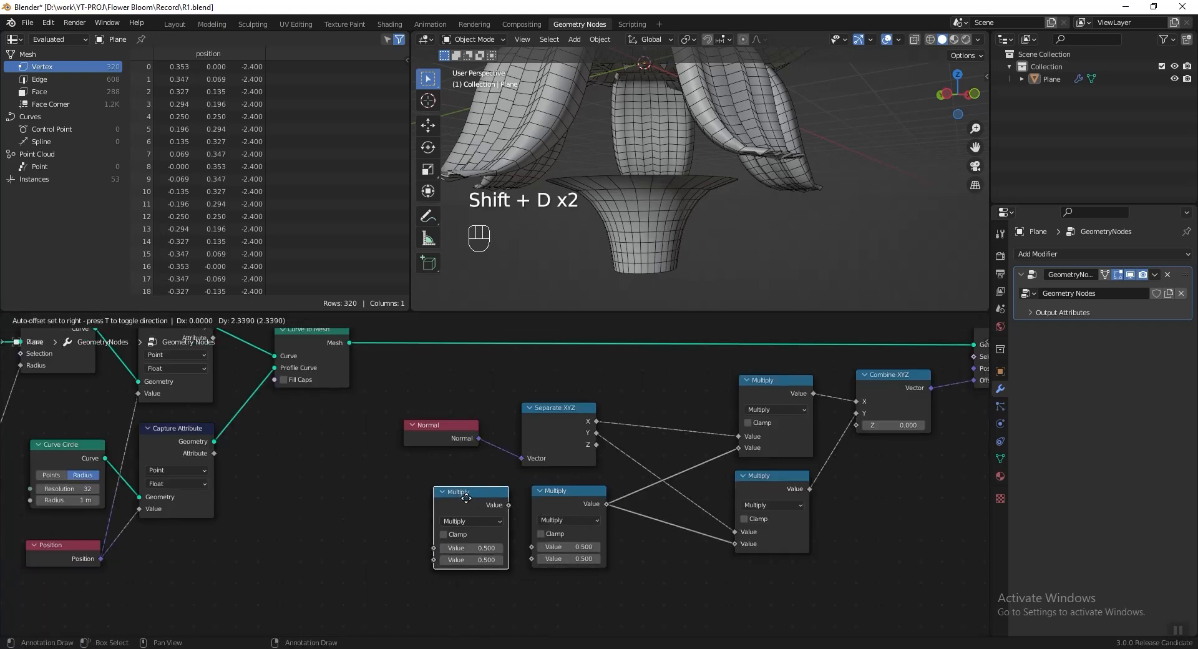
click(365, 498)
click(472, 522)
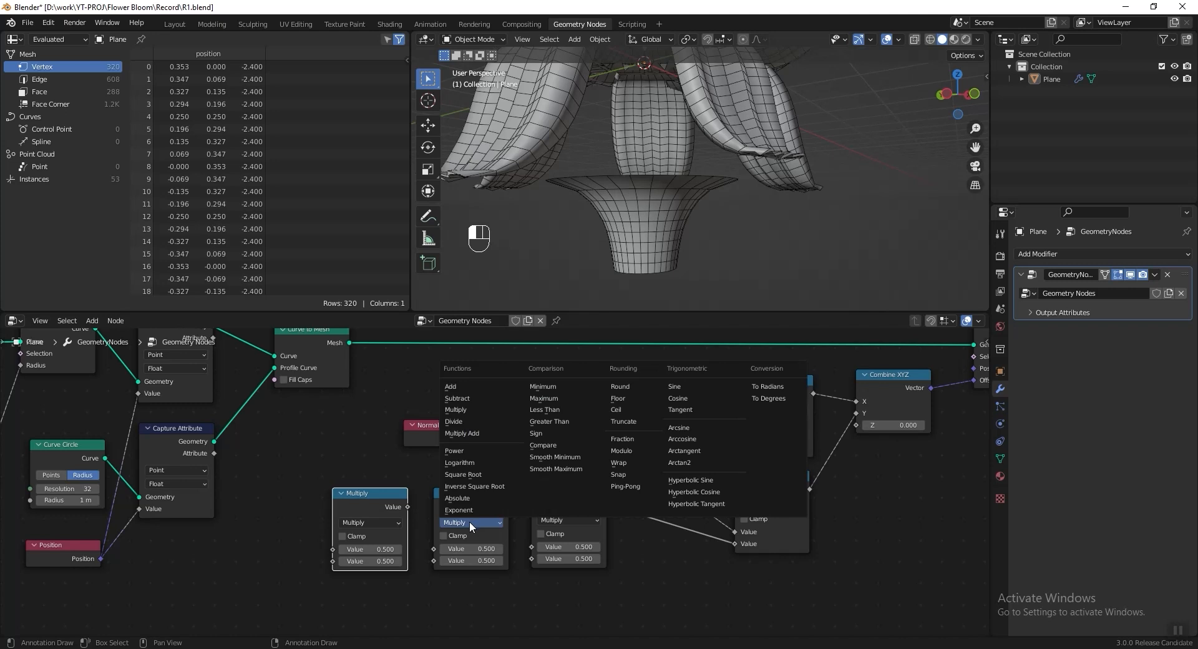
click(625, 486)
drag(509, 506, 532, 558)
drag(424, 521, 434, 548)
Step: Connect the Curve Circle's captured attribute to the first Multiply and the upper captured attribute to the Multiply after Ping-Pong
middle_drag(223, 466, 256, 478)
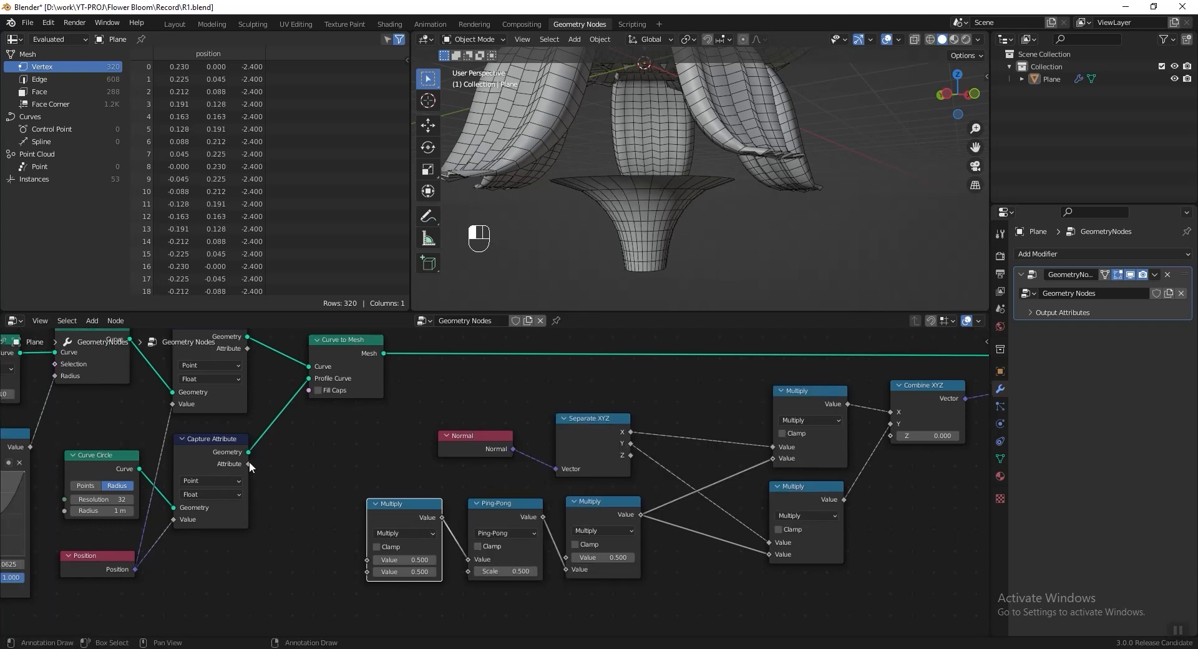
drag(276, 509, 365, 562)
drag(247, 348, 282, 403)
drag(556, 580, 563, 589)
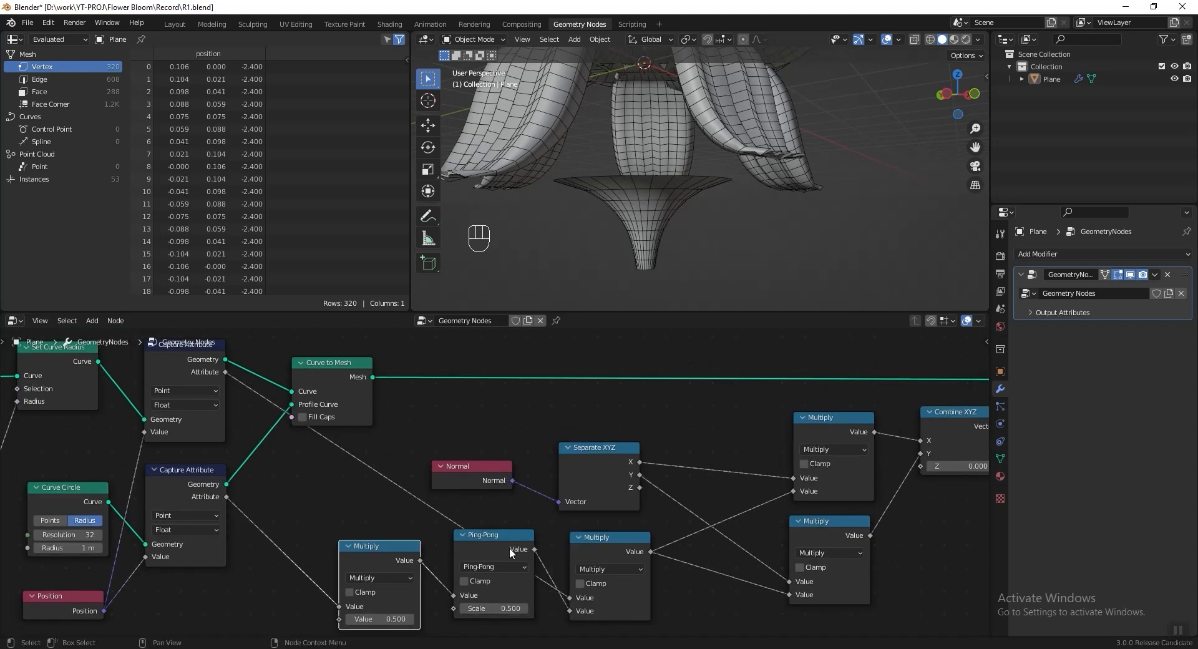
Step: Set the multiplier of the Multiply node before Ping-Pong to 12
middle_drag(509, 547, 518, 527)
drag(391, 526, 397, 518)
drag(380, 590, 512, 590)
click(381, 590)
key(Return)
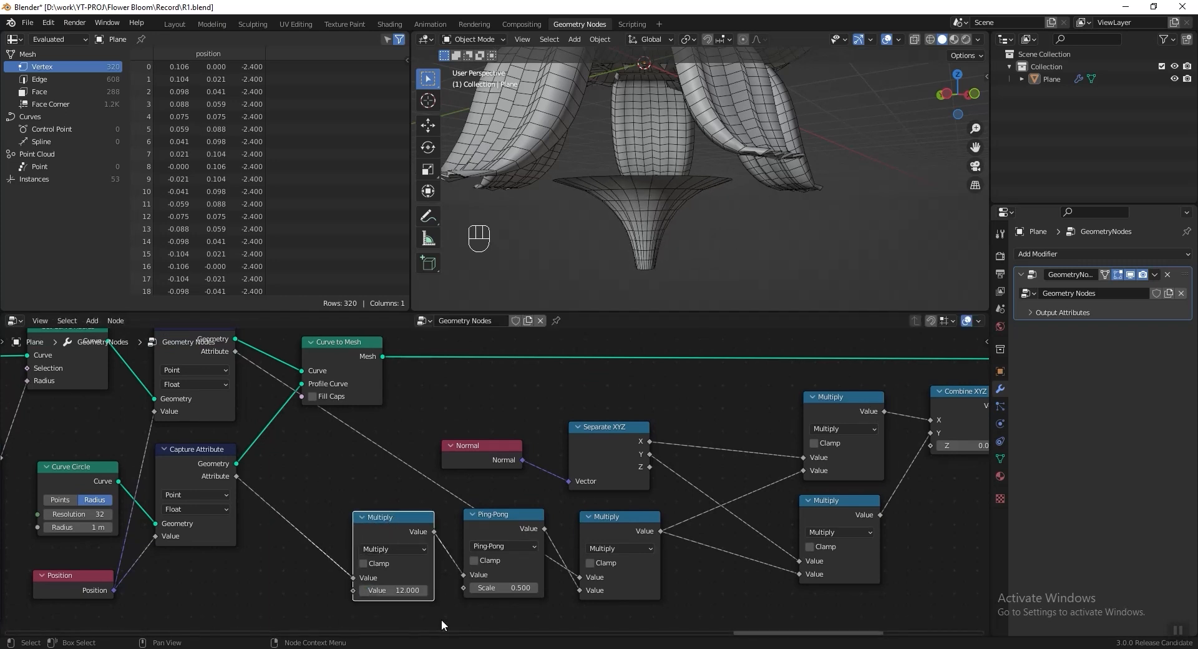
Step: Set the Ping-Pong scale to 1 and move the node slightly lower beside the first Multiply
text(1)
key(Return)
drag(499, 516, 482, 540)
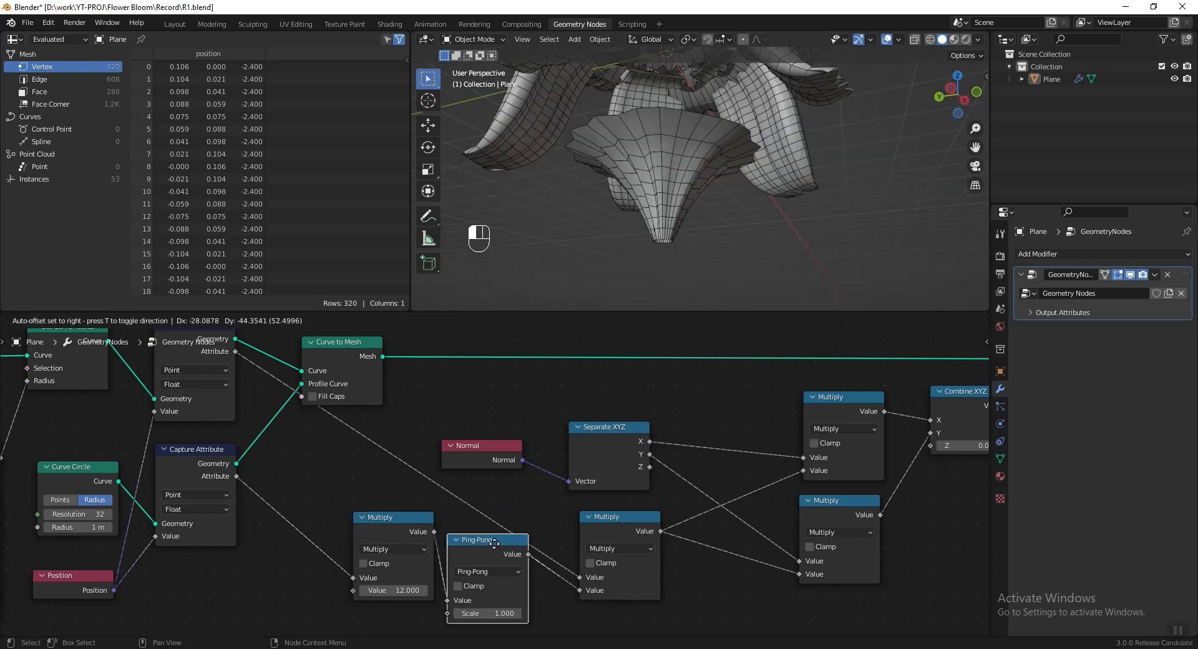
Step: Make room beside the Ping-Pong node and insert a Float Curve node between it and the Multiply node
drag(390, 517, 363, 543)
drag(482, 540, 459, 555)
key(shift+a)
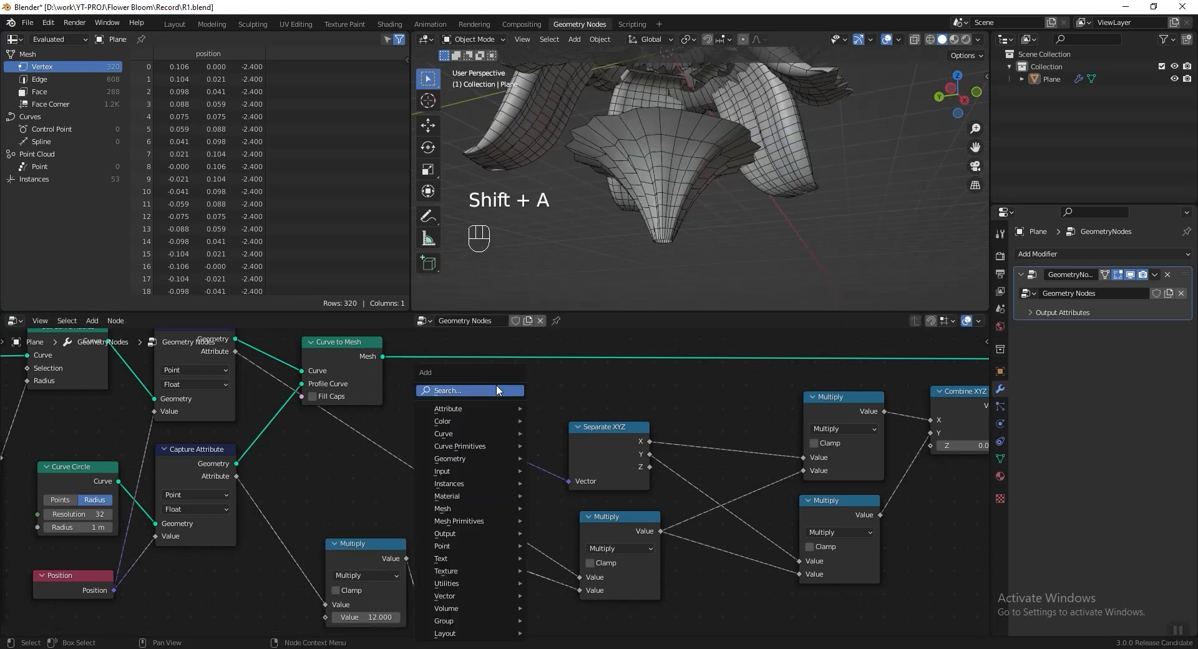
click(497, 391)
text(flo)
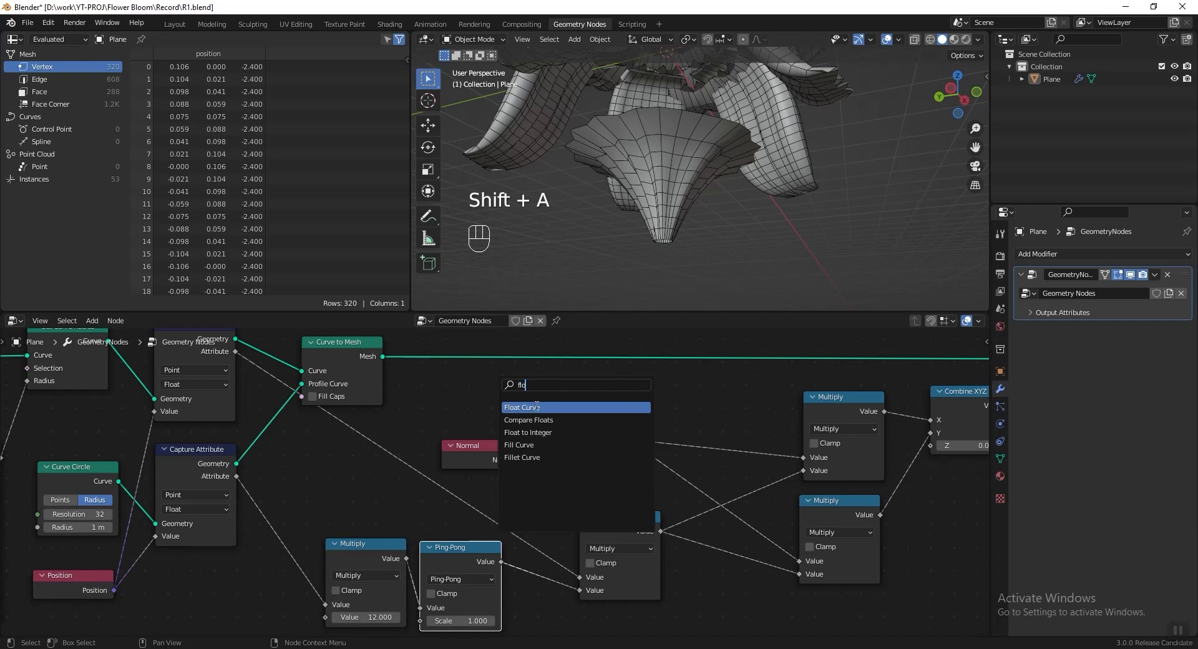
click(537, 404)
click(525, 467)
Step: Shape the Float Curve into a wave with an early crest and a low point at about X 0.75, Y 0.07, and save the file
drag(505, 541, 562, 574)
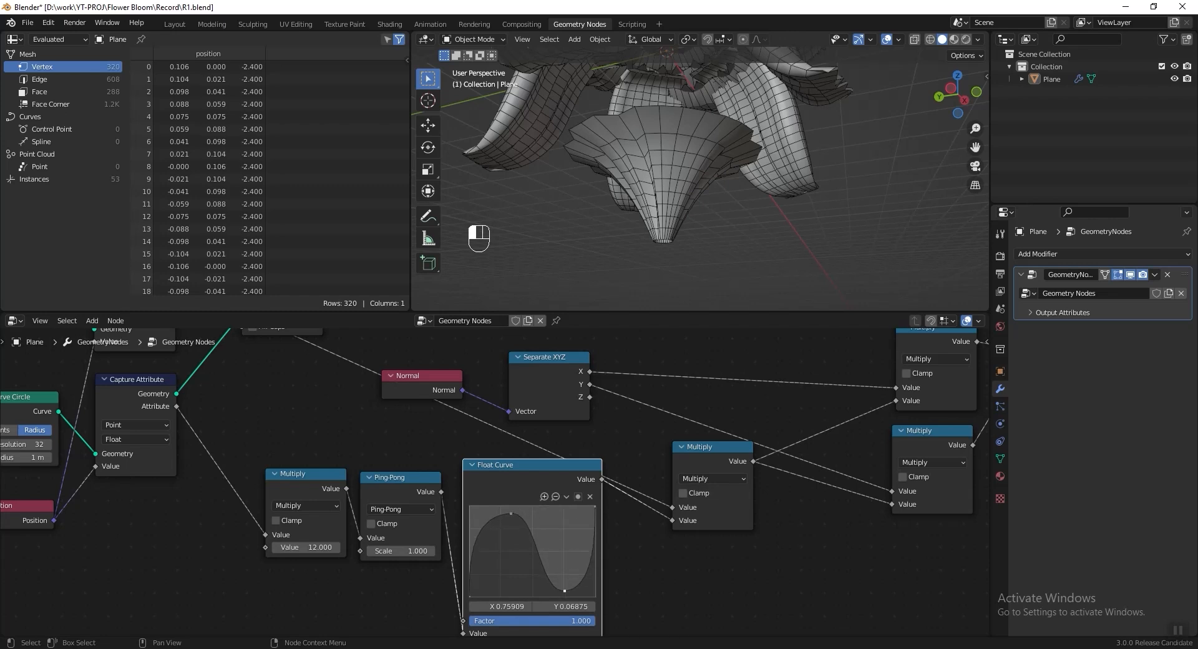
middle_drag(657, 227, 711, 221)
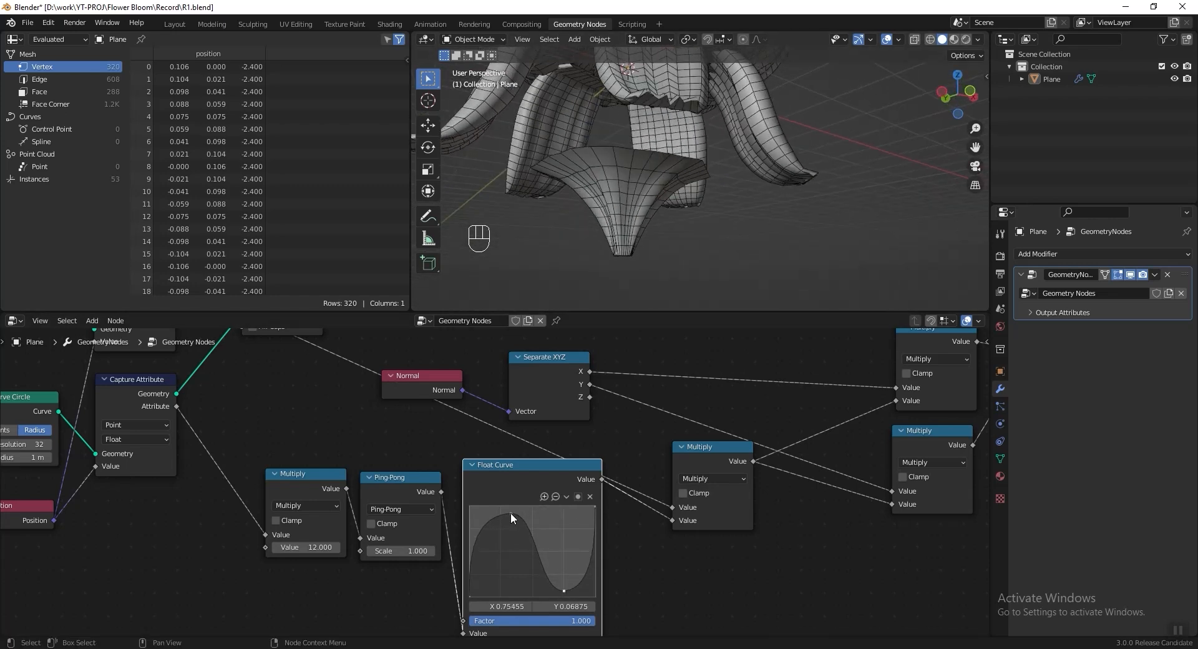
key(ctrl+s)
middle_drag(584, 230, 633, 237)
scroll(590, 429, down, 1)
Step: Reposition the Multiply, Ping-Pong and Float Curve nodes lower to free space below the Separate XYZ node
middle_drag(590, 429, 500, 469)
click(470, 445)
drag(470, 445, 454, 424)
drag(354, 437, 361, 396)
middle_drag(440, 525, 451, 429)
drag(452, 419, 460, 441)
drag(340, 412, 343, 442)
drag(262, 410, 248, 455)
middle_drag(444, 444, 414, 528)
mouse_move(412, 551)
mouse_down()
mouse_move(424, 519)
mouse_move(416, 565)
mouse_up()
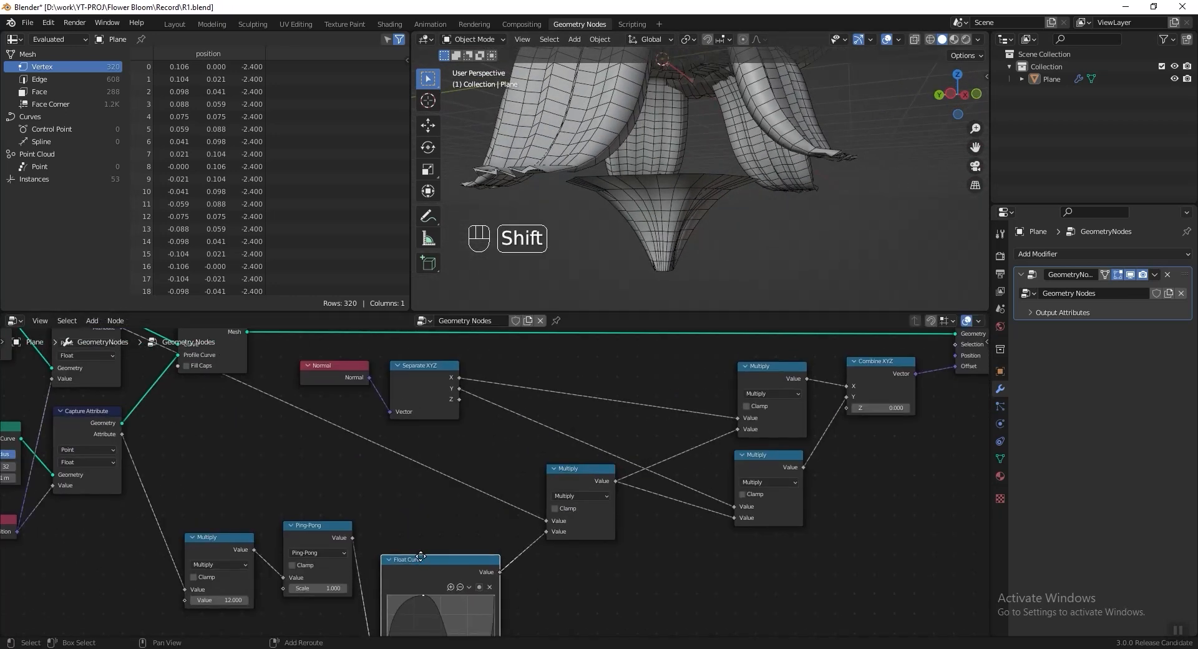
Step: Duplicate the Float Curve onto the link from the upper Capture Attribute to Multiply, and move the Ping-Pong and its Multiply node lower
key(shift+d)
click(413, 446)
middle_drag(139, 334, 209, 402)
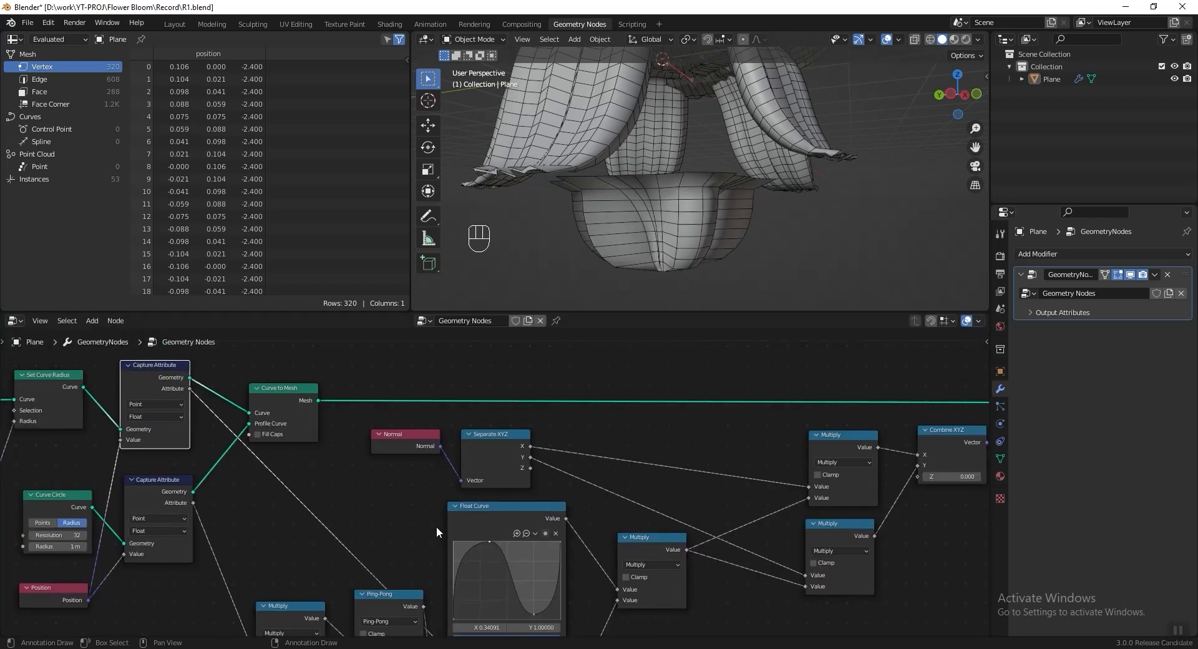
scroll(436, 526, up, 3)
middle_drag(377, 467, 442, 369)
drag(425, 369, 389, 533)
drag(272, 429, 241, 592)
scroll(497, 419, down, 6)
middle_drag(497, 420, 443, 527)
scroll(443, 527, up, 5)
Step: Reshape the duplicated Float Curve into a gentle ease-in with its middle point at about X 0.58, Y 0.38
click(546, 416)
click(589, 525)
mouse_move(493, 503)
mouse_down()
mouse_move(521, 532)
mouse_move(484, 478)
mouse_move(526, 518)
mouse_move(516, 505)
mouse_up()
middle_drag(708, 200, 679, 178)
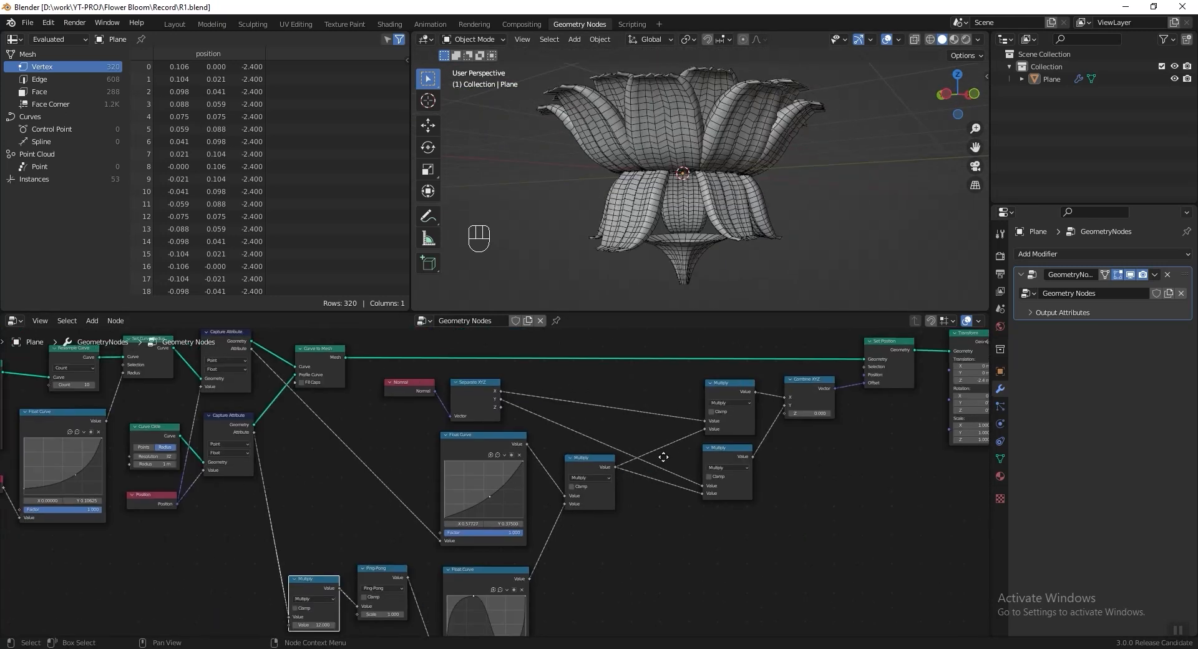
Step: Set the receptacle Transform node's Z translation to -1 m and save the file
scroll(958, 386, up, 3)
middle_drag(958, 386, 482, 510)
scroll(633, 490, up, 3)
click(436, 544)
text(-1)
key(Return)
key(ctrl+s)
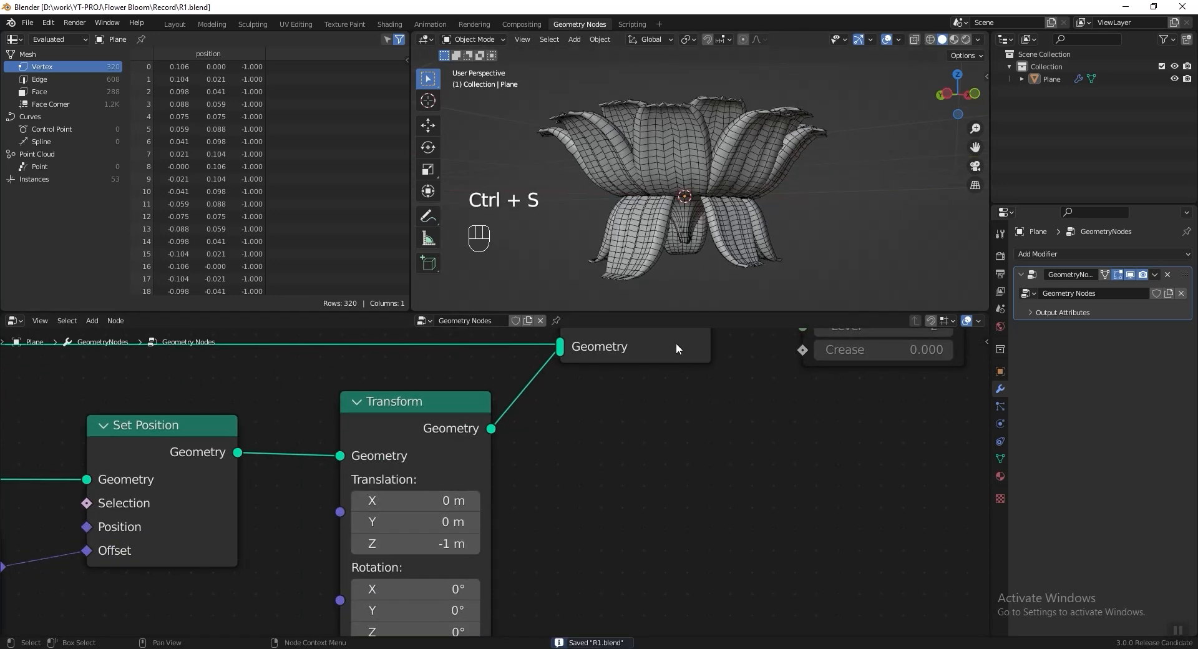
Step: Group all the receptacle nodes in a frame labelled "Reseptacle" and save the file
scroll(791, 440, down, 5)
drag(173, 375, 777, 644)
key(ctrl+j)
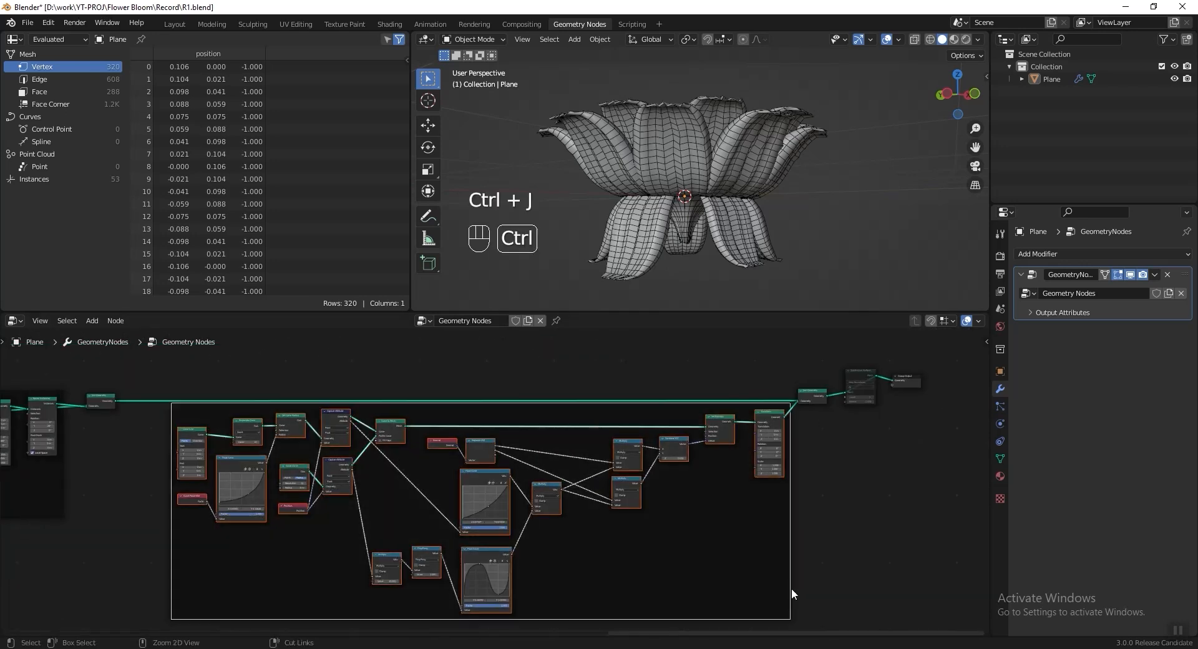
key(F2)
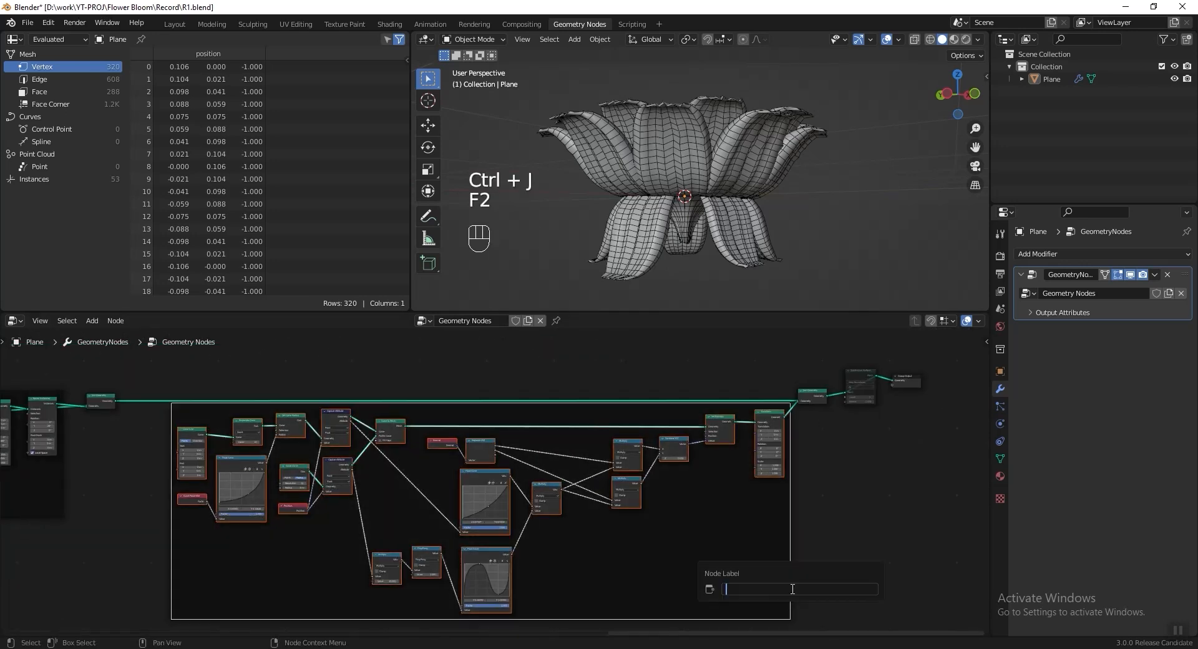
text(Reseptacle)
key(Return)
key(ctrl+s)
key(ctrl+s)
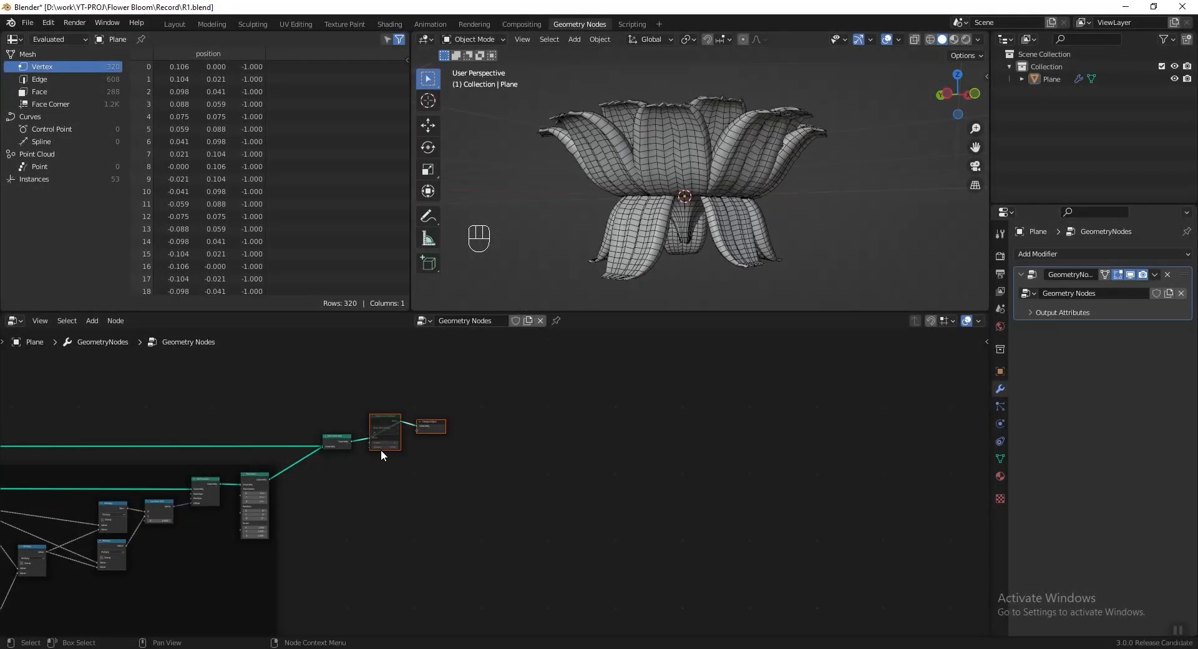
Step: Move the Subdivision Surface and Group Output nodes away, insert a duplicate Join Geometry node before Subdivision Surface, and save
key(g)
click(694, 455)
scroll(463, 463, up, 3)
key(shift+d)
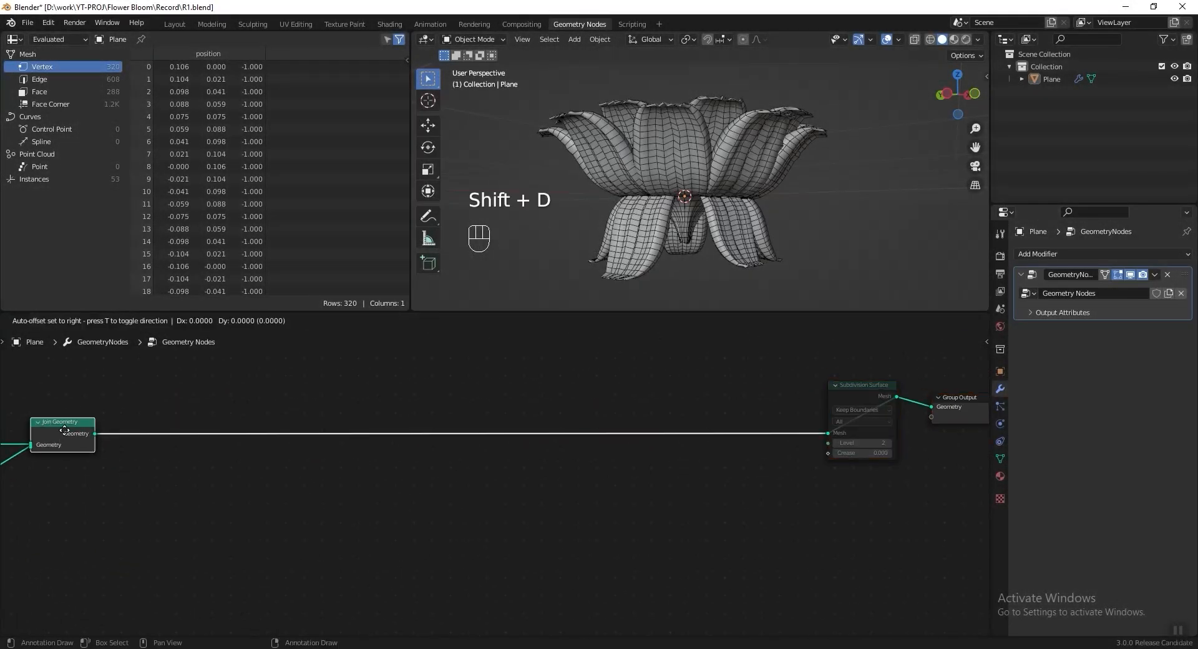
click(751, 449)
key(ctrl+s)
Step: Add a UV Sphere node, connect its mesh to the new Join Geometry node, and save the file
key(shift+a)
text(uv )
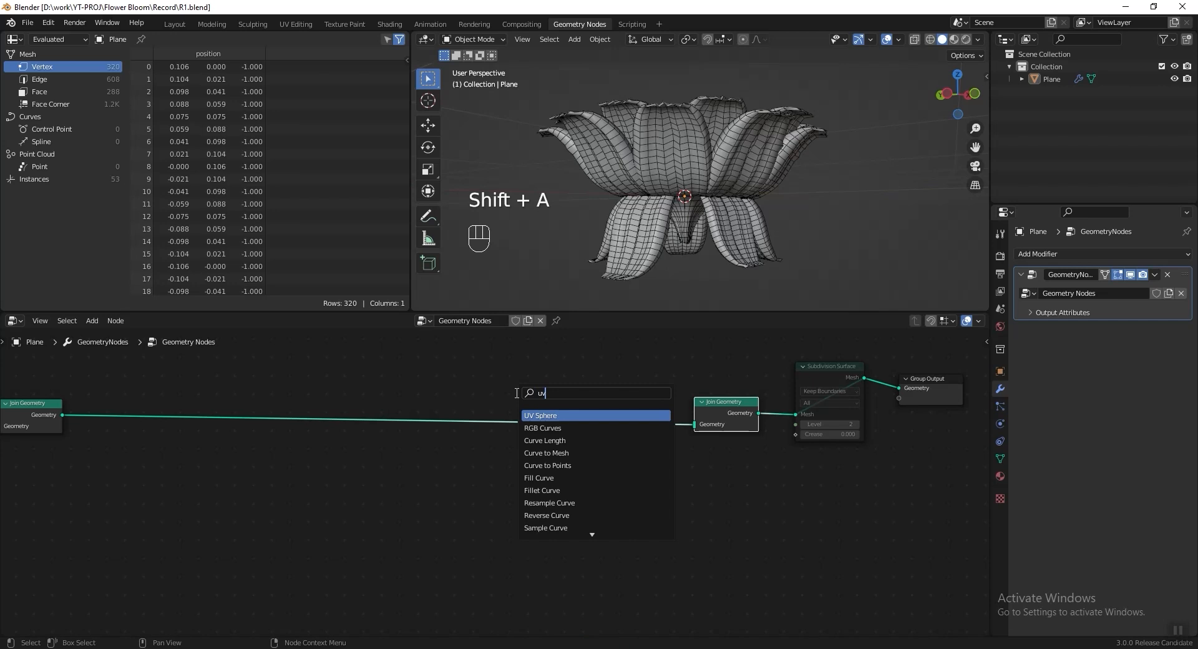
text(s)
click(549, 415)
click(452, 500)
scroll(631, 419, up, 7)
drag(378, 556, 745, 451)
key(ctrl+s)
Step: Insert a Transform node between the UV Sphere and the Join Geometry node
key(shift+a)
text(tr)
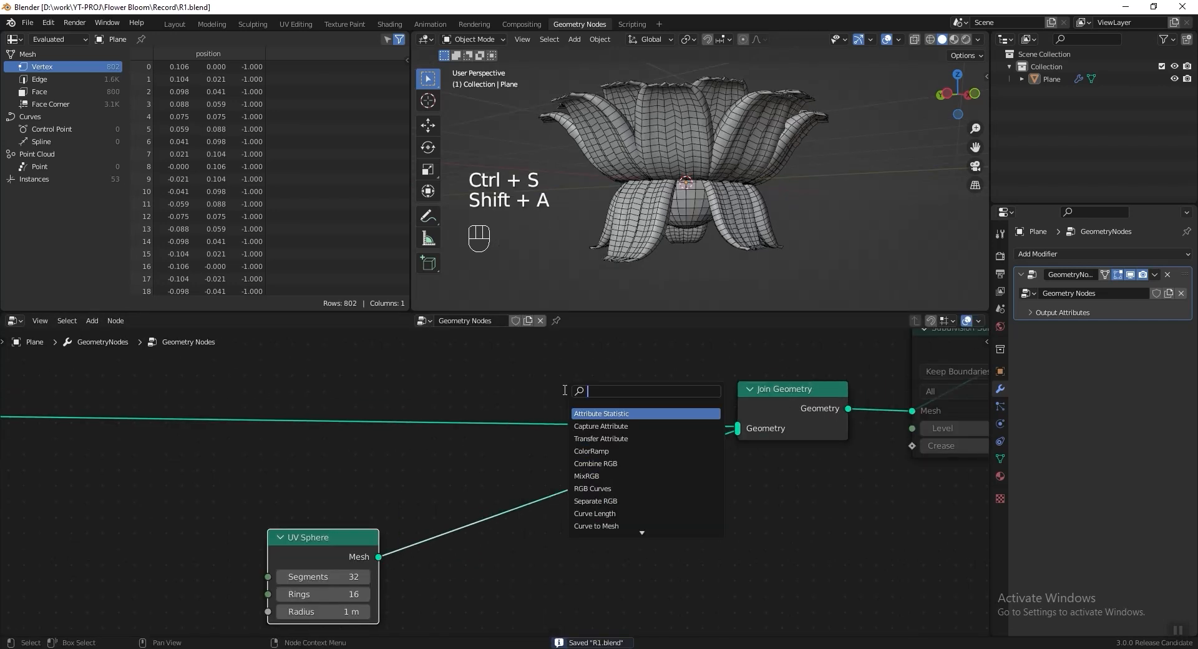
text(a)
click(589, 414)
click(504, 485)
middle_drag(504, 485, 483, 439)
Step: Set the sphere's Transform node to a Z translation of 0.4 m and a Z scale of 0.5, and save the file
middle_drag(648, 243, 660, 316)
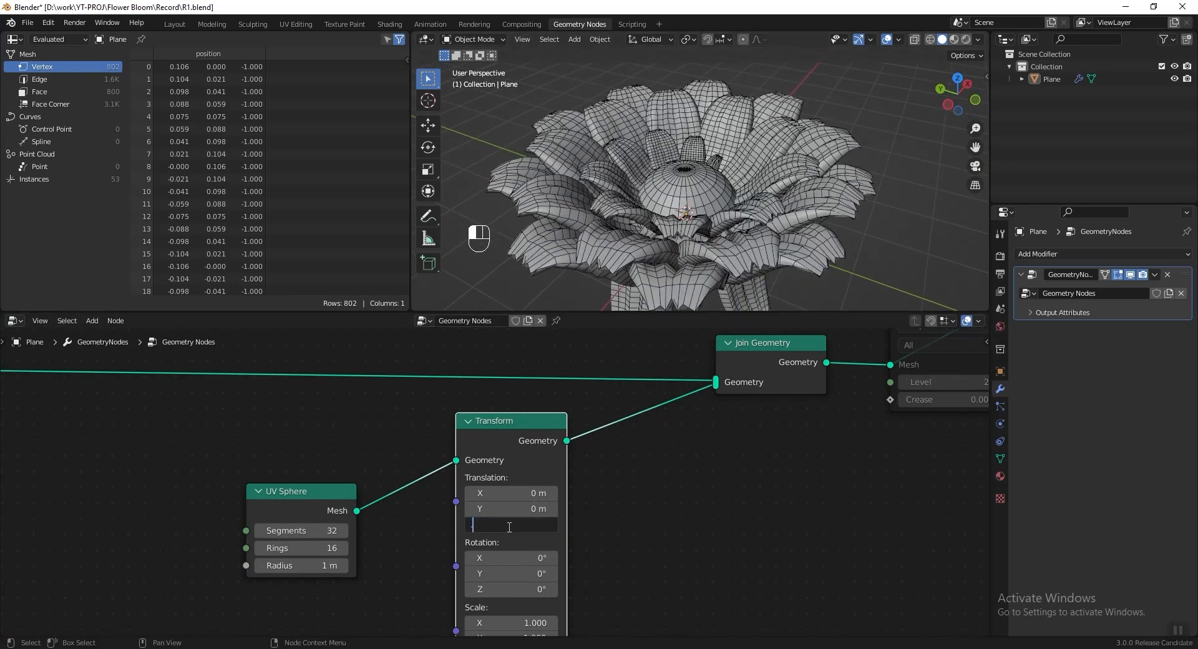
text(0.4)
key(Return)
shift+scroll(509, 549, down, 3)
click(506, 612)
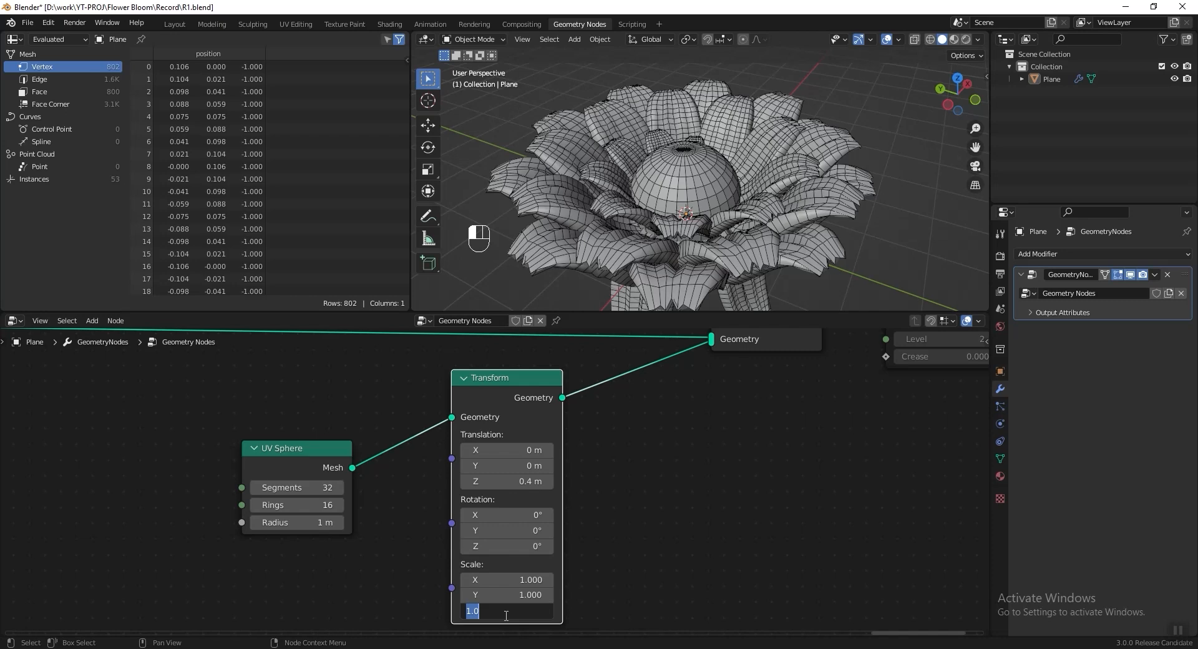
text(.5)
key(Return)
key(ctrl+s)
scroll(744, 156, up, 3)
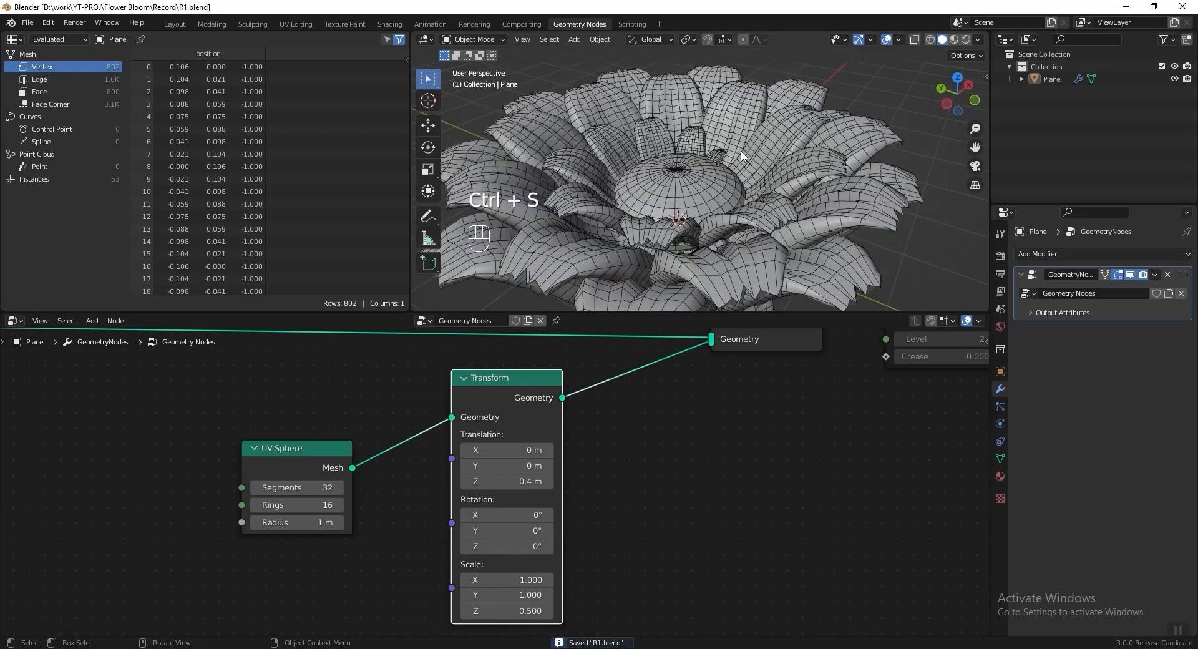
middle_drag(746, 159, 739, 154)
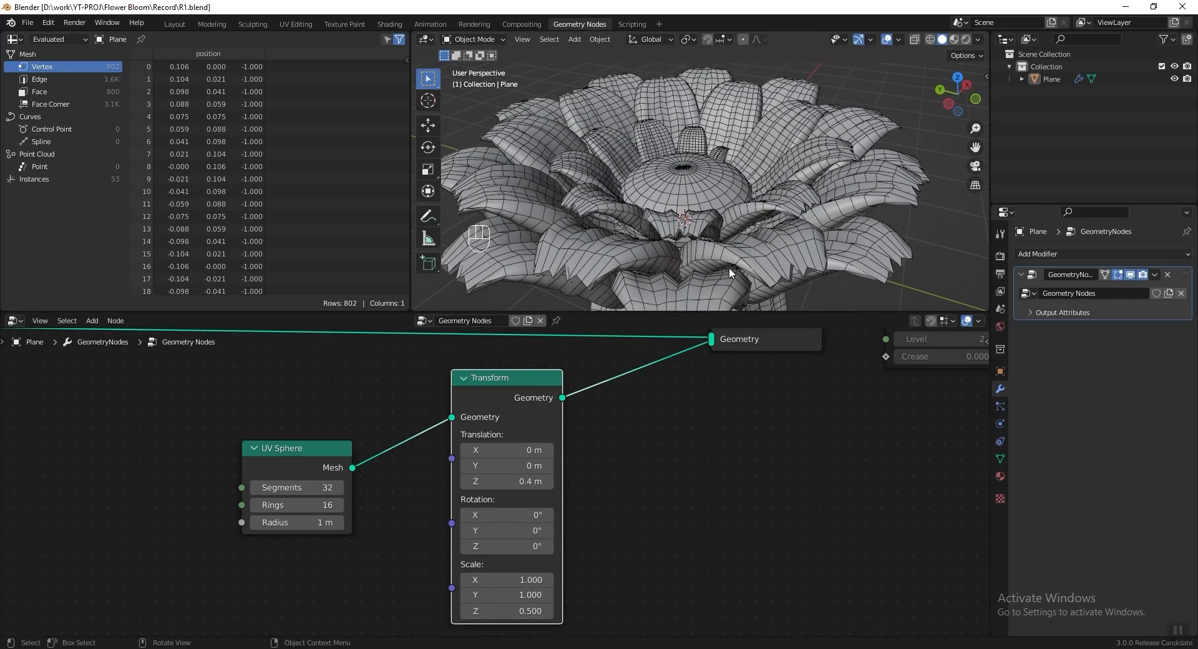
middle_drag(642, 179, 632, 210)
Step: Add an Index node in the Clonning frame and connect it to the Selection input of Instance on Points
scroll(329, 449, down, 10)
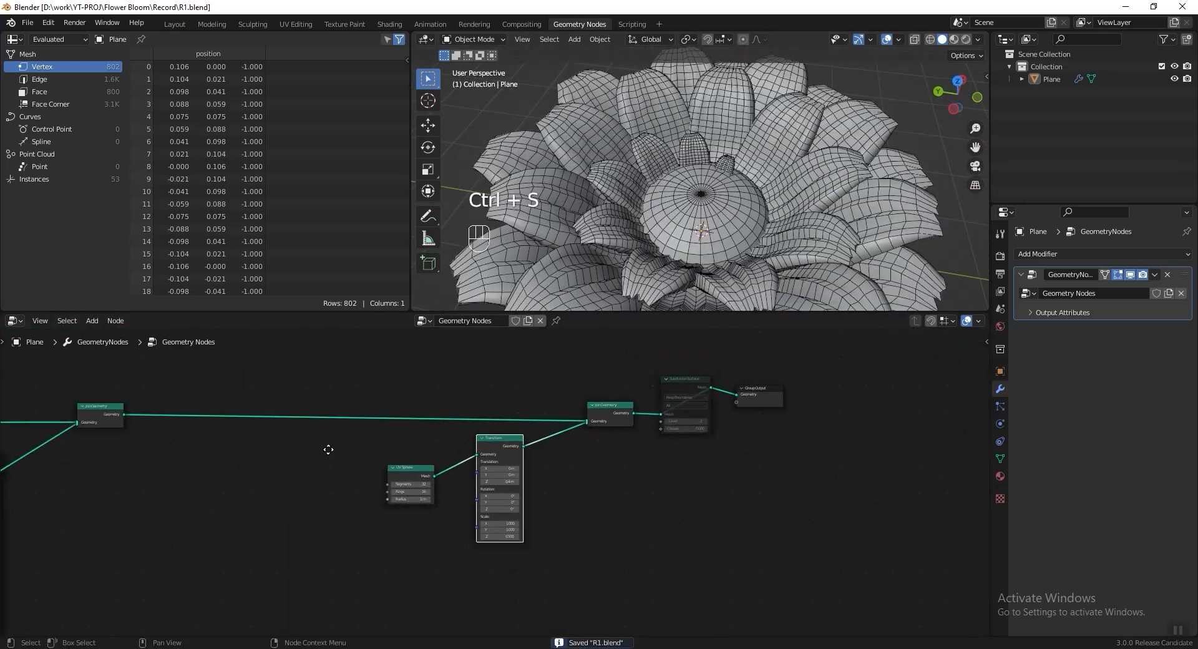
middle_drag(328, 449, 718, 444)
middle_drag(268, 451, 985, 452)
middle_drag(389, 431, 822, 449)
scroll(225, 431, up, 7)
middle_drag(127, 441, 374, 468)
scroll(706, 474, up, 3)
drag(615, 488, 635, 493)
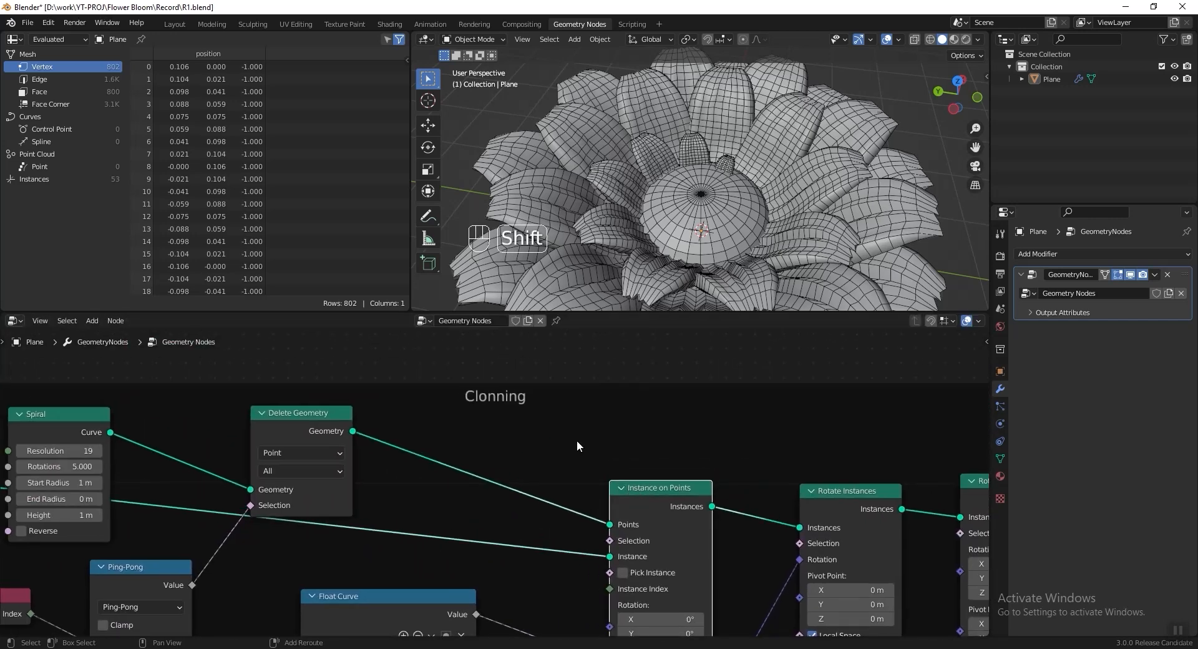
key(shift+a)
text(inde)
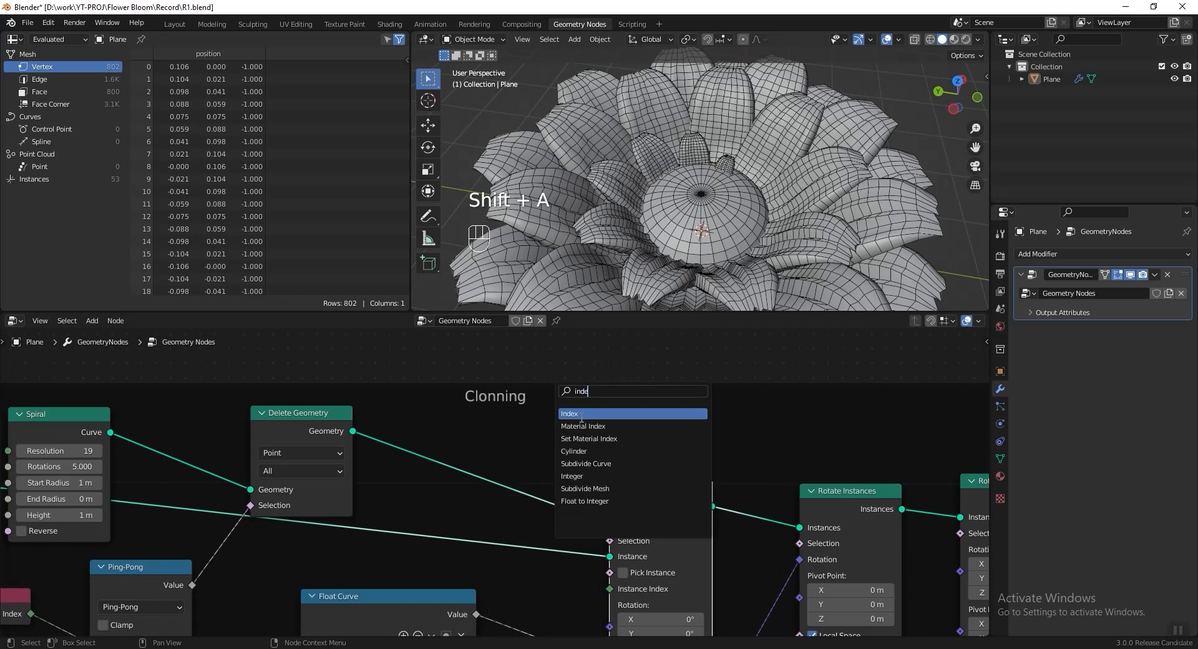
key(Return)
click(431, 499)
drag(477, 508, 610, 541)
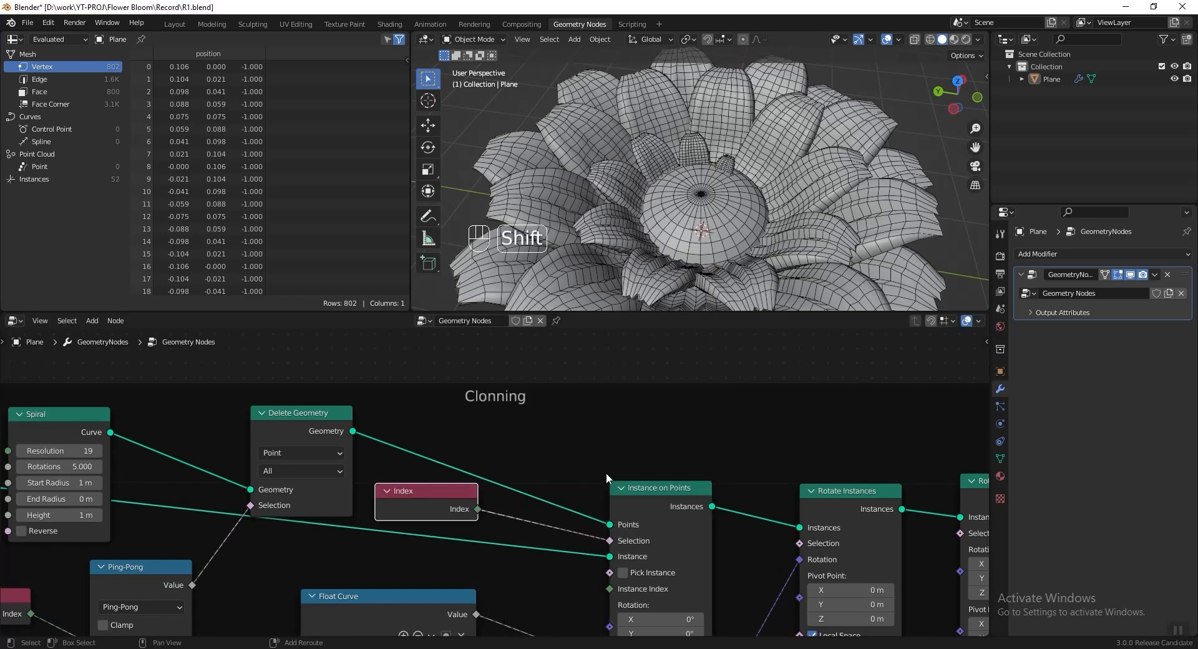
Step: Insert a Math node between the Index node and Instance on Points, and arrange both nodes above the links
key(shift+a)
text(add)
key(Return)
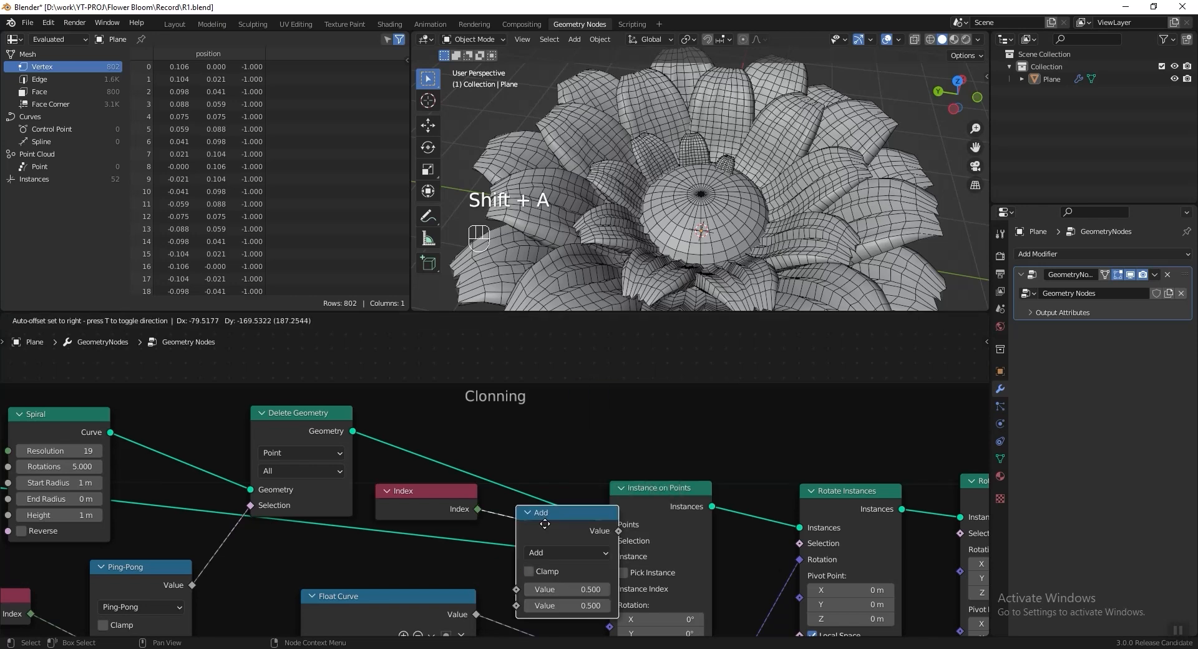
click(526, 517)
drag(556, 519, 548, 441)
drag(450, 492, 452, 479)
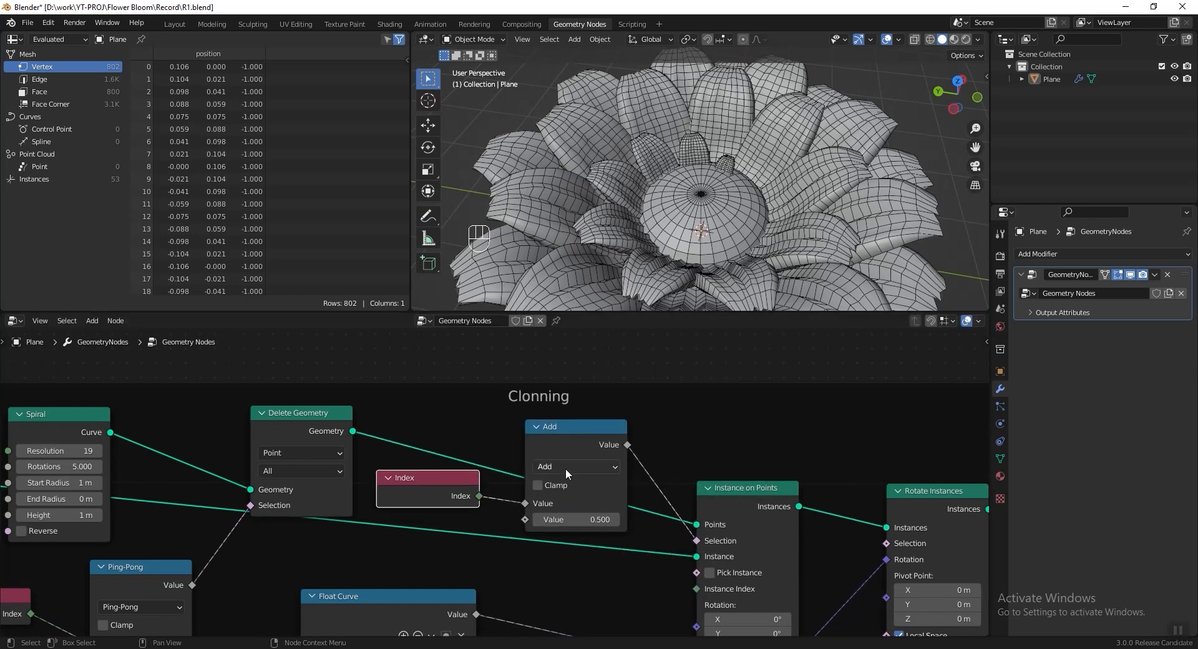
Step: Change the Math node's operation to Less Than with a threshold of 27, and save the file
click(566, 467)
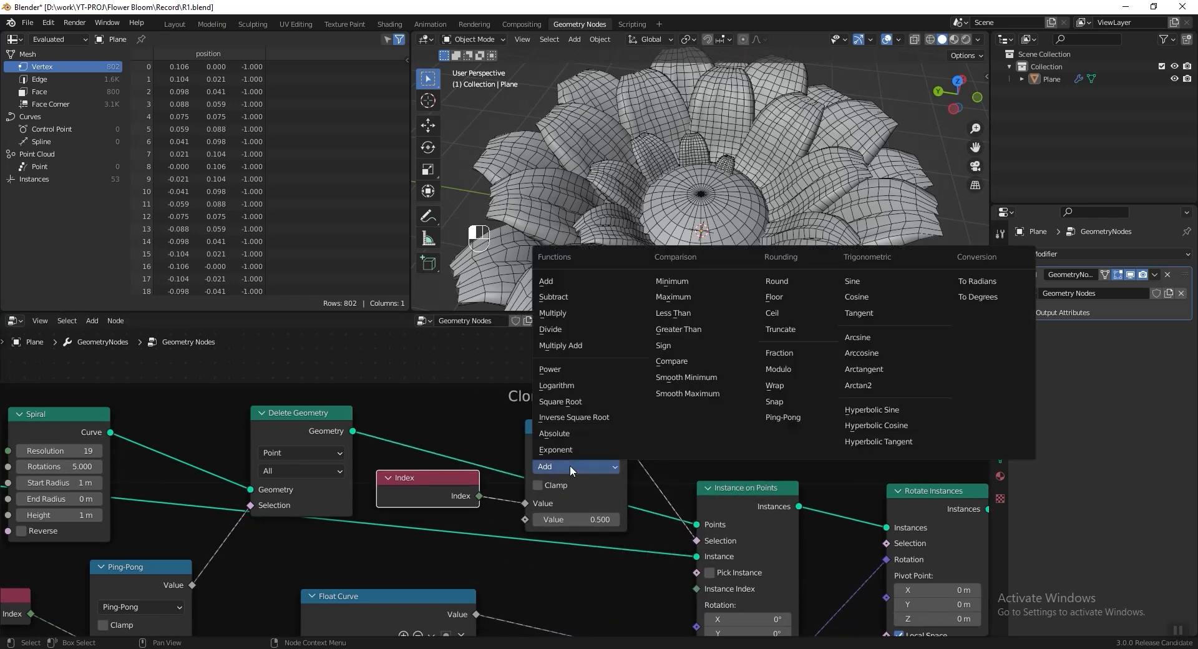
click(674, 313)
drag(574, 519, 674, 519)
click(583, 525)
text(27)
key(Return)
key(ctrl+s)
middle_drag(623, 187, 689, 182)
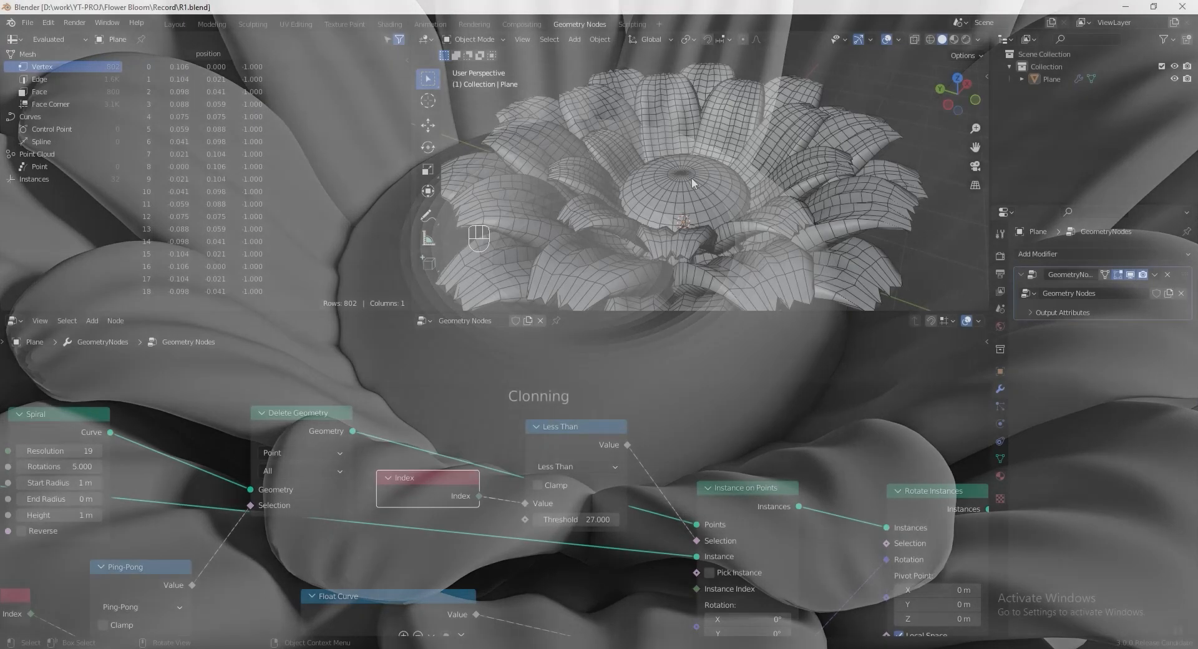
Step: Insert a Set Position node between the sphere's Transform node and the Join Geometry node
scroll(625, 433, down, 3)
middle_drag(980, 472, 586, 454)
middle_drag(873, 420, 386, 449)
scroll(387, 449, up, 4)
key(shift+a)
click(543, 390)
text(set po)
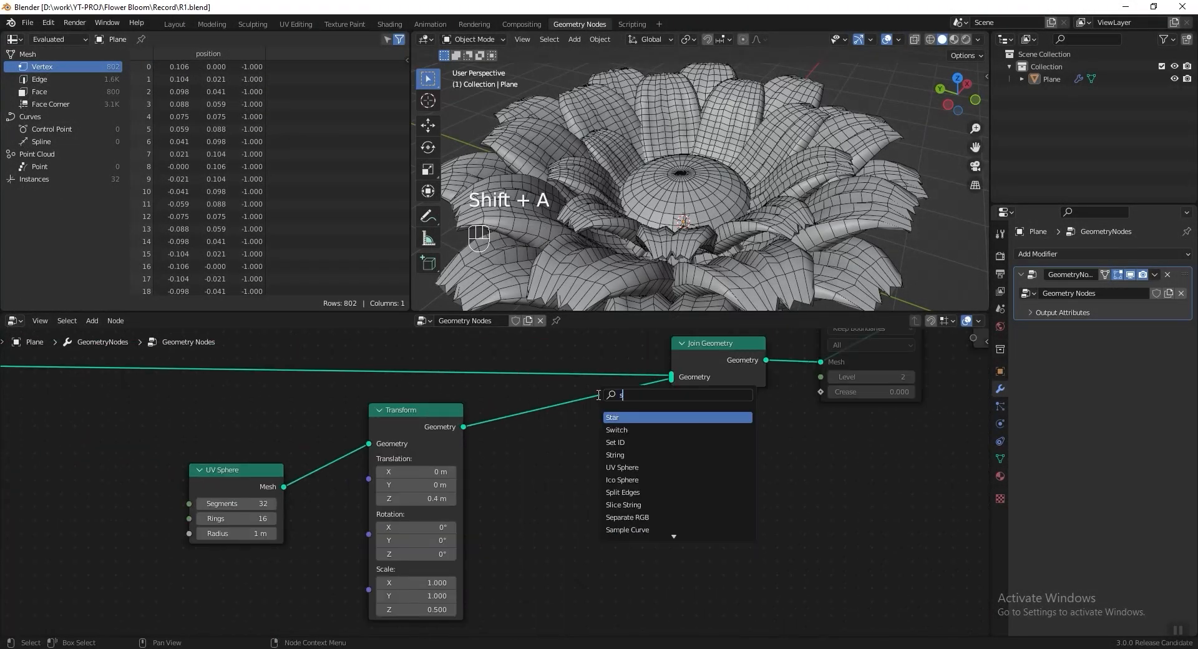
click(638, 417)
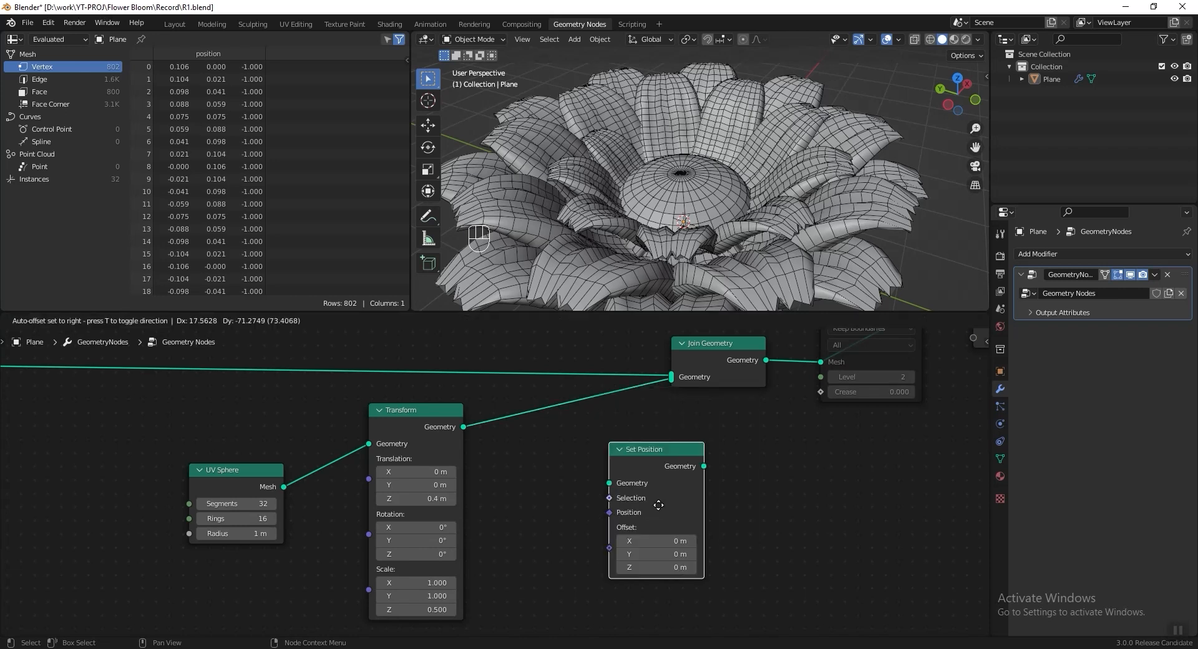
click(602, 422)
Step: Set the Set Position node's Z offset to -0.2 m and save the file
scroll(599, 439, up, 3)
key(ctrl+z)
click(583, 531)
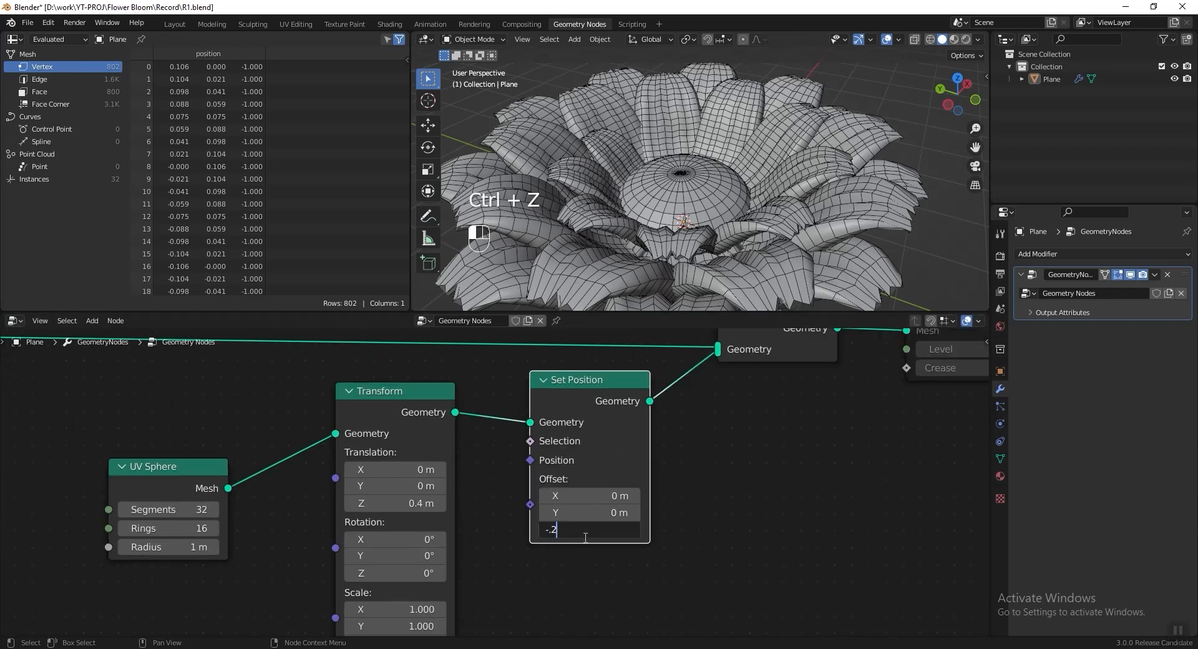
key(Return)
key(ctrl+s)
Step: Reposition the UV Sphere and Transform nodes and collapse the Transform node to clear space
scroll(409, 406, down, 2)
middle_drag(408, 406, 537, 436)
drag(536, 436, 464, 429)
drag(334, 497, 285, 446)
middle_drag(452, 431, 391, 382)
click(349, 366)
Step: Add an Index node below the UV Sphere and connect it to the Set Position node's Selection input
key(shift+a)
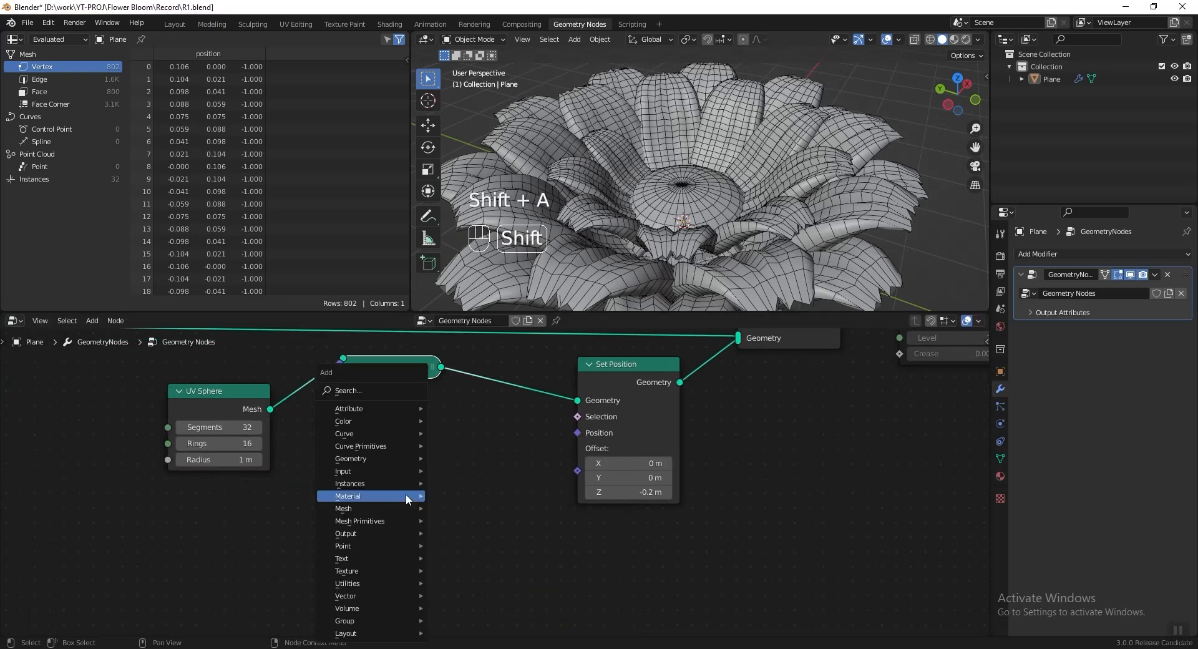
click(397, 390)
text(index)
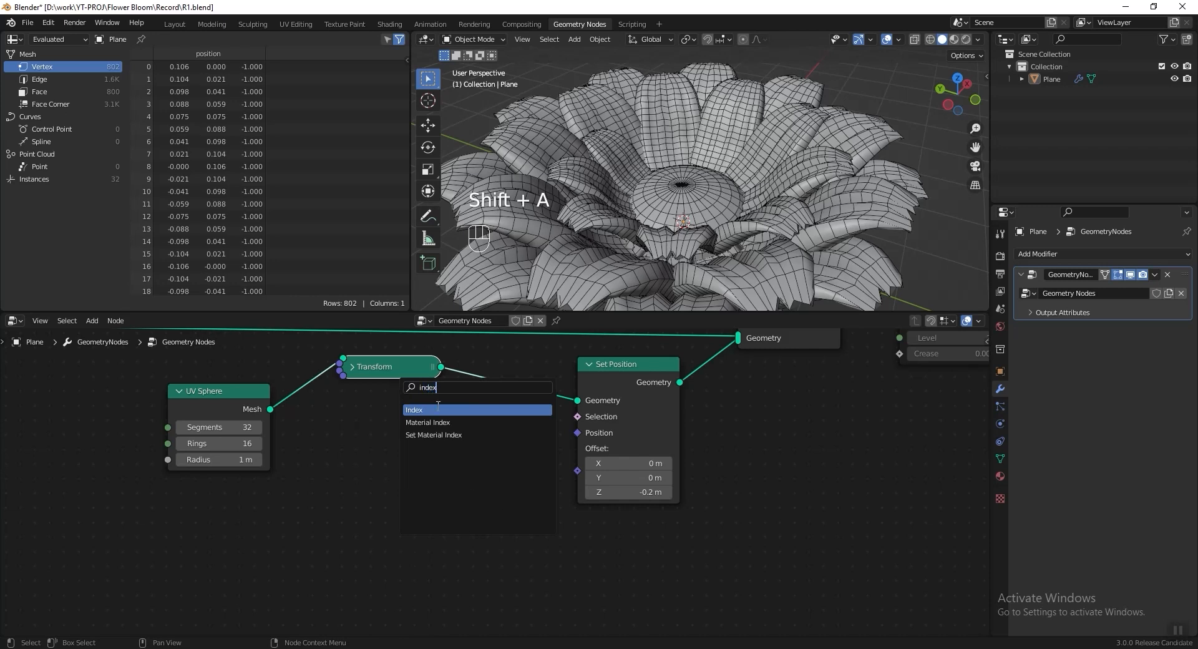
click(437, 409)
click(297, 524)
drag(360, 529, 577, 416)
Step: Insert a Math node set to Less Than between the Index node and Set Position's Selection input
scroll(452, 547, up, 1)
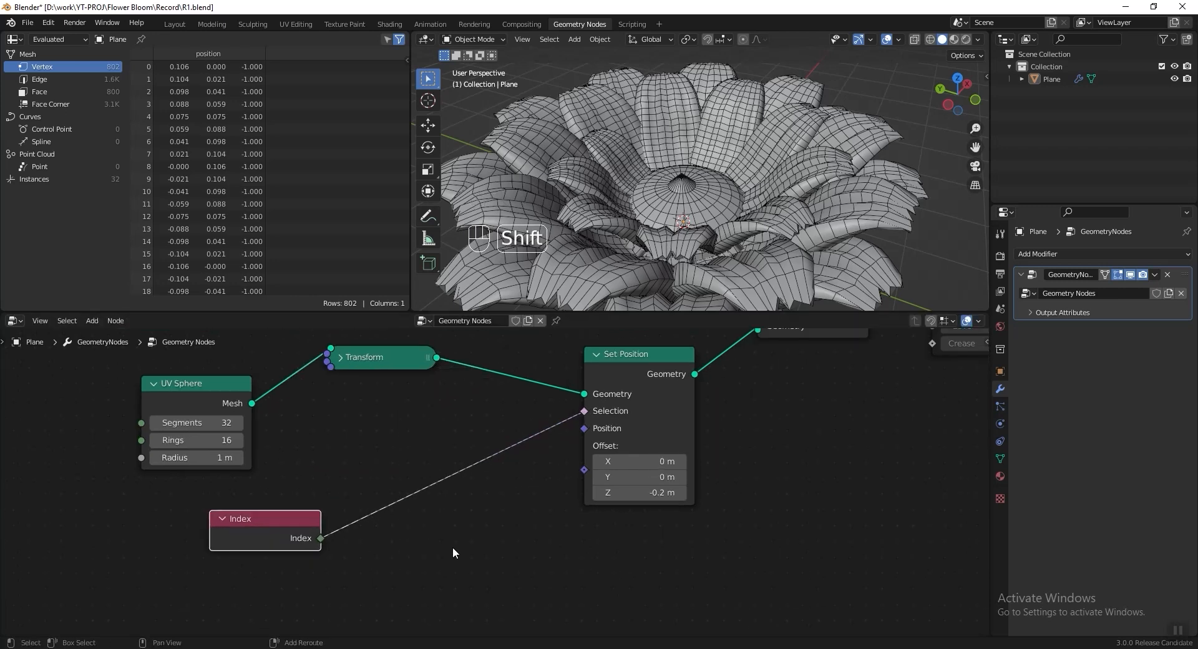
key(shift+a)
click(418, 388)
text(math)
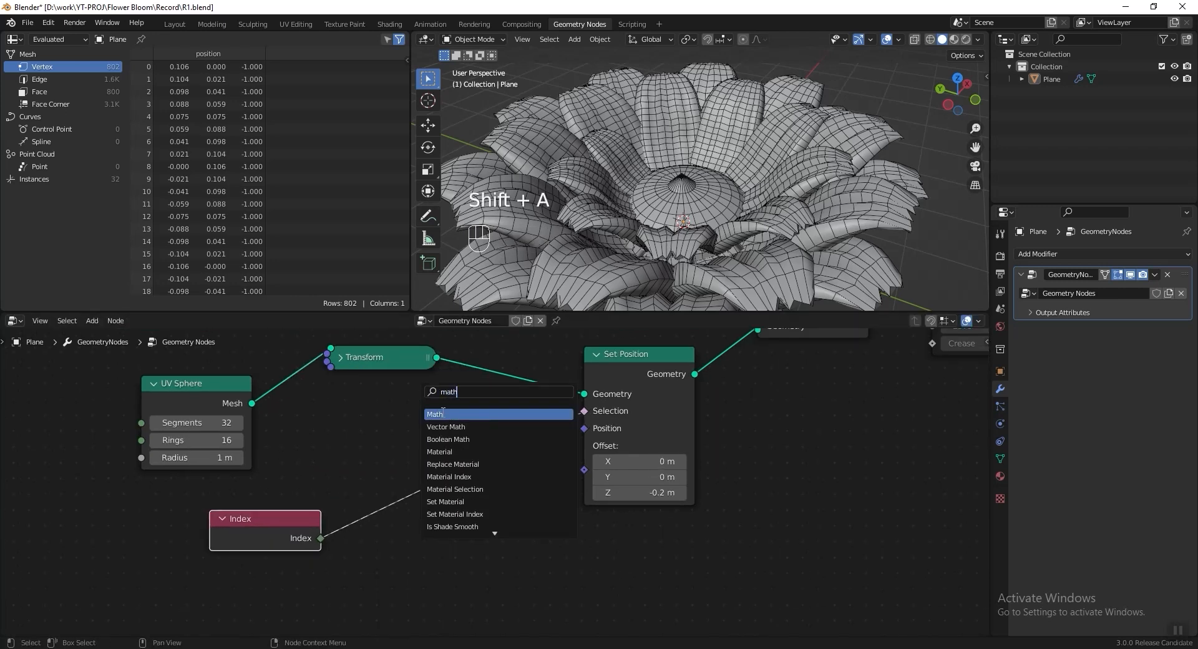
key(Return)
click(463, 523)
click(452, 507)
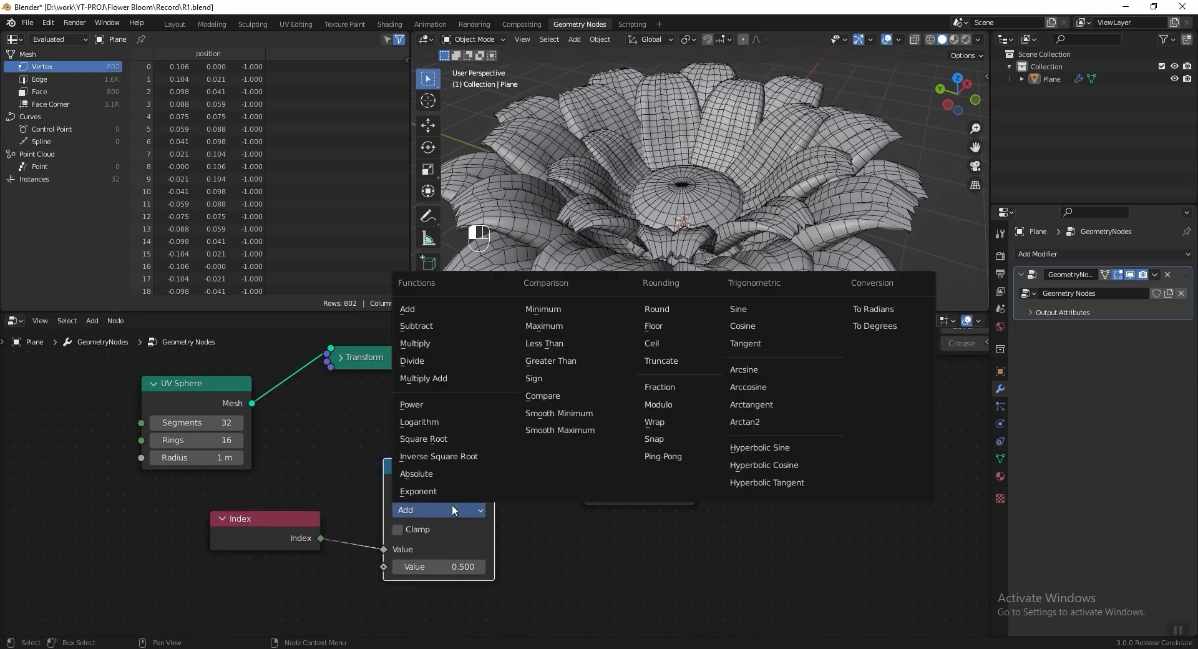
click(609, 346)
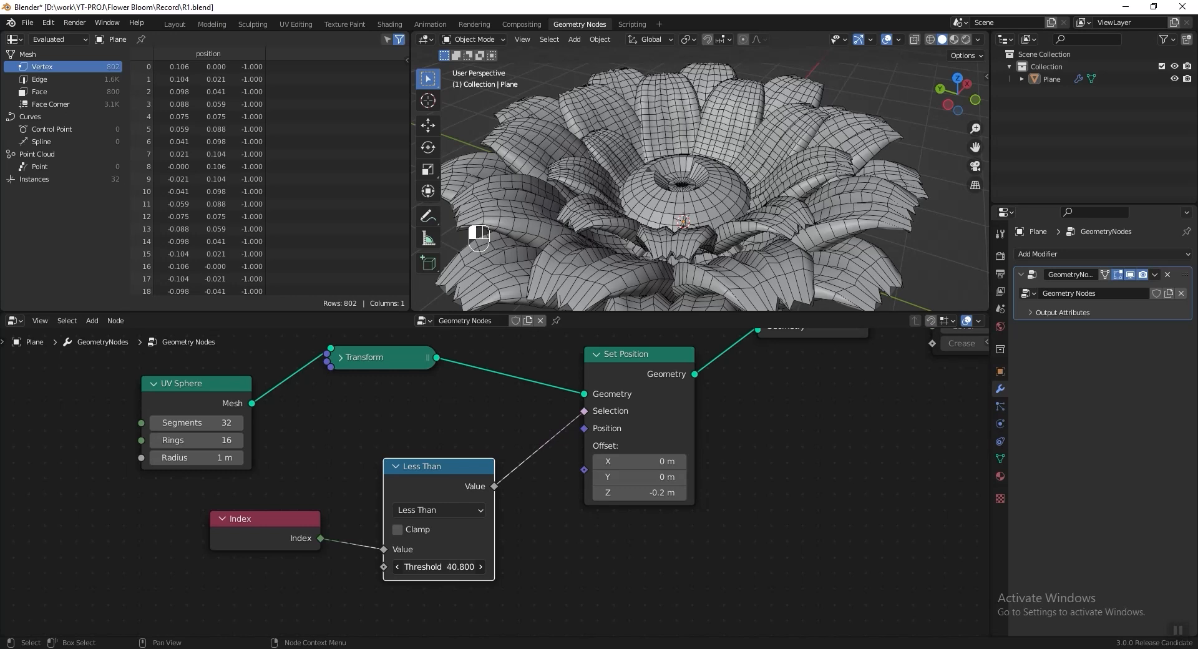
Step: Set the Less Than node's threshold to 65 and save the file
click(428, 567)
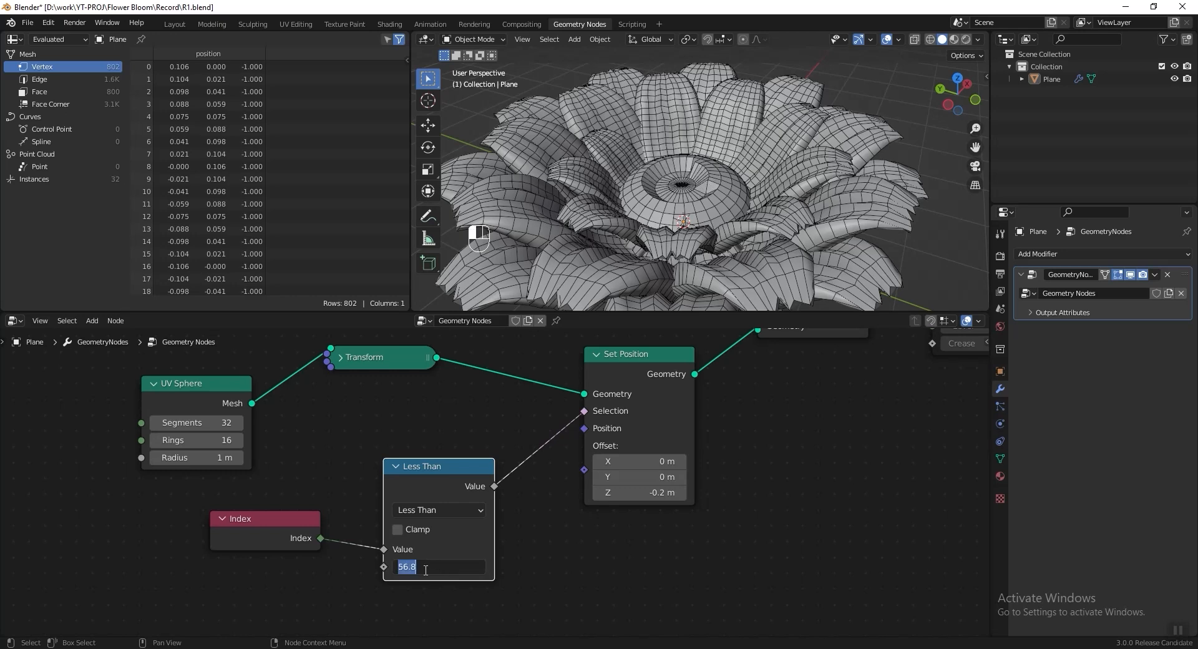
key(Return)
key(ctrl+s)
Step: Try a Z offset of -0.1 m on the Set Position node
middle_drag(687, 175, 708, 190)
mouse_move(624, 492)
mouse_down()
mouse_move(608, 492)
mouse_move(646, 492)
mouse_up()
key(ctrl+z)
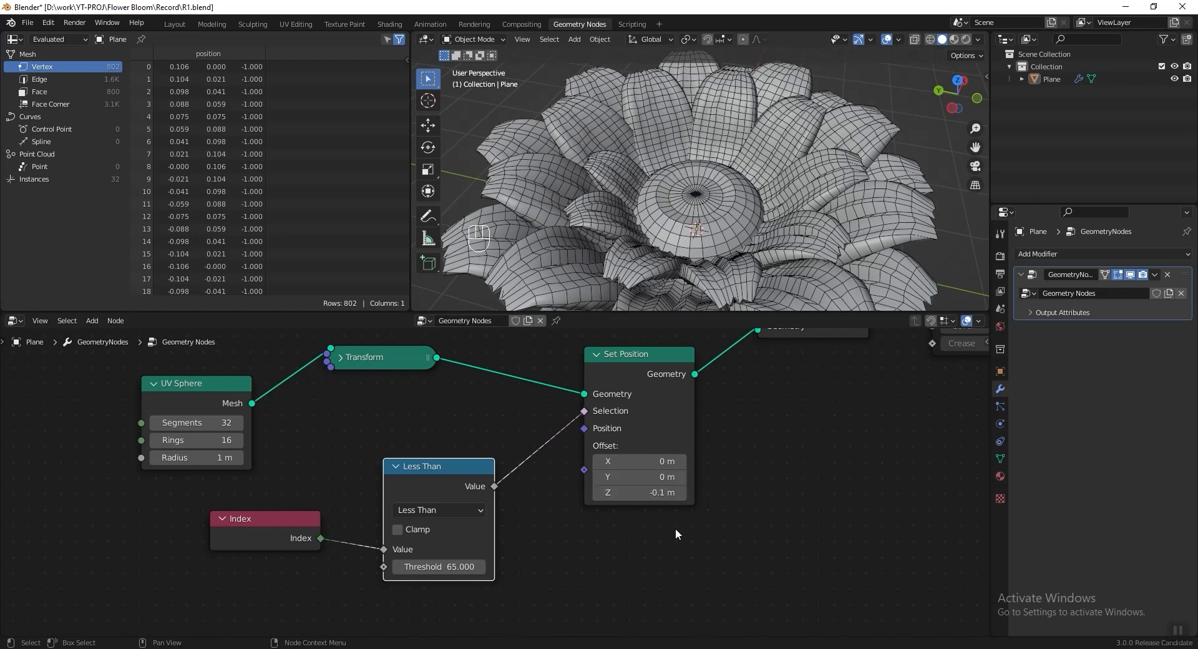
shift+middle_drag(699, 206, 712, 177)
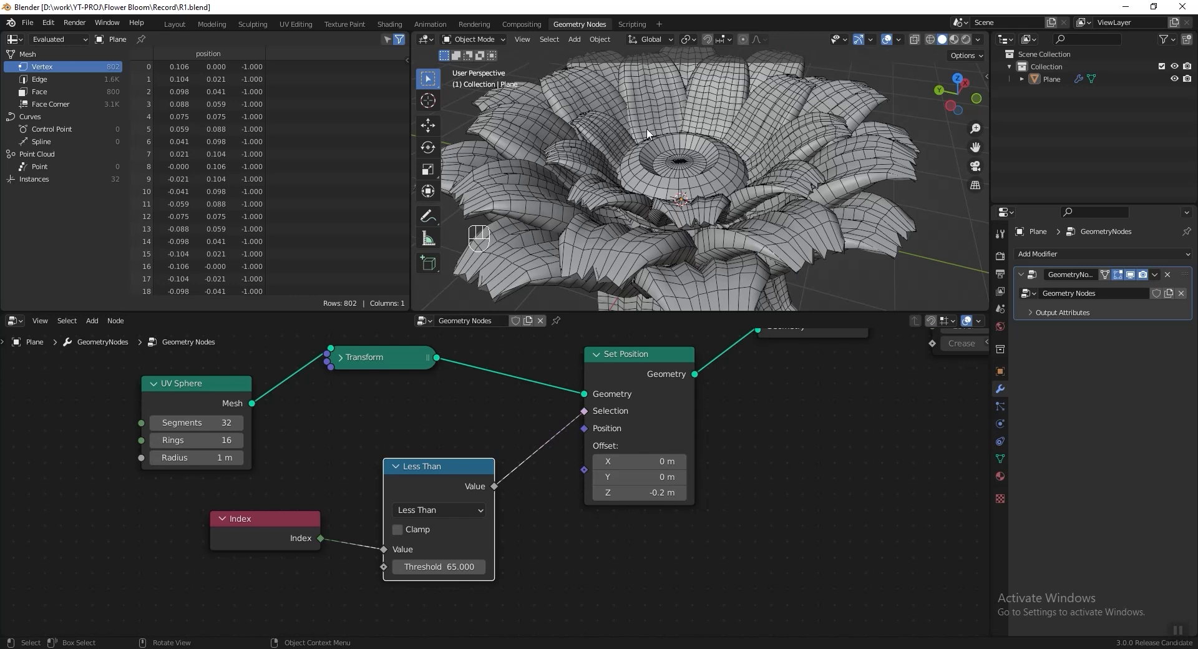
Step: Add a Distribute Points on Faces node between Set Position and Join Geometry, leaving it unconnected, and rearrange the neighbouring nodes
key(shift+a)
text(de)
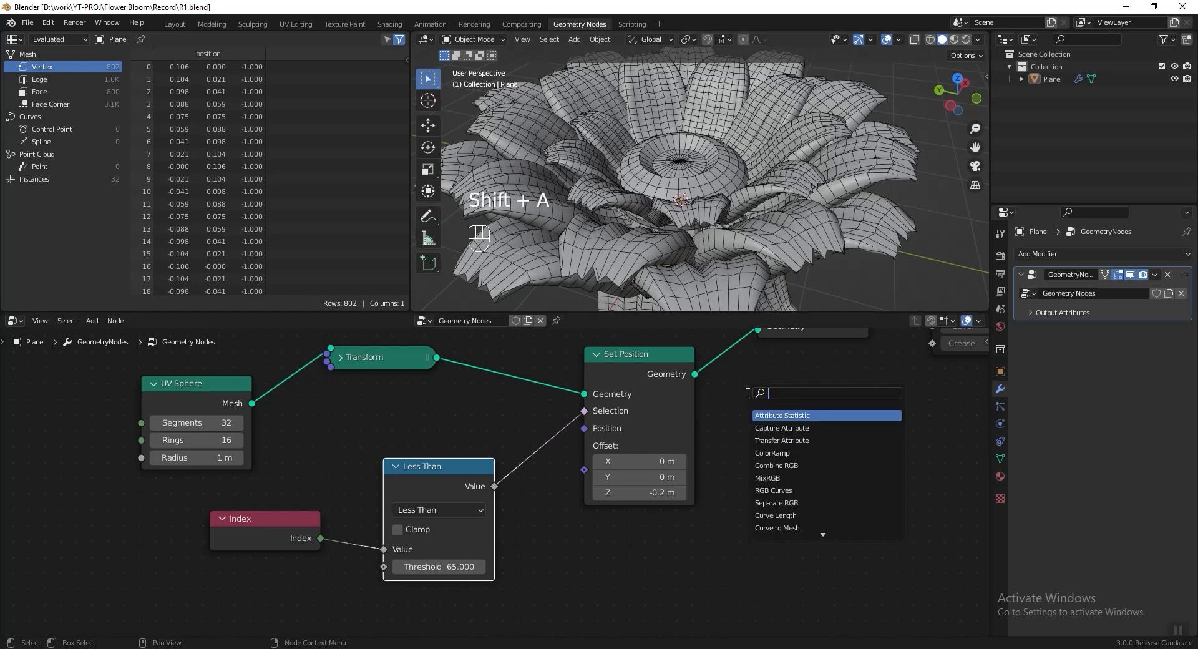
text(s)
click(775, 464)
click(777, 437)
middle_drag(787, 414, 488, 519)
drag(904, 478, 553, 369)
key(f)
drag(534, 430, 667, 430)
scroll(524, 423, down, 4)
drag(424, 455, 401, 448)
drag(485, 472, 467, 488)
Step: Duplicate the Index and Less Than nodes, switch the copy to Greater Than and connect it to the Distribute Points on Faces node's Selection
middle_drag(297, 574, 427, 497)
drag(407, 585, 251, 481)
key(shift+d)
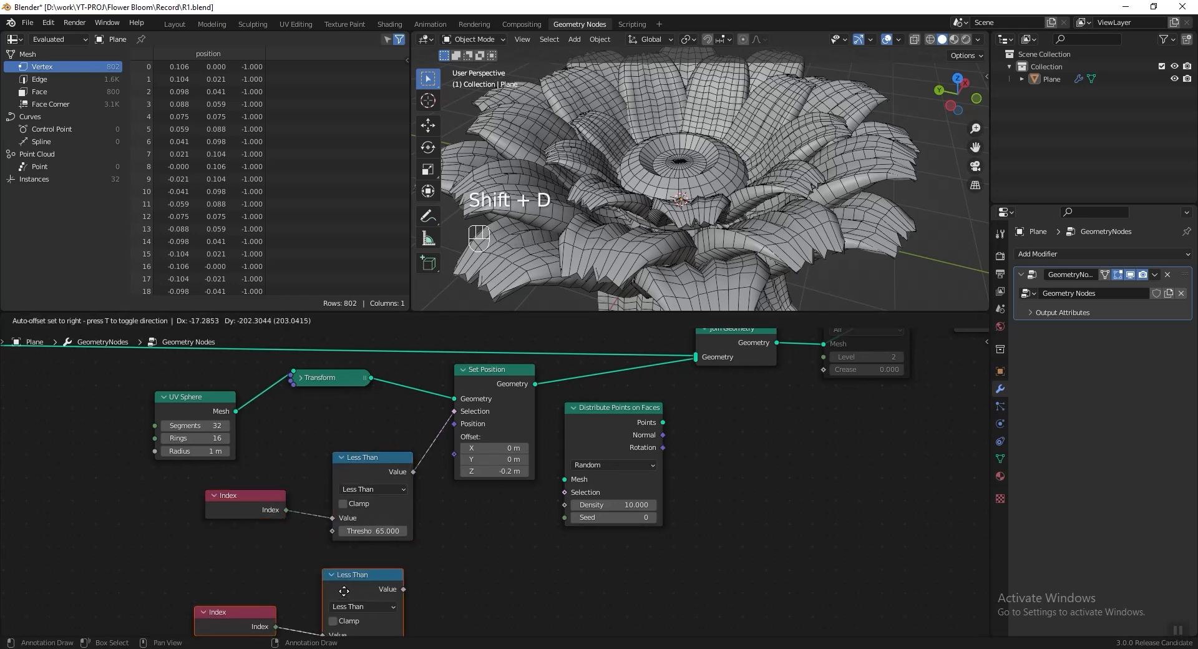
click(345, 591)
middle_drag(387, 612, 360, 569)
click(360, 565)
click(445, 459)
drag(378, 547, 537, 449)
Step: Wire Distribute Points on Faces from Set Position's geometry into Join Geometry, with a density of 500
middle_drag(522, 374, 458, 431)
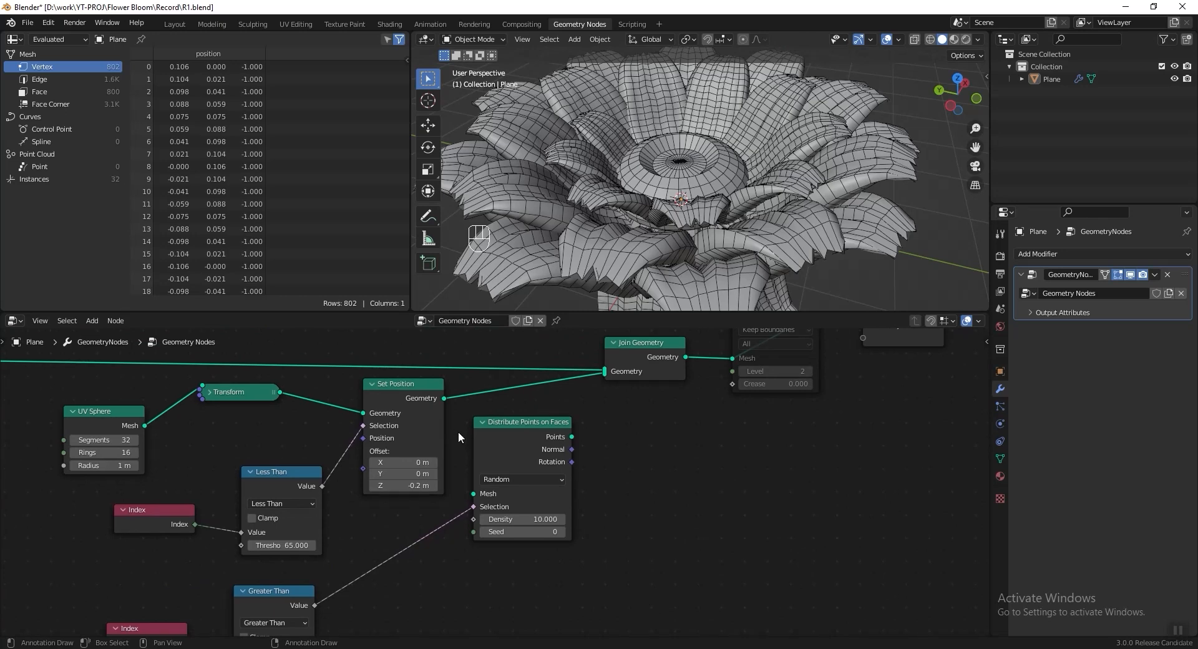
drag(444, 399, 473, 493)
middle_drag(601, 404, 562, 433)
drag(533, 466, 565, 408)
middle_drag(565, 408, 560, 395)
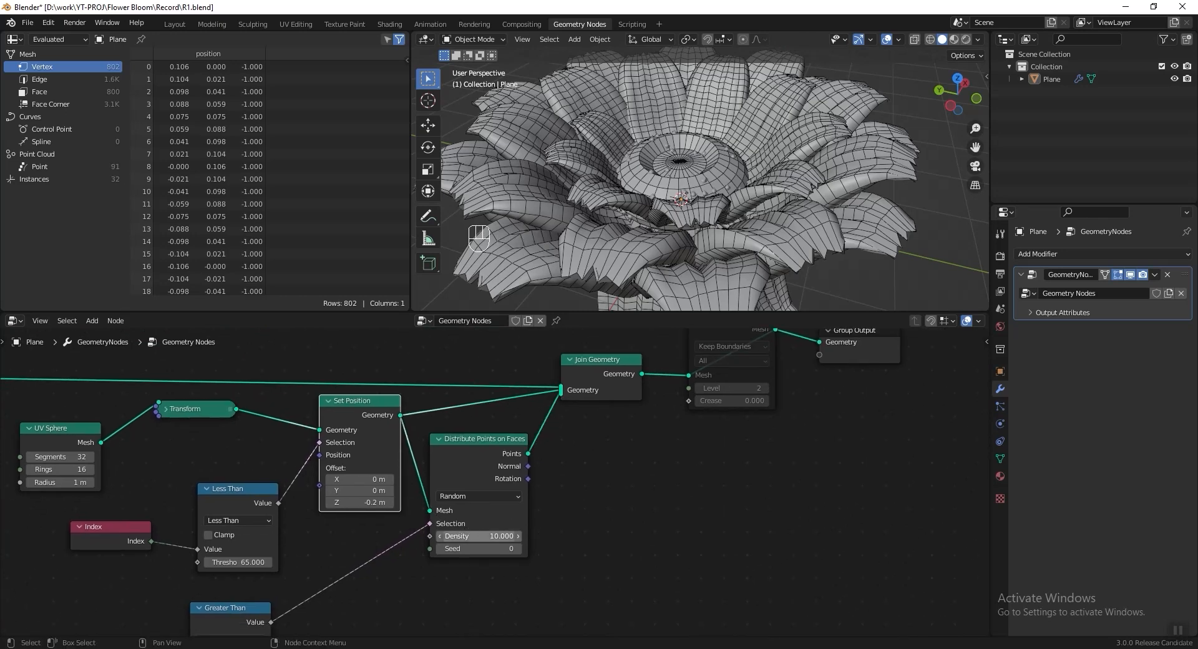
key(Return)
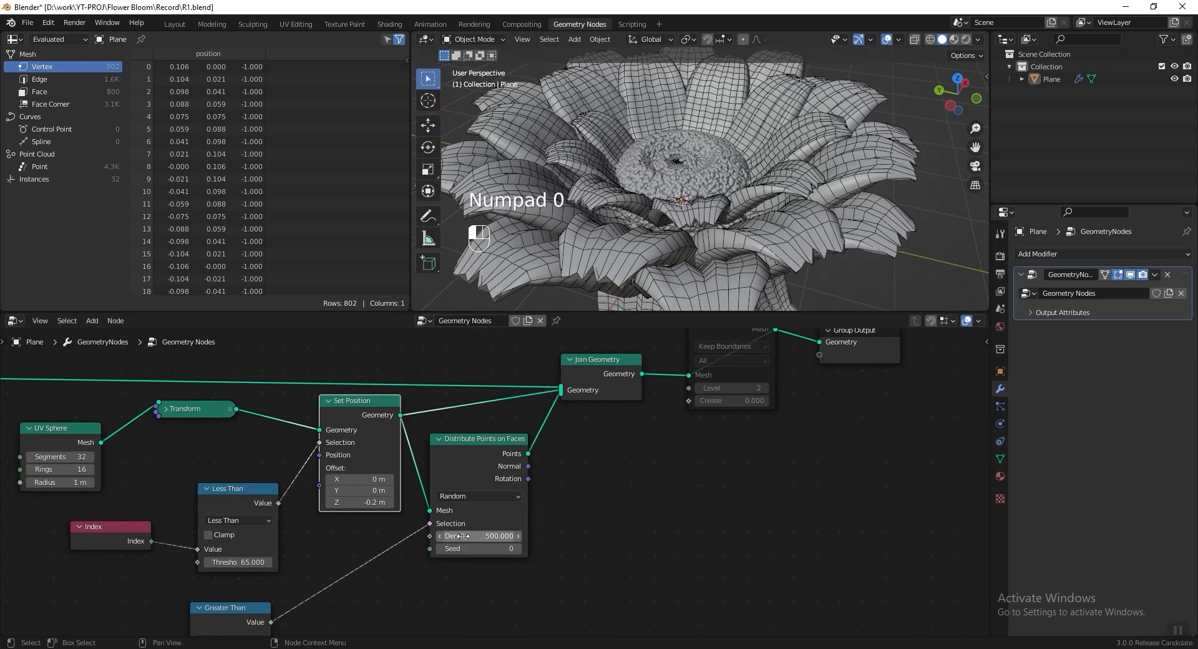
Step: Set the Greater Than node's threshold to 223 to leave the flower centre's middle free of points, and save the file
middle_drag(427, 503, 456, 461)
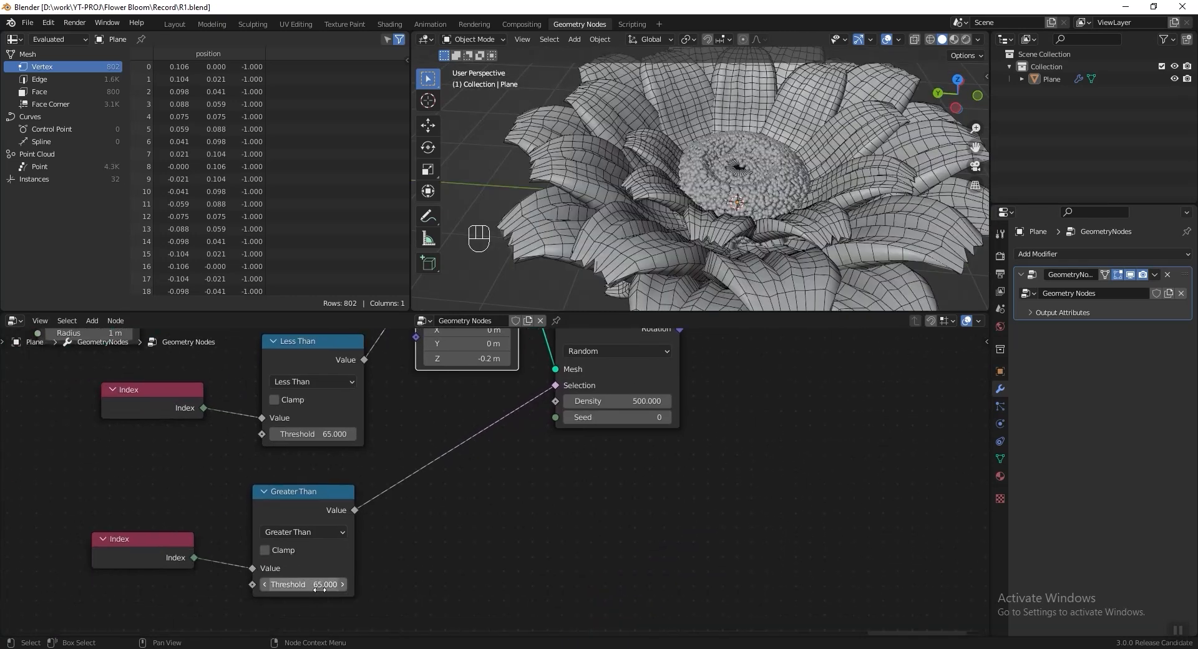
drag(318, 584, 315, 583)
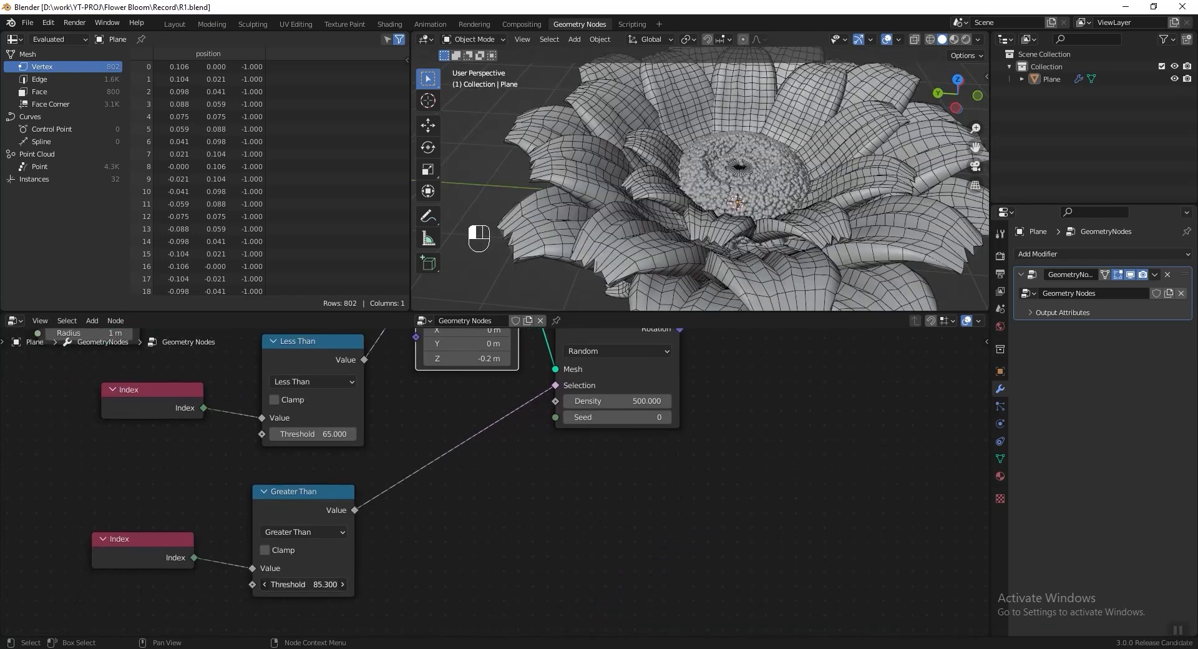
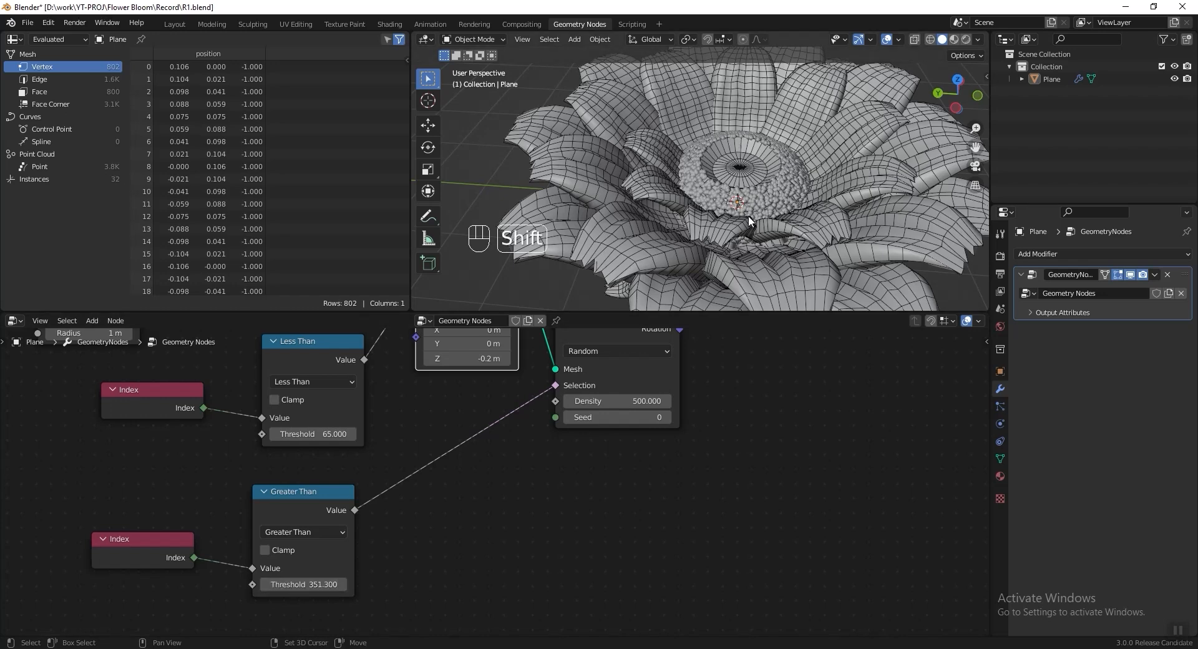
shift+middle_drag(720, 280, 680, 303)
click(302, 584)
text(22)
click(275, 553)
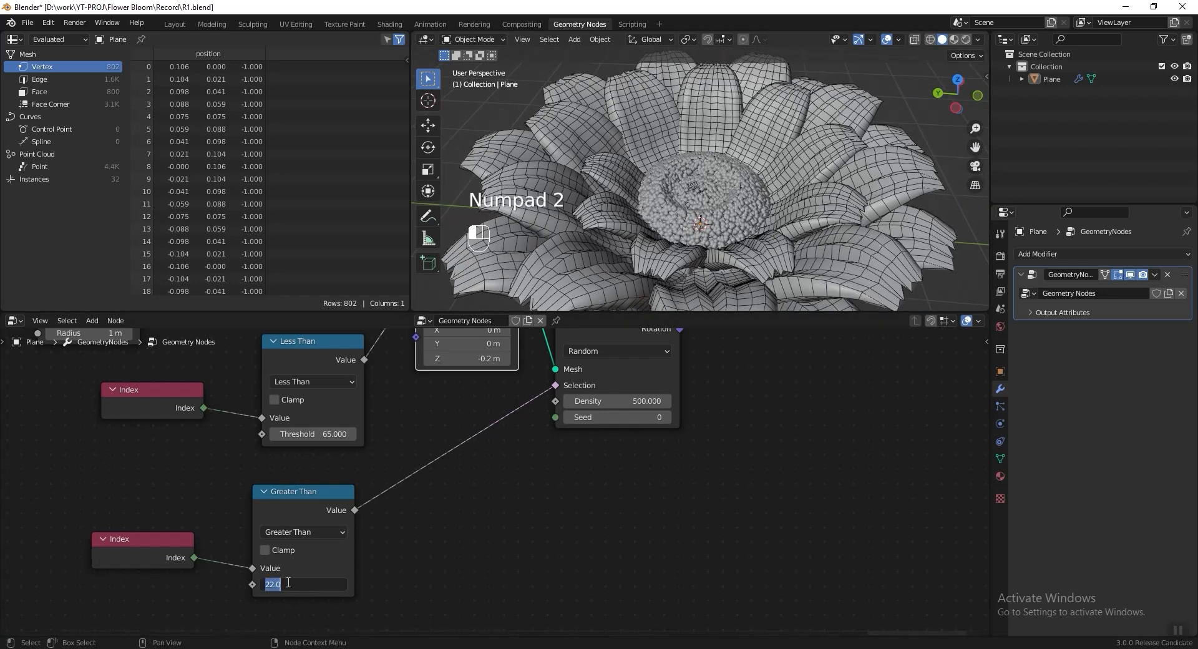
text(3)
key(Return)
key(ctrl+s)
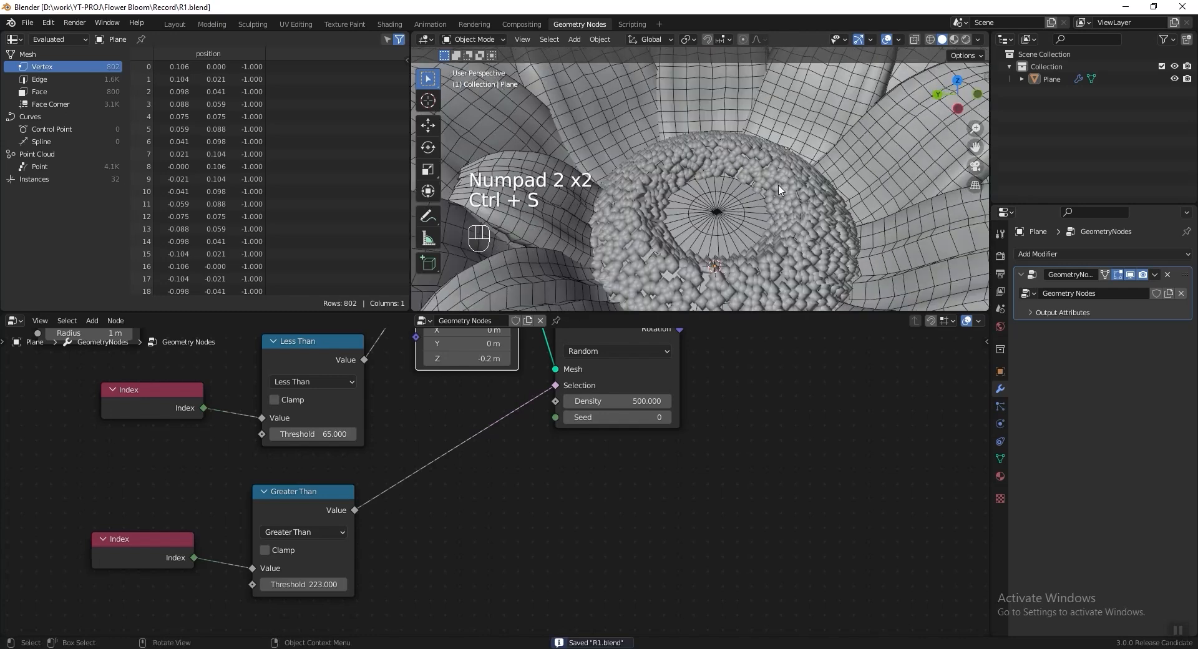
Step: Insert an Instance on Points node between Distribute Points on Faces and Join Geometry
scroll(668, 438, down, 5)
key(shift+a)
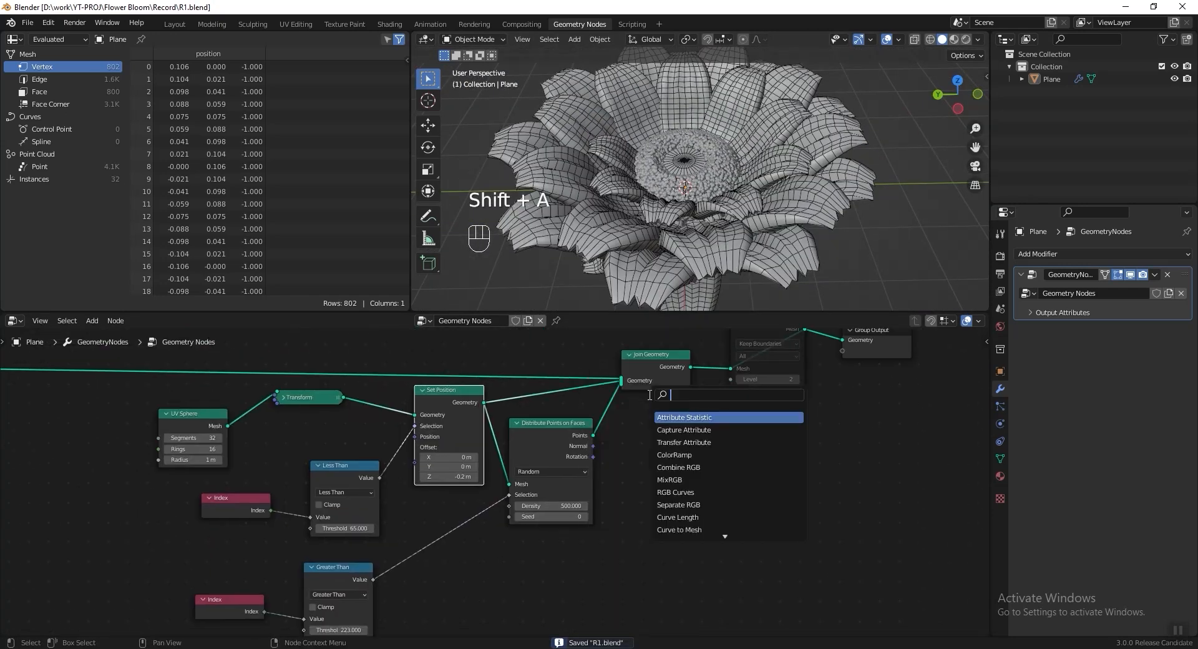
text(insta)
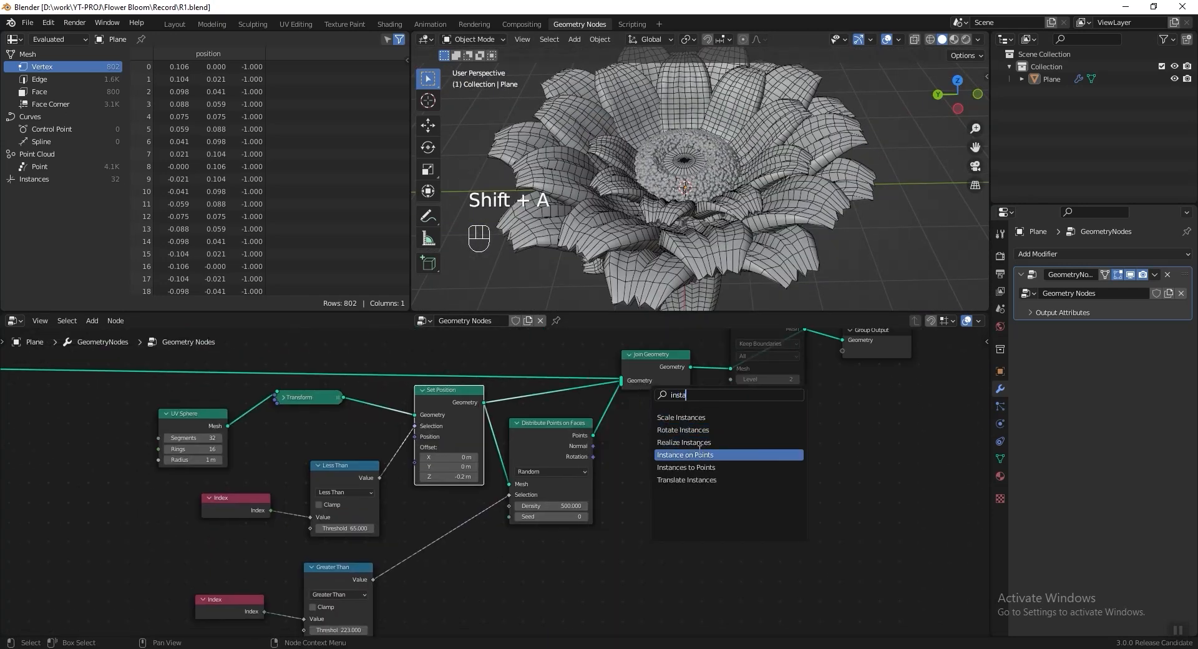
click(702, 454)
click(689, 485)
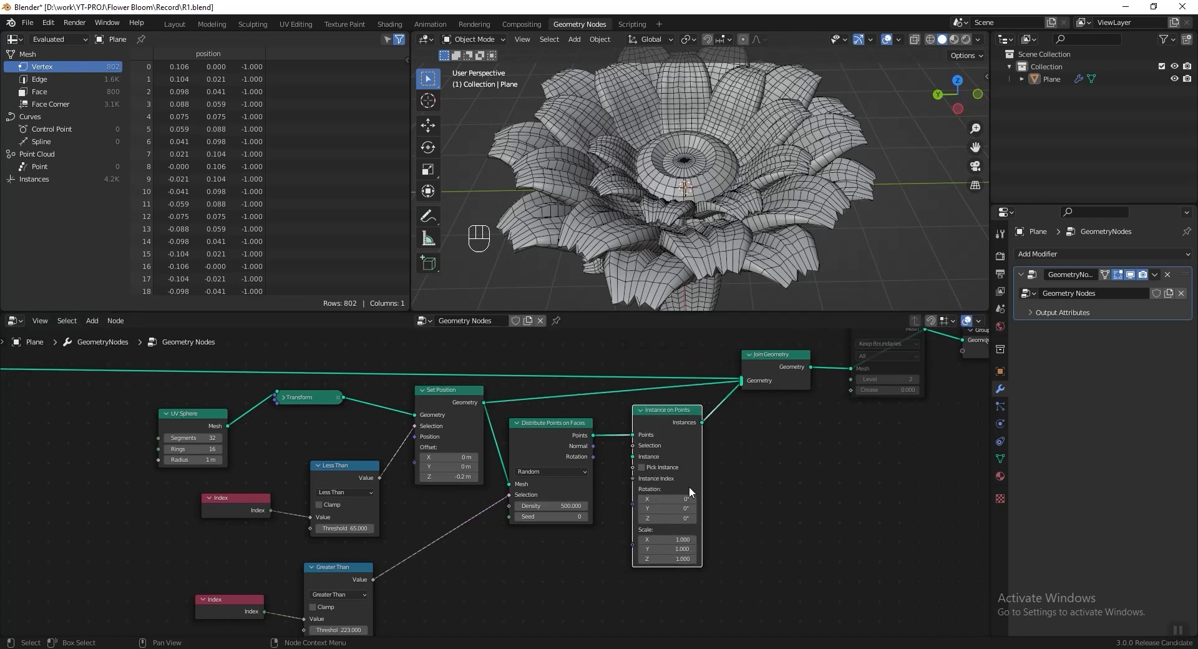
Step: Add an Ico Sphere node and connect its mesh to the Instance on Points node's Instance input
scroll(542, 555, up, 2)
key(shift+a)
click(651, 574)
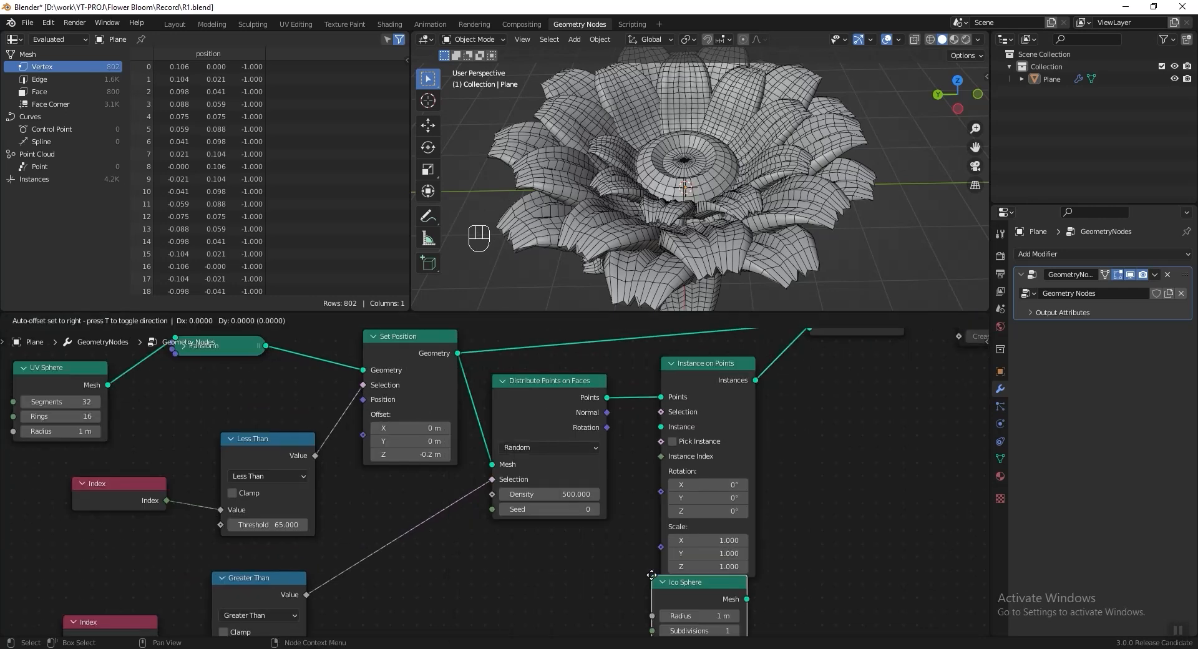
click(540, 555)
drag(587, 568, 613, 521)
drag(660, 428, 660, 427)
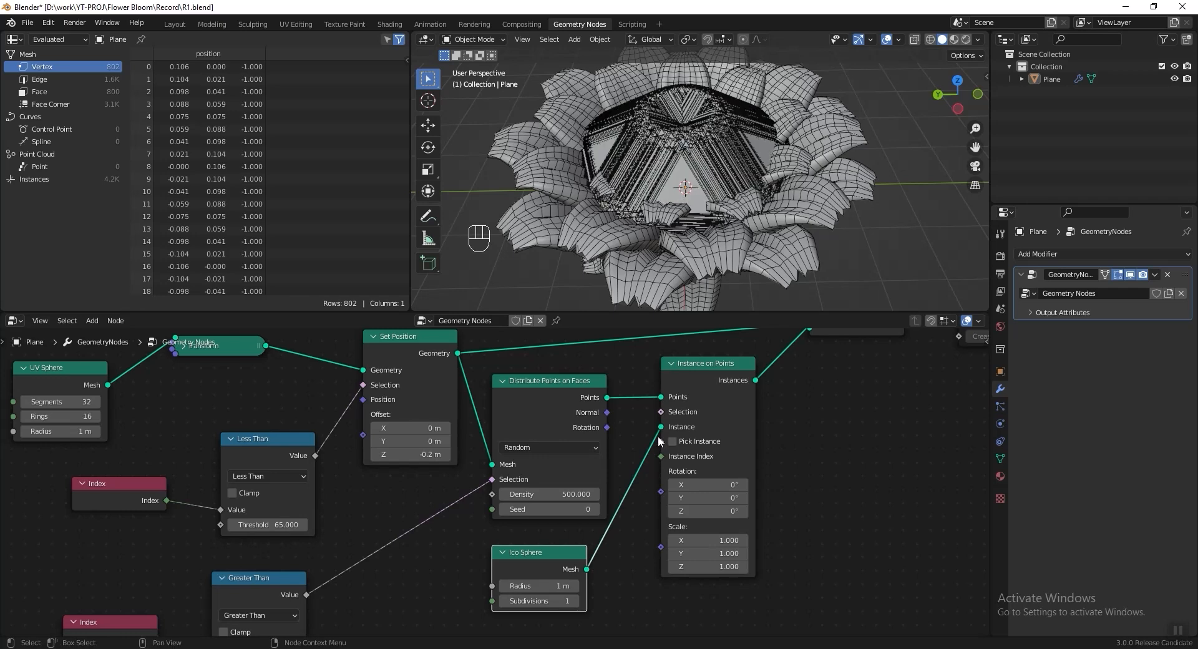
Step: Shrink the Ico Sphere's radius to the size of a pollen grain and save the file
scroll(599, 596, up, 3)
double_click(541, 584)
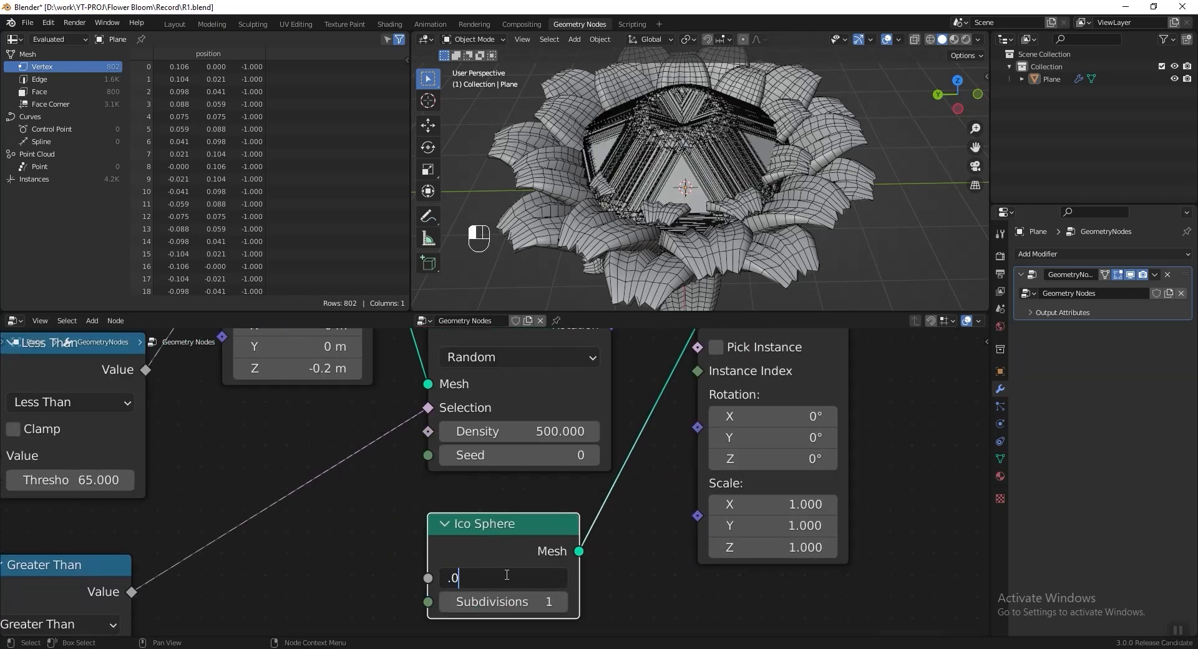
key(Return)
scroll(698, 202, up, 5)
key(ctrl+s)
Step: Group the flower centre's nodes, from UV Sphere to Instance on Points, in a frame labelled Pollen
scroll(697, 203, down, 5)
scroll(604, 408, down, 8)
drag(228, 354, 598, 553)
key(ctrl+j)
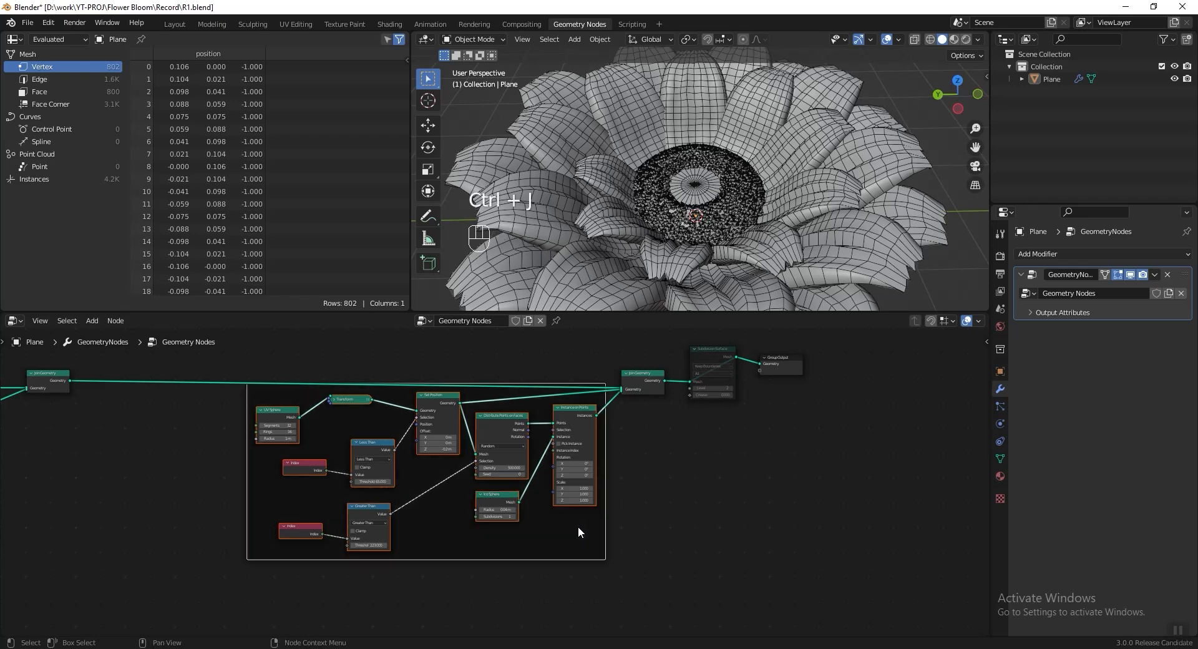
key(F2)
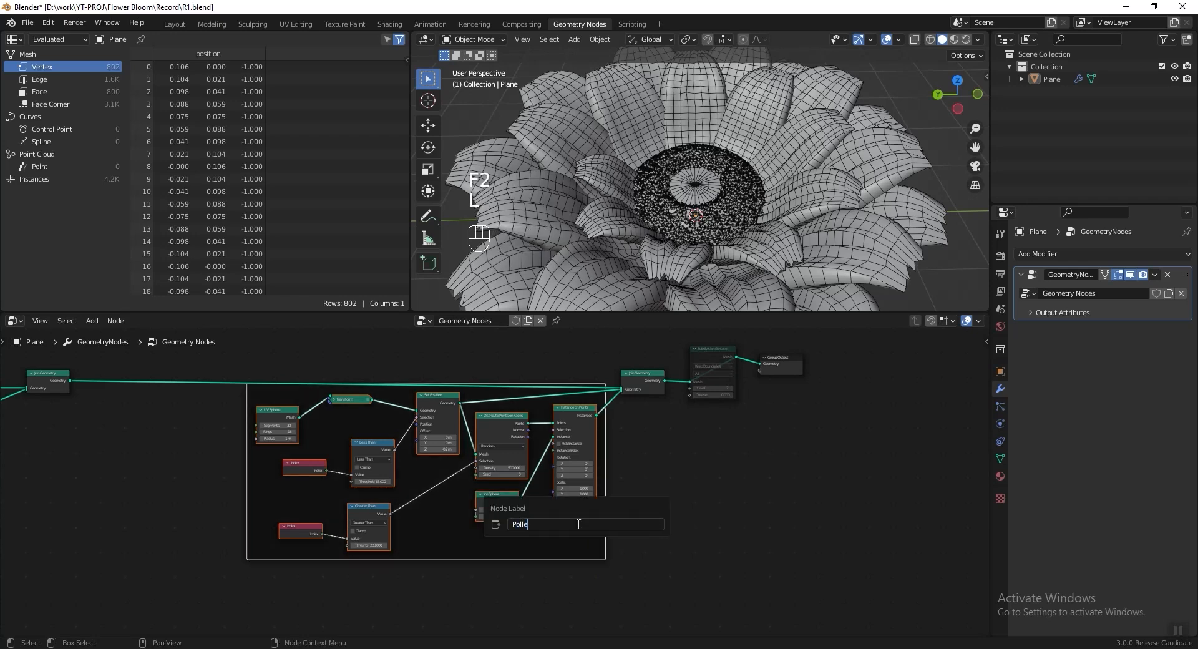
key(Return)
Step: Reposition the Pollen frame and the Join Geometry nodes around it, and save the file
middle_drag(644, 523, 827, 522)
click(826, 521)
drag(785, 521, 627, 547)
drag(233, 377, 174, 376)
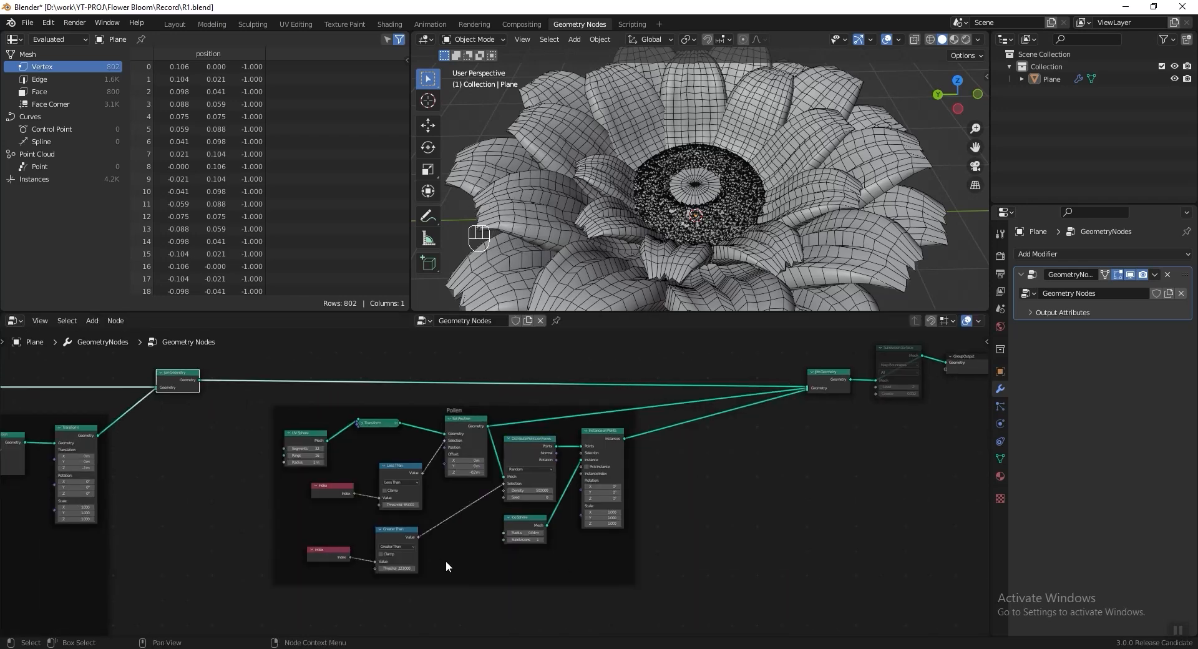
drag(628, 547, 574, 547)
middle_drag(666, 530, 417, 544)
drag(579, 399, 411, 397)
key(ctrl+s)
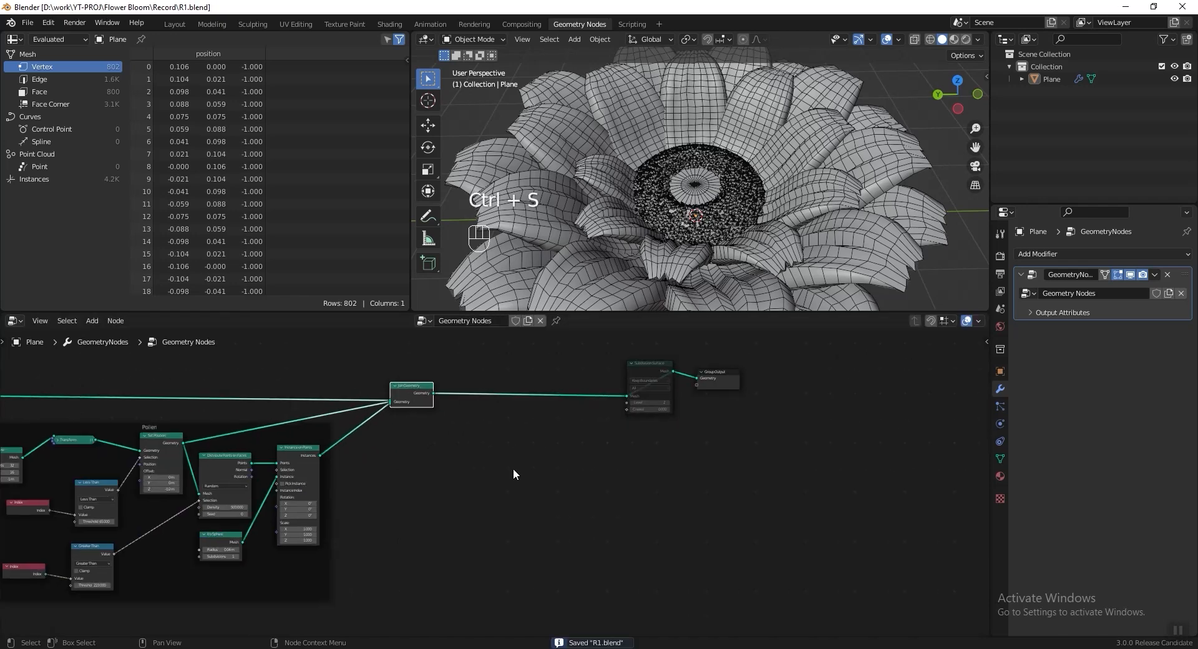
Step: Insert a Transform node between the last Join Geometry and the Subdivision Surface node
scroll(642, 196, down, 4)
middle_drag(643, 196, 707, 187)
scroll(484, 422, up, 3)
key(shift+a)
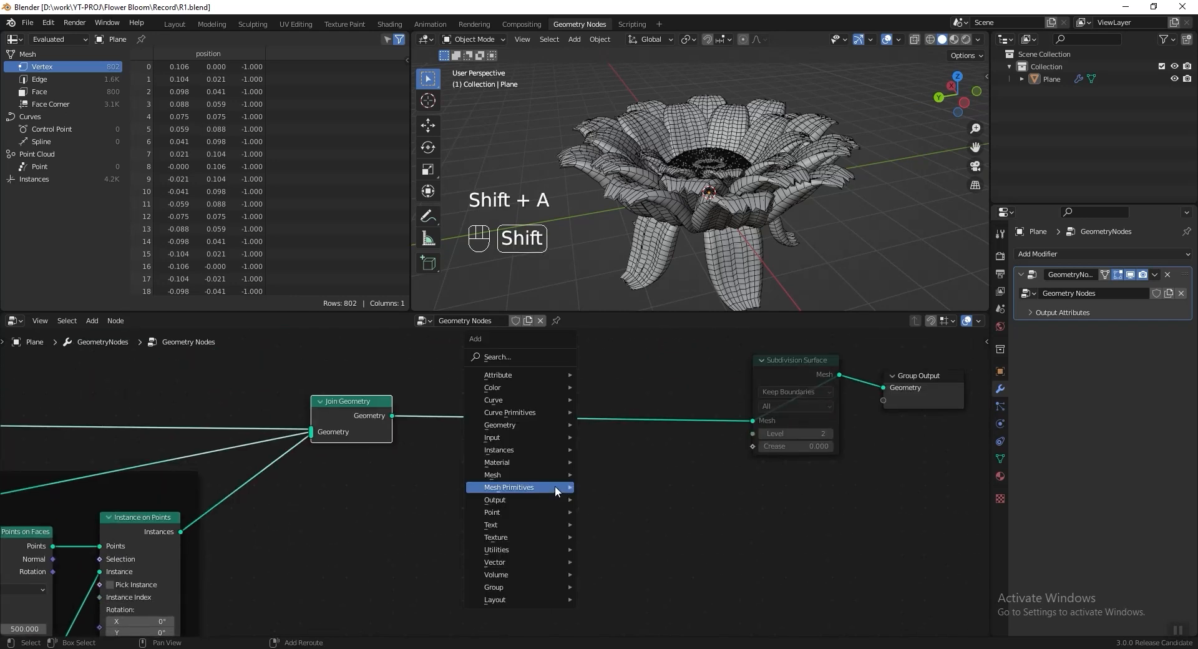
click(534, 364)
text(tra)
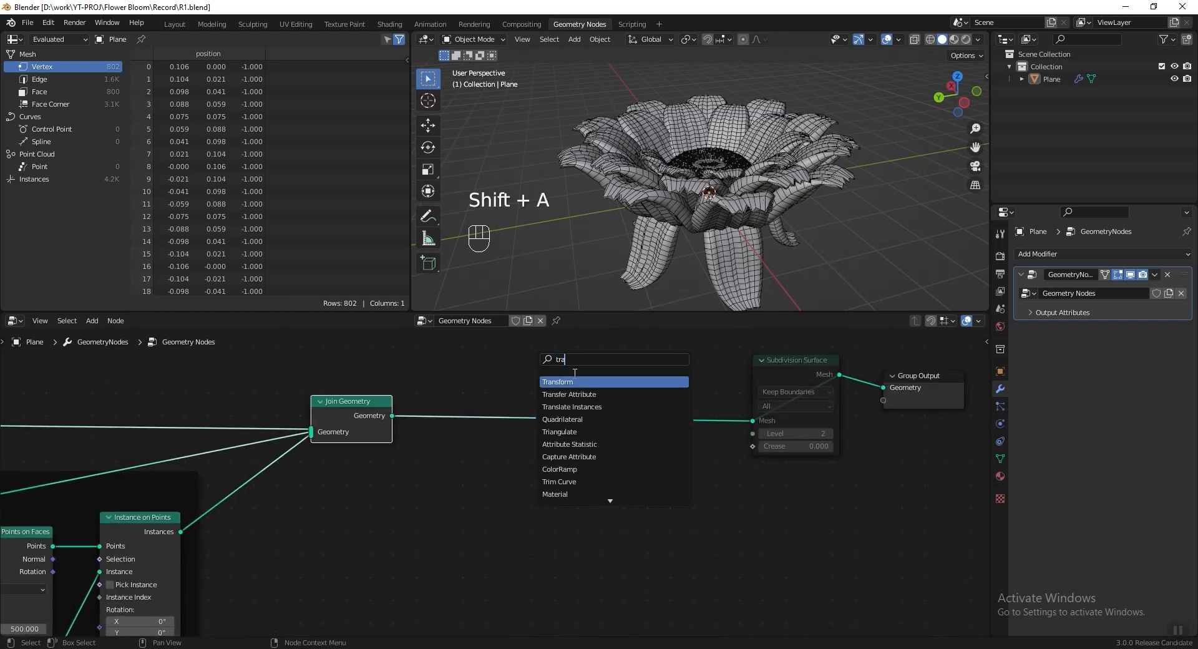
click(572, 381)
click(495, 418)
Step: Set the new Transform node's Y rotation to 40° to tilt the flower
key(ctrl+z)
scroll(494, 481, up, 3)
click(486, 522)
text(4)
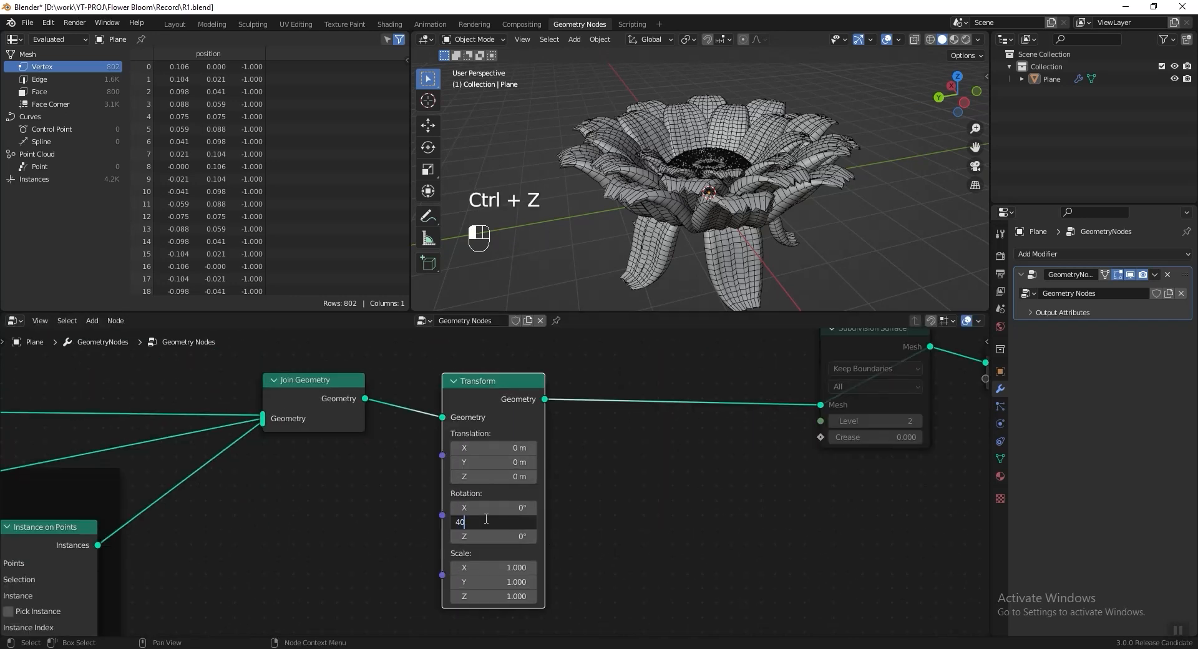
text(0)
key(Return)
middle_drag(581, 168, 774, 183)
Step: Put the new Transform node in a frame labelled Rotate and save the file
key(ctrl+j)
drag(470, 381, 481, 384)
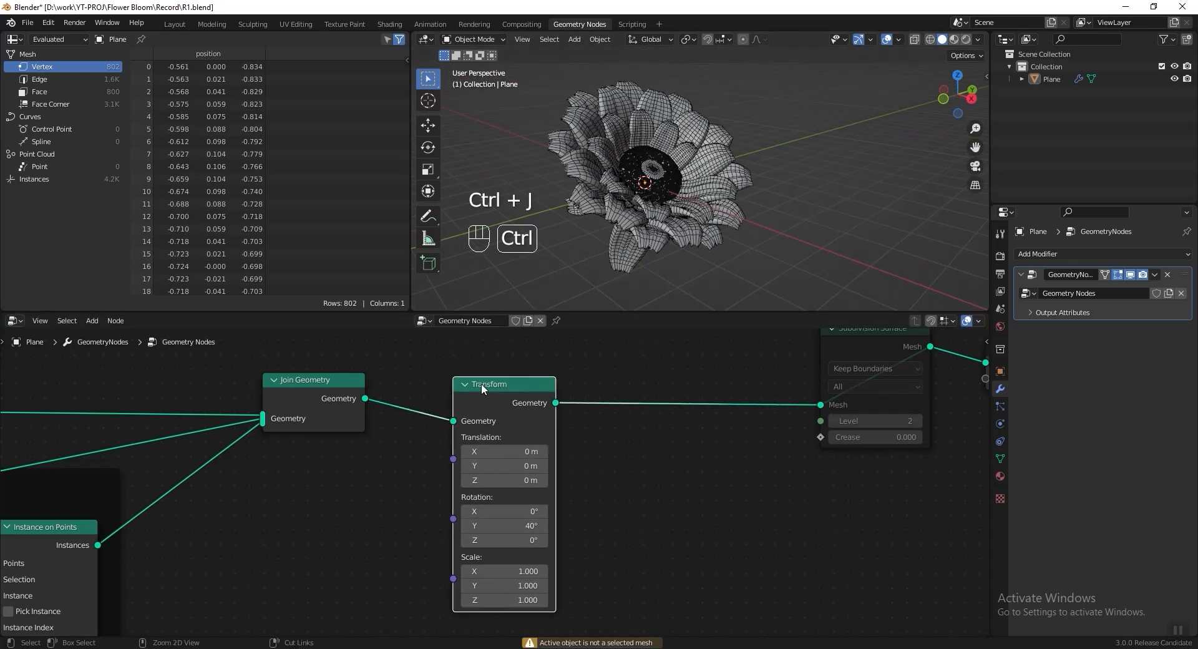
key(ctrl+j)
key(F2)
text(Rotate)
key(Return)
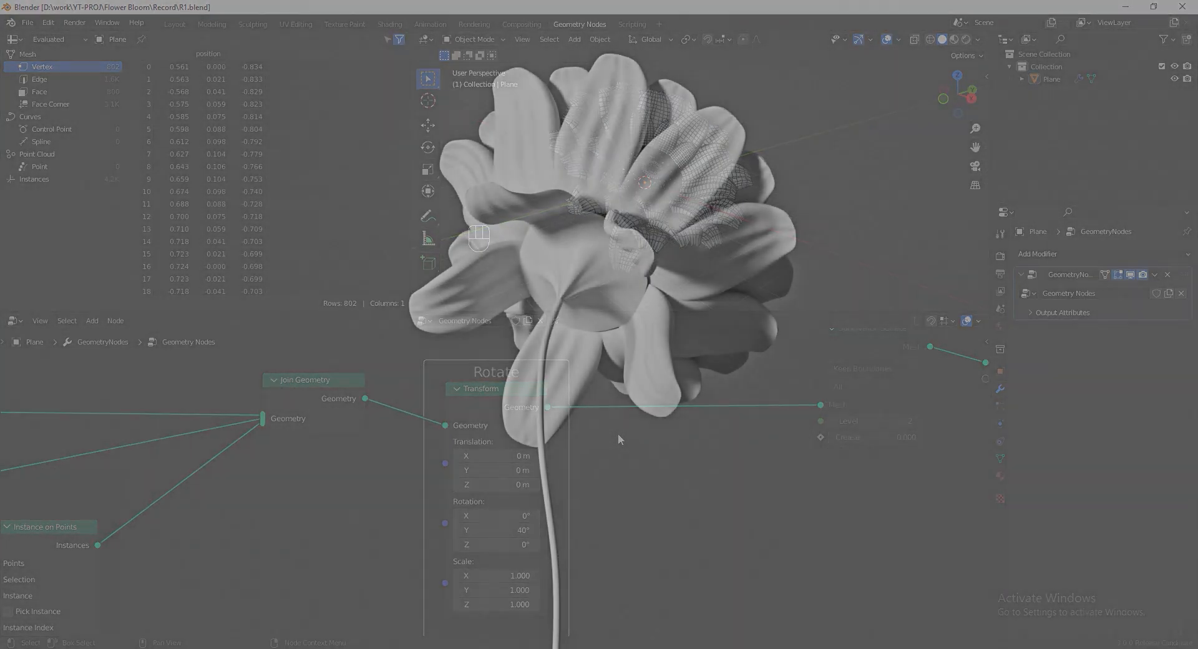
key(ctrl+s)
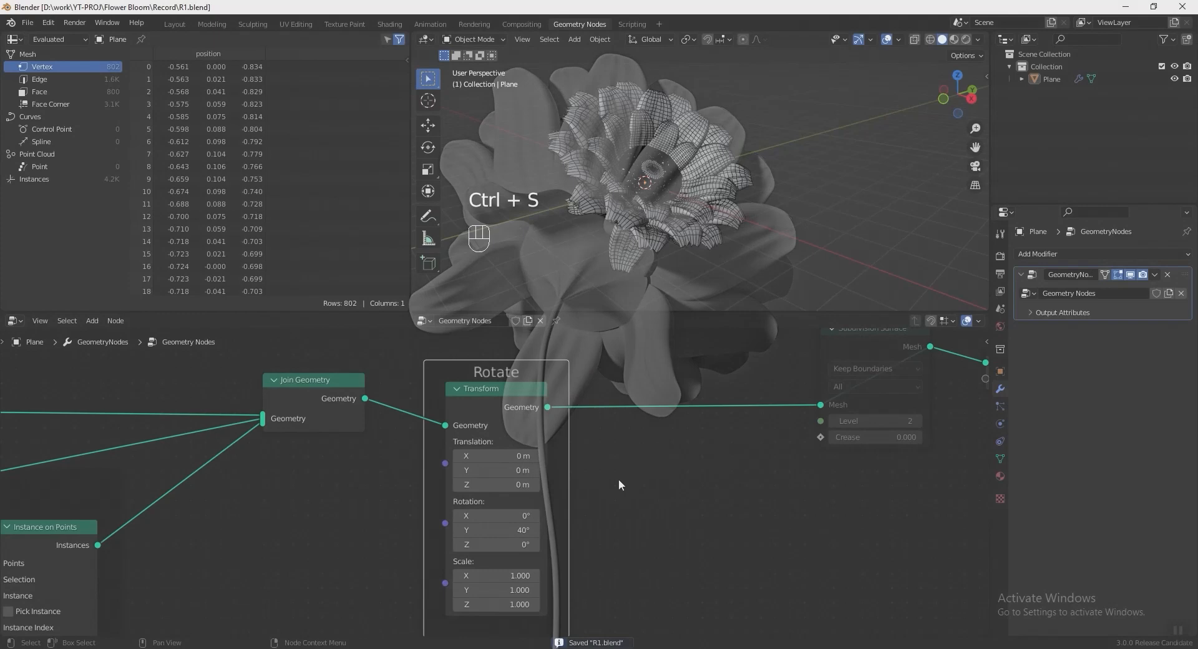
Step: Move the Subdivision Surface and Group Output nodes farther from the Rotate frame to free up space
scroll(619, 478, down, 2)
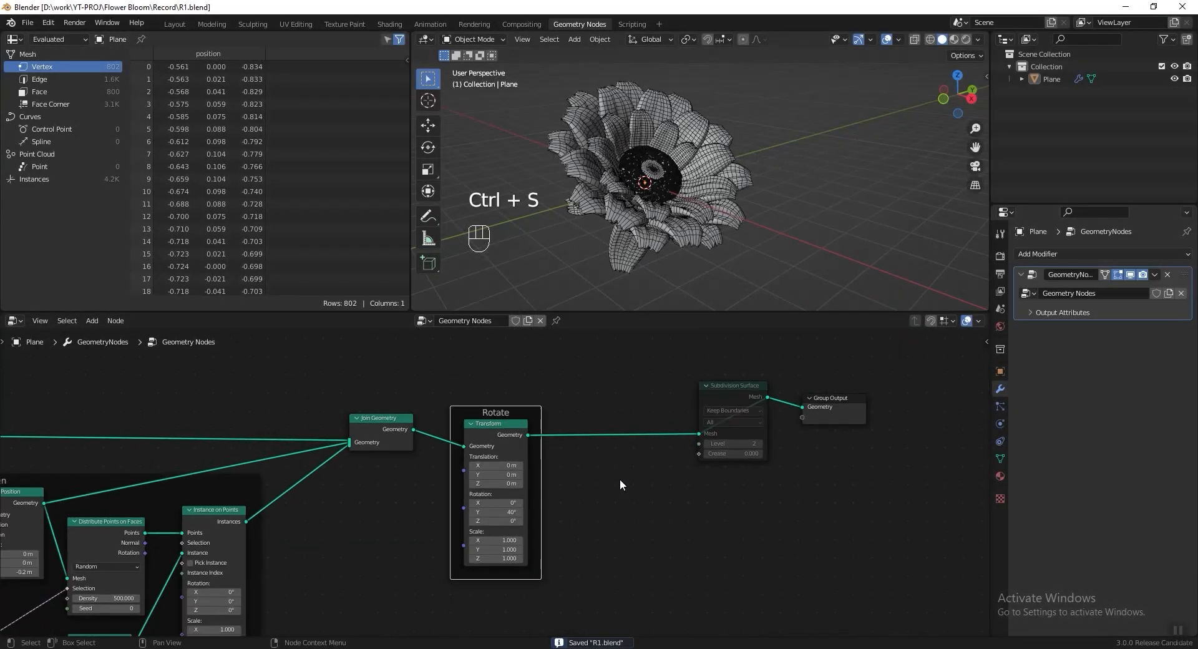
middle_drag(620, 478, 418, 501)
drag(417, 501, 695, 396)
key(g)
click(1002, 400)
Step: Duplicate the Join Geometry node and insert the copy between the rotation Transform and Subdivision Surface nodes
click(167, 429)
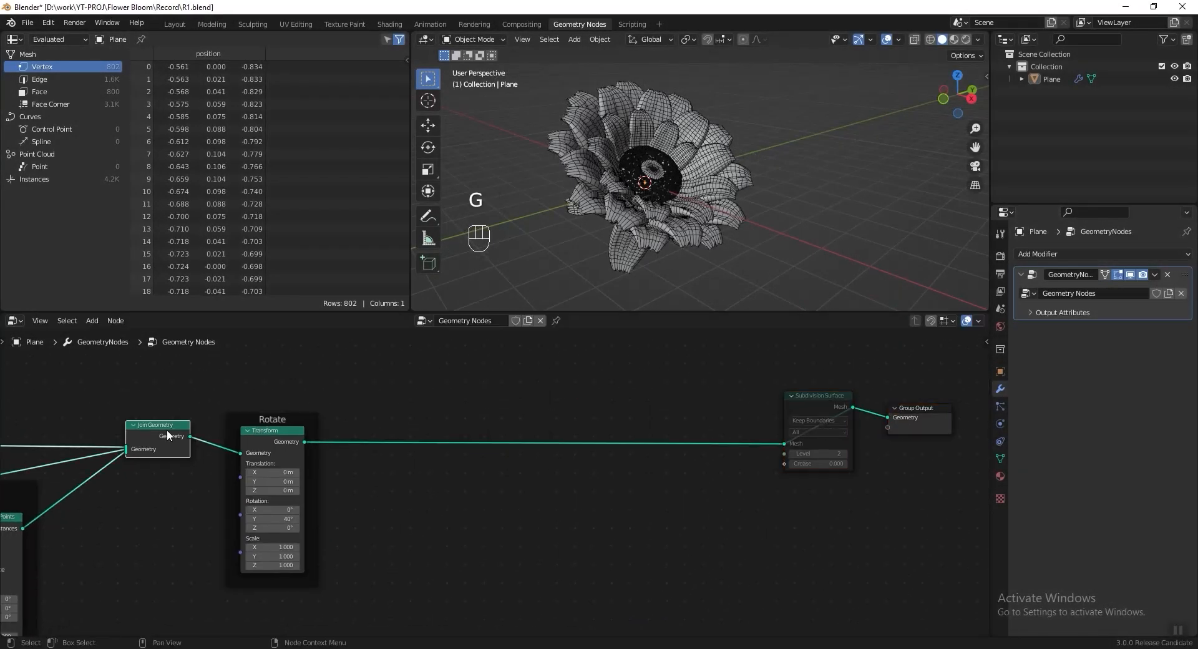
key(shift+d)
click(727, 428)
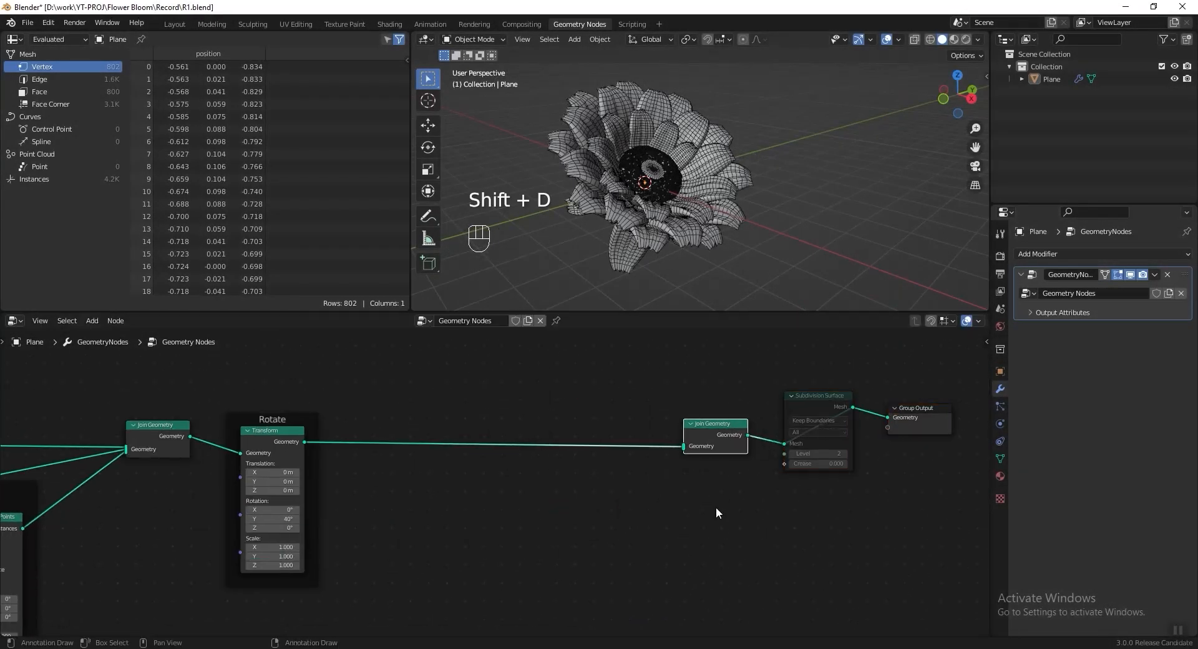
Step: Add a Curve Line node and connect its Curve output to the newly inserted Join Geometry node
key(KP_1)
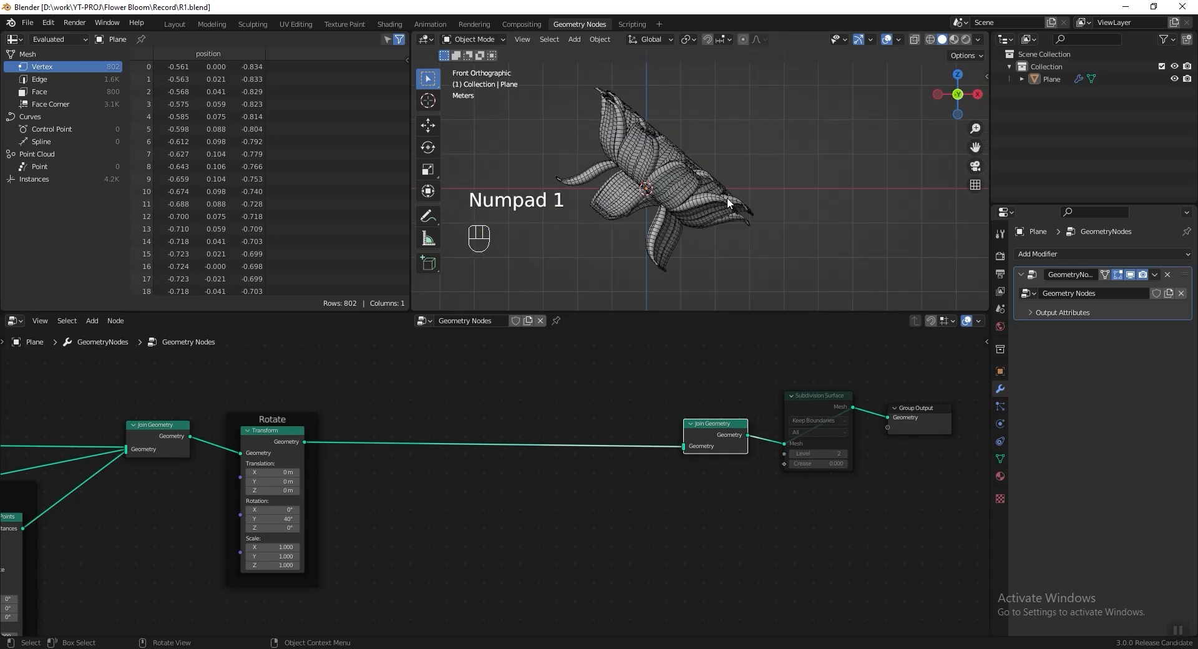
scroll(727, 197, up, 3)
scroll(651, 503, up, 2)
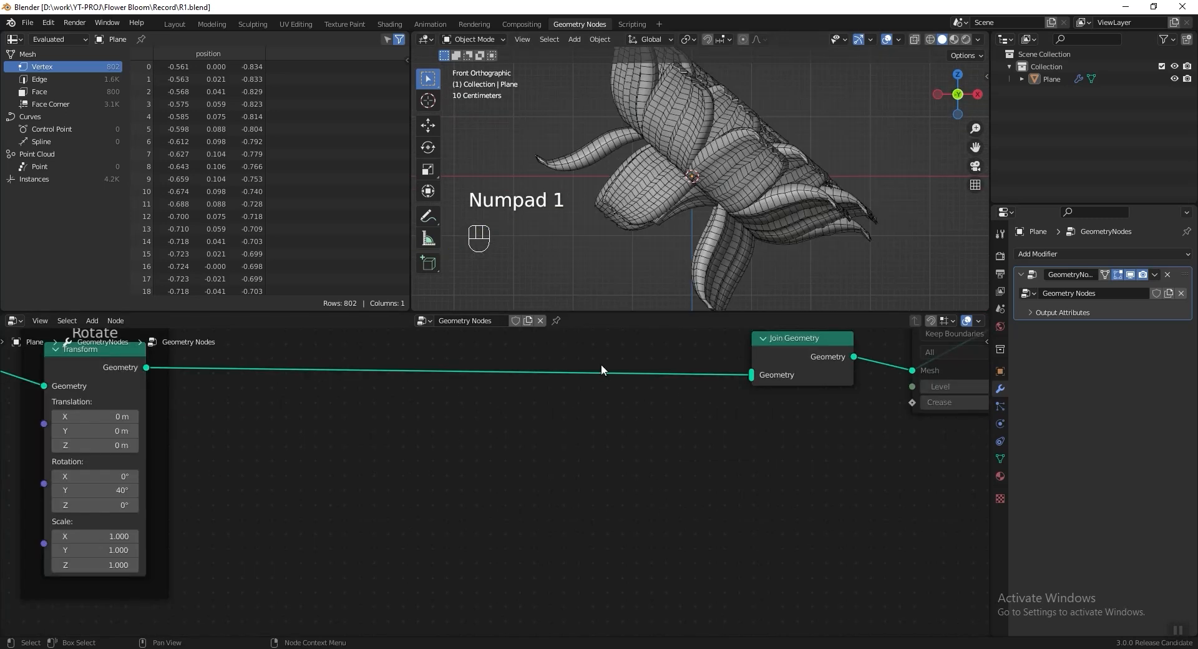
key(shift+a)
text(curve l)
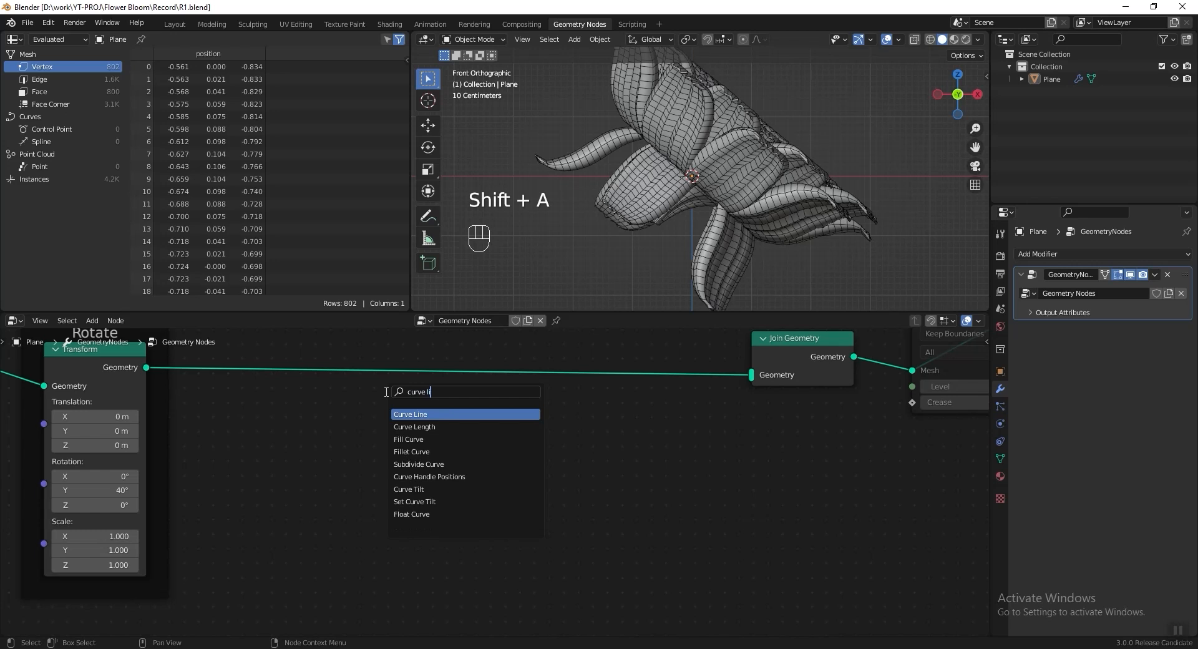
text(in)
click(409, 413)
click(309, 468)
drag(387, 472, 748, 380)
Step: Set the Curve Line's End Z to 7 m
shift+scroll(562, 499, down, 2)
click(342, 588)
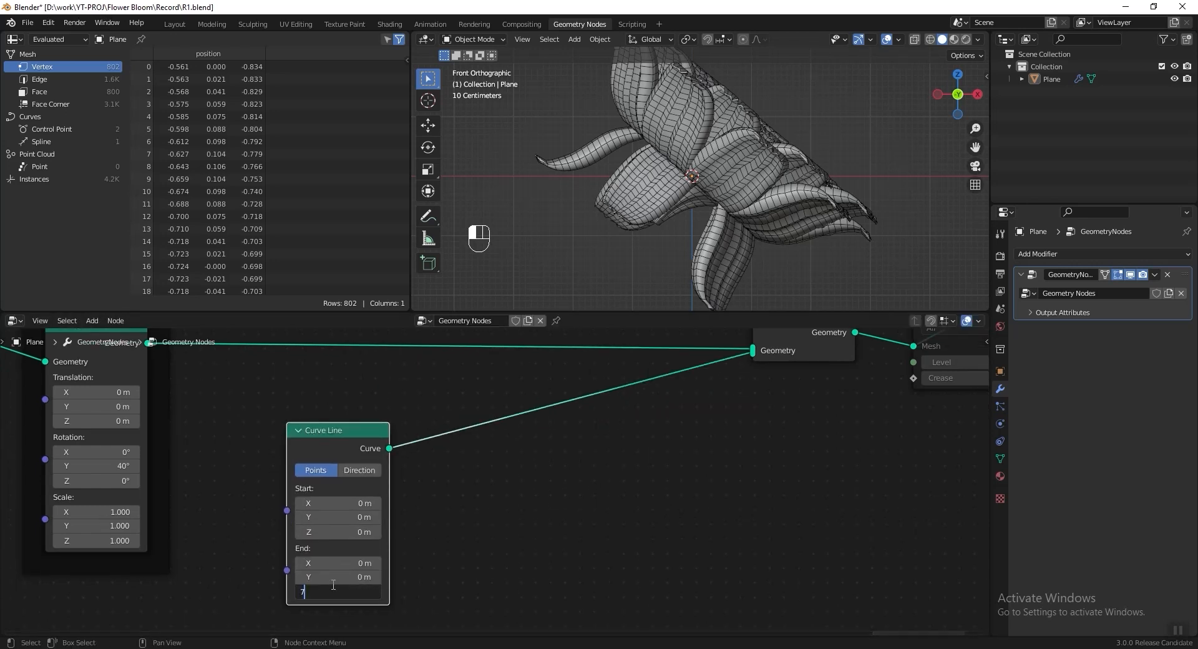
text(7)
key(Return)
Step: Insert a Transform node between Curve Line and Join Geometry and set its Z translation to -8.3 m
middle_drag(687, 219, 717, 199)
key(shift+a)
text(tra)
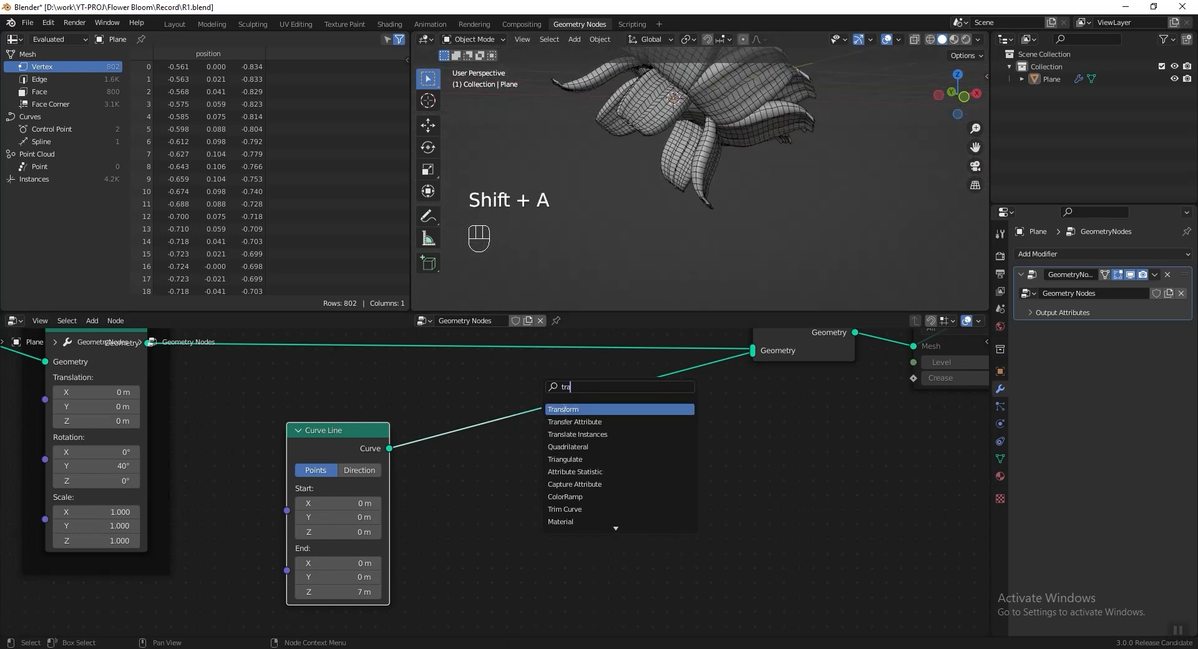
click(565, 409)
click(532, 403)
drag(560, 494, 536, 494)
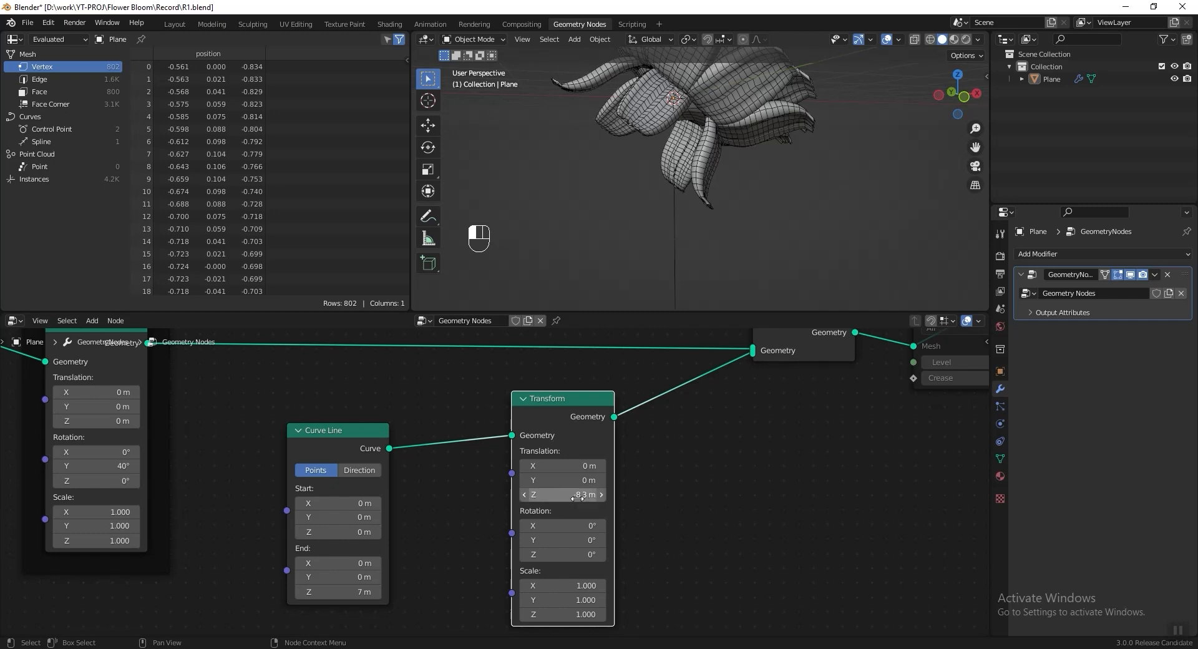
Step: Insert a Resample Curve node between the Curve Line and its Transform node
key(shift+a)
text(res)
click(722, 411)
click(436, 421)
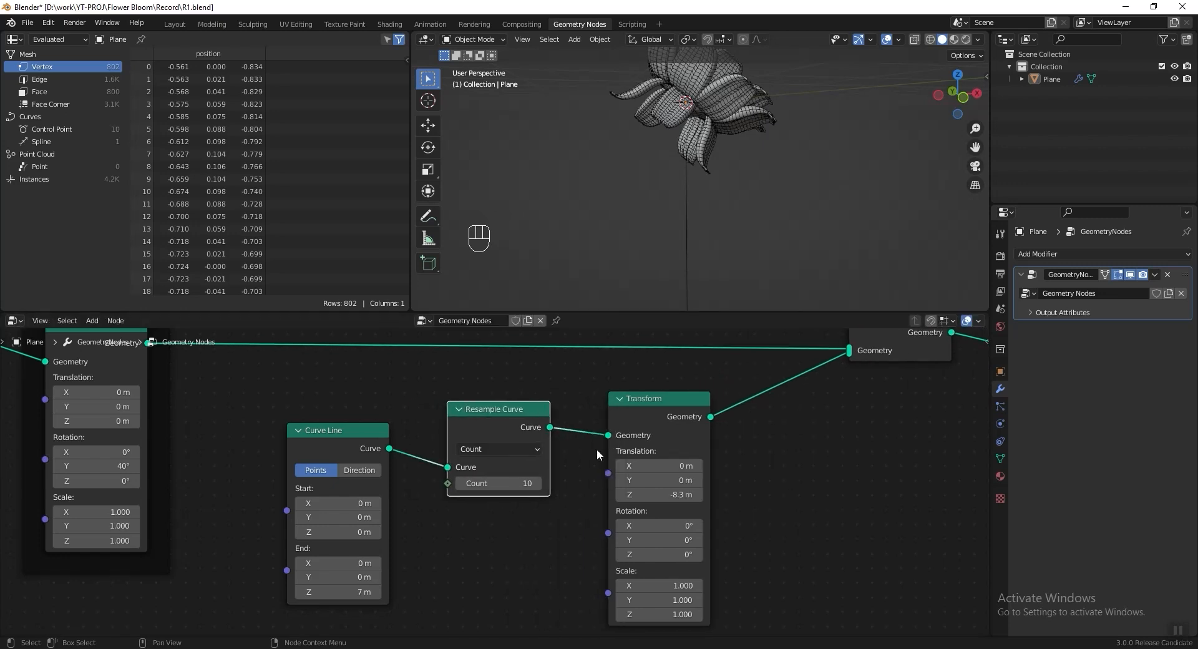
shift+middle_drag(596, 448, 574, 461)
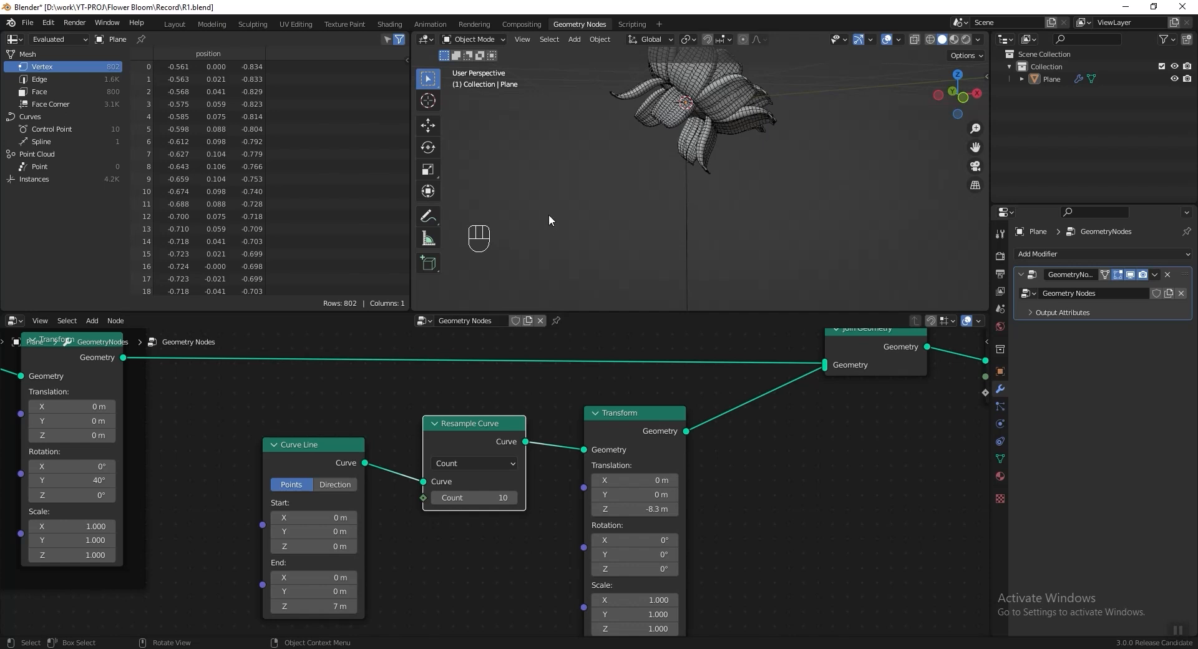
Step: Set the stem Transform's translation to Z -8 m and X -1.3 m, checking the stem's position in X-ray front view
scroll(794, 564, up, 2)
click(713, 515)
text(-8)
key(Return)
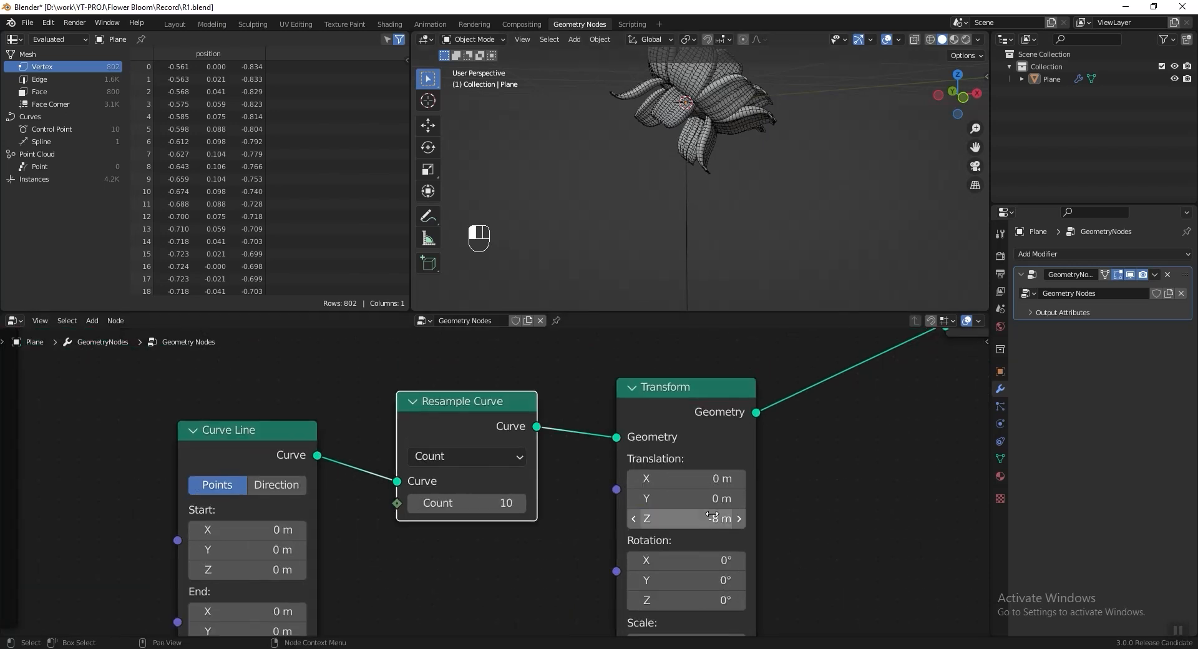
key(KP_1)
scroll(686, 152, up, 5)
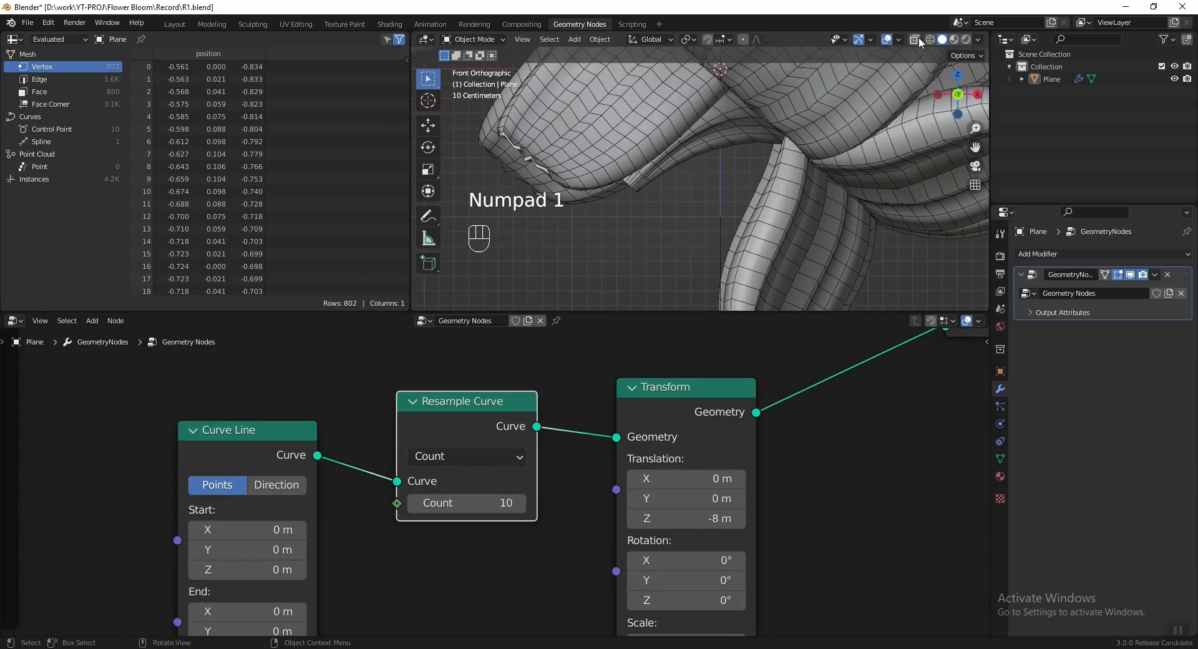
click(915, 39)
shift+middle_drag(718, 199, 756, 189)
click(704, 480)
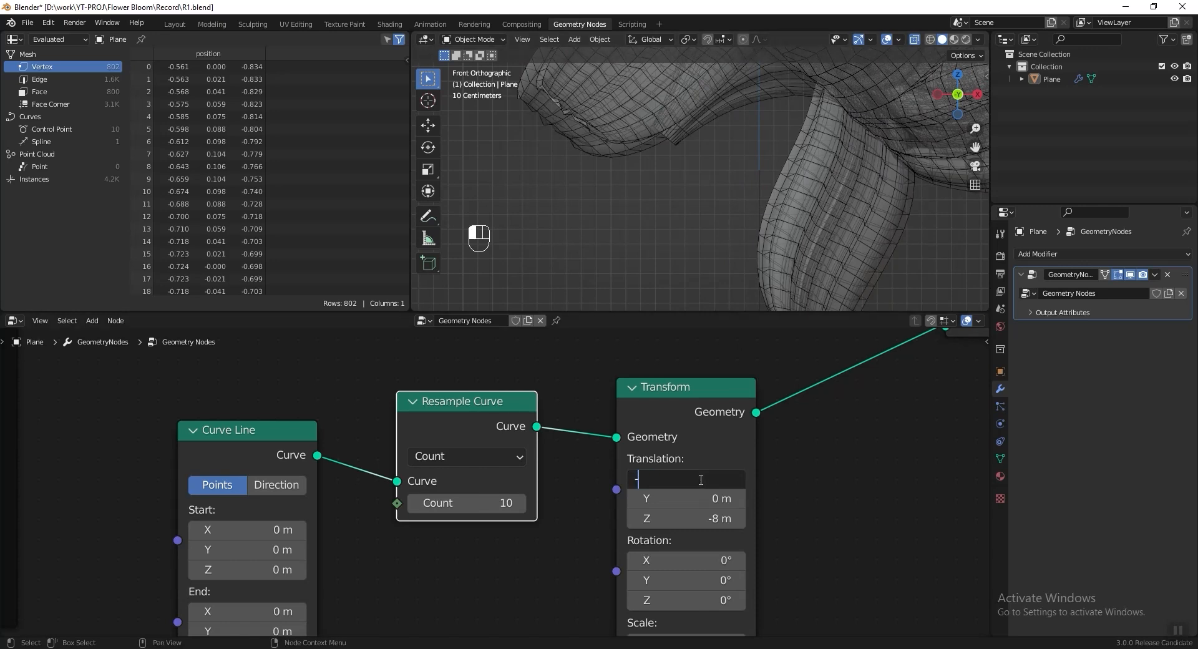
key(Return)
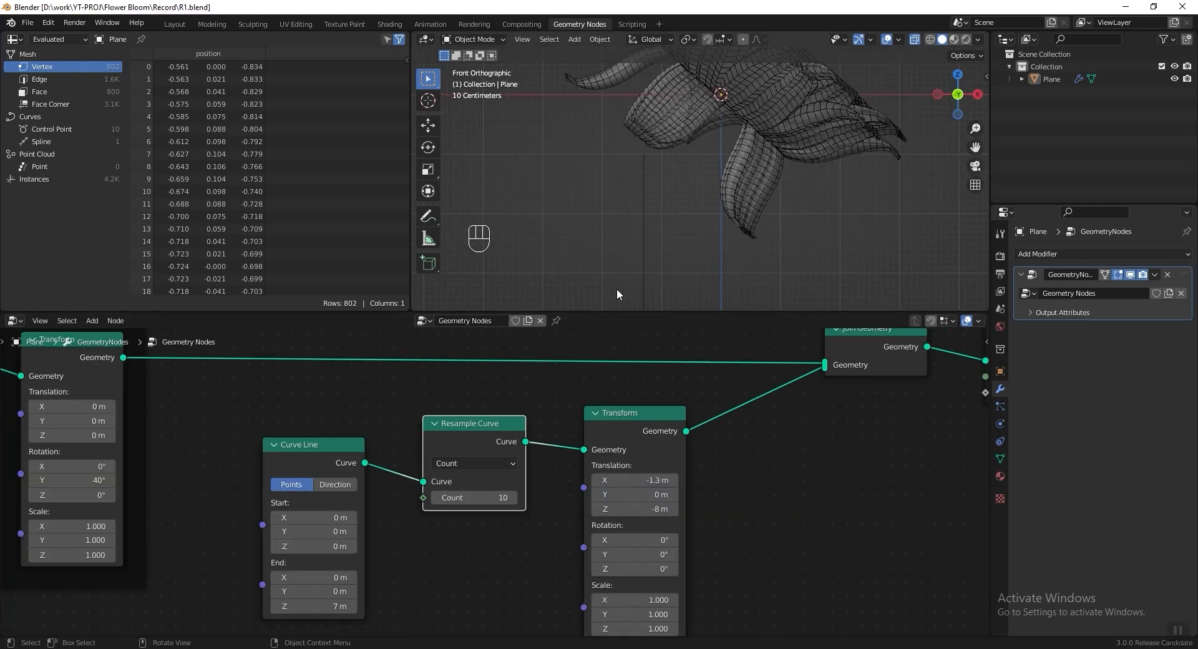
Step: Insert a Set Position node between the stem's Transform and Join Geometry nodes
scroll(620, 200, down, 3)
shift+middle_drag(621, 216, 614, 174)
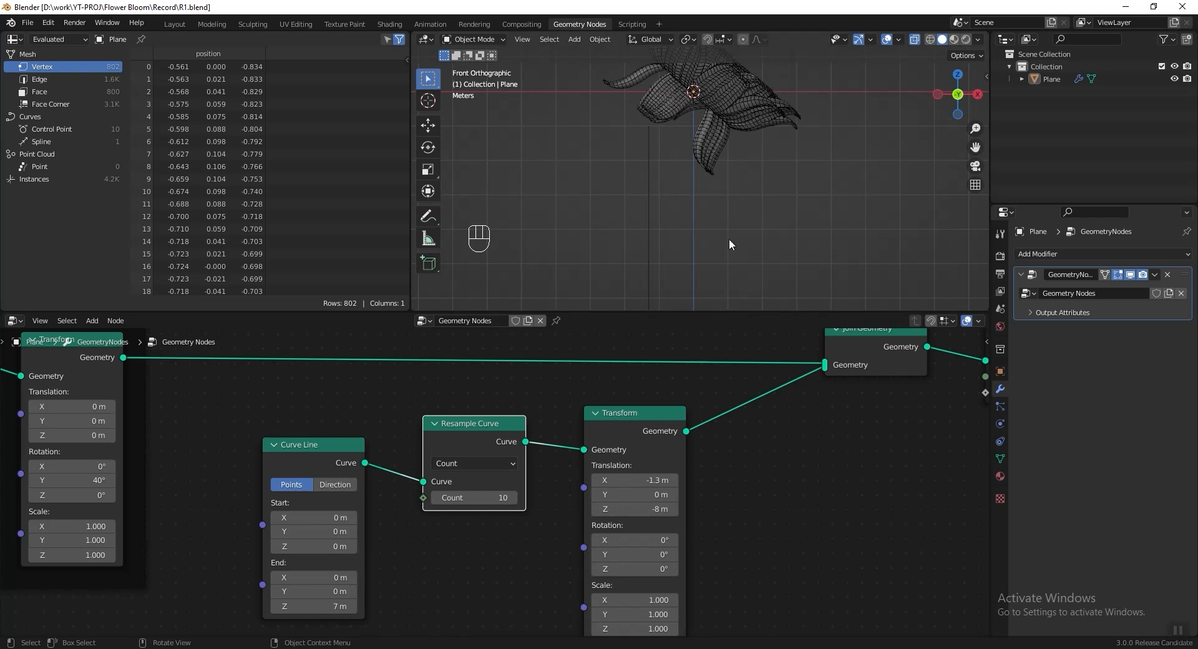
middle_drag(746, 460, 683, 494)
key(shift+a)
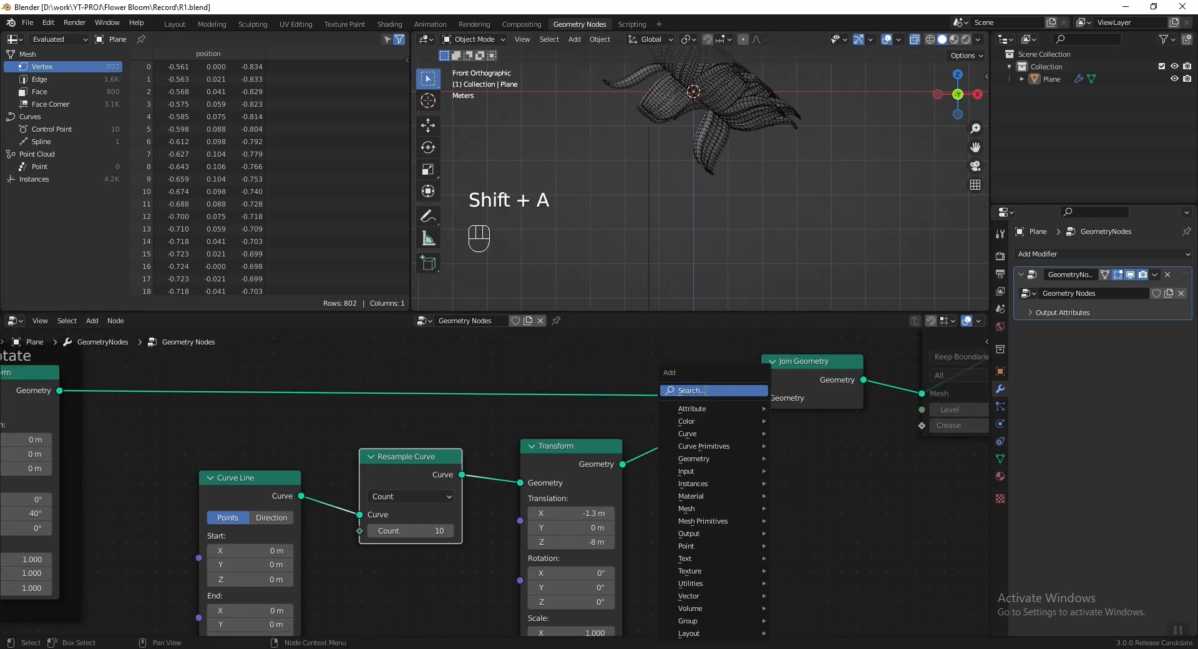
text(se)
click(743, 437)
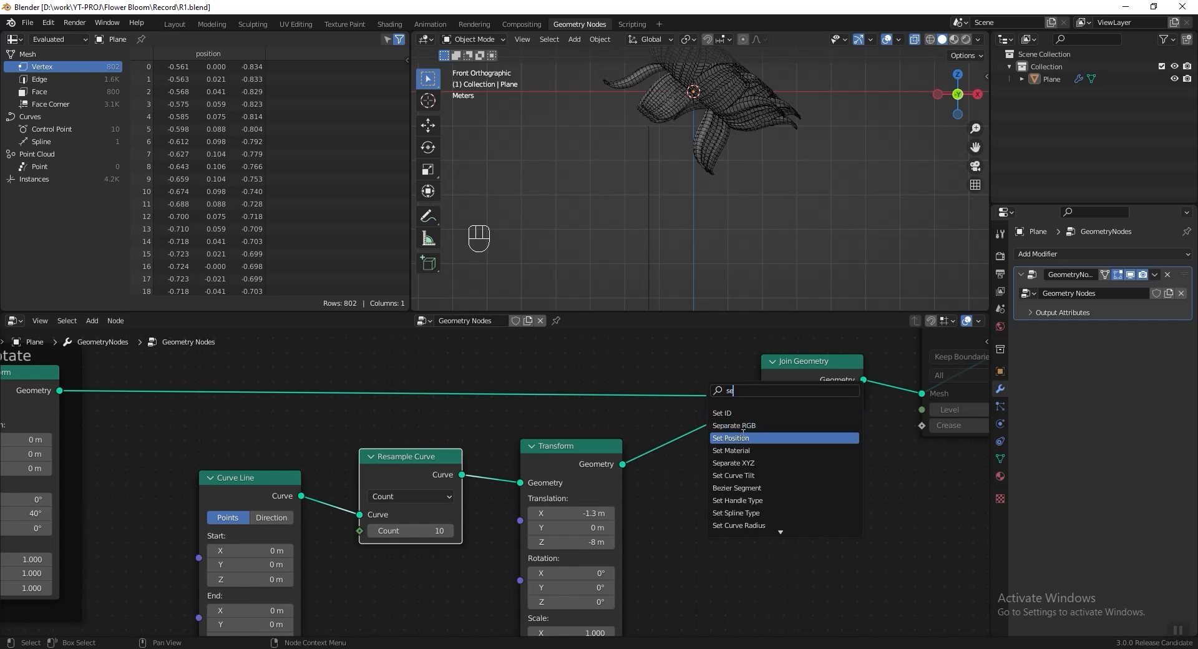
click(747, 466)
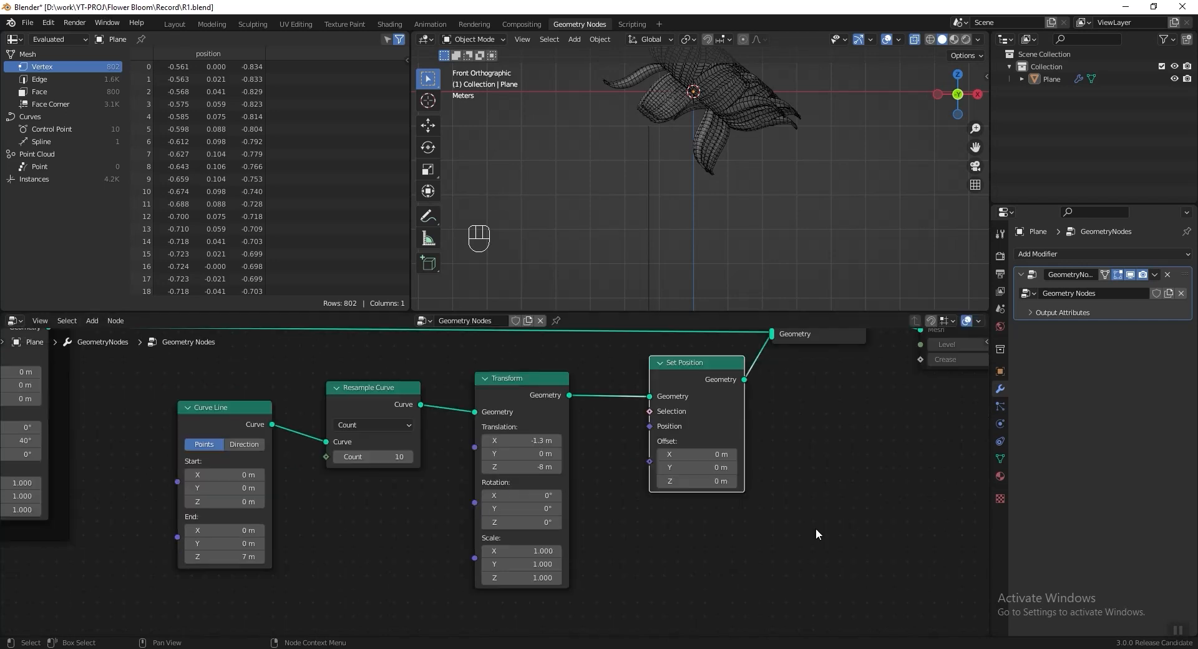
Step: Add a Curve Parameter node below the stem's Transform and connect its Factor to the Set Position Offset
key(shift+a)
click(760, 388)
text(curve par)
click(783, 410)
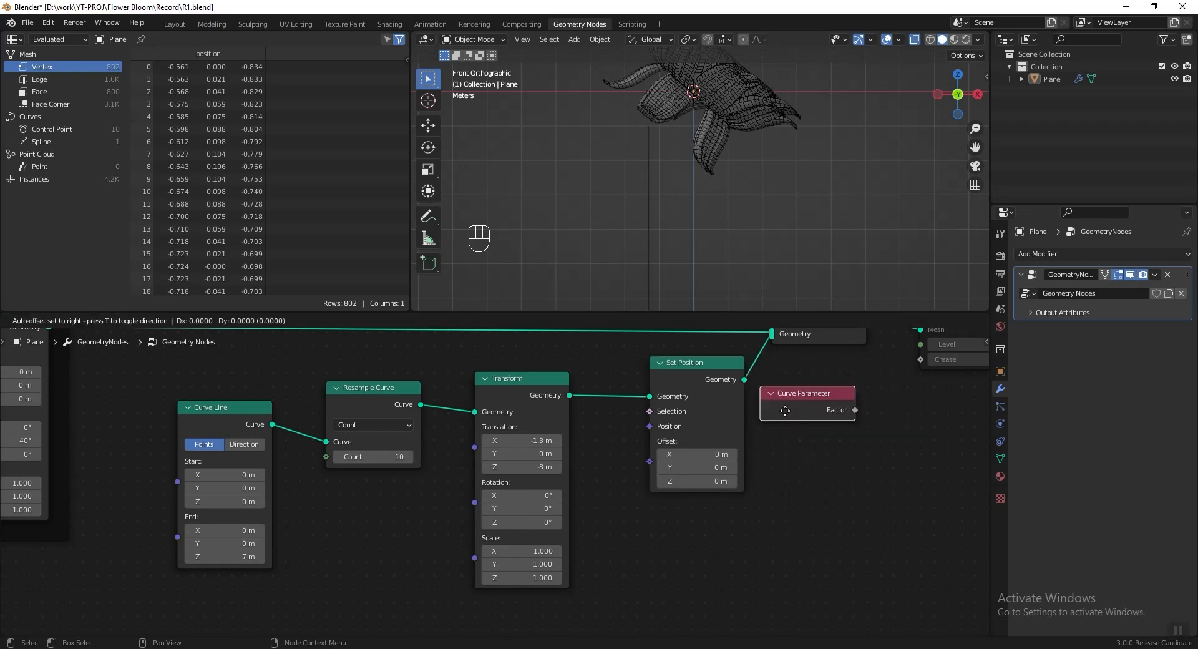
click(494, 629)
middle_drag(494, 628, 481, 599)
drag(553, 611, 636, 432)
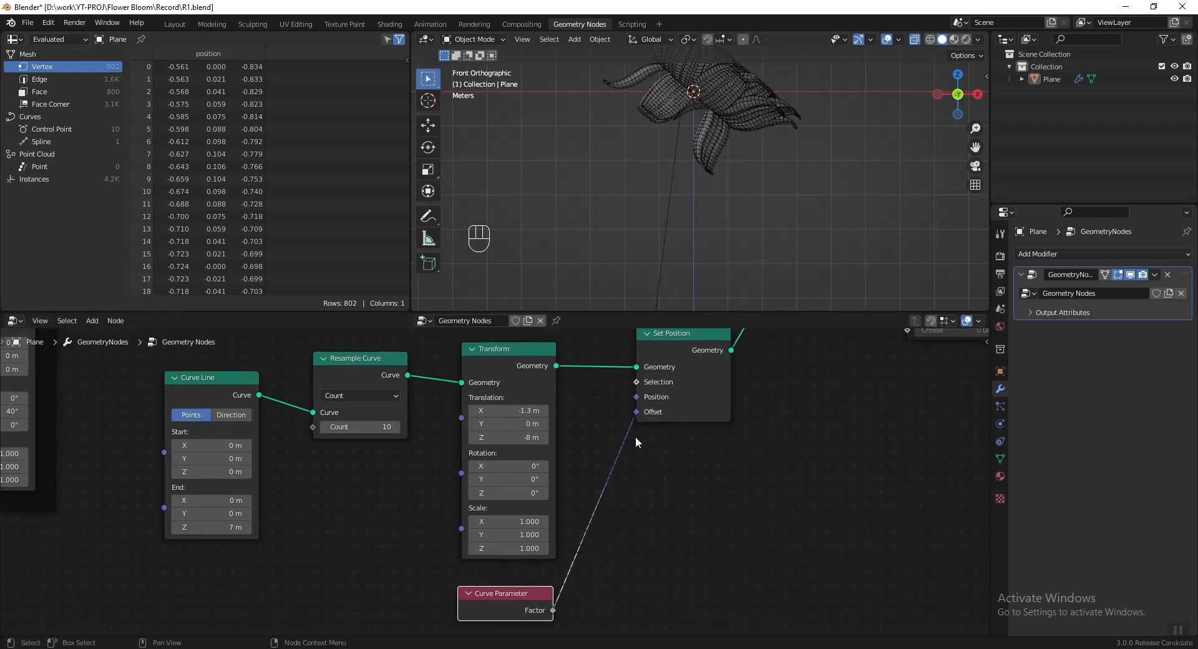
Step: Insert a Combine XYZ node between Curve Parameter and the Set Position Offset, with Factor feeding X
key(shift+a)
text(combin)
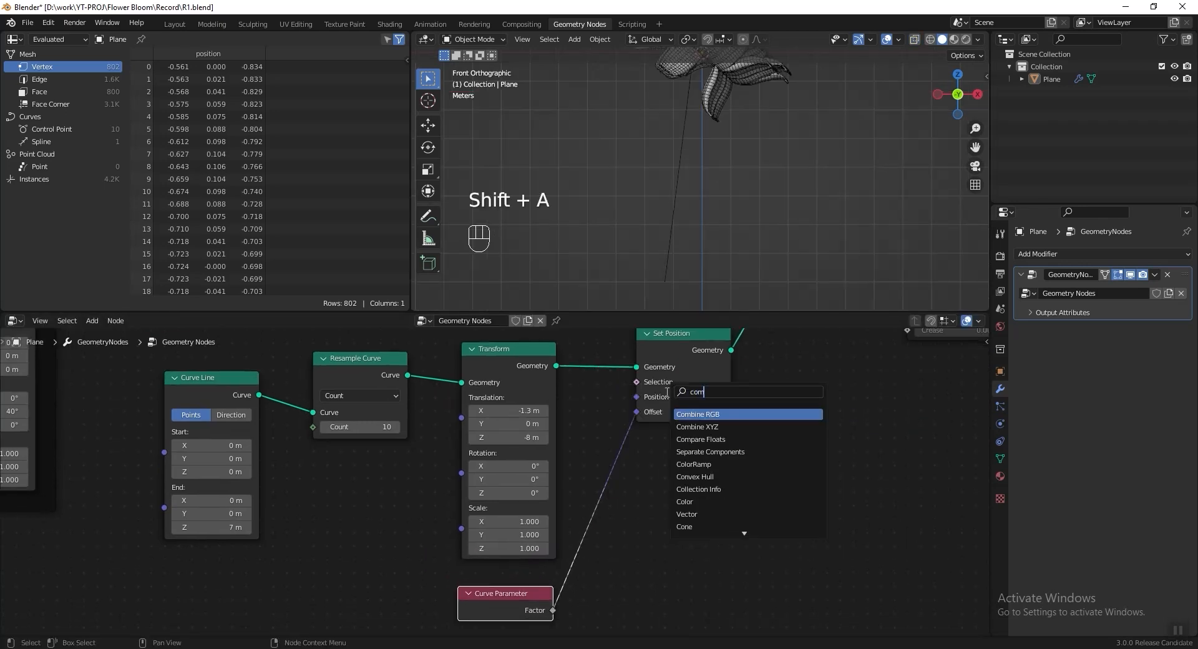
click(697, 426)
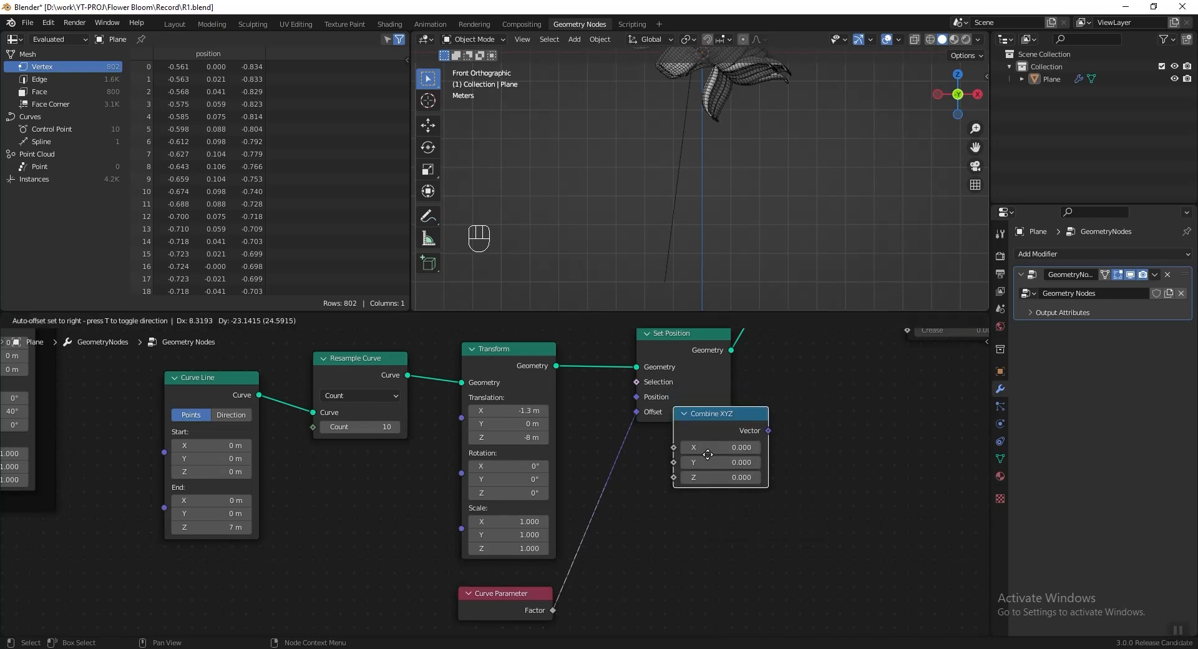
click(653, 477)
Step: Insert a Float Curve node between Curve Parameter and the X input of Combine XYZ
key(shift+a)
text(float cur)
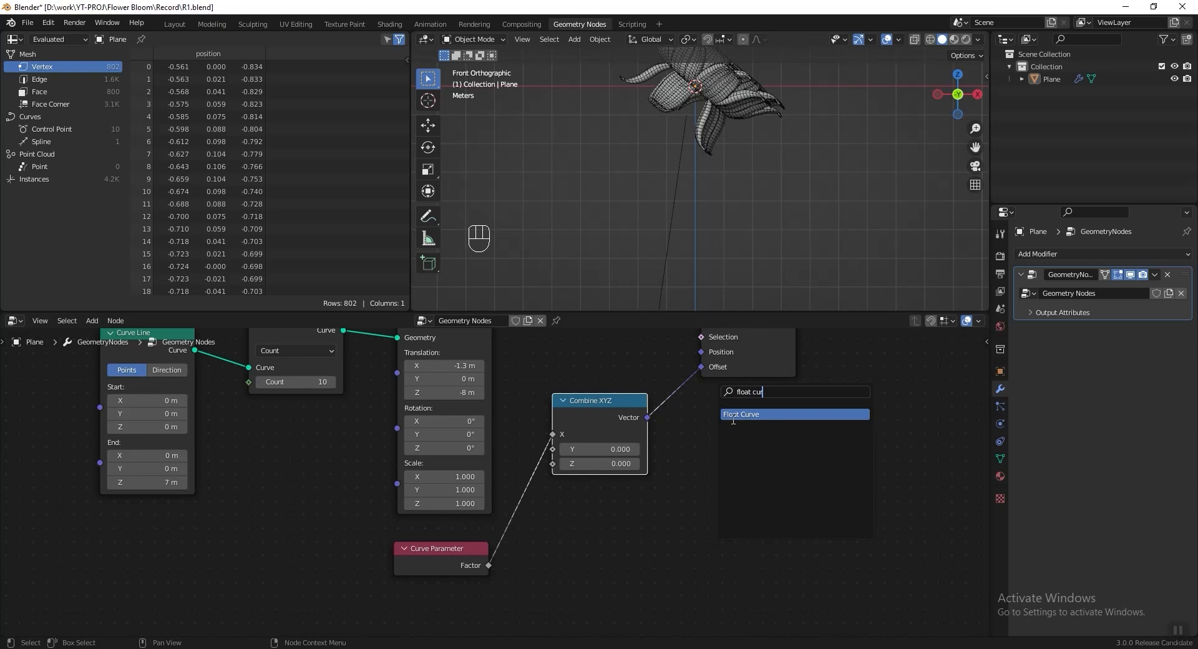
click(733, 414)
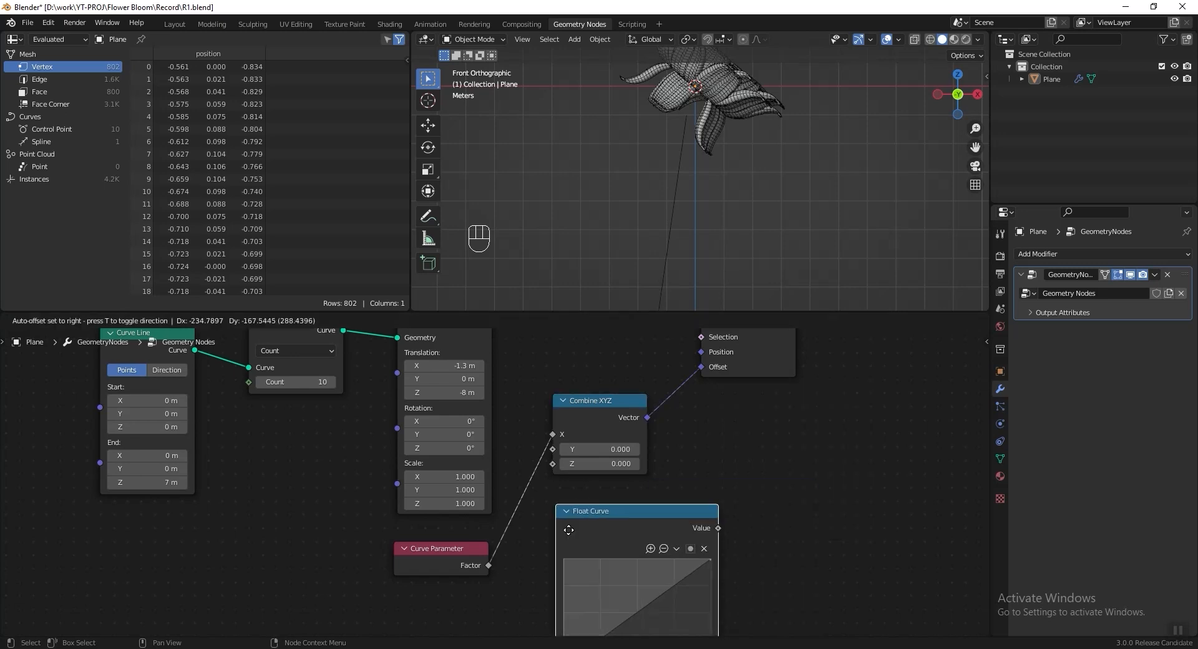
click(546, 496)
middle_drag(545, 496, 518, 490)
Step: Shape the Float Curve into a hump followed by a dip, lower its end point to about mid-height, and save the file
drag(571, 592, 636, 627)
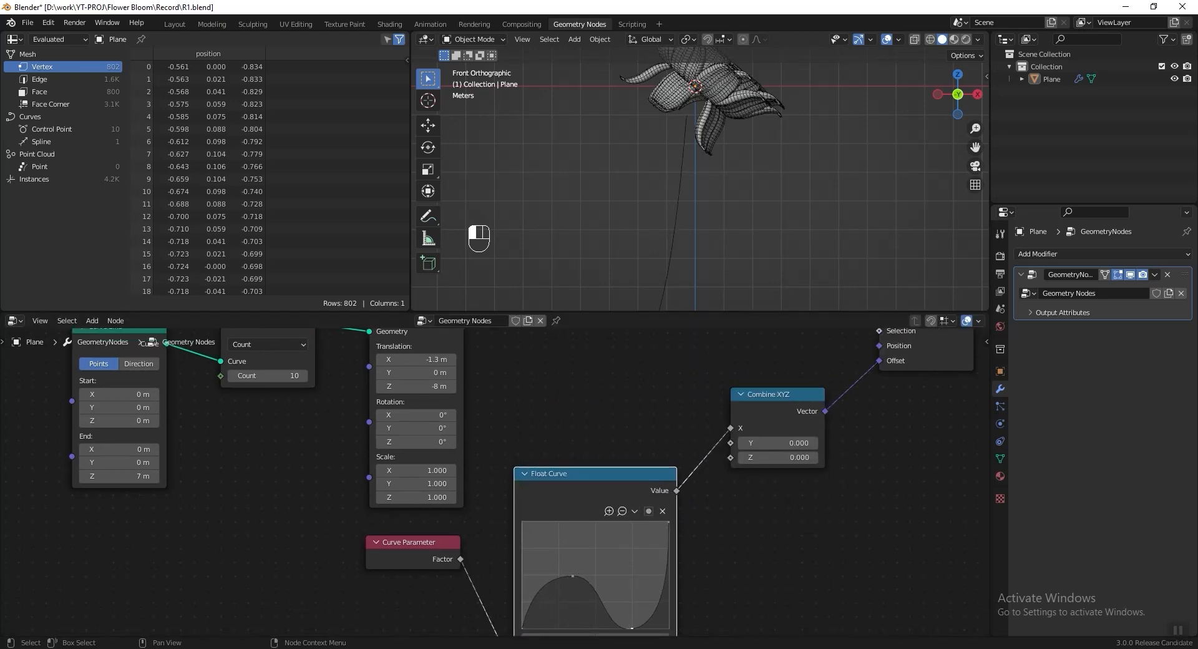
drag(672, 525, 666, 587)
drag(596, 484, 587, 411)
middle_drag(642, 163, 717, 184)
scroll(680, 151, down, 1)
key(ctrl+s)
Step: Set the stem Transform's translation to X -1 m and Z -7.7 m
key(KP_1)
scroll(739, 212, up, 9)
scroll(741, 230, down, 10)
middle_drag(584, 407, 645, 526)
scroll(563, 487, up, 8)
scroll(488, 480, up, 1)
click(461, 474)
text(-1)
key(Tab)
key(Tab)
text(-7.7)
key(Return)
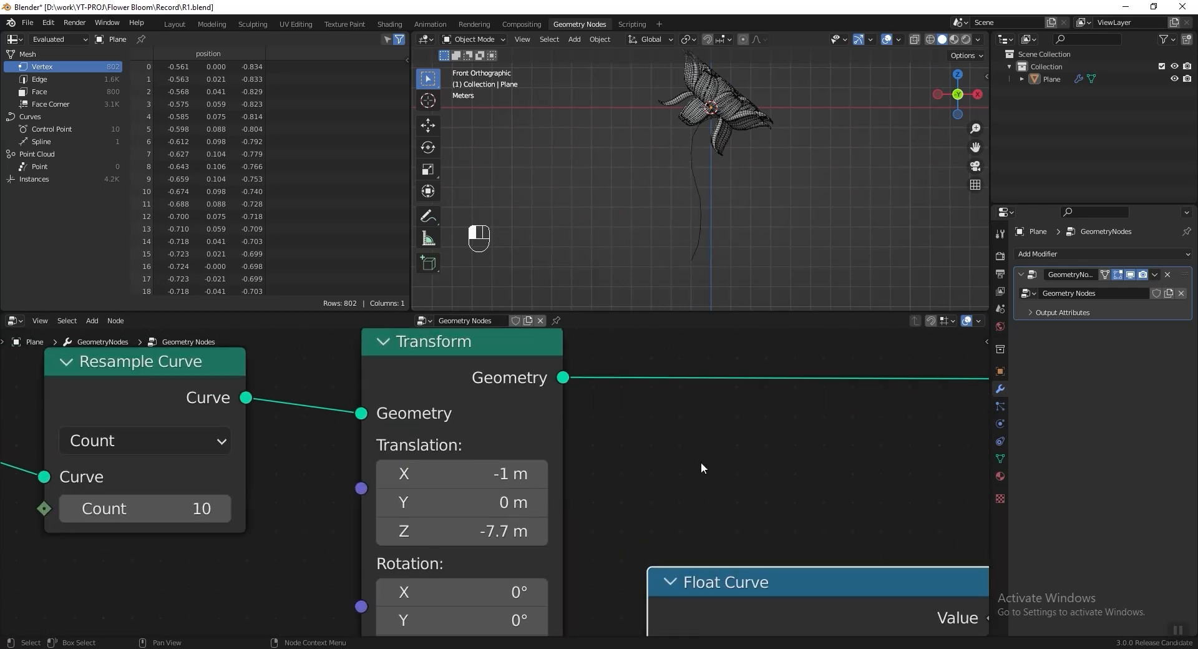
Step: Refine the stem Transform's X translation to -1.05 m so the stem meets the flower base
scroll(709, 144, up, 8)
click(515, 478)
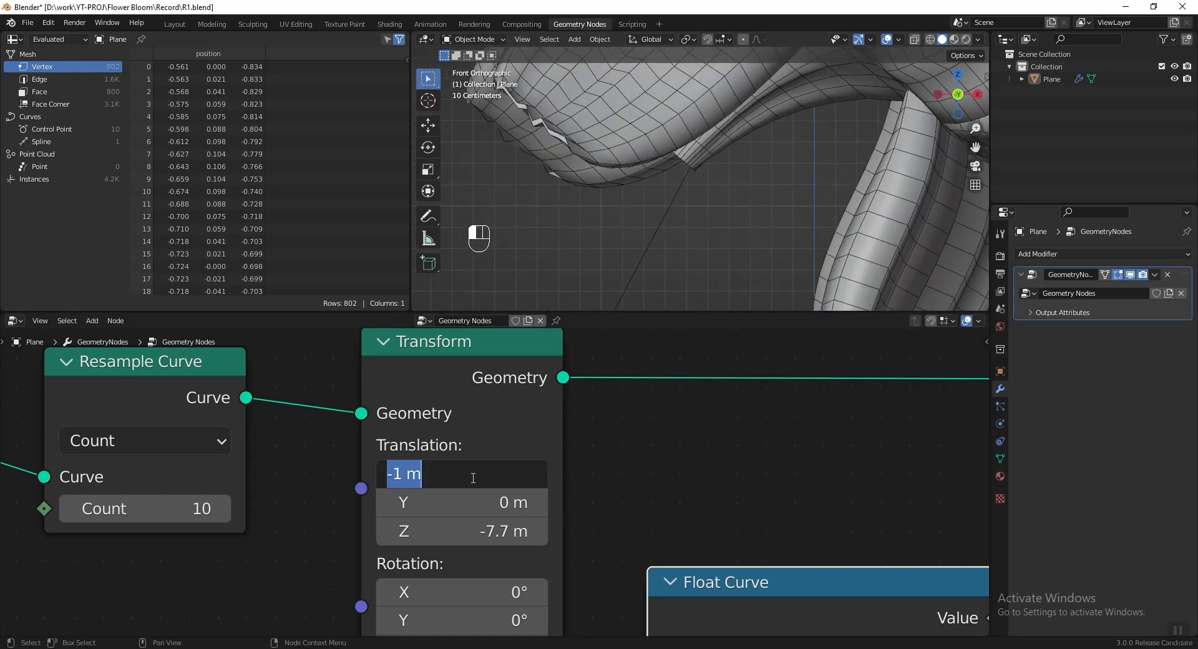
click(399, 474)
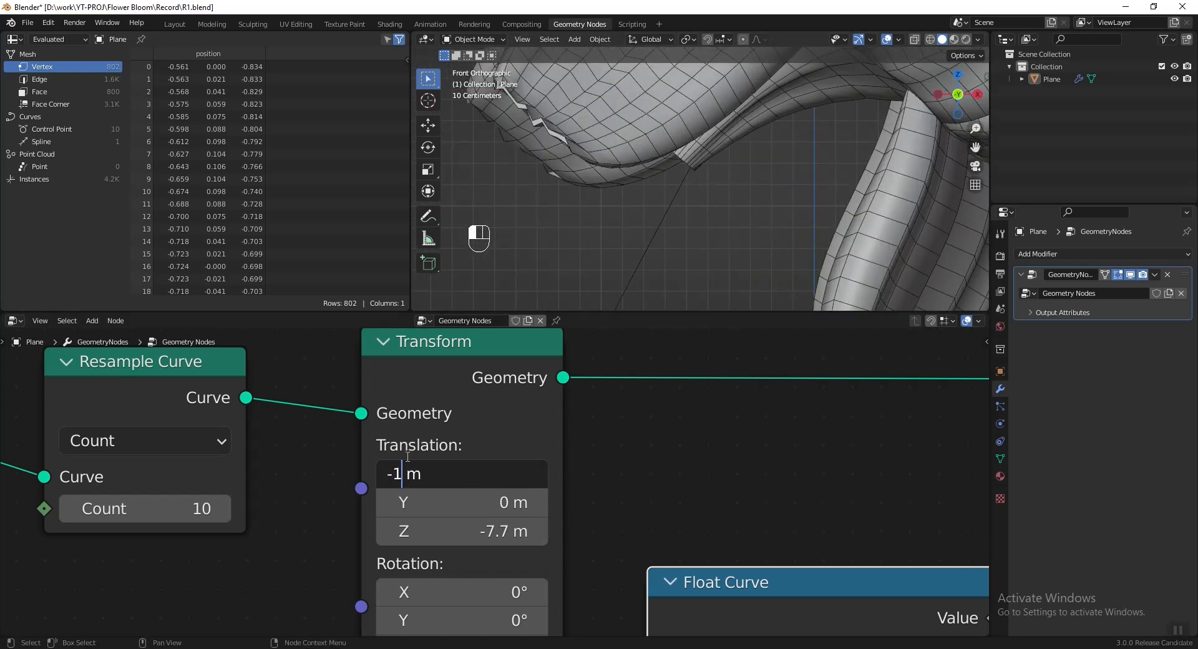
text(.0)
text(5)
key(Return)
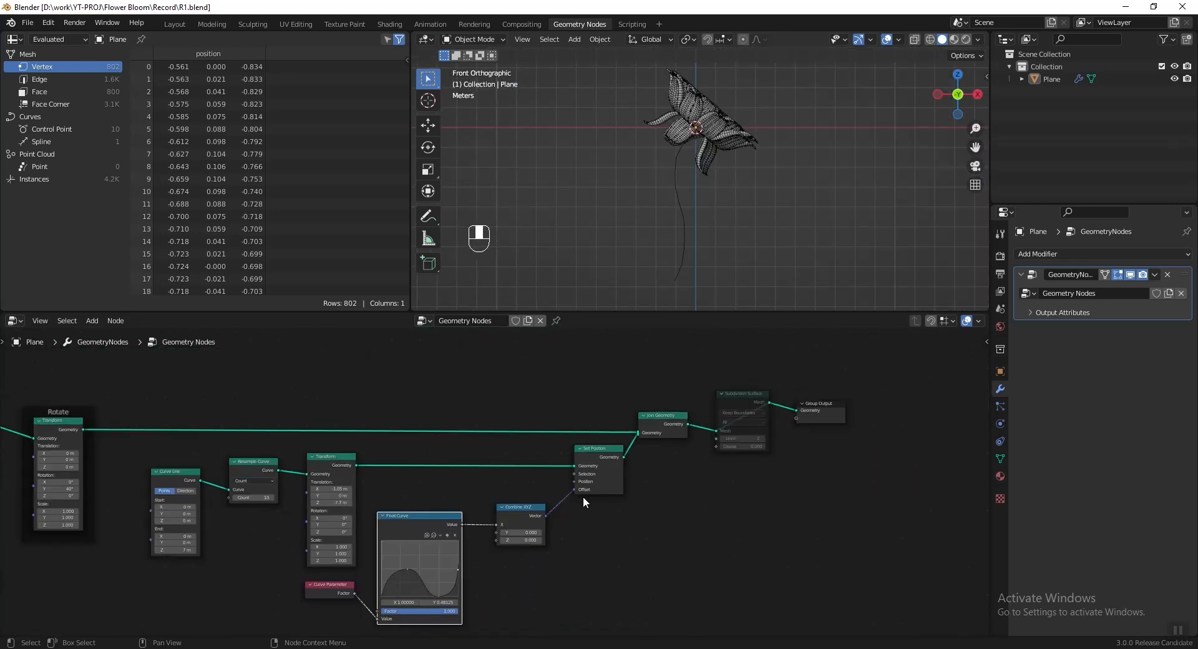
Step: Insert a Curve to Mesh node between the Set Position and Join Geometry nodes
scroll(582, 496, up, 2)
key(shift+a)
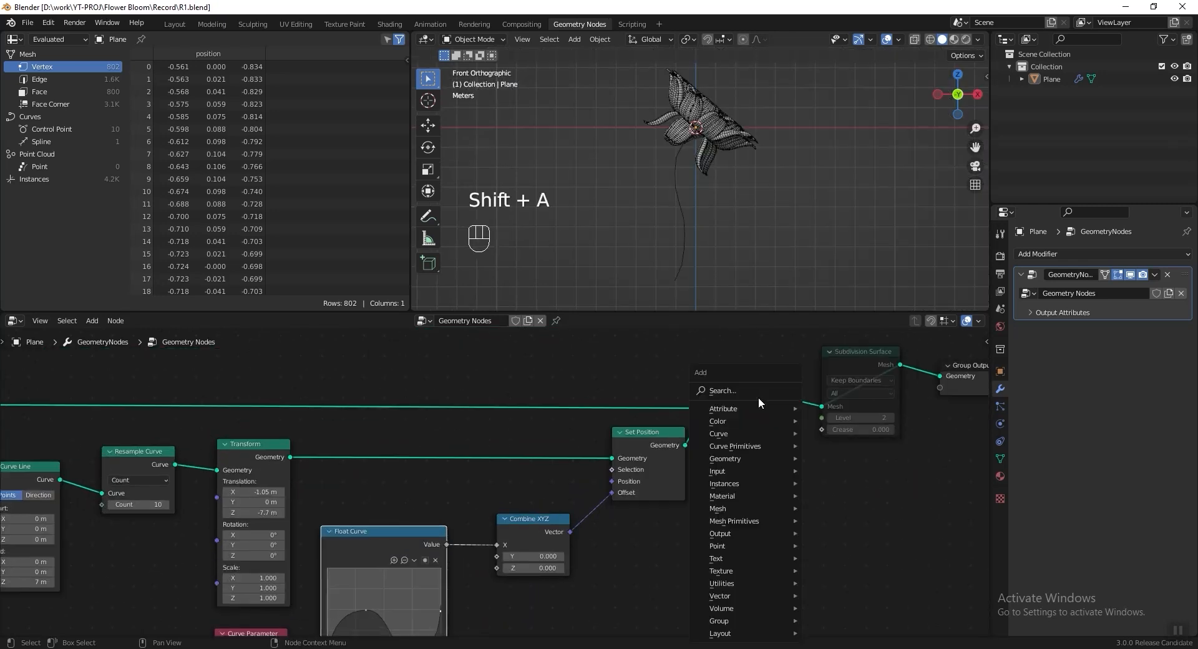
text(curve to mesh)
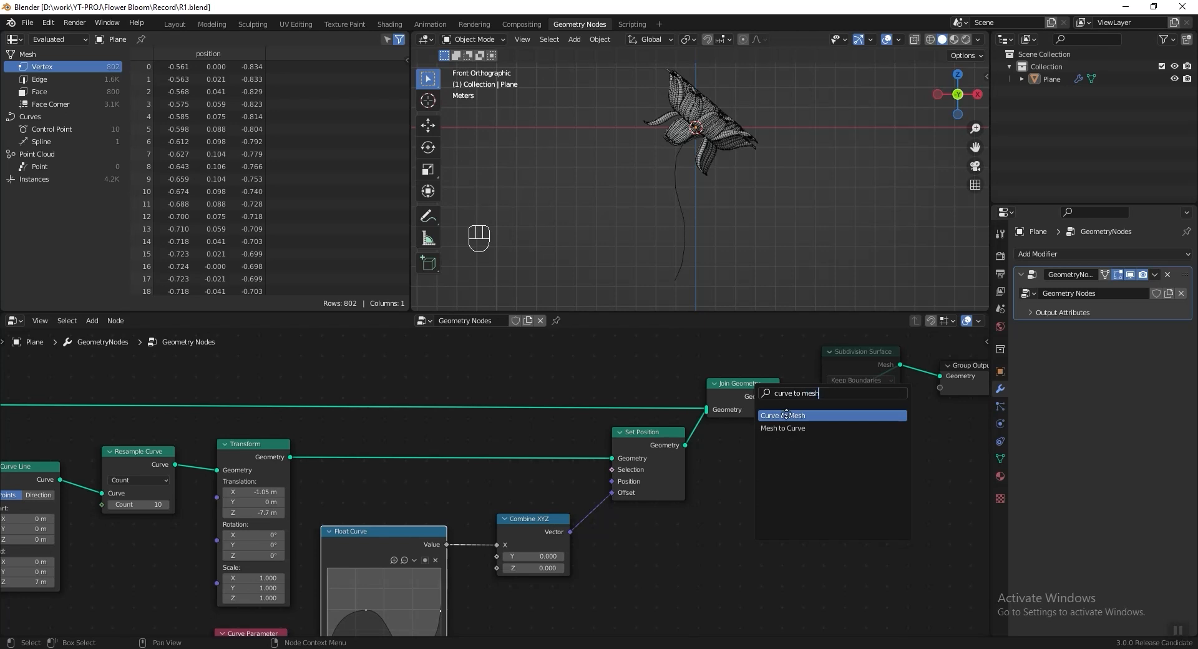
click(786, 415)
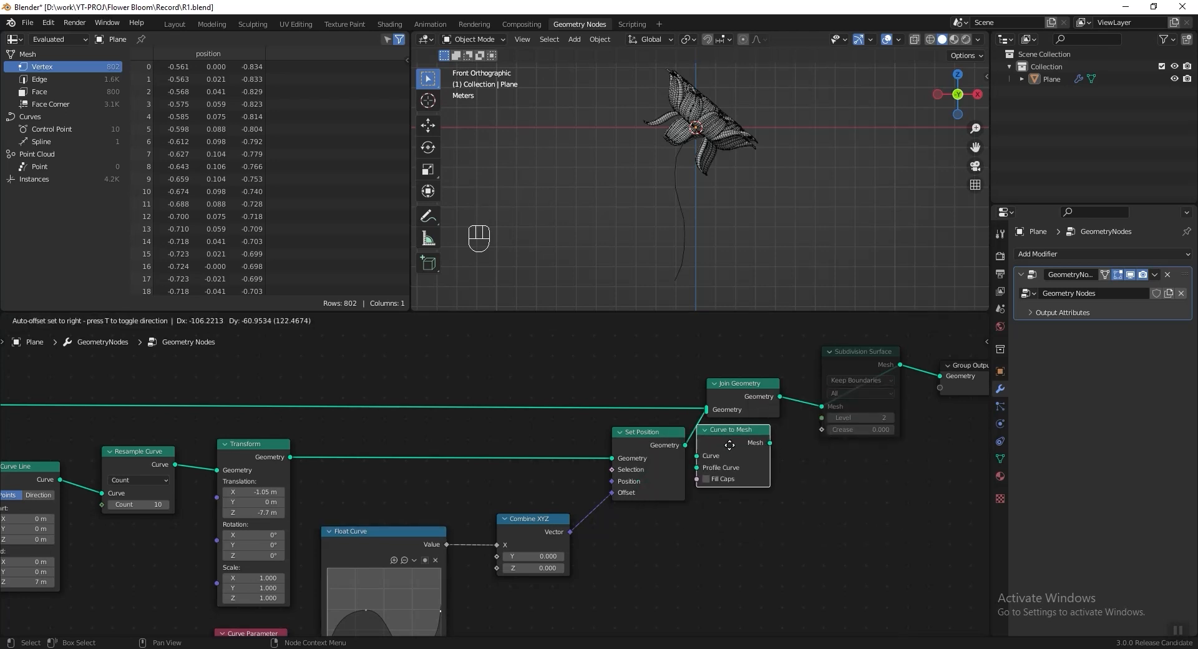
click(725, 440)
Step: Add a Curve Circle node and connect it to the Profile Curve input of Curve to Mesh
middle_drag(737, 458, 553, 418)
scroll(553, 418, up, 4)
scroll(553, 417, up, 1)
key(shift+a)
mouse_move(611, 446)
click(702, 455)
drag(441, 556, 511, 453)
Step: Set the Curve Circle's radius to 0.05 m, check the stem's thickness against the flower, and save the file
middle_drag(447, 610, 456, 564)
click(401, 573)
text(.0)
key(Return)
scroll(637, 127, up, 8)
shift+scroll(661, 138, up, 8)
scroll(670, 155, down, 7)
key(ctrl+s)
Step: Unmute the Subdivision Surface node before the Group Output
scroll(748, 432, down, 2)
middle_drag(749, 432, 636, 479)
scroll(655, 425, up, 2)
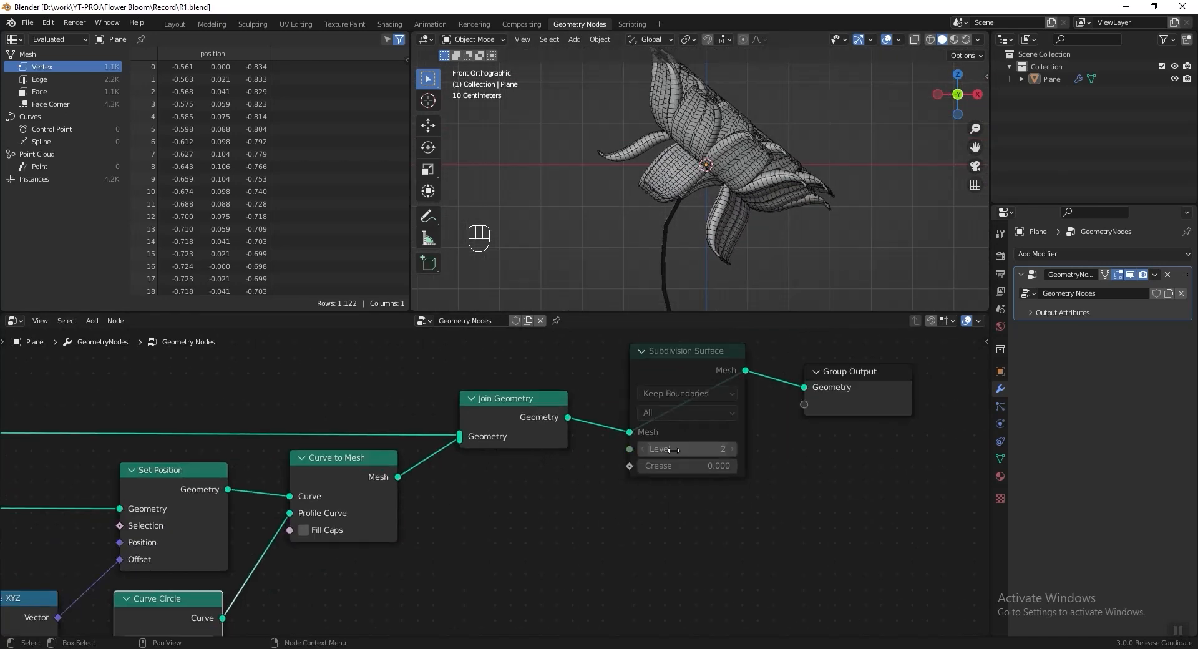
click(679, 403)
key(m)
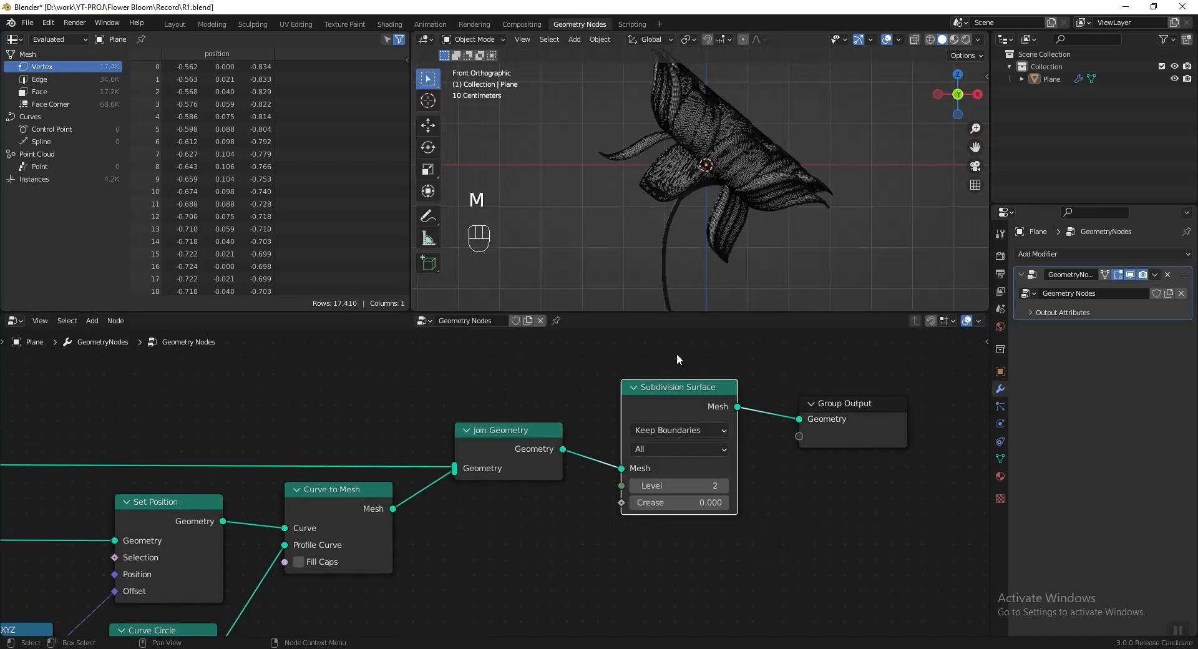
Step: Hide the viewport overlays, orbit to view the smoothed flower from the front, and save the file
shift+middle_drag(759, 182, 761, 189)
click(886, 40)
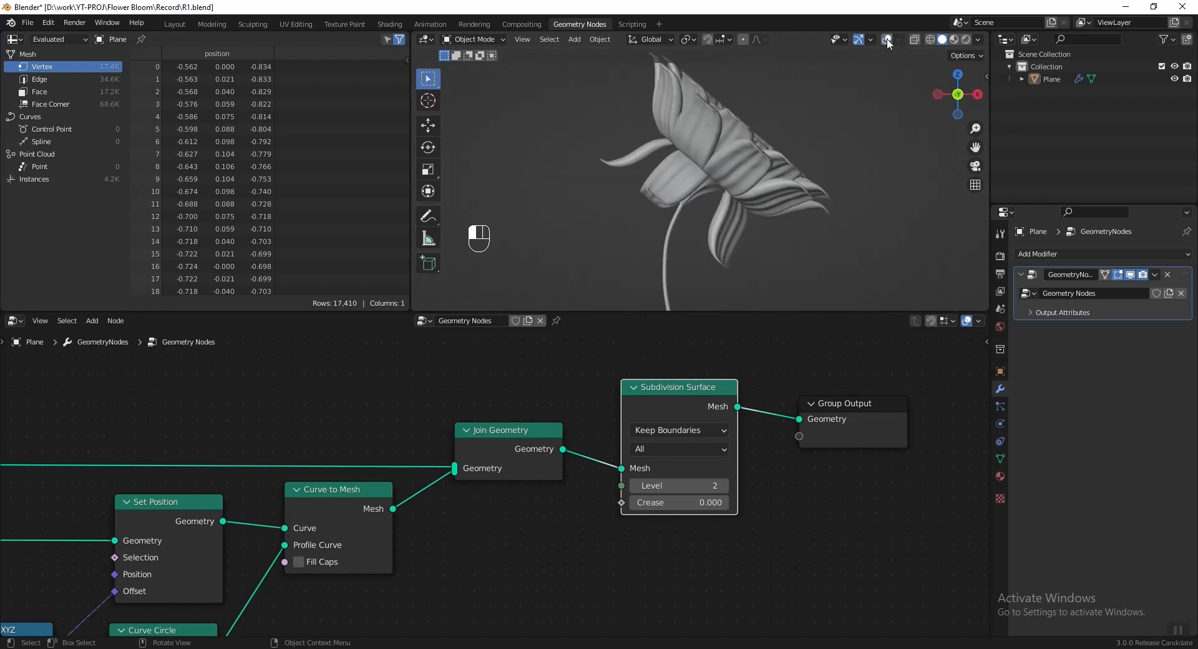
middle_drag(798, 156, 674, 162)
key(ctrl+s)
Step: Enclose all the stem nodes, from Curve Line to Curve to Mesh, in a new frame
scroll(630, 458, down, 2)
scroll(630, 458, down, 3)
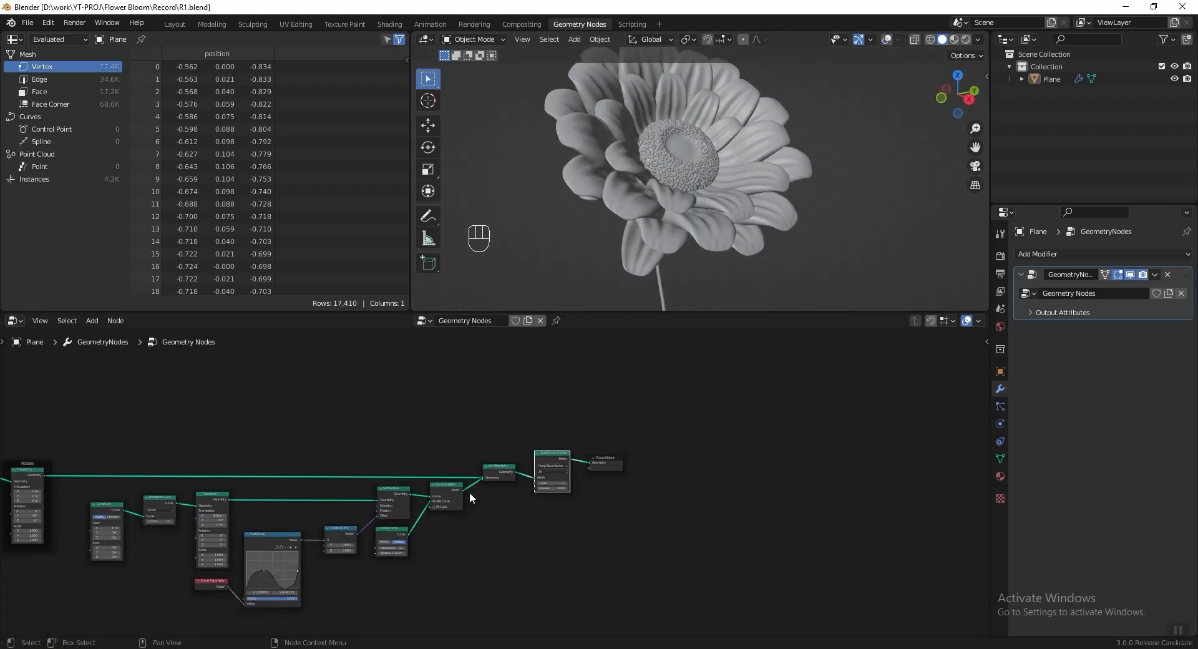
middle_drag(471, 492, 571, 459)
drag(271, 411, 653, 589)
ctrl+middle_drag(653, 589, 731, 548)
key(ctrl+j)
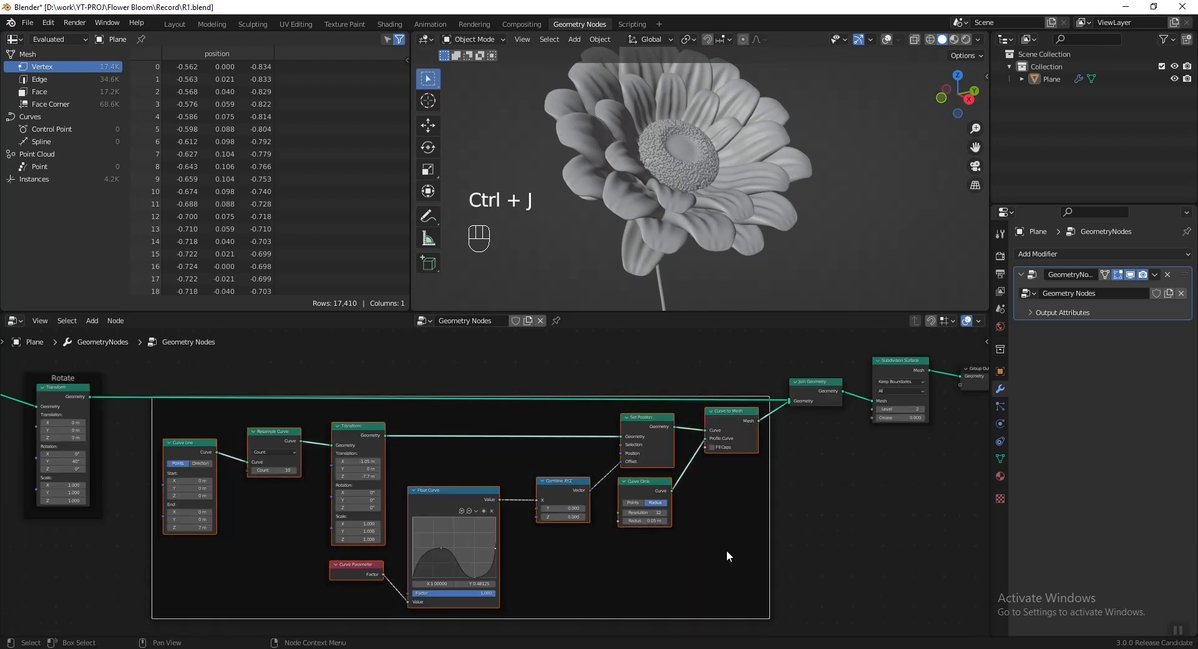
Step: Label the new frame around the stem nodes "Pedicel"
key(F2)
text(Pedicel)
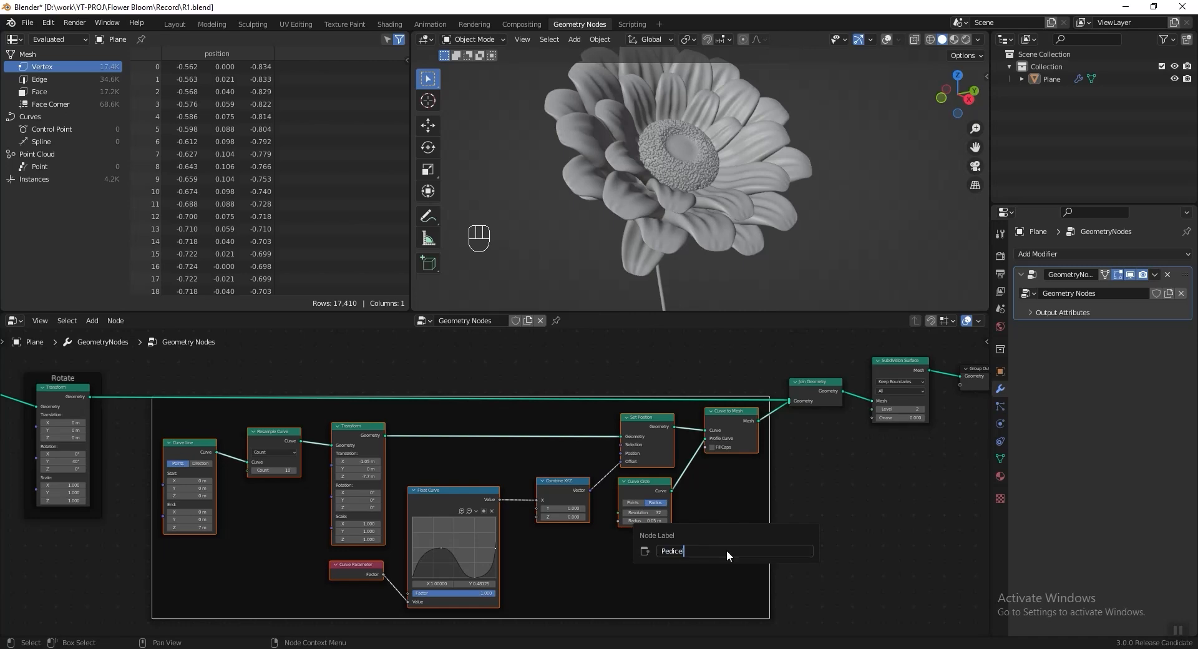
key(Return)
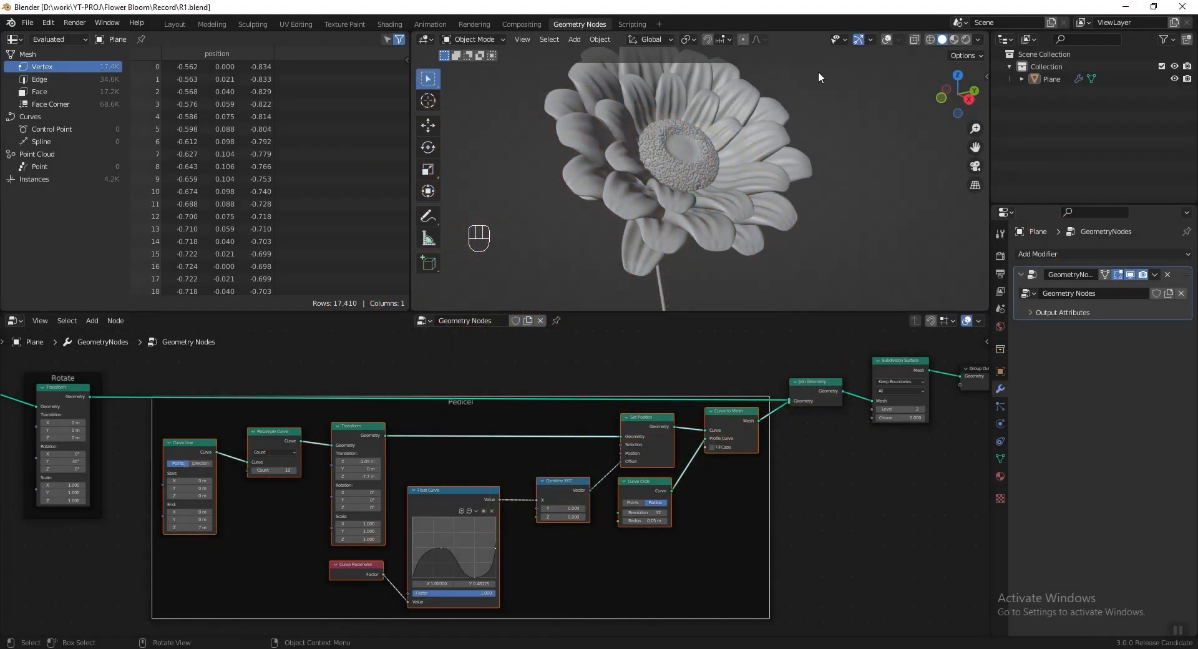
Step: Show the viewport overlays again and disable the wireframe overlay
click(885, 39)
click(898, 40)
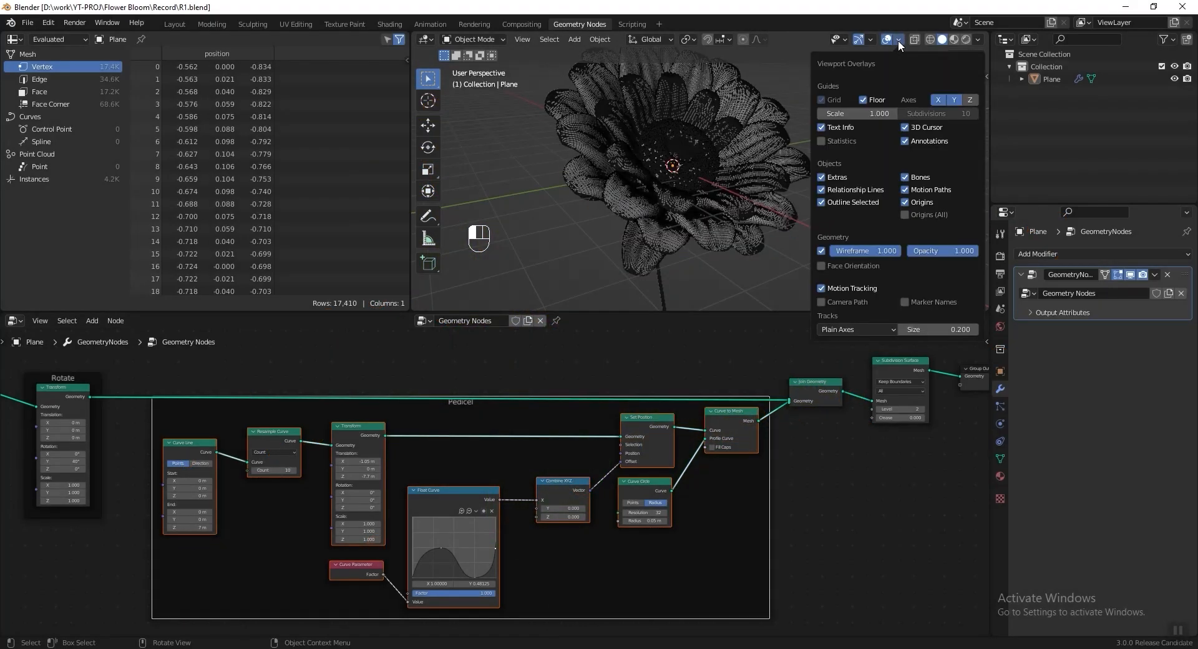
click(821, 250)
Step: Add a 32-vertex mesh circle around the flower with a radius of 4 m
middle_drag(877, 237, 741, 156)
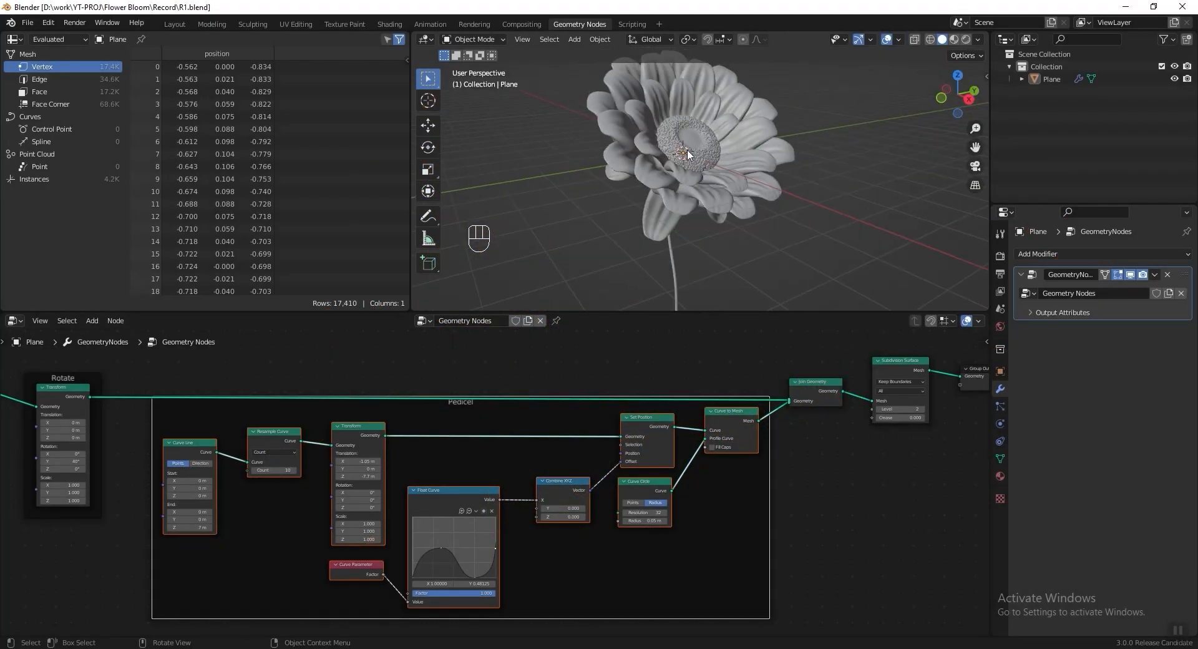
key(shift+a)
mouse_move(617, 167)
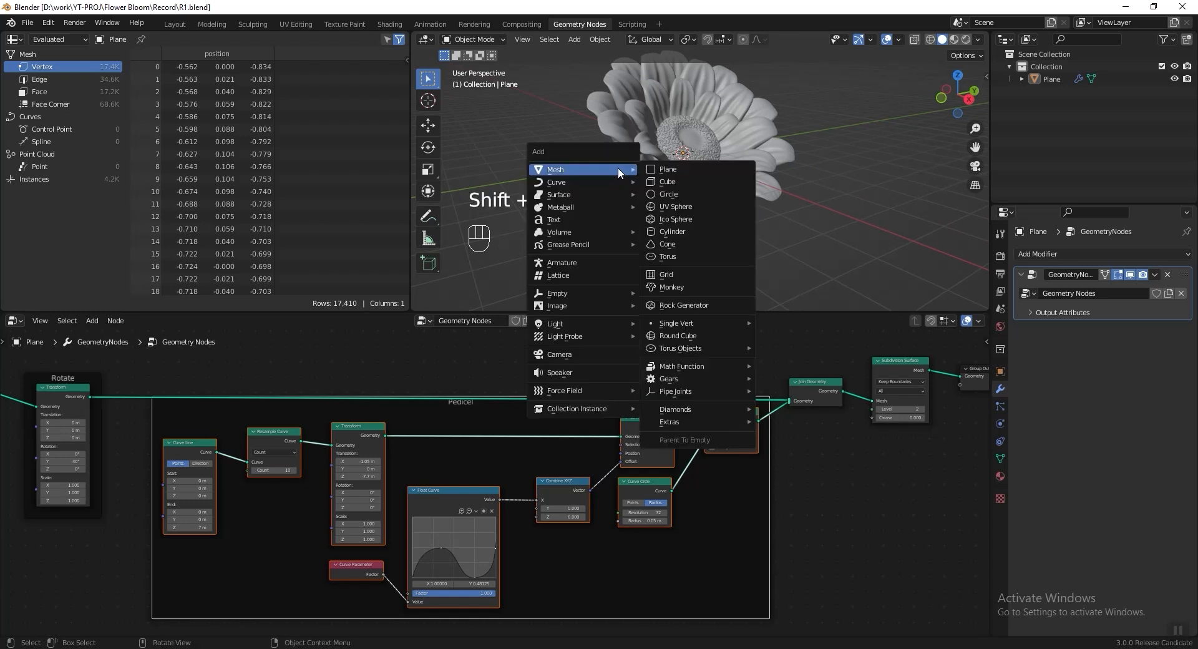
click(739, 194)
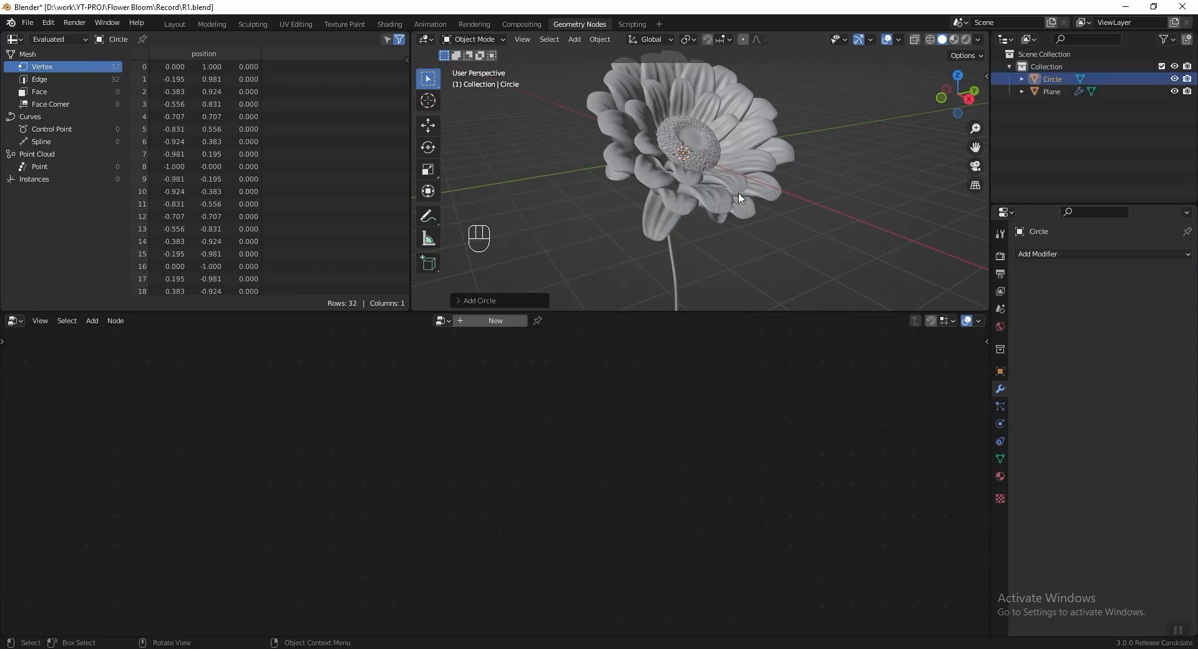
click(522, 299)
drag(564, 179, 588, 180)
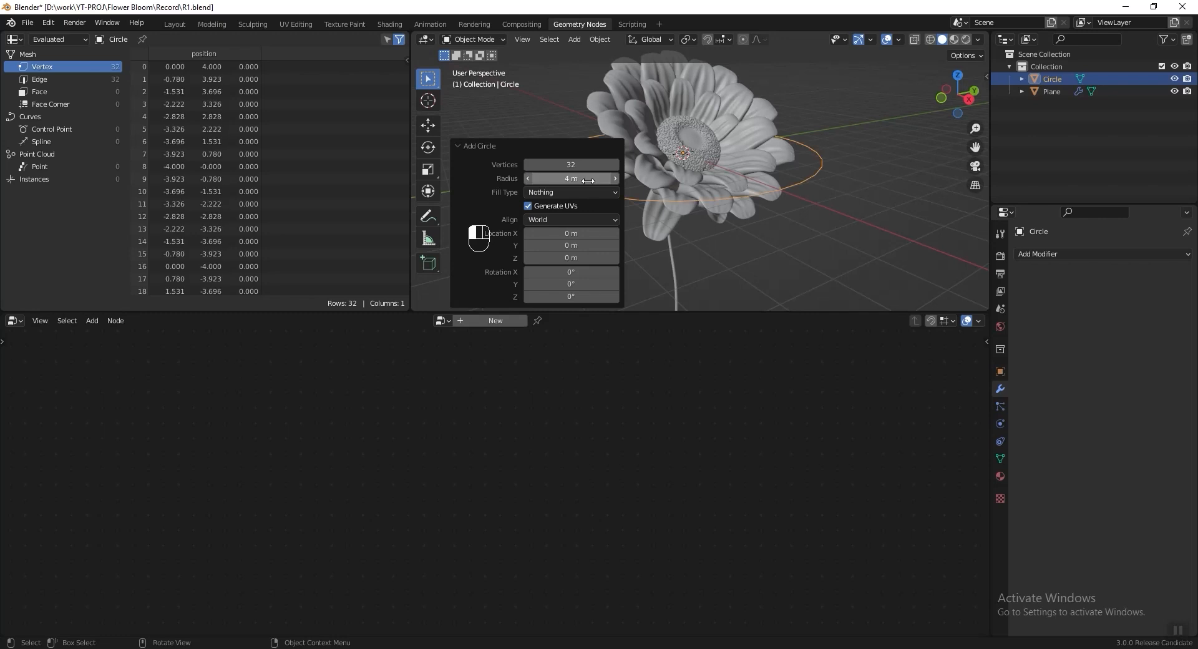
Step: Extrude the circle's edge loop and scale it outward to form a flat ring around the flower
scroll(762, 181, down, 3)
key(Tab)
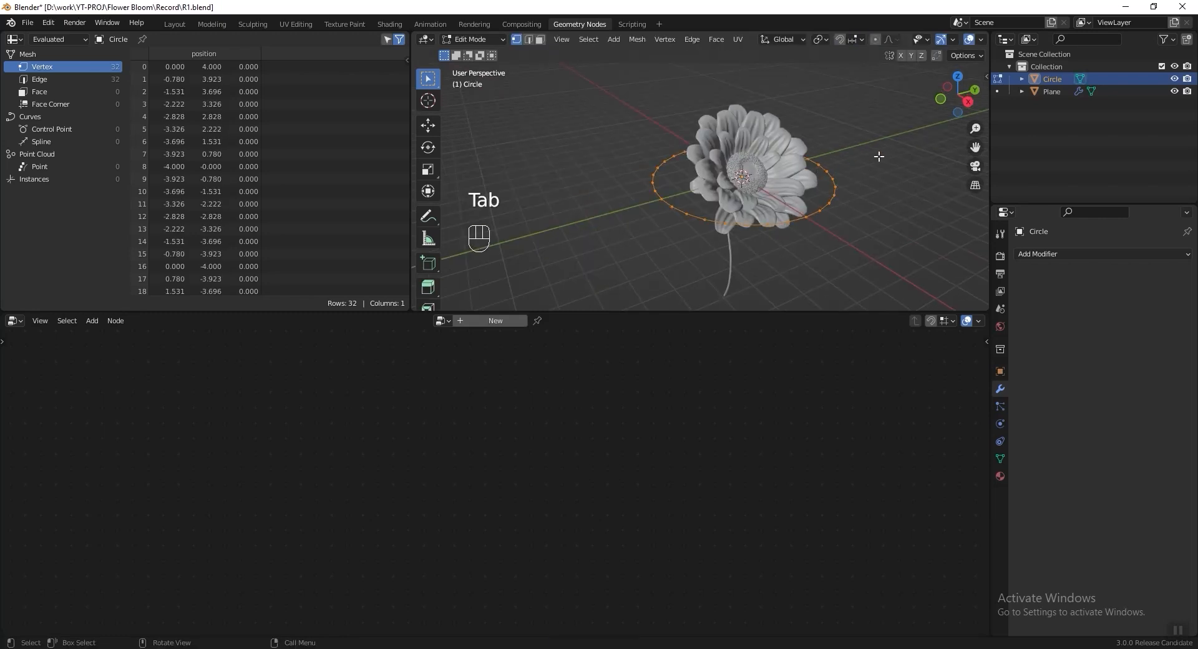
key(e)
key(s)
click(905, 150)
key(Tab)
Step: Add a Displace modifier to the ring with a new texture of type Clouds
shift+middle_drag(882, 195, 772, 180)
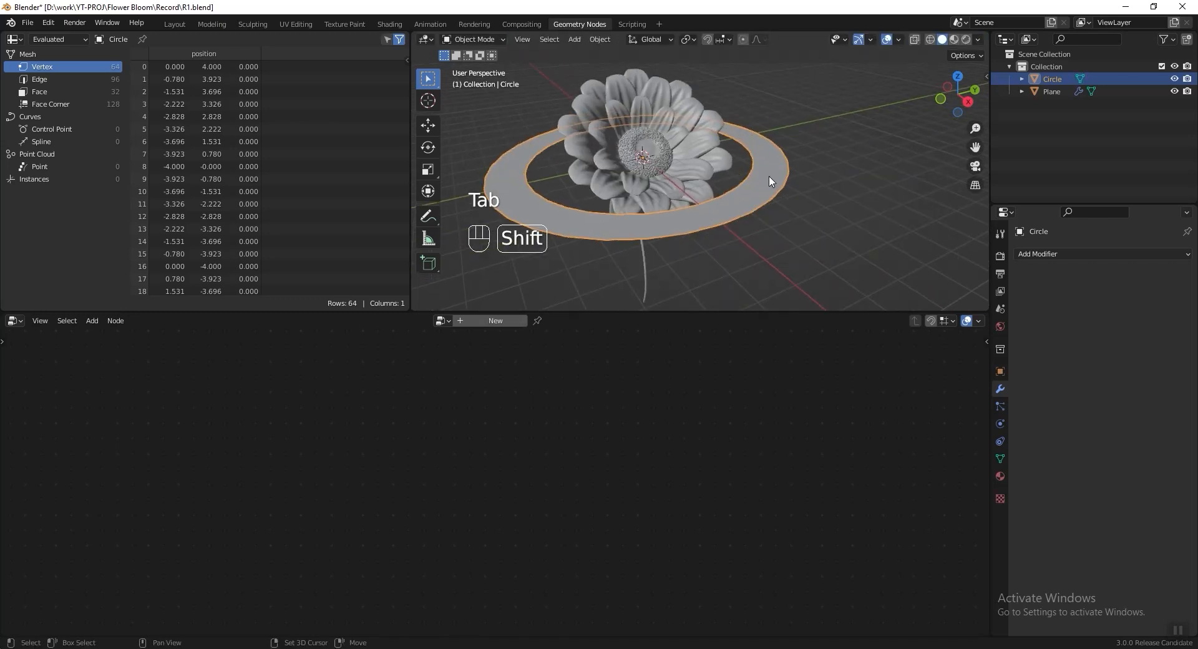
click(1069, 253)
click(1079, 324)
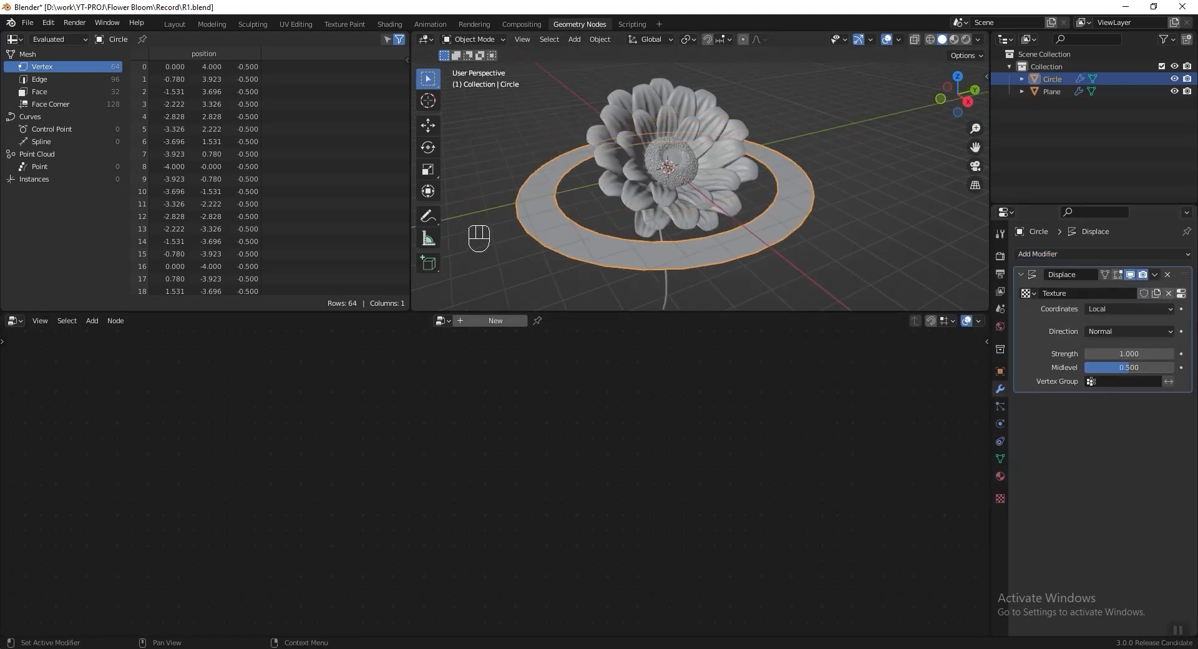
click(1183, 296)
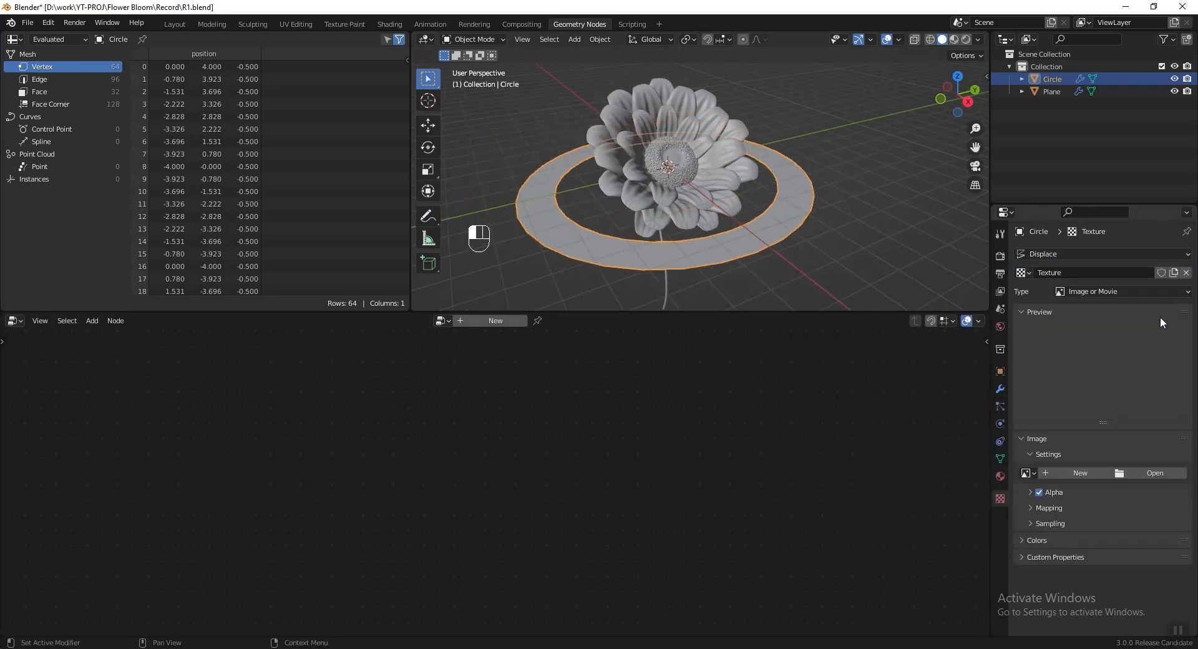
click(1106, 289)
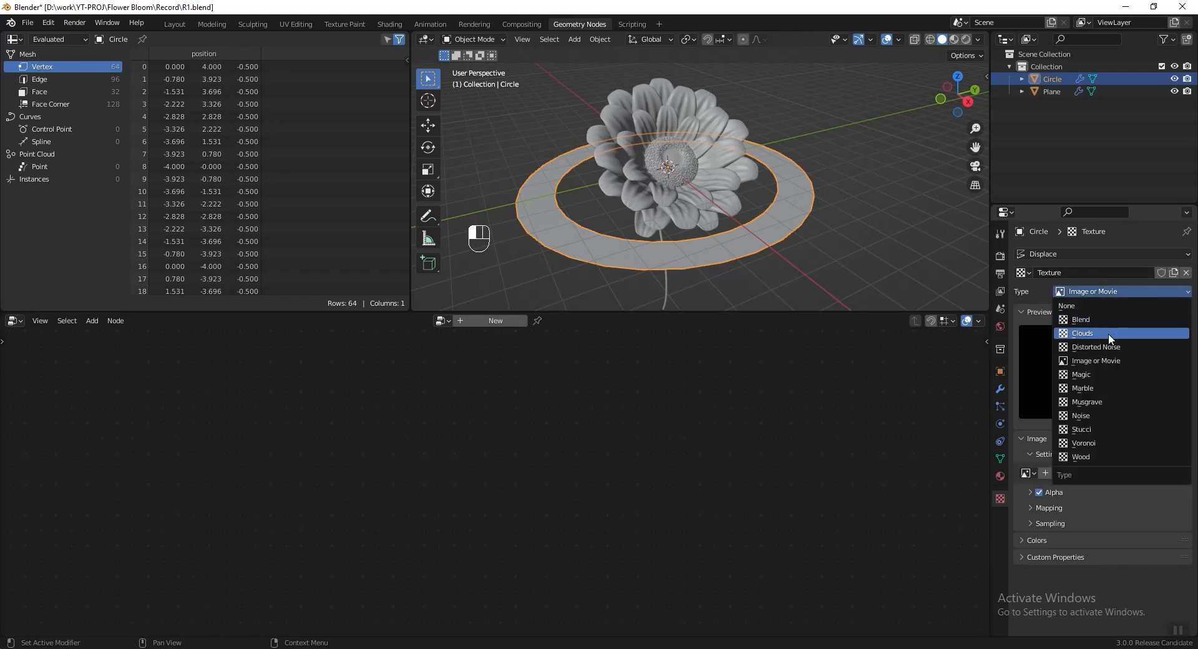
click(1108, 333)
click(1000, 389)
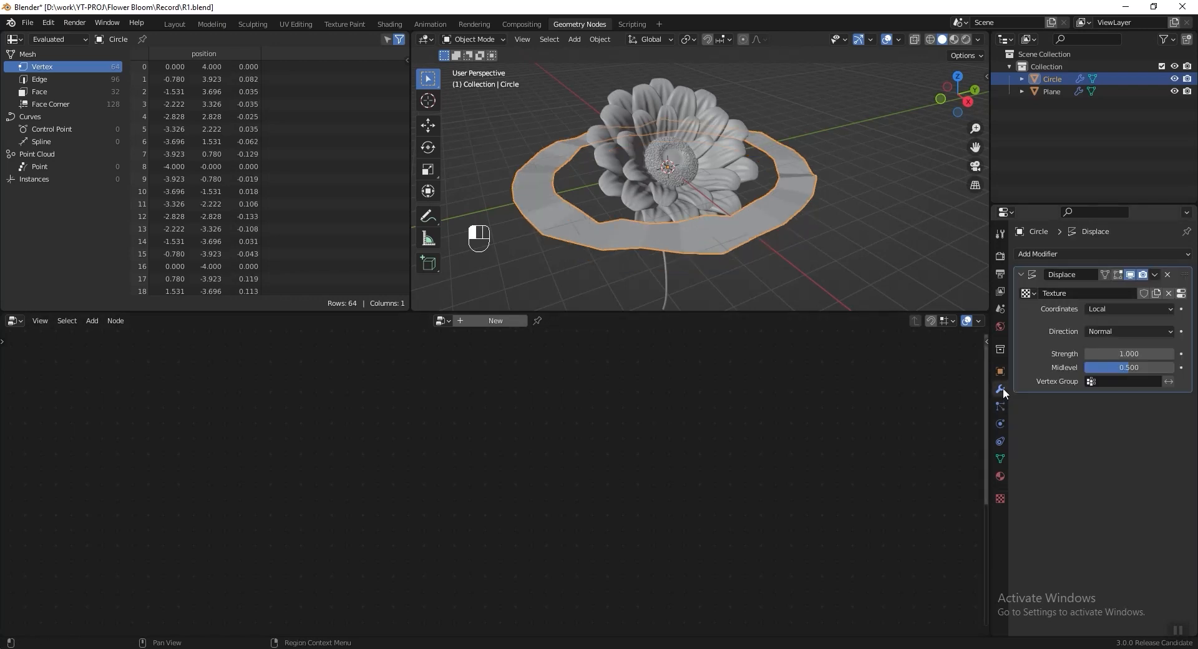
Step: Set the Displace modifier's strength to 4
click(1110, 354)
text(4)
key(Return)
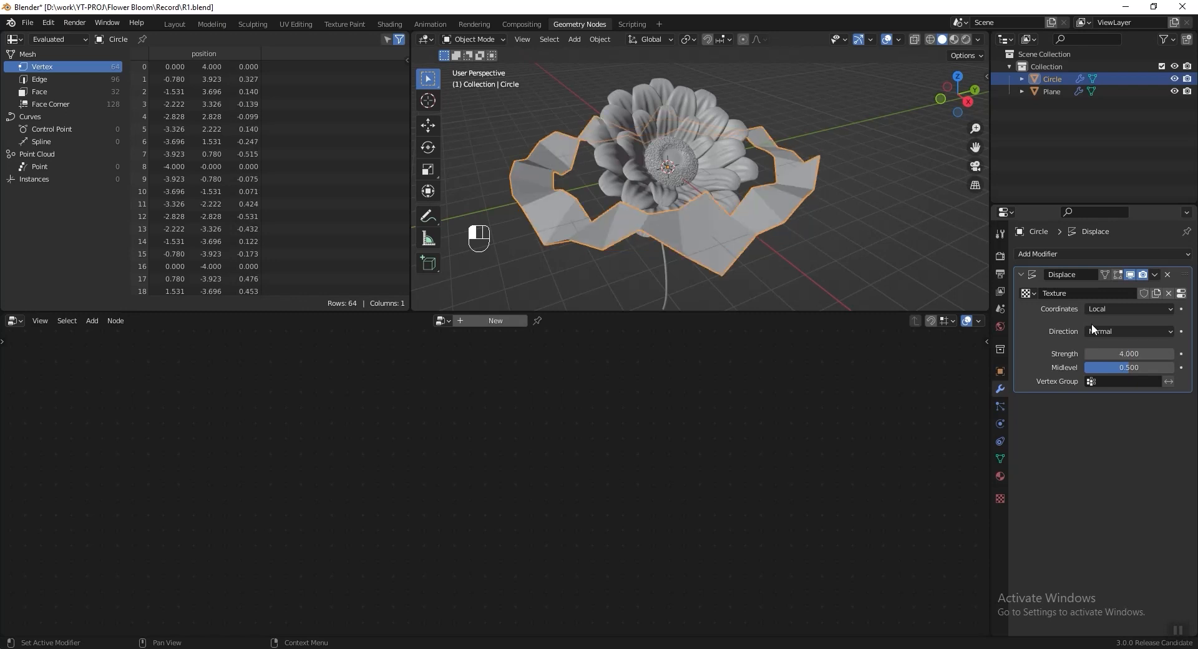
Step: Add an empty, raise it about 5.9 m above the flower and scale it up to about 2.3
key(shift+a)
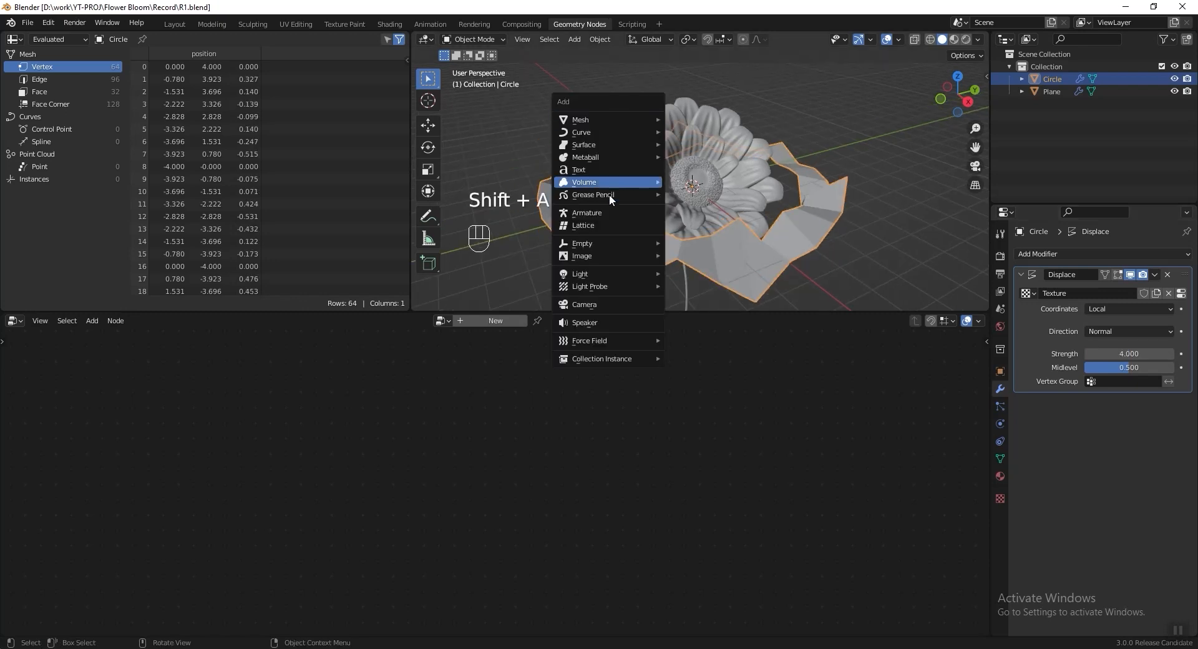
mouse_move(627, 243)
click(727, 242)
key(g)
middle_drag(731, 178, 743, 125)
click(749, 105)
key(s)
click(862, 92)
Step: Set the ring's Displace texture coordinates to Object and use the Empty as the reference object
shift+middle_drag(803, 146, 788, 145)
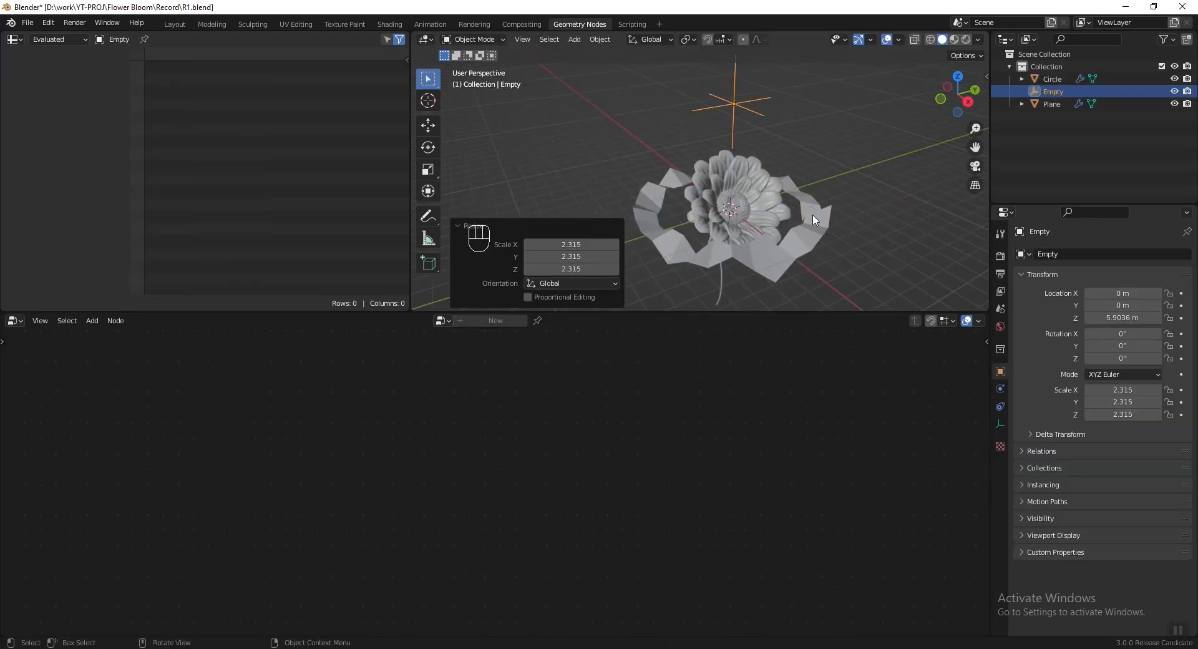
click(809, 239)
click(1104, 310)
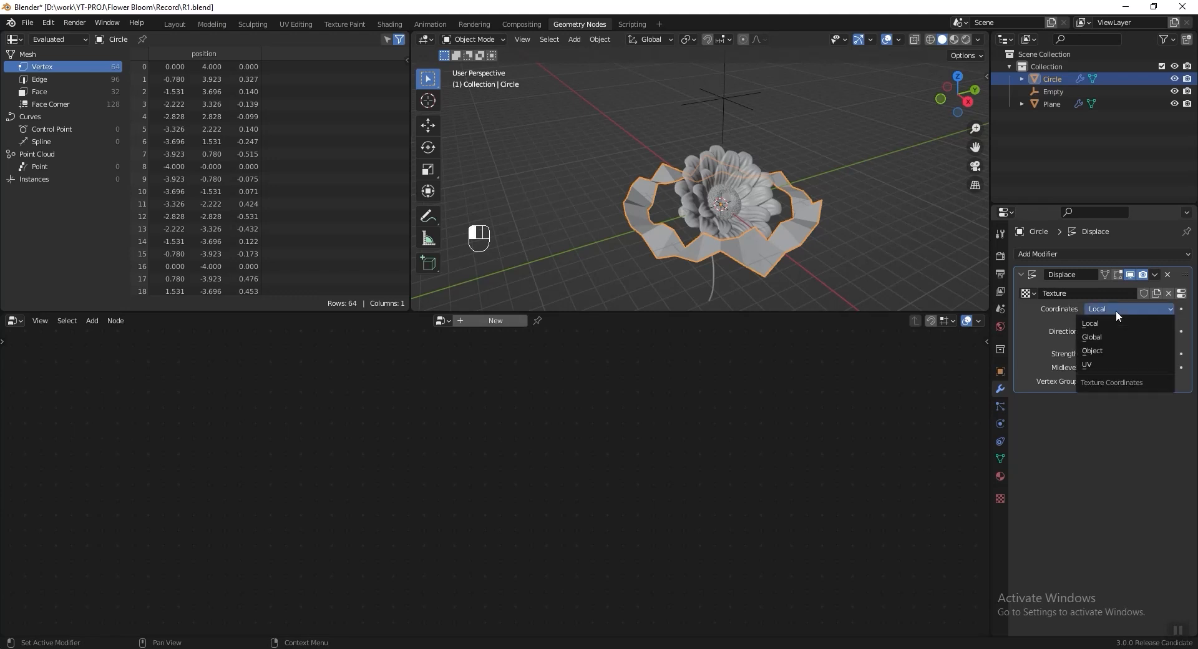
click(1118, 346)
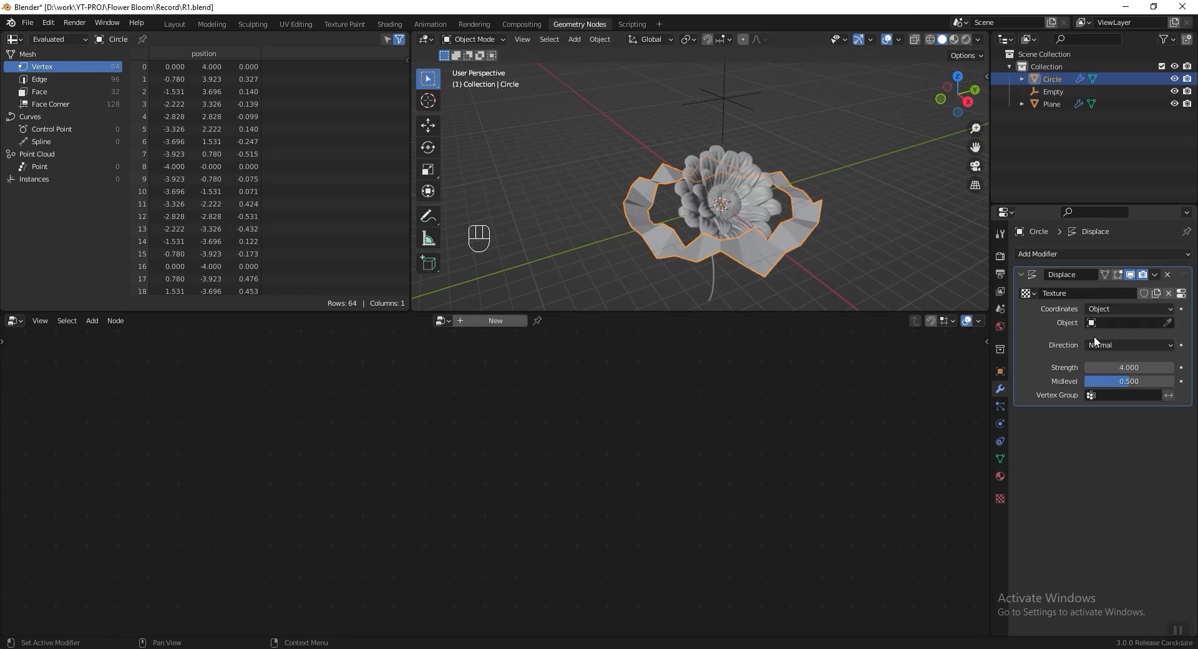
click(1168, 324)
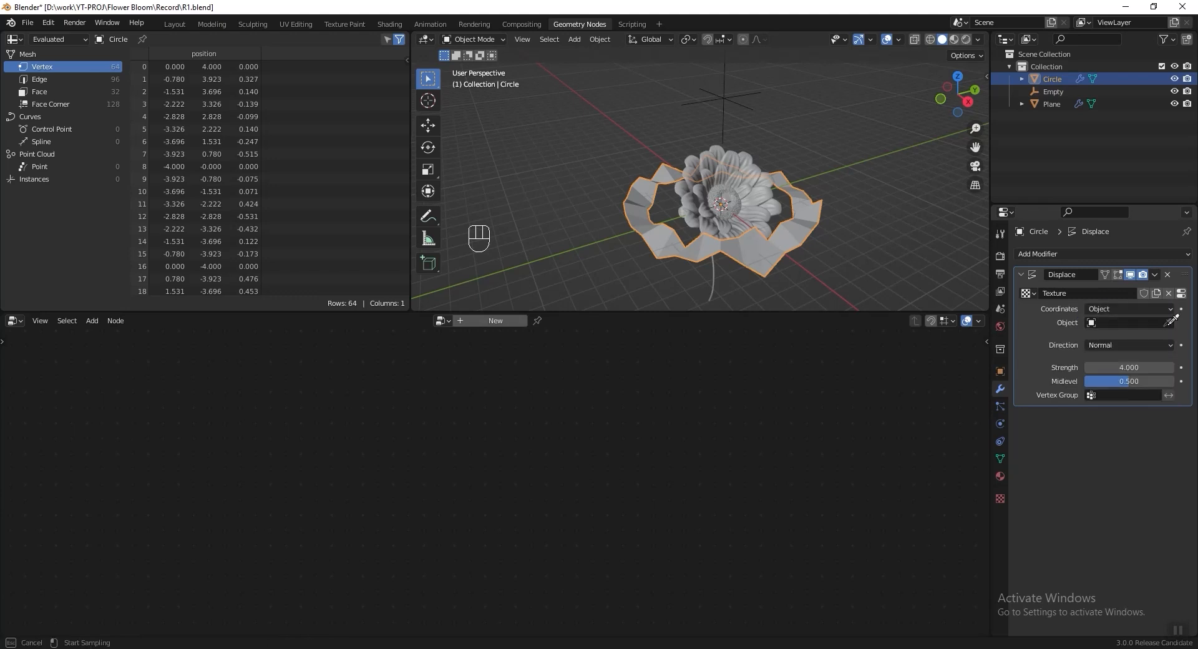
click(736, 93)
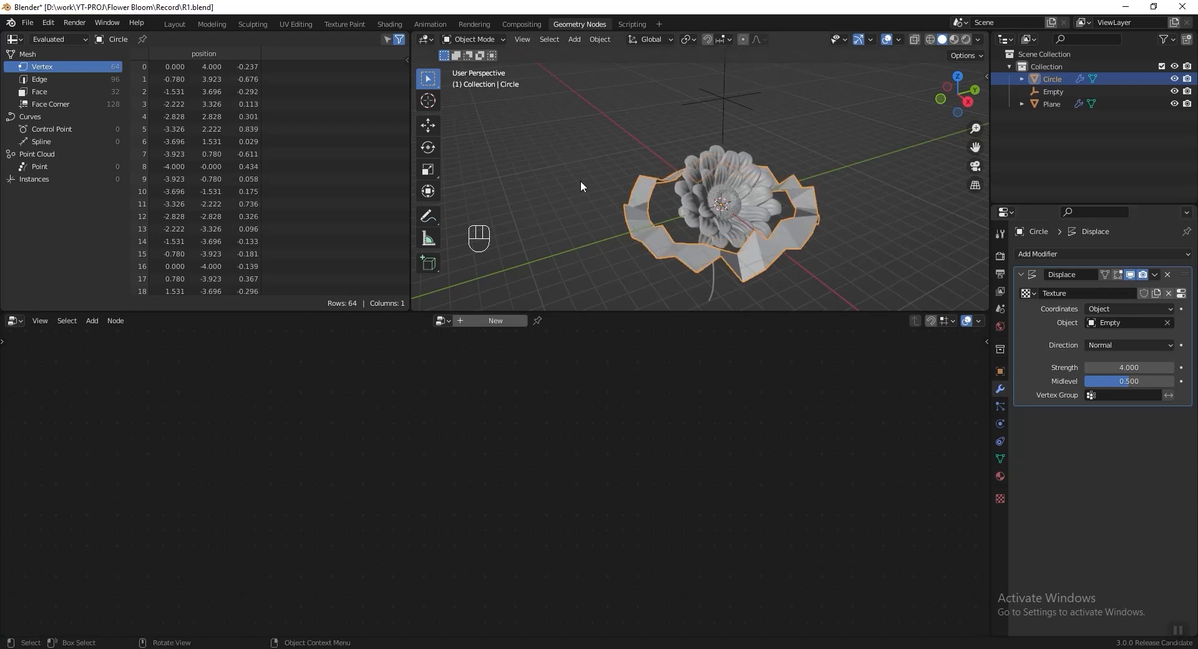
Step: Drive the empty's Z rotation with #frame/800 and play the animation to check the ring's displacement
click(741, 96)
shift+middle_drag(753, 98, 746, 132)
key(n)
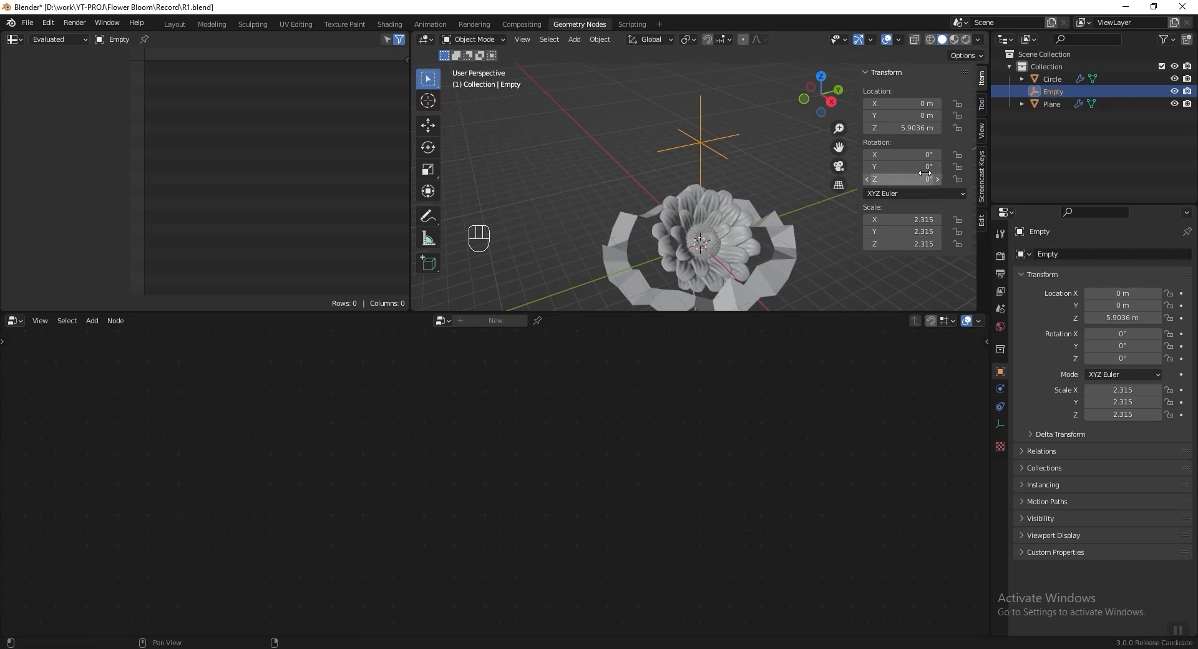
click(889, 181)
text(#frame/800)
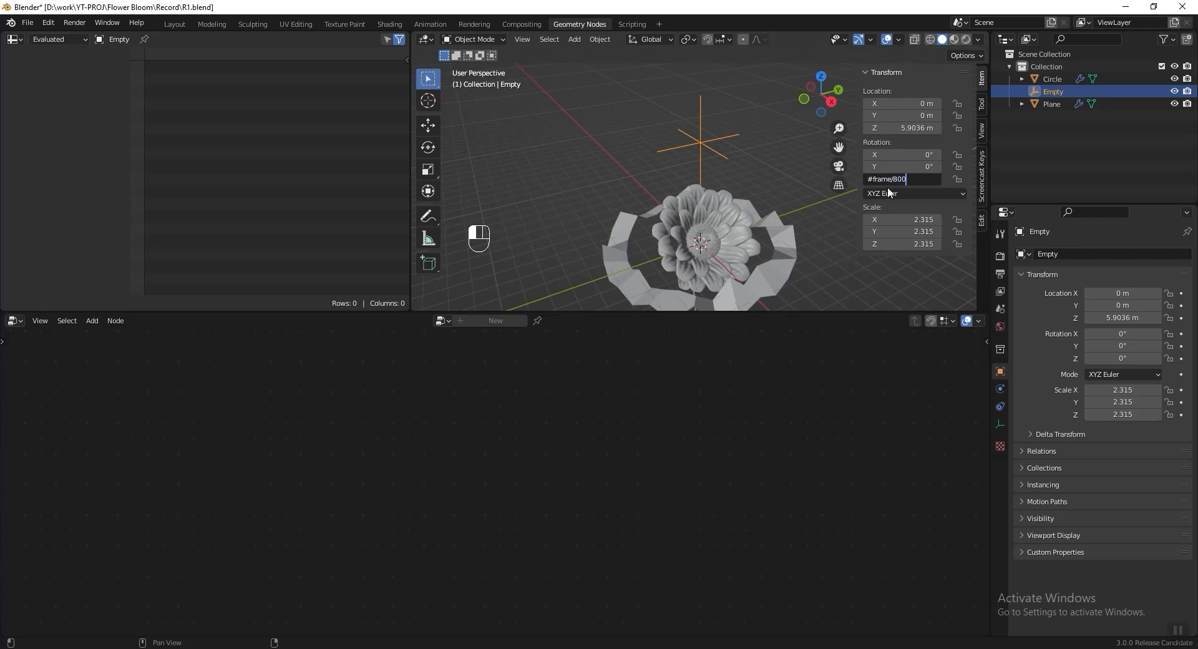
key(Return)
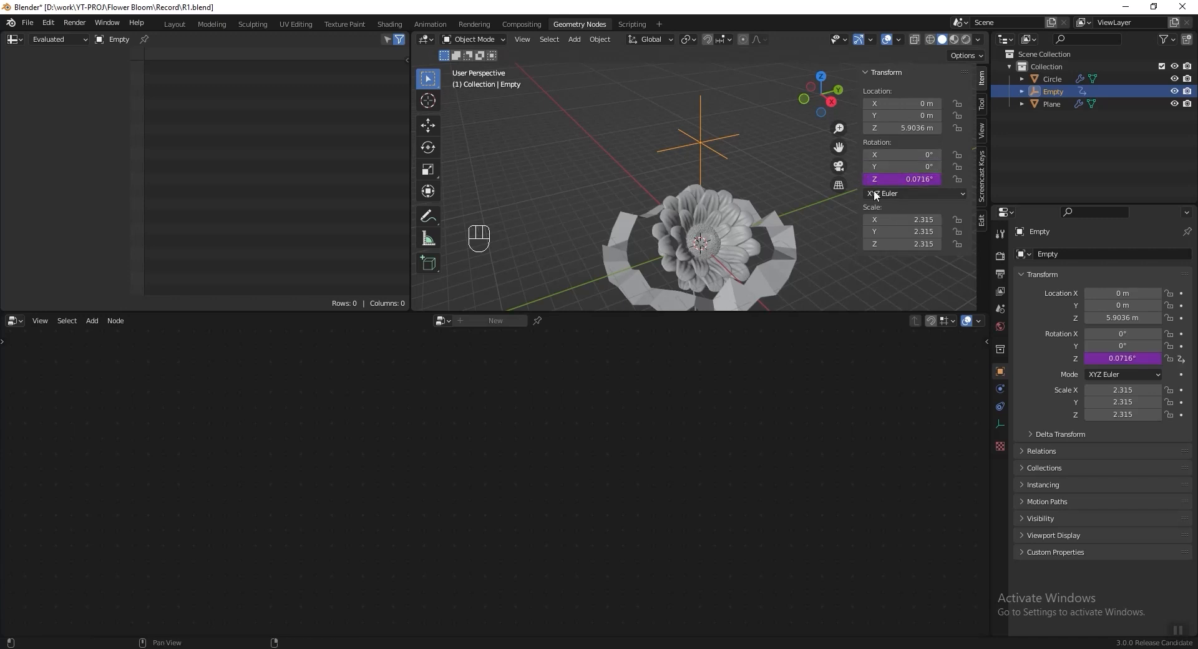
key(space)
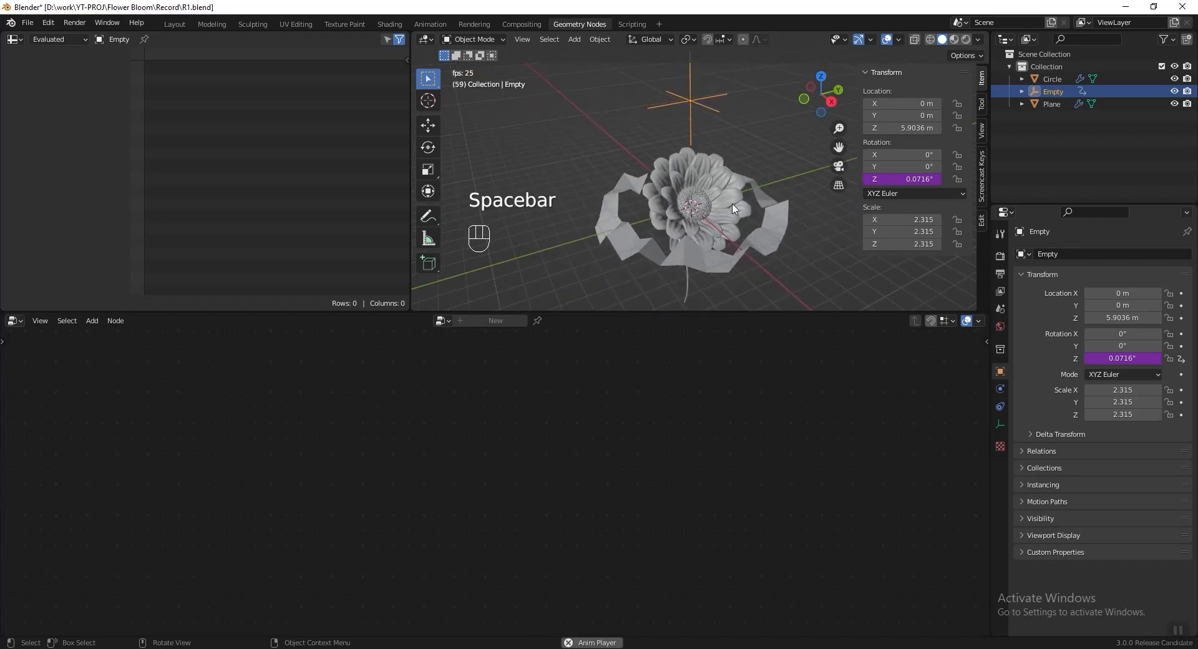
key(space)
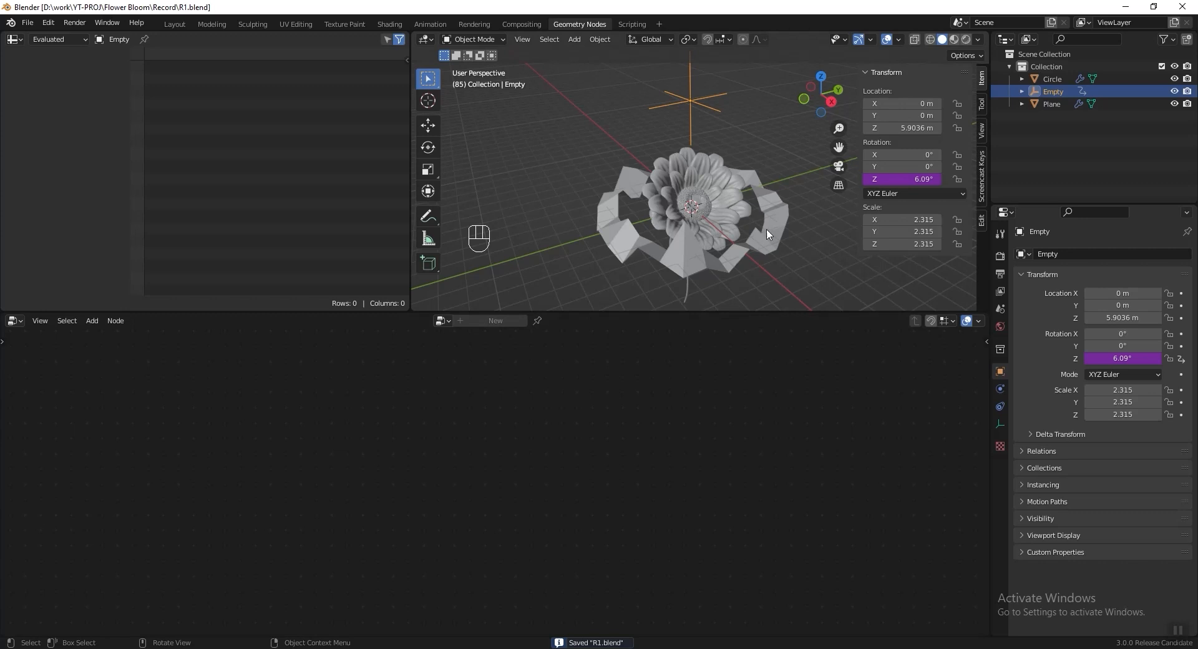
Step: Create a new geometry node tree on the ring and insert an Instance on Points node between Group Input and Group Output
click(766, 229)
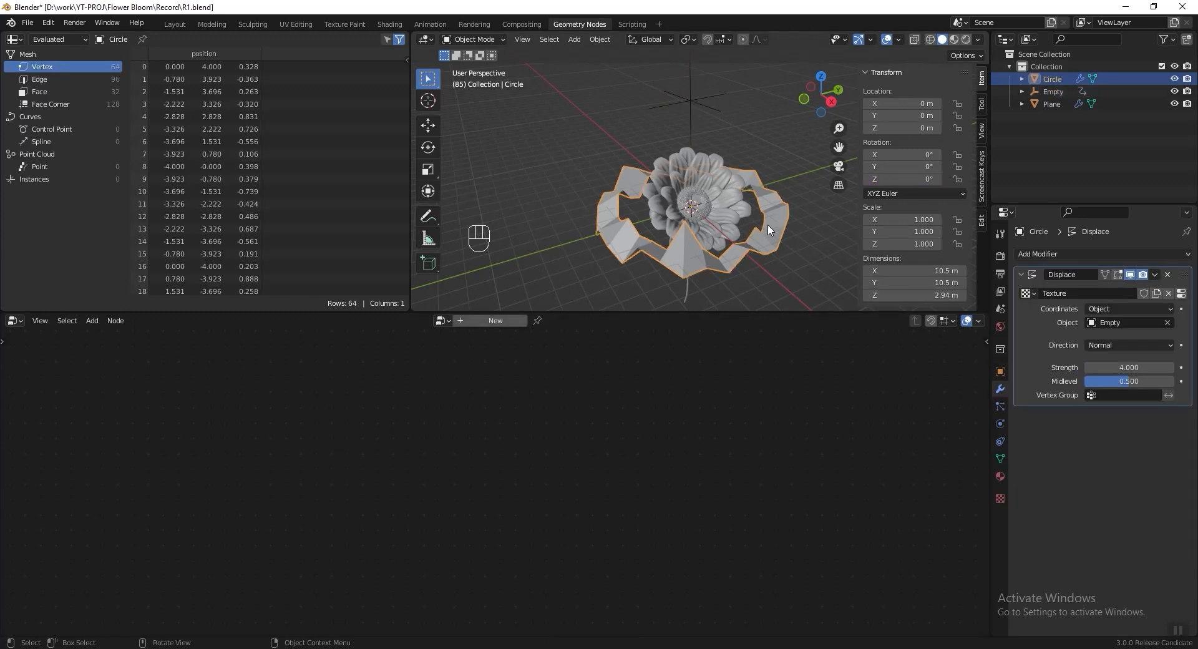
click(516, 319)
key(shift+a)
click(478, 399)
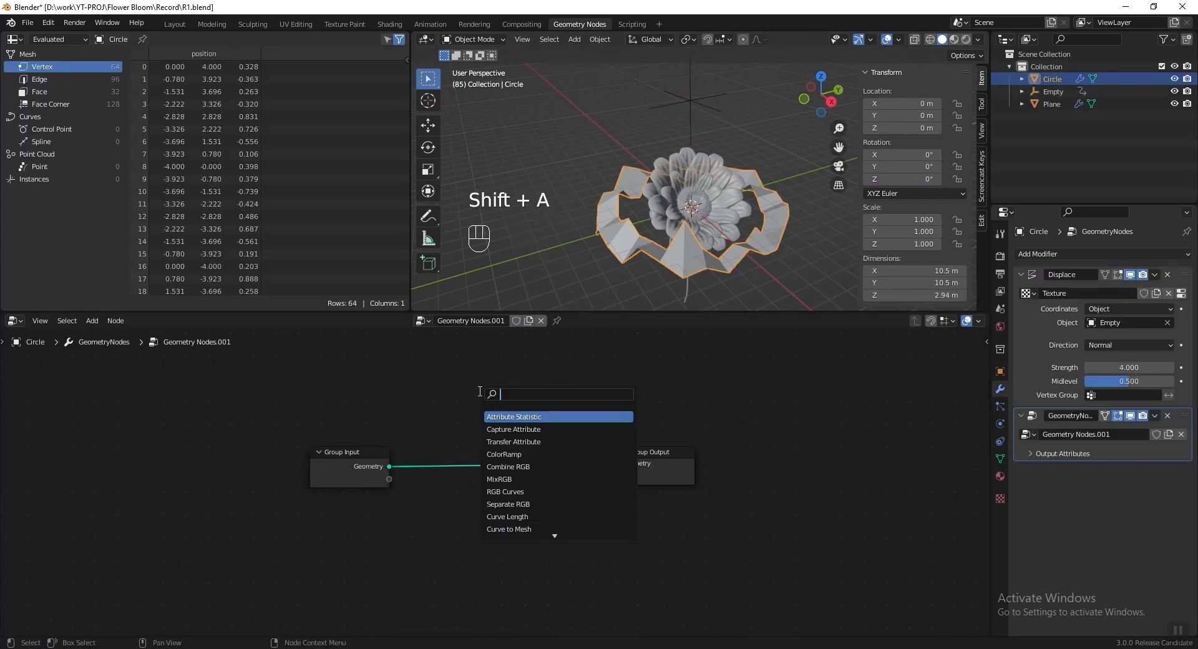
text(instance)
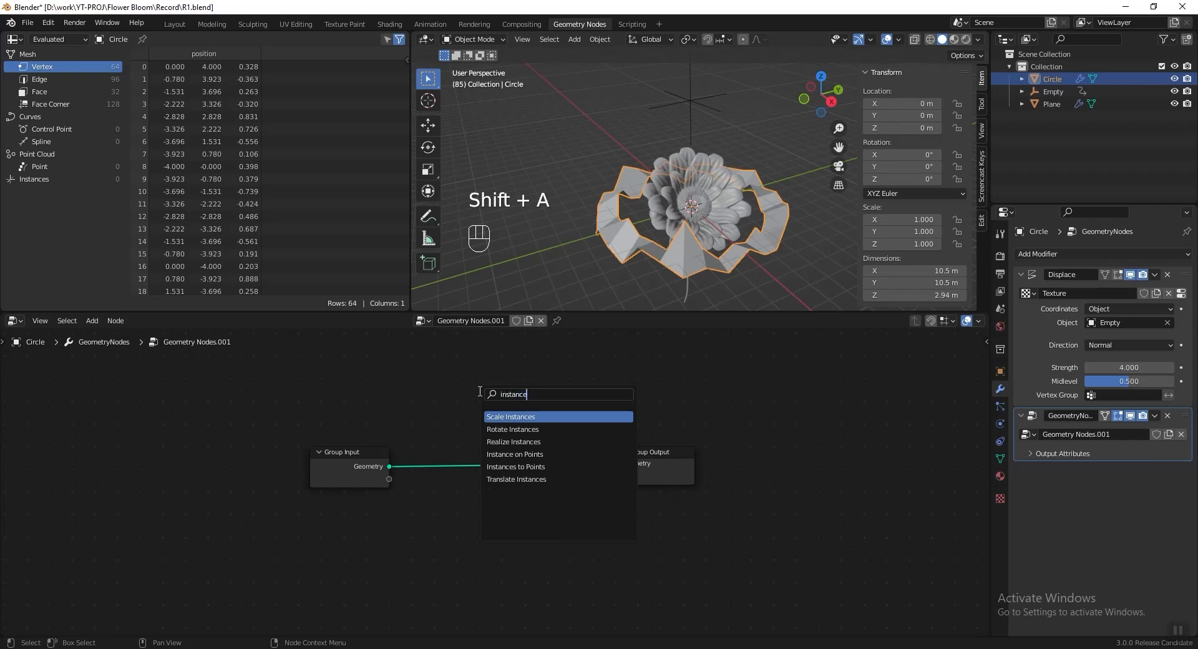
click(535, 454)
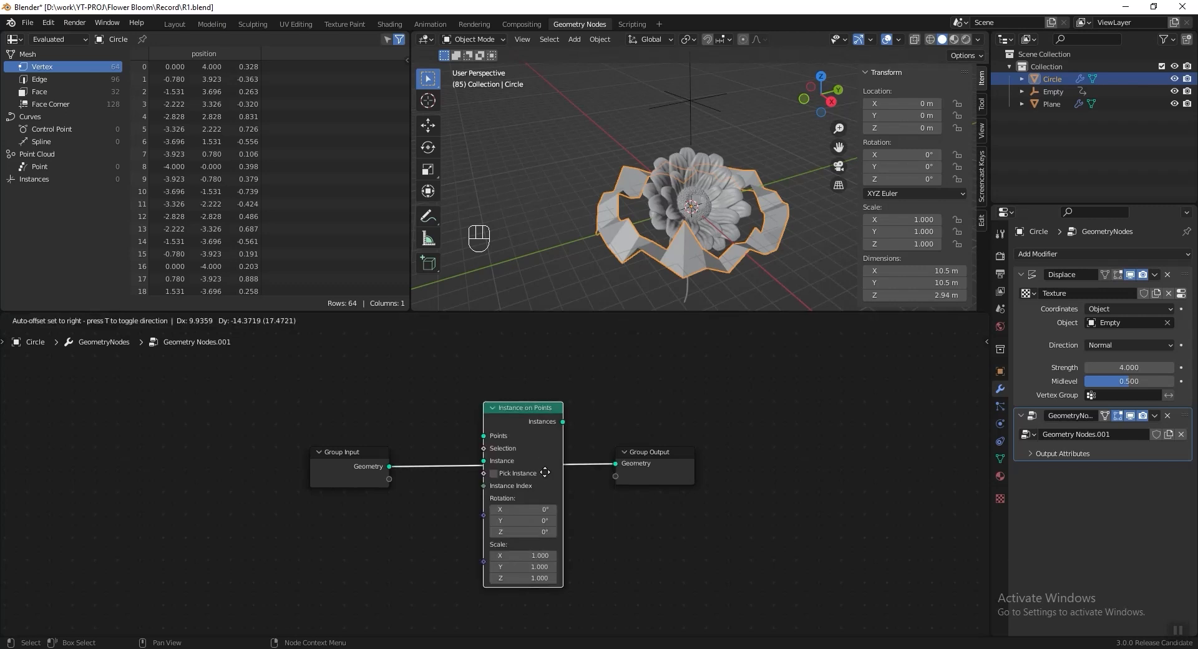
click(544, 472)
Step: Add an Ico Sphere node and connect its Mesh to the Instance input of Instance on Points
scroll(537, 517, up, 1)
key(shift+a)
mouse_move(686, 520)
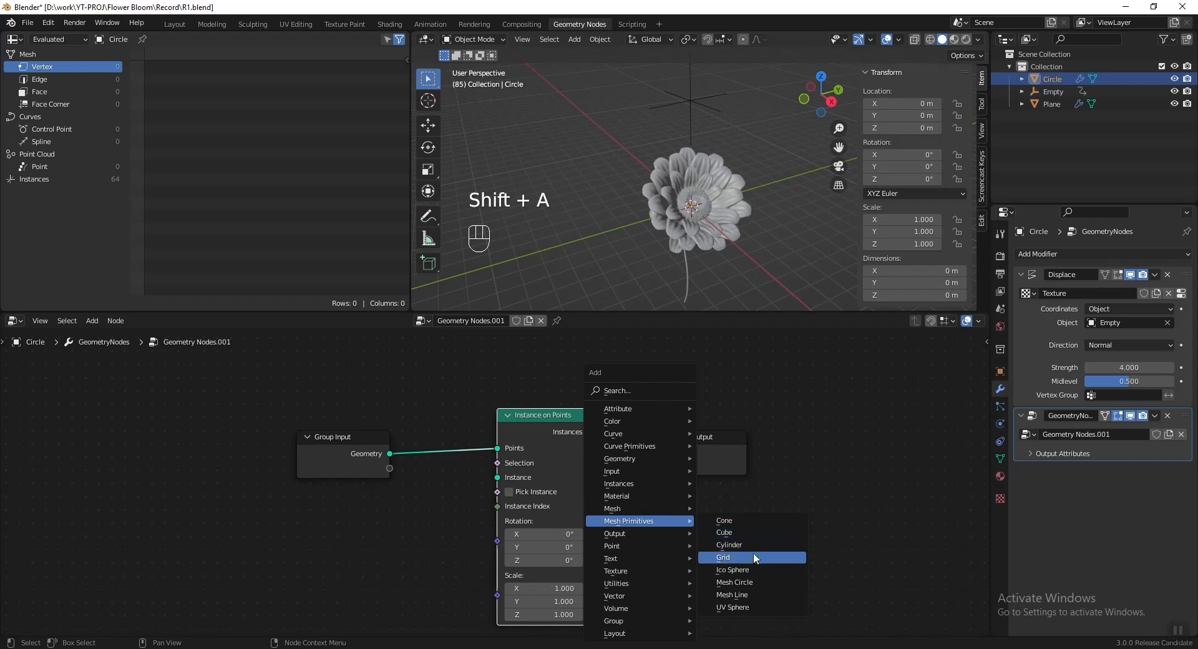
click(732, 569)
click(402, 533)
drag(413, 532, 497, 477)
Step: Add a Random Value node and connect its Value to the Scale input of Instance on Points
middle_drag(721, 527, 793, 442)
key(shift+a)
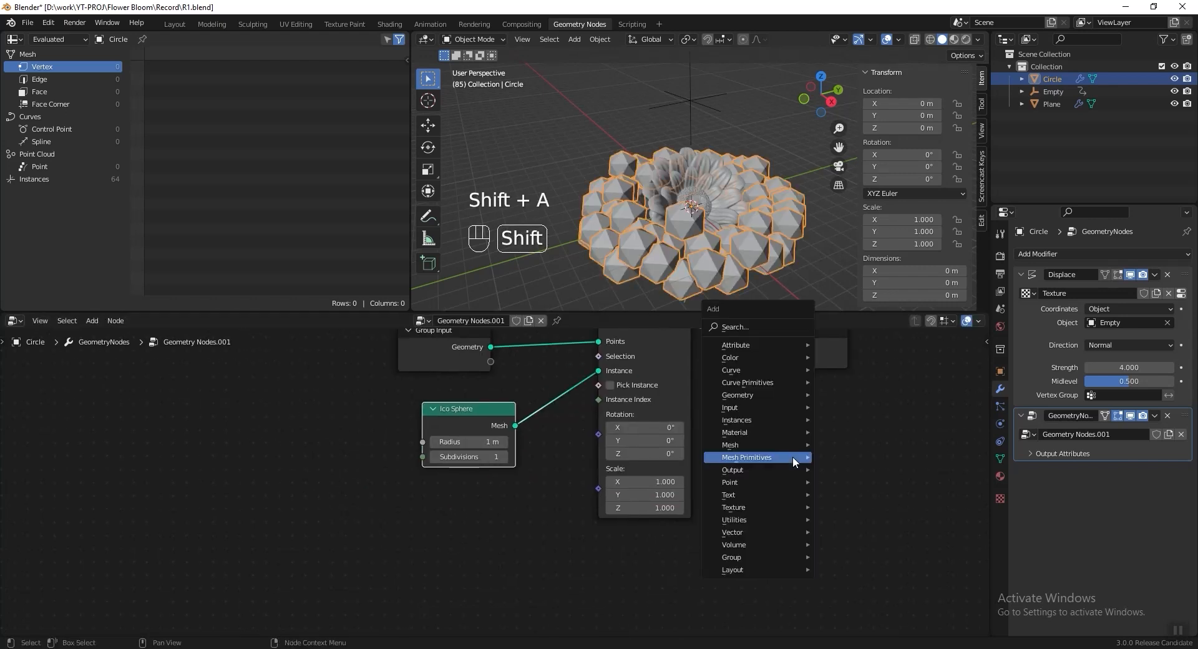
click(761, 327)
text(rand)
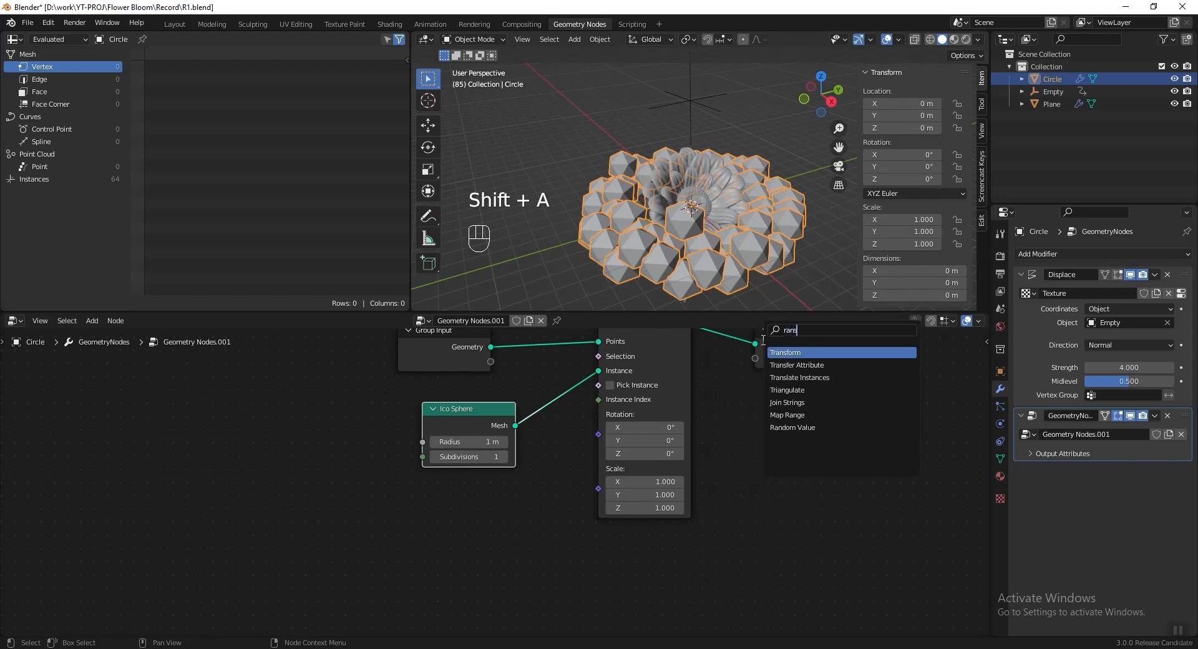
key(Return)
click(486, 510)
drag(486, 511, 597, 488)
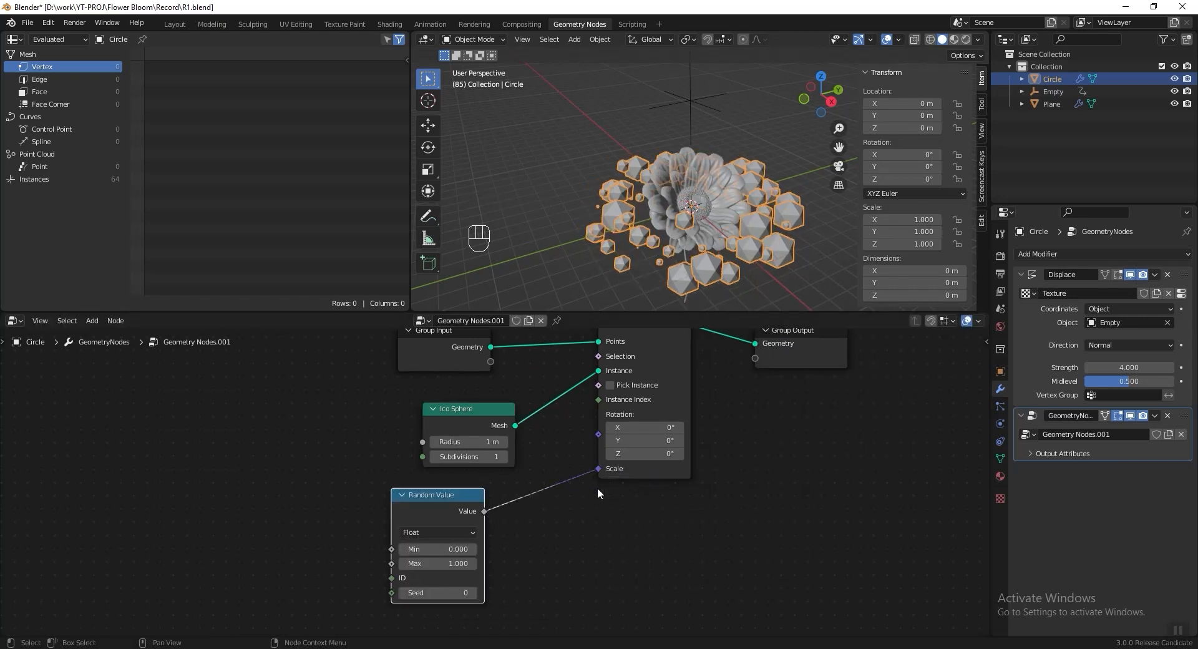
Step: Set the Random Value range to Min 0.02 and Max 0.06, check the small particles around the flower, and save the file
click(434, 554)
text(.02)
key(Tab)
text(.0)
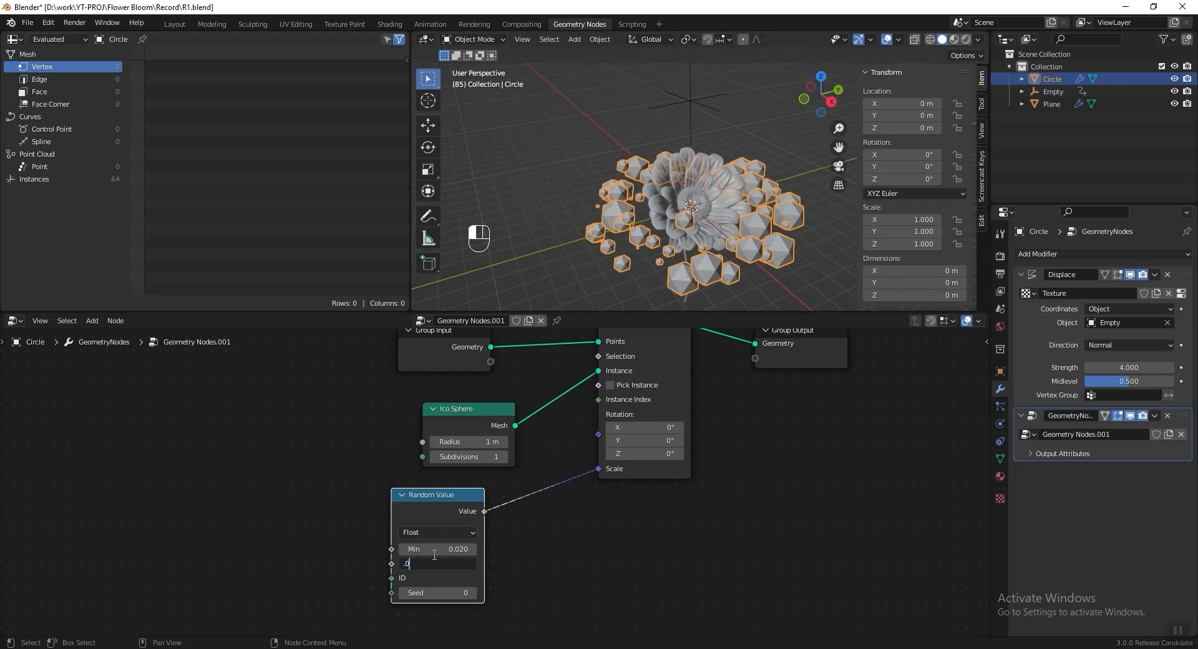
text(6)
key(Return)
scroll(699, 237, up, 5)
shift+middle_drag(805, 293, 811, 202)
key(ctrl+s)
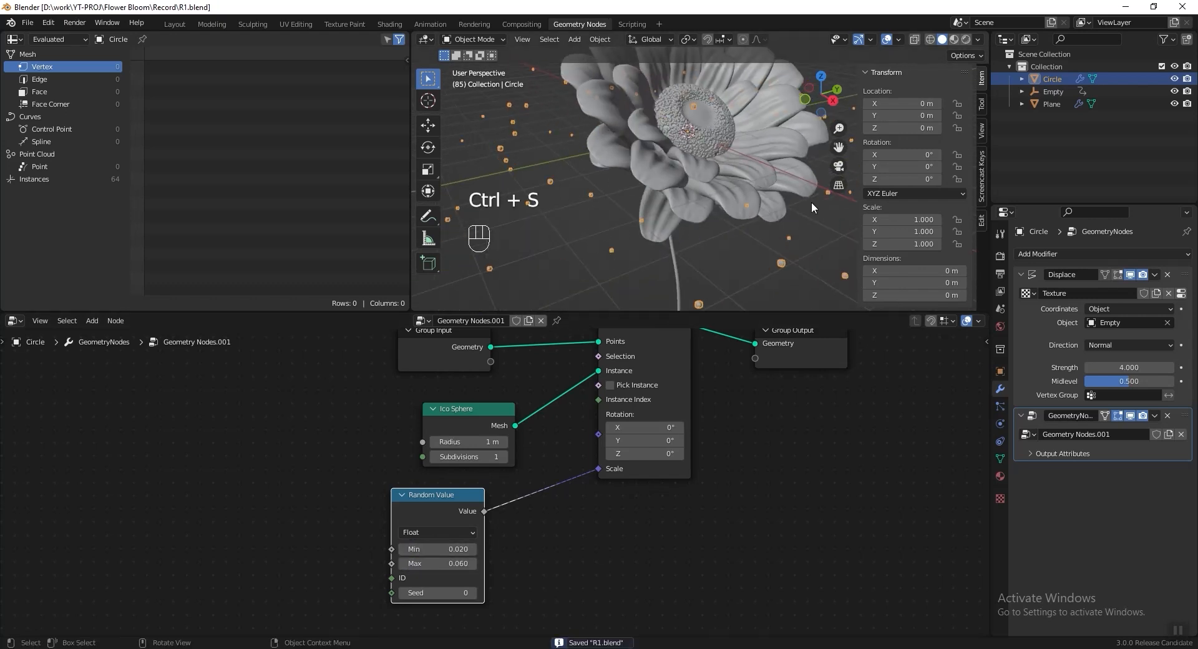
Step: Add a Transform node and insert it between Instance on Points and Group Output
scroll(886, 459, down, 2)
middle_drag(885, 459, 779, 514)
key(shift+a)
click(756, 404)
text(tra)
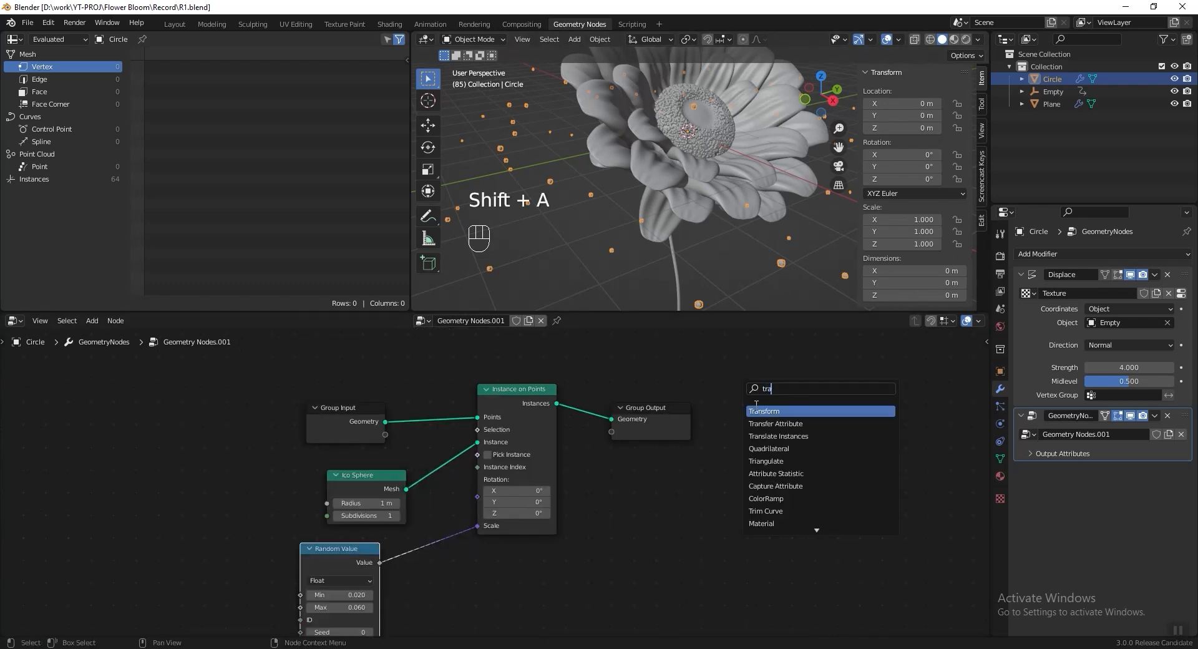
key(Return)
click(615, 405)
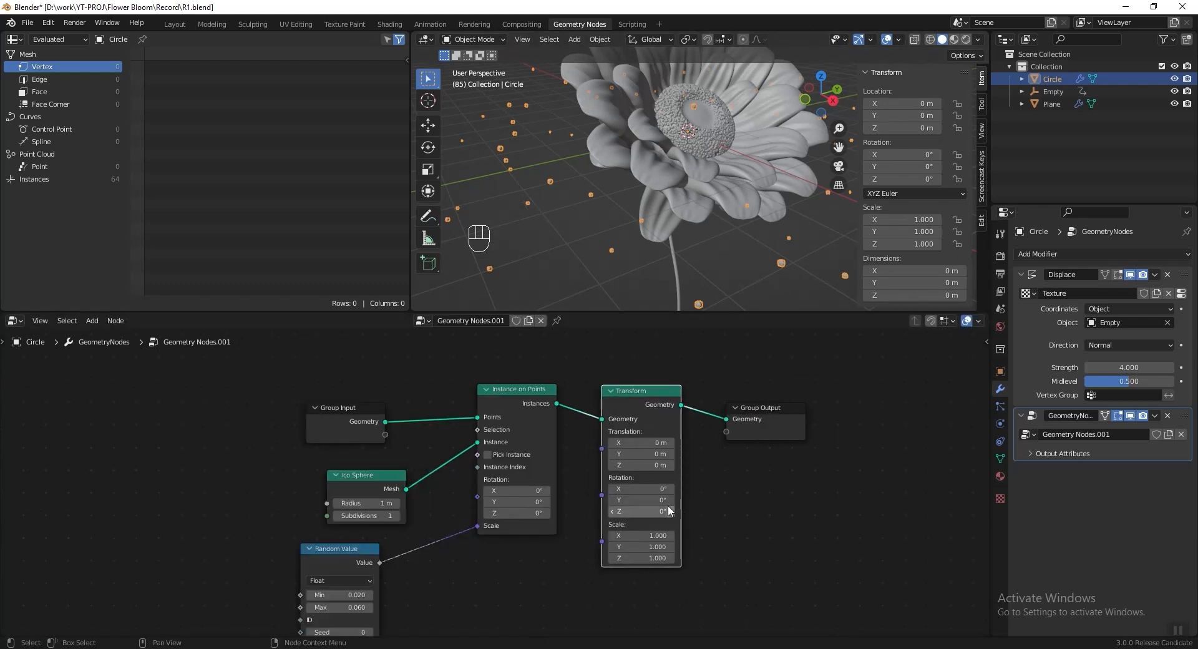
Step: Set the Transform node's X rotation to 20° and drive its Z rotation with #frame/100, checking playback before saving the file
click(649, 489)
text(20)
key(Return)
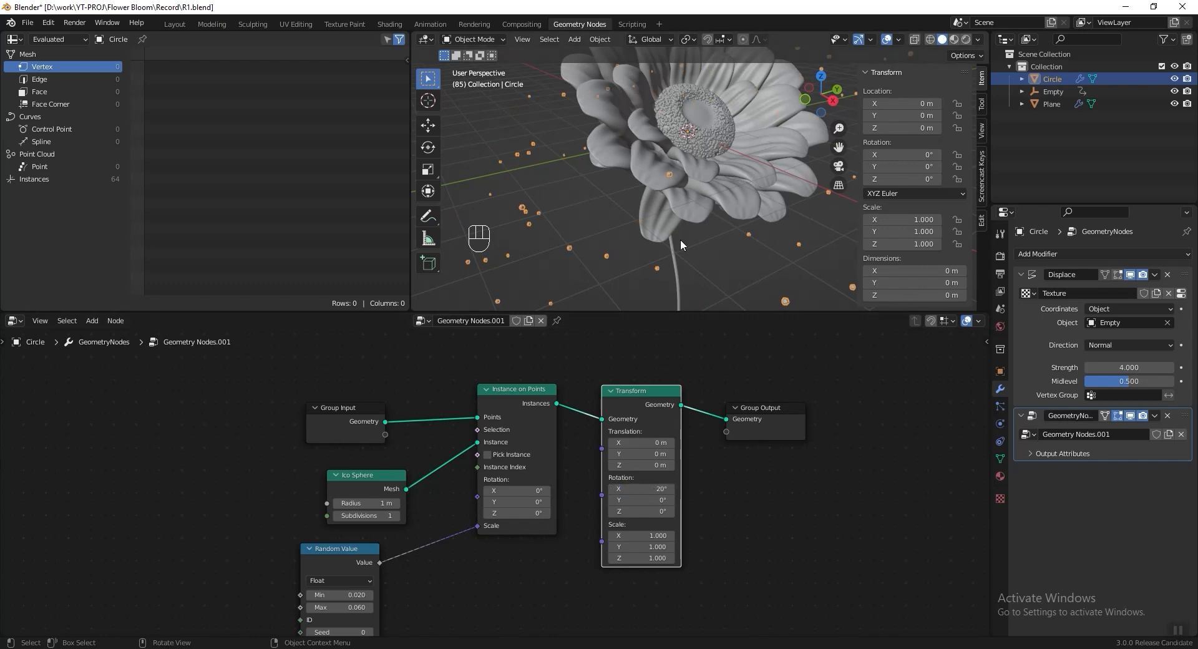
click(653, 512)
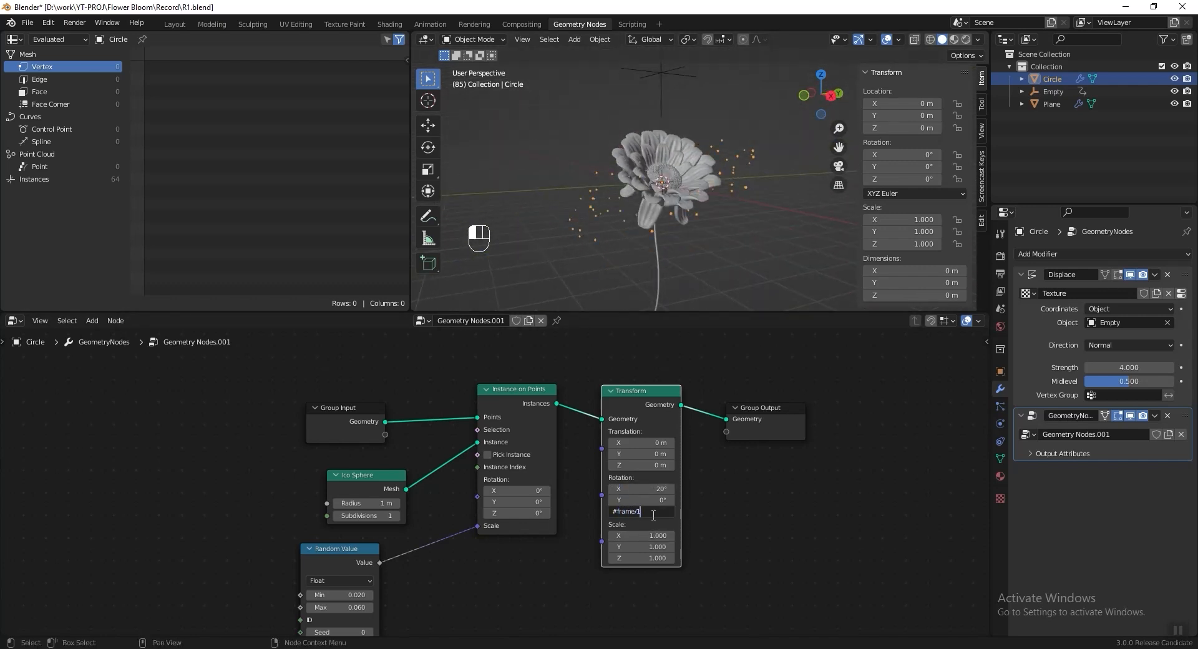
text(#frame/100)
key(Return)
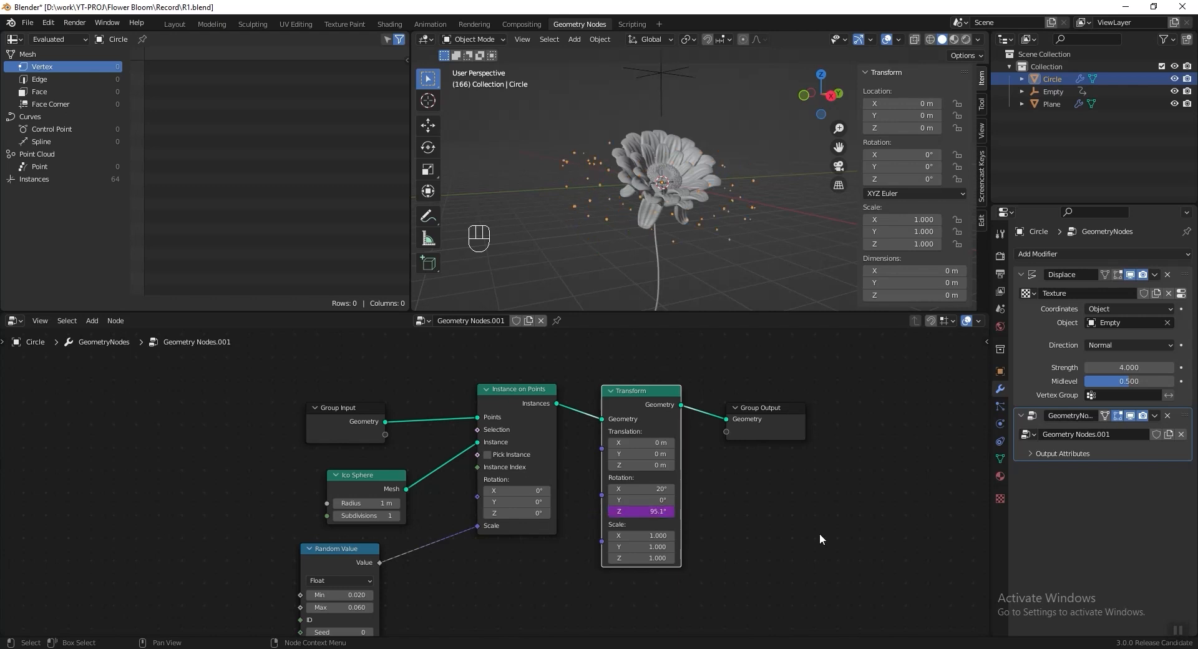
key(space)
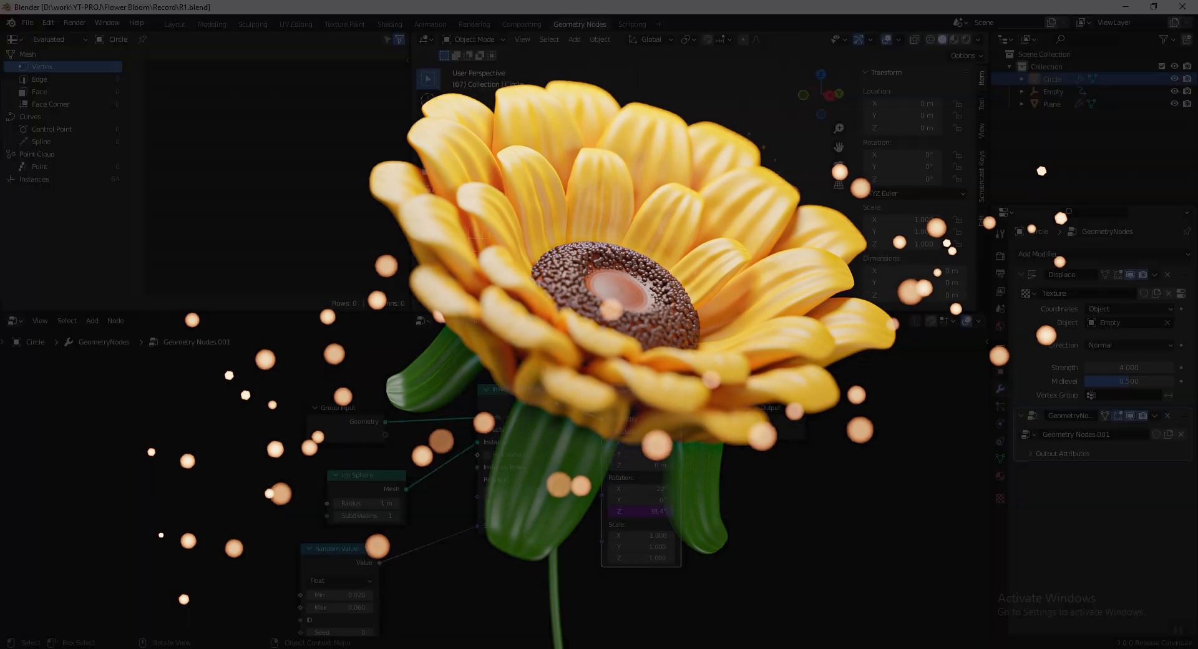
key(ctrl+s)
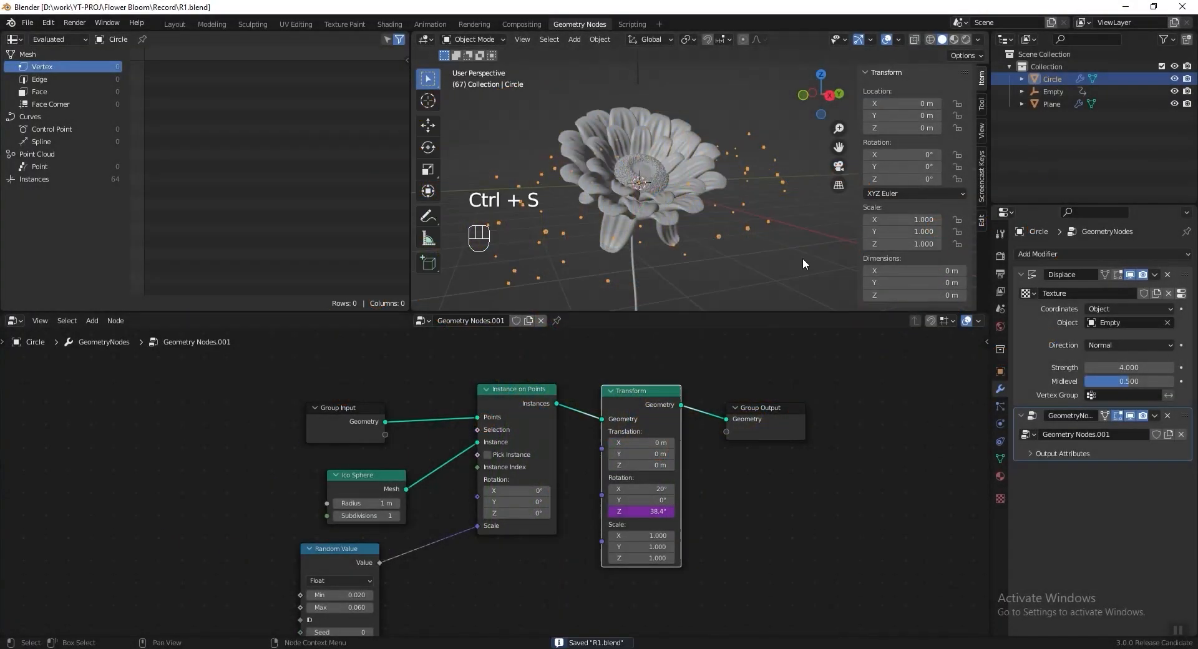
Step: Add a camera to the scene and look through it
key(shift+a)
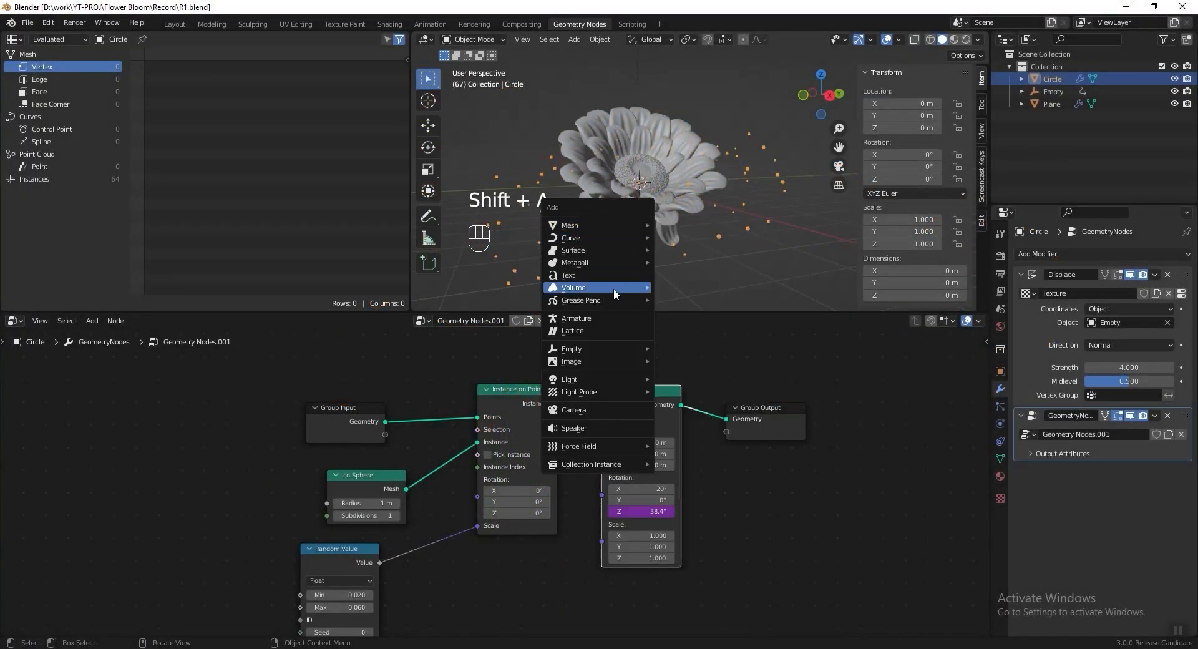
click(598, 412)
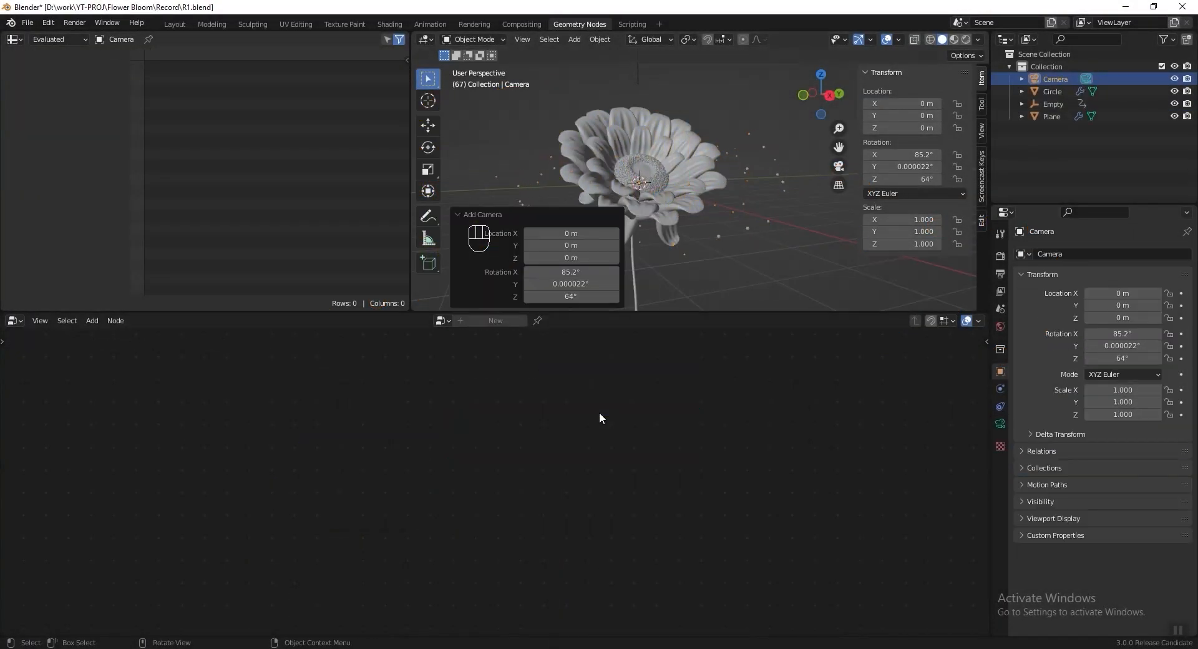
key(KP_0)
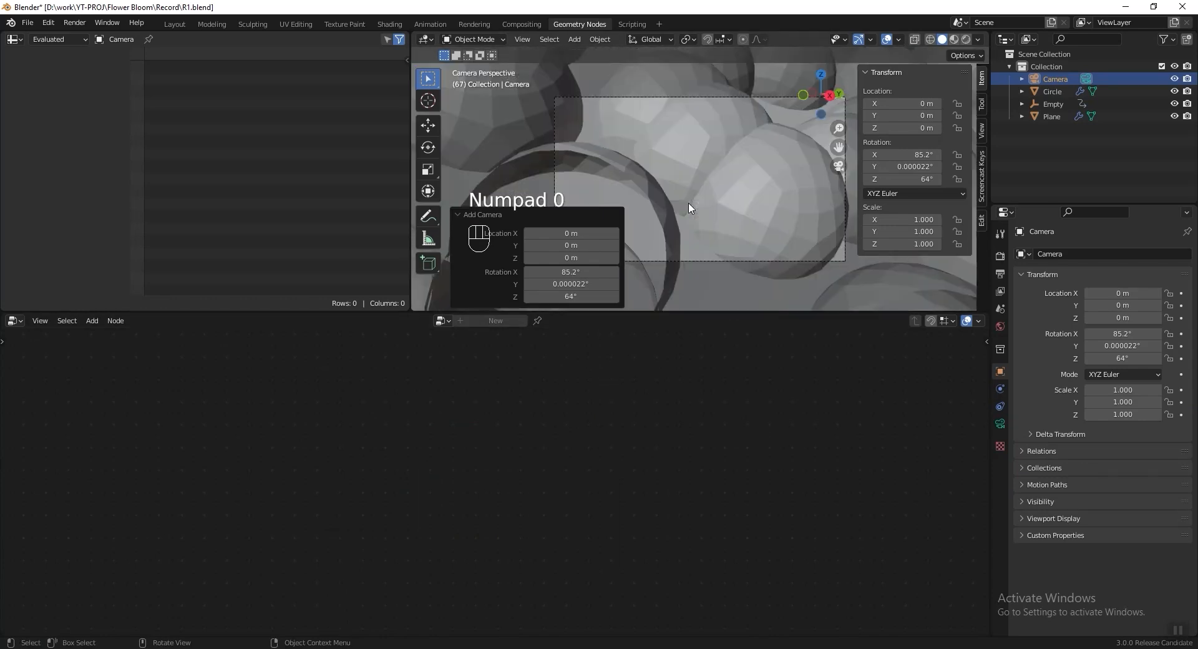
Step: Set the camera's location to X 44 m and Z 0.16 m
click(892, 104)
text(44)
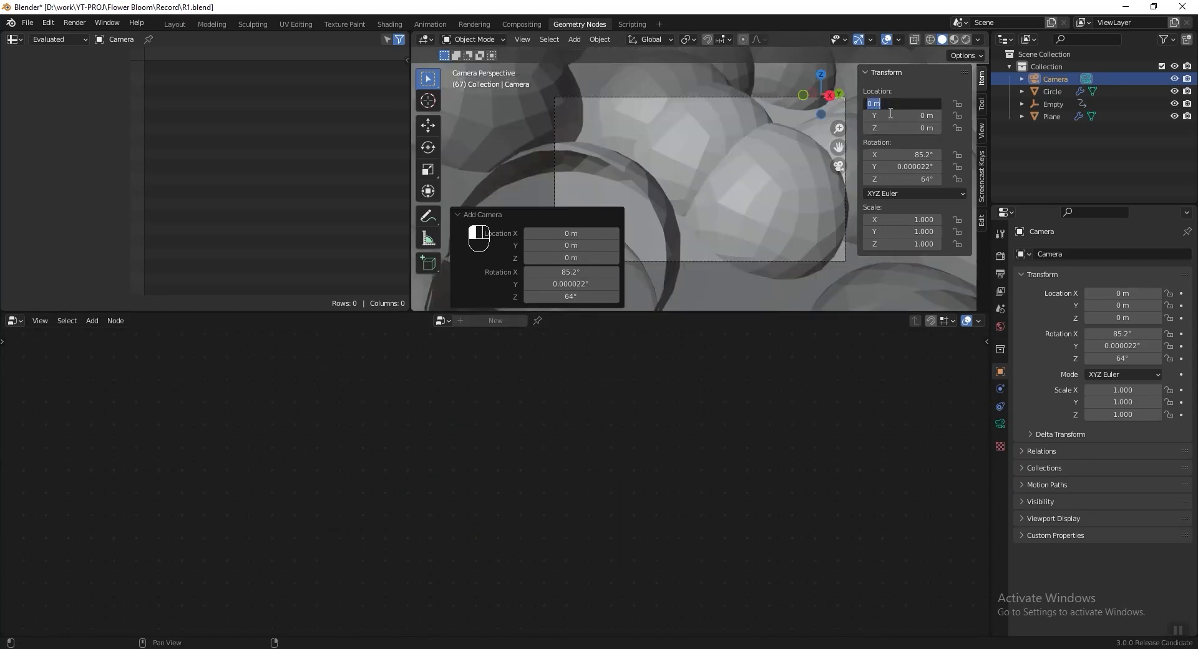
key(Tab)
key(Tab)
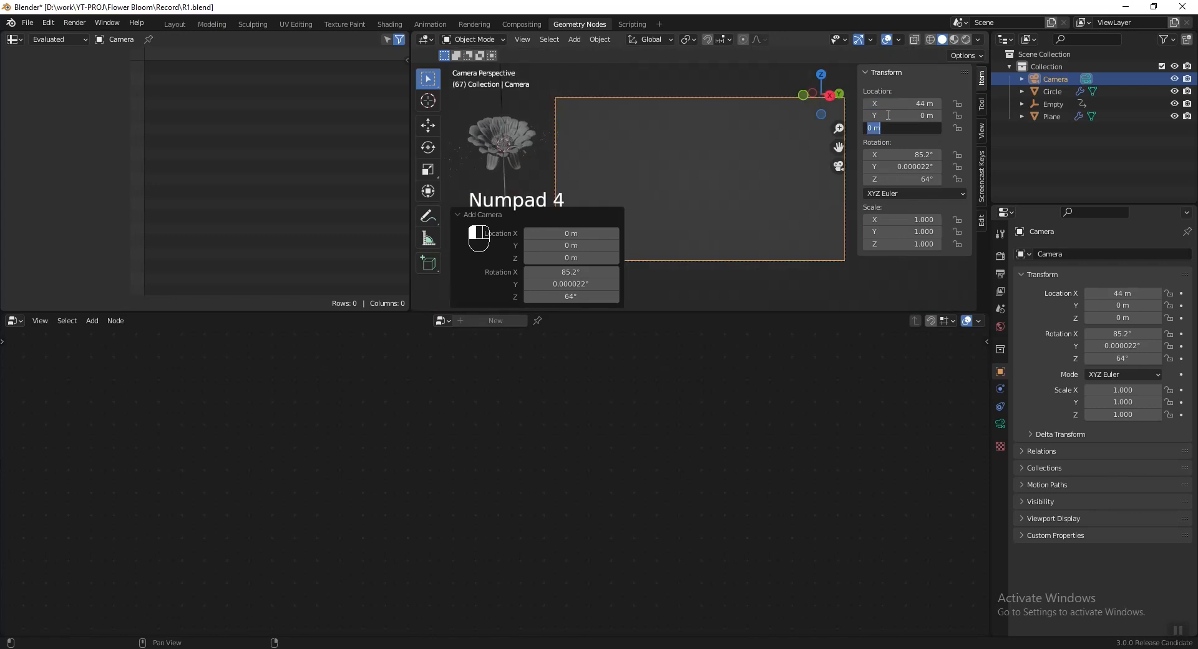
key(BackSpace)
Step: Set the camera's rotation to X 90°, Y 0° and Z 90°
double_click(905, 155)
text(90)
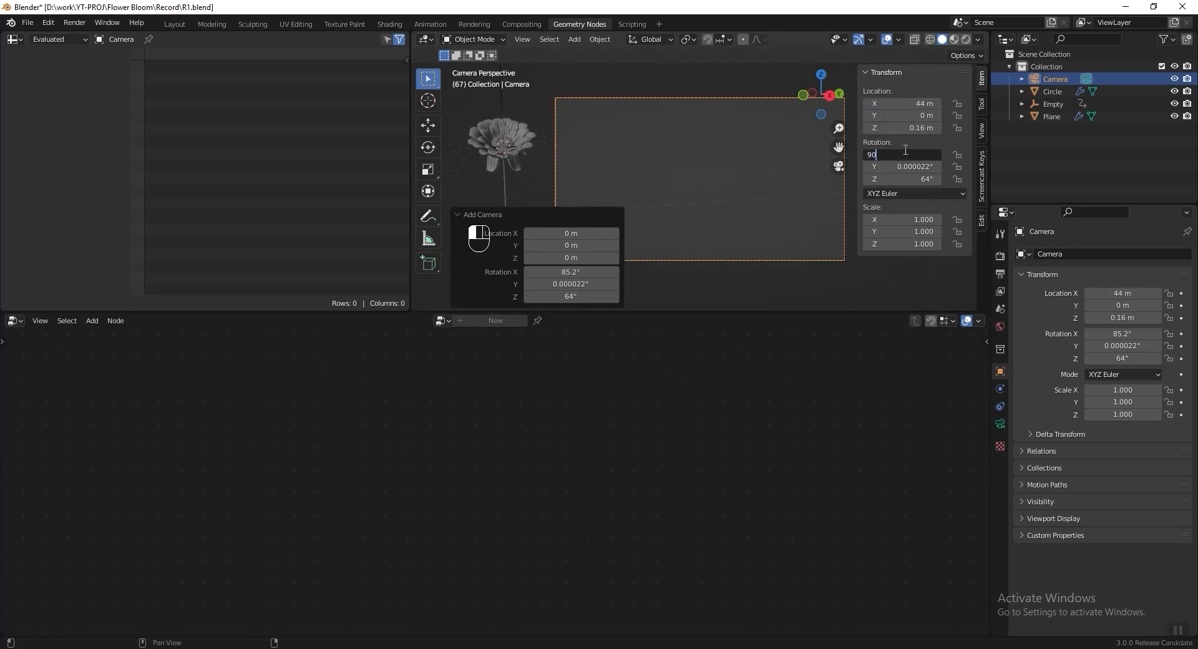
key(Tab)
text(0)
key(Tab)
text(90)
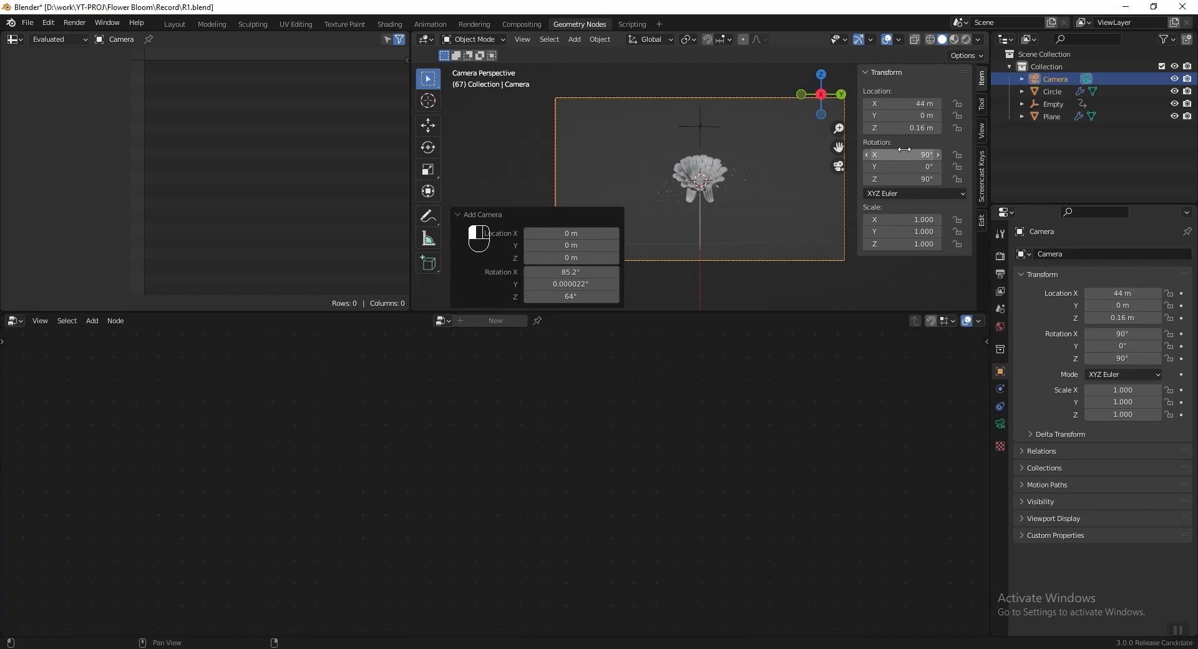
key(Return)
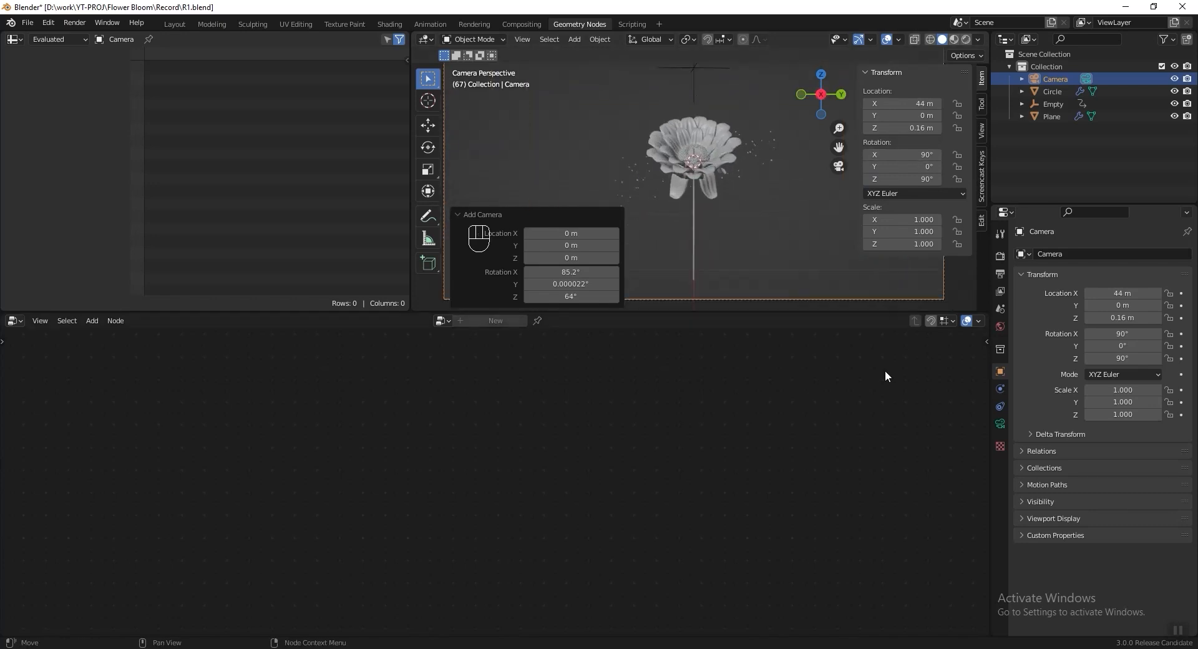
Step: Set the camera's focal length to 120 mm
click(999, 425)
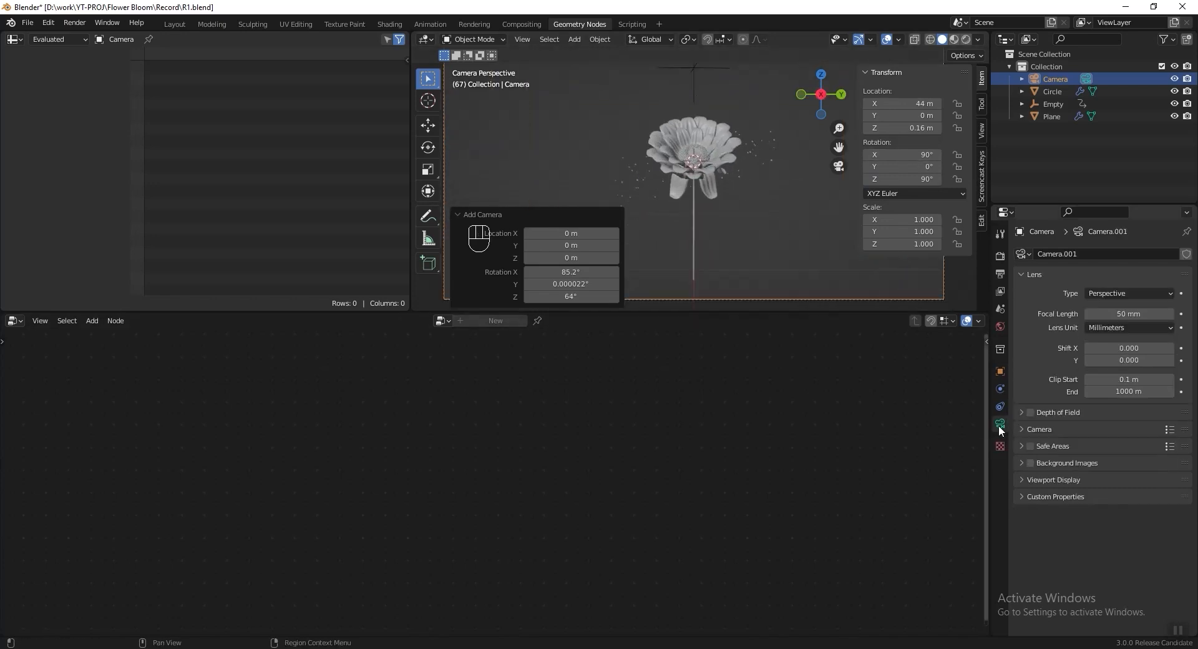
click(1121, 315)
text(12)
text(0)
key(Return)
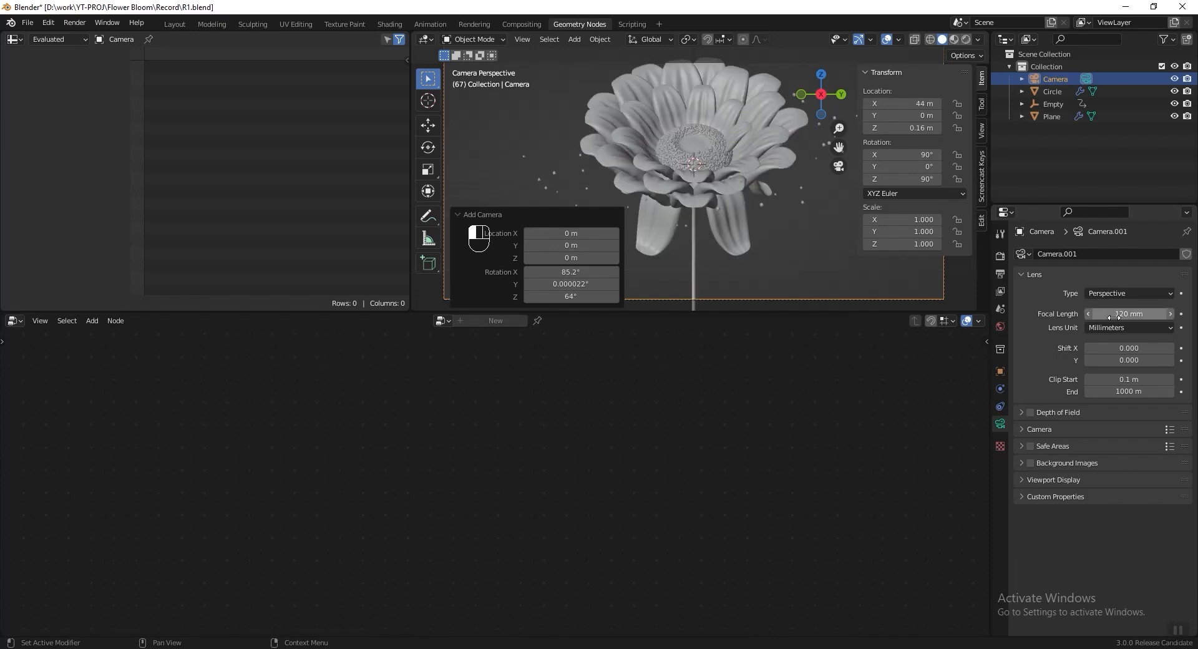
Step: Save the file and rotate the flower about its Z axis so it faces the camera at an angle
key(ctrl+s)
key(Home)
click(697, 156)
drag(901, 179, 901, 186)
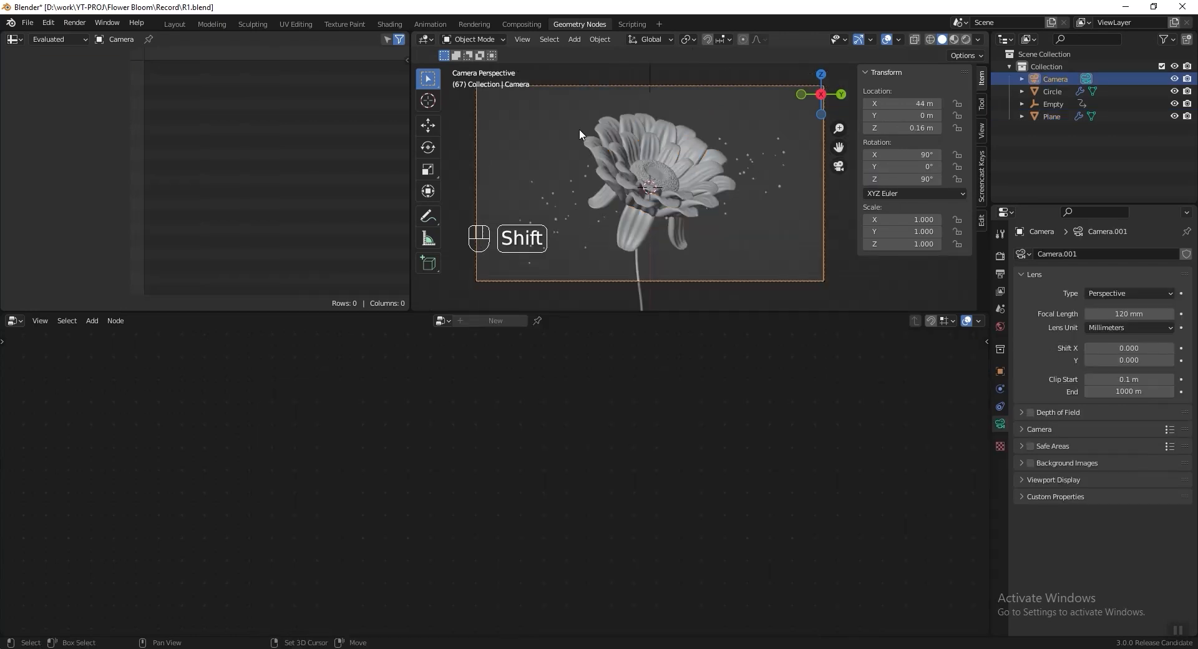
Step: Add an Area light, set its Z location to 8 m above the flower, and save the file
key(shift+a)
mouse_move(586, 201)
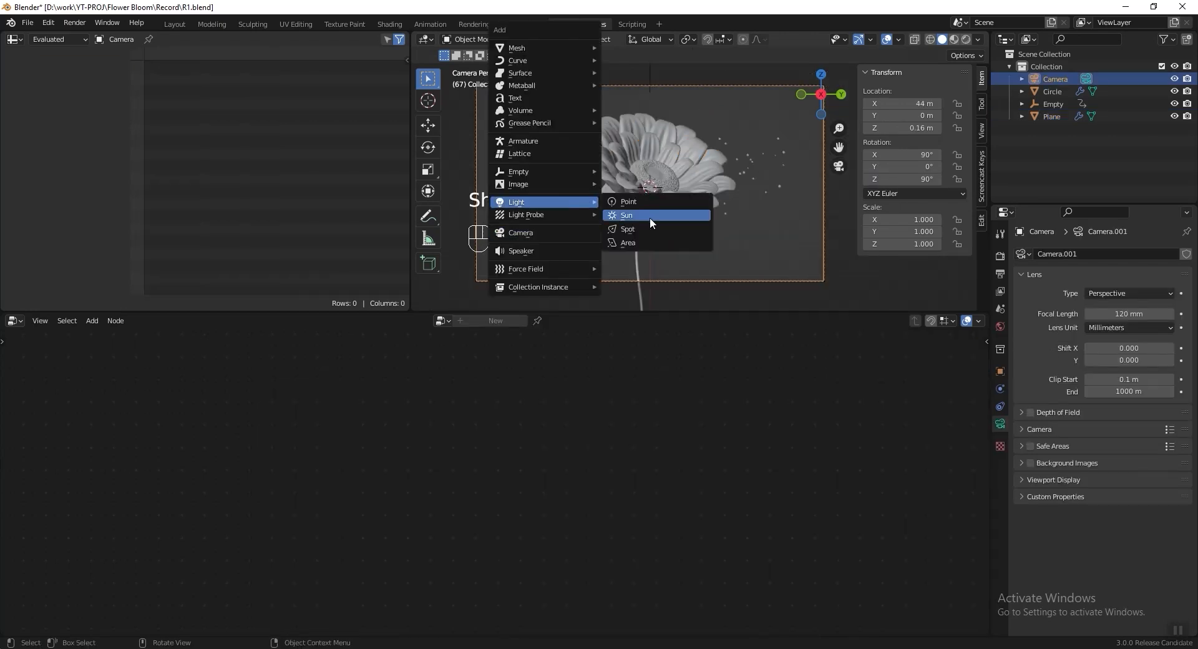
click(647, 242)
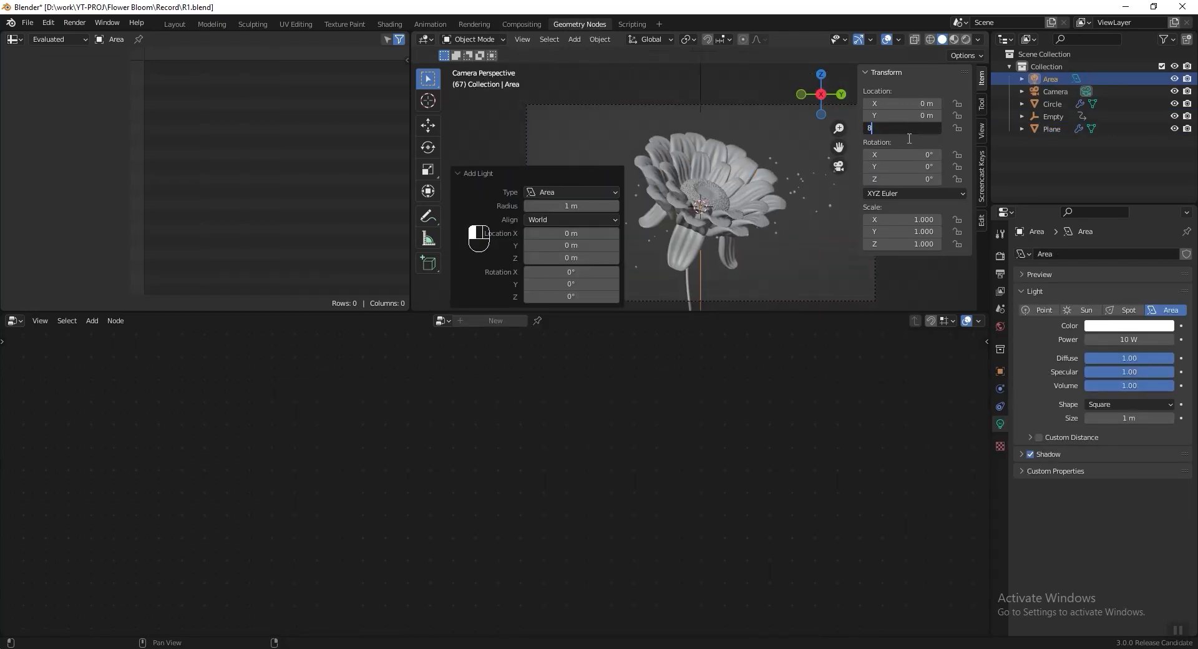
key(Return)
middle_drag(780, 156, 811, 162)
key(ctrl+s)
Step: Set the render engine to Cycles and the device to GPU Compute
click(1000, 256)
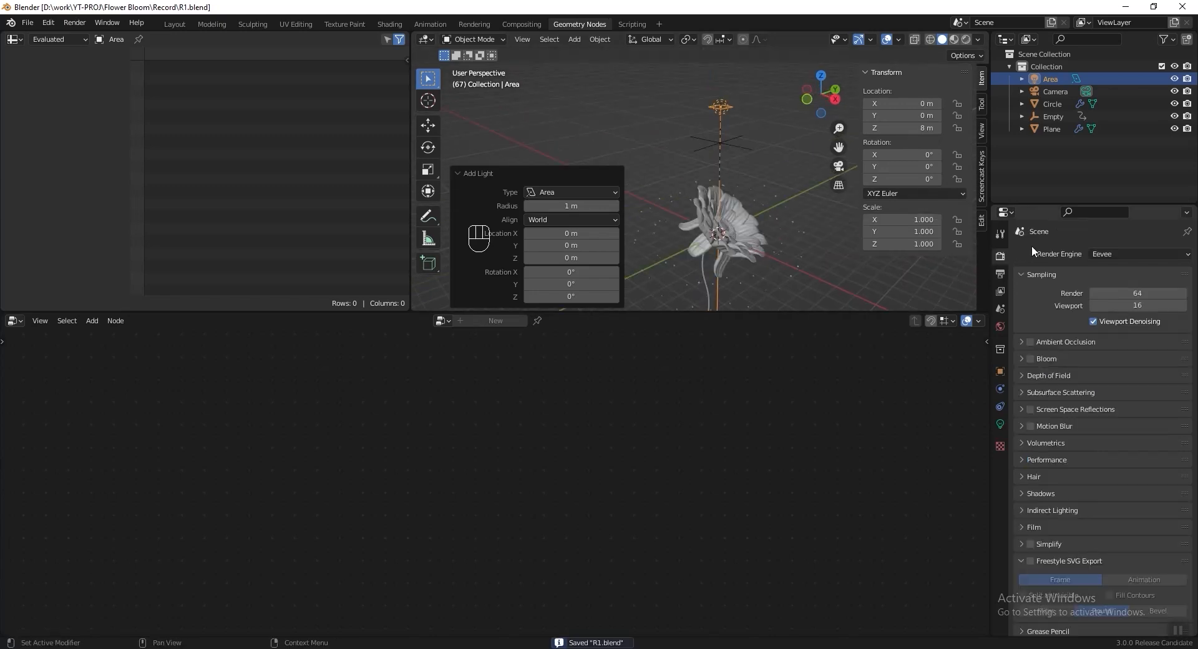
click(1129, 254)
click(1120, 297)
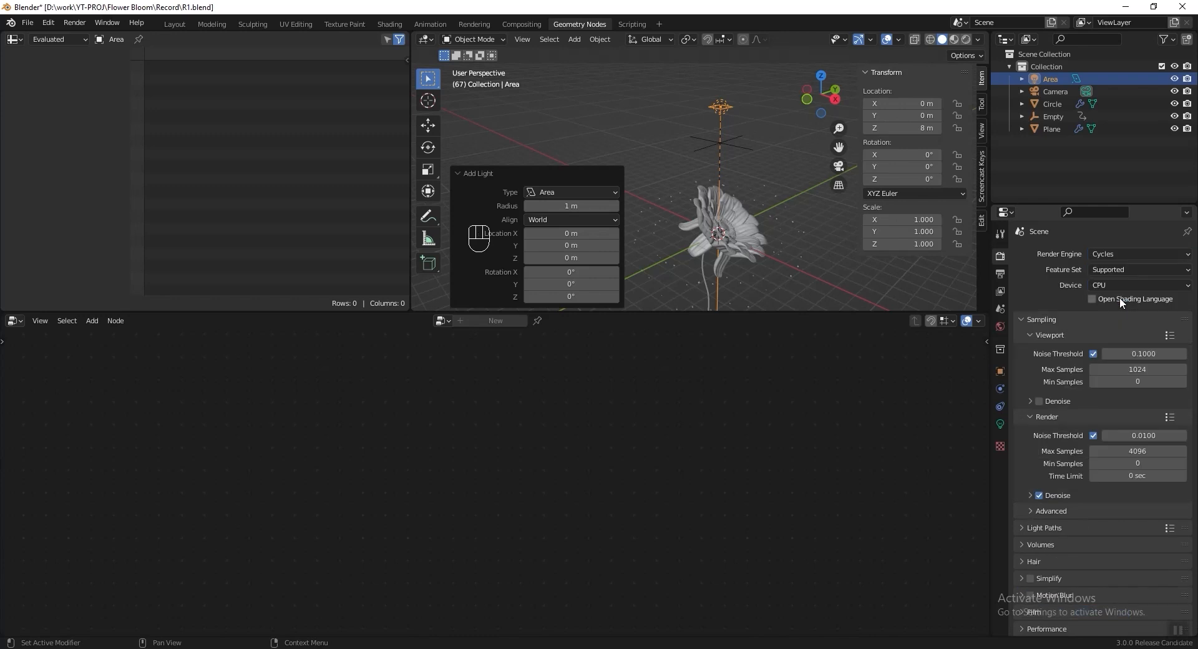
click(1133, 284)
click(1128, 313)
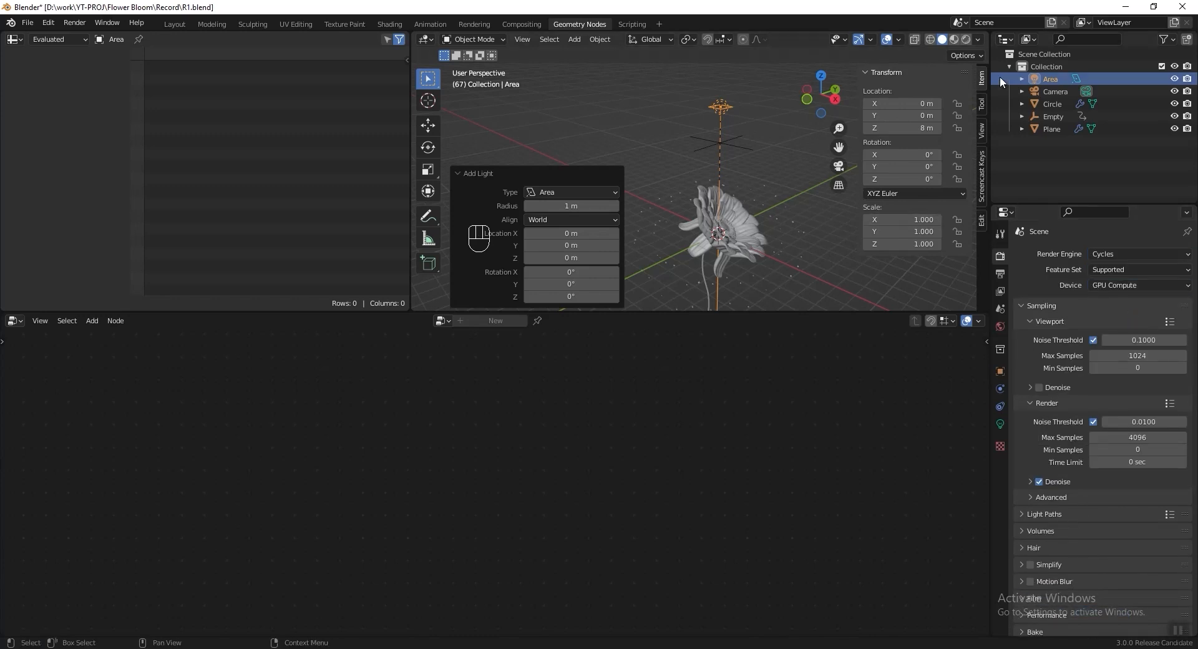
Step: Show the camera view with rendered shading and set the area light's power to 444 W
click(966, 39)
key(KP_0)
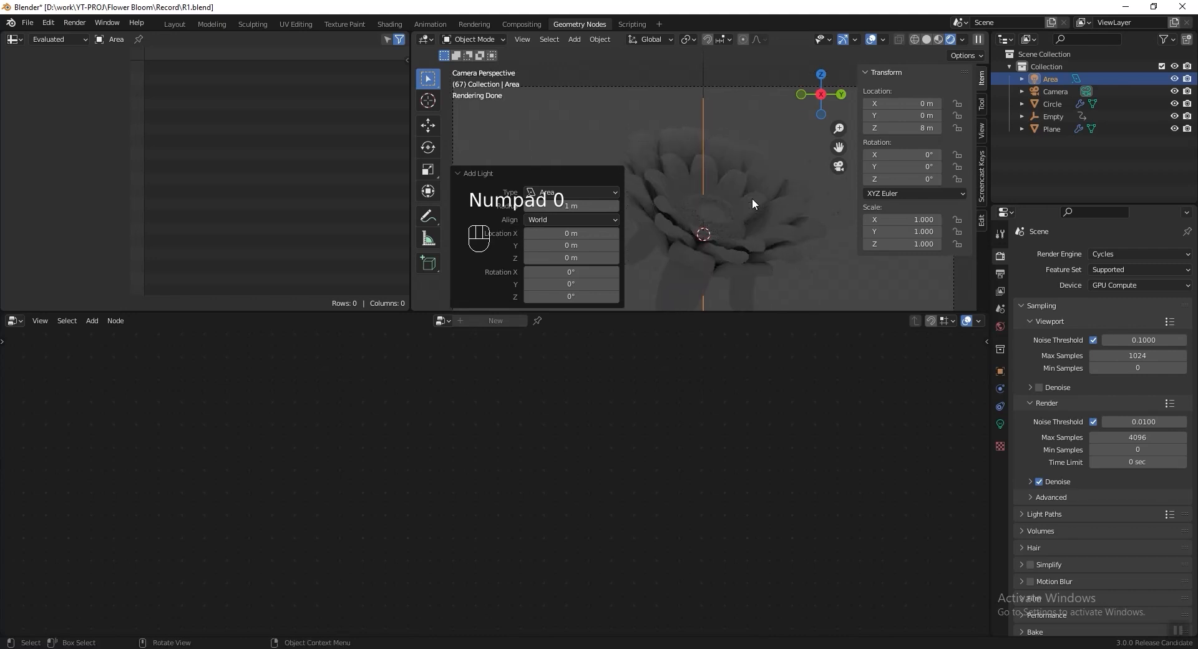
click(1001, 424)
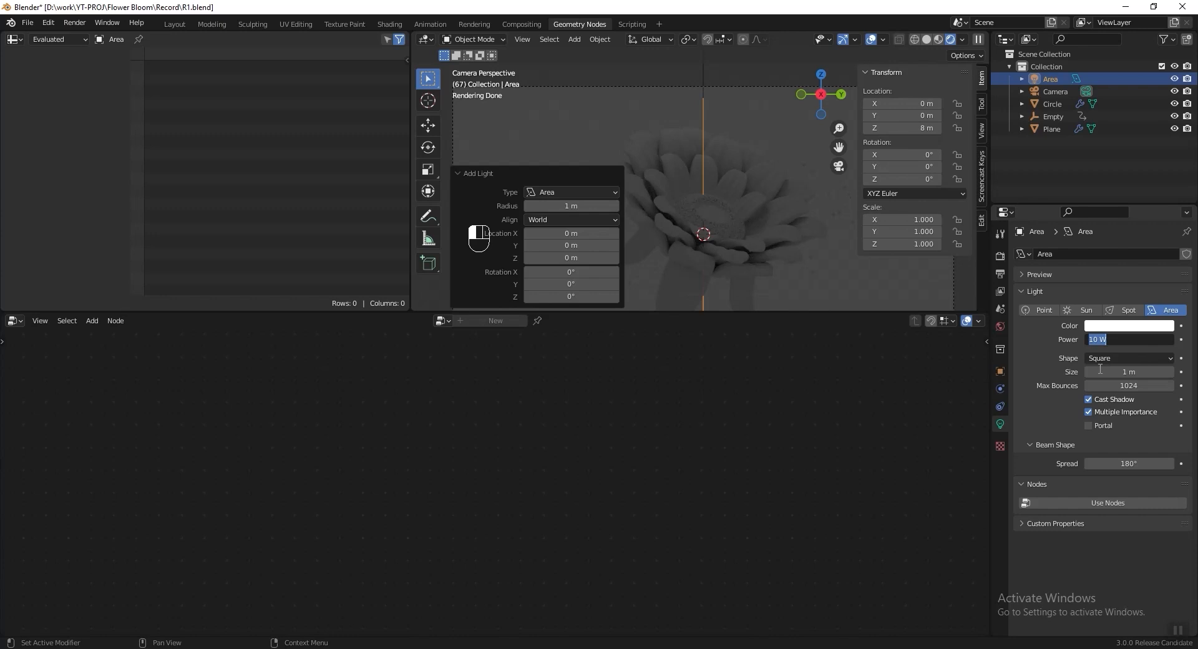
key(Return)
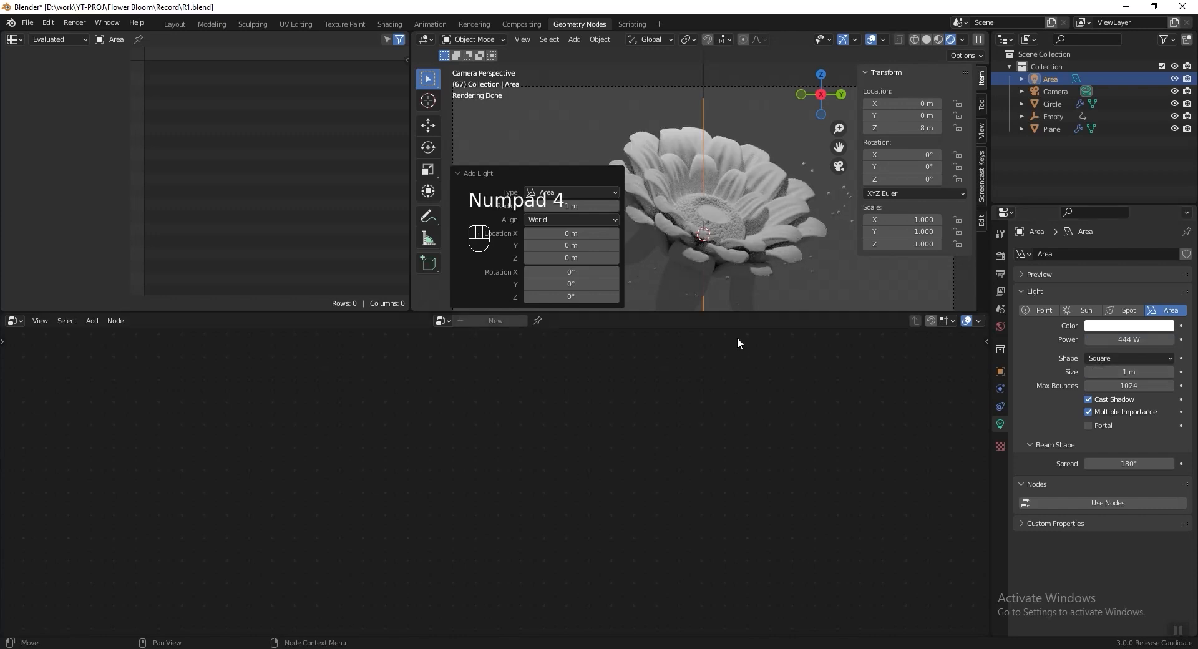
Step: Enlarge the 3D viewport at the expense of the node editor and spreadsheet, and save the file
drag(738, 314, 740, 383)
drag(411, 178, 373, 178)
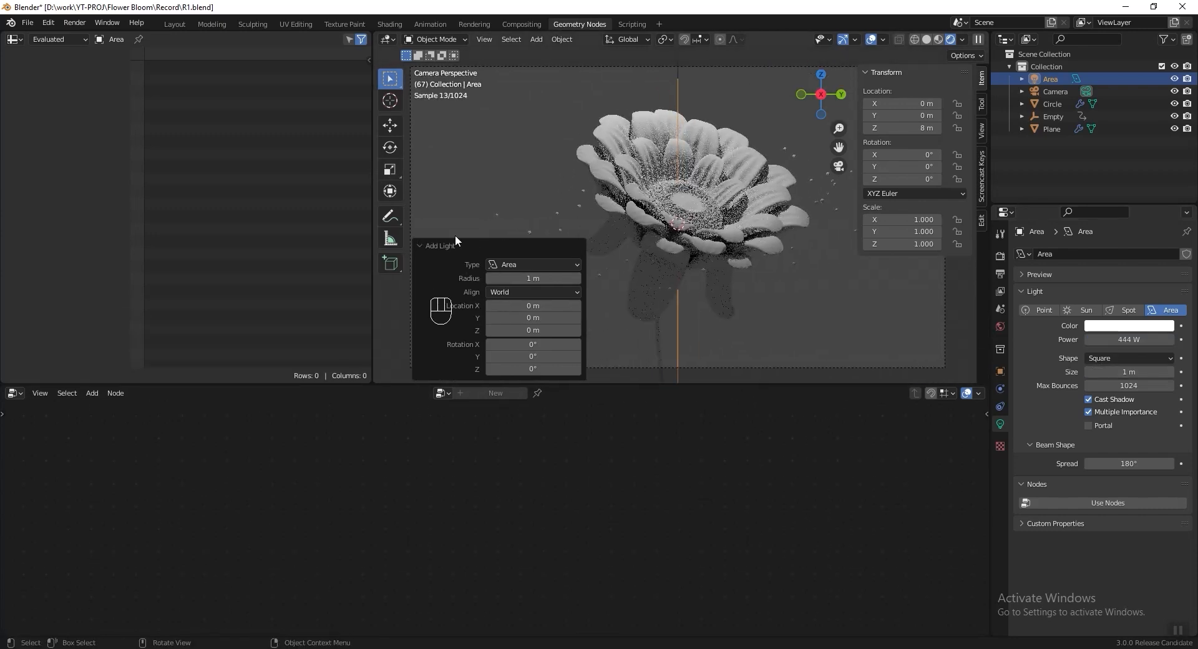
key(ctrl+s)
Step: Set the world background color to pure black and save the file
click(1000, 326)
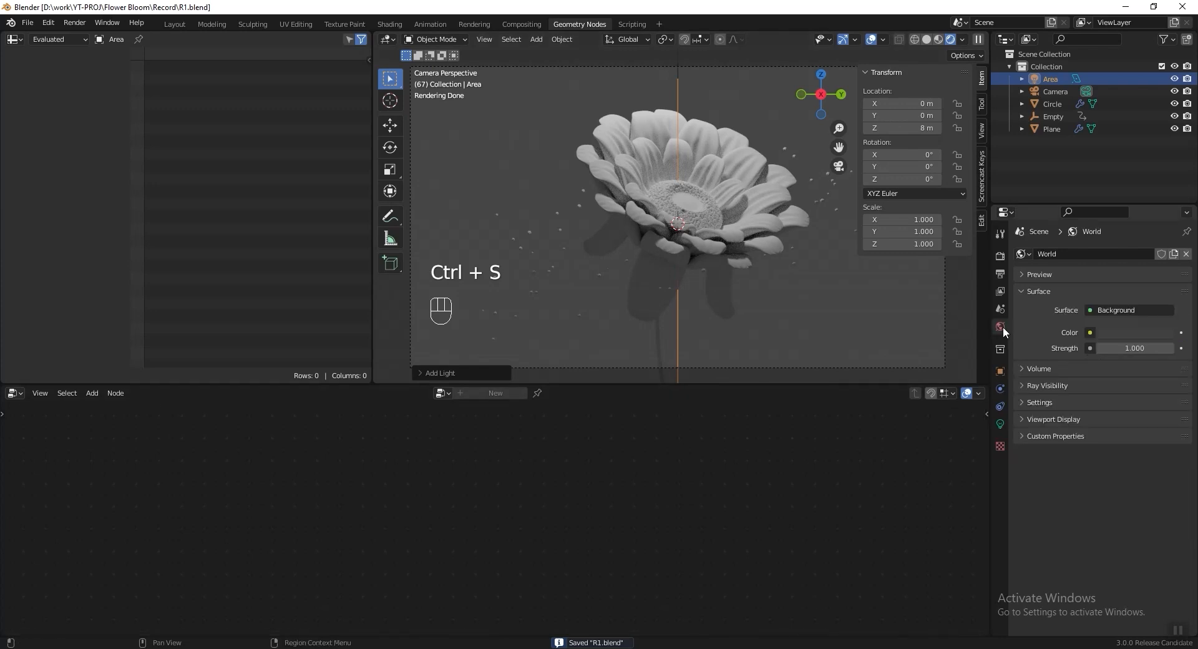
click(1133, 332)
drag(1162, 232, 1163, 247)
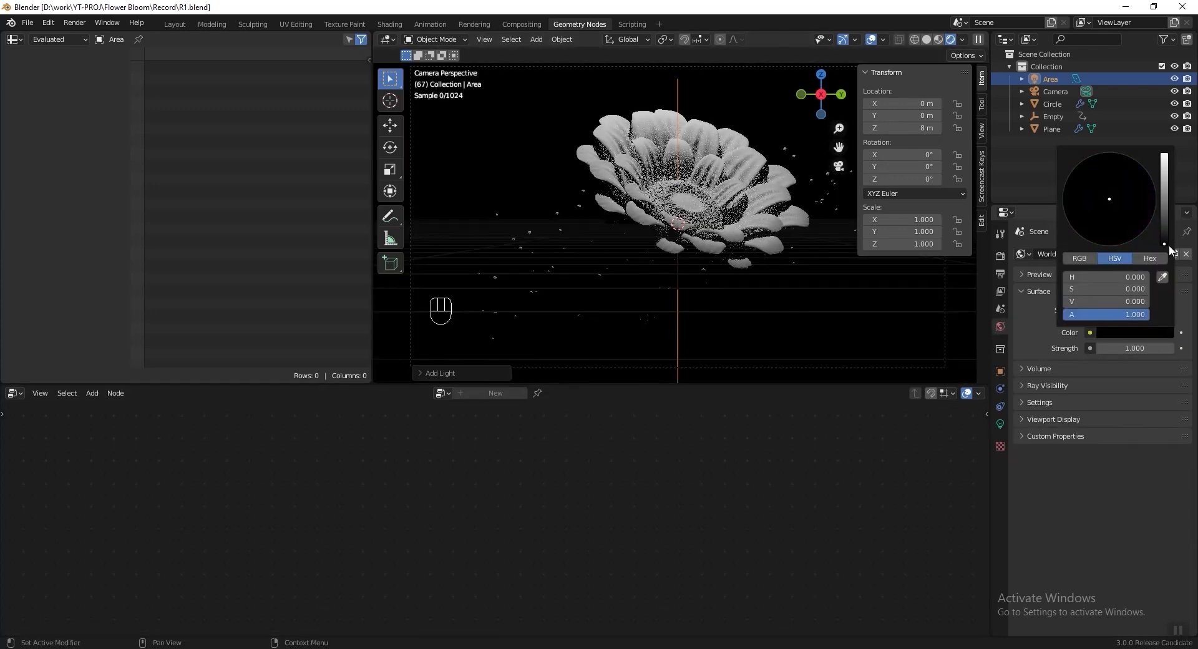
key(ctrl+s)
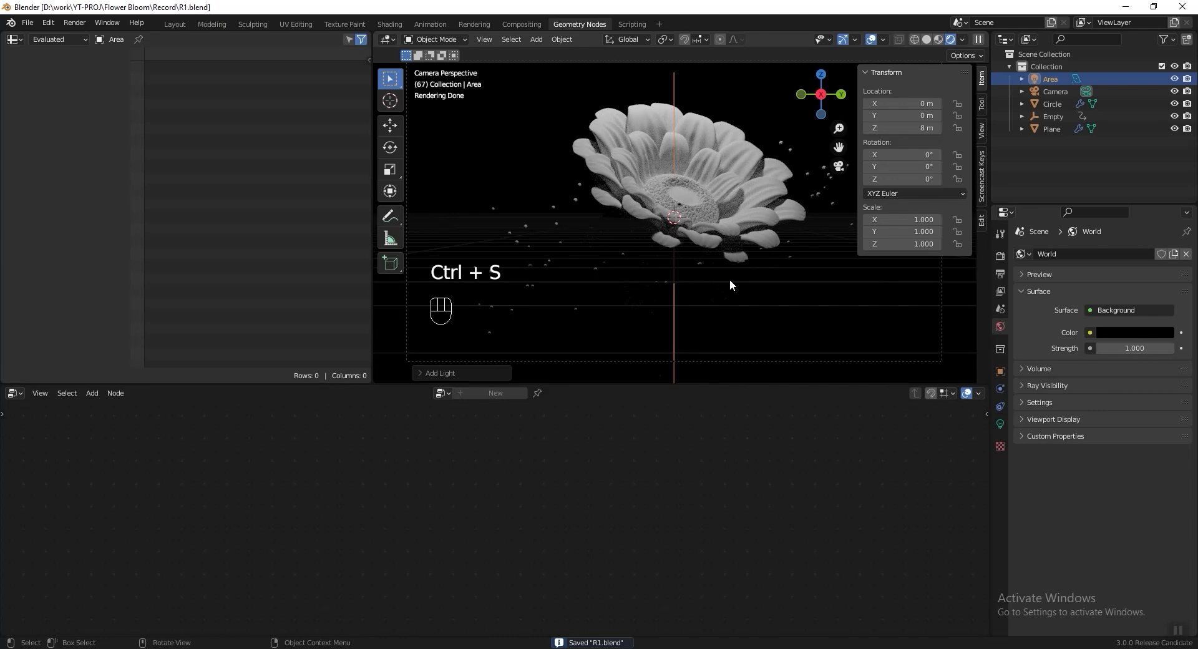
Step: Add a cube, rename it Material Cube, and hide it
key(KP_0)
key(shift+a)
mouse_move(599, 48)
click(642, 60)
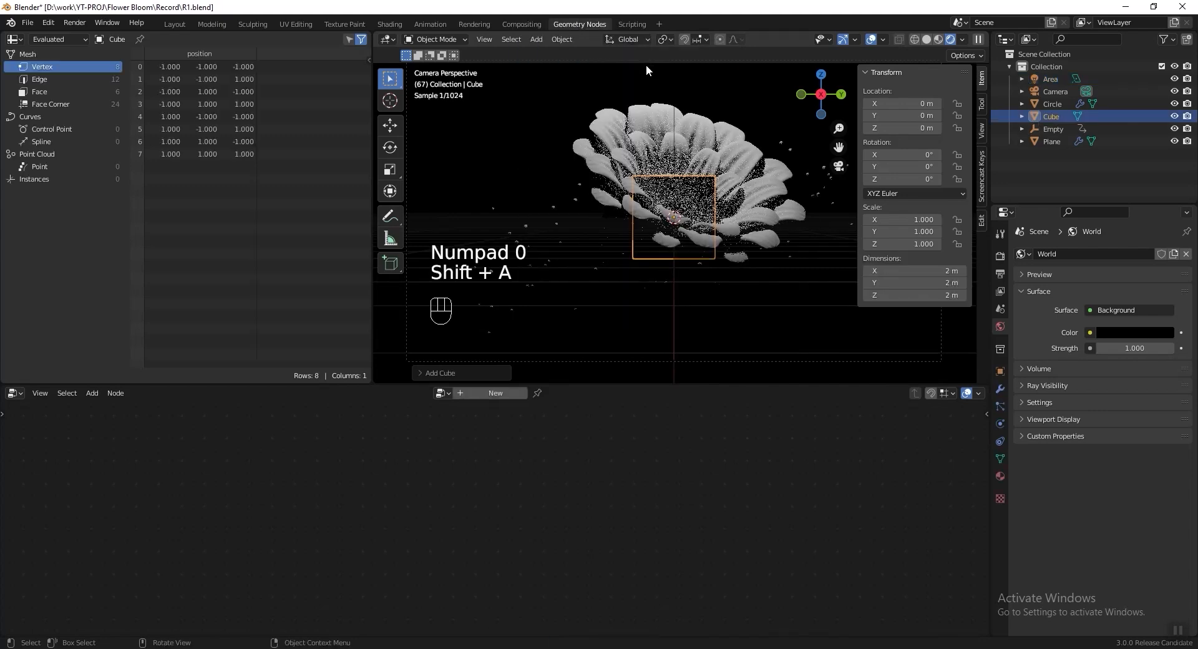
double_click(1049, 116)
text(Material Cube)
key(Return)
click(1174, 129)
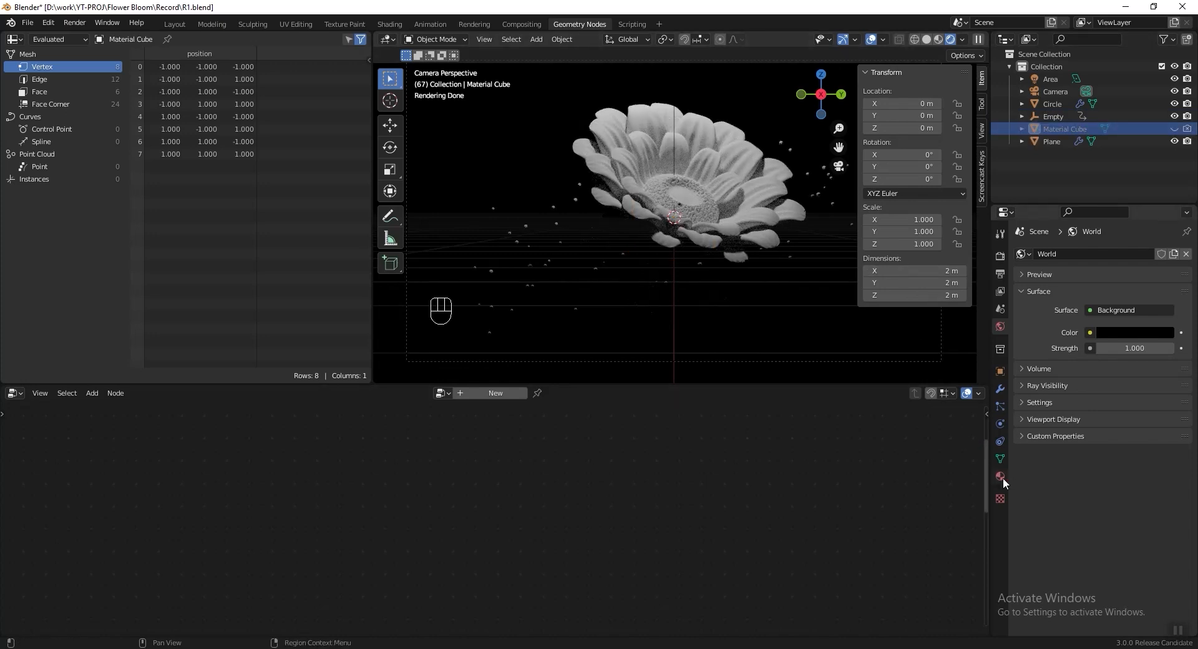
Step: Create a new material on Material Cube and add four more empty material slots
click(999, 476)
click(1098, 326)
click(1186, 255)
click(1186, 255)
click(1186, 255)
click(1186, 256)
Step: Rename the material in the first slot to Petal
click(1060, 257)
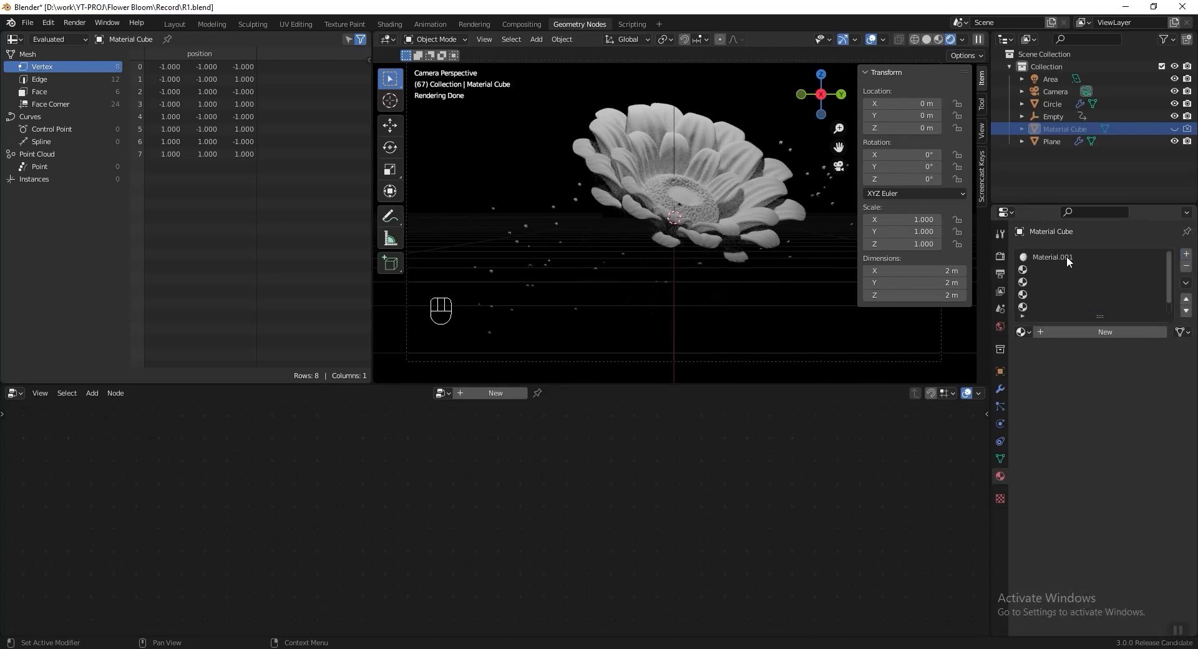
text(Pet)
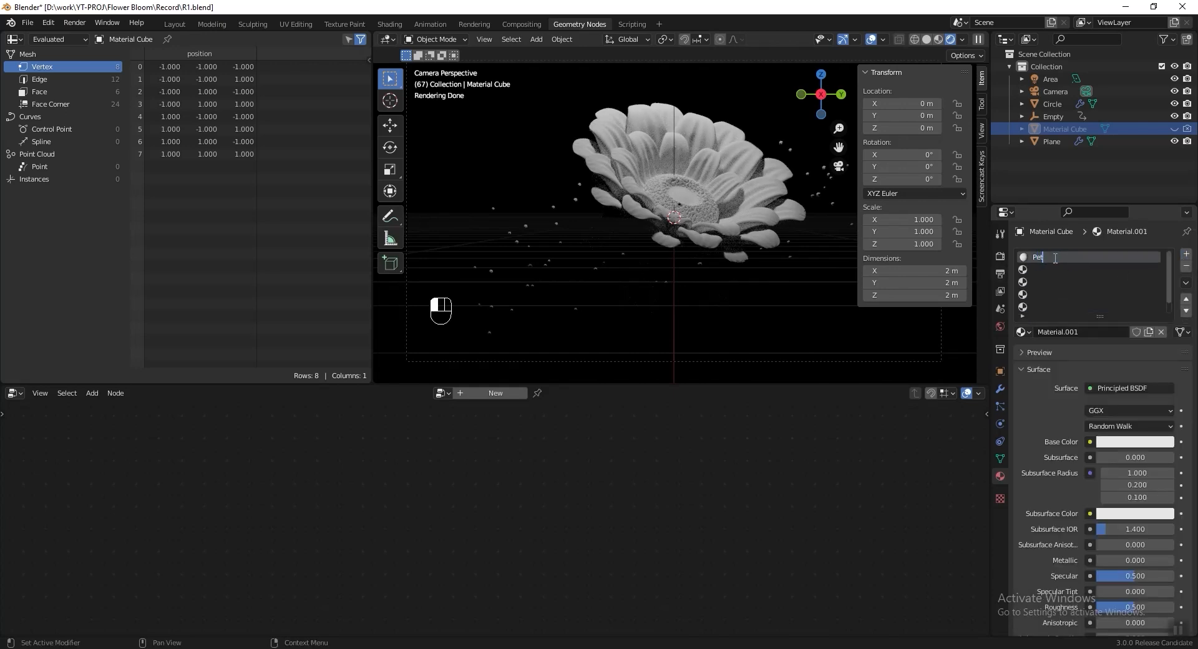
text(al)
key(Return)
Step: Create a new material in the second material slot and name it Sepal
click(1045, 270)
click(1094, 332)
double_click(1046, 273)
text(Sepal)
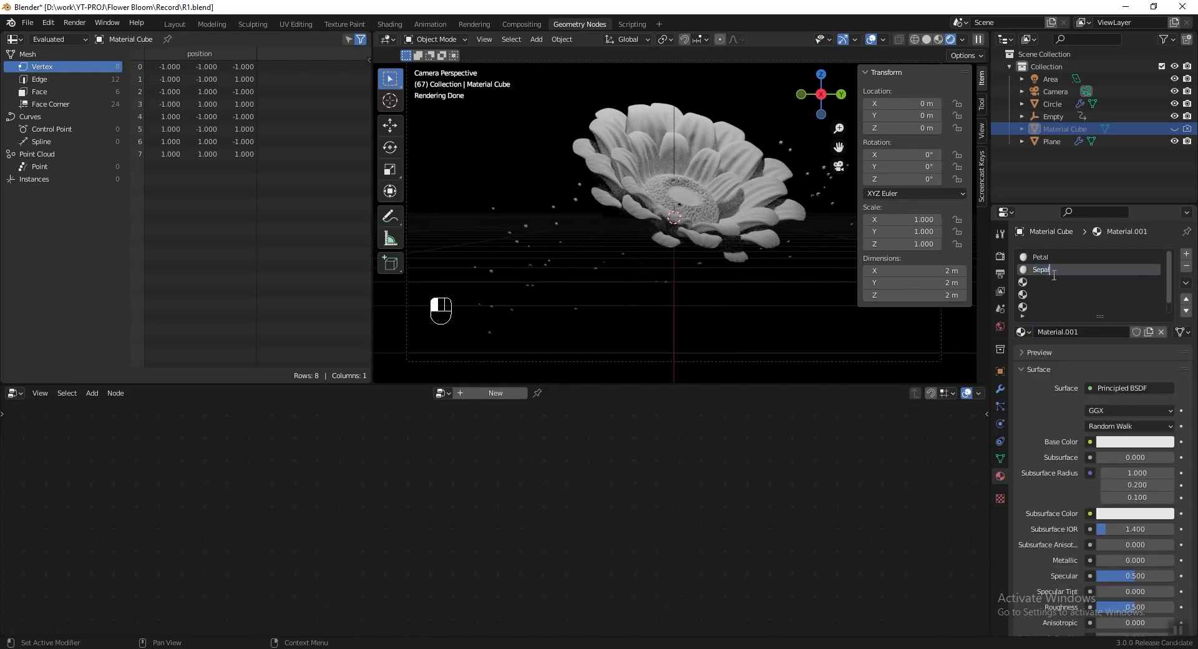
key(Return)
Step: Create a new material in the third material slot and name it Pollen1
click(1054, 282)
click(1094, 331)
double_click(1059, 282)
text(Pollen)
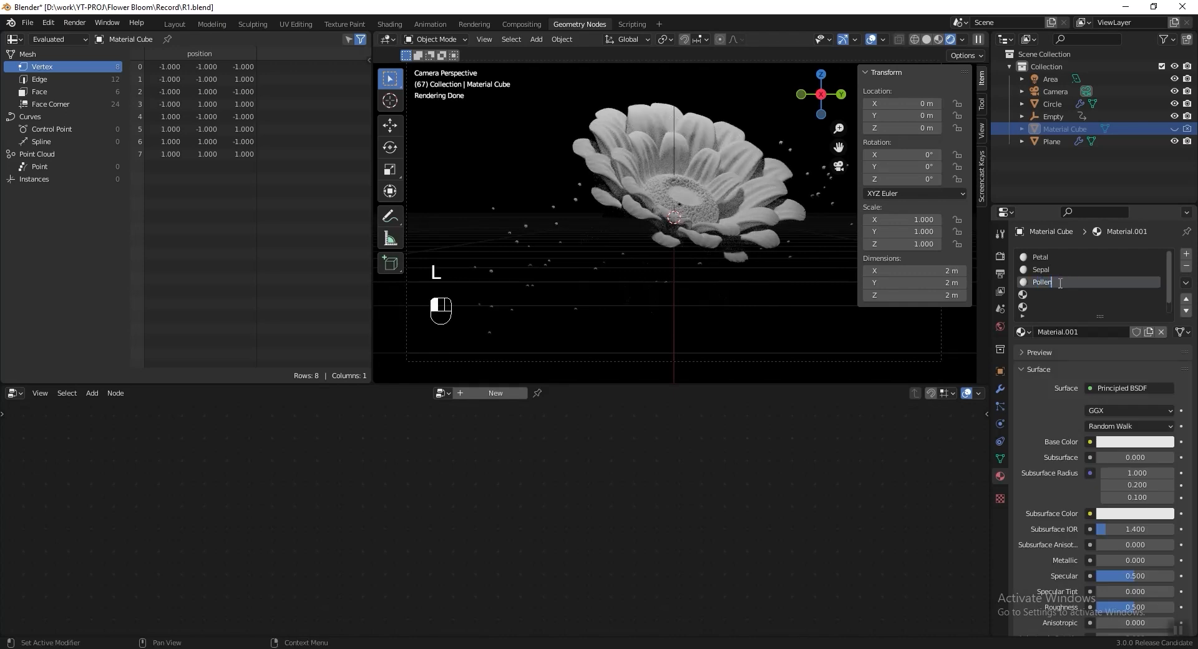
text(1)
Step: Create a new material in the fourth material slot and name it Pollen2
click(1053, 294)
click(1094, 332)
double_click(1055, 294)
text(Pollen)
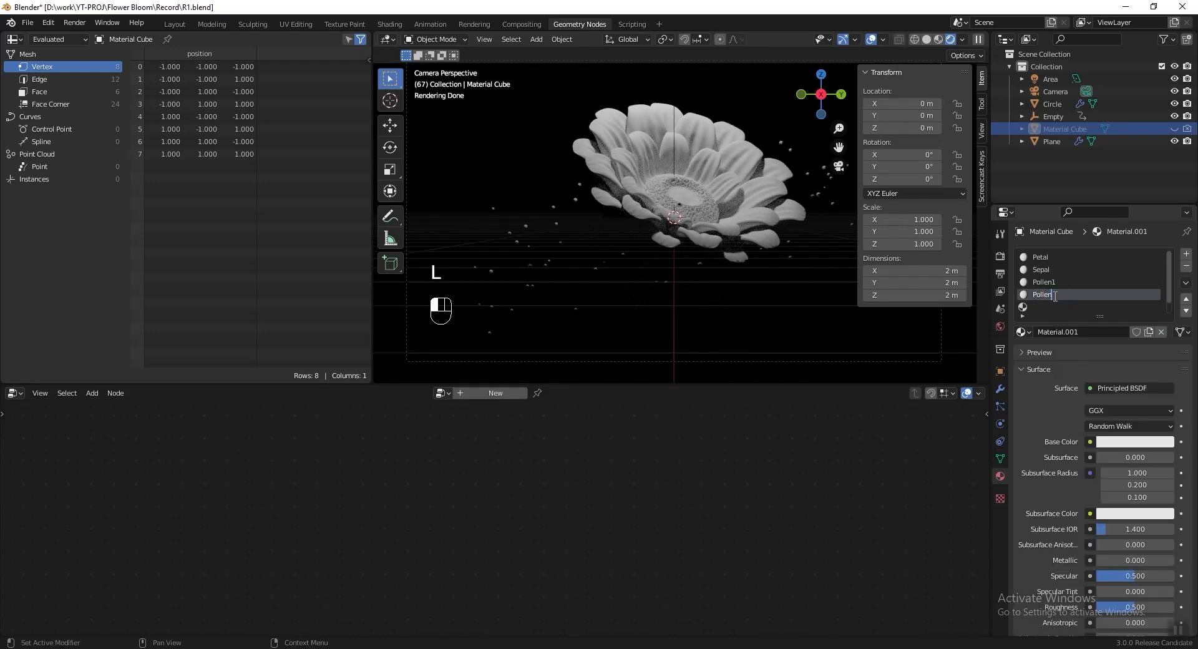
text(2)
Step: Create a new material in the fifth material slot and name it Pedicel
click(1055, 307)
click(1095, 332)
double_click(1057, 307)
text(Pedi)
key(Return)
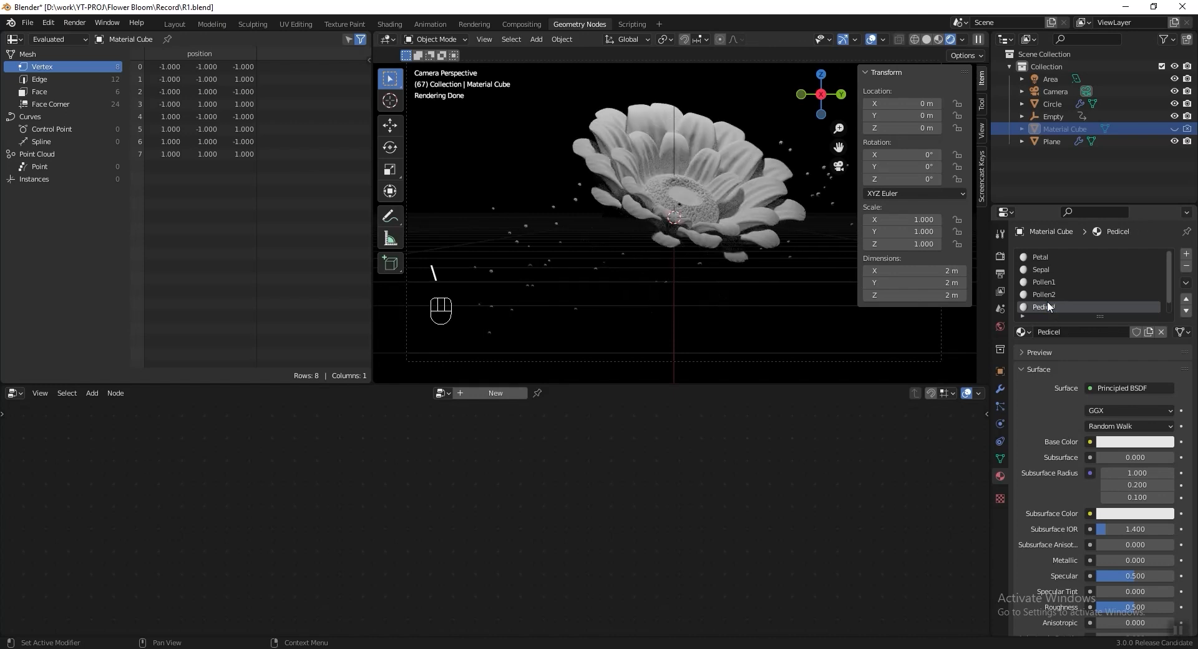
Step: Create a new material in the last material slot, name it Particles, and save the file
scroll(1056, 309, down, 1)
click(1055, 307)
click(1103, 334)
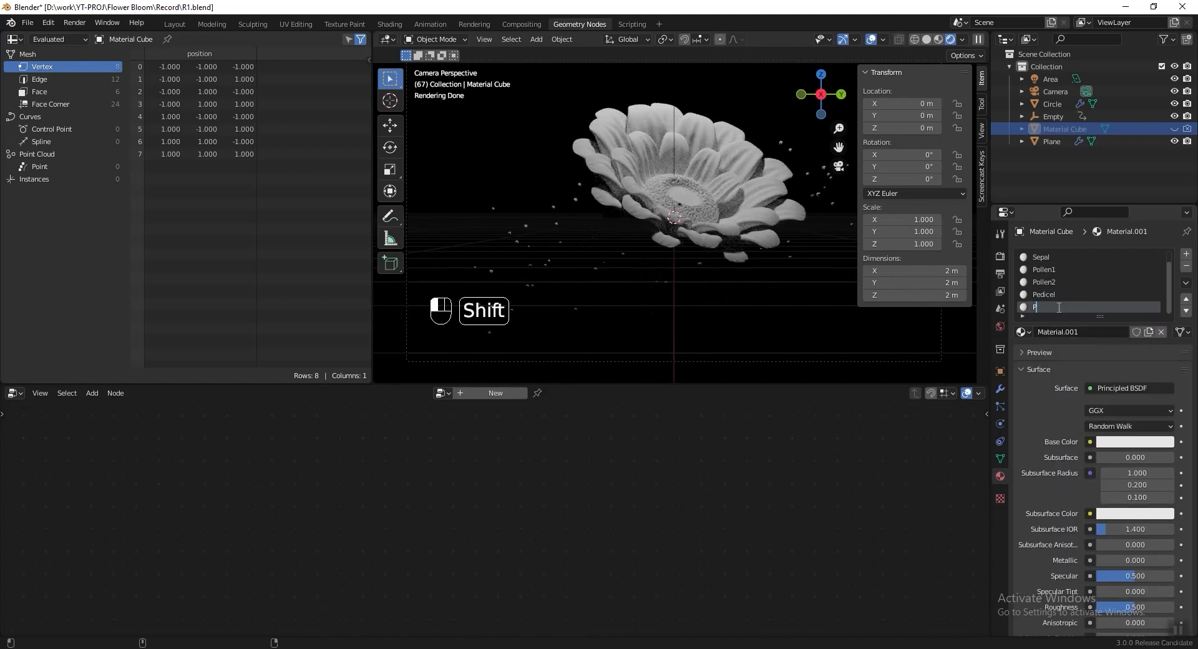
click(1059, 307)
text(Particles)
key(Return)
key(ctrl+s)
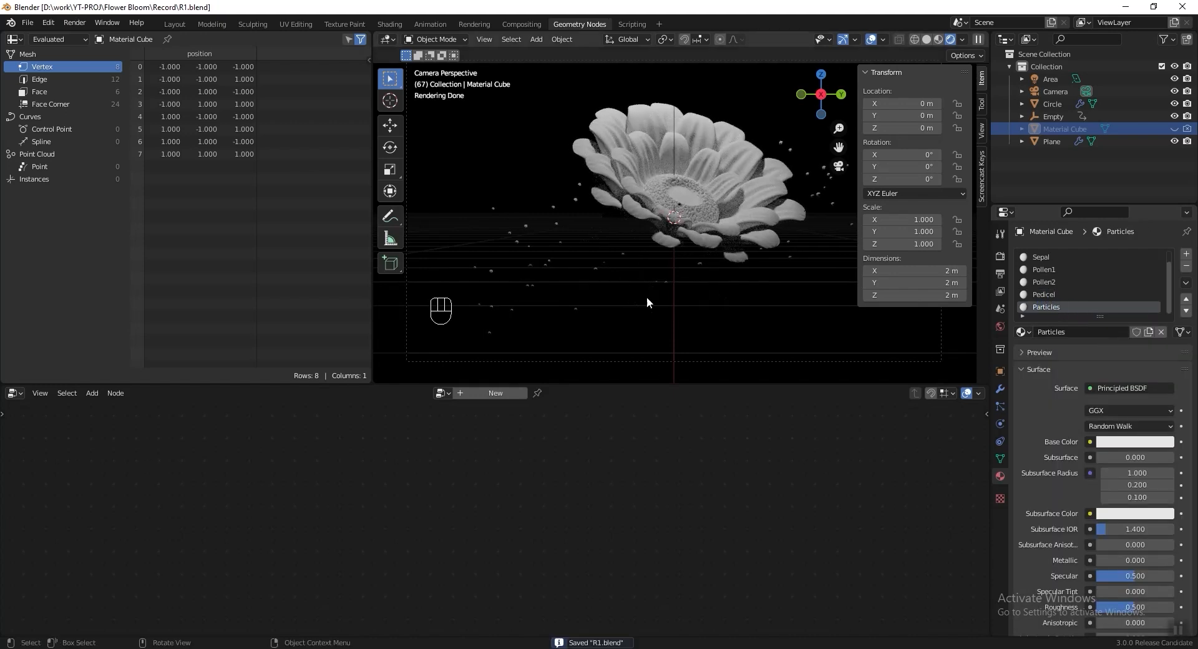
Step: Select the flower Plane, tidy the Less Than node in its Clonning frame, and enlarge the node editor area
click(713, 191)
scroll(644, 526, down, 6)
middle_drag(690, 484, 187, 502)
scroll(673, 502, up, 2)
middle_drag(673, 505, 350, 490)
scroll(317, 484, up, 4)
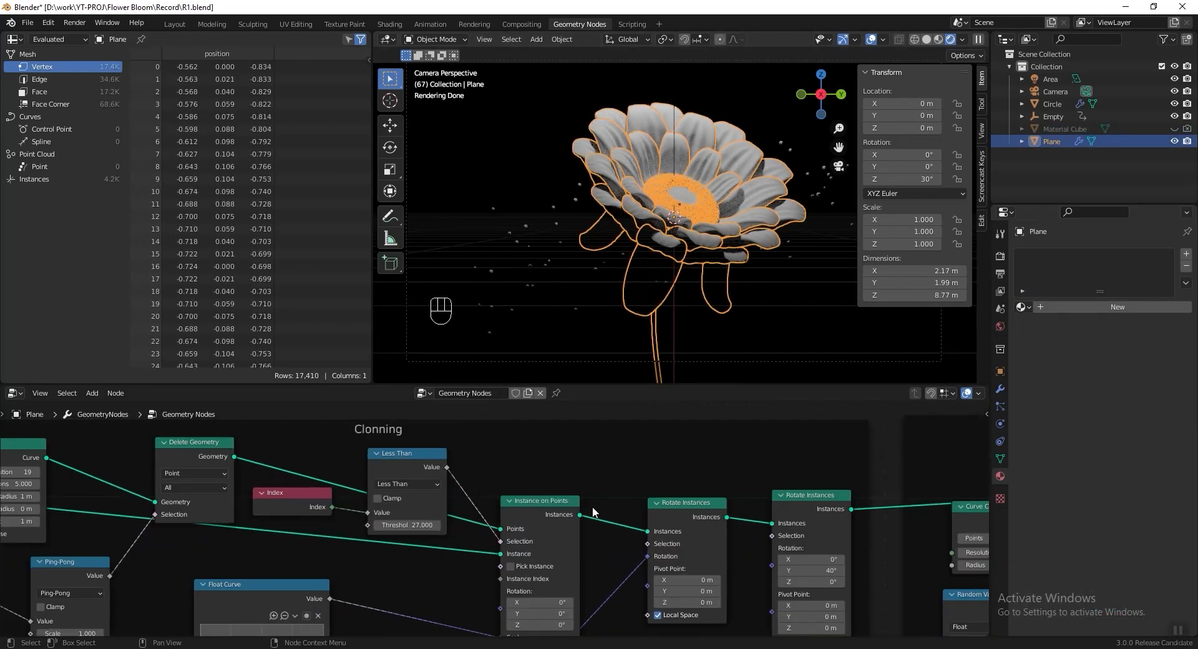
scroll(487, 447, down, 2)
drag(394, 442, 372, 455)
scroll(387, 458, up, 2)
mouse_move(499, 474)
middle_down()
mouse_move(561, 474)
mouse_move(597, 538)
middle_up()
drag(551, 384, 551, 291)
middle_drag(525, 425, 542, 388)
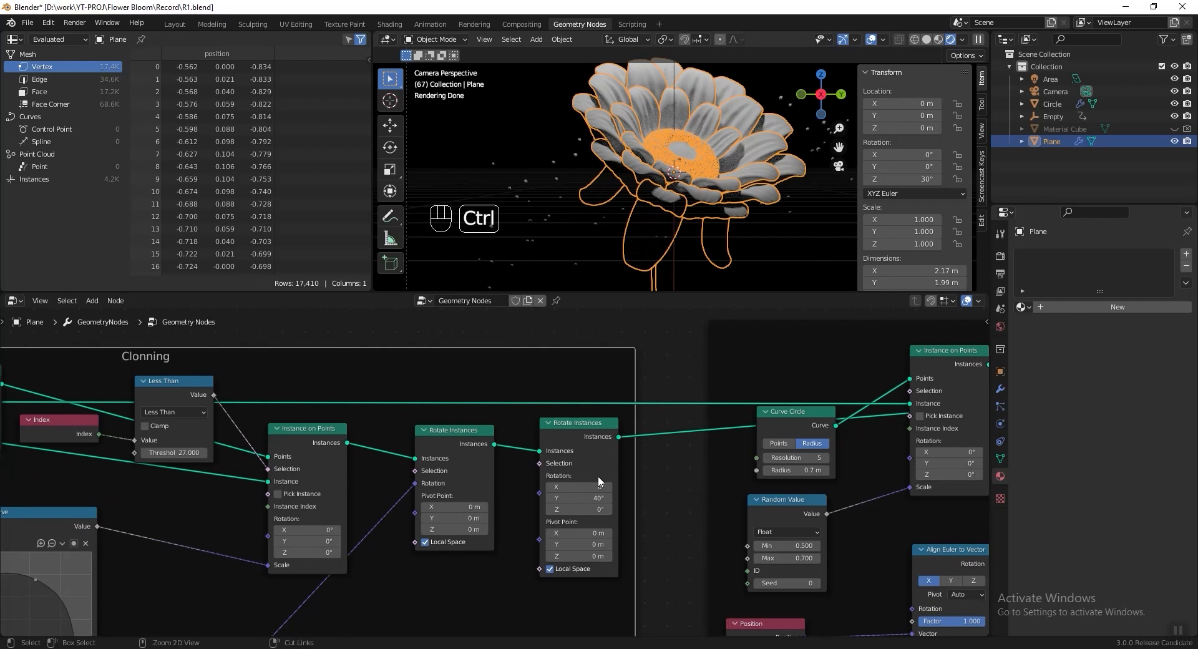
Step: Save the file and insert a Set Material node with the Petal material after the Clonning frame's last Rotate Instances node
key(ctrl+s)
key(shift+a)
click(586, 356)
text(set)
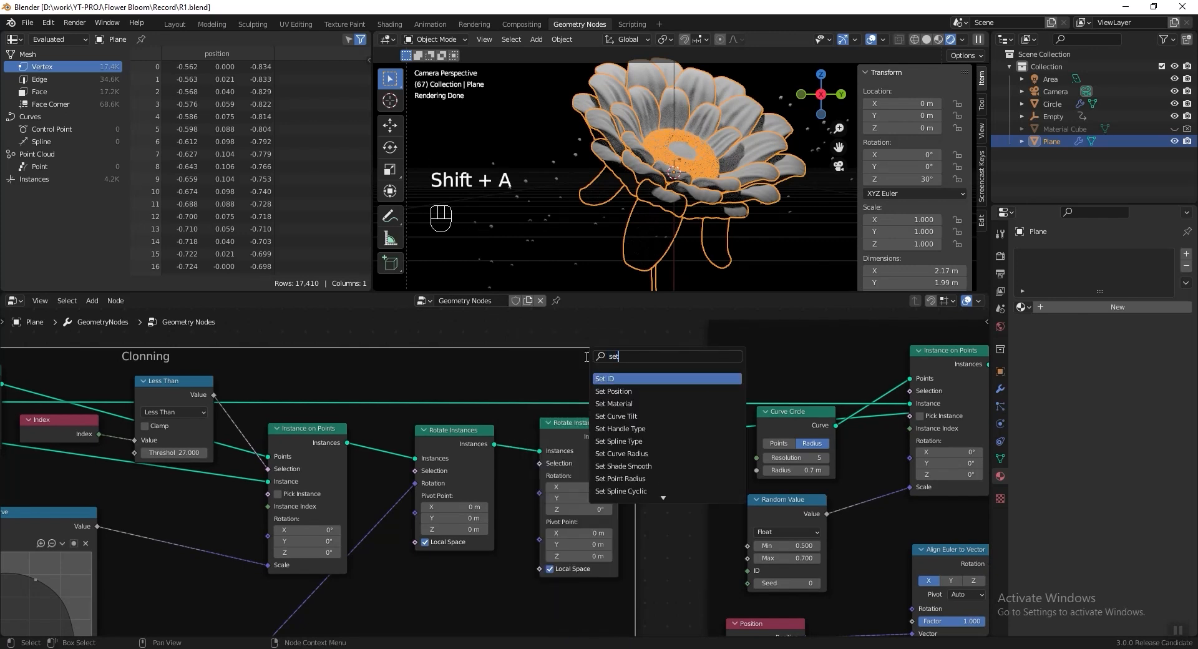
click(640, 403)
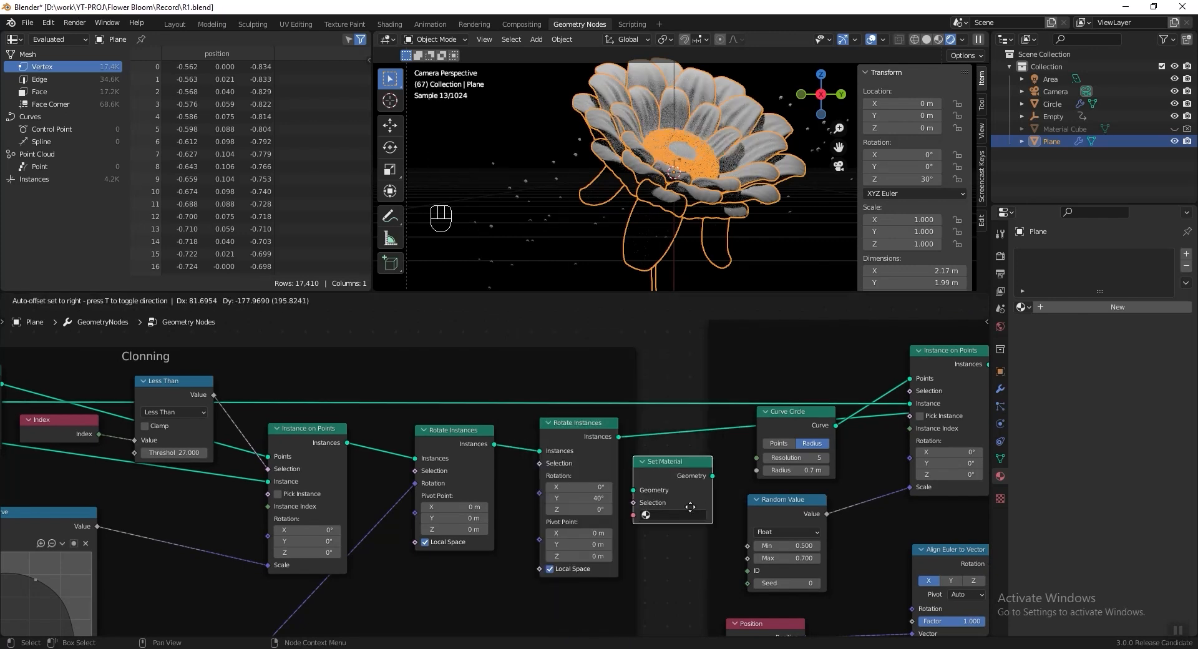
click(699, 469)
scroll(699, 474, up, 1)
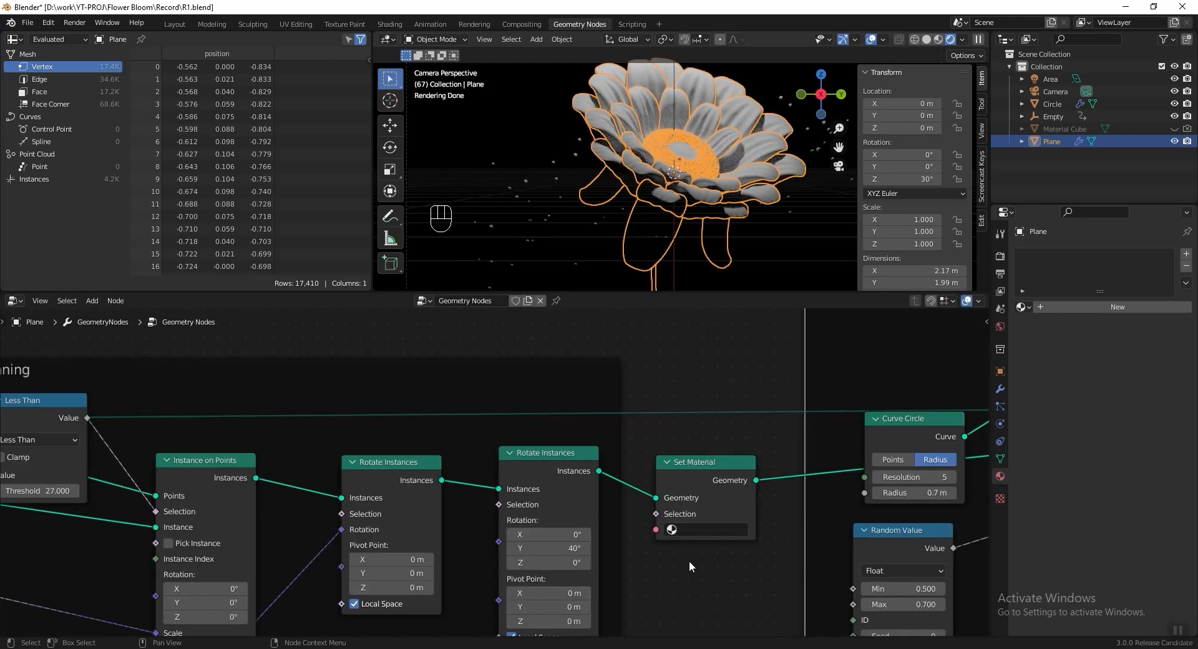
click(694, 532)
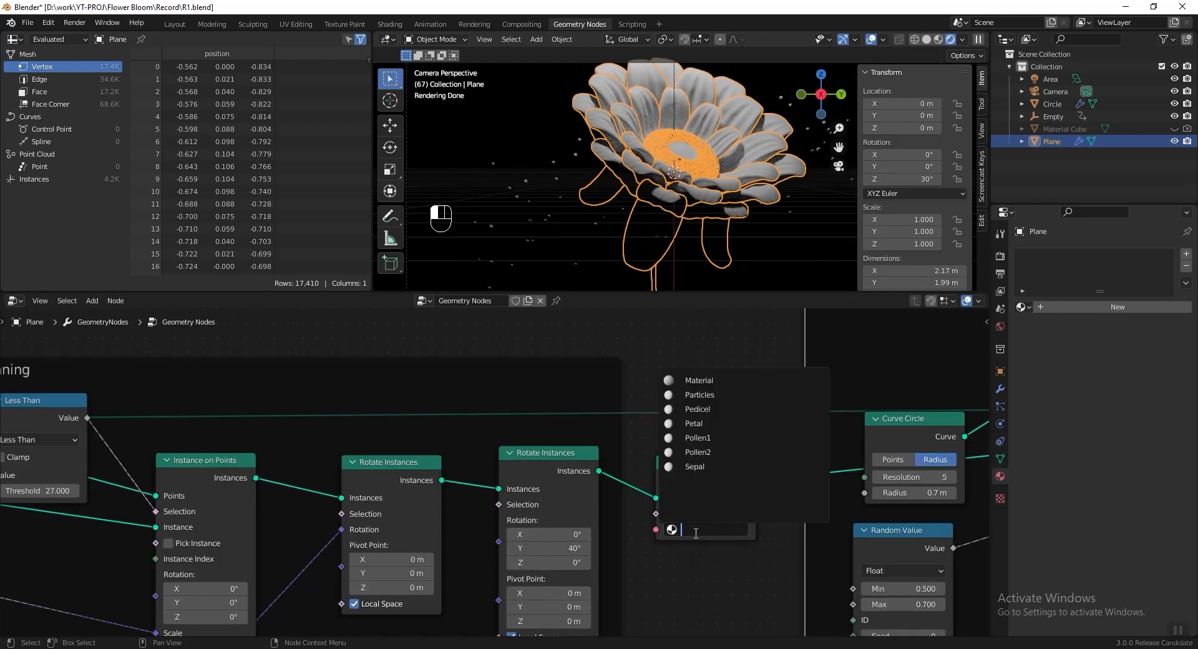
click(713, 423)
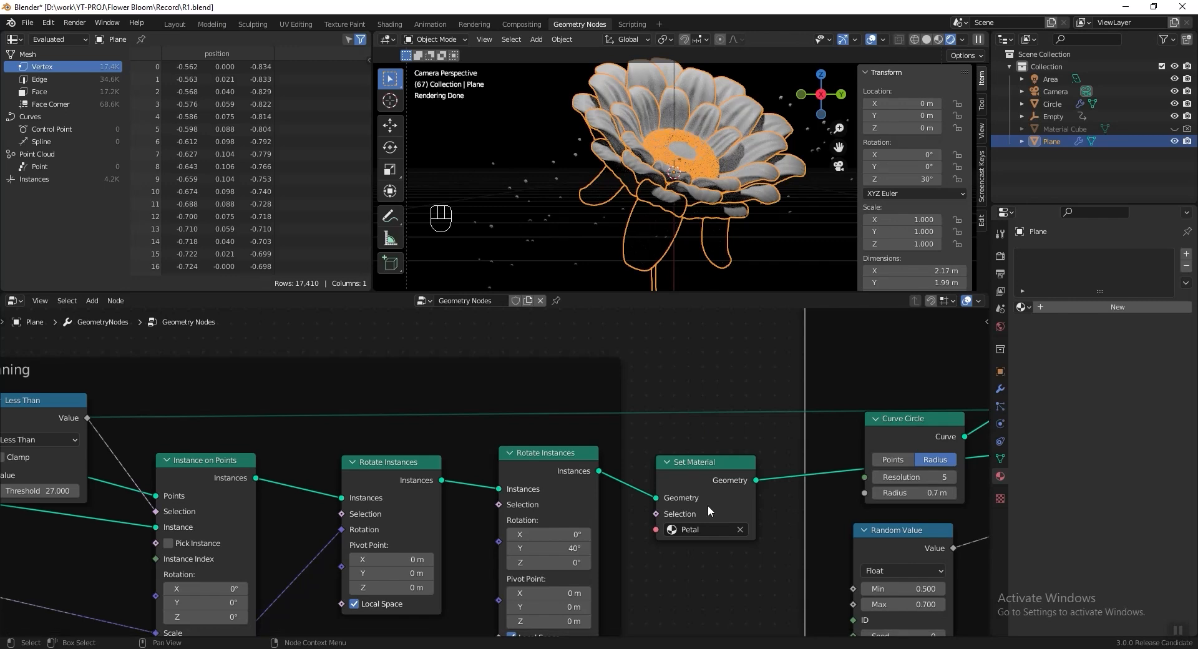
Step: Duplicate the Set Material node between the Sepal frame's last Rotate Instances and Join Geometry, and assign the Sepal material
scroll(708, 504, down, 3)
middle_drag(708, 504, 395, 486)
key(shift+d)
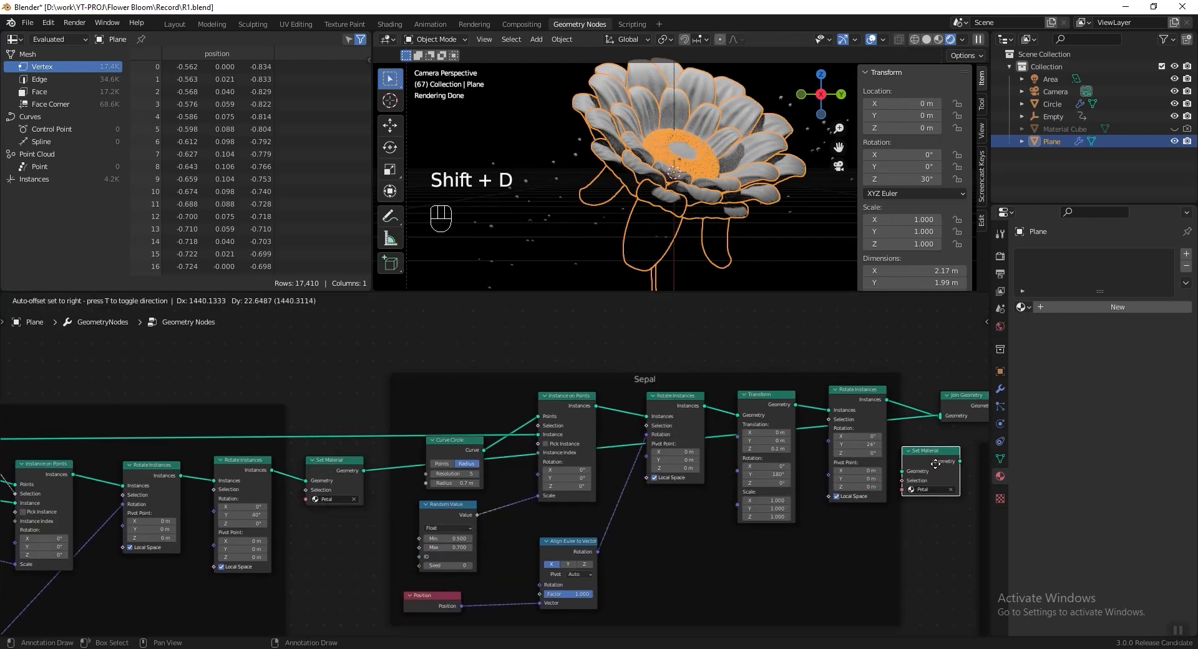
click(933, 464)
scroll(737, 494, up, 3)
middle_drag(735, 490, 574, 526)
drag(746, 544, 751, 399)
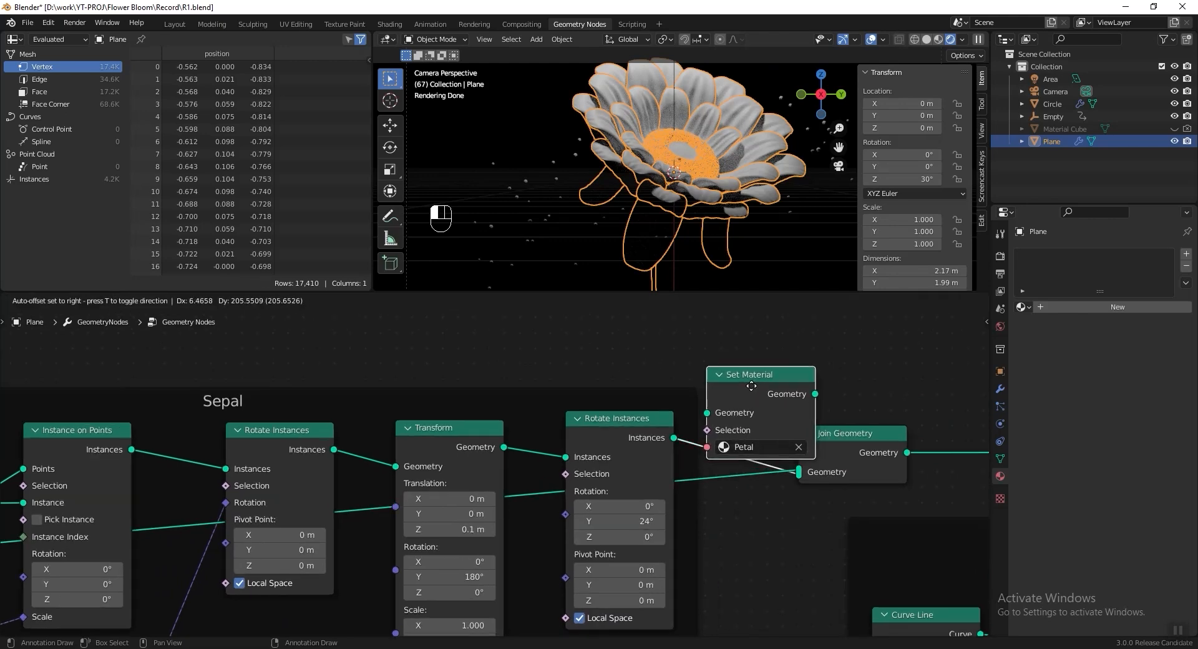
click(811, 452)
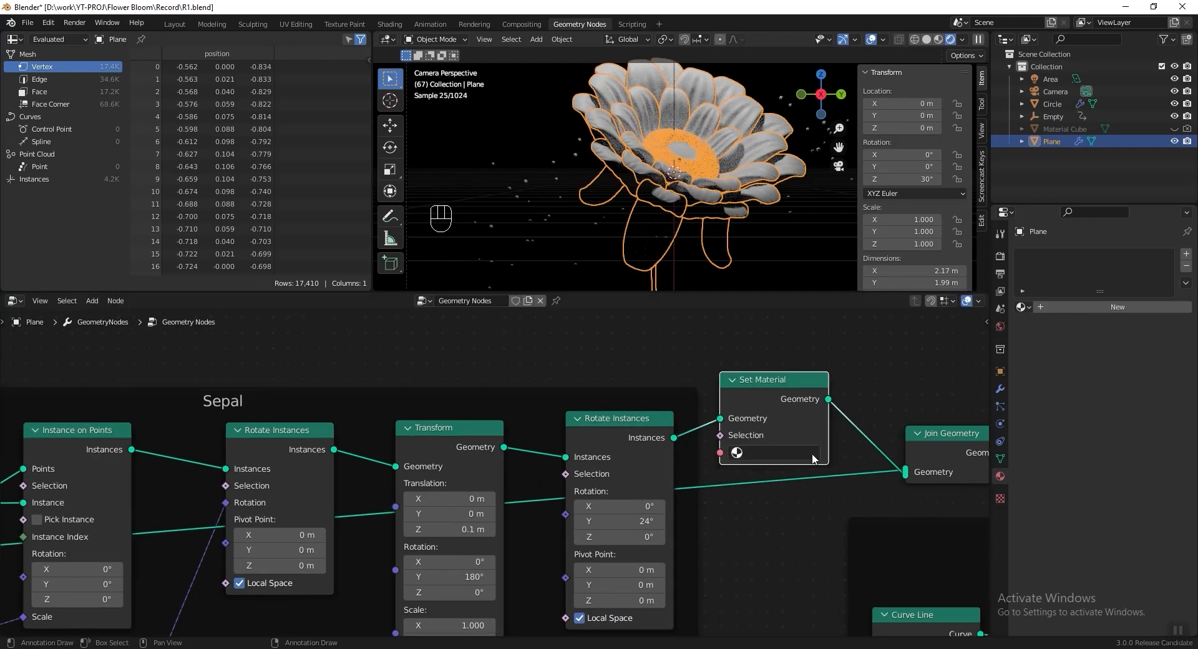
click(806, 454)
click(764, 569)
Step: Duplicate the Sepal Set Material node between the Receptacle frame's Transform node and Join Geometry, and save the file
scroll(769, 582, down, 3)
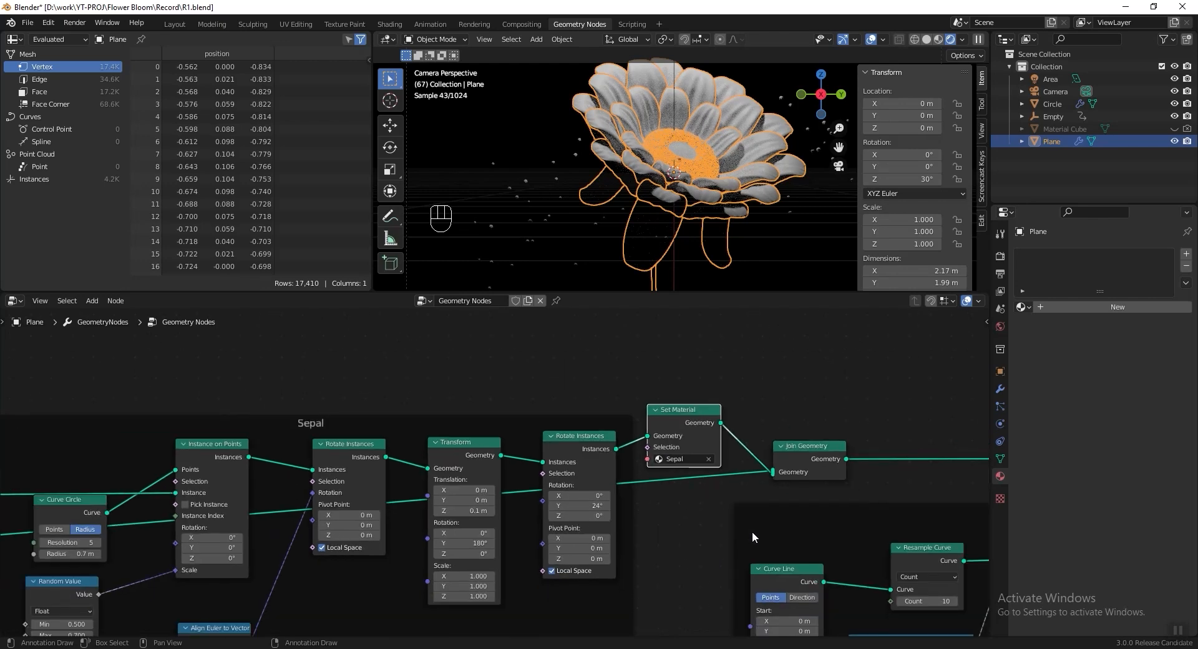
middle_drag(751, 530, 337, 441)
key(shift+d)
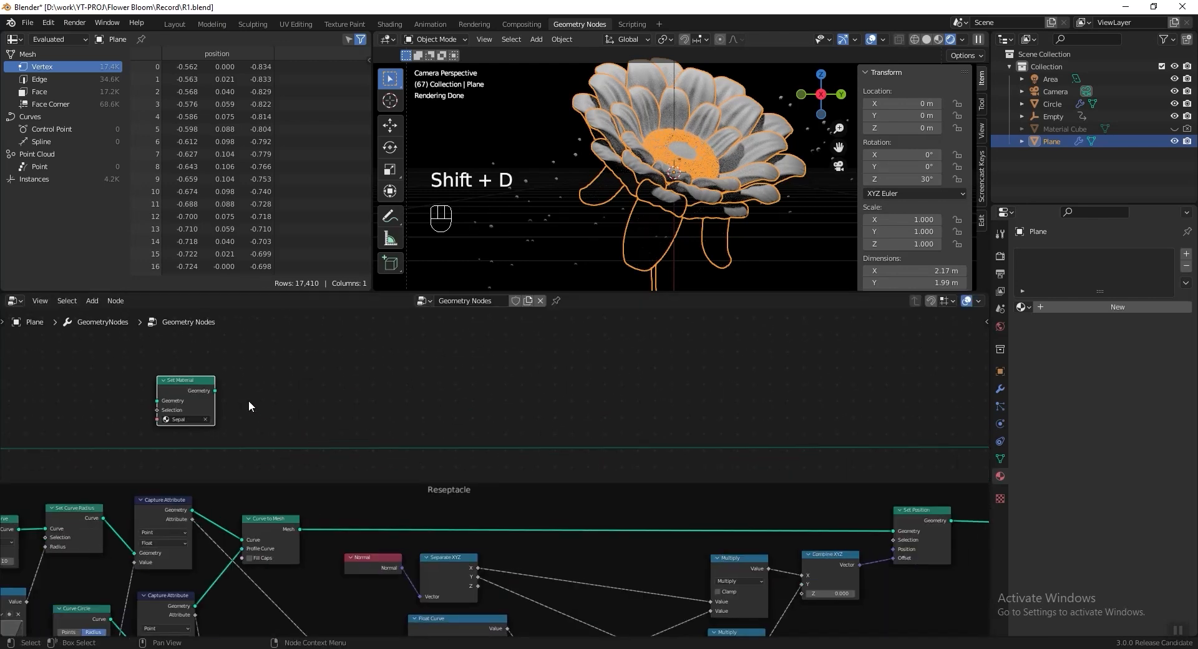
click(793, 476)
scroll(797, 470, up, 3)
middle_drag(797, 470, 562, 482)
scroll(511, 487, up, 6)
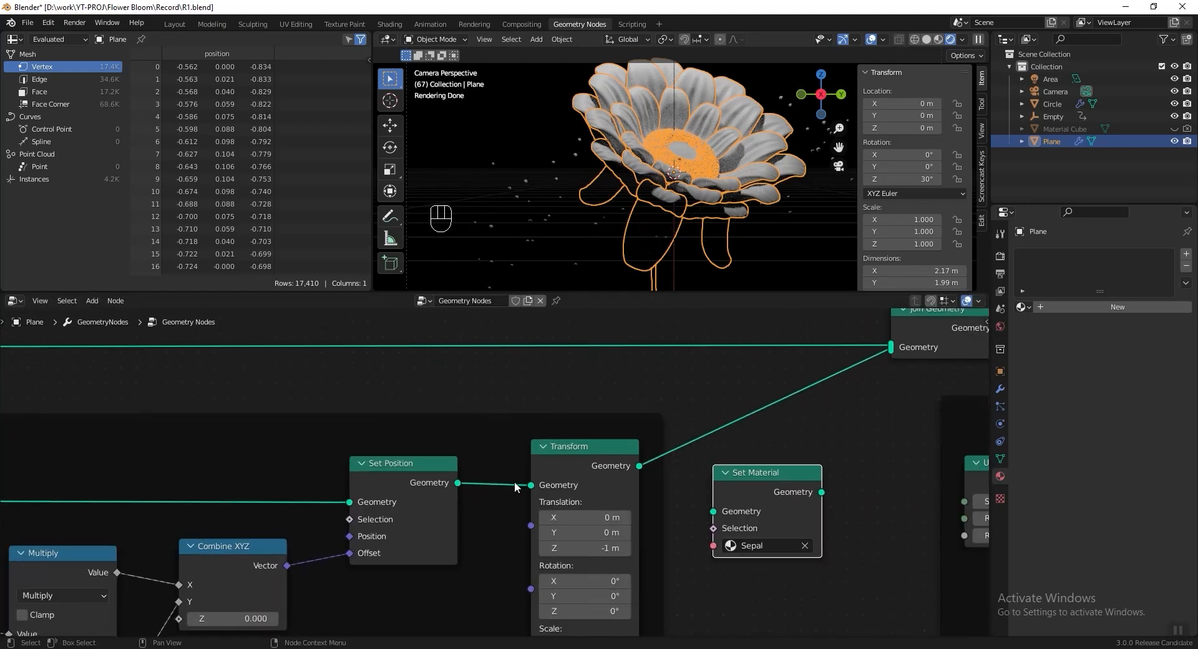
middle_drag(664, 489, 569, 523)
key(ctrl+z)
key(ctrl+z)
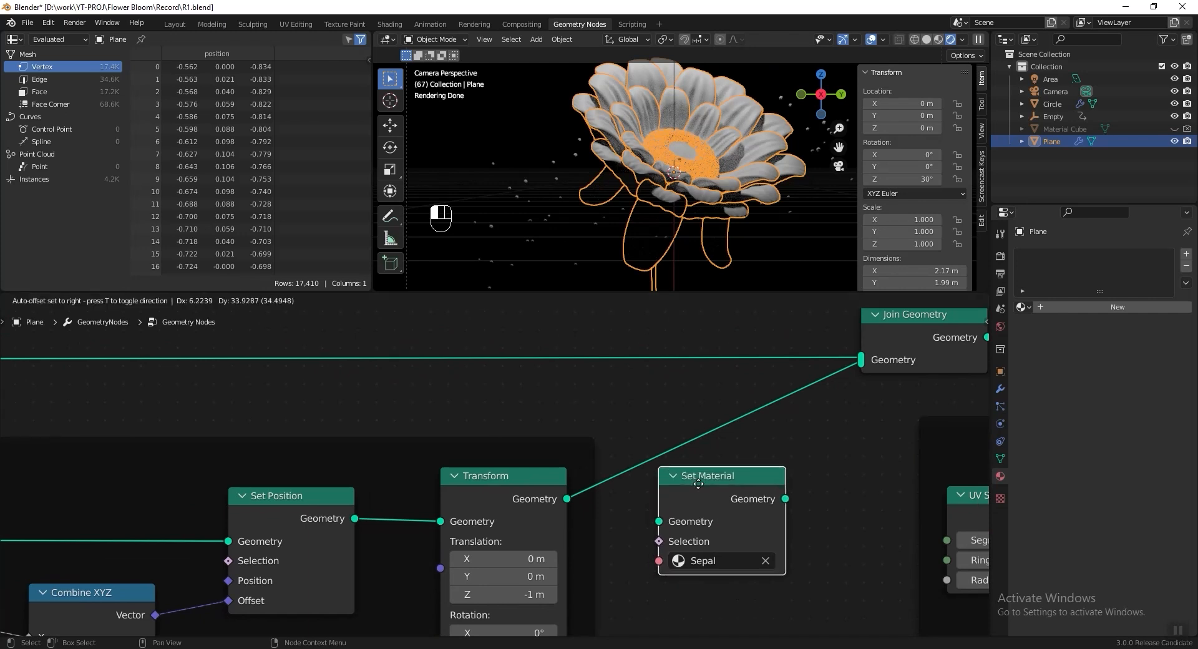
key(ctrl+s)
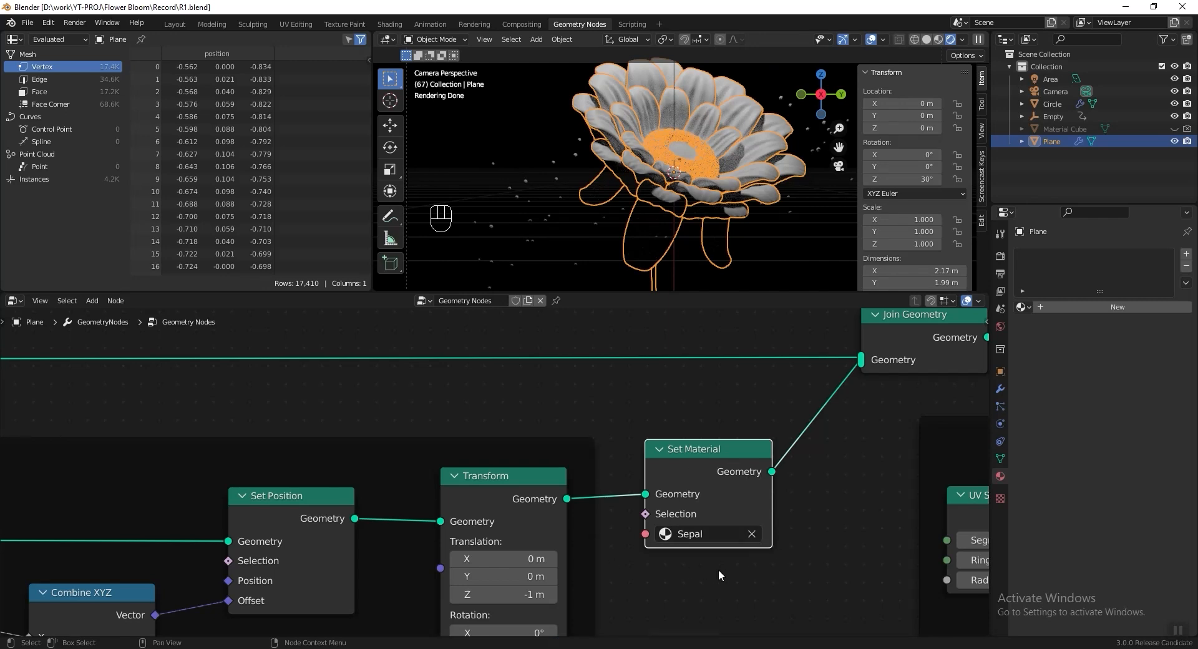
Step: Duplicate the Set Material node and insert it between the Pollen frame's Instance on Points and Join Geometry
scroll(496, 448, down, 3)
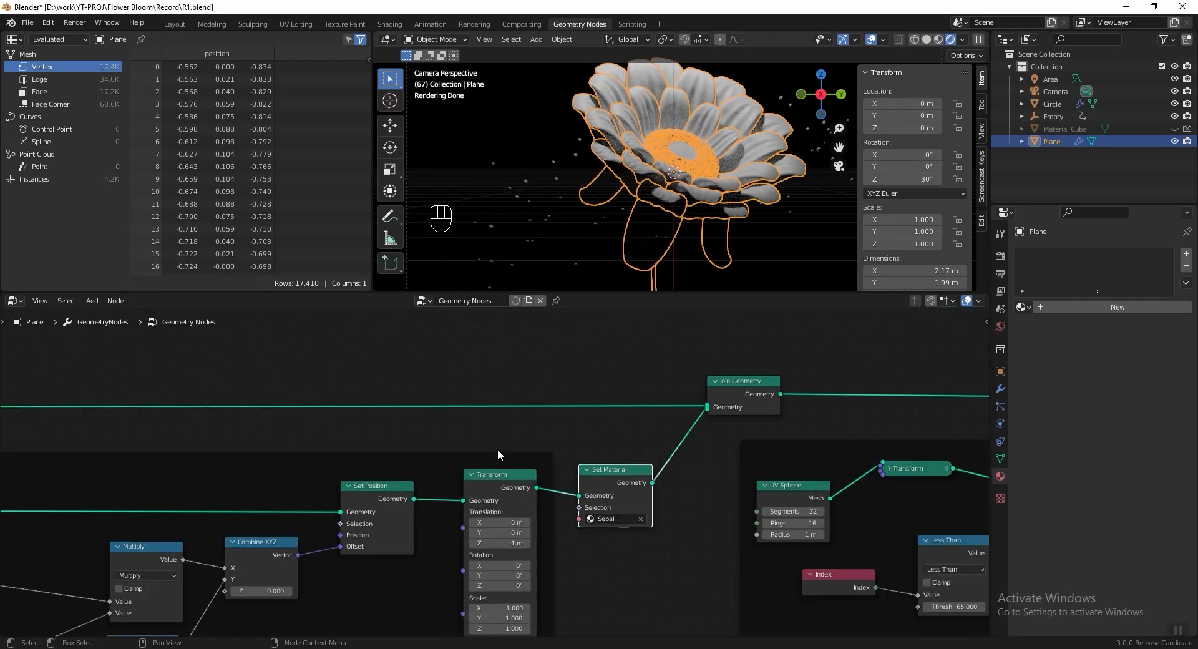
middle_drag(497, 448, 302, 514)
middle_drag(449, 494, 144, 553)
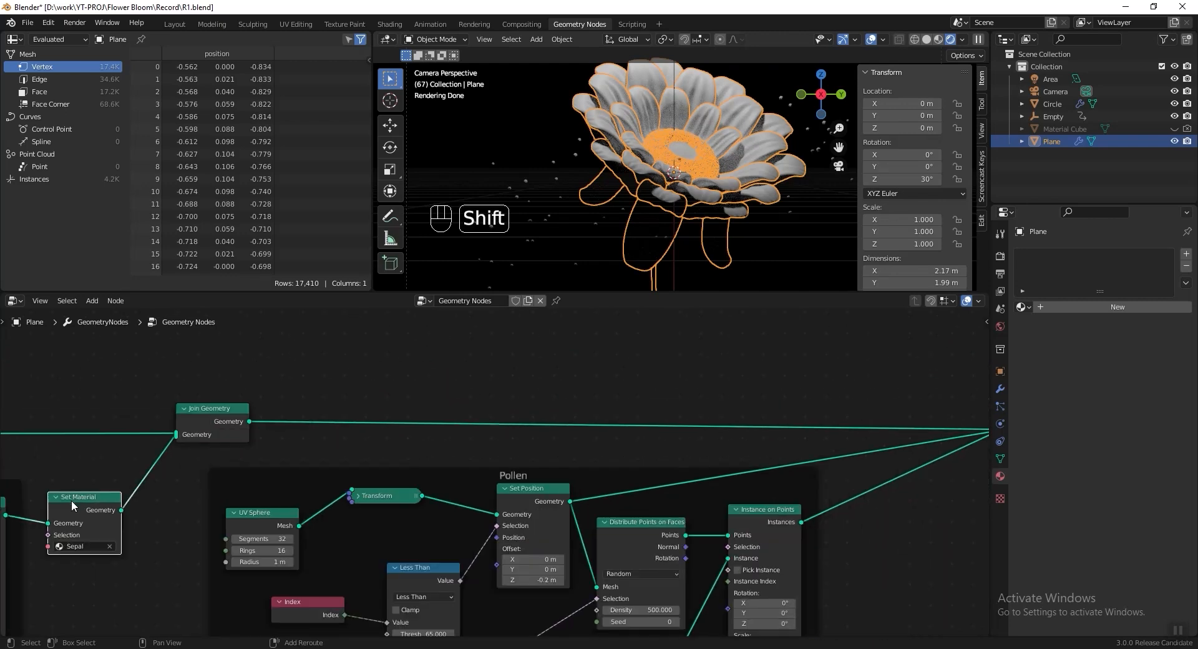
key(shift+d)
click(880, 530)
middle_drag(876, 530, 632, 477)
scroll(755, 463, up, 3)
drag(827, 497, 809, 456)
middle_drag(809, 456, 776, 492)
drag(776, 492, 767, 507)
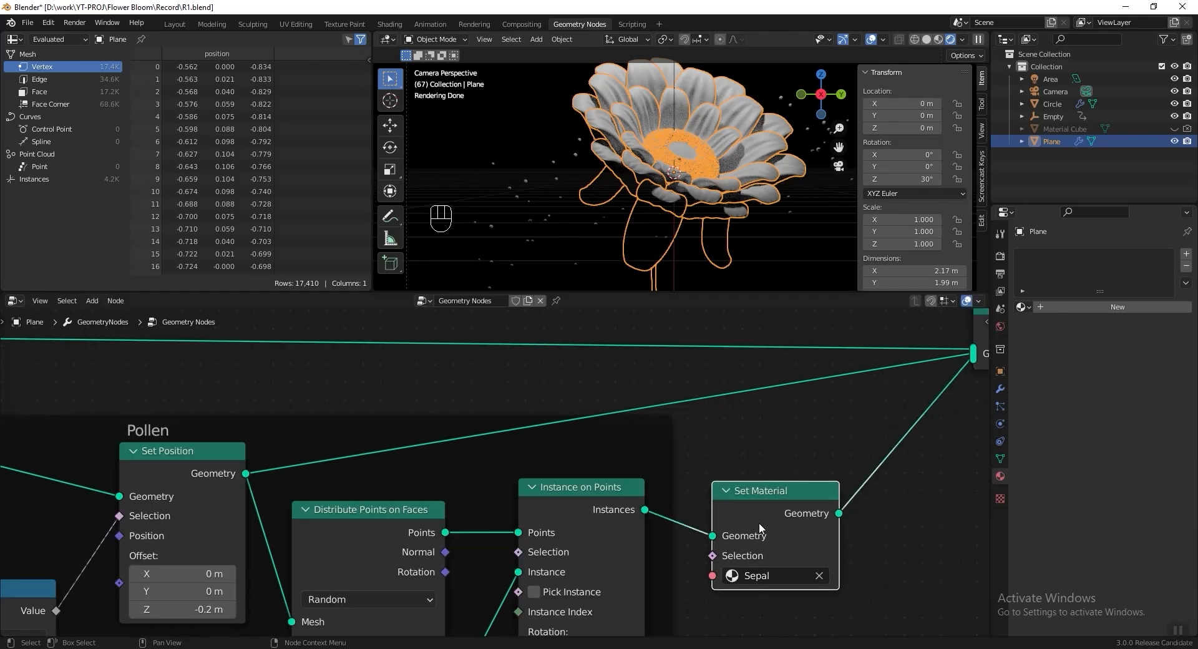
Step: Duplicate the Set Material node between the Pollen frame's Set Position and Join Geometry, and assign the Pollen1 material
key(shift+d)
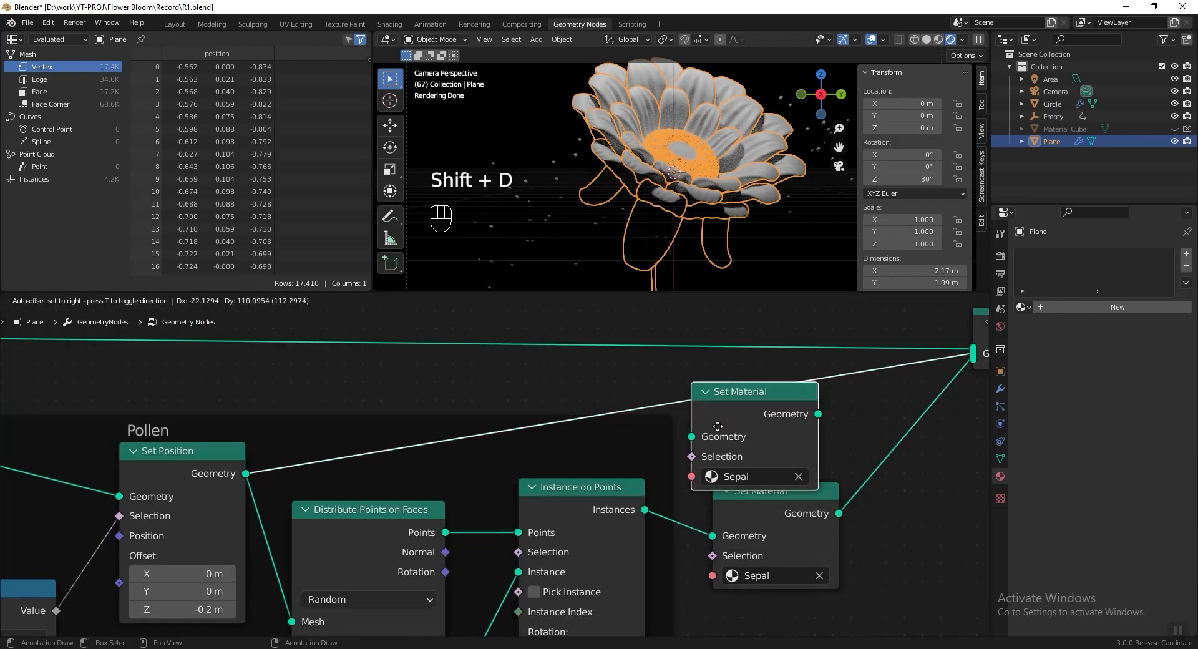
click(750, 396)
middle_drag(755, 405, 733, 407)
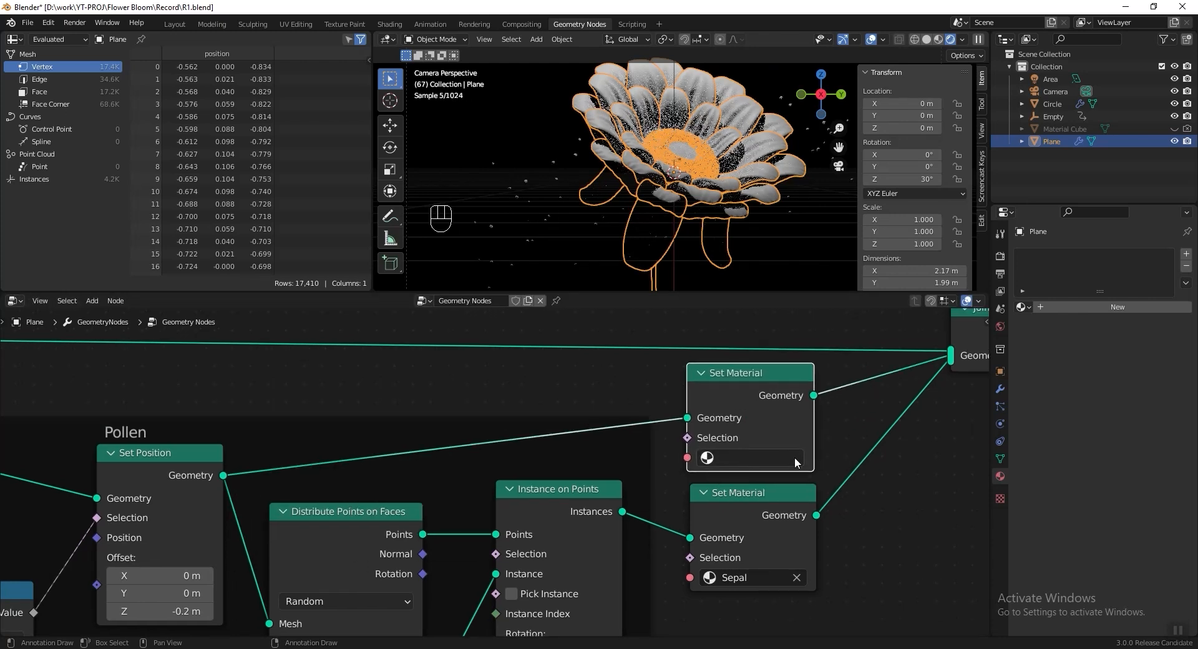
click(743, 457)
click(785, 341)
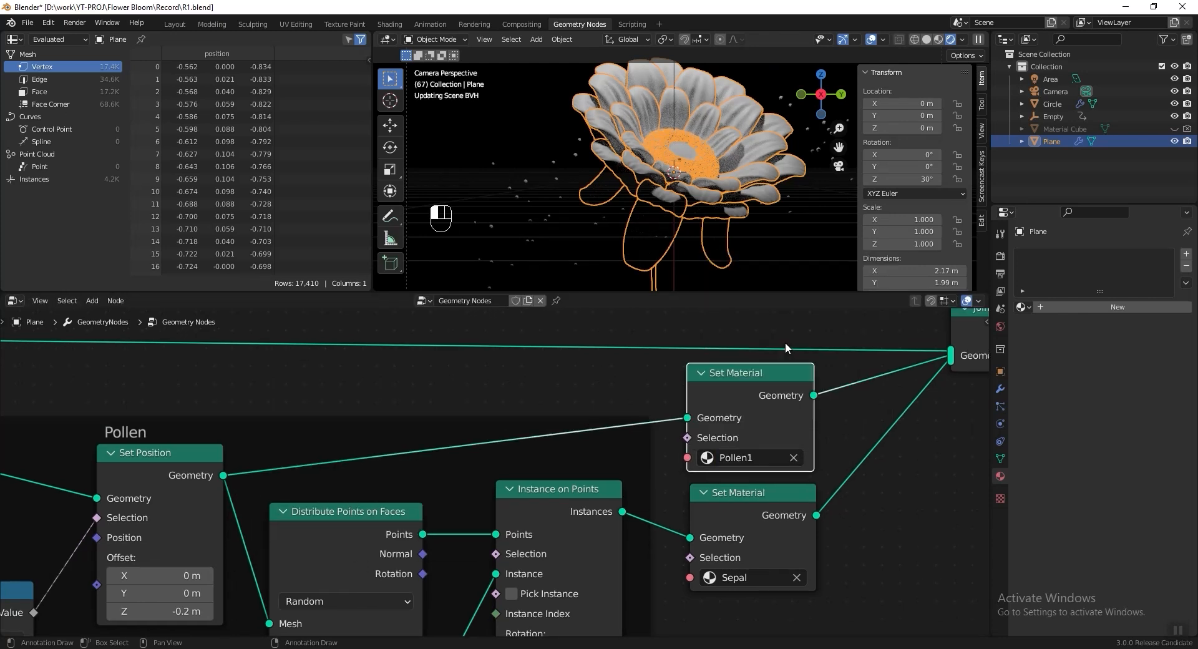
Step: Assign the Pollen2 material to the Set Material node that follows the Pollen frame's Instance on Points
click(797, 579)
click(783, 576)
click(791, 478)
Step: Duplicate the Set Material node between the Pedicel frame's Curve to Mesh and Join Geometry, and assign the Pedicel material
scroll(744, 463, down, 3)
scroll(665, 500, down, 3)
middle_drag(665, 500, 156, 513)
key(shift+d)
scroll(955, 504, up, 5)
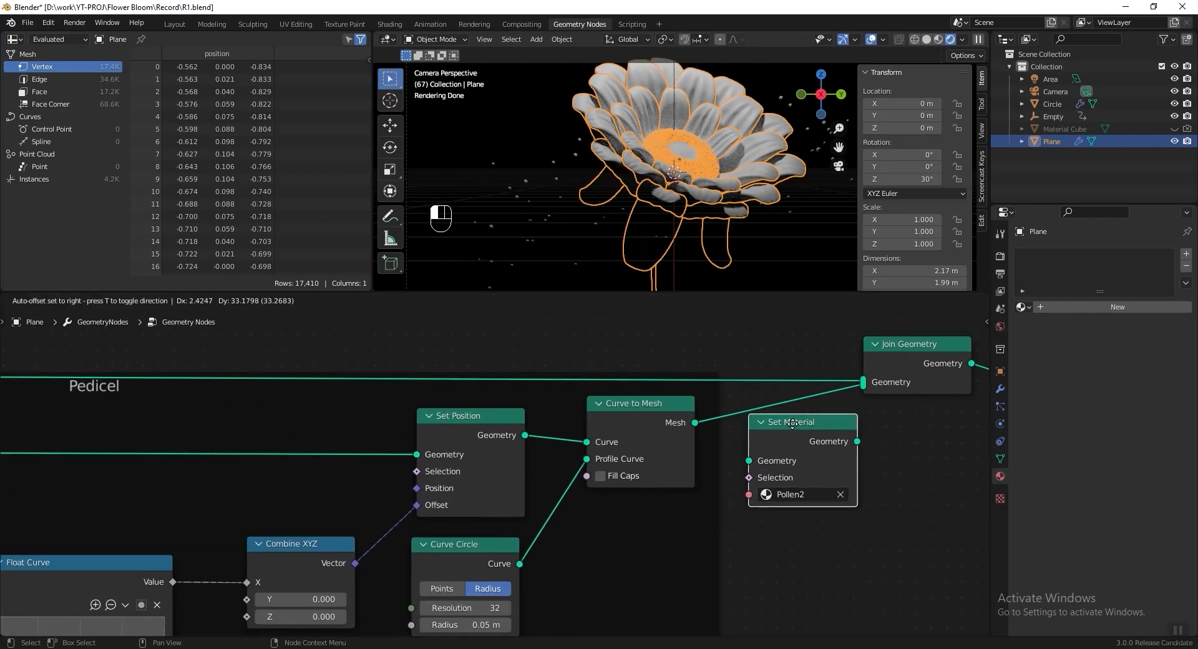
click(802, 409)
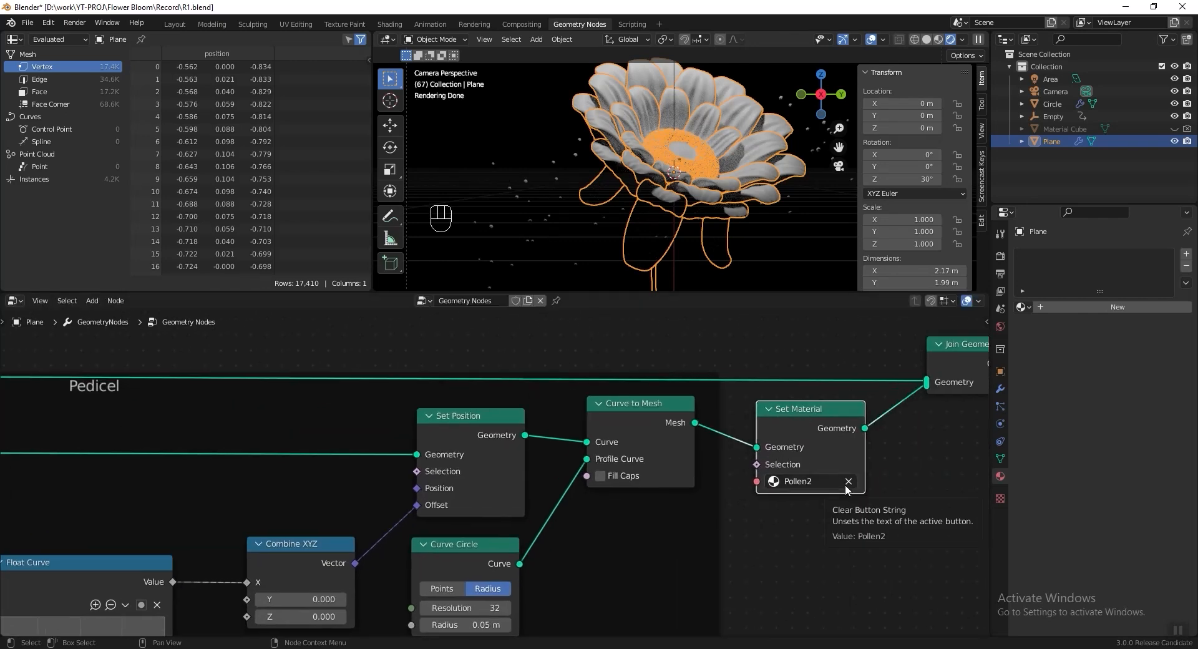
click(910, 350)
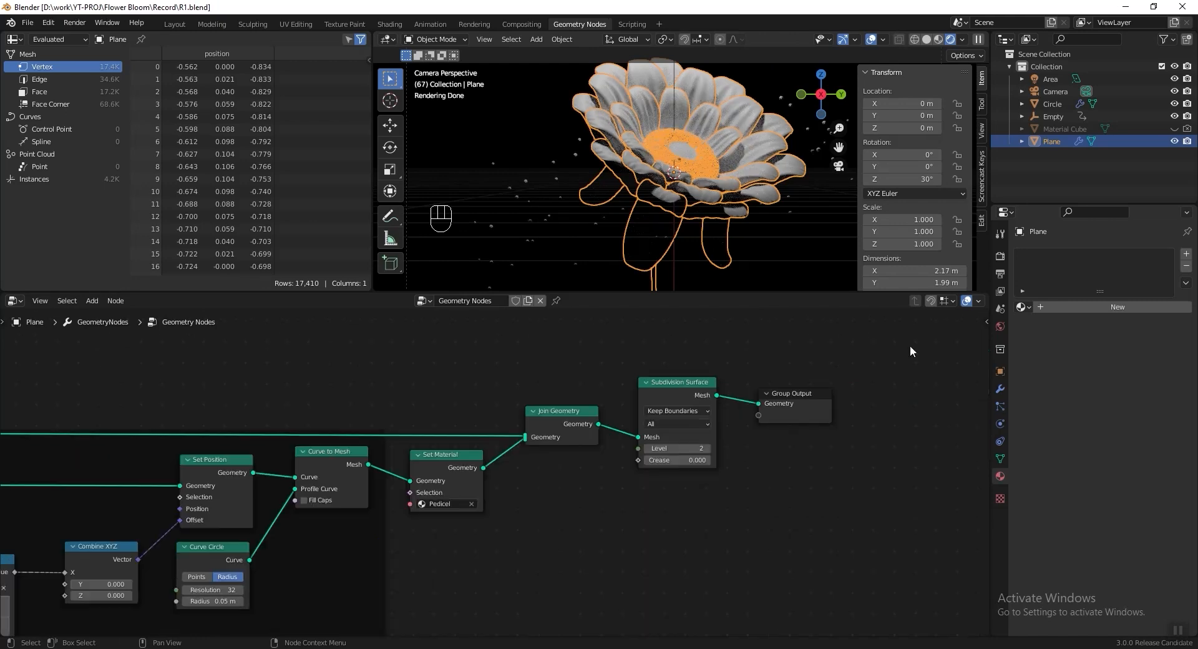
Step: Select Material Cube, switch the node area to the Shader Editor, and frame the nodes of the Petal material
click(1058, 128)
click(1038, 133)
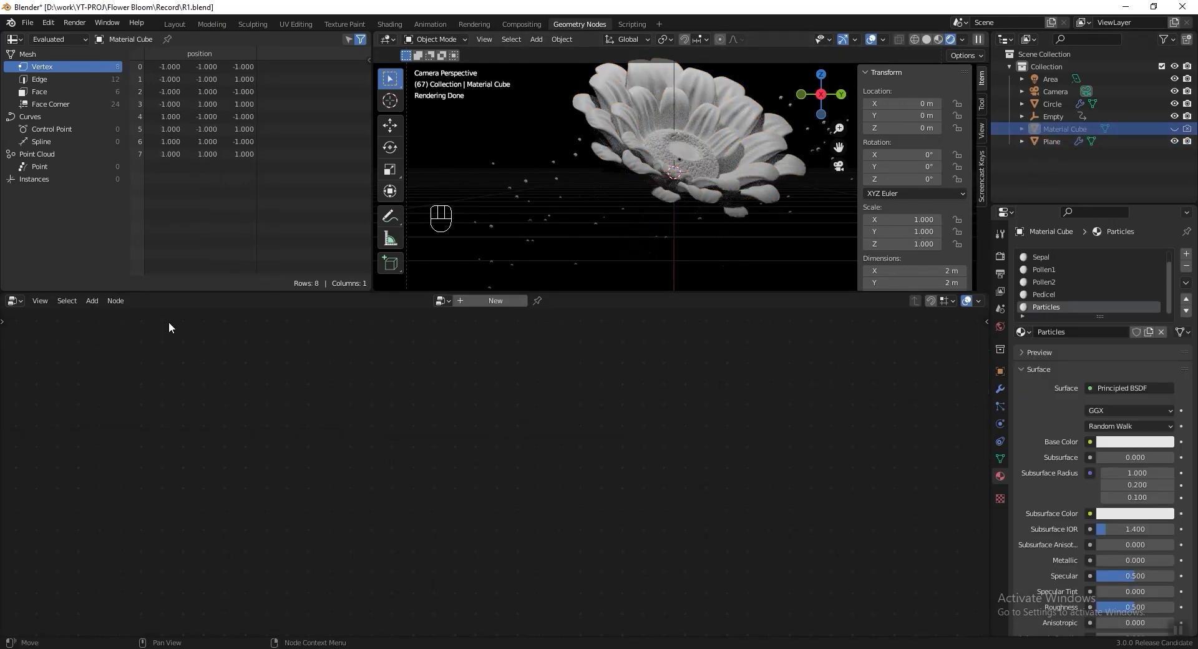
click(14, 300)
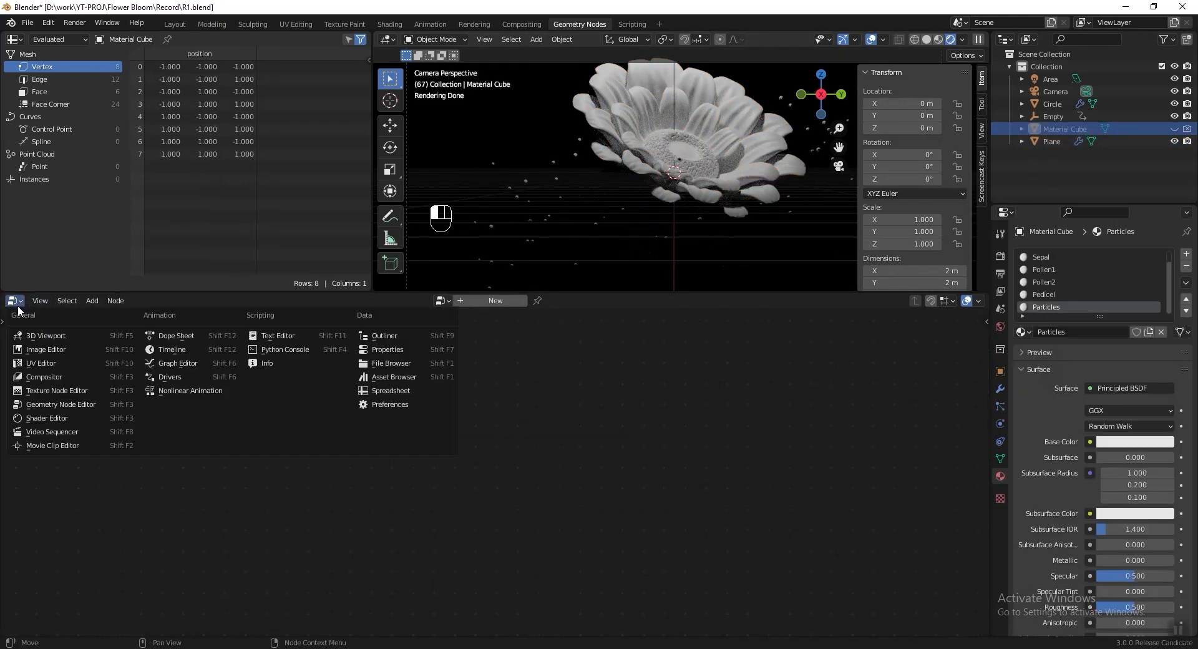
click(53, 418)
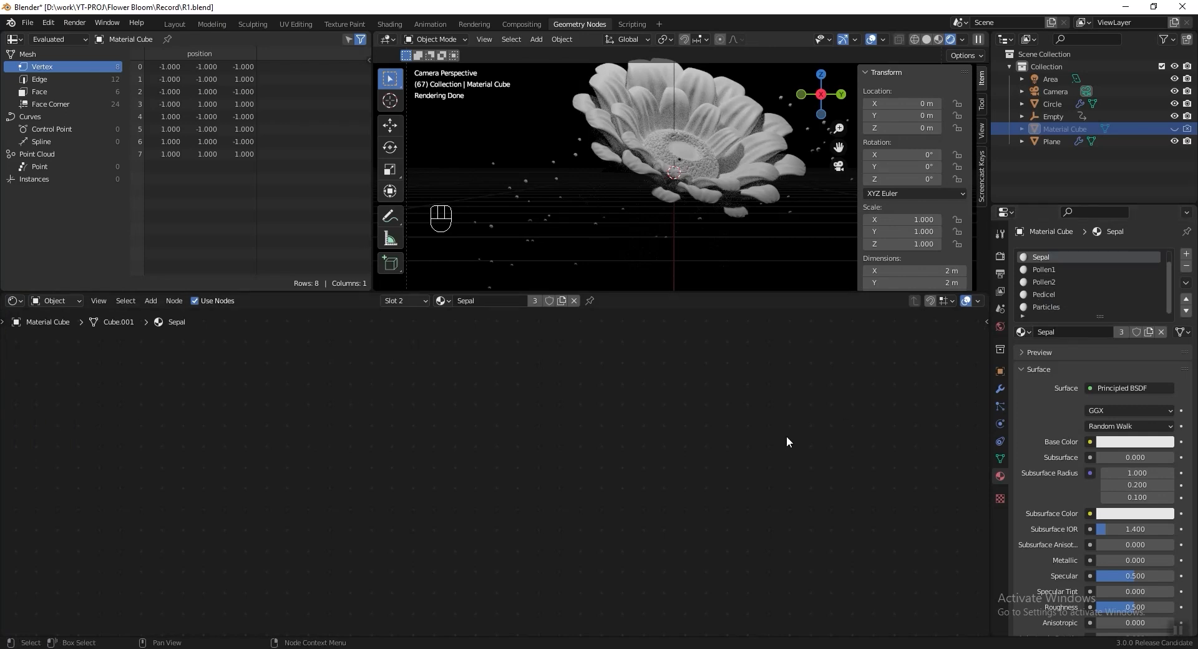
scroll(1039, 289, up, 1)
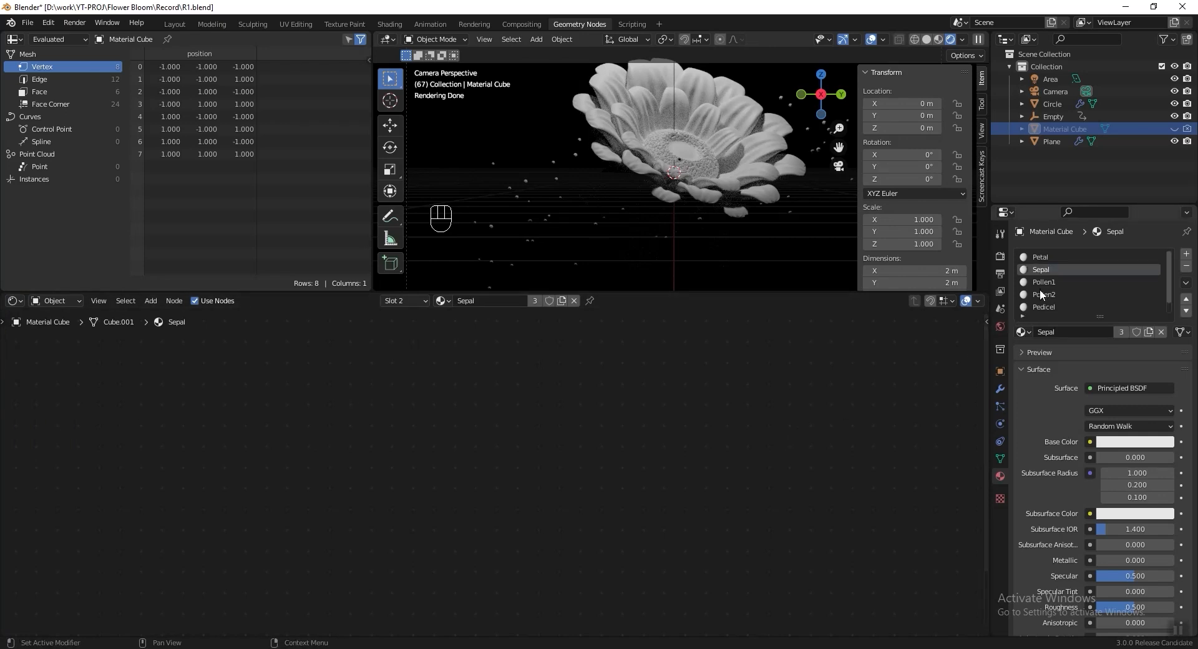
click(1053, 259)
key(KP_Decimal)
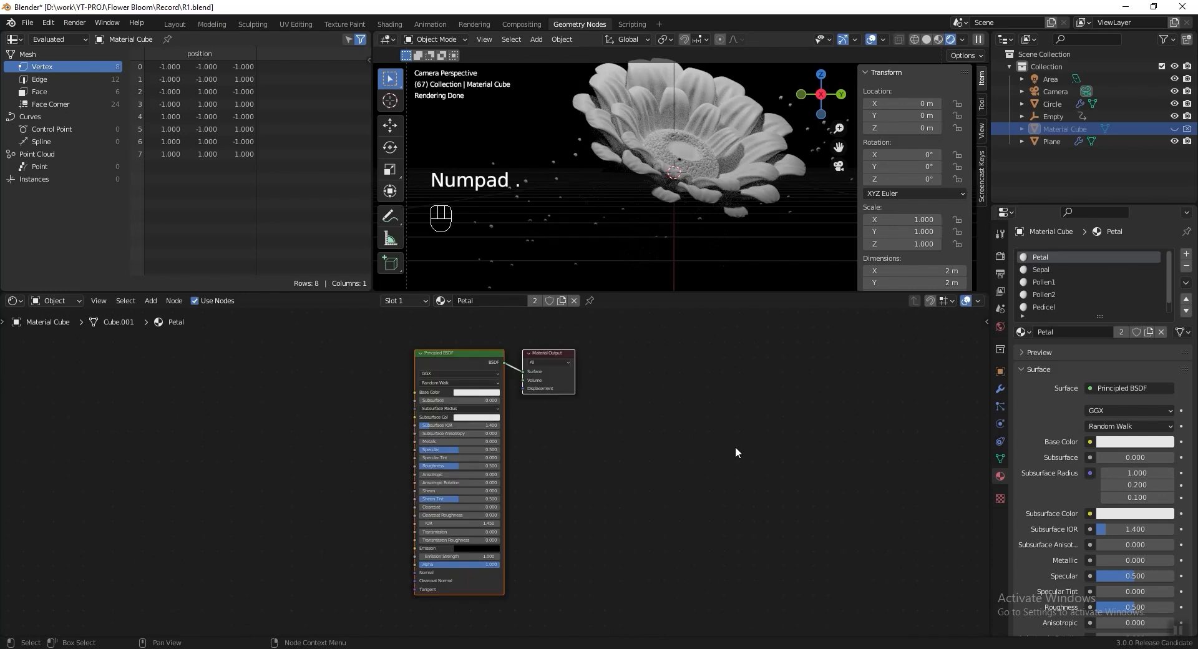
Step: Set the Petal material's base color to hex E7A300
scroll(624, 450, up, 3)
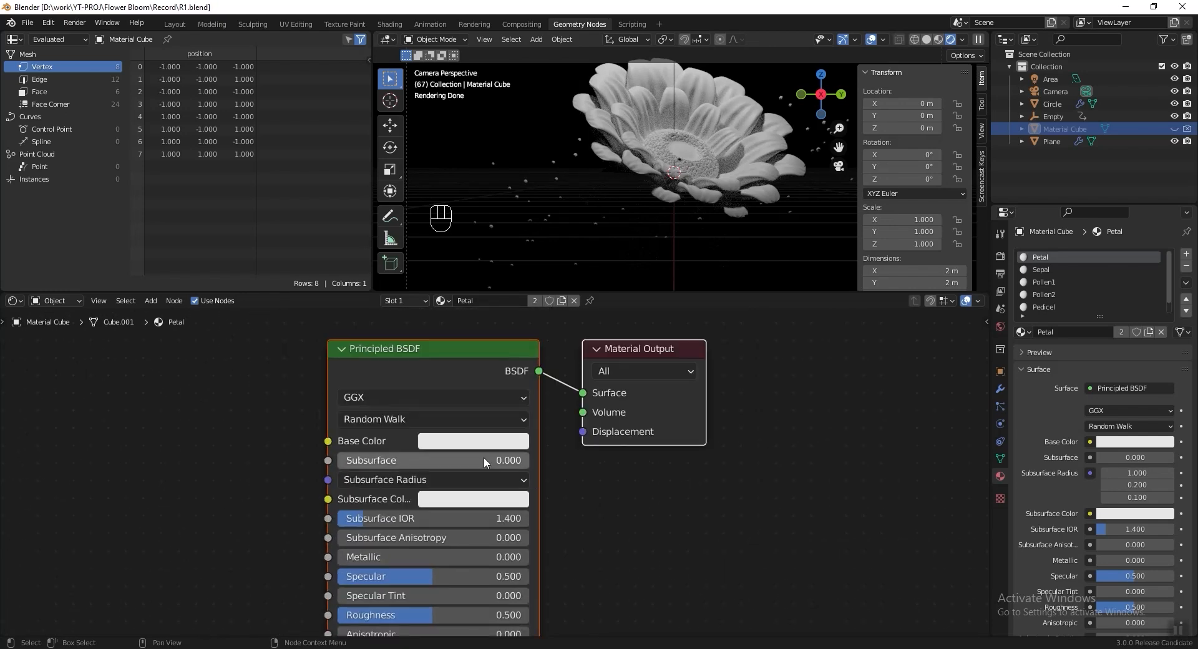
click(499, 440)
click(564, 340)
click(490, 360)
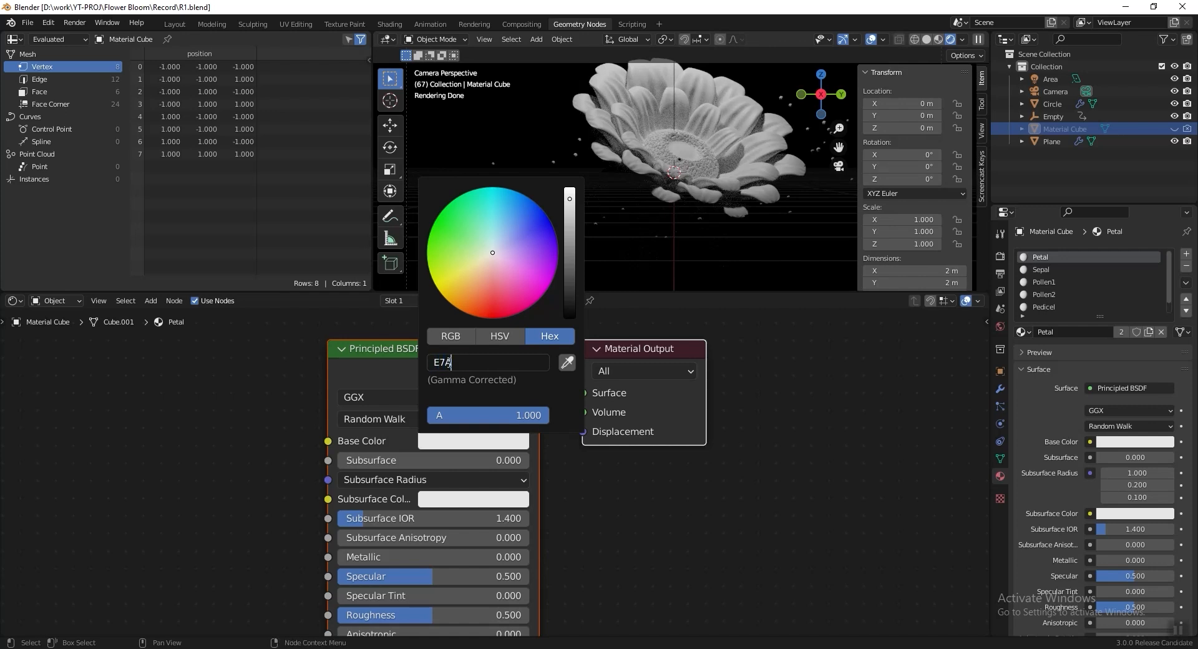
text(E7A300)
key(Return)
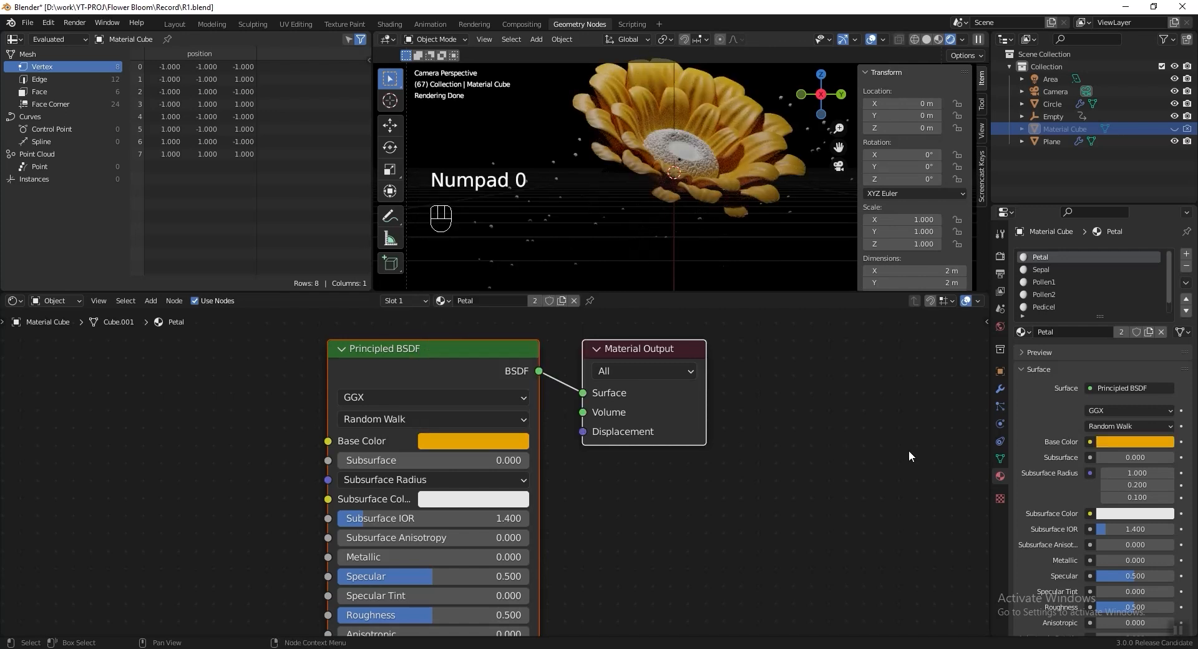
scroll(744, 429, down, 2)
middle_drag(727, 470, 743, 448)
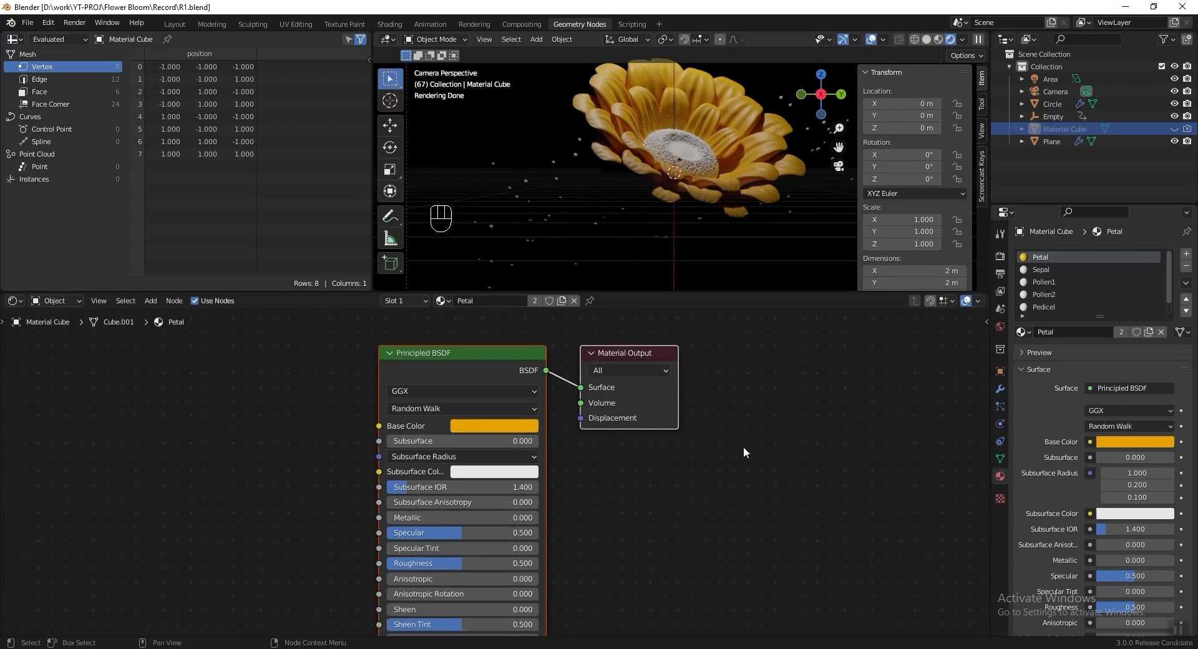
Step: Turn the Shader Editor area into a 3D Viewport showing the scene from the top
click(15, 301)
click(77, 338)
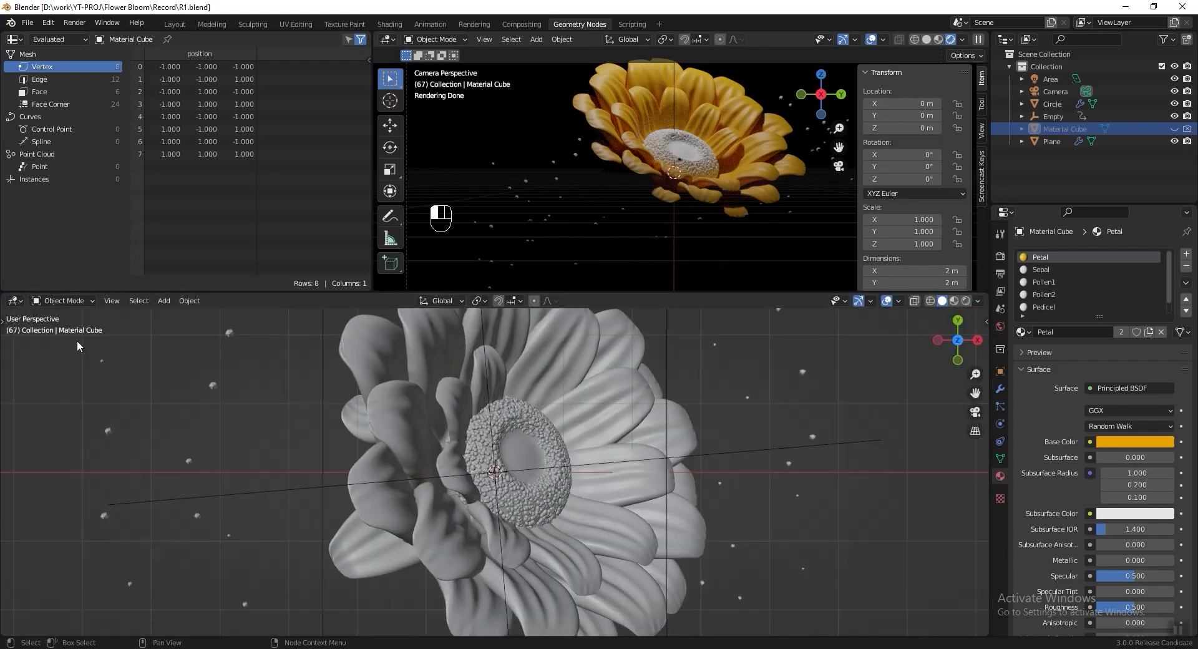
key(KP_7)
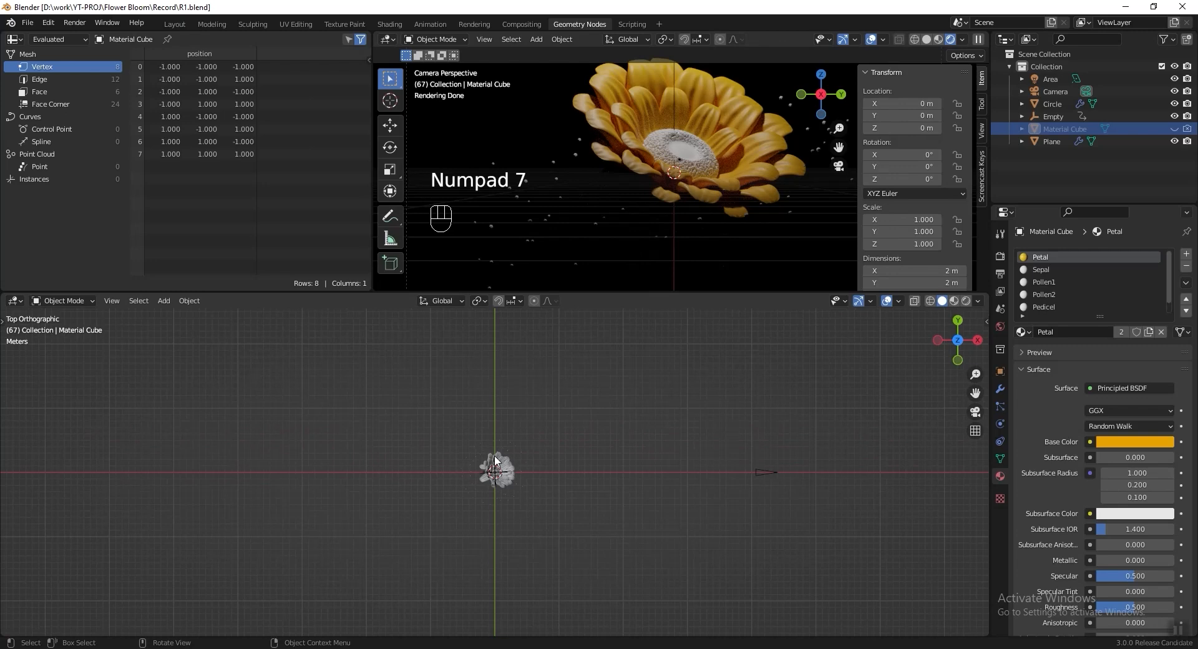
Step: Set the area light's size to 5 m and its power to 1000 W
click(1054, 79)
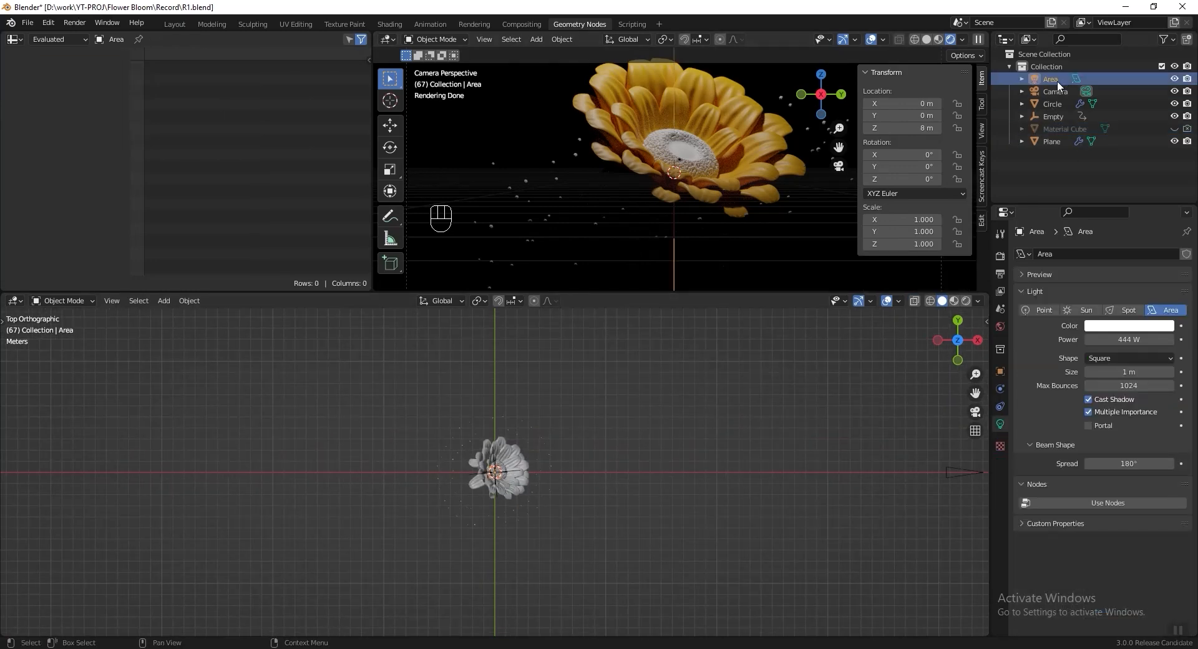
scroll(683, 465, up, 4)
drag(1136, 376, 1173, 375)
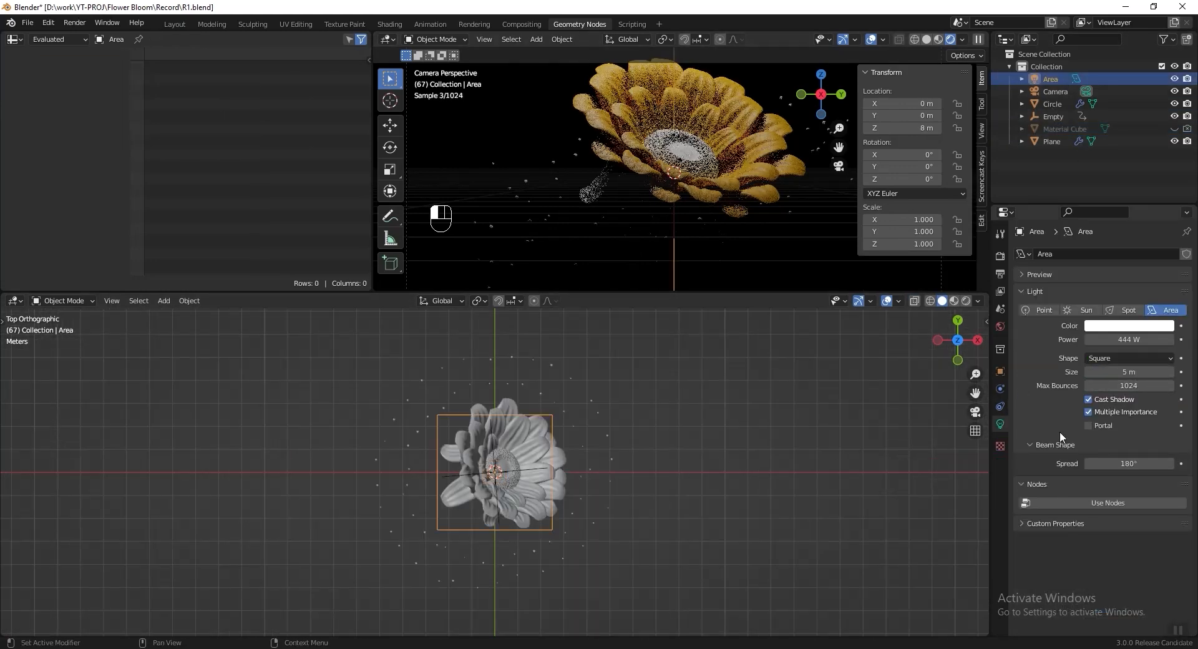
click(1162, 338)
text(1000)
key(Return)
Step: Duplicate the area light and place the copy at X 12 m, Y 14 m, Z 0 m
key(shift+d)
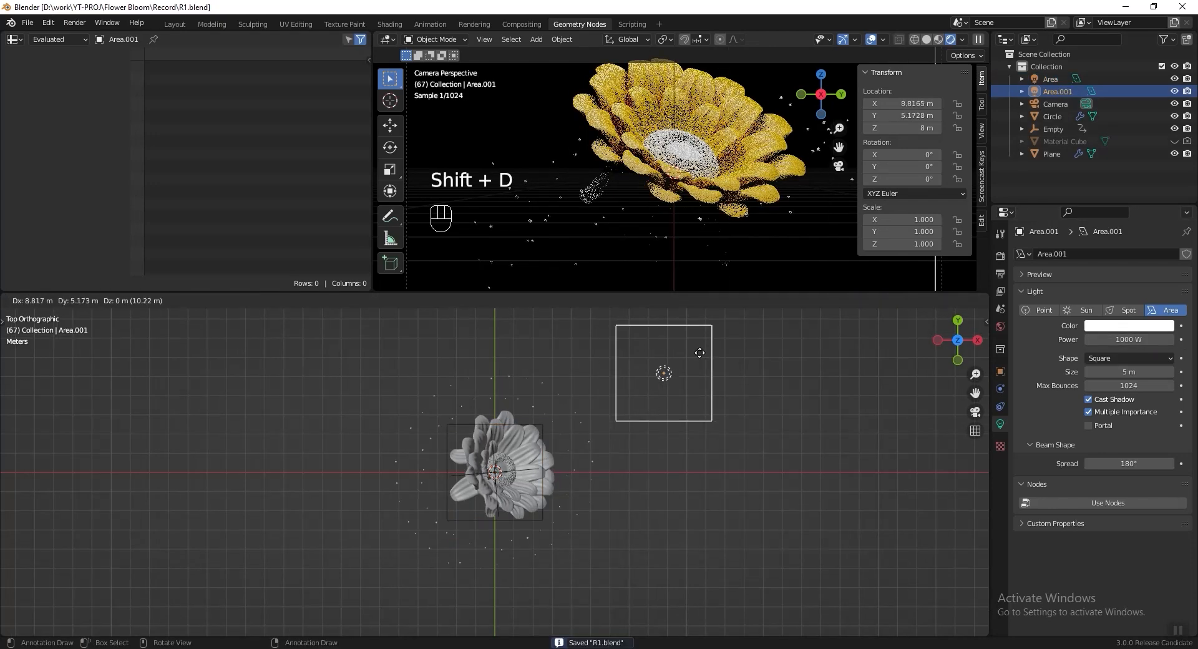
click(691, 402)
shift+middle_drag(690, 401, 673, 456)
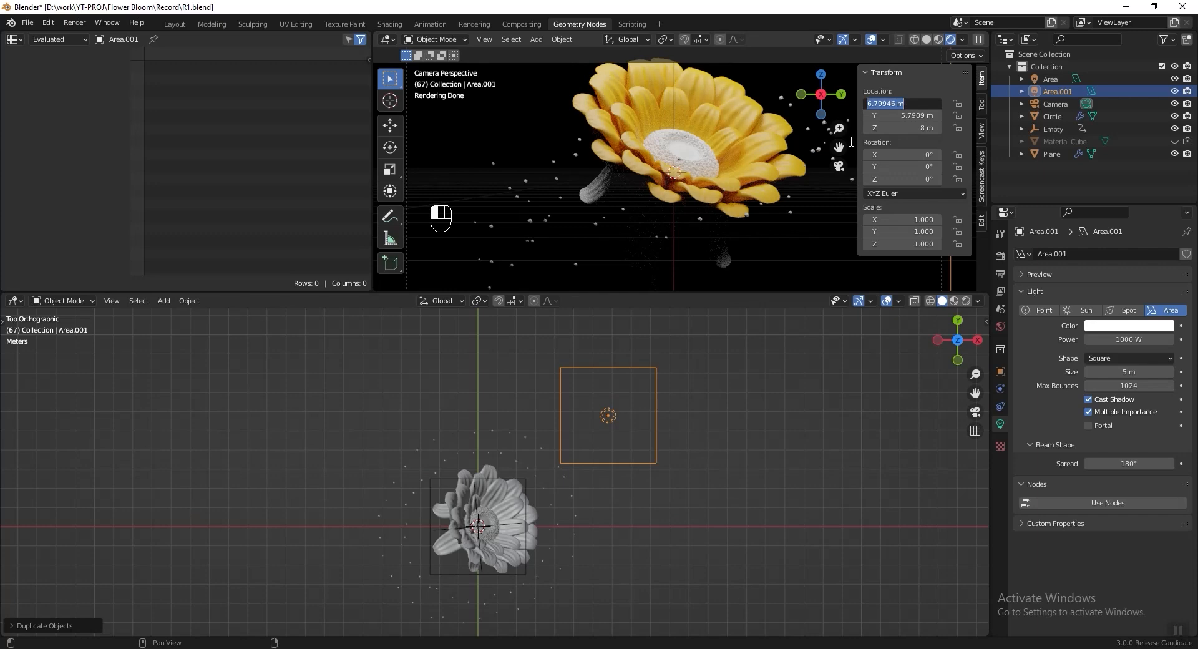
text(12)
key(Tab)
text(14)
key(Tab)
text(0)
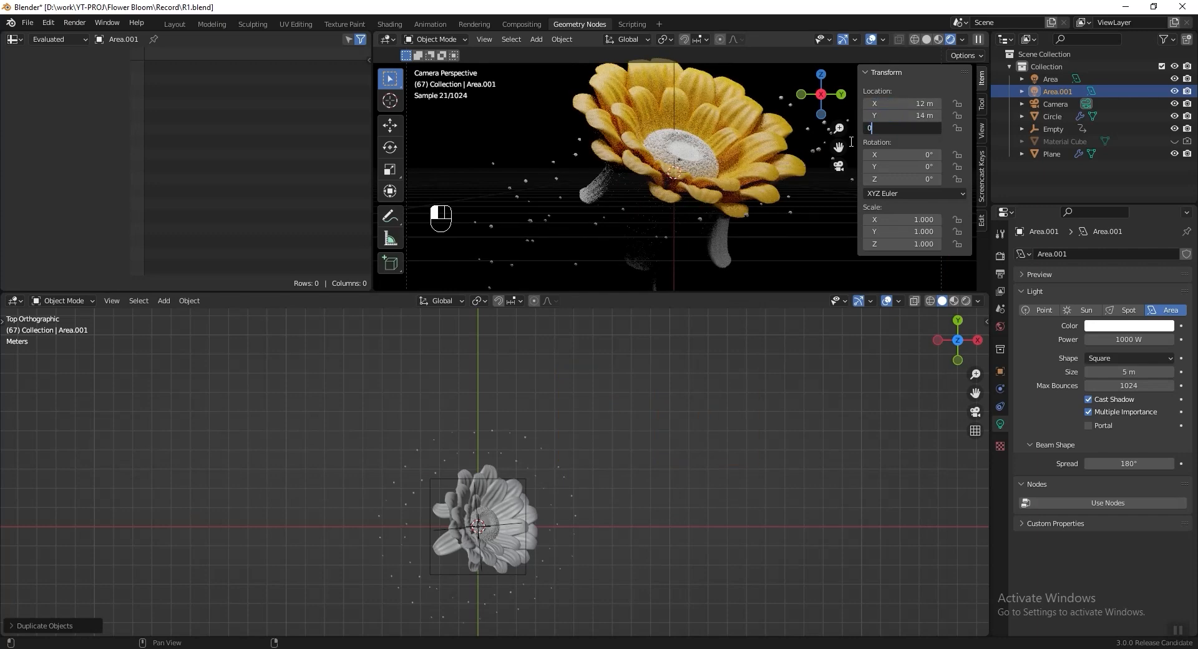
key(Return)
key(KP_7)
Step: Rotate the duplicated area light to X -50° and Y 90°, and set its size to 10 m
click(901, 158)
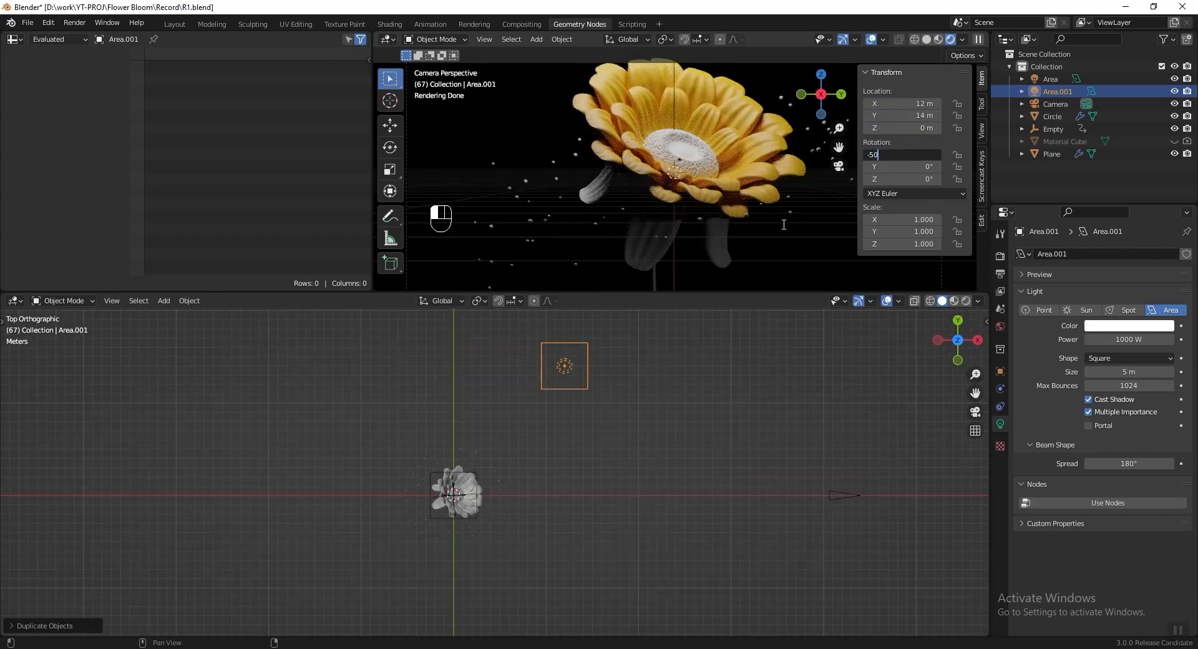
text(-50)
key(Tab)
text(90)
key(Return)
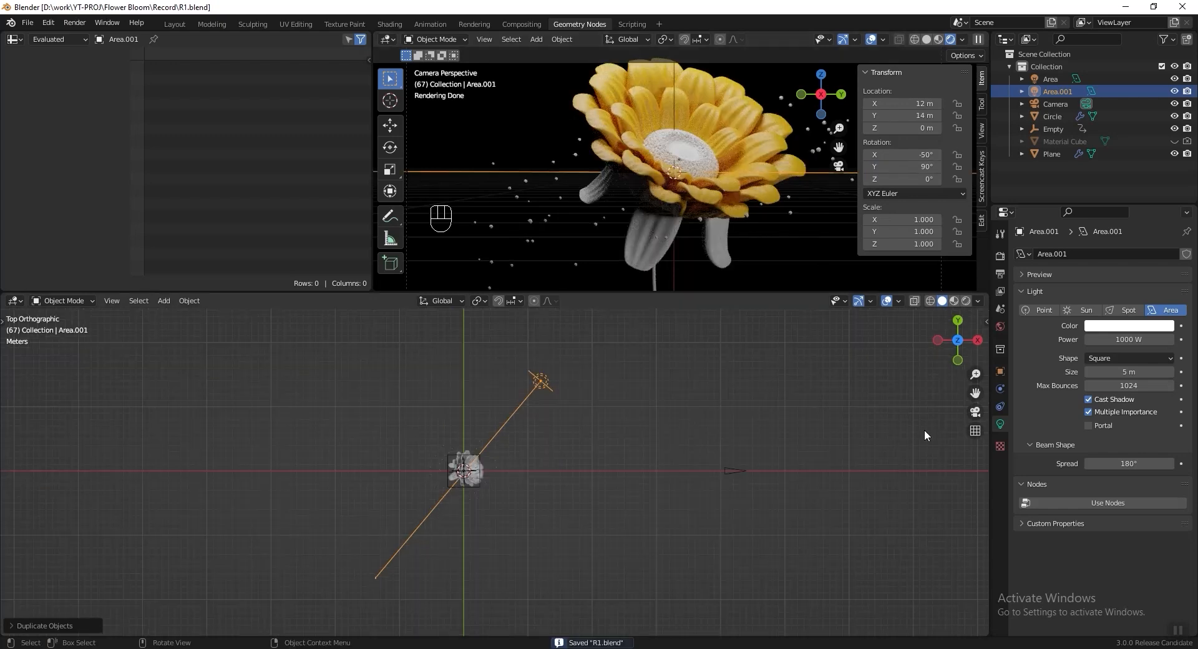
click(1135, 372)
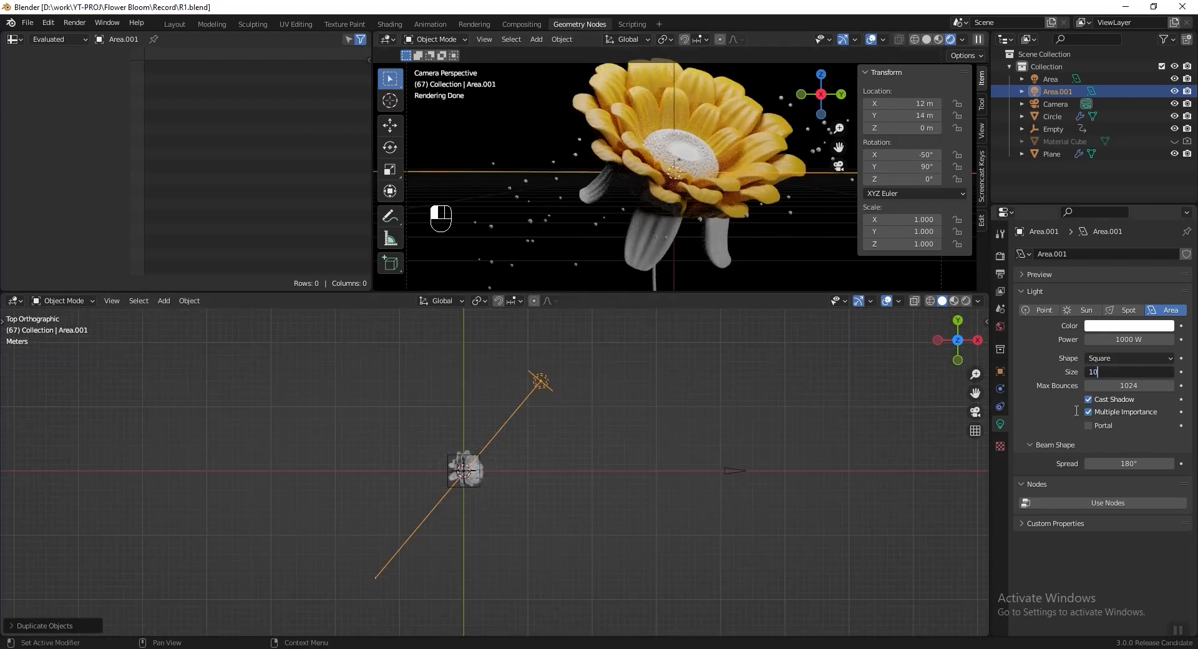
key(Return)
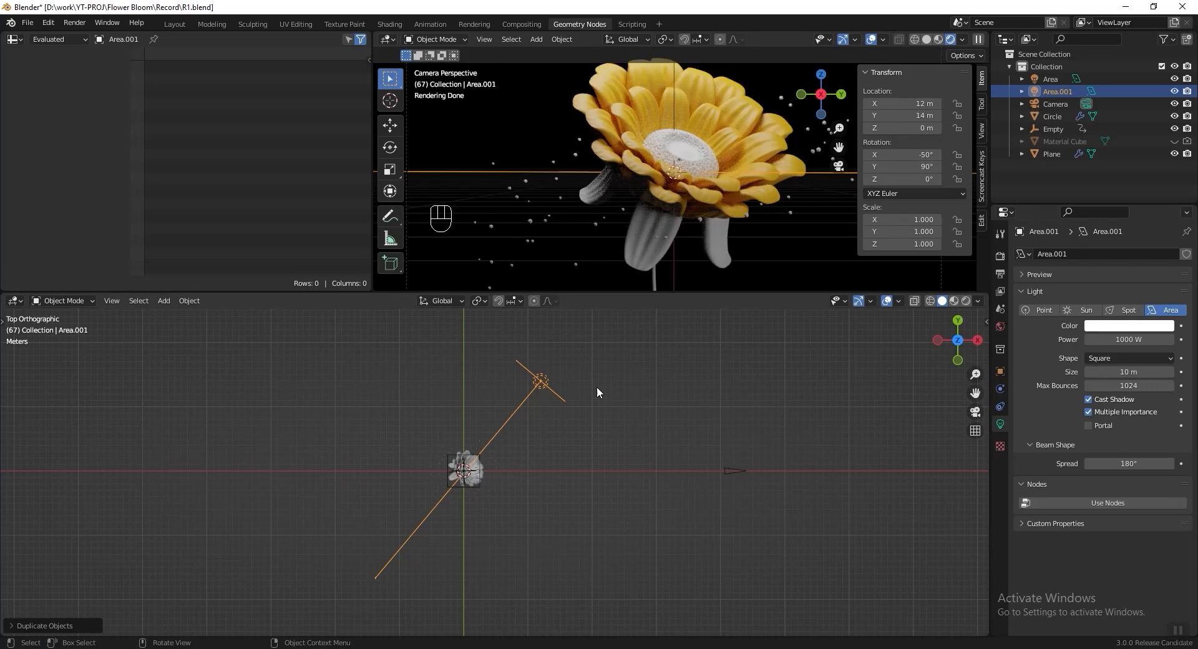
Step: Duplicate the 10 m area light and place the copy at X 12 m, Y -14 m
key(shift+d)
click(563, 446)
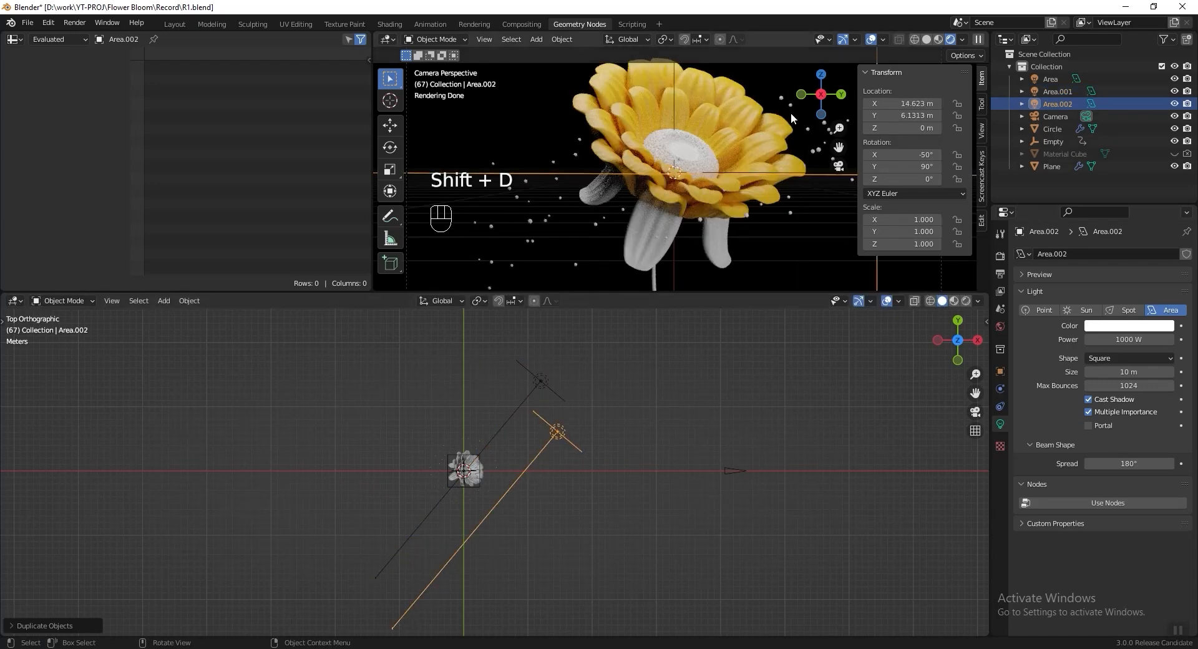
click(904, 104)
text(12)
key(Tab)
key(BackSpace)
text(-14)
key(Tab)
Step: Set the third area light's X rotation to 50° and save the file
key(Tab)
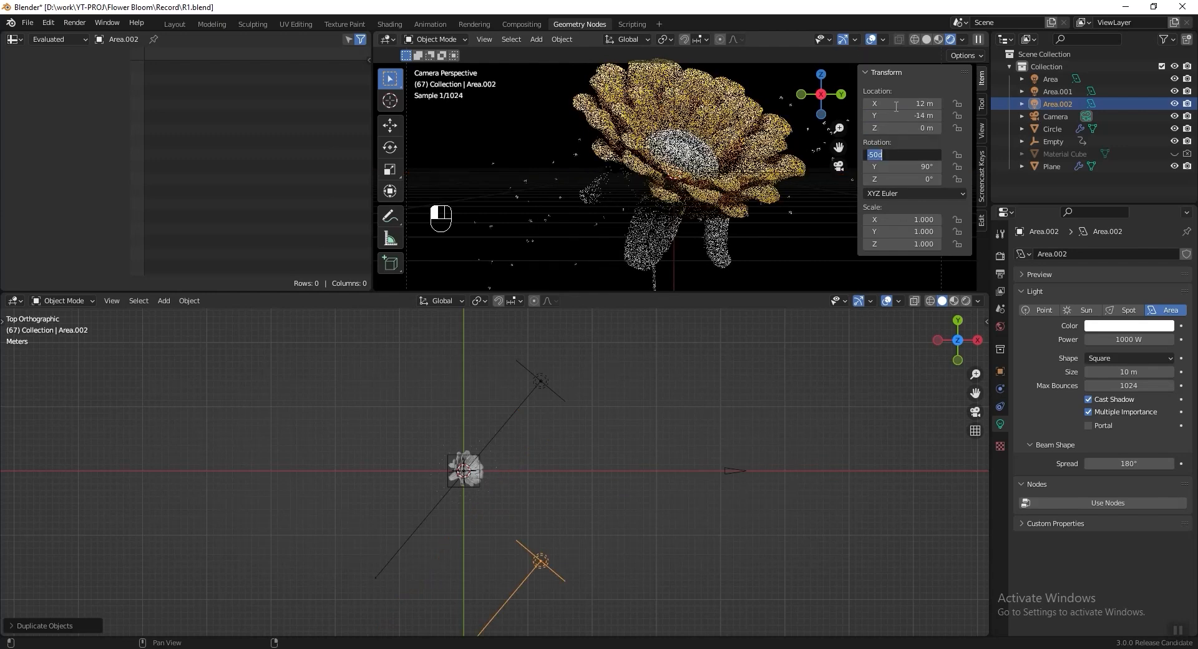
key(Tab)
text(50)
key(Return)
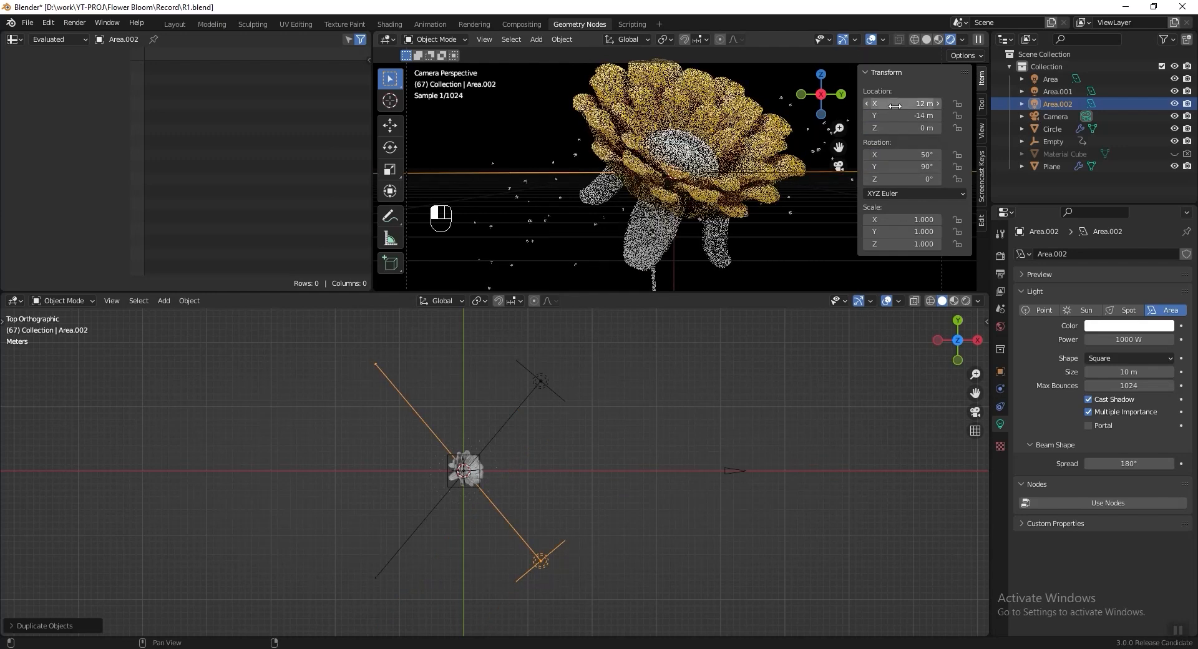
key(ctrl+s)
Step: Set the third area light's power to 600 W
scroll(567, 438, up, 1)
click(1128, 339)
text(600)
key(Return)
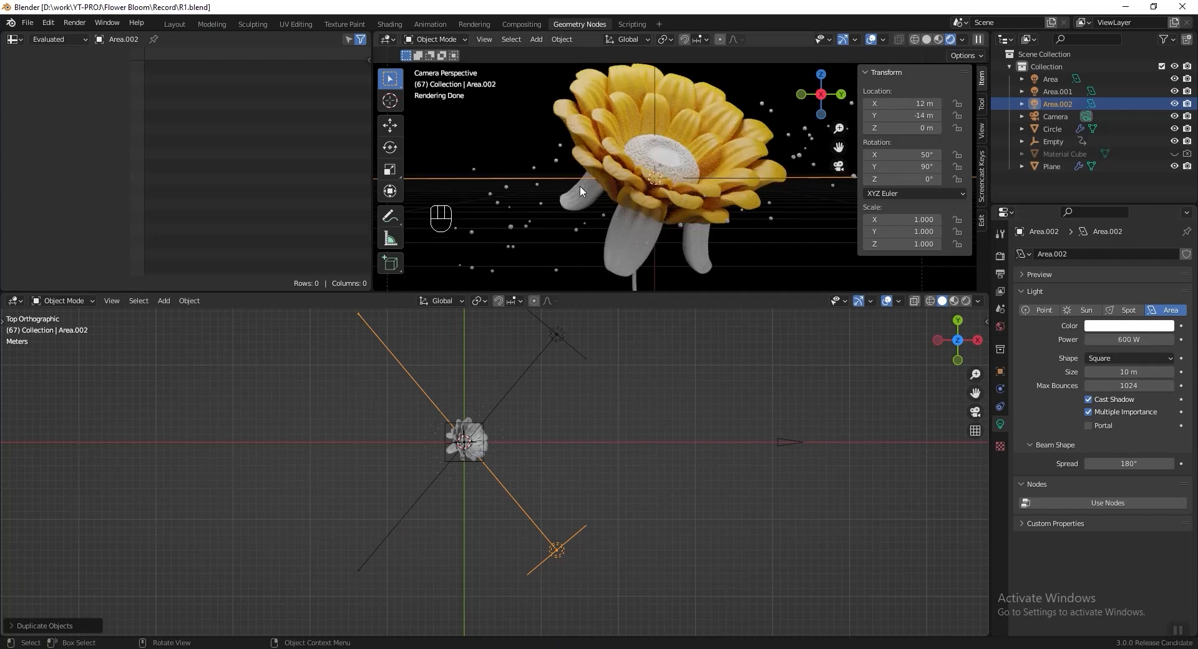
shift+middle_drag(657, 212, 655, 197)
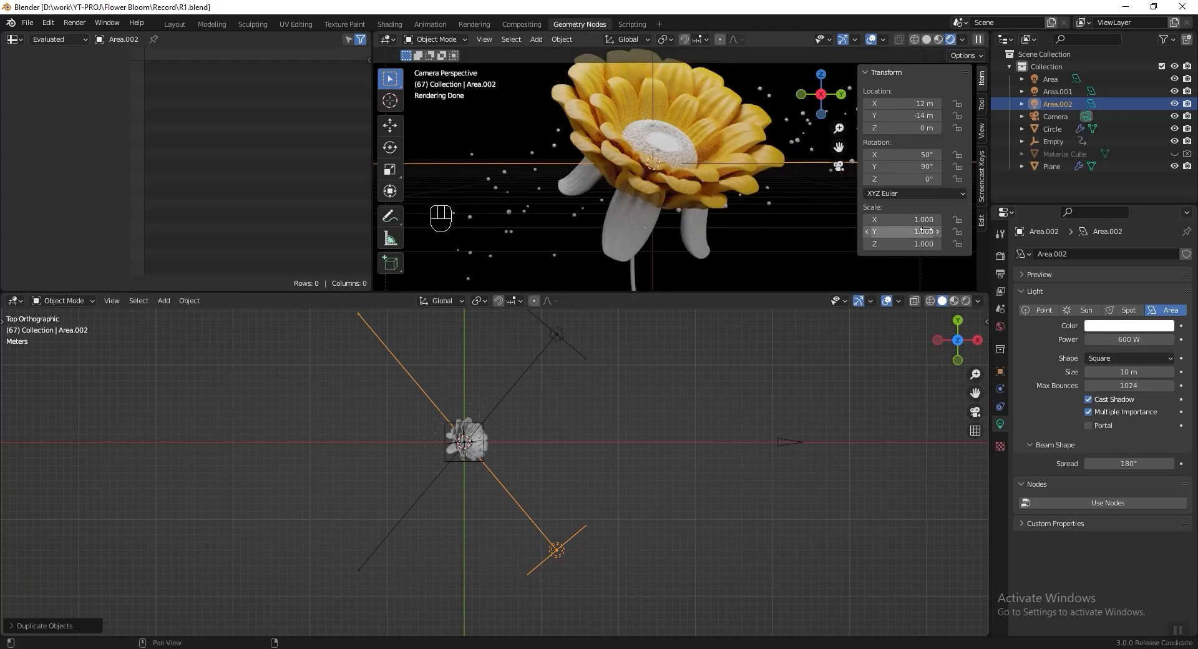
Step: Set the base color of Material Cube's Sepal material to hex 2E5C00 and save the file
click(1063, 155)
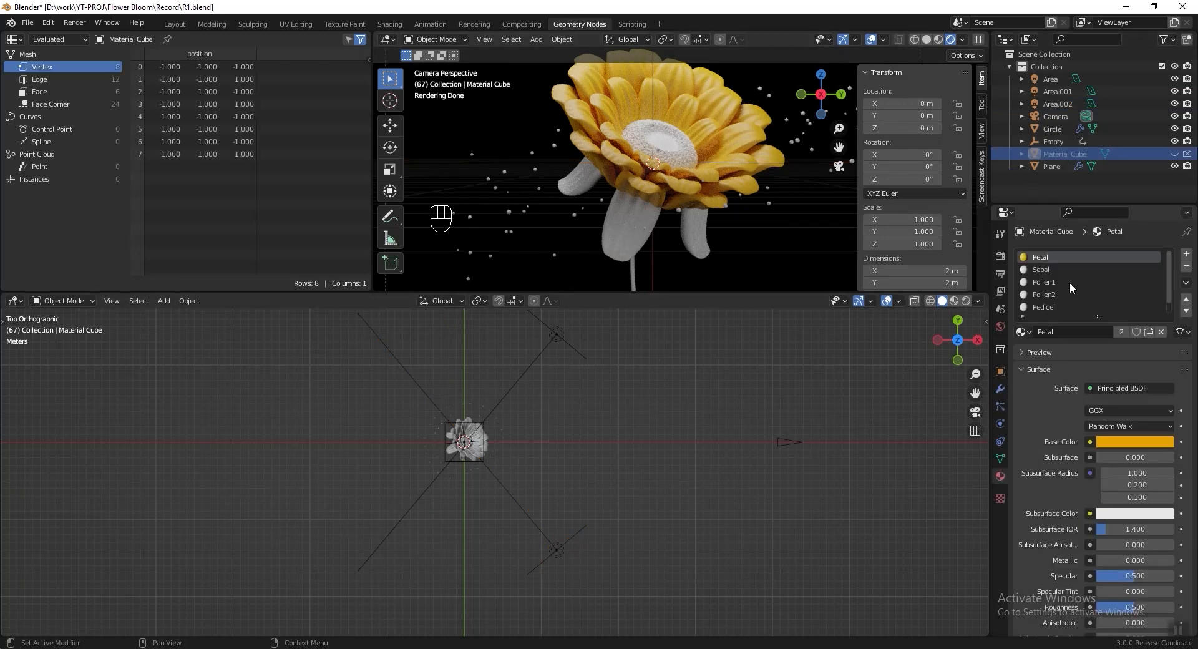
click(1042, 270)
click(1122, 444)
text(2E5C00)
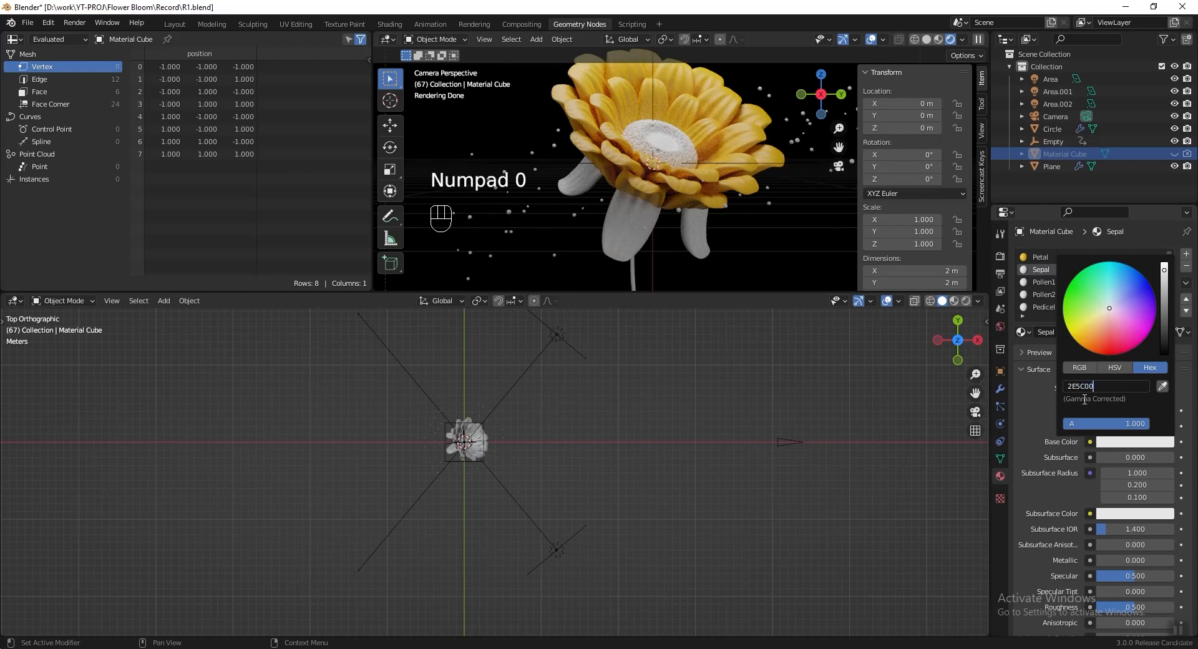
key(Return)
key(ctrl+s)
Step: Set the Pollen1 material's base color to hex 6C2D00
click(1044, 281)
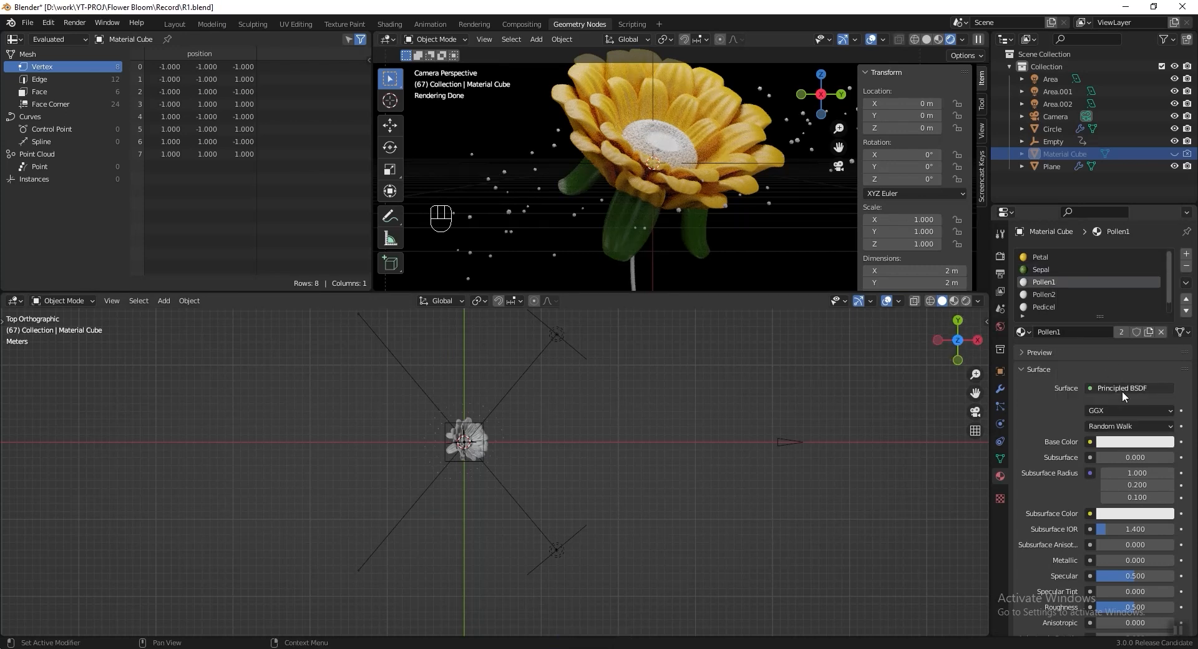
click(1126, 443)
click(1107, 388)
text(6C)
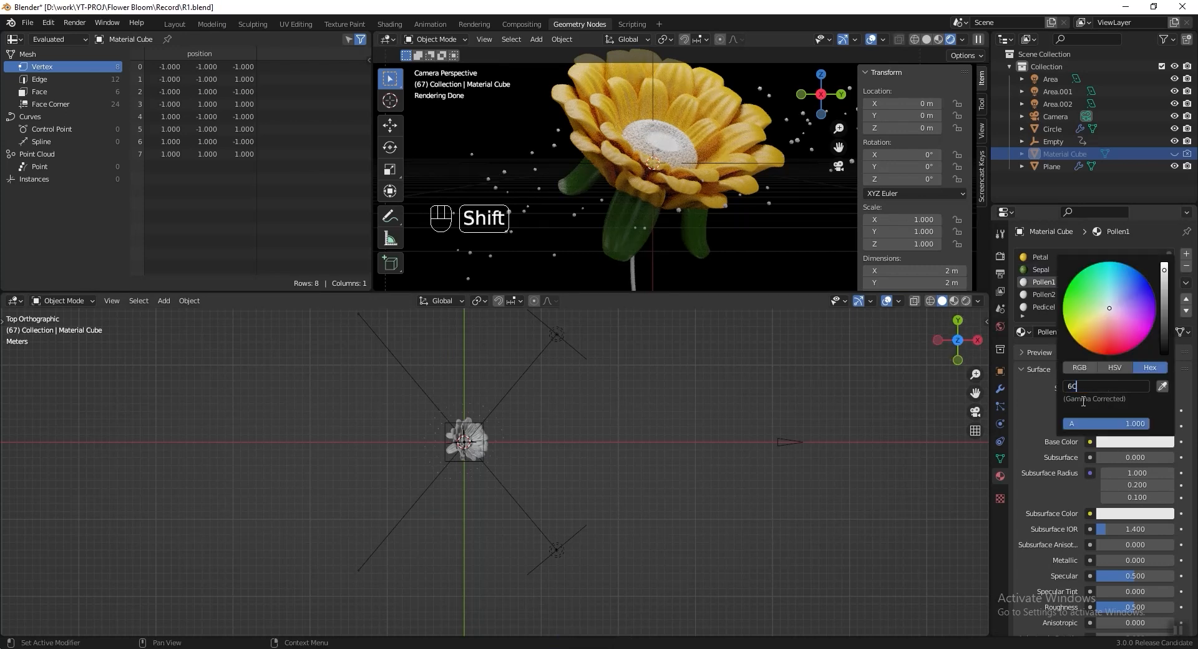
text(2D00)
key(Return)
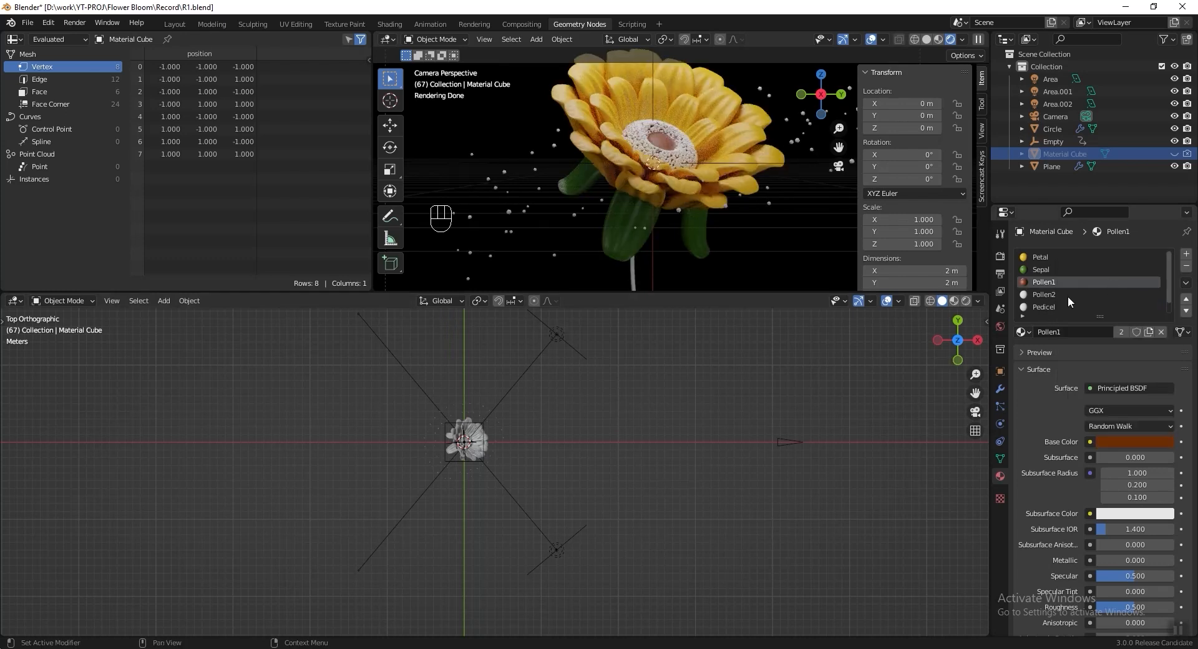
Step: Set the Pollen2 material's base color to hex 491C00 and save the file
click(1068, 296)
click(1109, 441)
click(1107, 385)
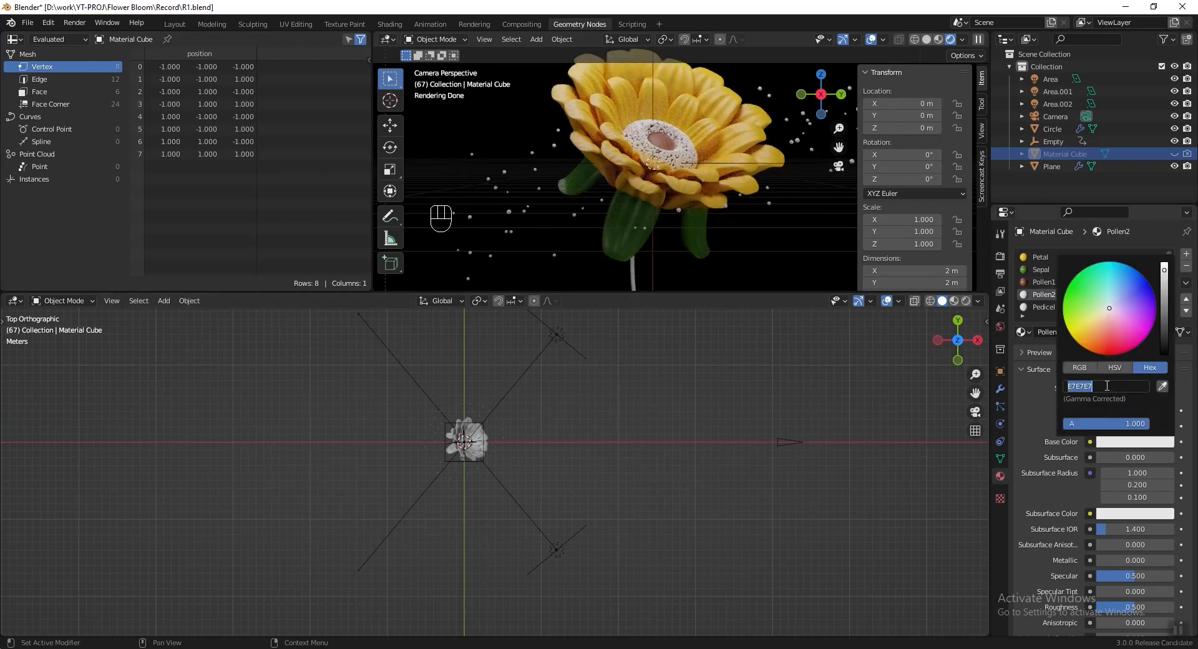
text(491C00)
key(Return)
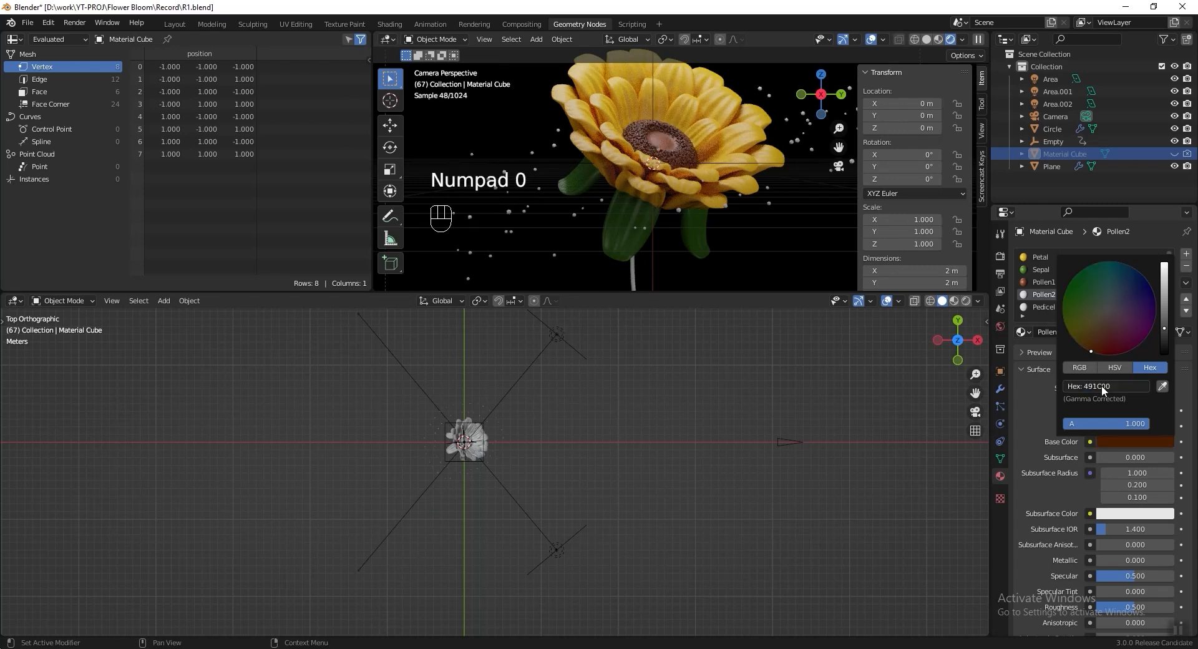
key(ctrl+s)
Step: Copy the Sepal material's settings and paste them onto the Pedicel material
click(1041, 306)
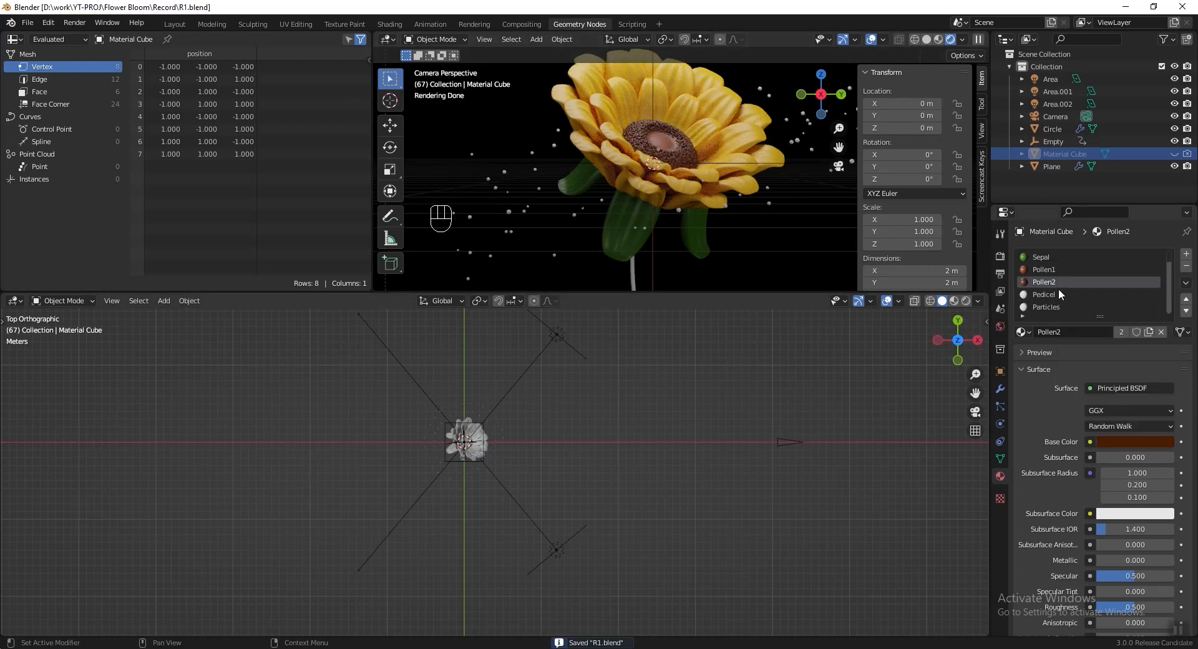
scroll(1060, 296, down, 1)
click(1049, 258)
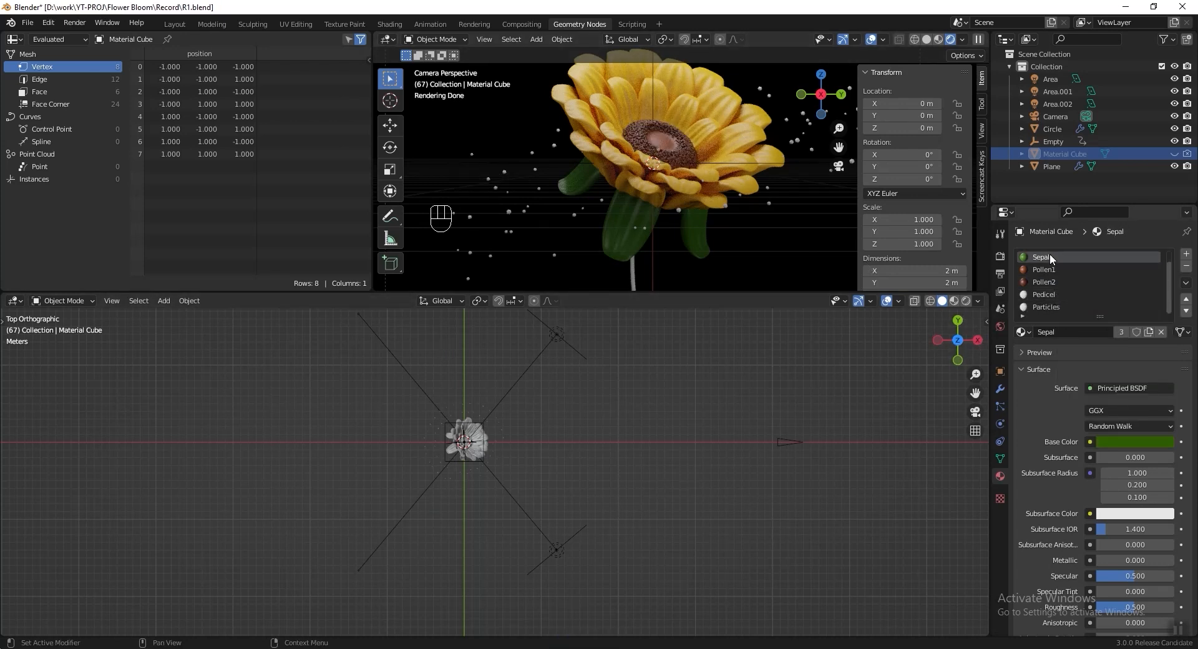
click(1186, 282)
click(1168, 298)
click(1043, 294)
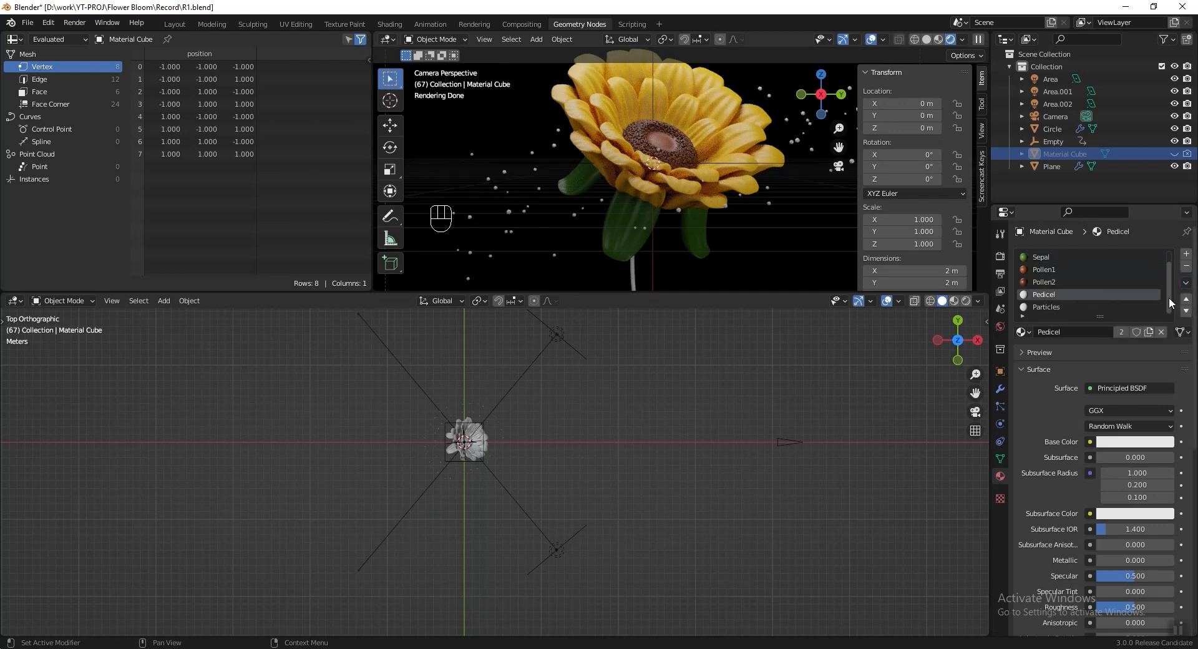
click(1185, 282)
click(1140, 324)
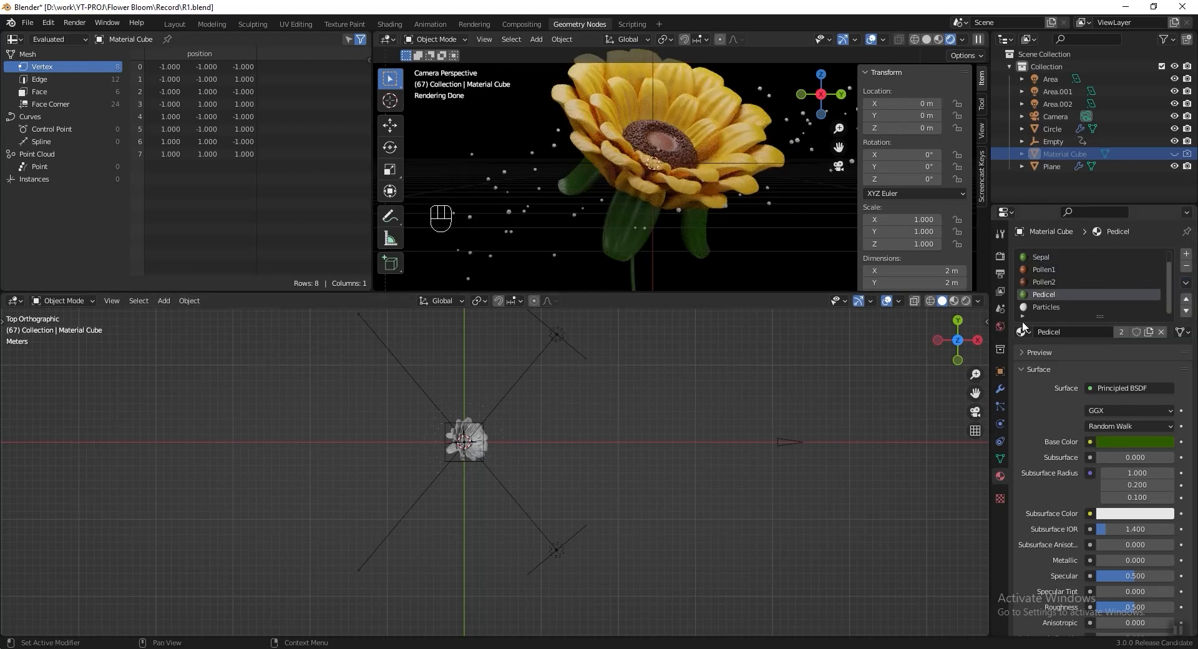
Step: Change the Particles material's surface shader to Emission
click(1050, 305)
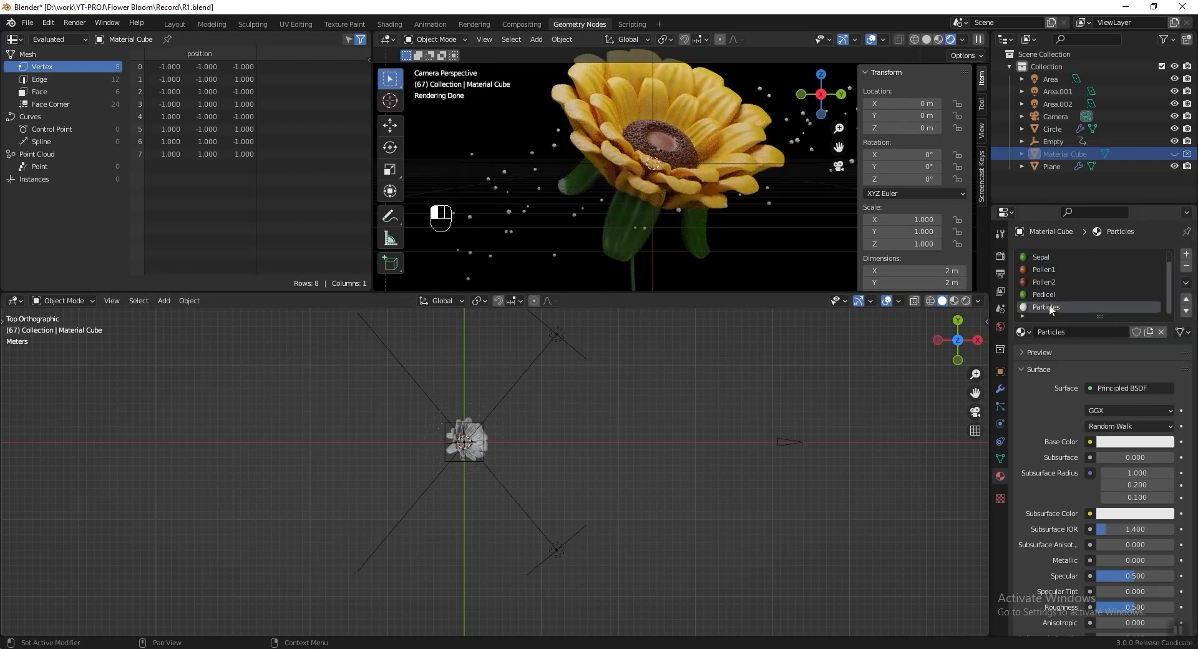
click(1091, 387)
click(1031, 140)
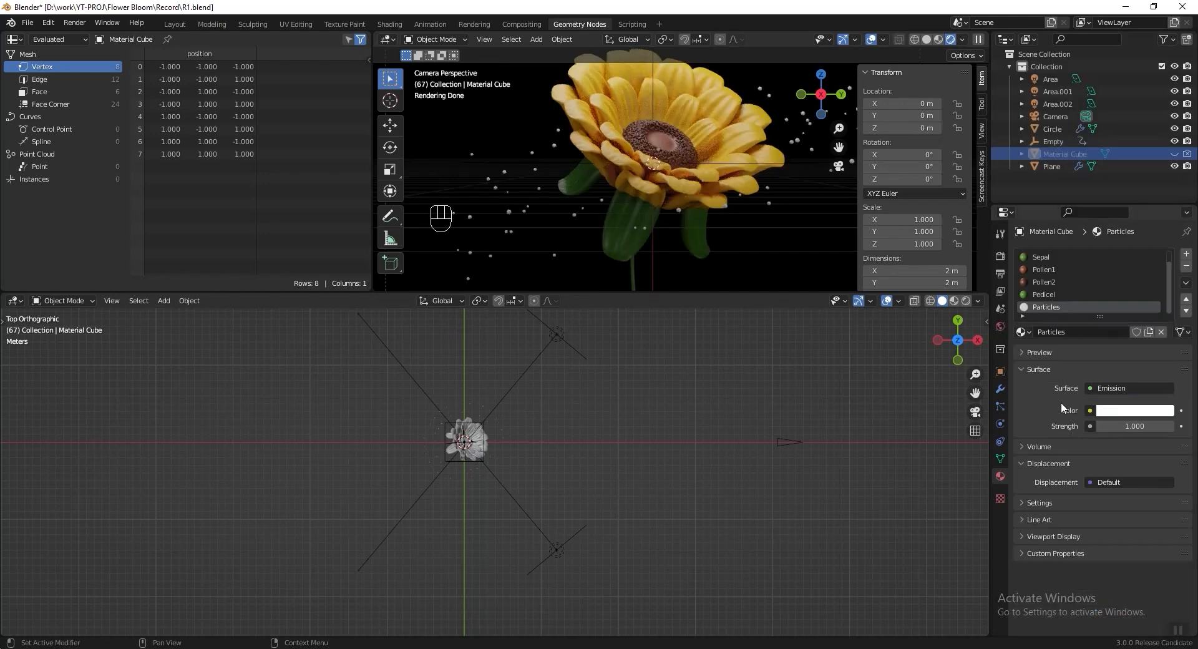
Step: Set the Particles material's emission color to hex FFA96E
click(1131, 411)
click(1102, 355)
text(FF)
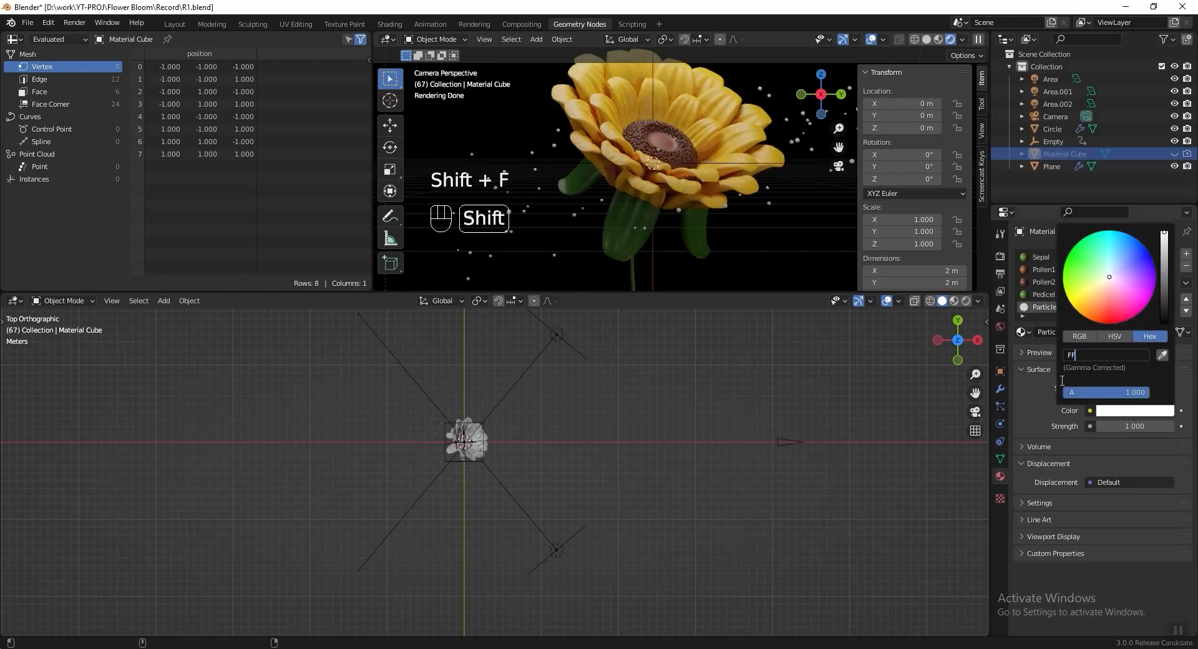
text(A96E)
key(Return)
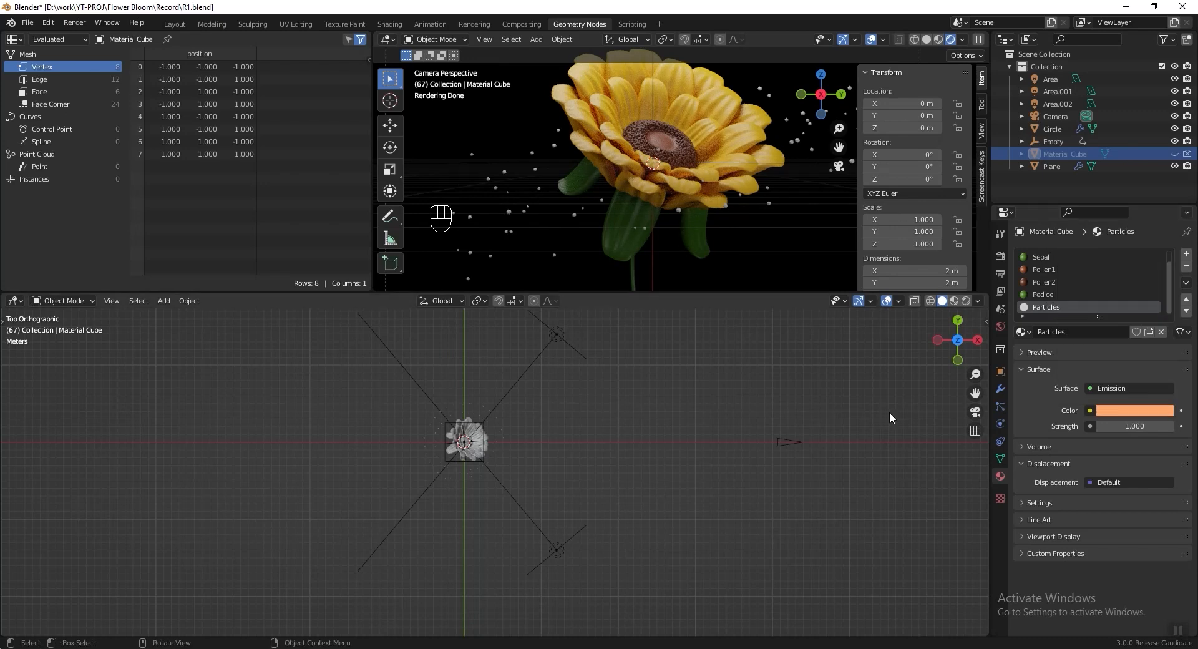
Step: Set the Particles material's emission strength to 4
click(1121, 426)
text(4)
key(Return)
Step: Show the Circle particle object's geometry node tree and move the Group Output node away from Transform to make room
click(538, 170)
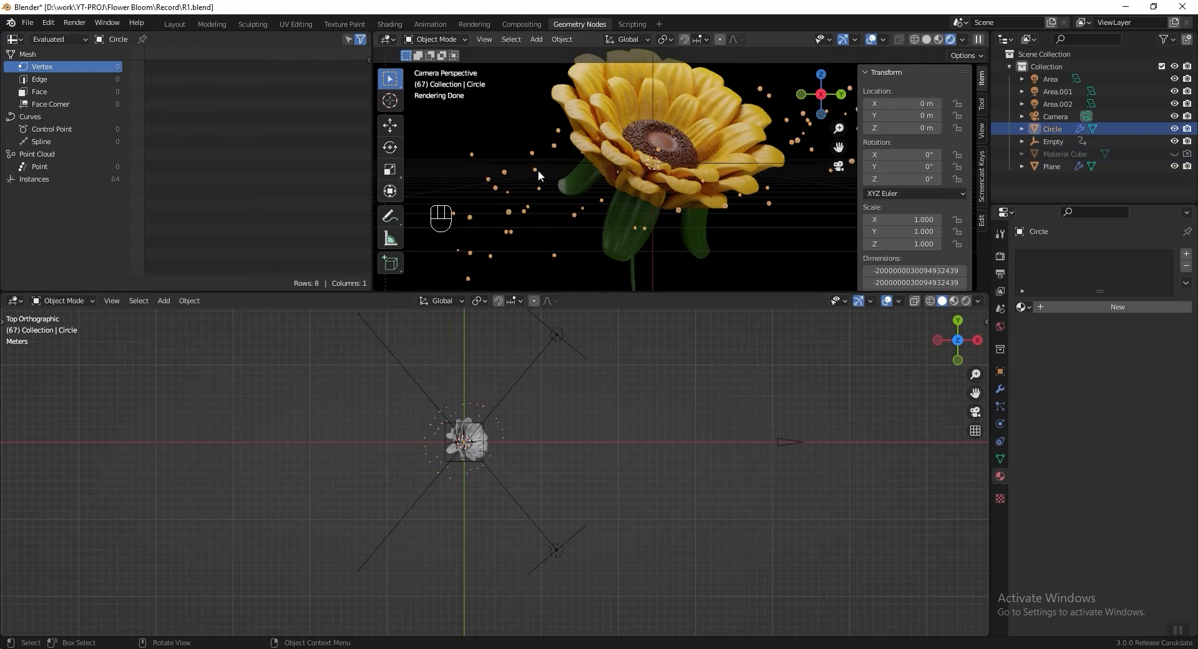
click(15, 301)
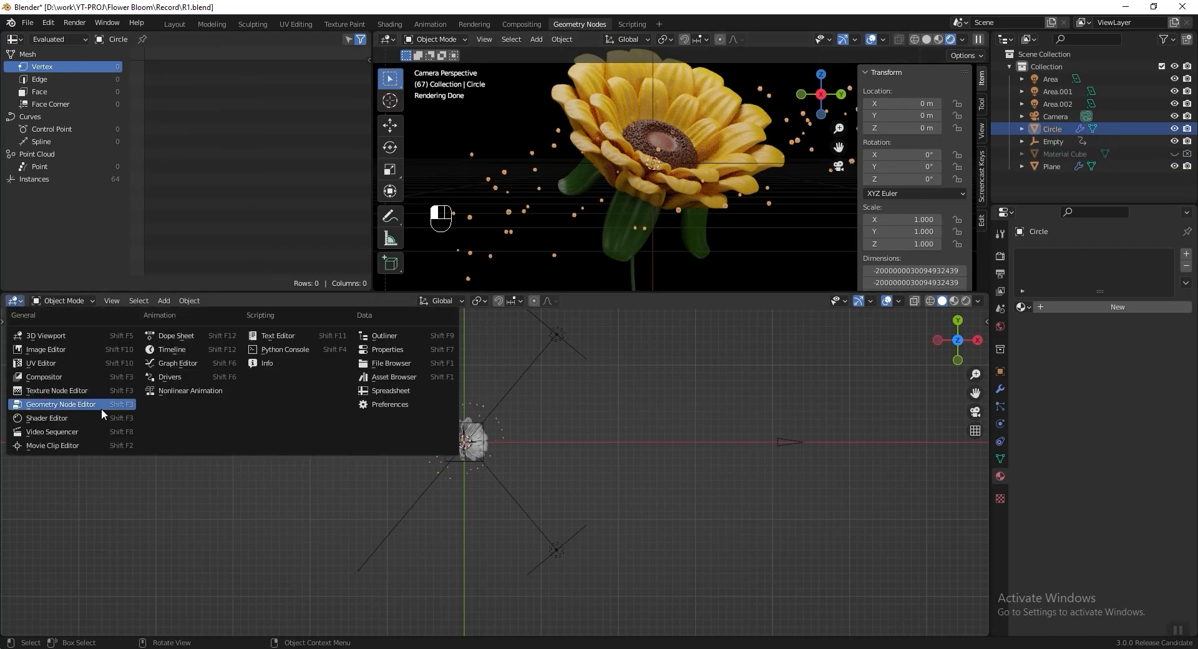
click(30, 408)
middle_drag(652, 462, 620, 432)
drag(644, 461, 822, 435)
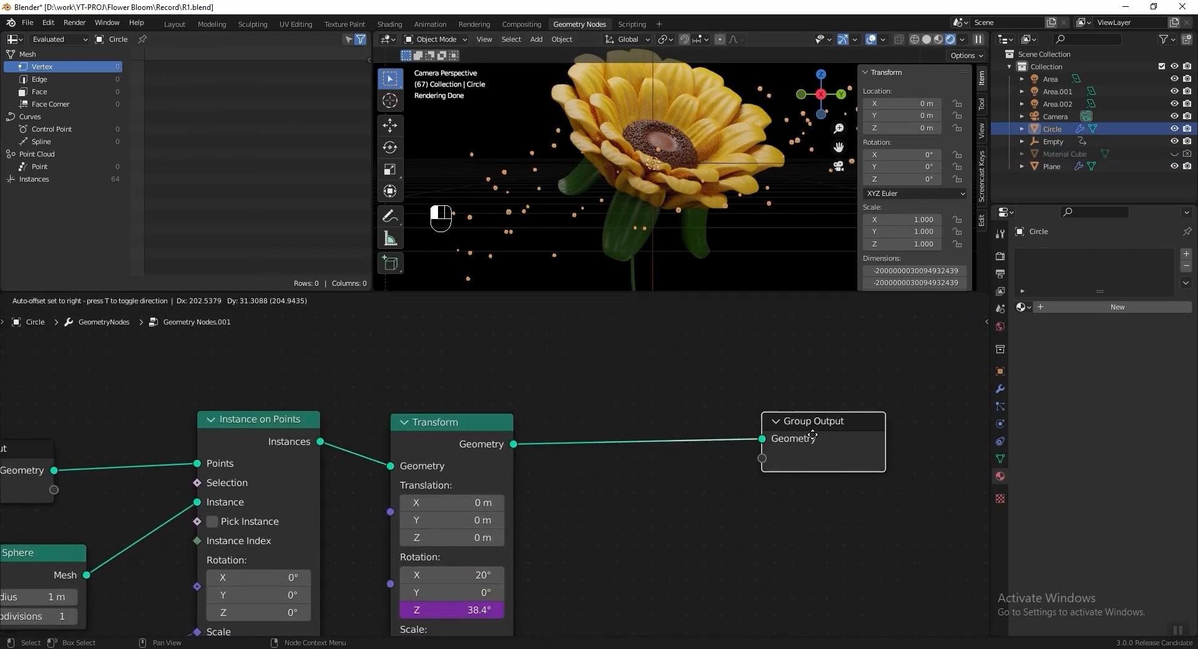
Step: Insert a Set Material node with the Particles material between Transform and Group Output, and save the file
key(shift+a)
text(set)
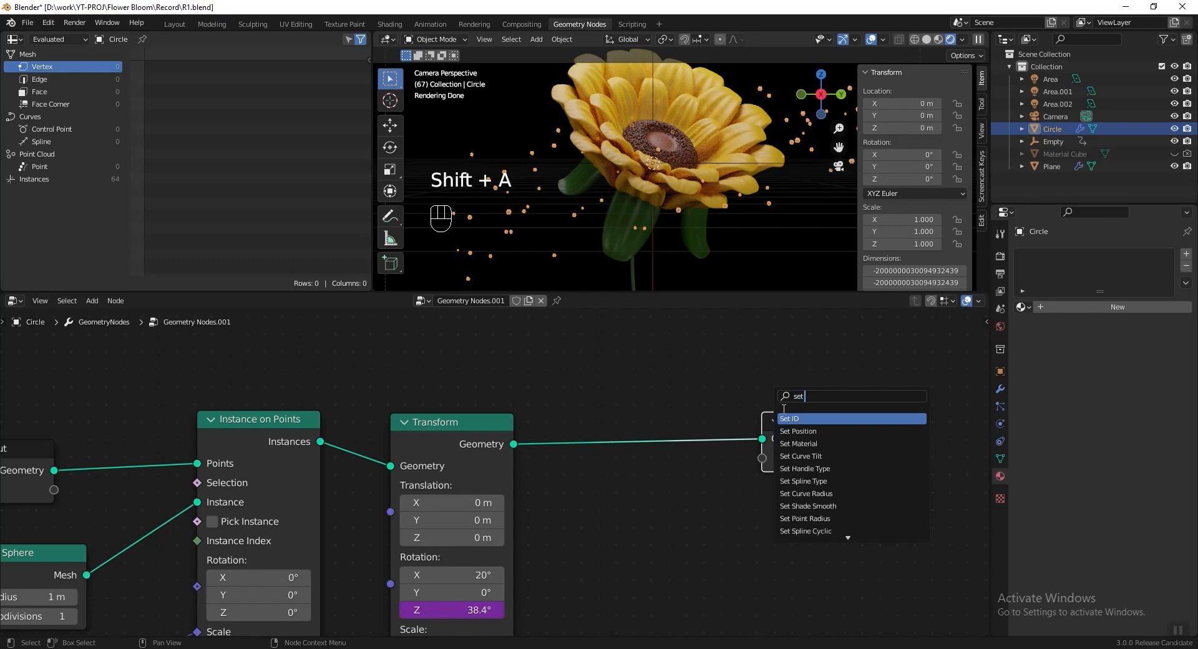
click(799, 443)
click(645, 515)
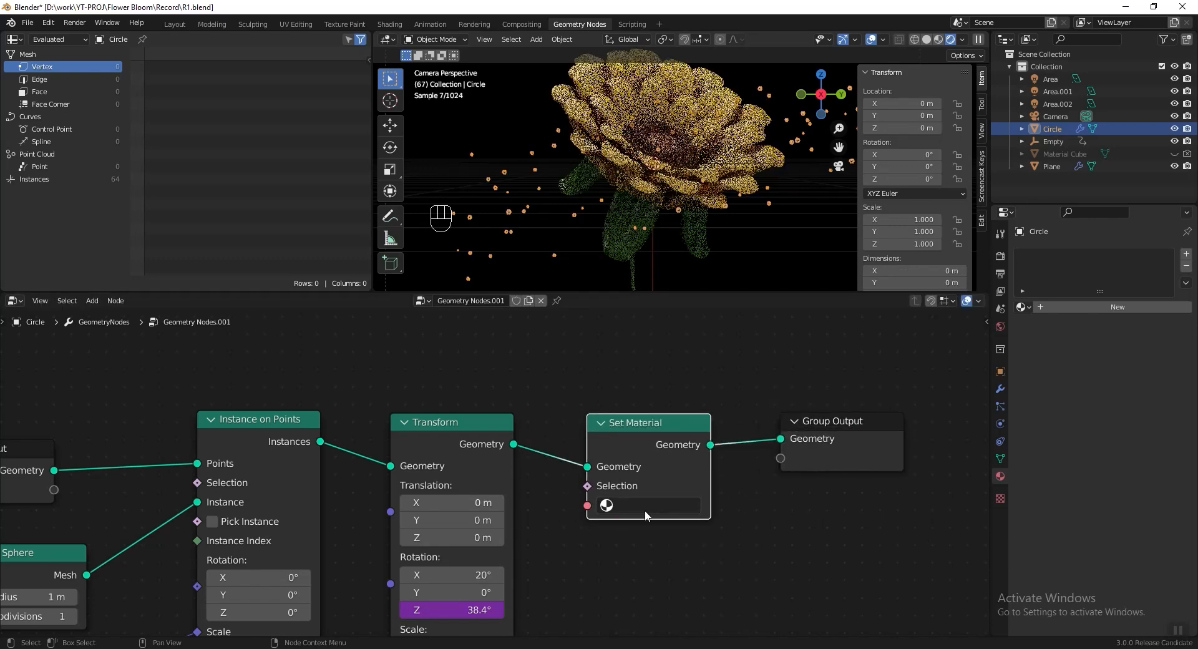
click(645, 510)
click(642, 338)
key(ctrl+s)
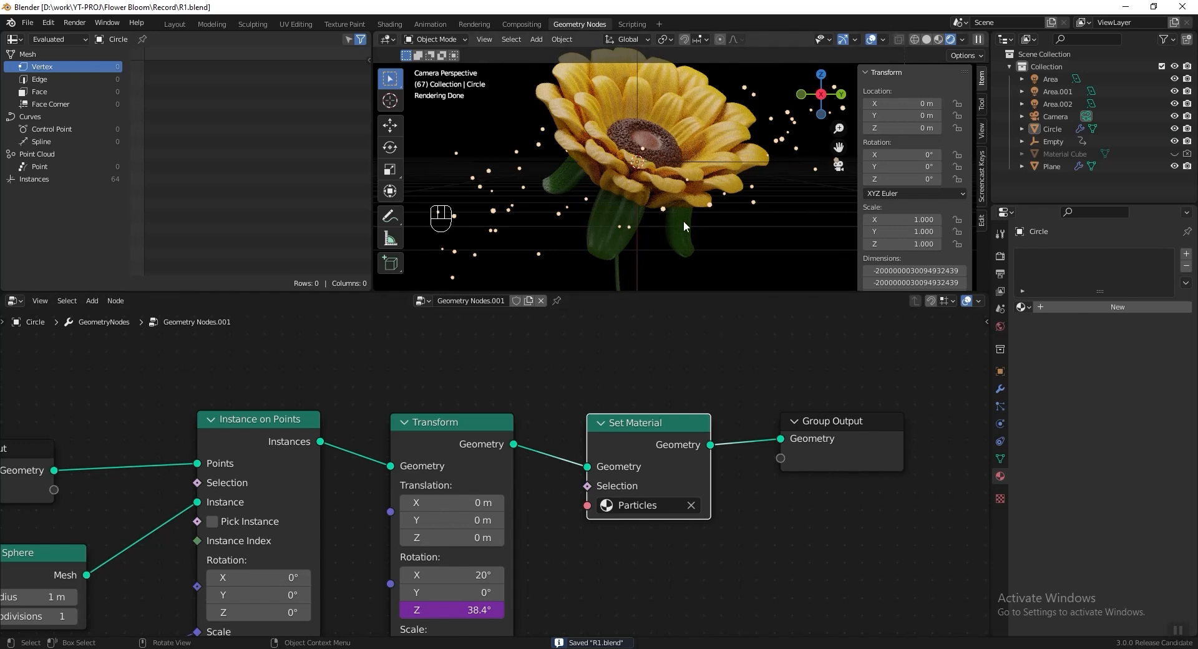
Step: Enable depth of field on the camera and set the flower's Plane as its focus object
click(1054, 116)
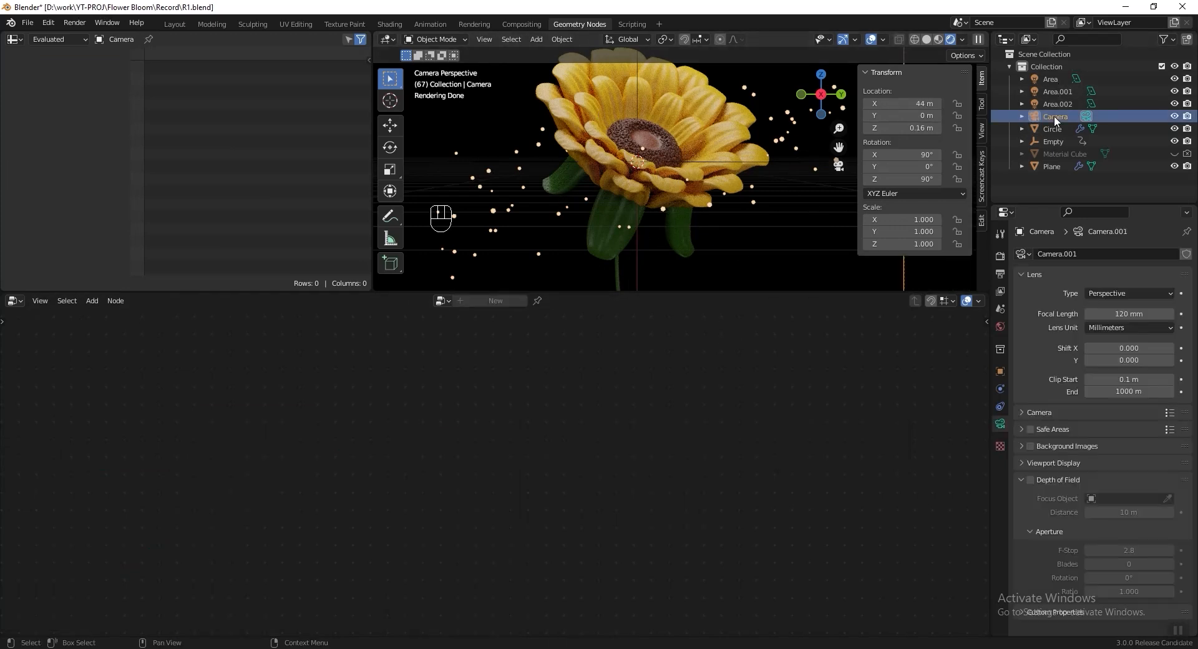
click(1031, 480)
click(1167, 498)
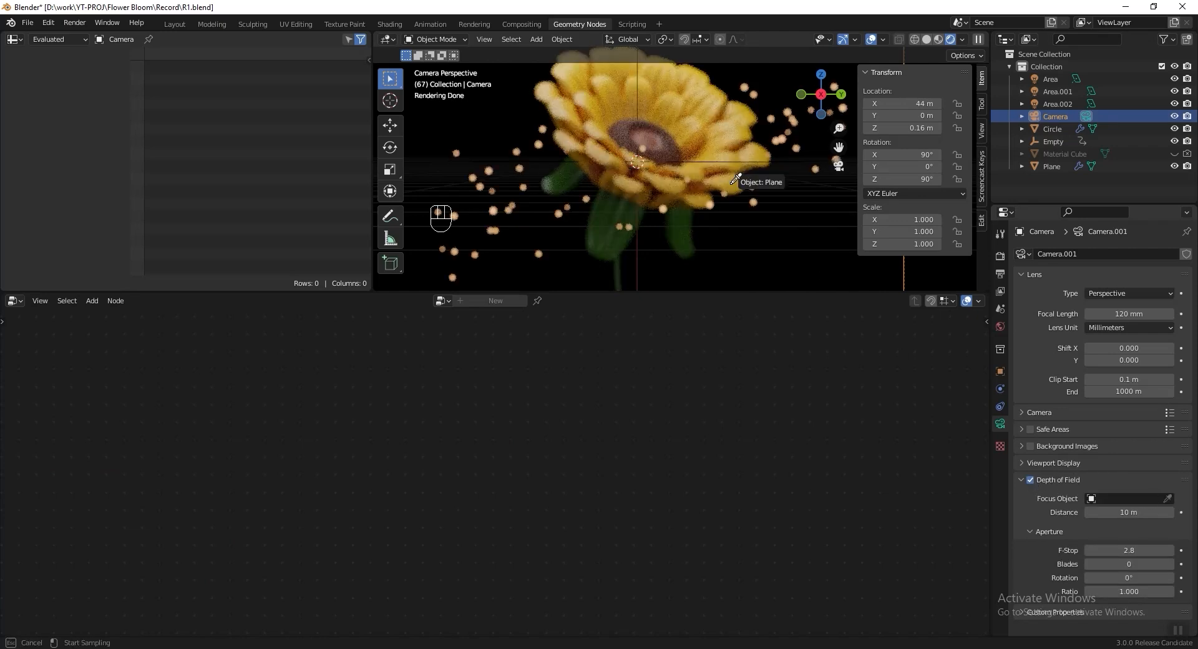
click(682, 131)
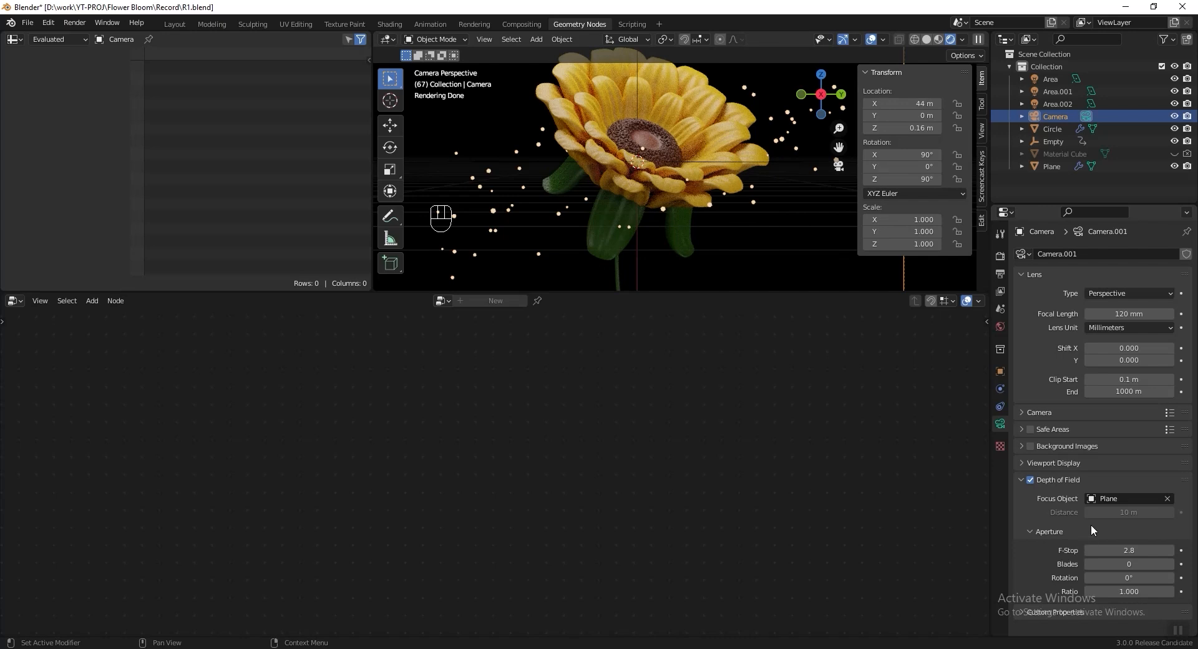
Step: Set the camera's depth of field F-Stop to 0.1 and save the file
click(1086, 552)
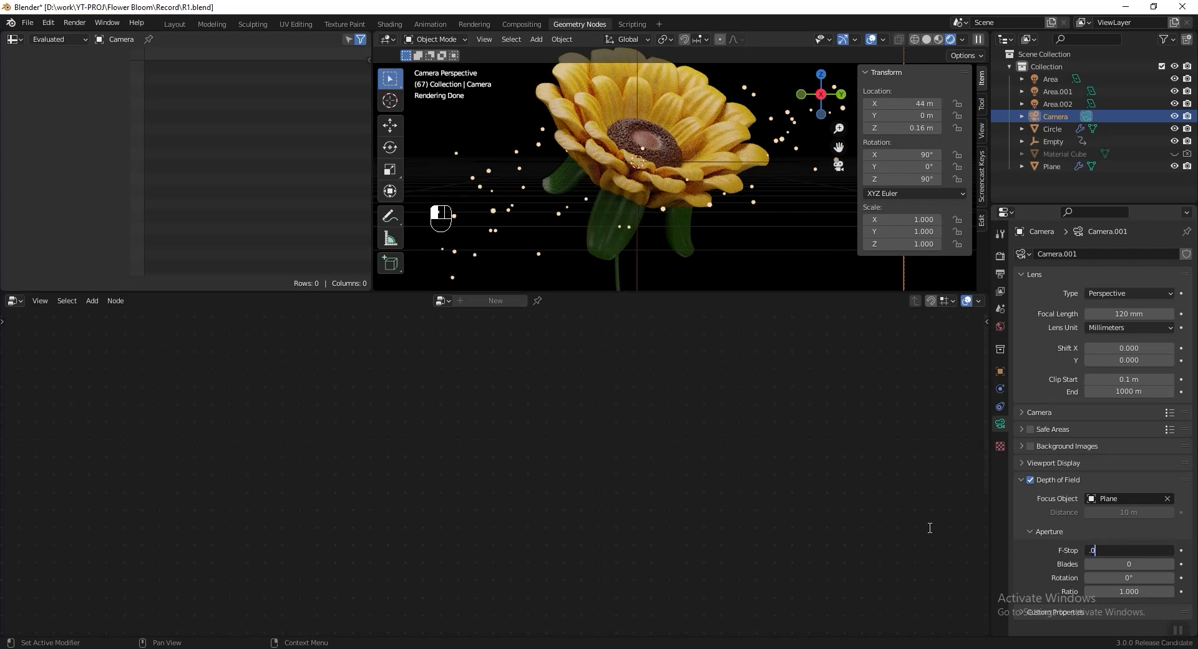
key(Return)
key(ctrl+s)
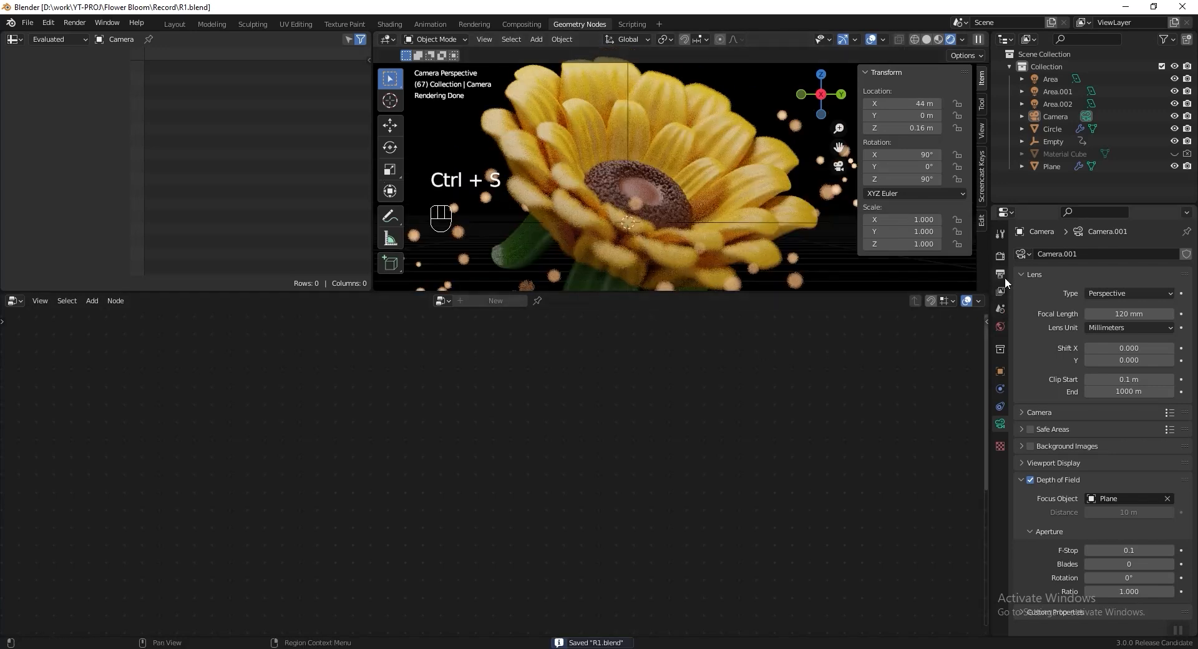
Step: Set the maximum samples for the final Cycles render to 200
click(999, 256)
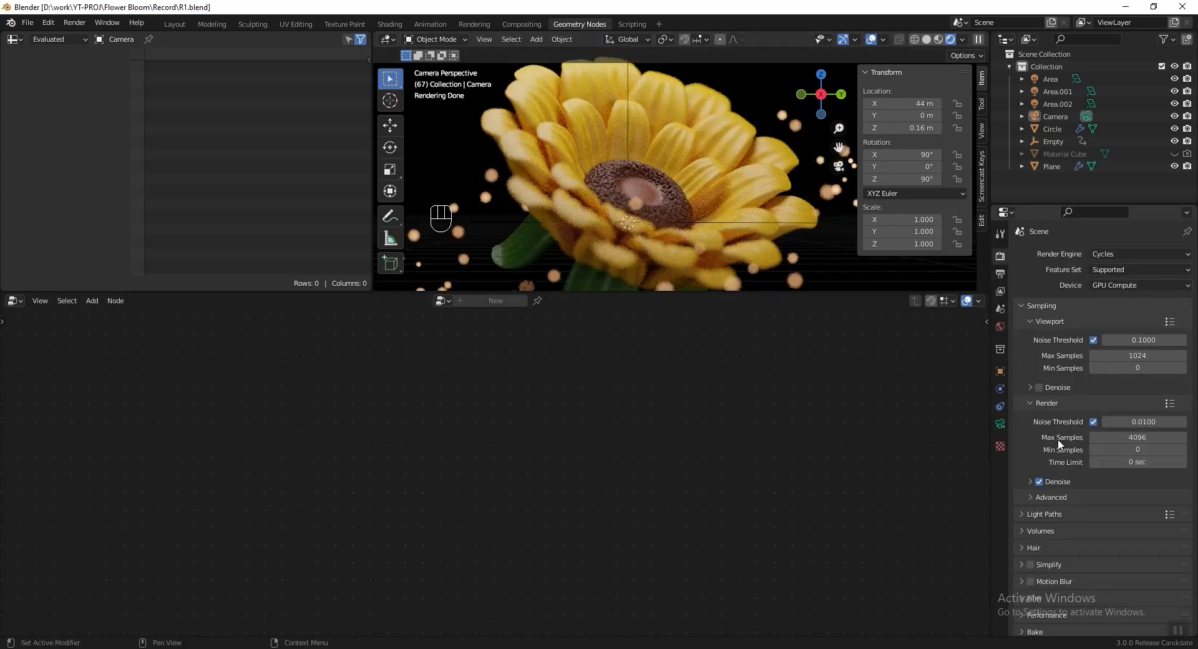
click(1120, 437)
text(200)
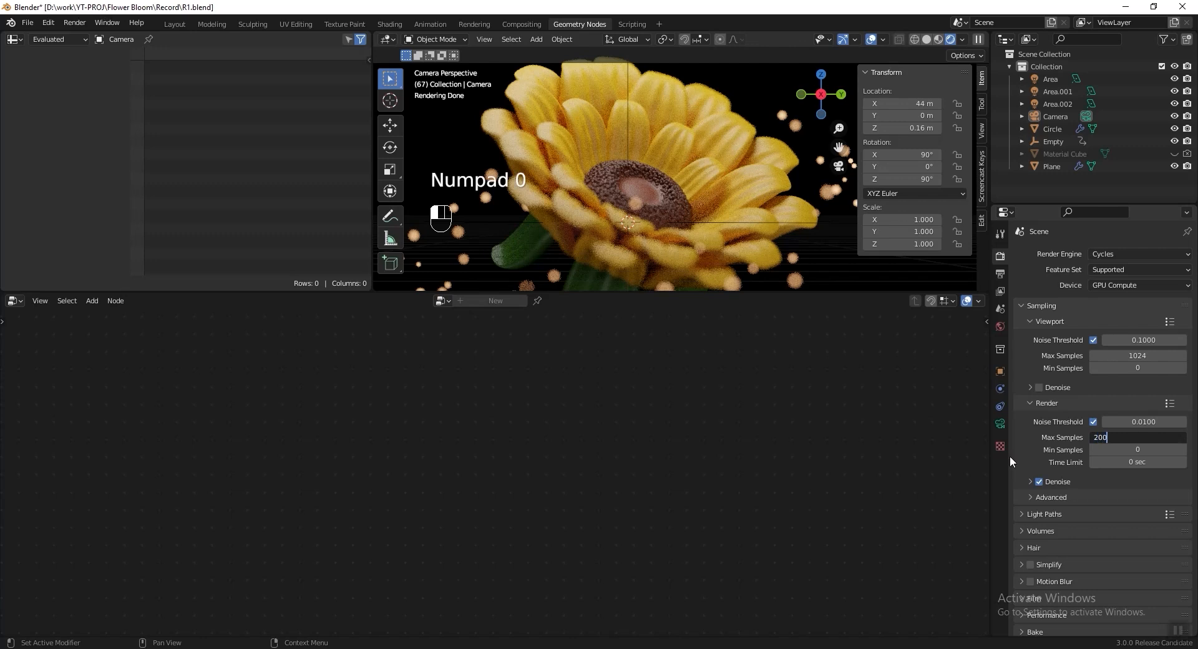
key(Return)
Step: Review the scene's output settings and start rendering the animation
click(995, 276)
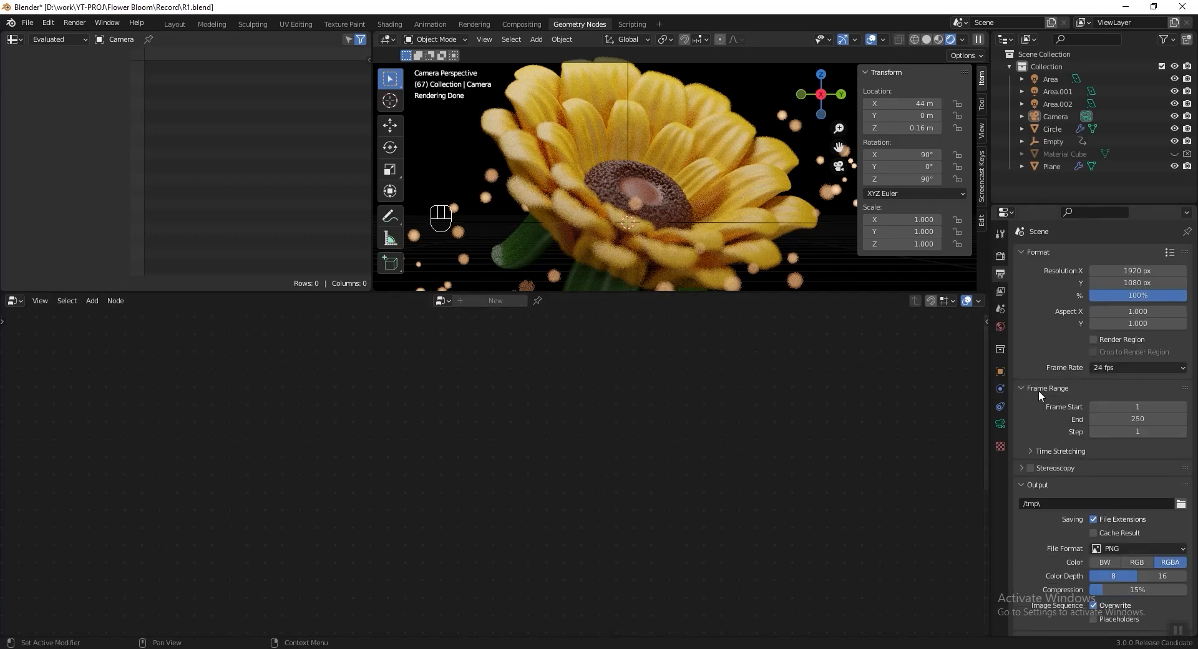
scroll(1085, 524, down, 1)
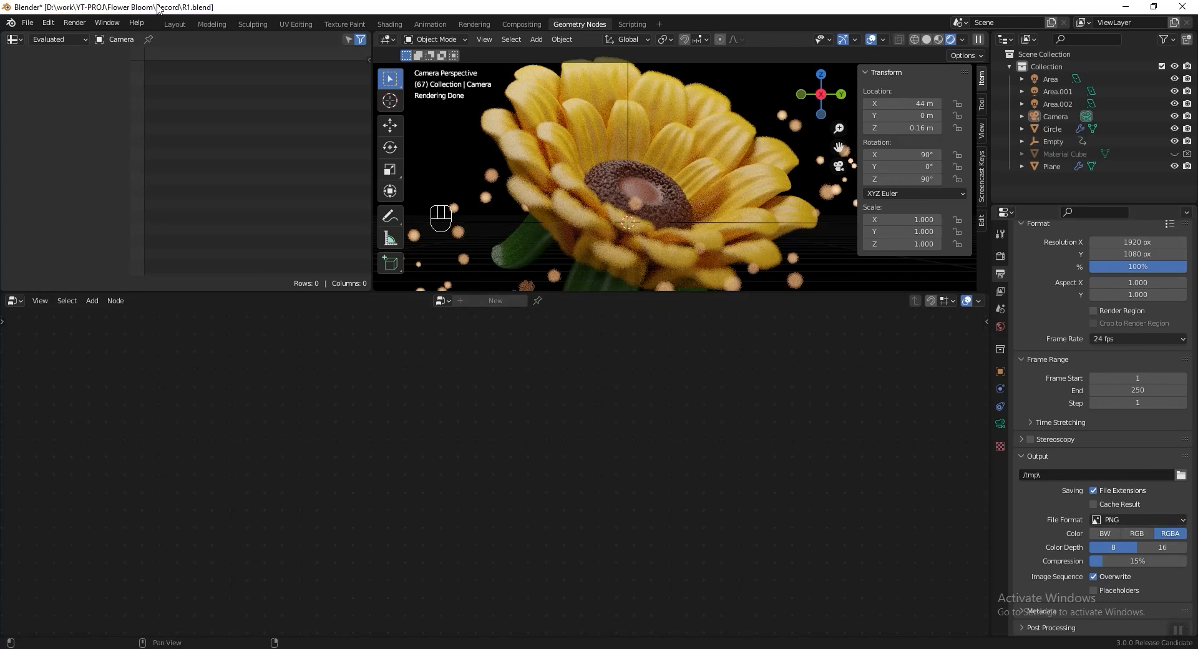
click(75, 23)
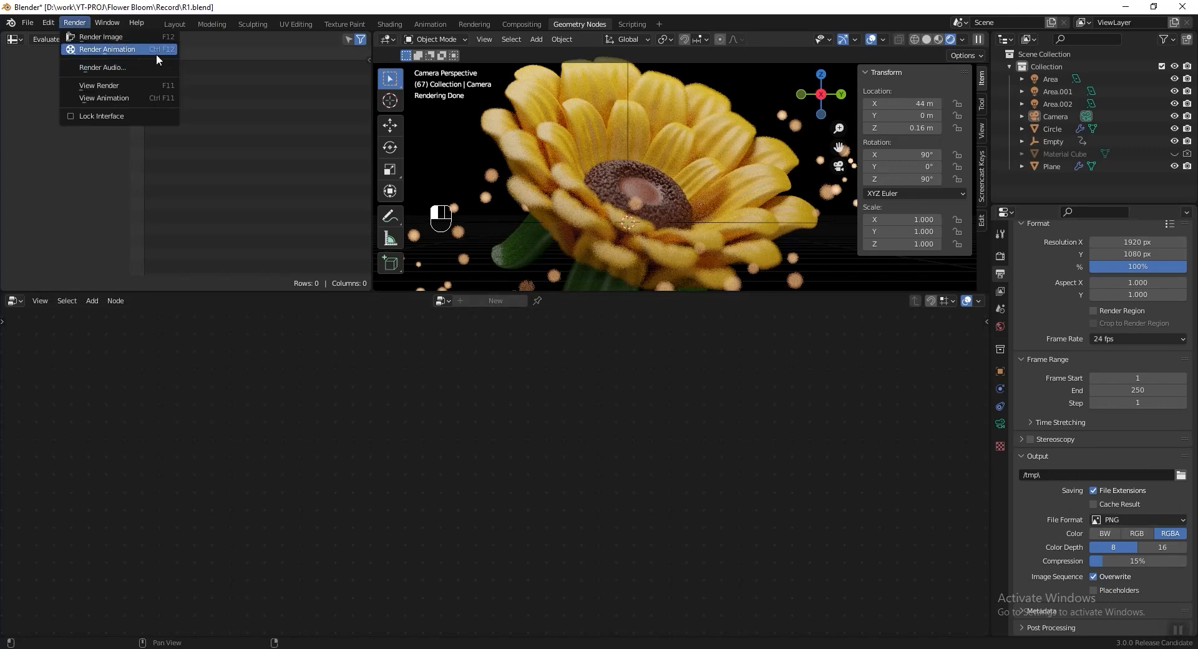